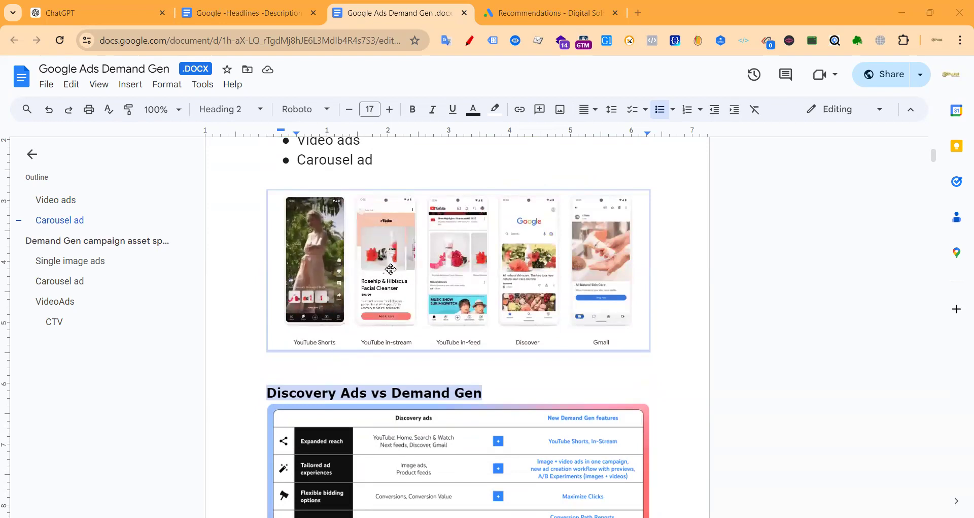
Step: Review the ad placement examples and the Discovery Ads vs Demand Gen comparison table in the document
scroll(356, 244, down, 3)
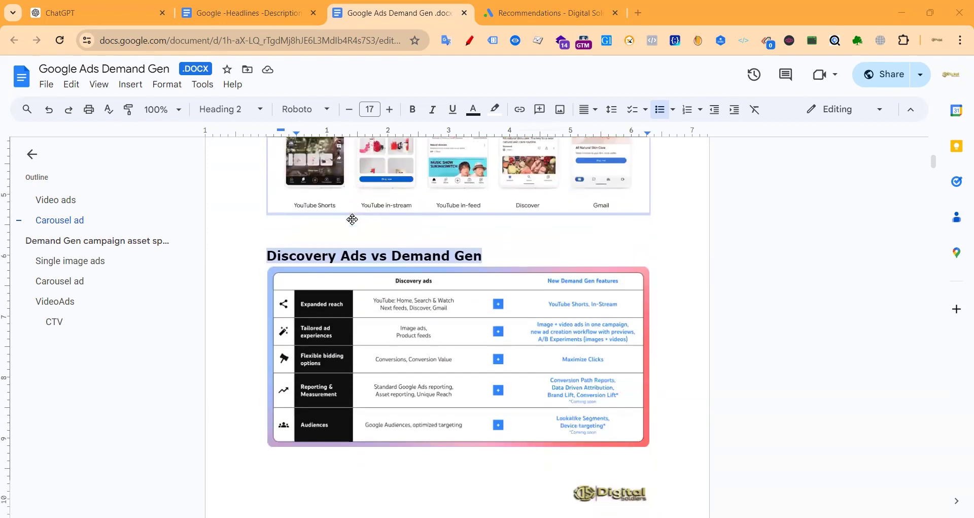
scroll(341, 235, down, 5)
scroll(341, 236, down, 3)
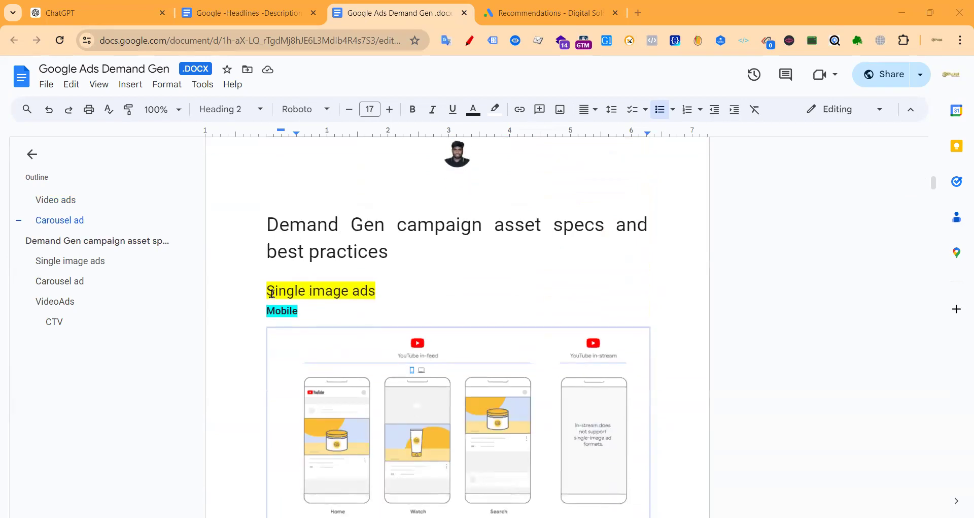
Step: Examine the mobile and desktop placement previews for single image ads, including the supported aspect ratios
drag(267, 291, 374, 278)
scroll(474, 251, down, 3)
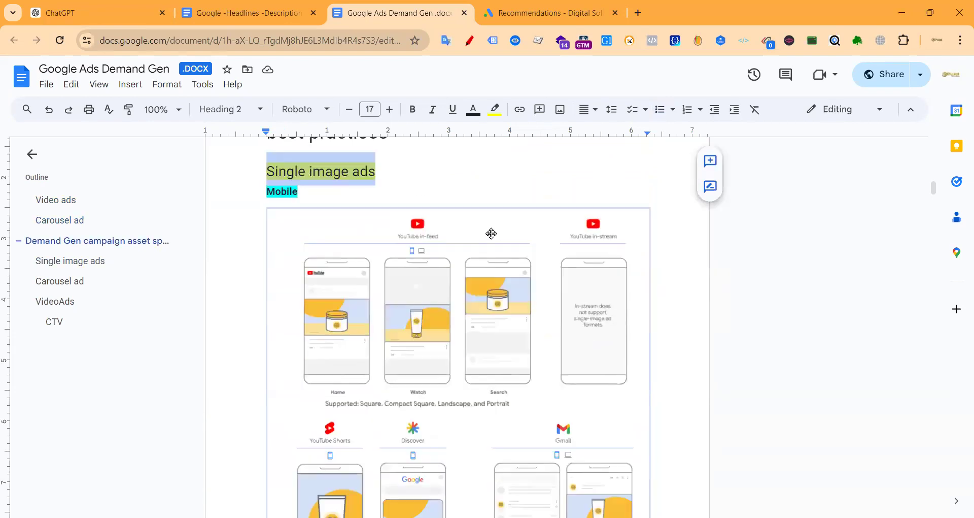
click(322, 272)
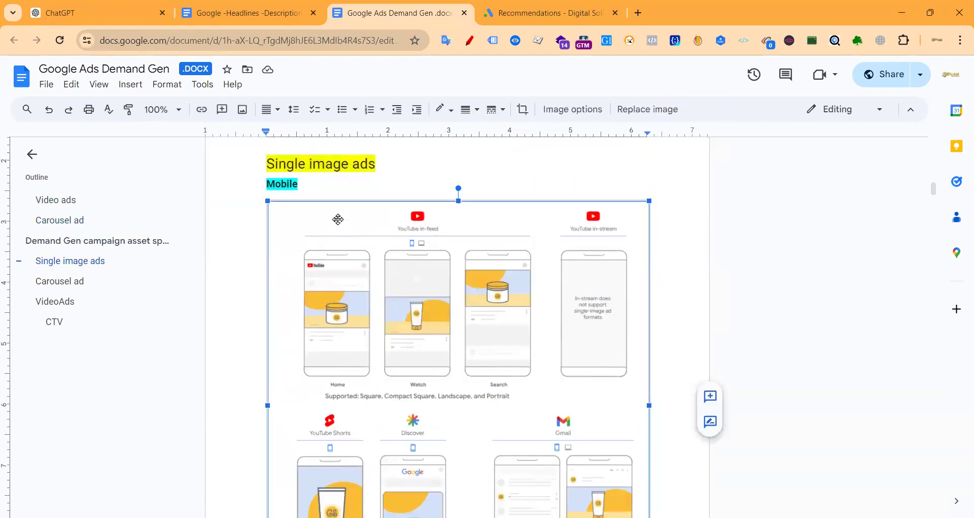
scroll(335, 228, down, 3)
scroll(371, 282, up, 1)
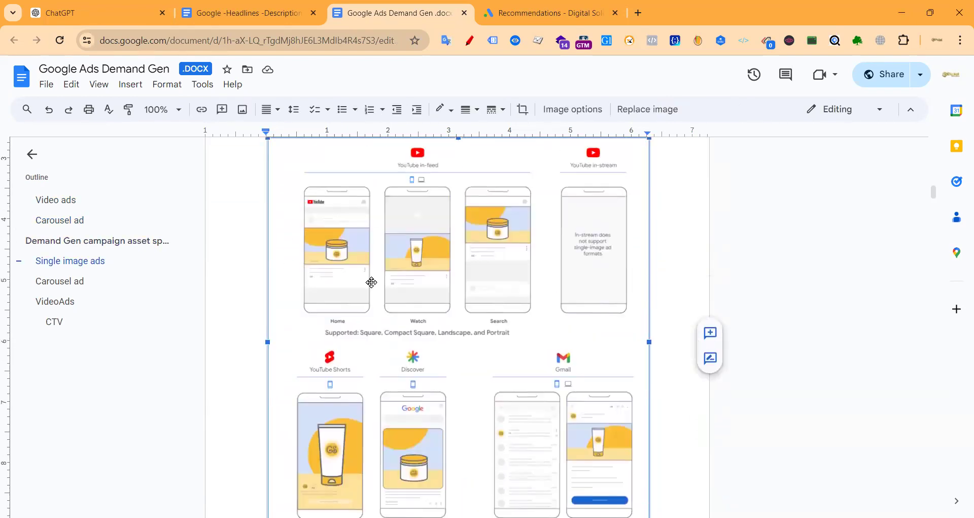
scroll(450, 264, up, 1)
scroll(430, 266, down, 2)
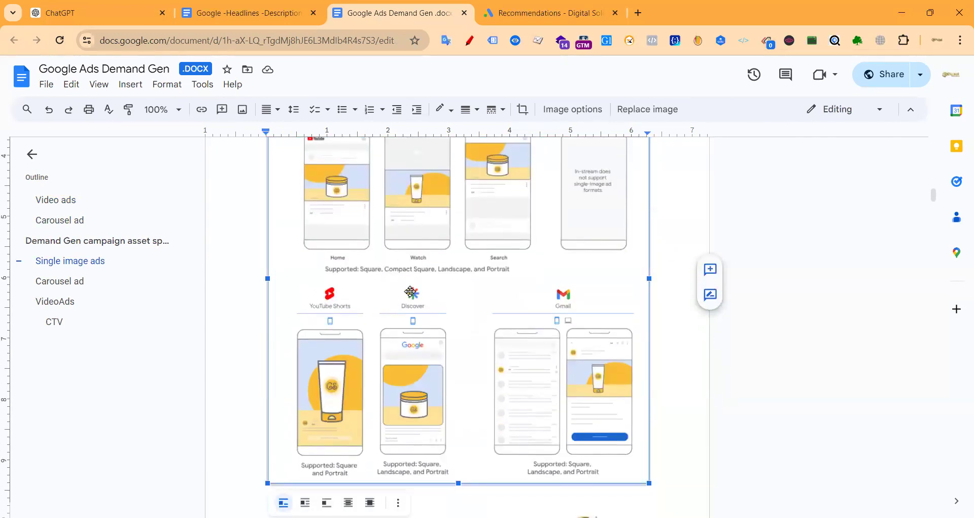
scroll(384, 271, down, 4)
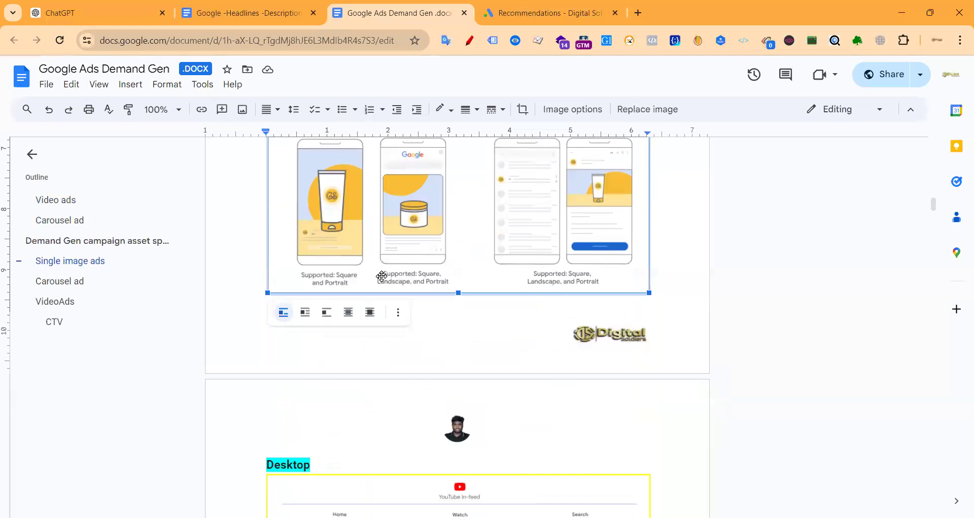
scroll(380, 274, down, 5)
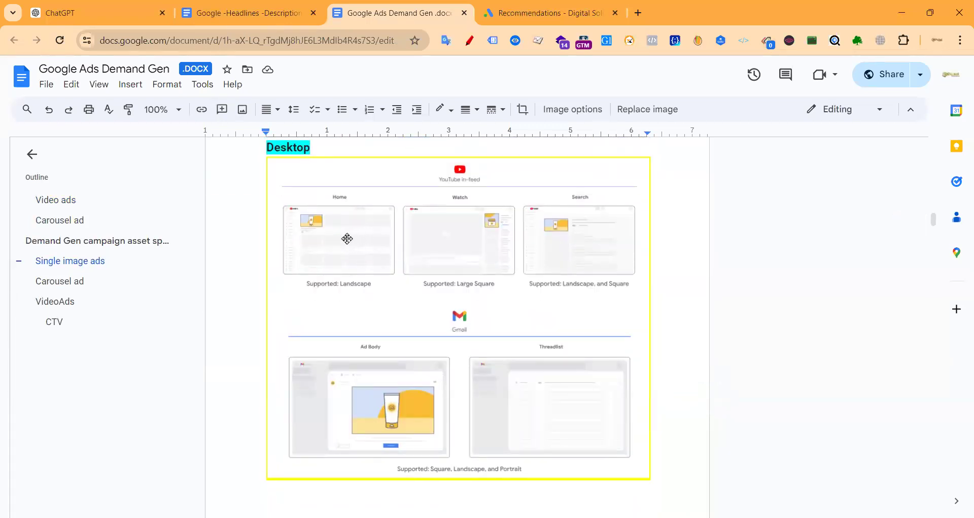
click(347, 239)
scroll(448, 259, down, 4)
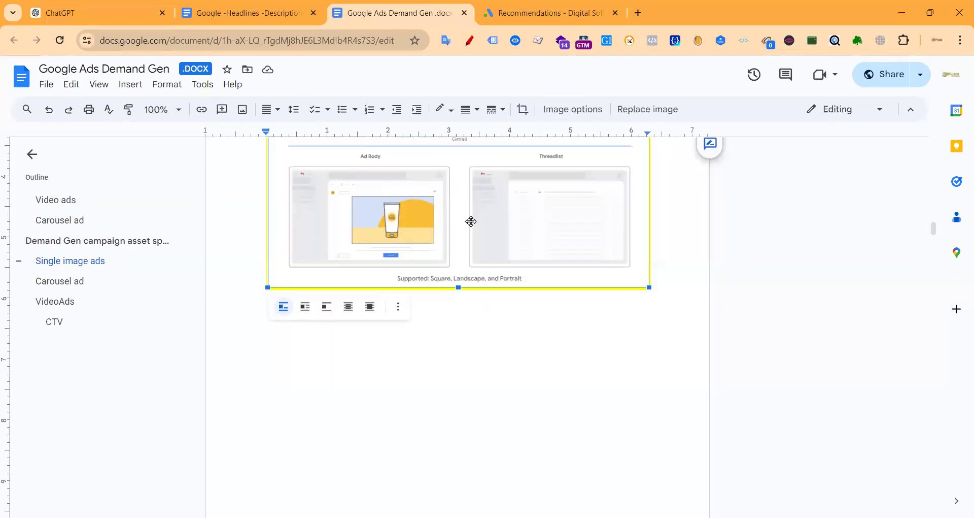
Step: Read the single image ads specification table, from image sizes and headline limits down to logo, final URL and CTA
scroll(471, 221, down, 7)
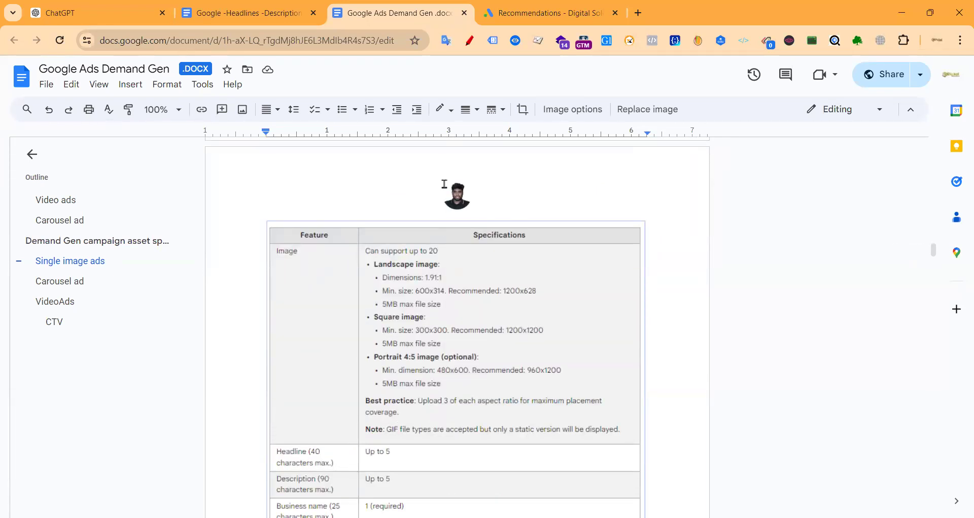
scroll(361, 325, down, 2)
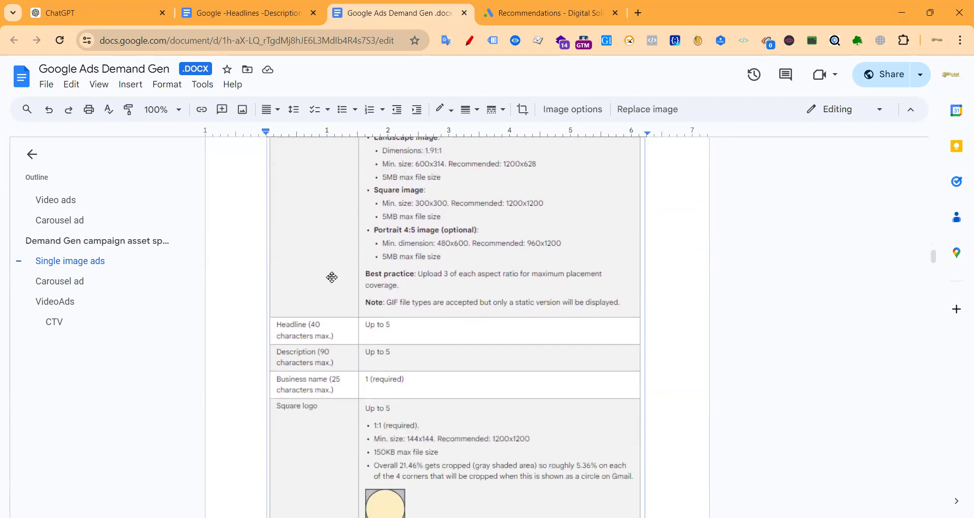
scroll(332, 276, up, 1)
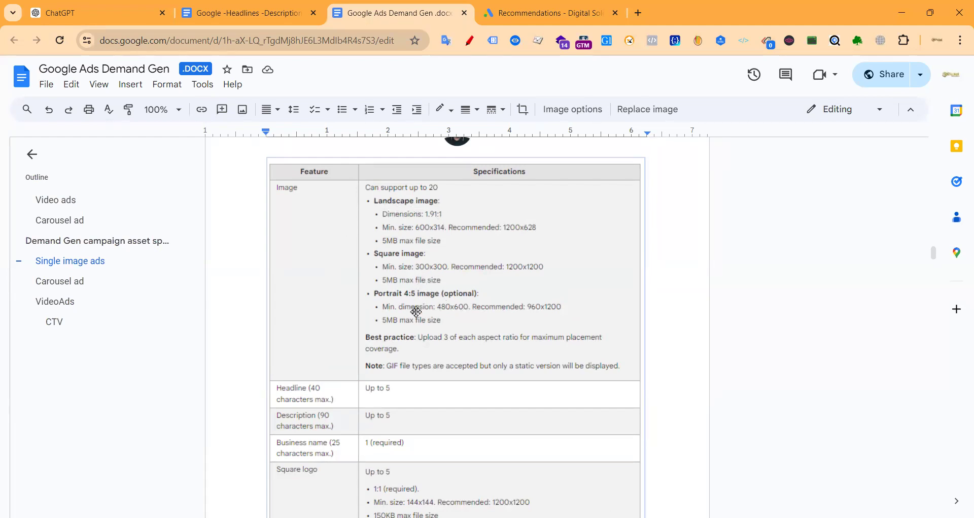
scroll(315, 326, down, 2)
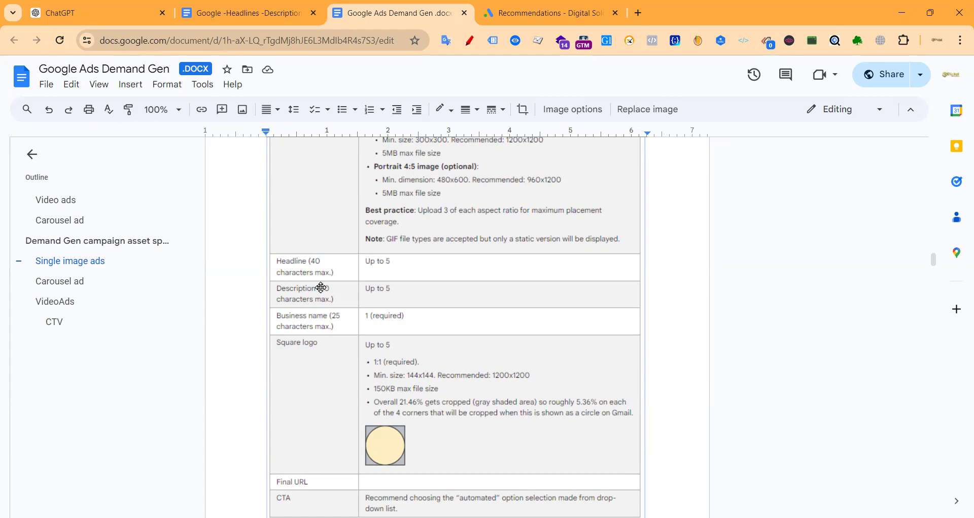
scroll(335, 286, down, 2)
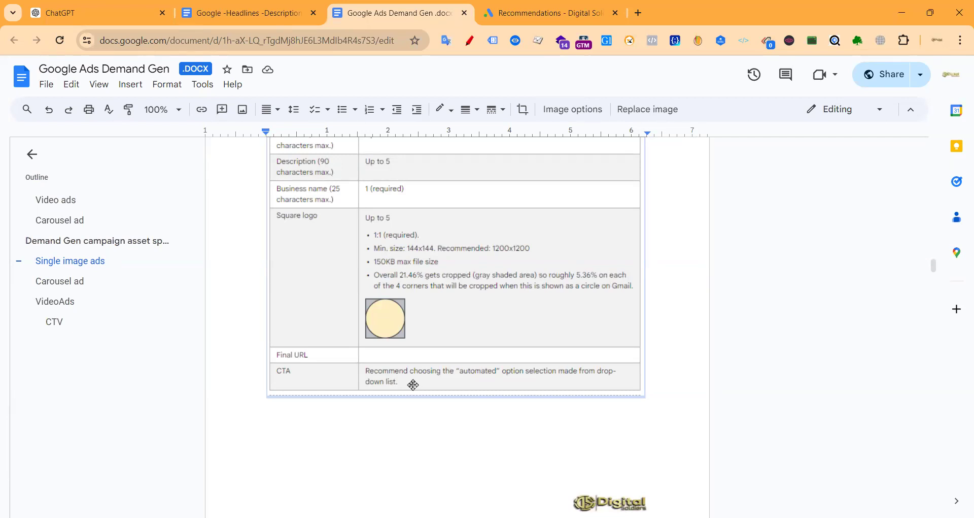
Step: Examine the Carousel ad section's description and its mobile and desktop placement previews
scroll(583, 330, down, 4)
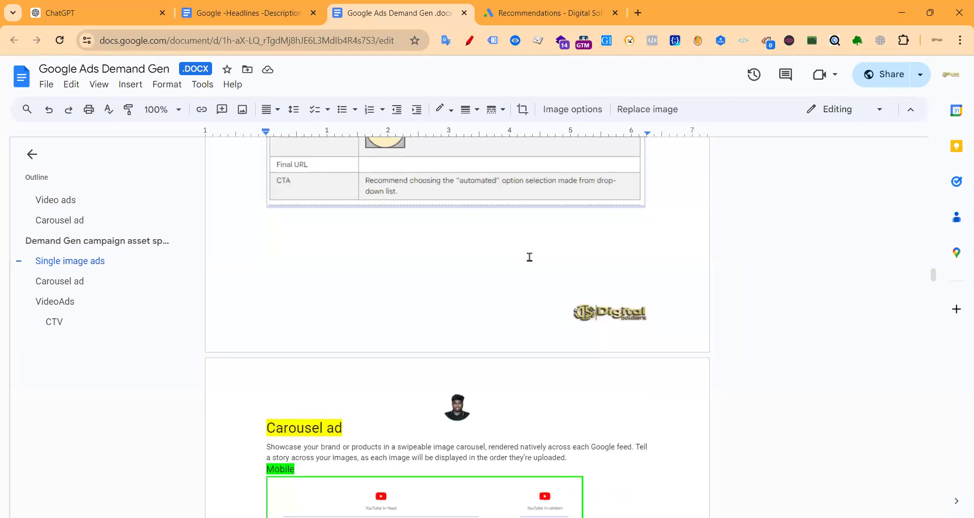
scroll(533, 248, down, 4)
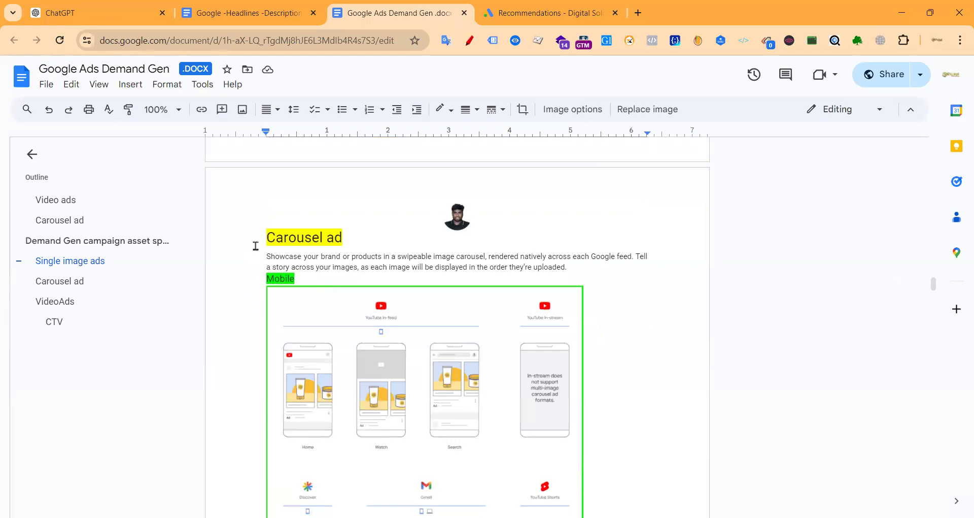
scroll(421, 345, down, 3)
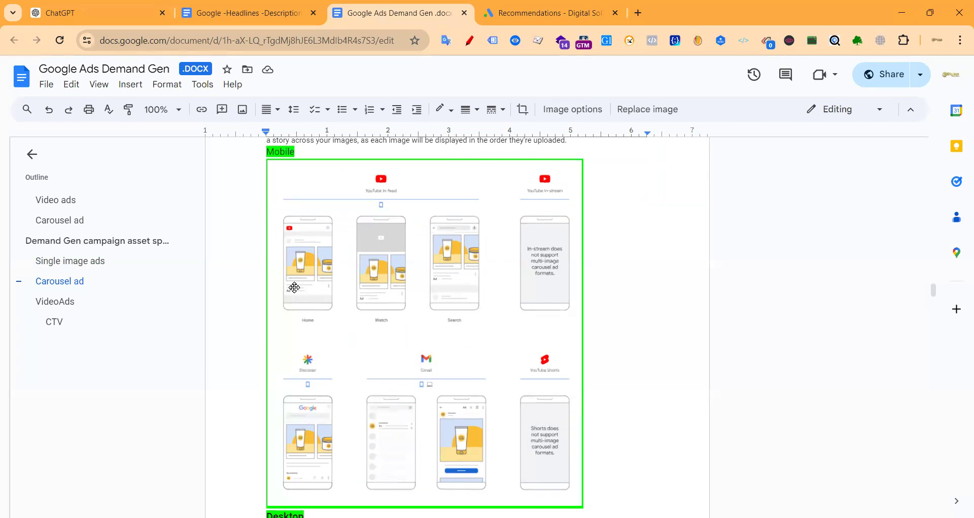
scroll(376, 223, down, 1)
scroll(356, 254, up, 1)
scroll(330, 276, up, 2)
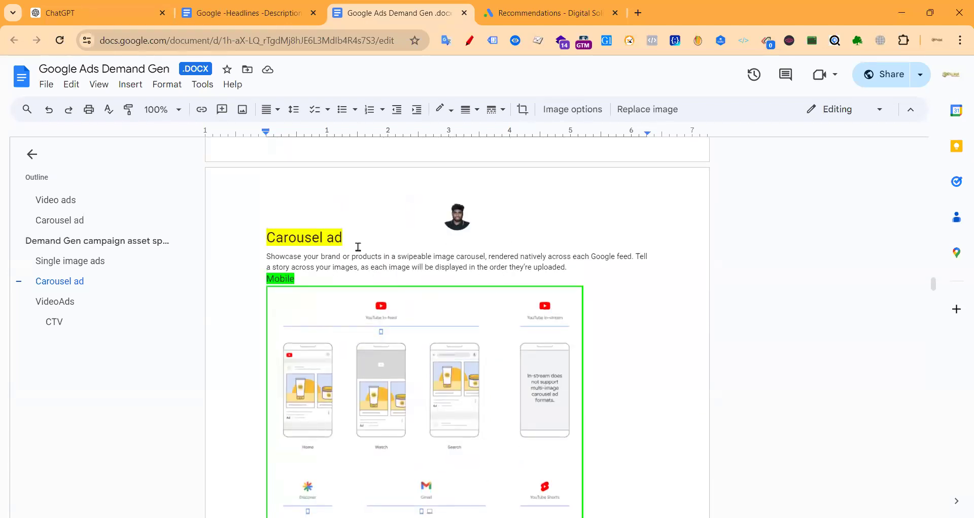
scroll(356, 333, down, 15)
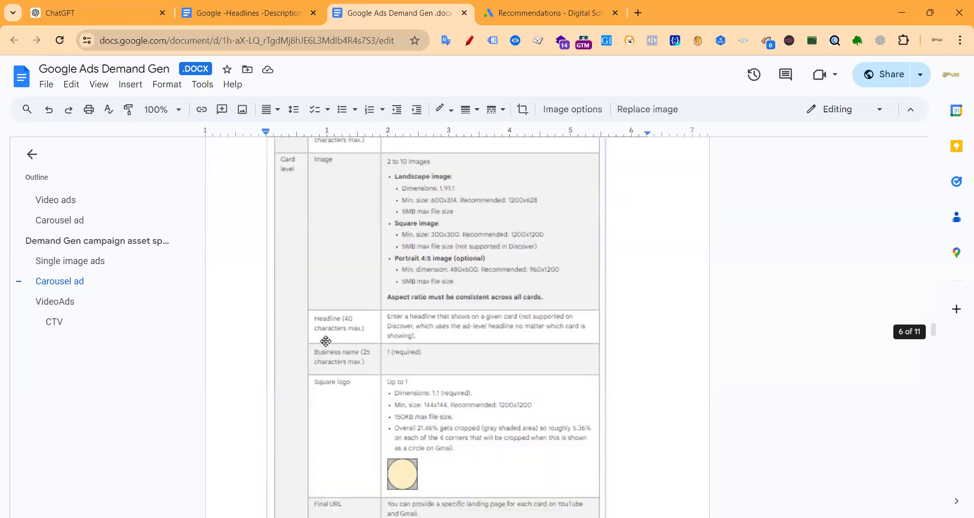
scroll(350, 325, up, 7)
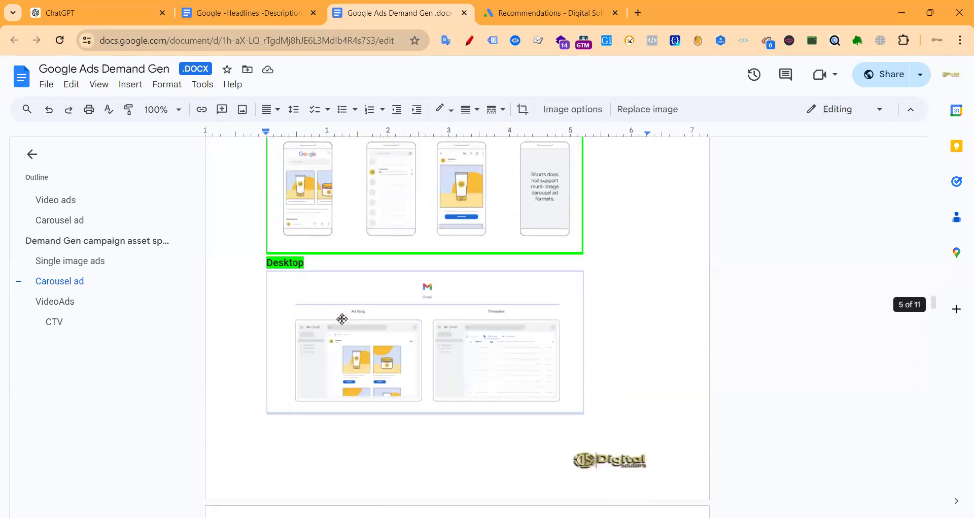
scroll(343, 320, down, 4)
scroll(341, 320, up, 7)
scroll(345, 320, down, 7)
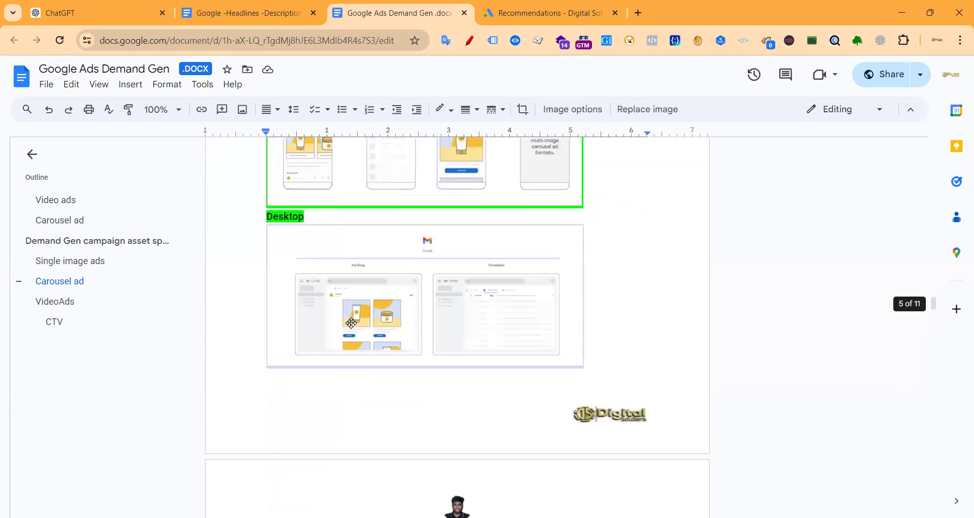
scroll(348, 322, up, 9)
scroll(398, 283, down, 6)
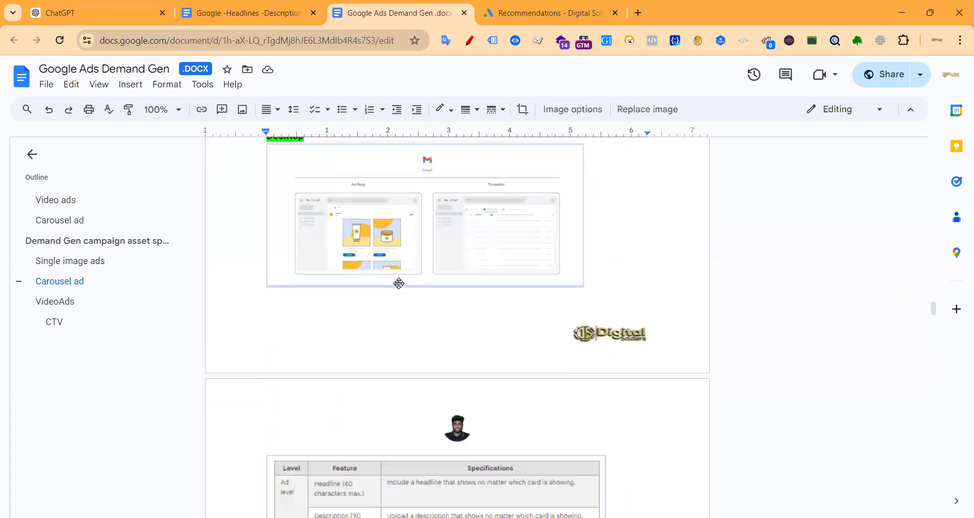
Step: Read the ad-level and card-level requirements in the carousel ad specification table
scroll(374, 246, down, 5)
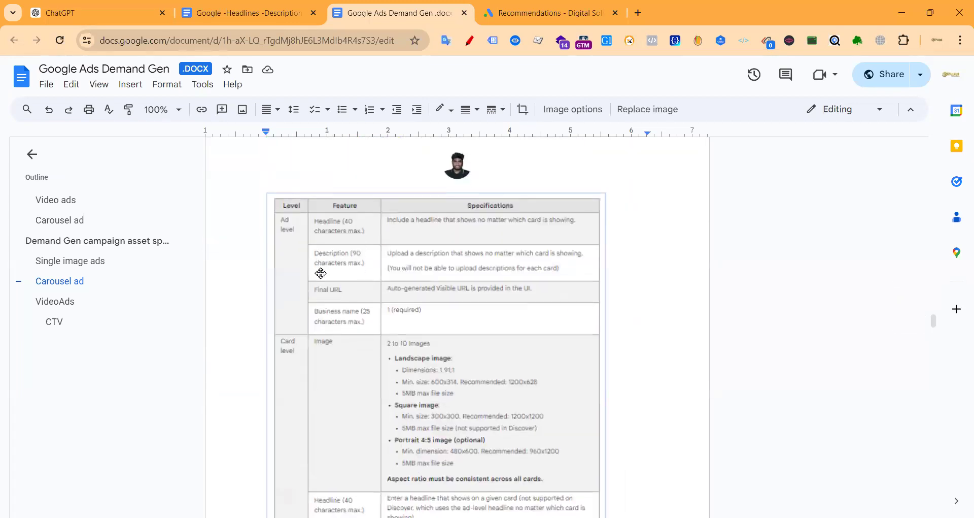
scroll(322, 273, down, 1)
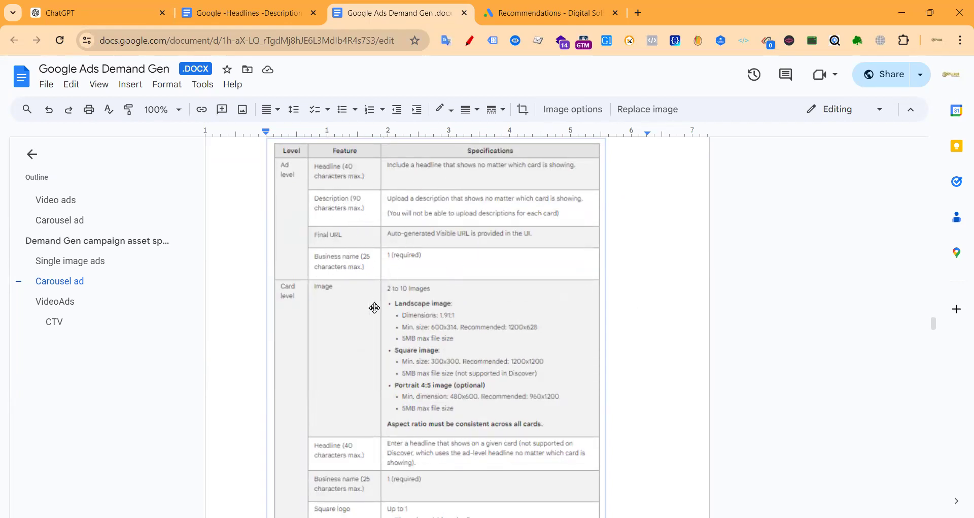
scroll(344, 321, down, 1)
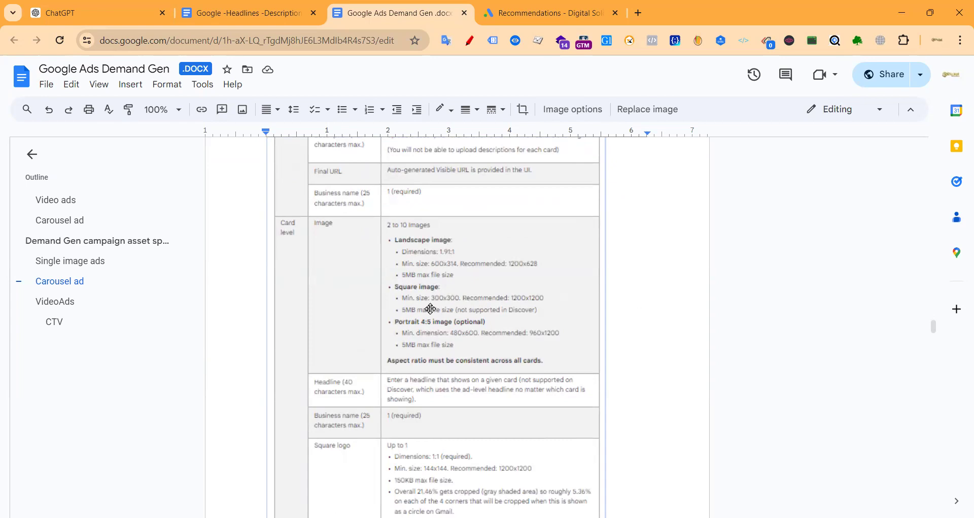
Step: Examine the VideoAds section's mobile and desktop placement previews and their supported aspect ratios
scroll(430, 309, down, 10)
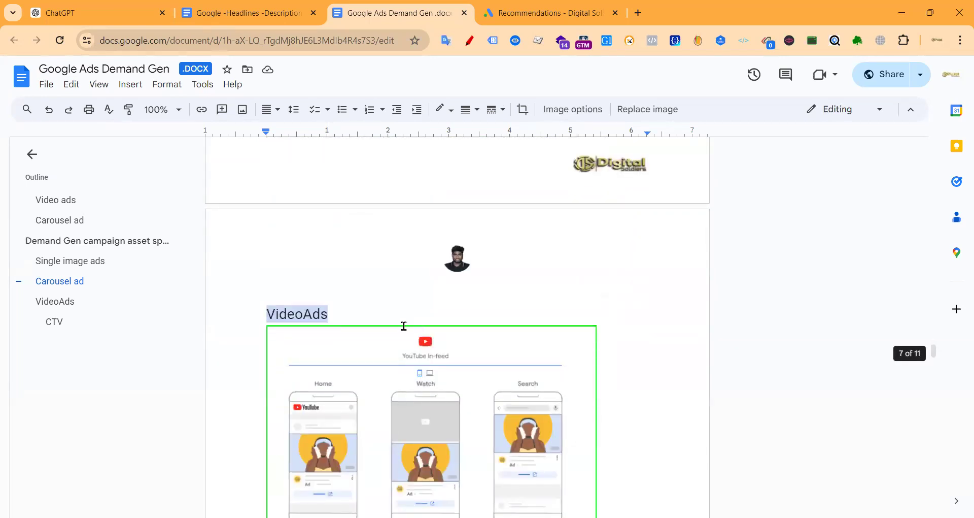
scroll(404, 326, down, 3)
scroll(379, 278, up, 1)
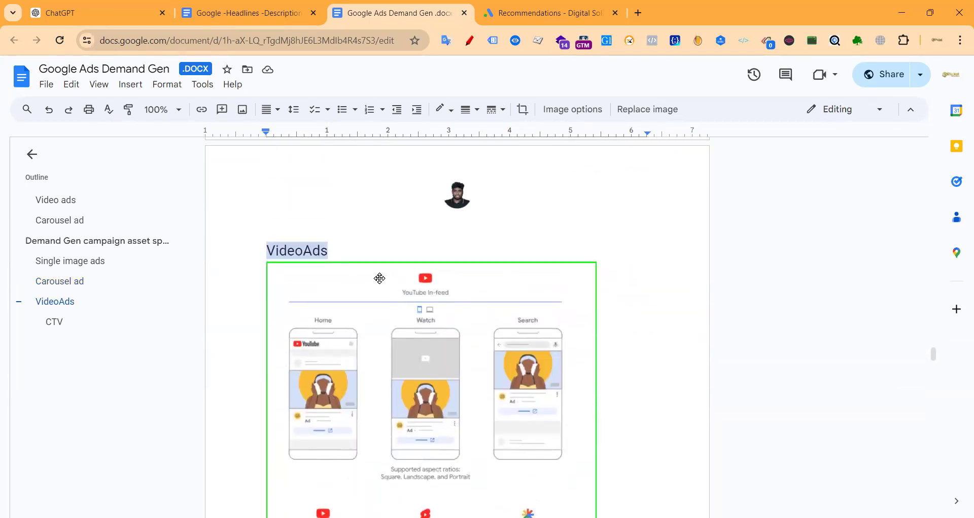
scroll(330, 266, down, 9)
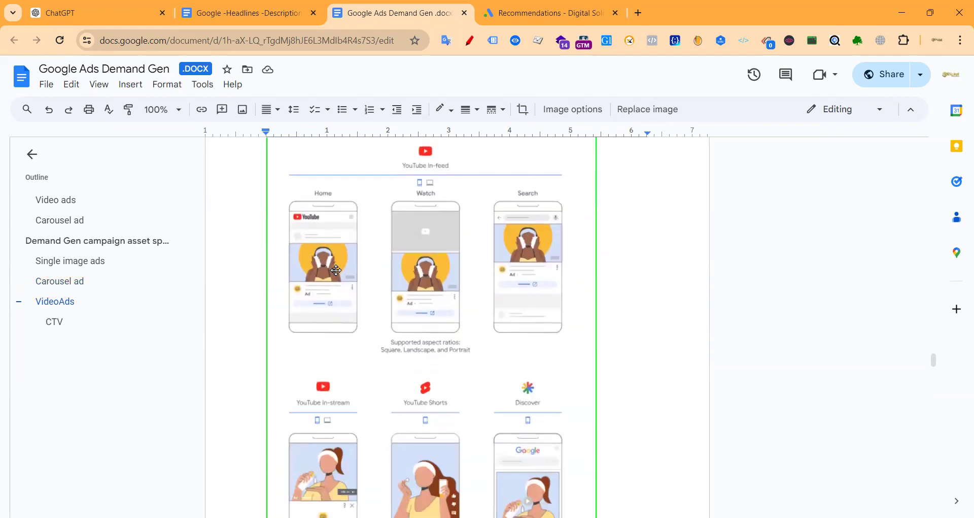
scroll(341, 270, down, 5)
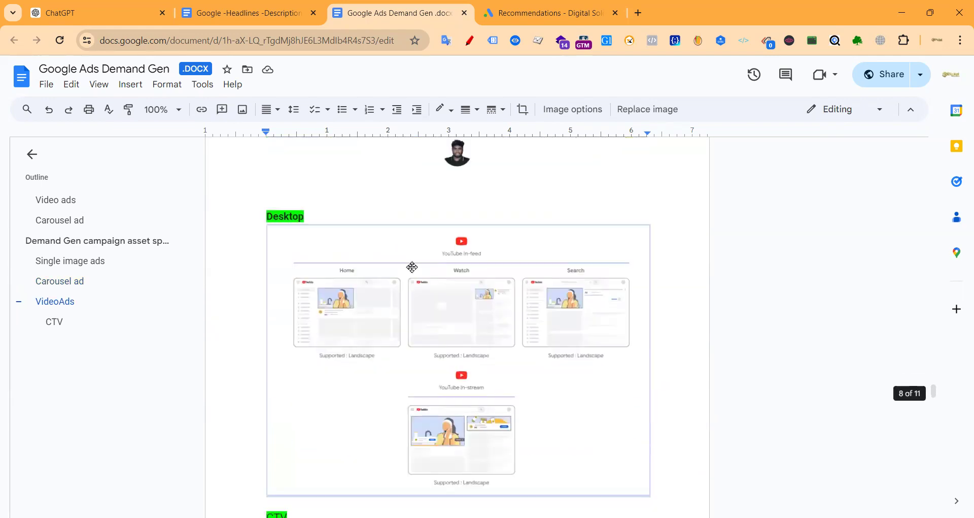
scroll(387, 309, up, 10)
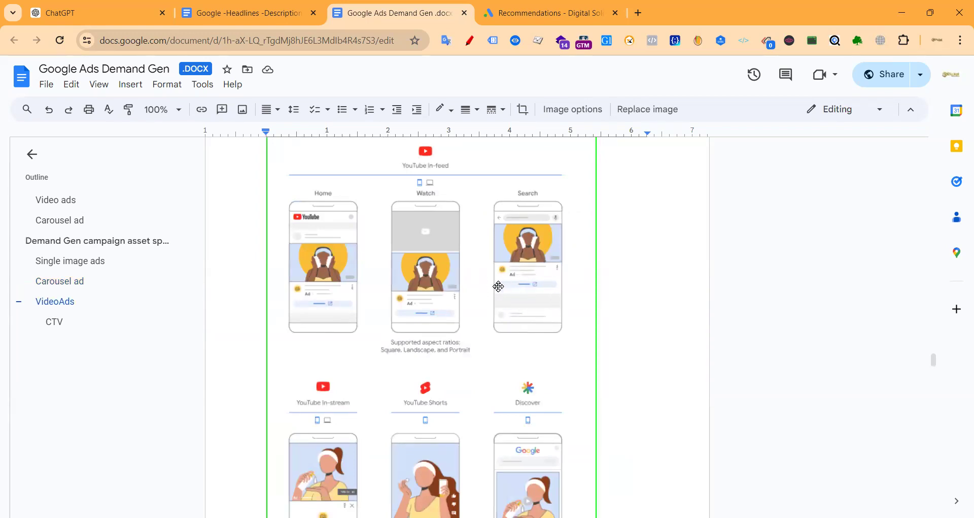
scroll(474, 290, down, 4)
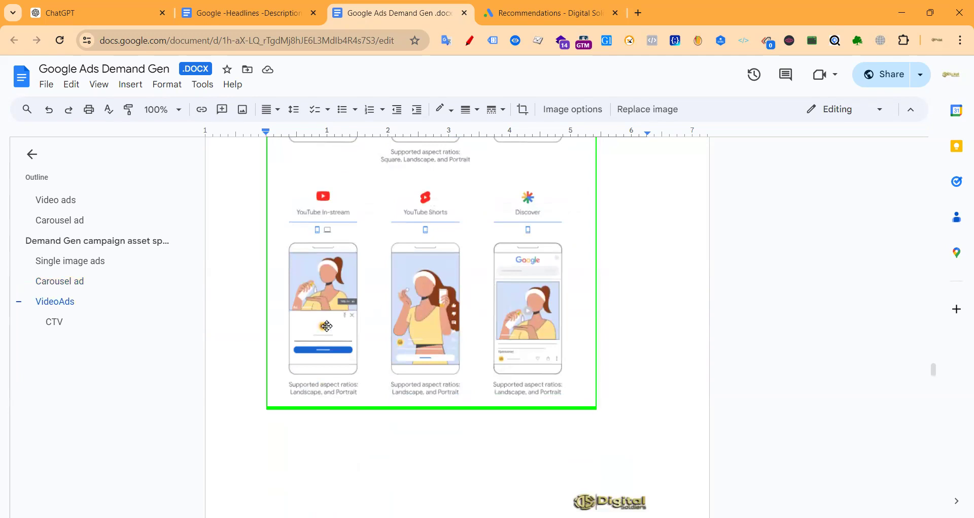
scroll(326, 330, down, 1)
scroll(359, 303, down, 6)
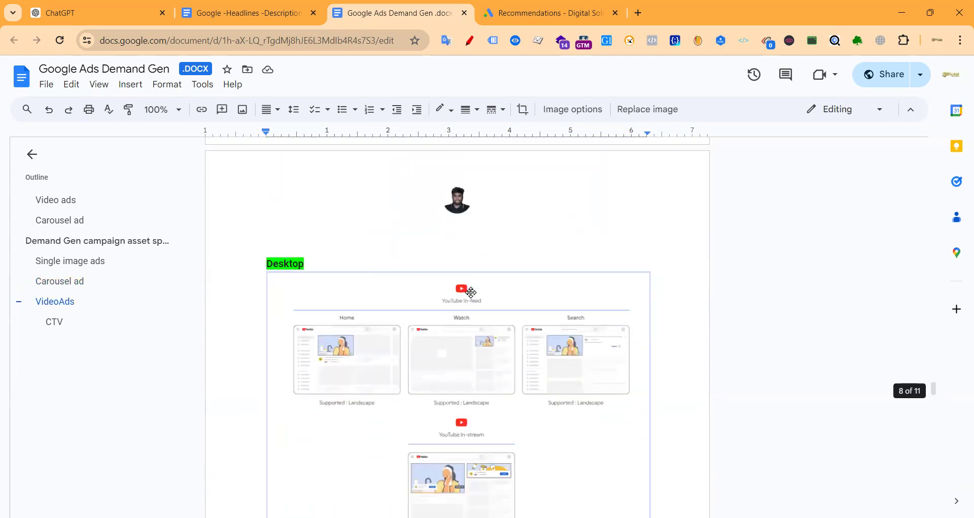
Step: Look over the CTV placement previews for video ads, selecting the CTV preview image
scroll(471, 292, down, 14)
scroll(375, 299, up, 4)
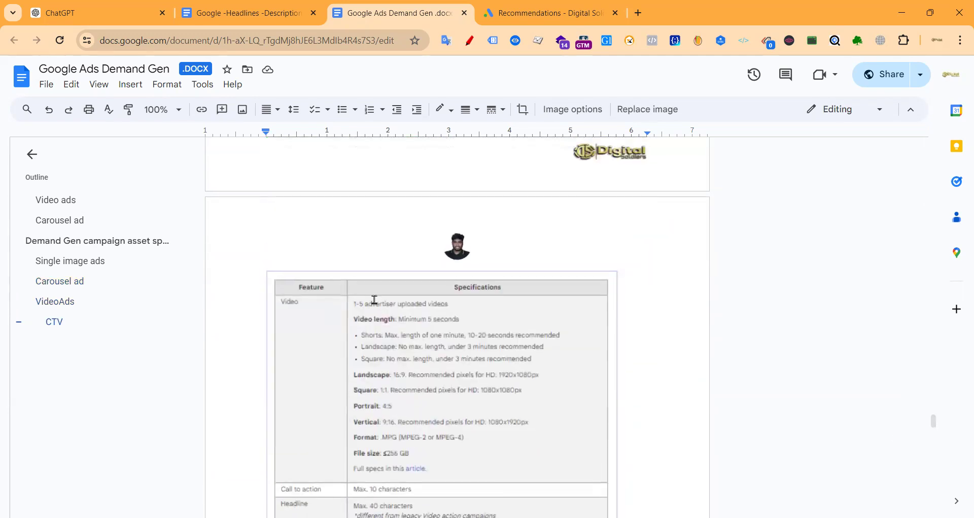
scroll(355, 310, up, 8)
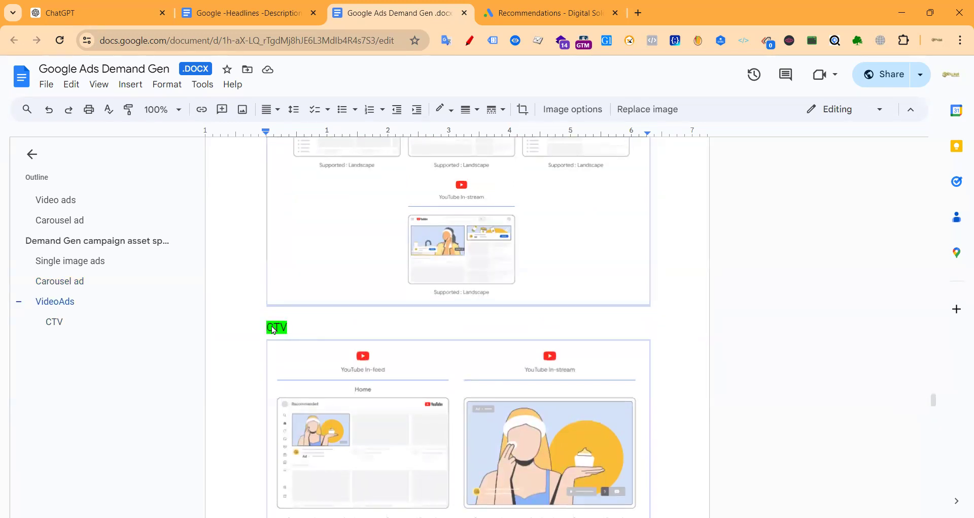
click(331, 320)
scroll(355, 315, down, 3)
click(525, 301)
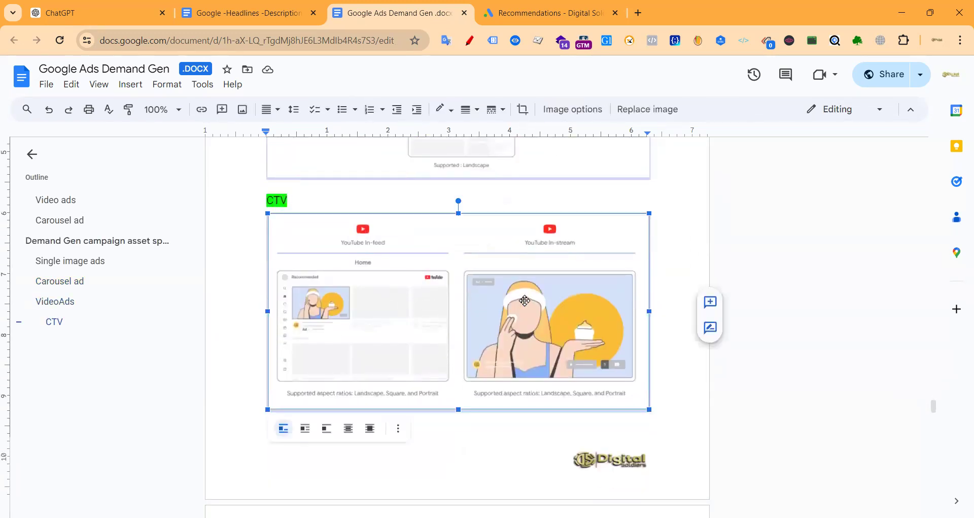
Step: Read the video ad specification table below the CTV previews, from the video requirements through to sitelinks
scroll(341, 296, down, 5)
scroll(407, 294, up, 5)
scroll(484, 297, down, 3)
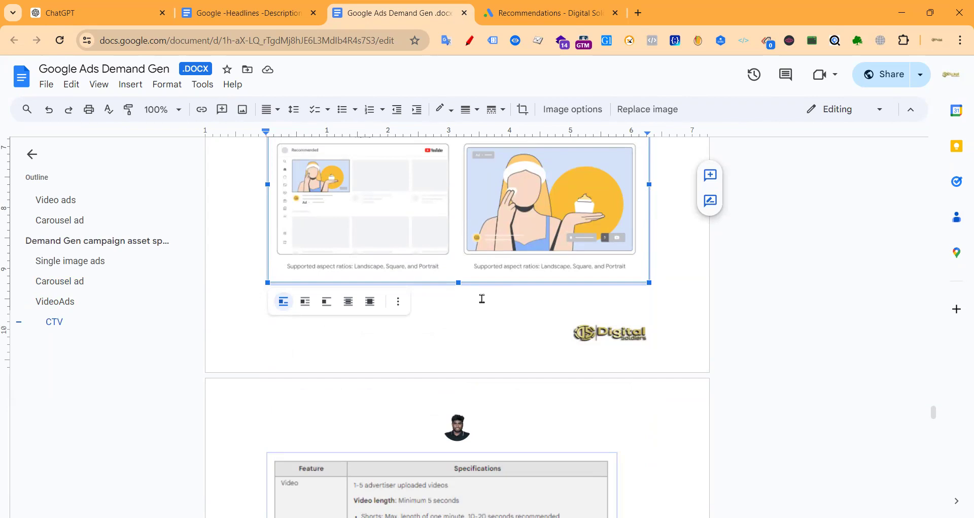
scroll(438, 198, down, 5)
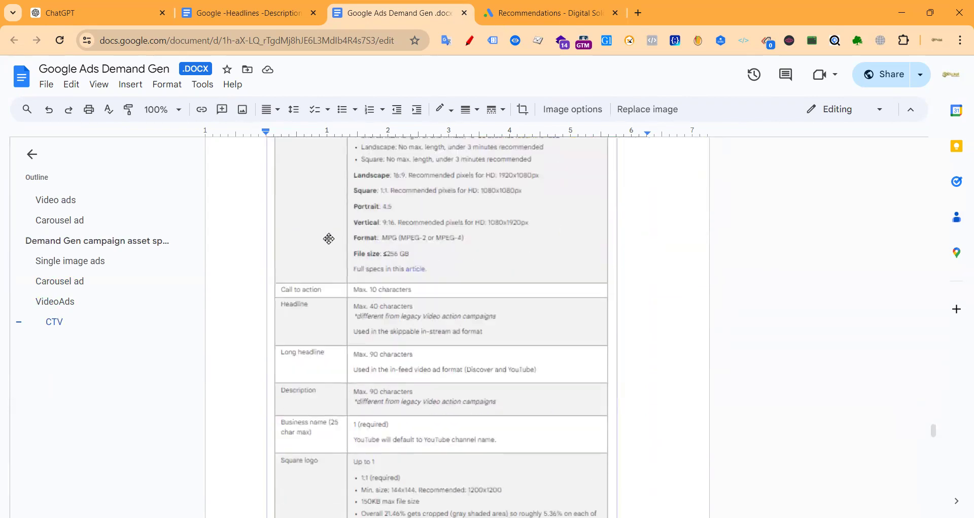
scroll(356, 223, down, 3)
scroll(365, 175, down, 2)
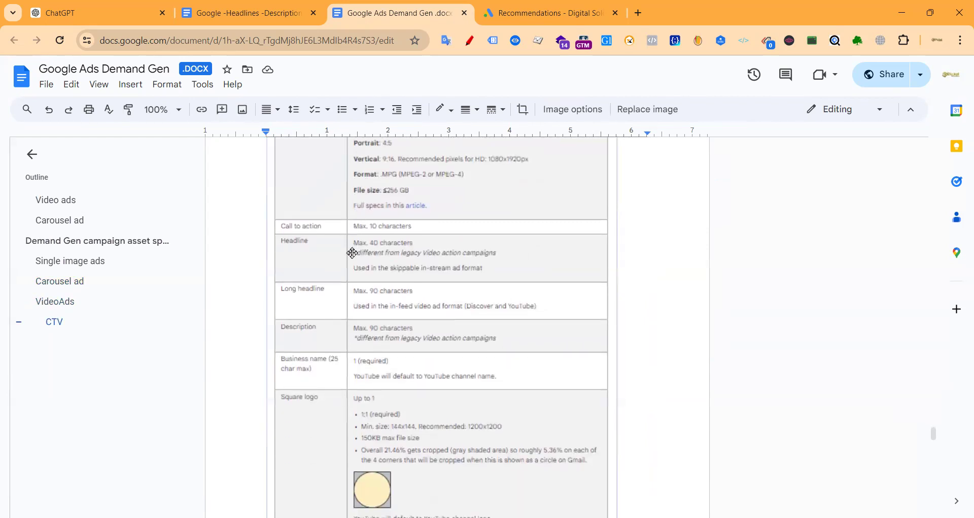
scroll(355, 312, down, 3)
scroll(313, 314, down, 8)
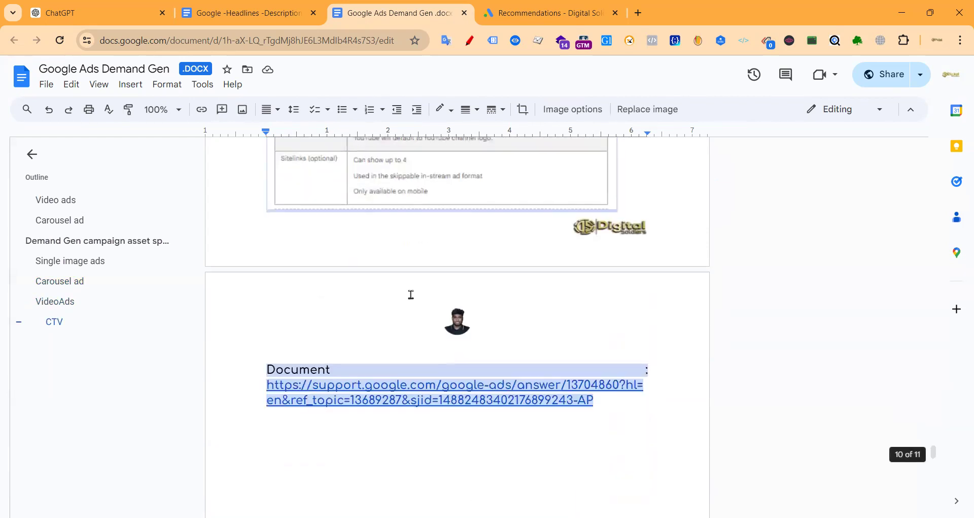
Step: Open the Google Ads Help article linked at the end of the document
scroll(398, 277, up, 1)
click(395, 263)
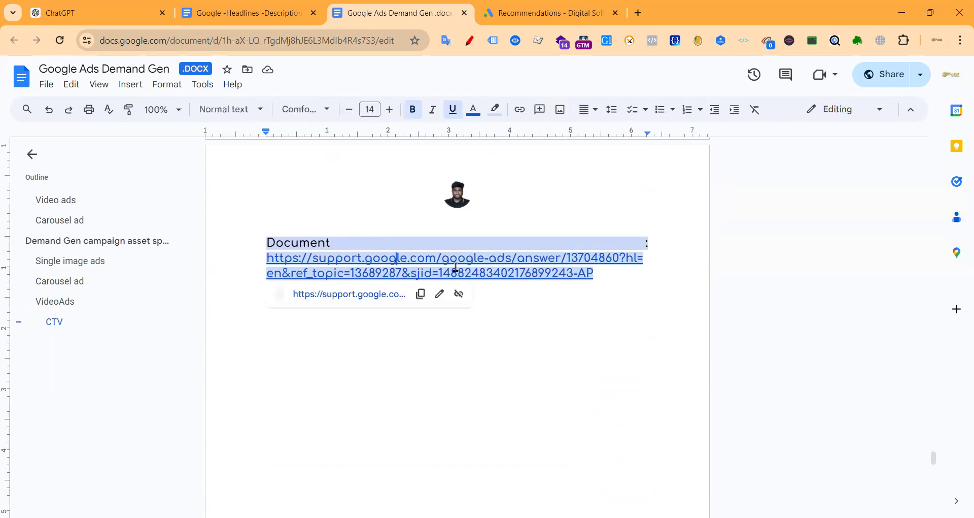
click(376, 297)
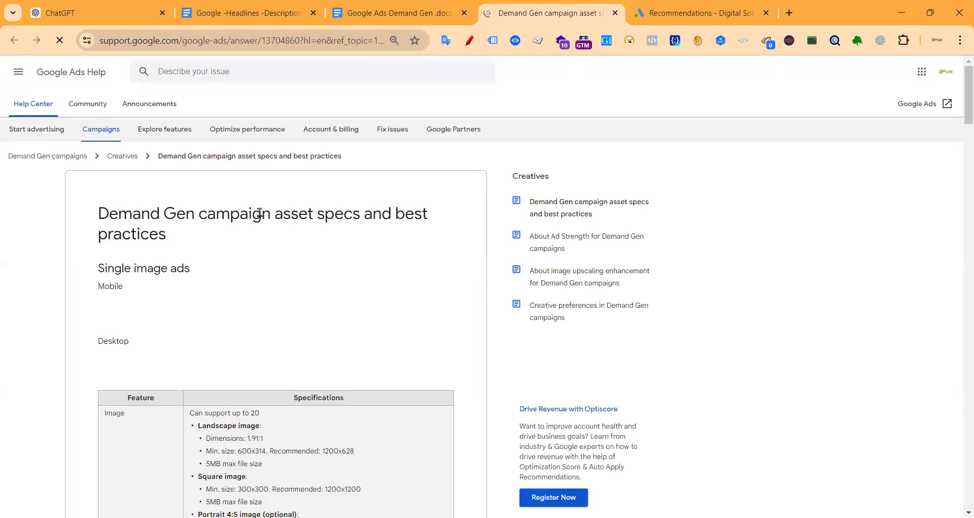
Step: Look through the help article's placement previews and specification tables for single image, carousel and video ads
click(393, 13)
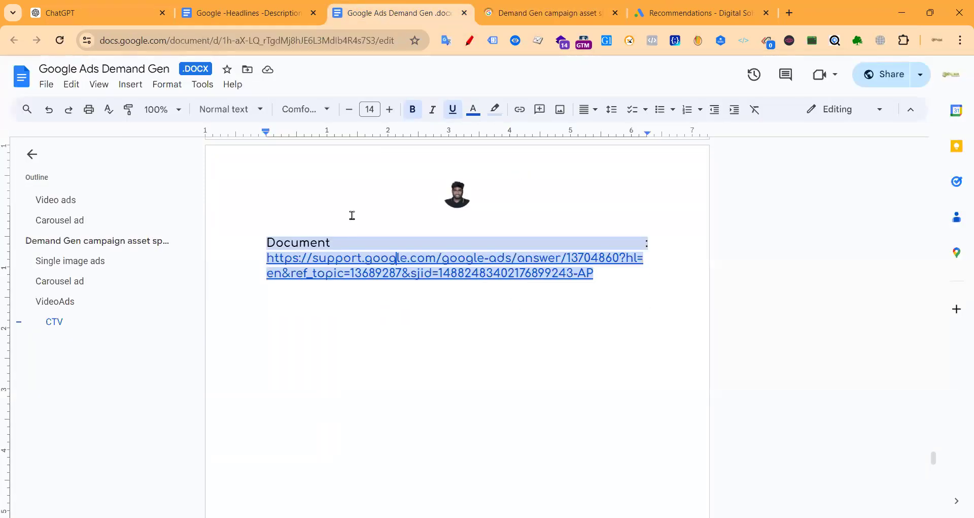
click(548, 13)
scroll(205, 274, down, 20)
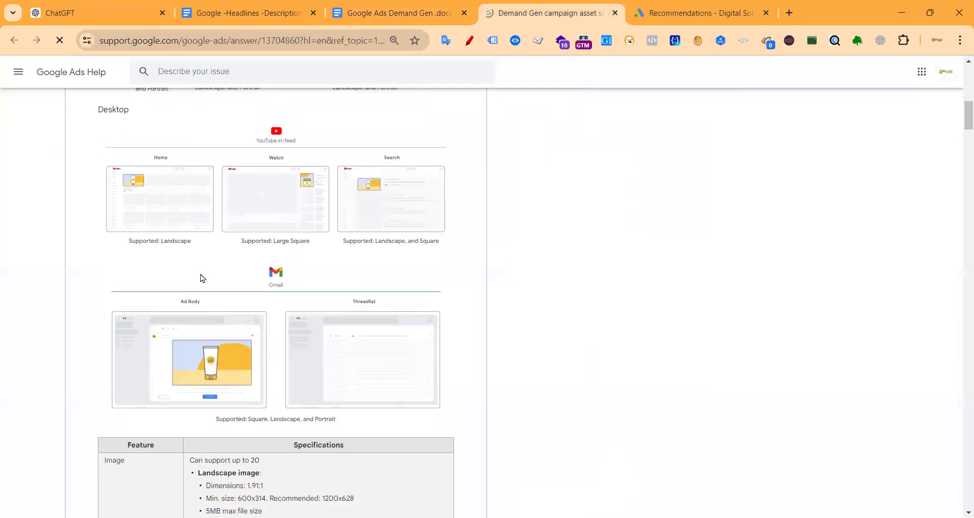
scroll(205, 267, down, 18)
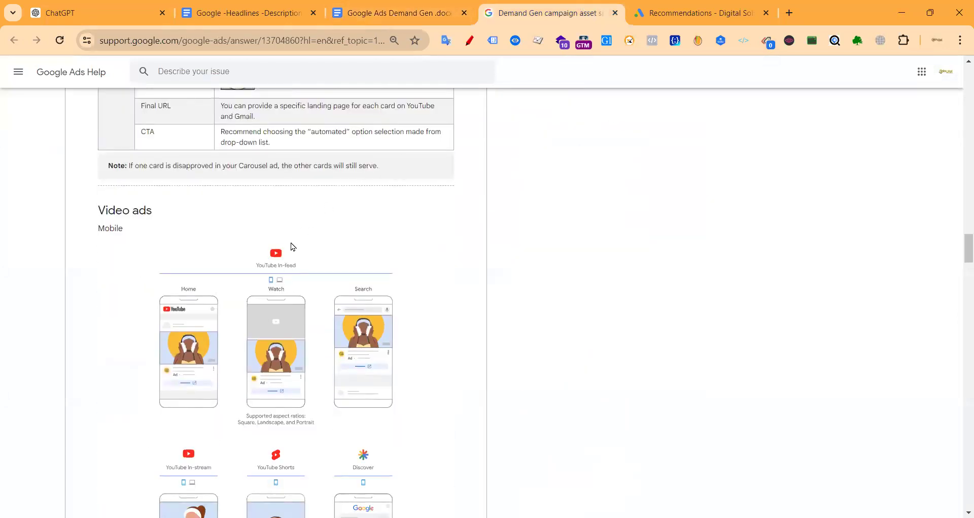
scroll(351, 167, down, 15)
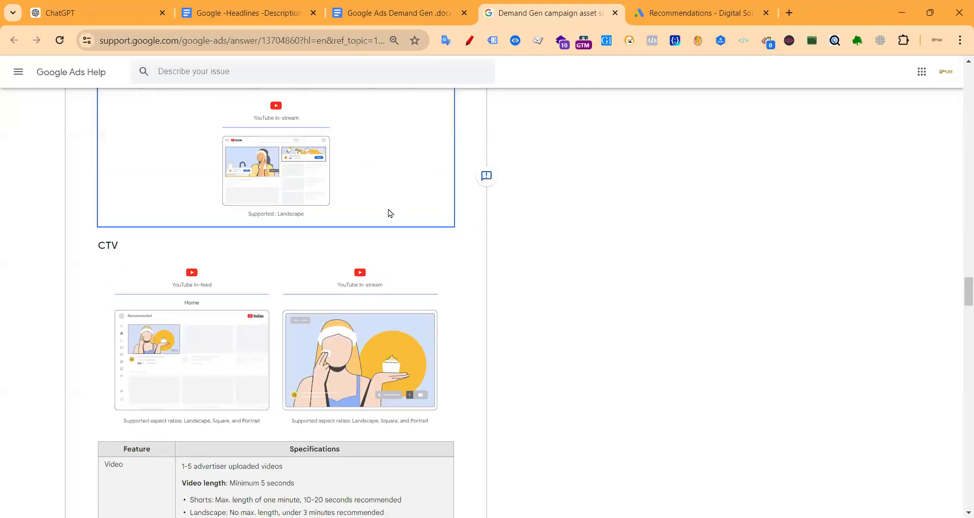
scroll(390, 206, up, 20)
Step: Switch to Google Ads, hide the billing alert and start creating a new campaign
key(ctrl+Tab)
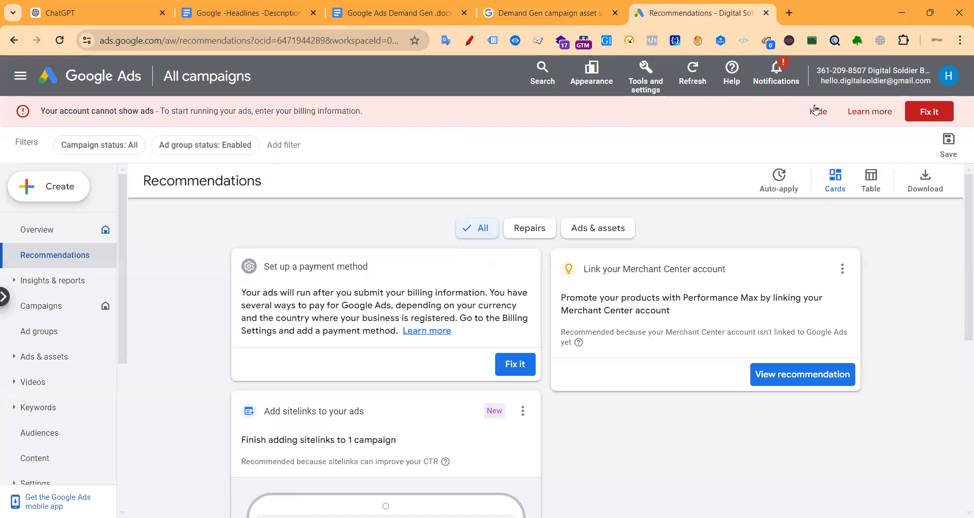
click(818, 112)
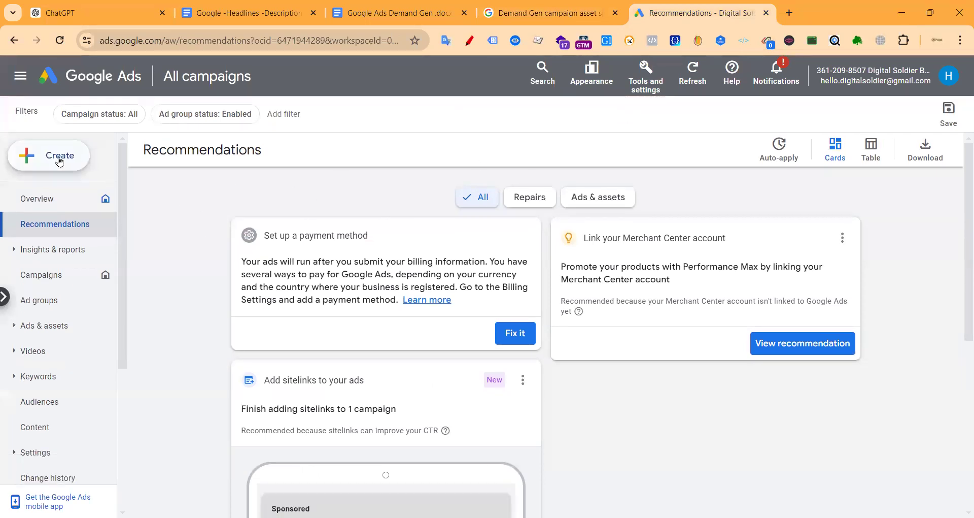
click(77, 161)
click(36, 162)
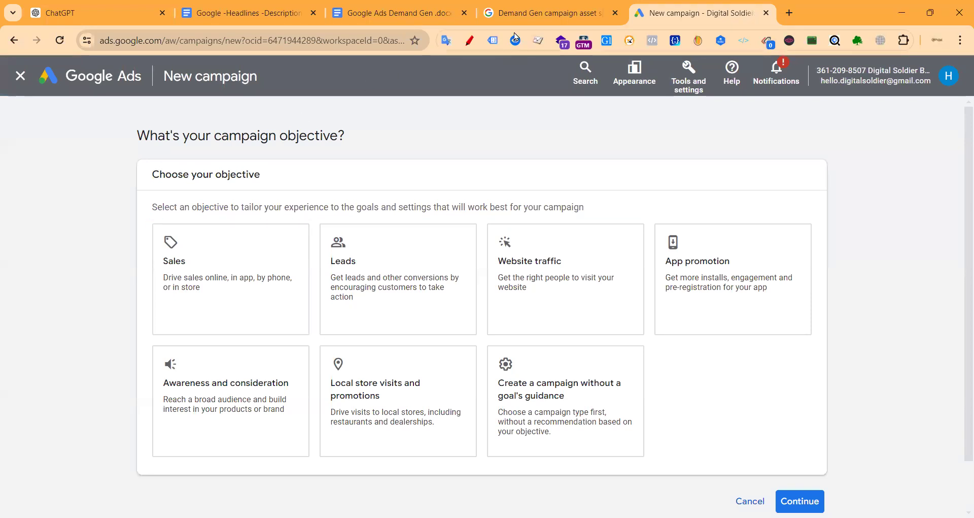
Step: Return to the first page of the Google Ads Demand Gen document and select the heading "Understanding Google Ads Demand Gen"
click(396, 5)
scroll(442, 198, down, 20)
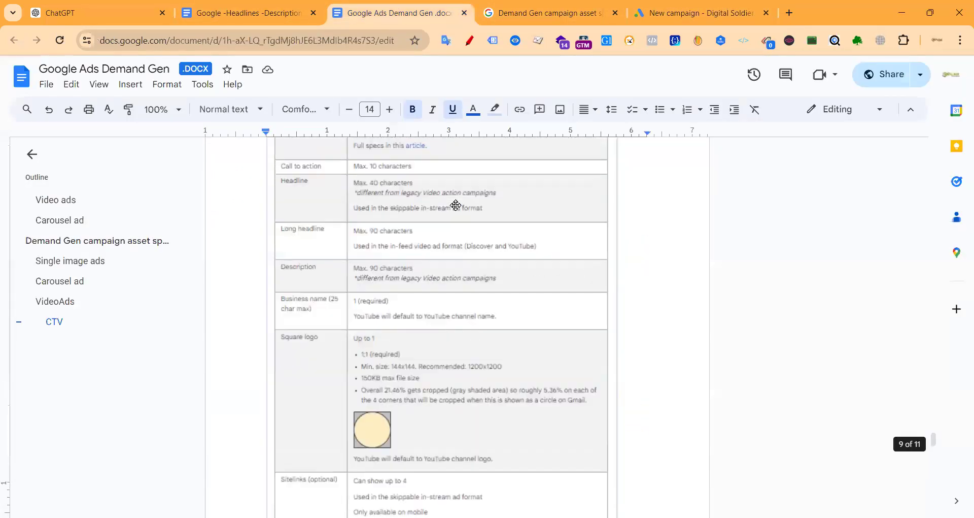
scroll(456, 205, up, 15)
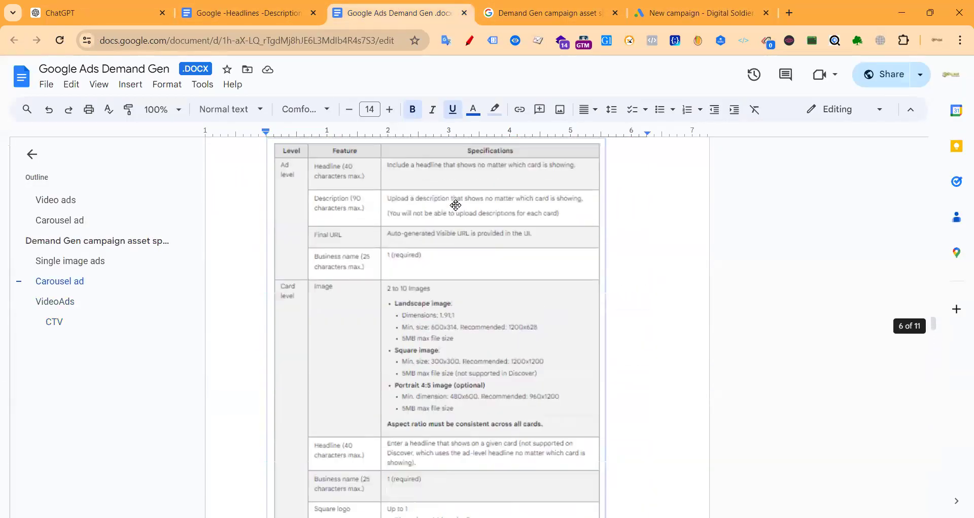
scroll(453, 206, up, 15)
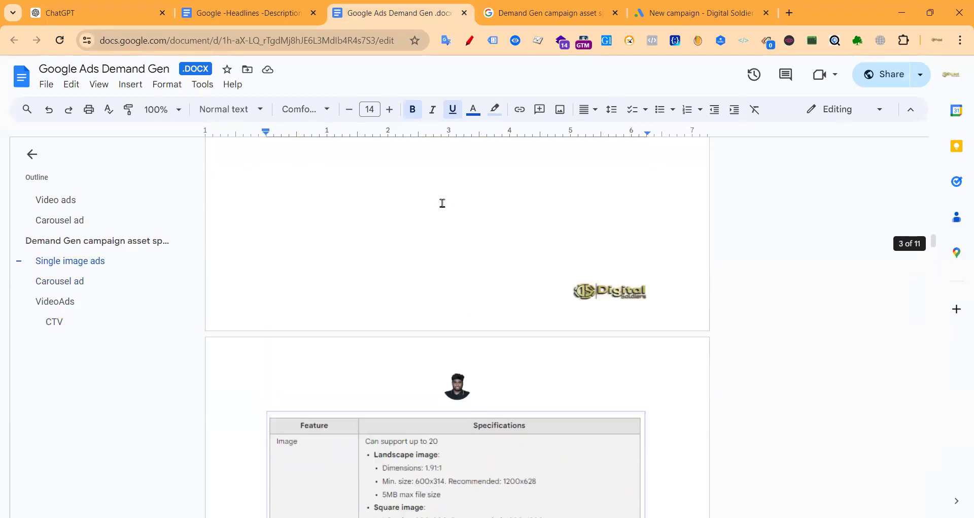
scroll(442, 200, up, 15)
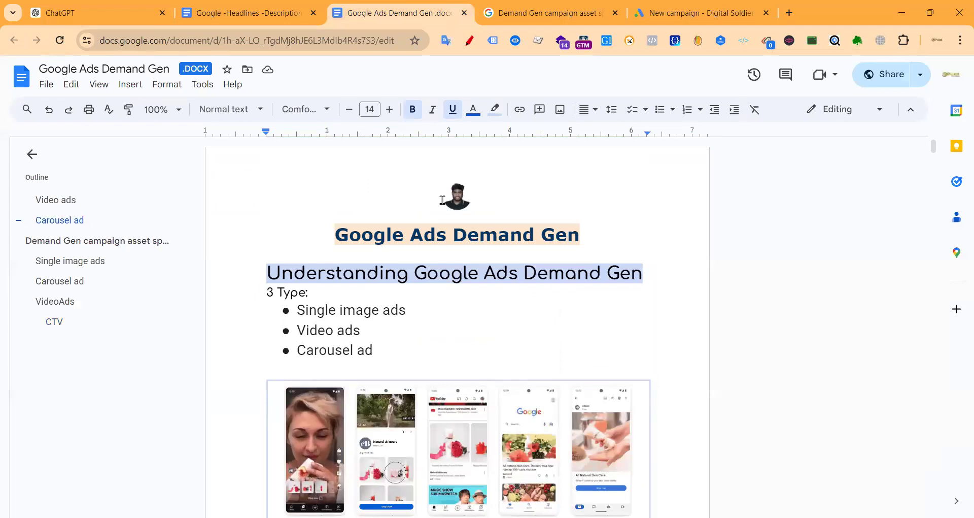
drag(263, 273, 643, 272)
click(468, 274)
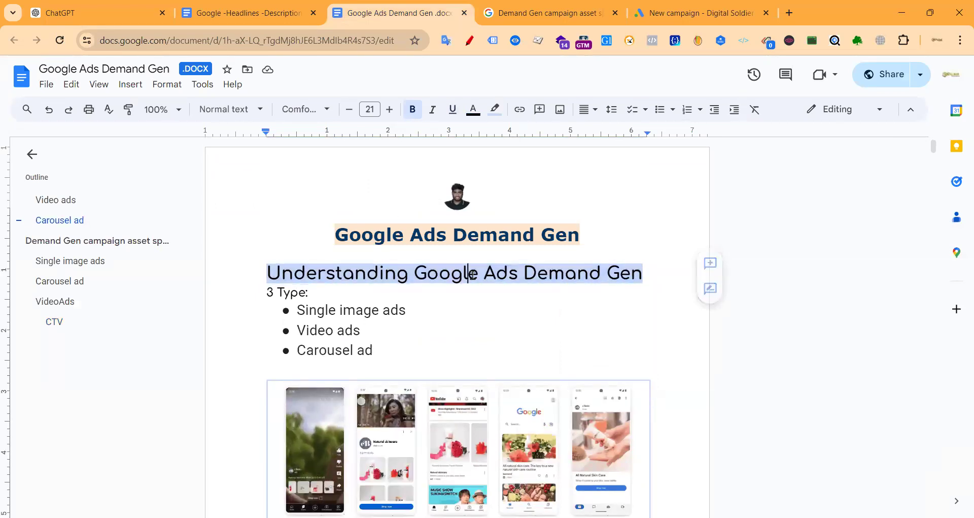
triple_click(472, 275)
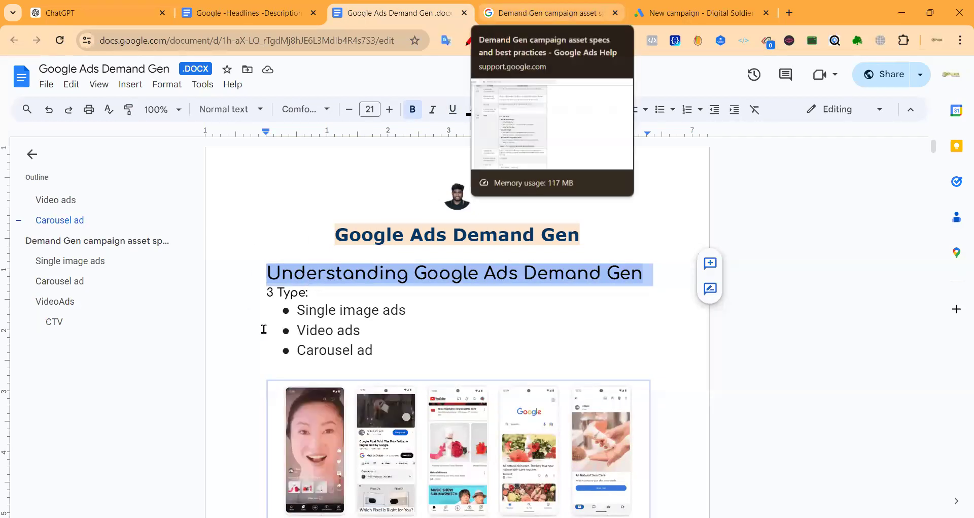
Step: In the new Google Ads campaign, choose the Awareness and consideration objective and the Demand Gen campaign type
click(550, 13)
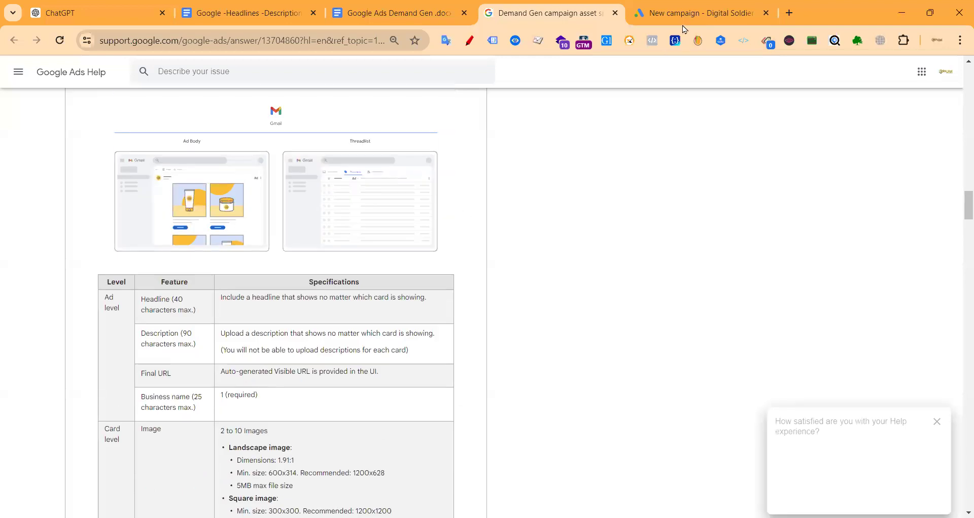
click(685, 14)
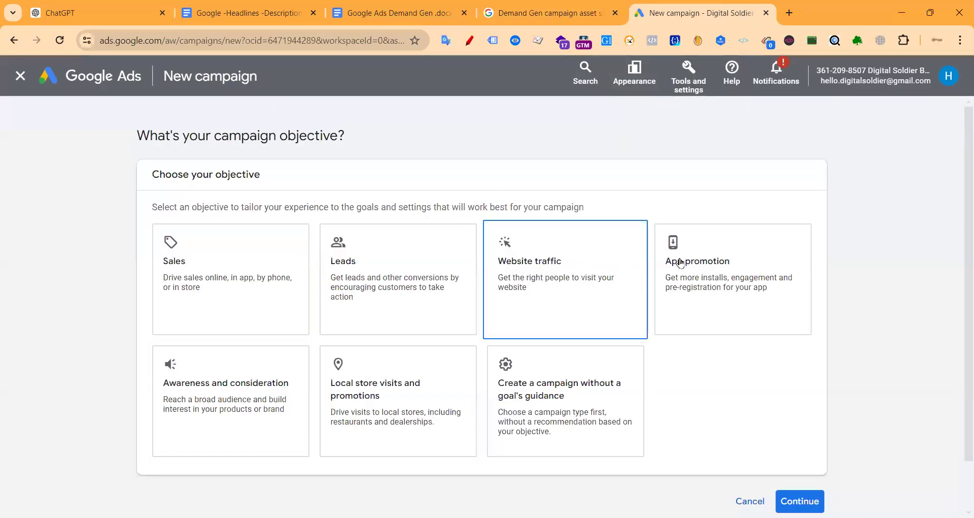
click(227, 415)
scroll(274, 339, down, 2)
scroll(368, 321, up, 2)
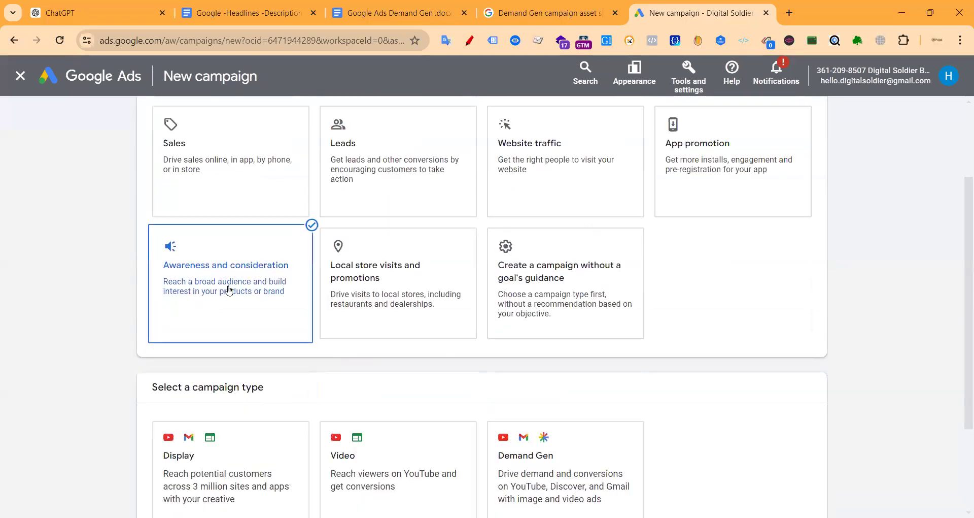
scroll(226, 292, down, 2)
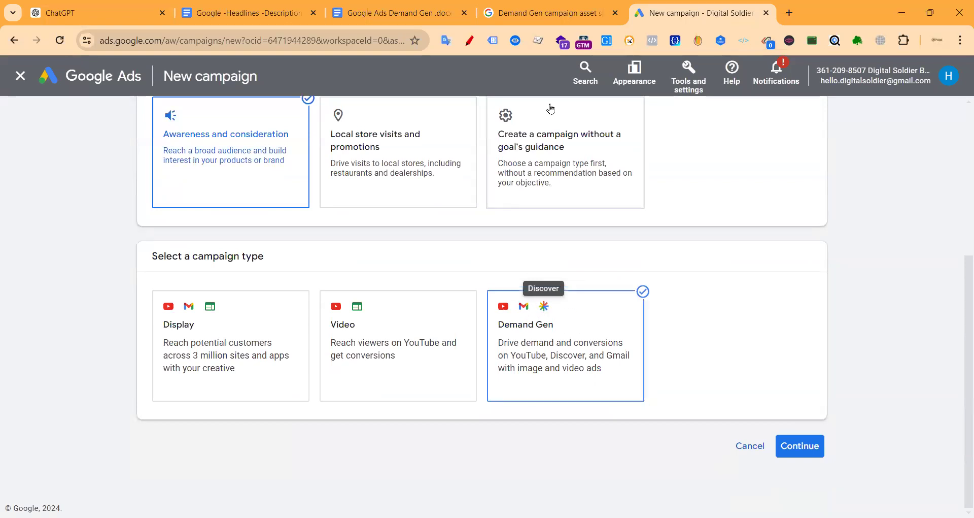
scroll(548, 294, up, 3)
scroll(549, 294, down, 3)
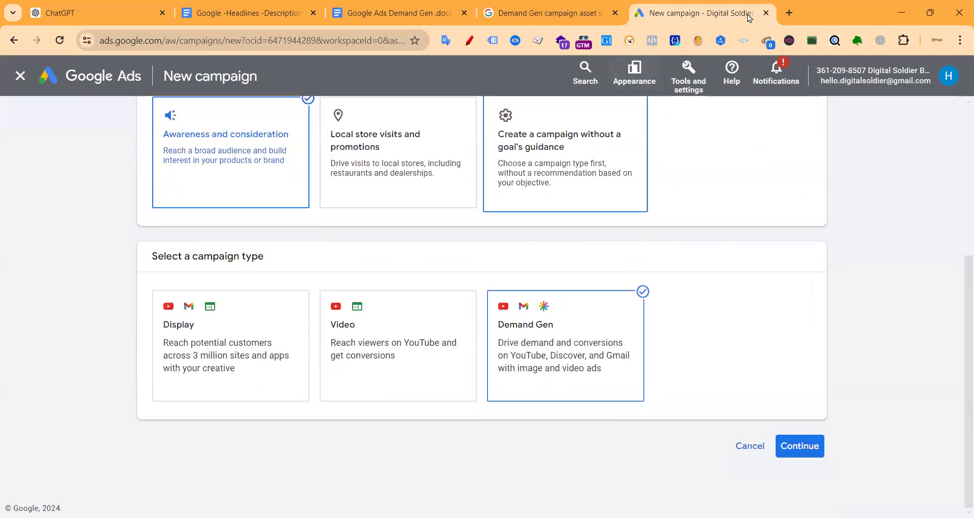
Step: Open youtube.com in a new browser tab and examine the sponsored placements in the home feed
click(790, 12)
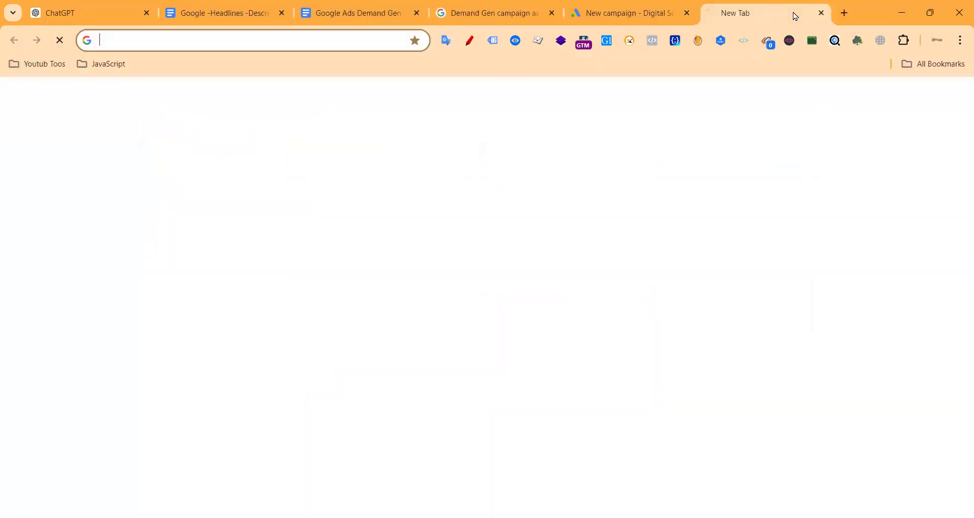
text(youtube.com)
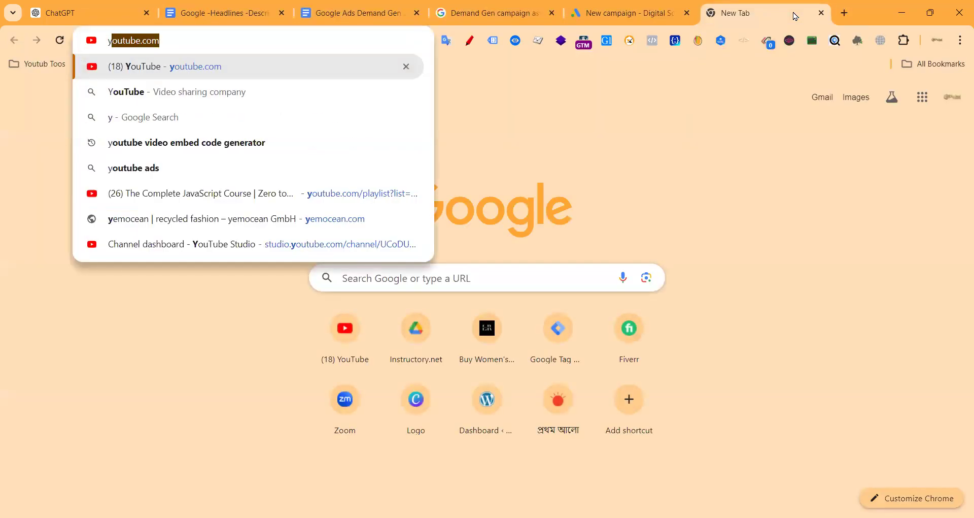
key(Return)
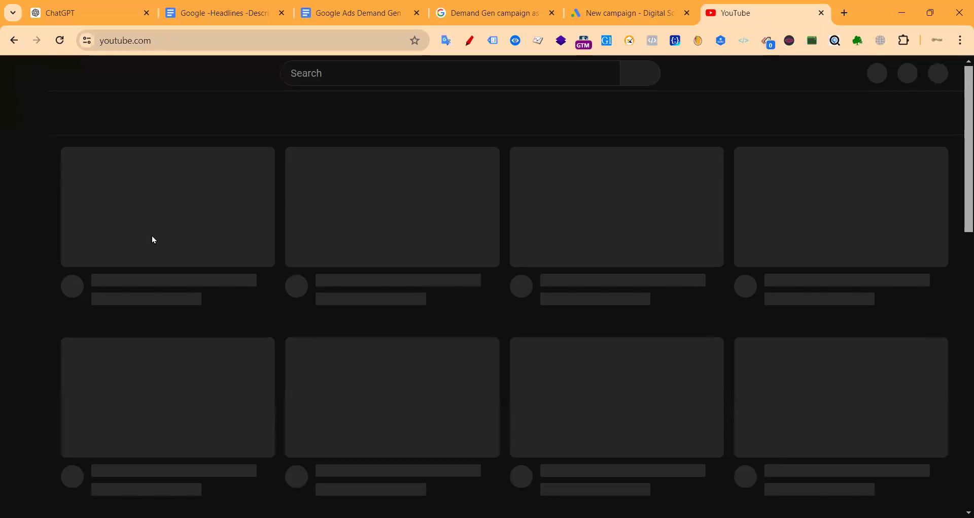
scroll(216, 231, down, 5)
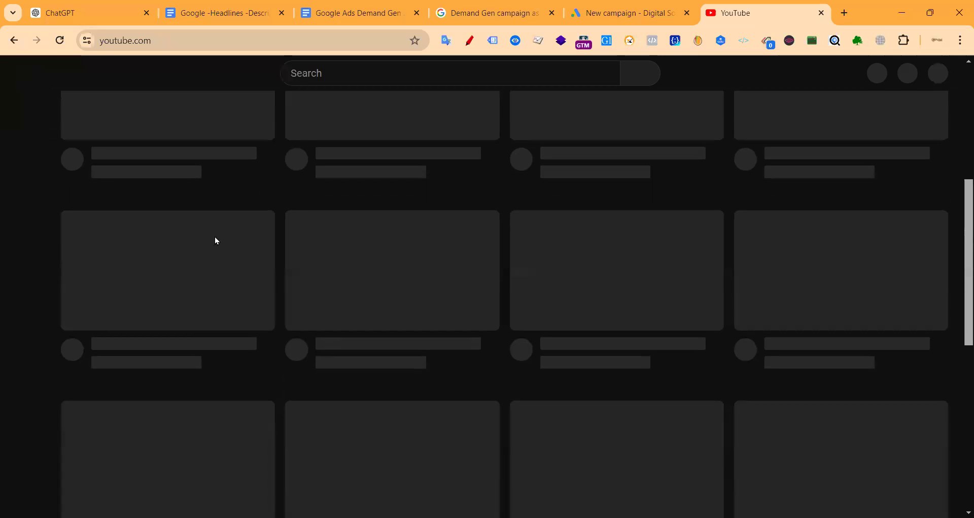
scroll(215, 238, up, 5)
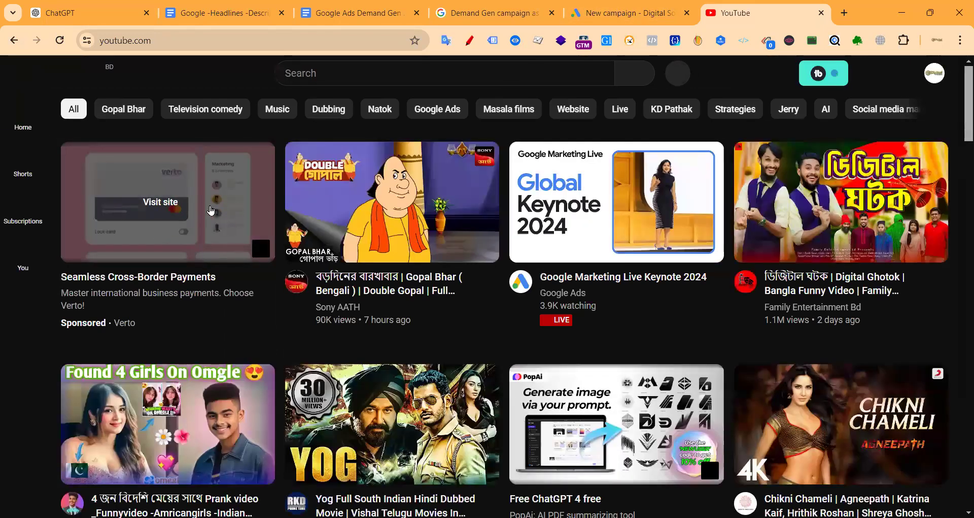
Step: Open Gmail in a new browser tab and look through the inbox's Promotions category for ad placements
click(618, 11)
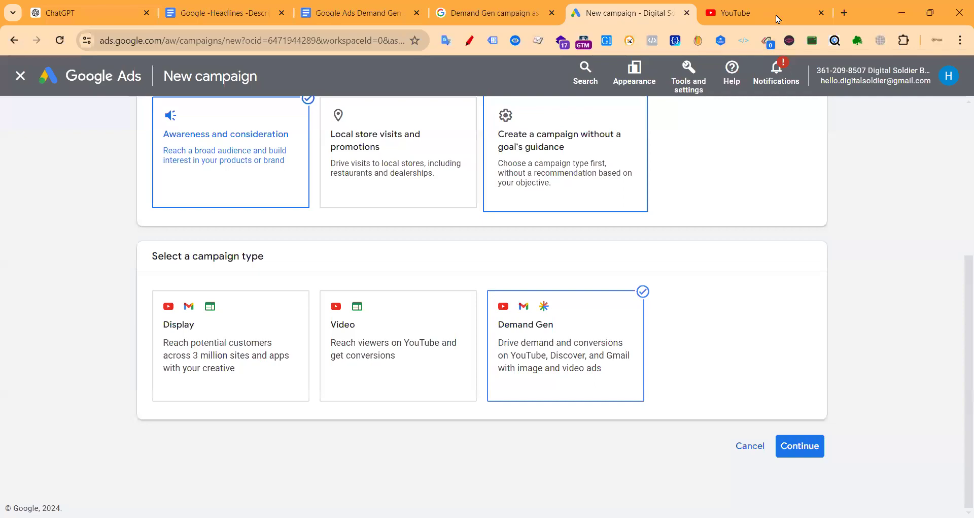
click(843, 13)
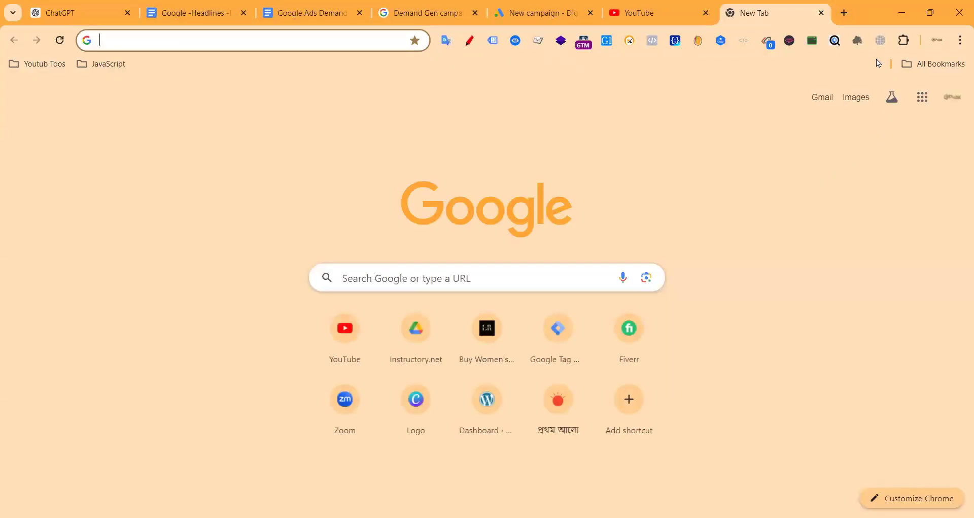
click(820, 101)
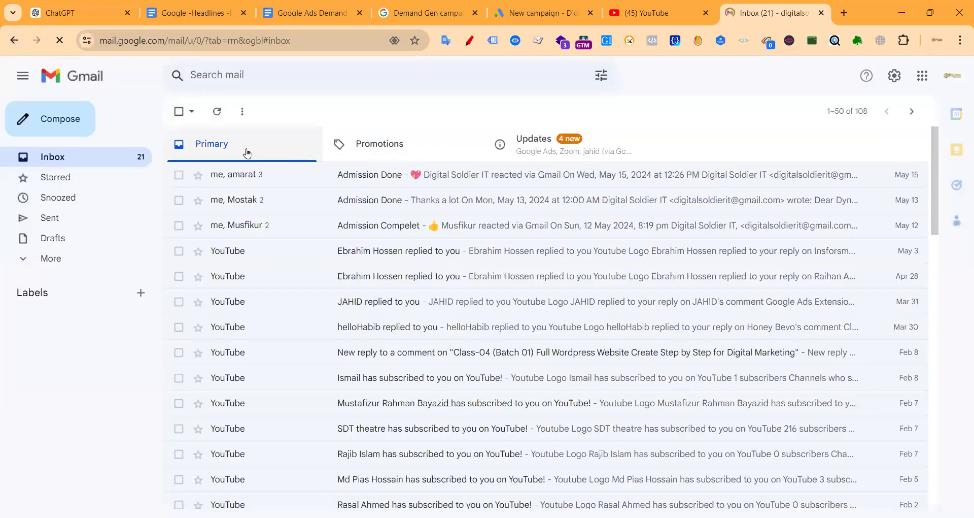
click(390, 146)
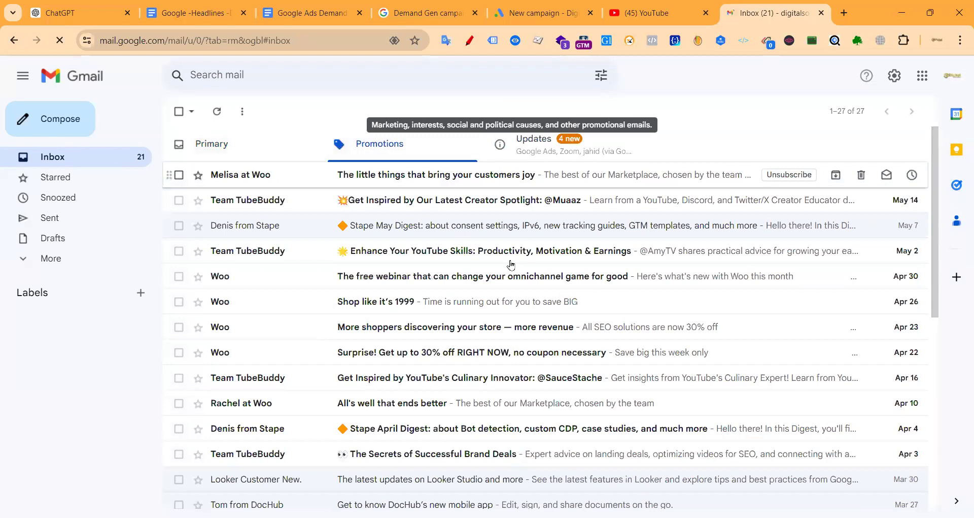
scroll(520, 301, down, 6)
scroll(316, 305, up, 6)
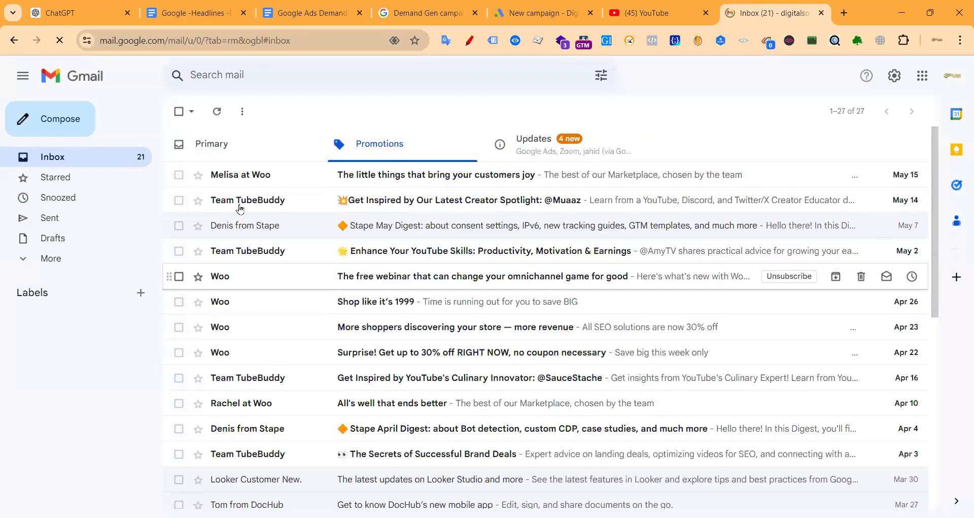
Step: Search Google for "web hosting" in a new browser tab and open the sponsored Dongee hosting result
click(842, 13)
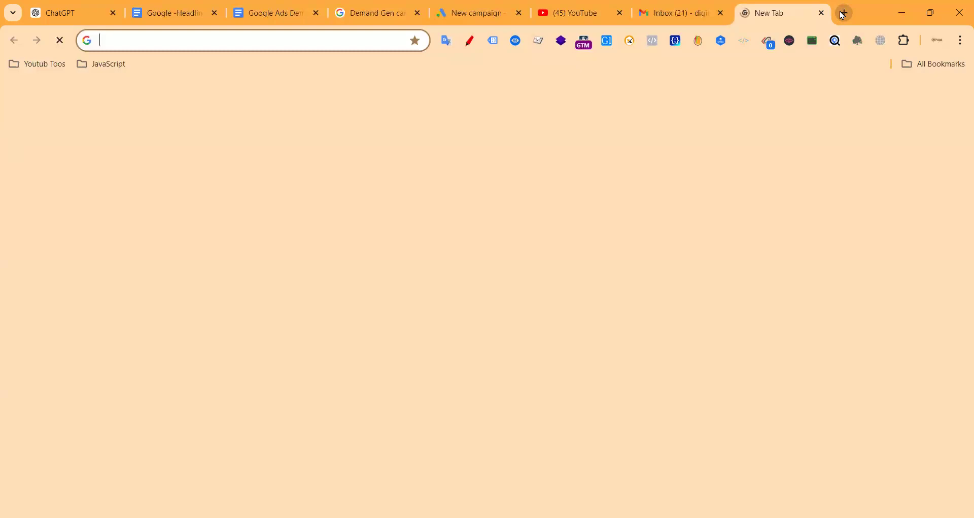
text(web hosting)
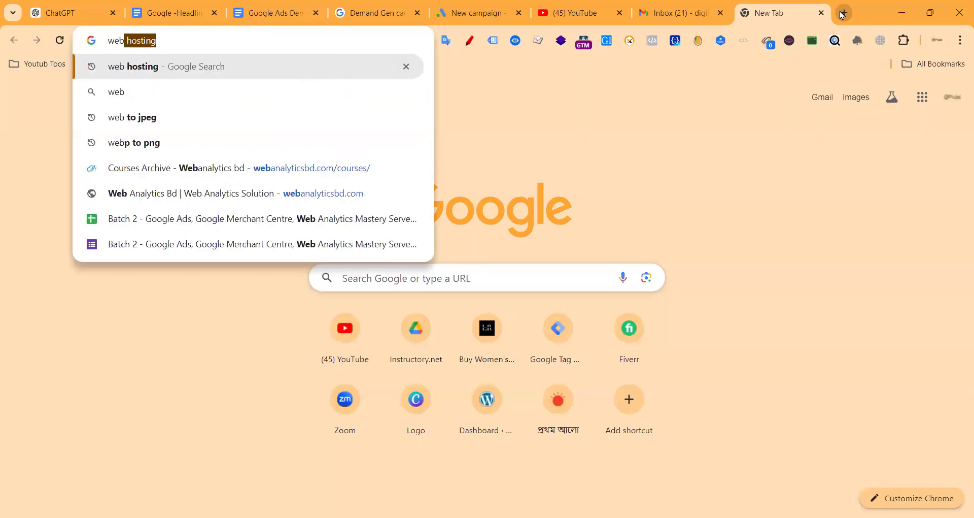
key(Return)
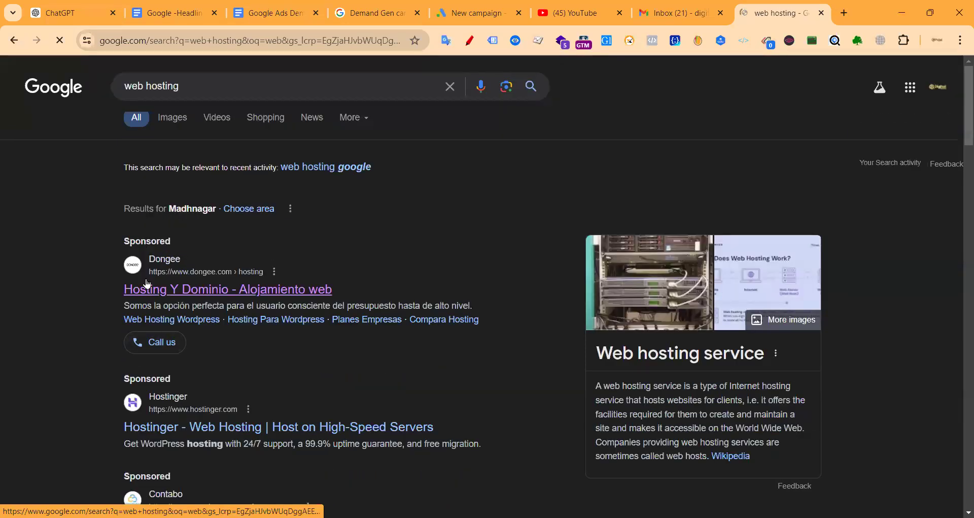
click(245, 292)
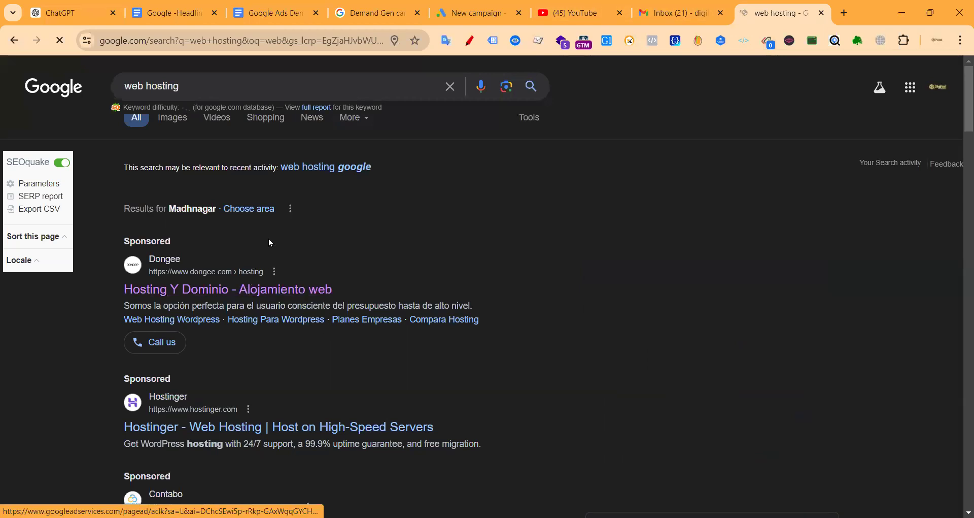
scroll(558, 117, down, 8)
Step: Return to Gmail, refresh the Promotions category, examine the Manychat ad's image, headline and description, and close the web hosting tab
click(666, 6)
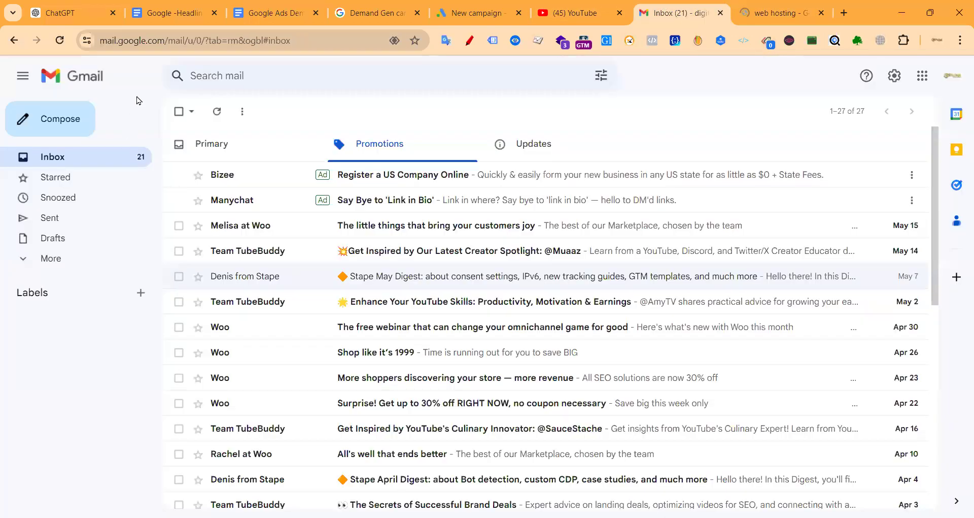
click(215, 112)
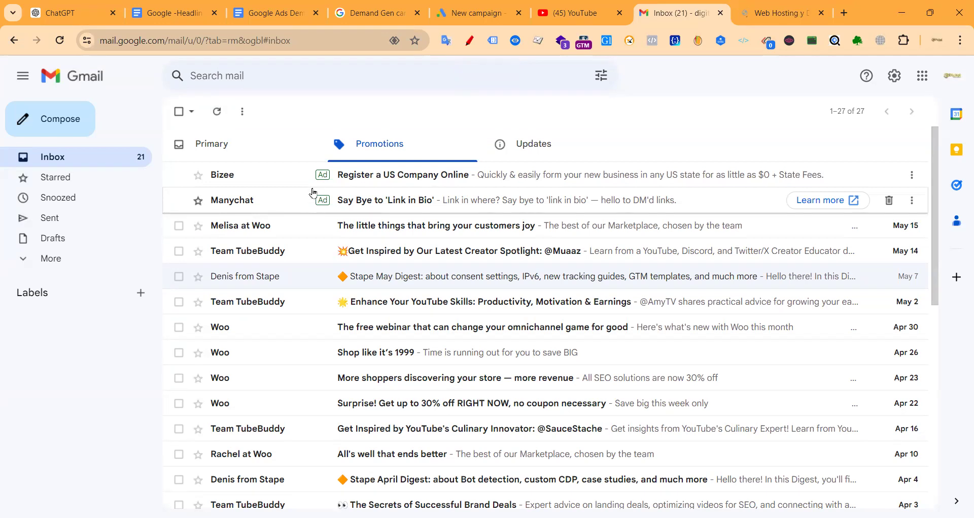
click(293, 205)
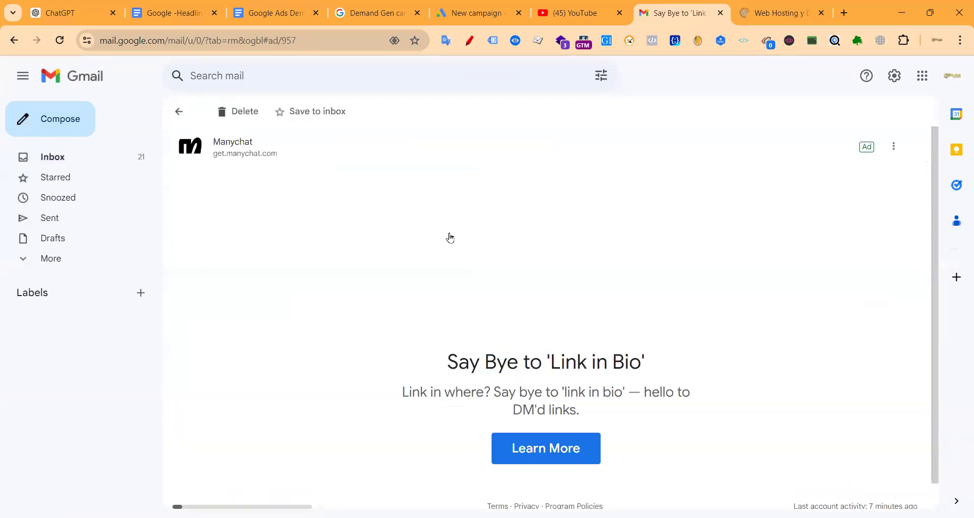
scroll(487, 243, down, 1)
scroll(482, 237, up, 1)
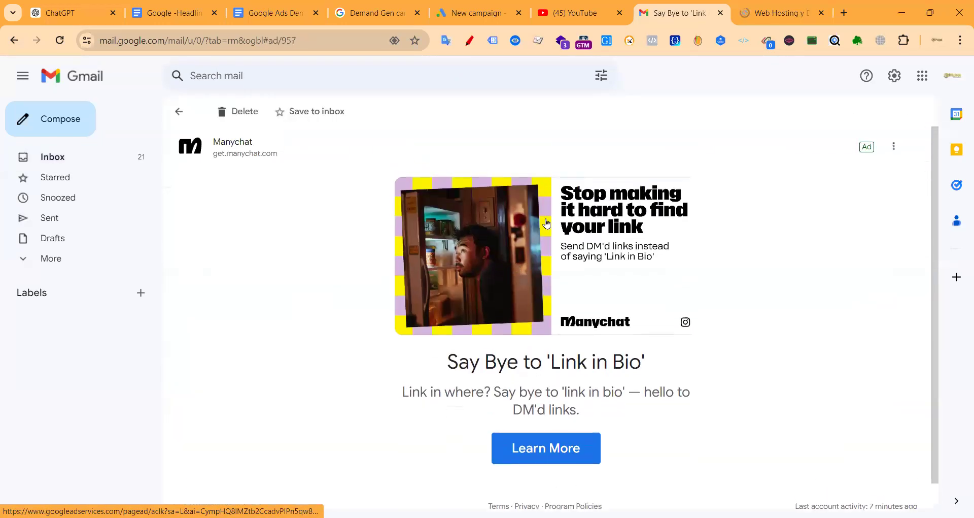
scroll(546, 223, down, 1)
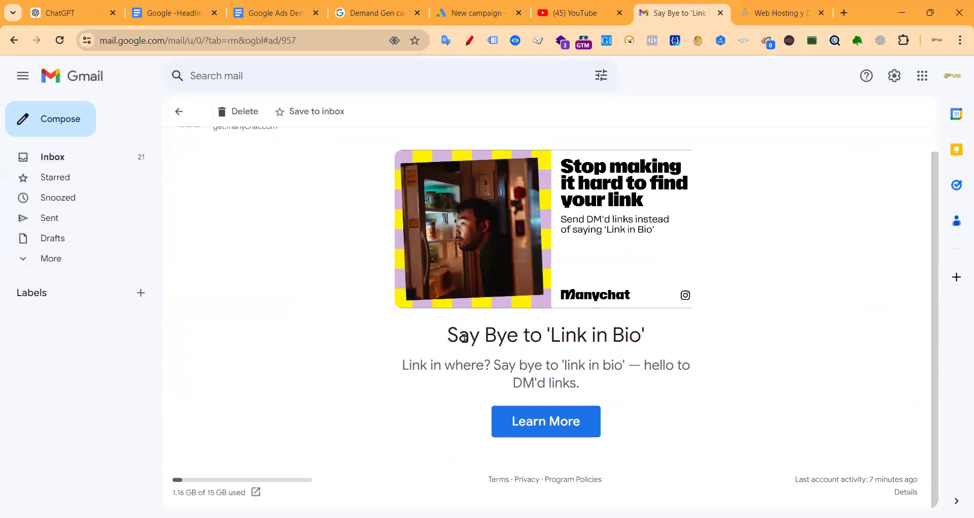
drag(447, 334, 624, 334)
drag(402, 365, 667, 383)
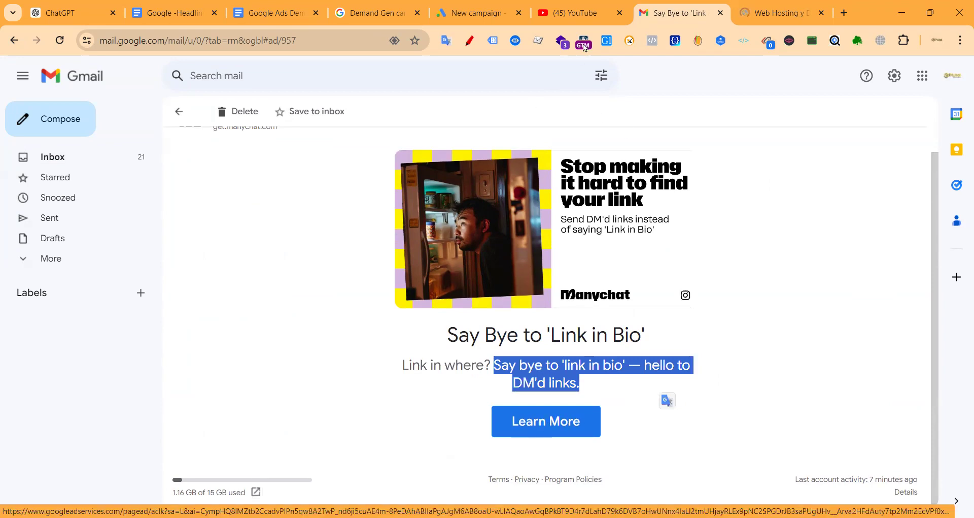
click(822, 12)
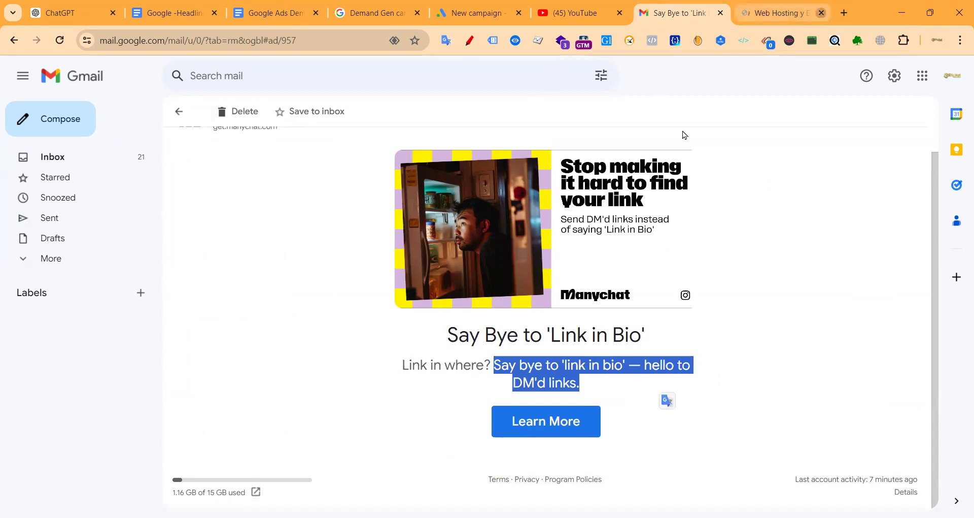
click(255, 223)
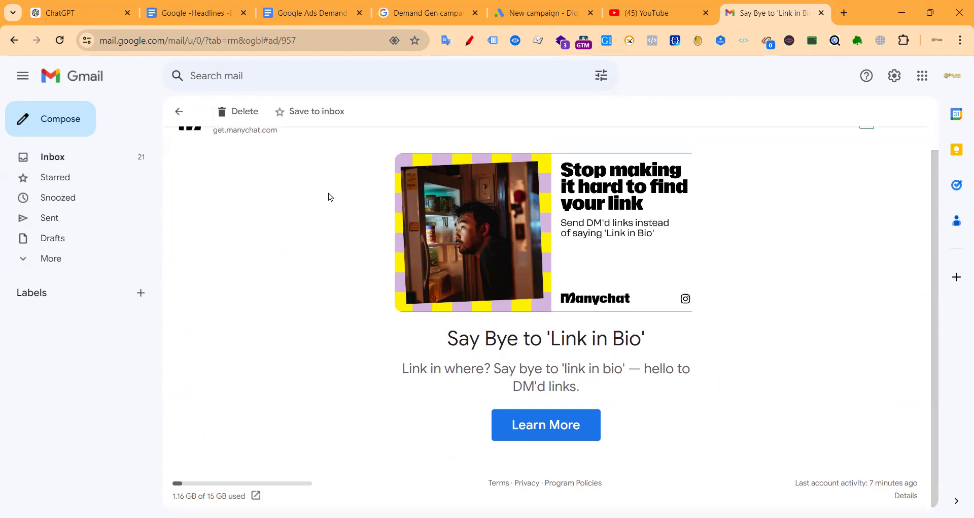
scroll(330, 196, up, 1)
Step: Return to the new campaign in Google Ads and continue to the settings with the Demand Gen campaign type
click(547, 17)
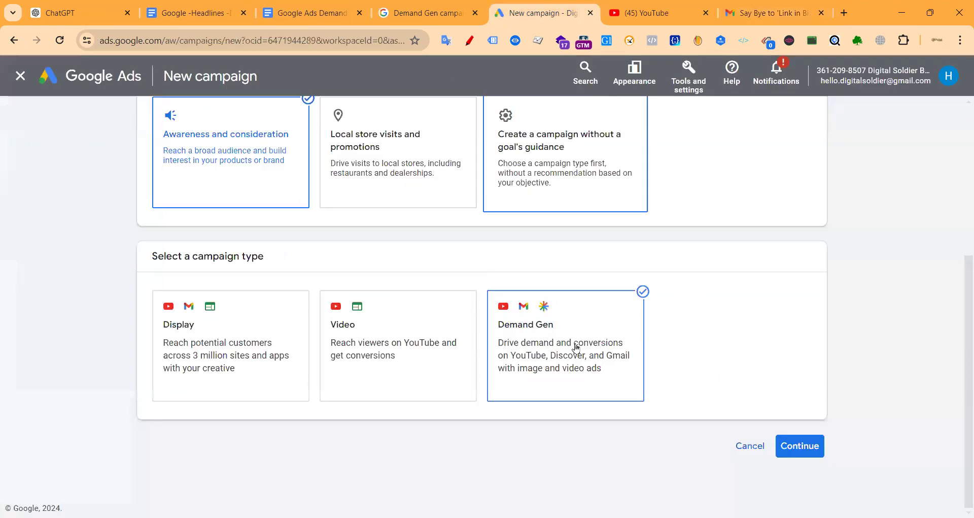
click(797, 448)
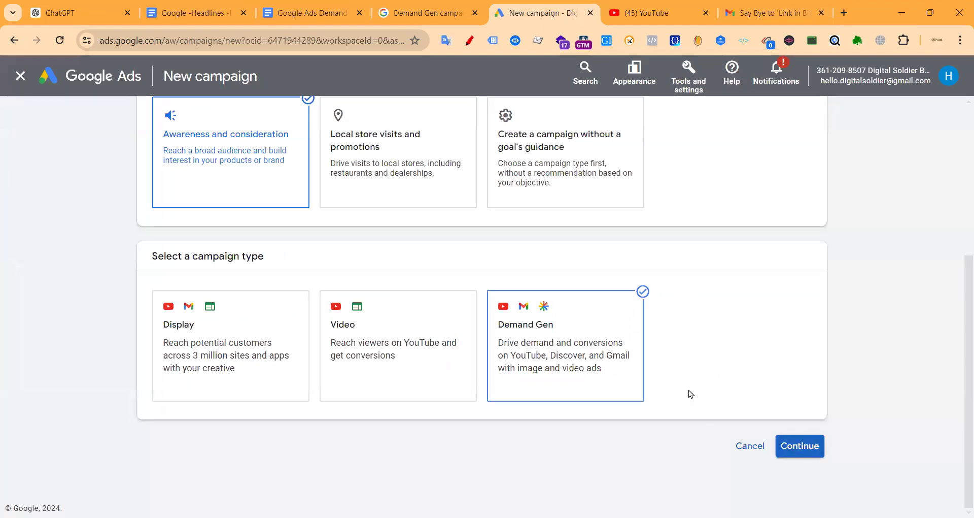
click(654, 423)
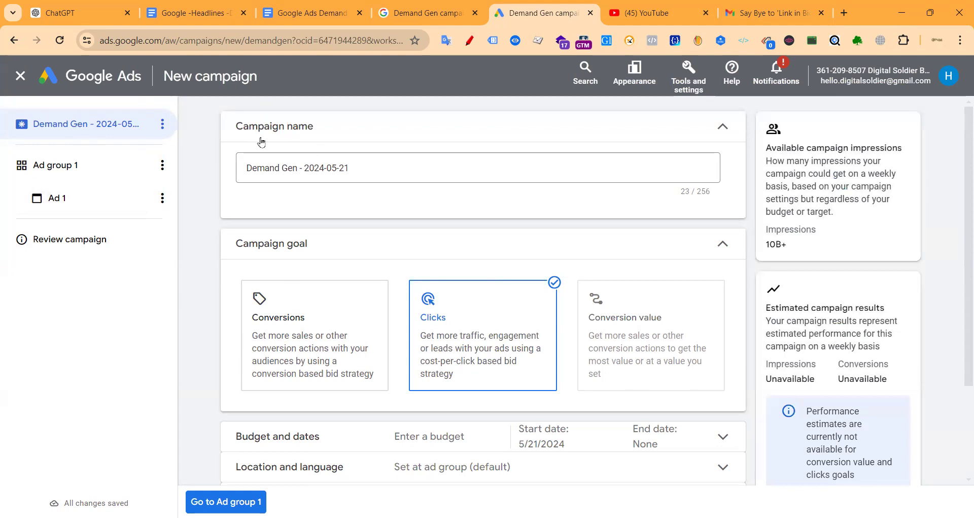
Step: Look over the campaign name and campaign goal sections, selecting the campaign name text
scroll(368, 223, down, 3)
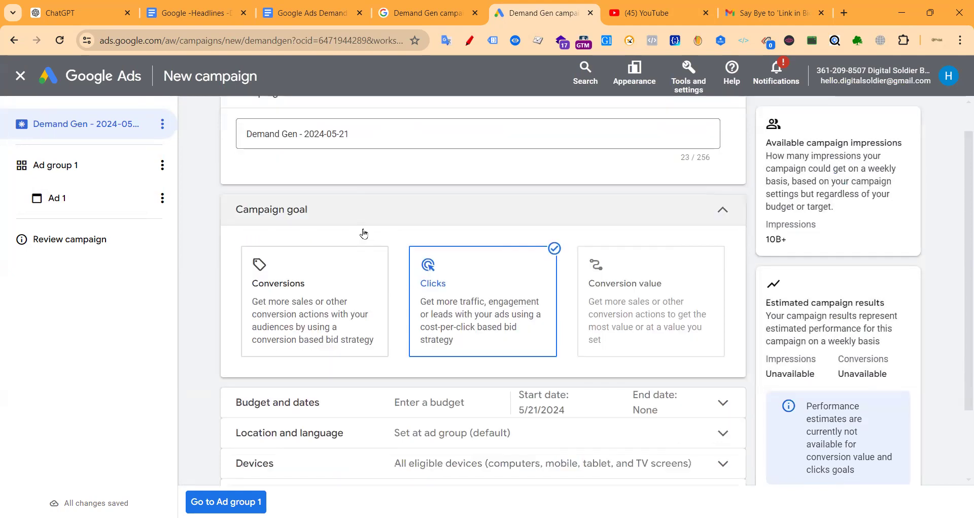
scroll(374, 262, up, 1)
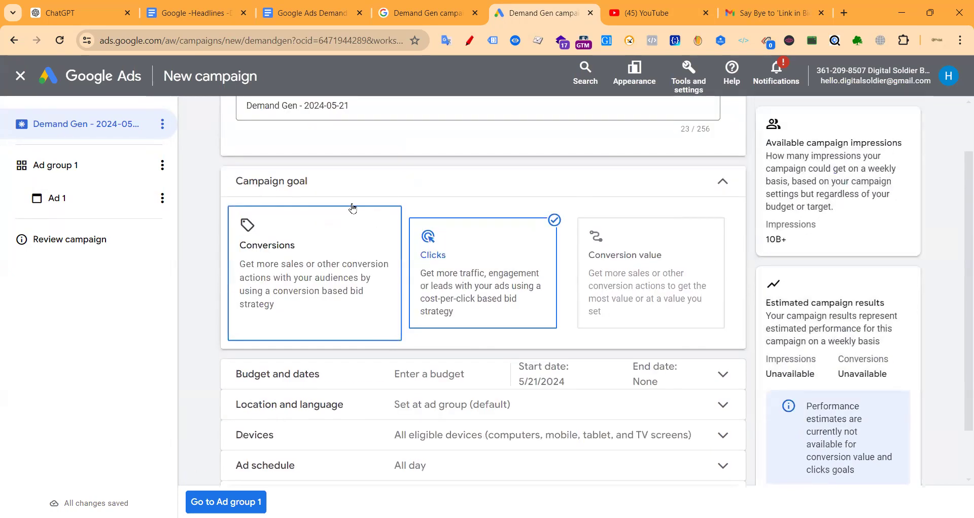
scroll(329, 217, up, 1)
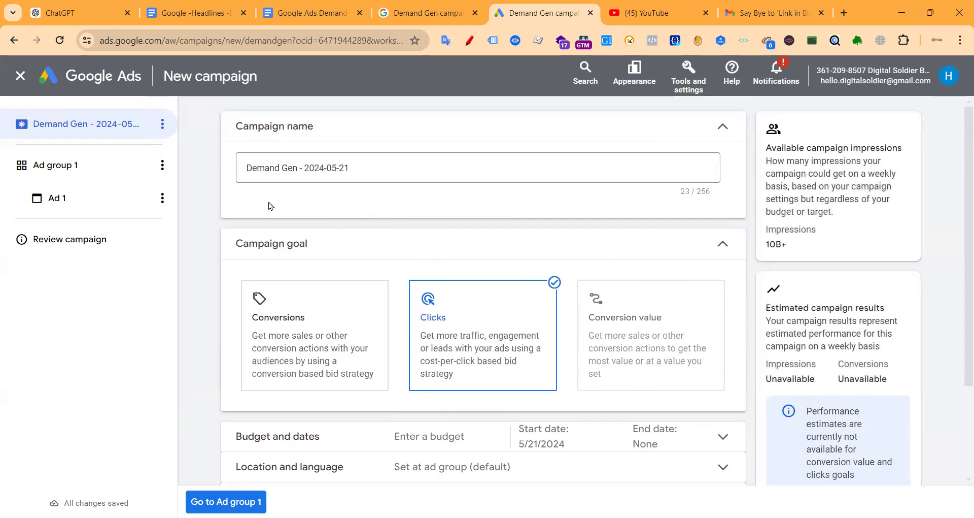
click(343, 164)
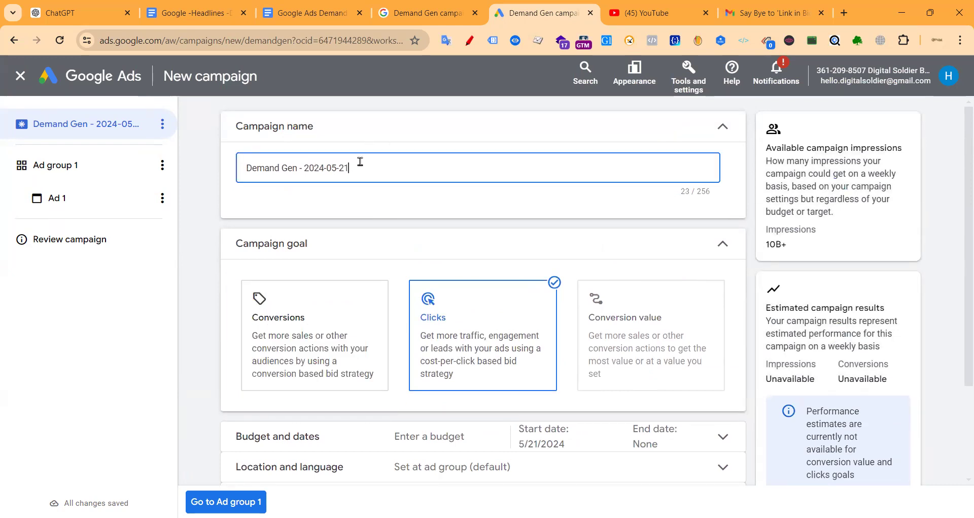
triple_click(325, 166)
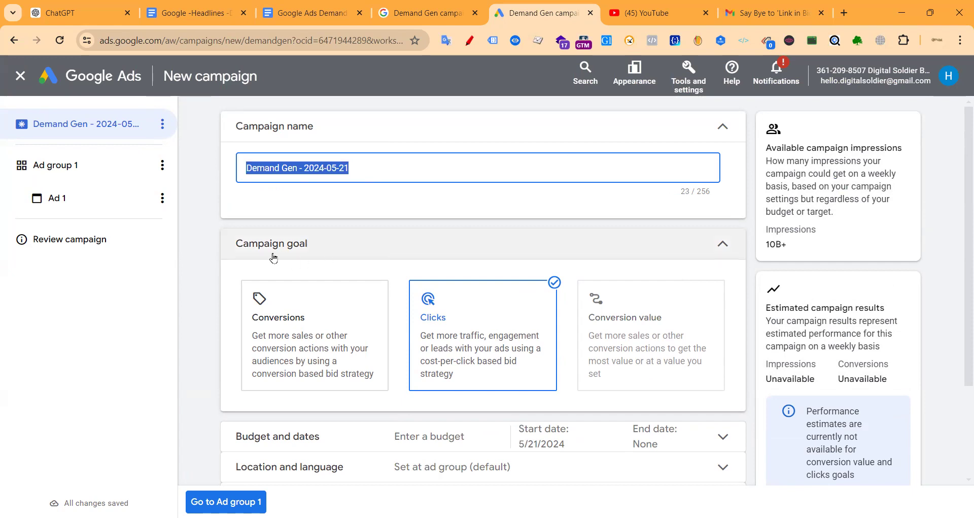
Step: Try the Conversions campaign goal, examine its list of conversion goals, and switch the campaign goal back to Clicks
click(307, 344)
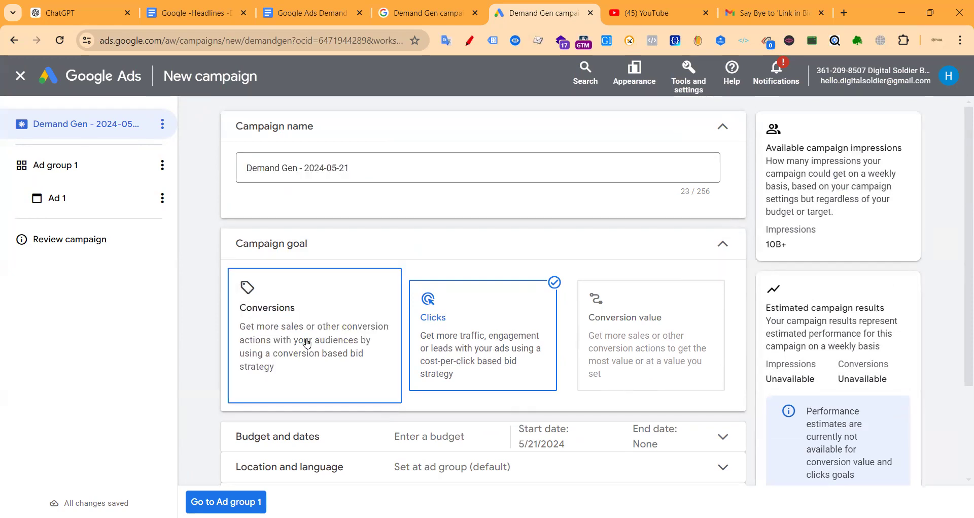
scroll(482, 376, down, 1)
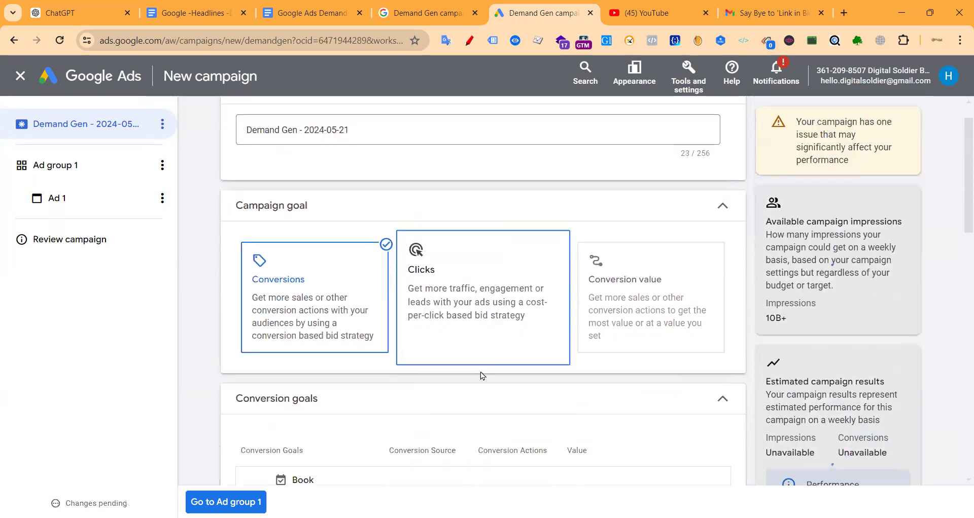
scroll(483, 376, down, 14)
scroll(290, 269, up, 10)
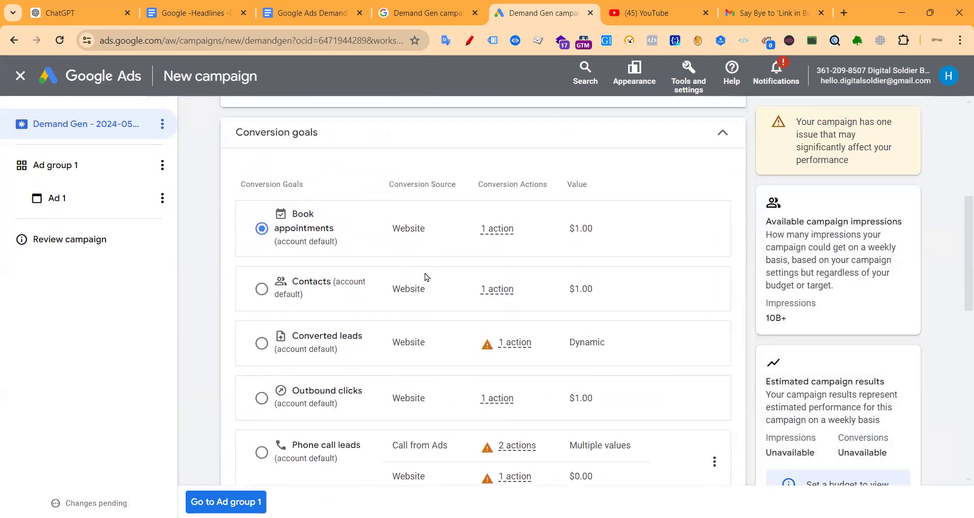
scroll(426, 277, up, 2)
scroll(379, 266, down, 6)
scroll(414, 288, up, 10)
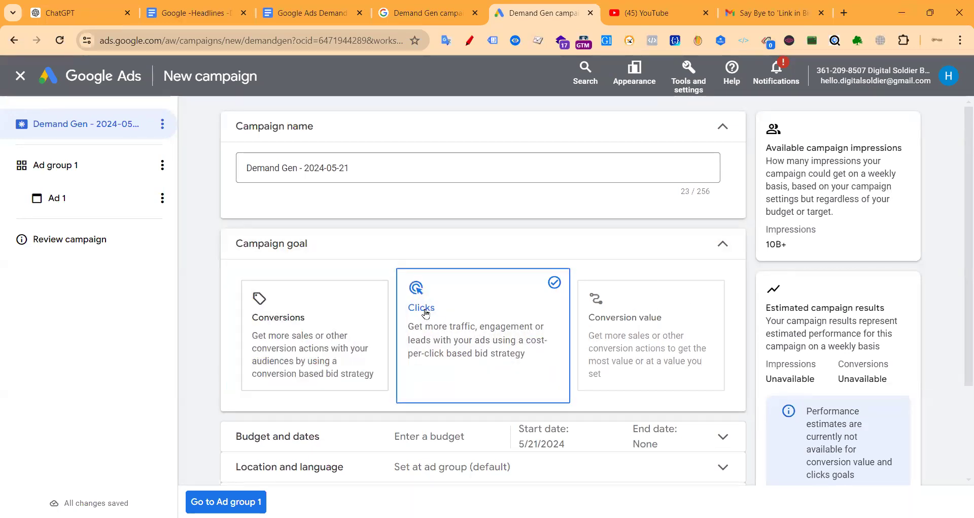
Step: Select the Conversions goal again, review its conversion goals and target cost per action settings, and reselect Clicks as the campaign goal
scroll(187, 272, down, 2)
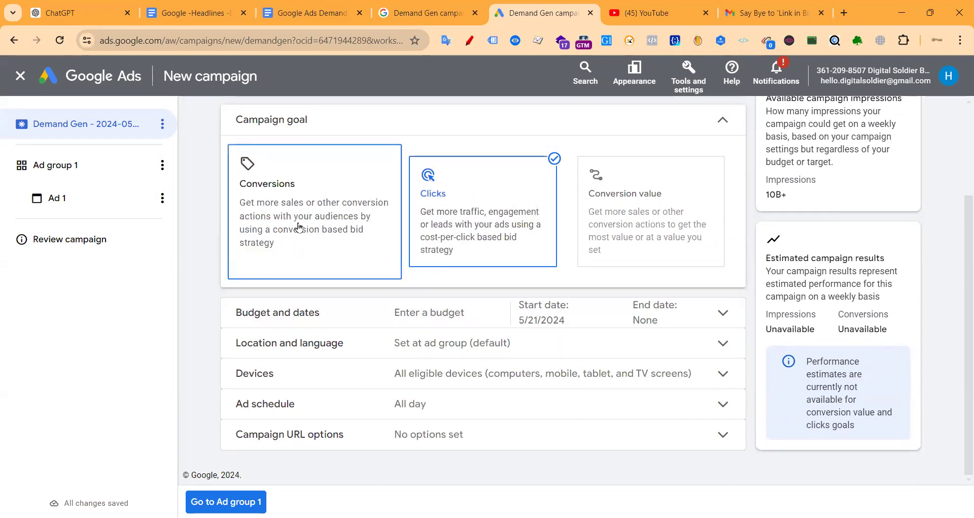
click(297, 207)
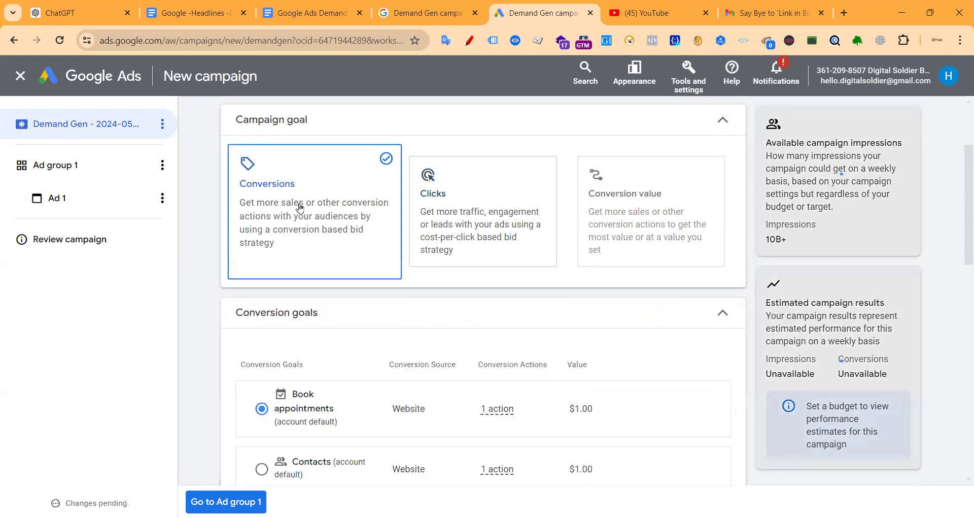
scroll(355, 238, down, 6)
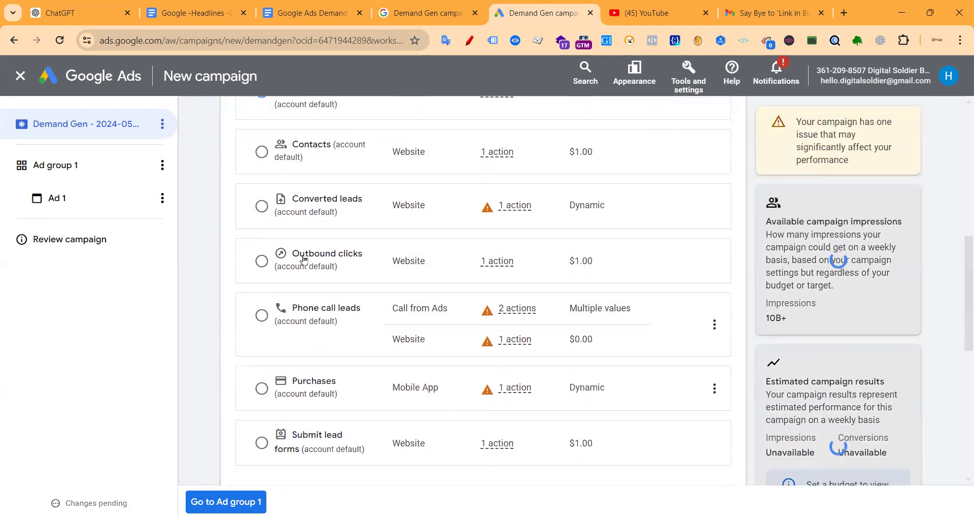
scroll(341, 254, down, 6)
scroll(342, 229, down, 3)
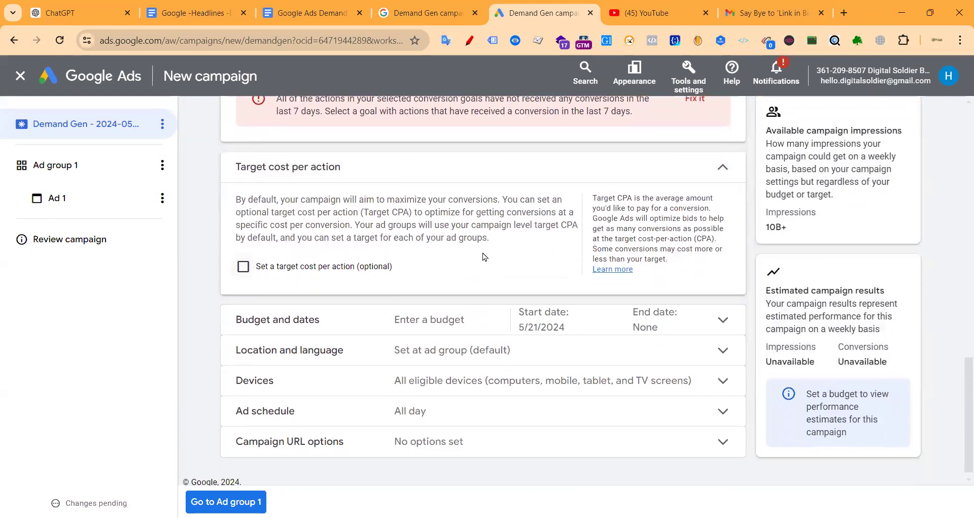
scroll(397, 249, up, 3)
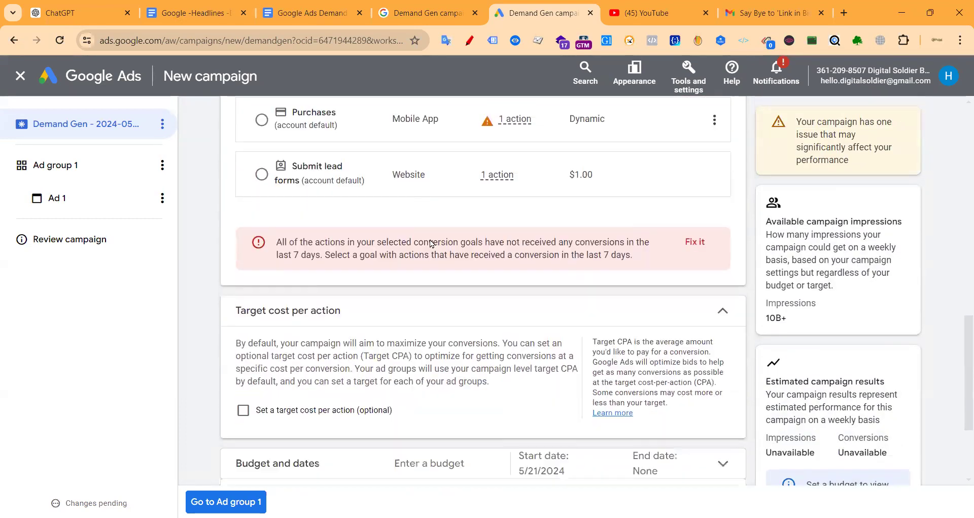
scroll(396, 246, down, 3)
scroll(333, 228, up, 6)
scroll(333, 228, up, 8)
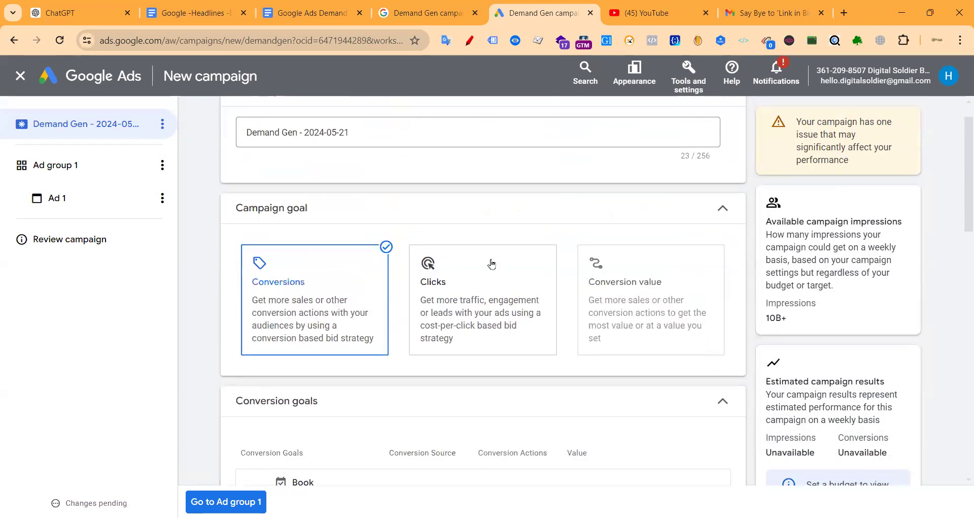
click(429, 265)
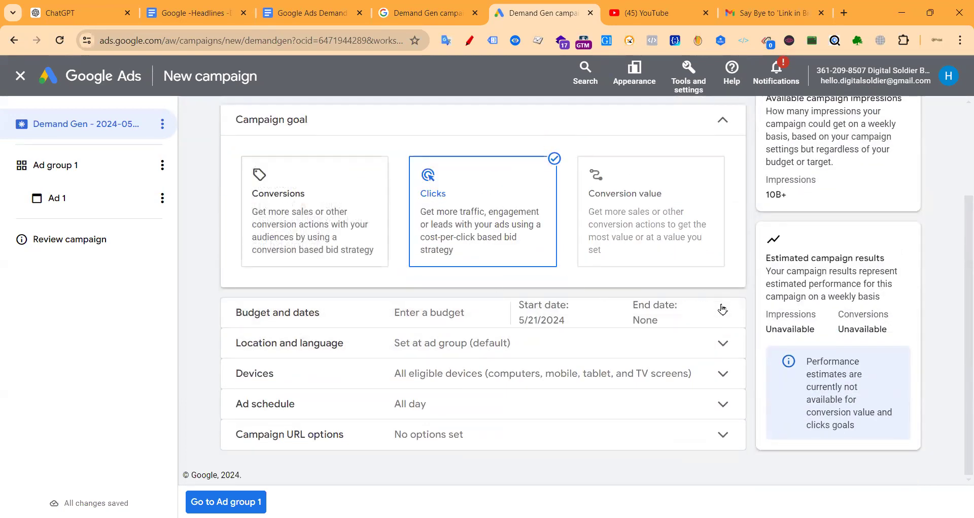
Step: Set the campaign's daily budget to $20.00 and open its start and end dates for editing
click(702, 316)
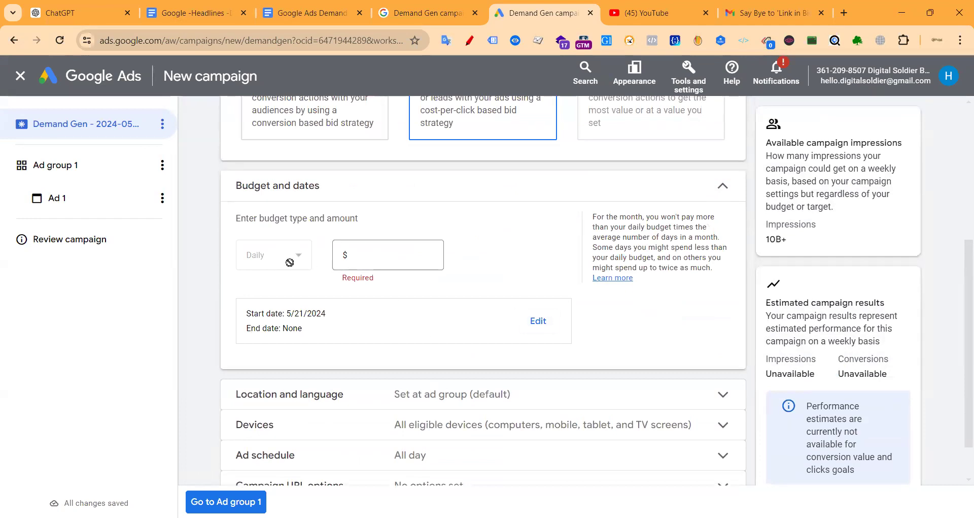
click(535, 321)
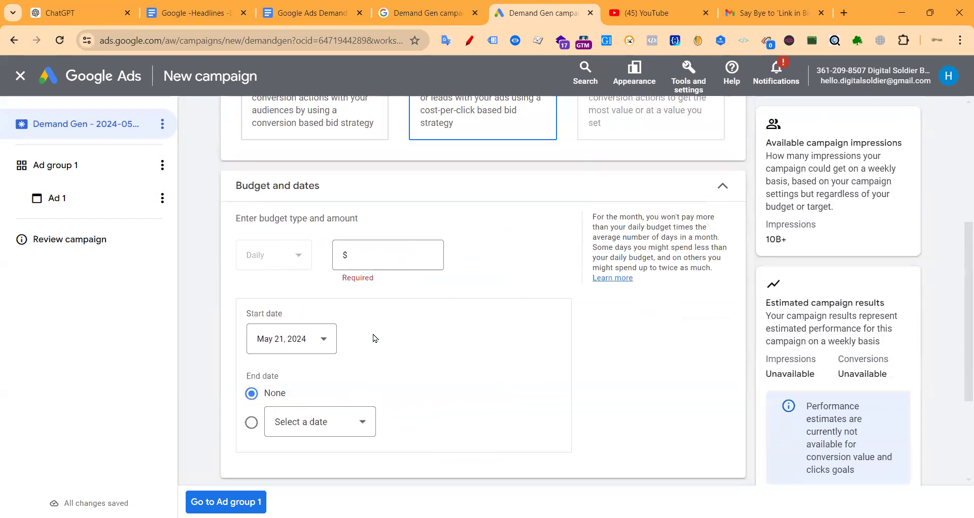
click(352, 257)
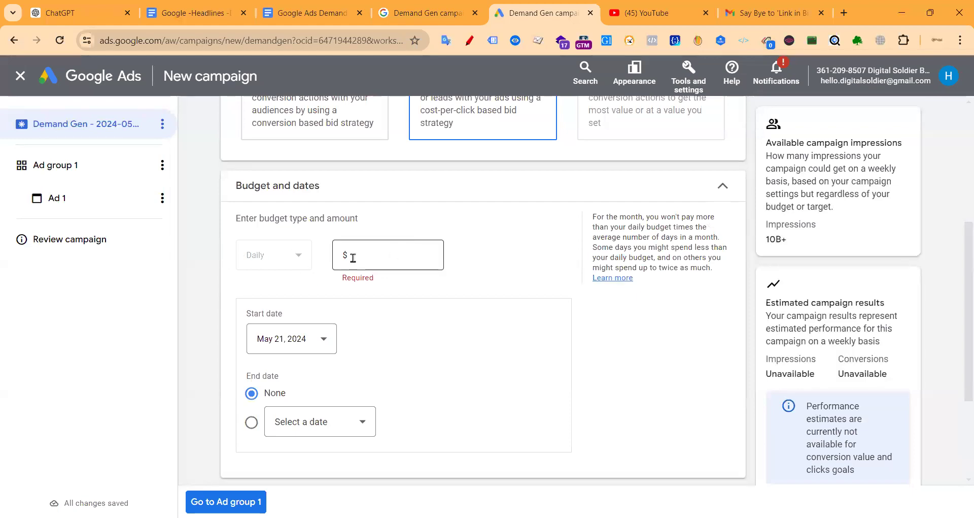
text(20.00)
click(533, 323)
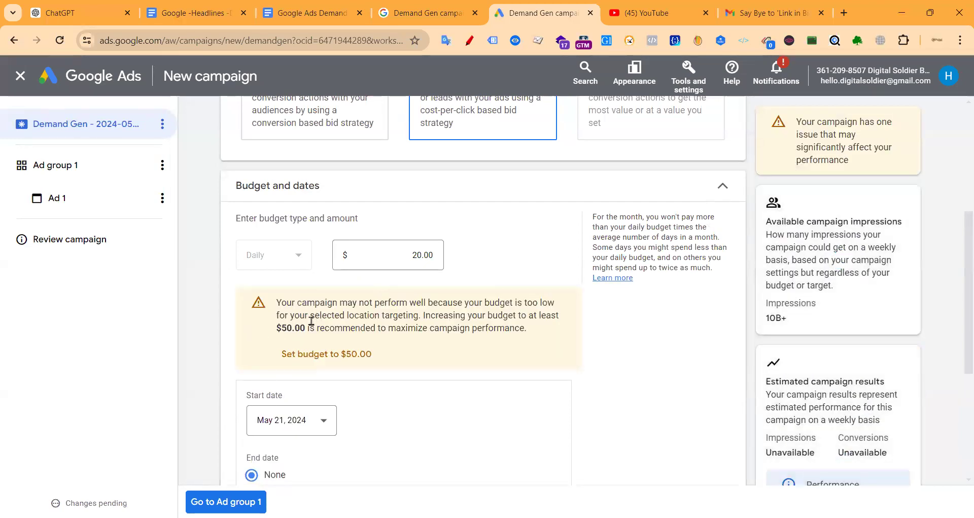
Step: Copy the recommended $50.00 amount from the budget warning and set the campaign's daily budget to it
drag(308, 326, 278, 328)
triple_click(280, 328)
click(301, 329)
drag(304, 330, 276, 337)
key(ctrl+c)
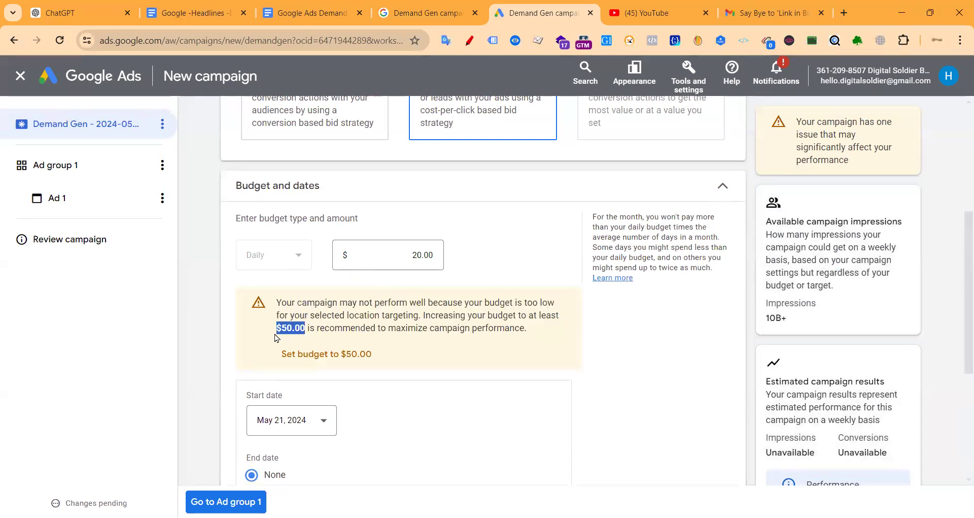
click(429, 251)
double_click(429, 251)
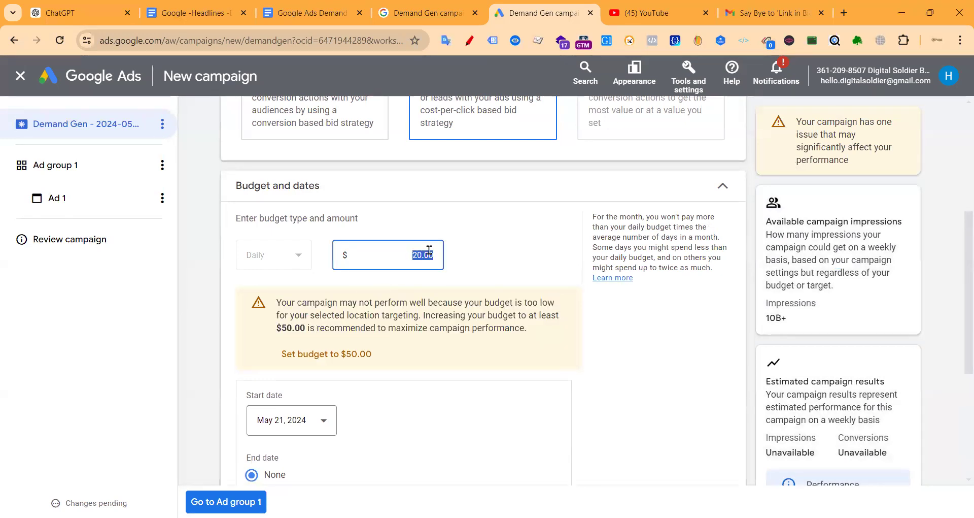
key(ctrl+v)
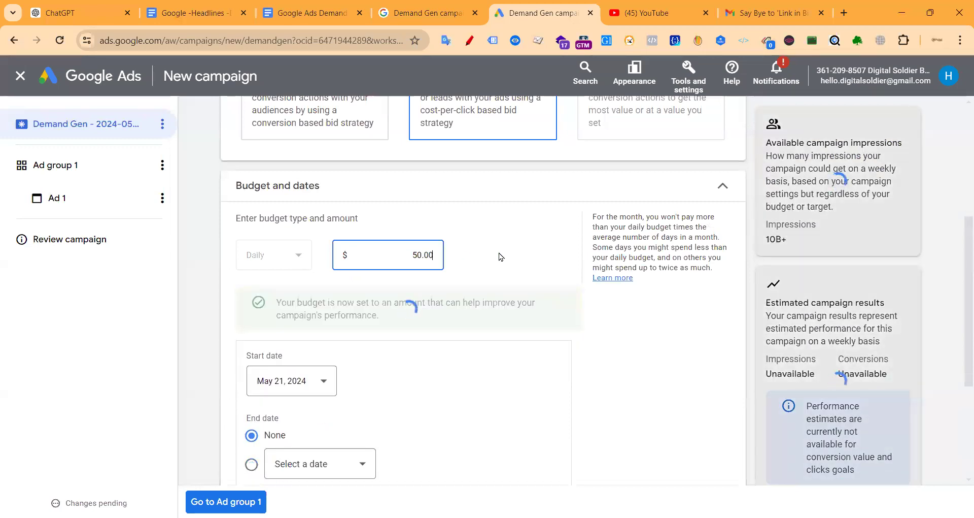
Step: Try Jul 31, 2024 as the campaign's end date, and set the end date back to None
scroll(388, 252, down, 4)
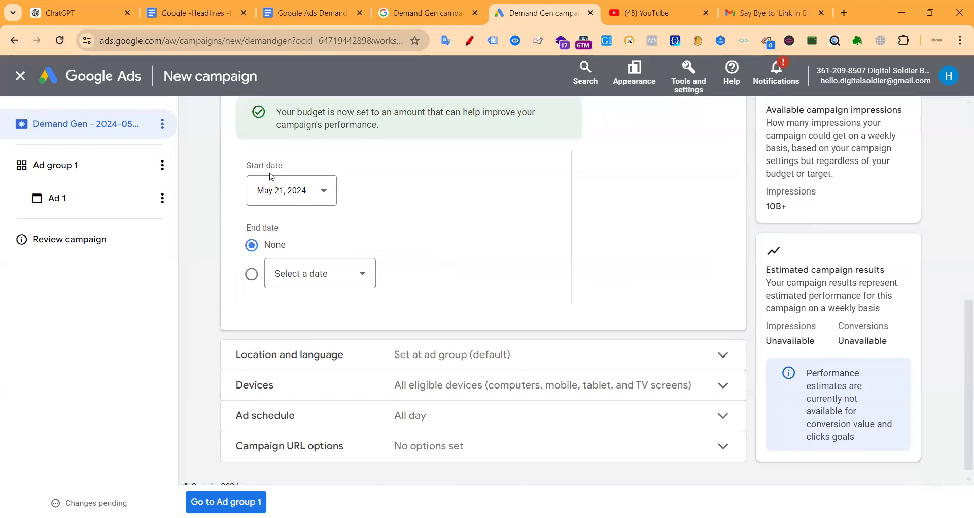
scroll(359, 191, up, 4)
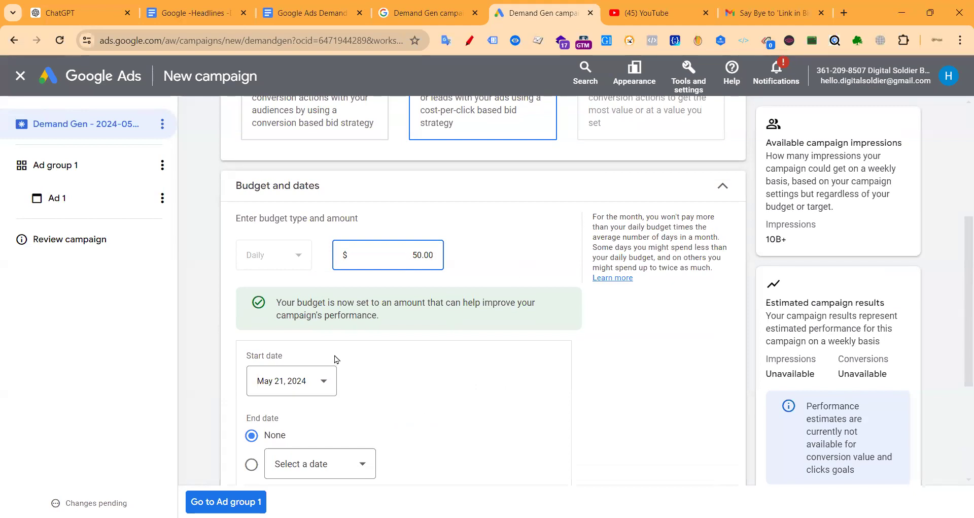
scroll(335, 359, up, 1)
scroll(299, 359, down, 3)
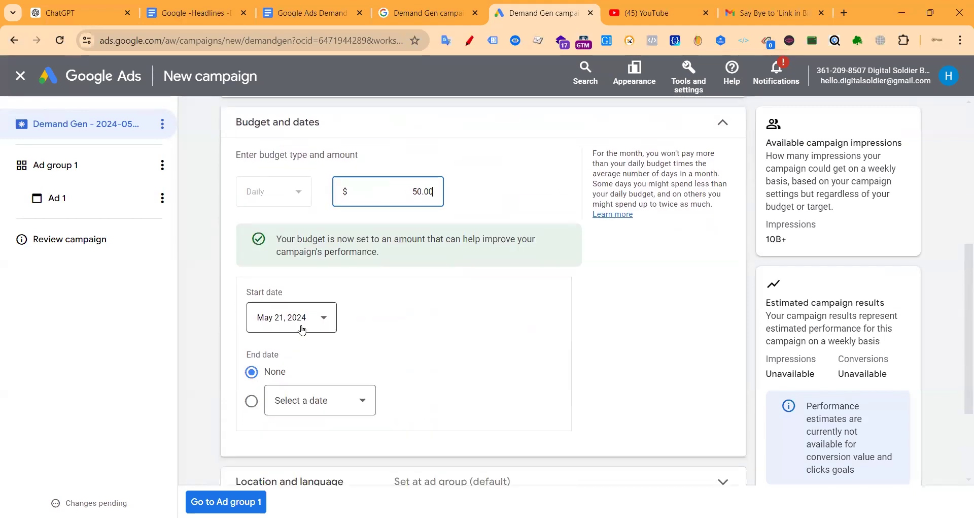
click(350, 401)
scroll(397, 370, down, 1)
scroll(397, 369, down, 3)
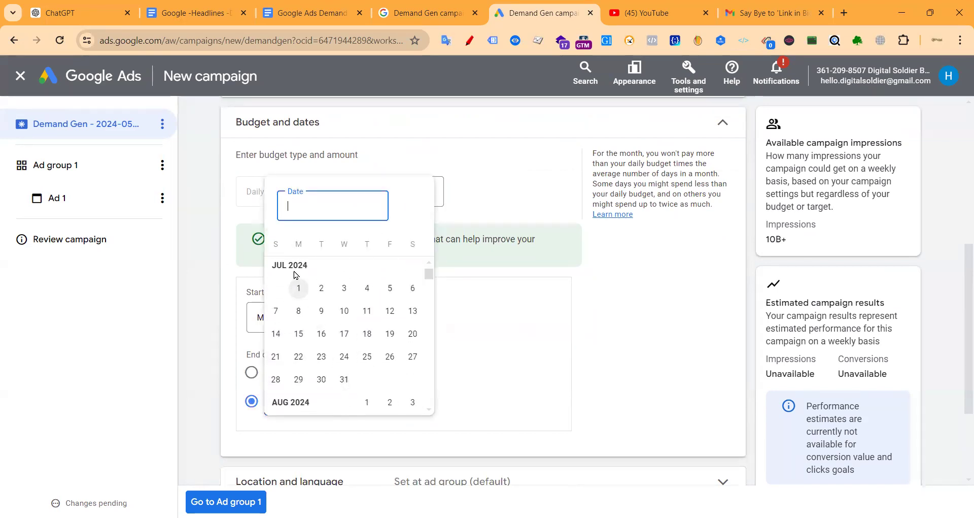
click(344, 380)
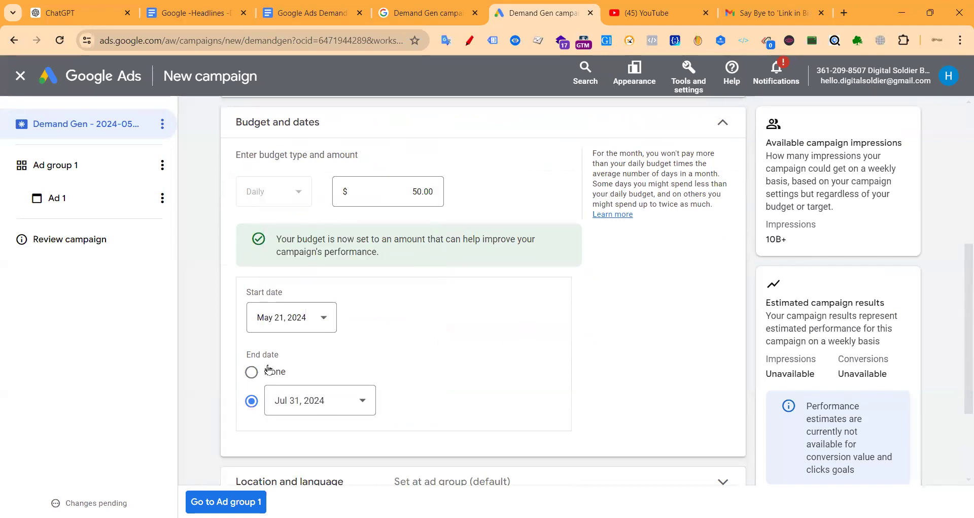
click(252, 372)
Step: Collapse the budget settings, enable campaign level location and language targeting, and choose to enter another location
scroll(710, 244, up, 3)
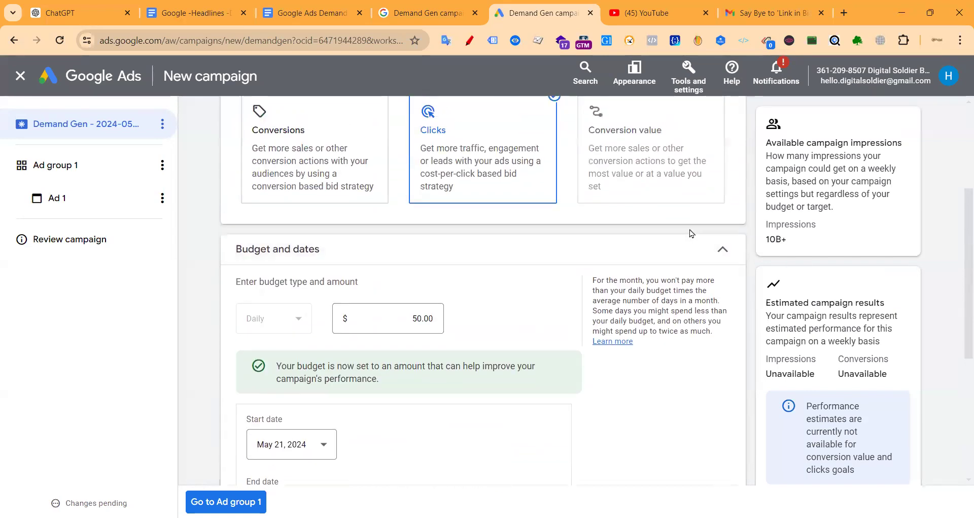
click(721, 249)
click(390, 226)
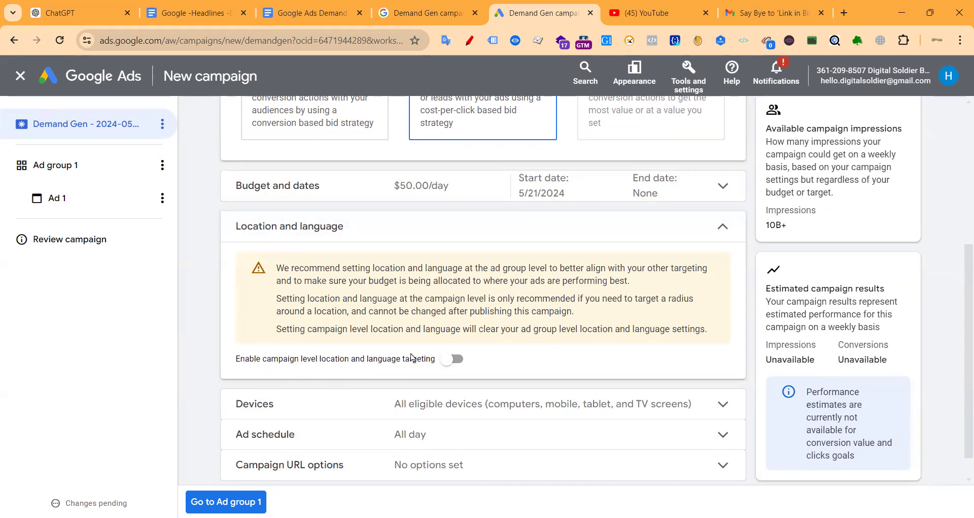
click(453, 358)
scroll(355, 363, down, 3)
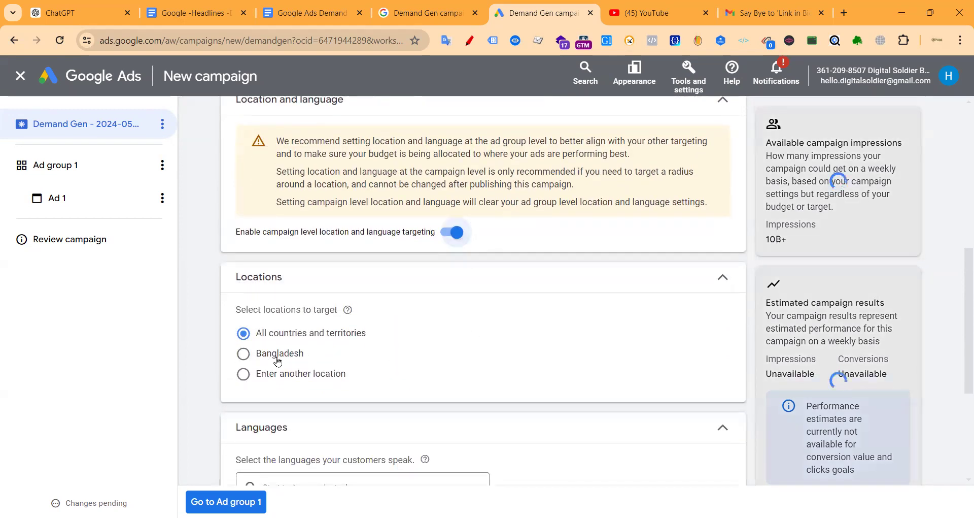
scroll(499, 297, down, 4)
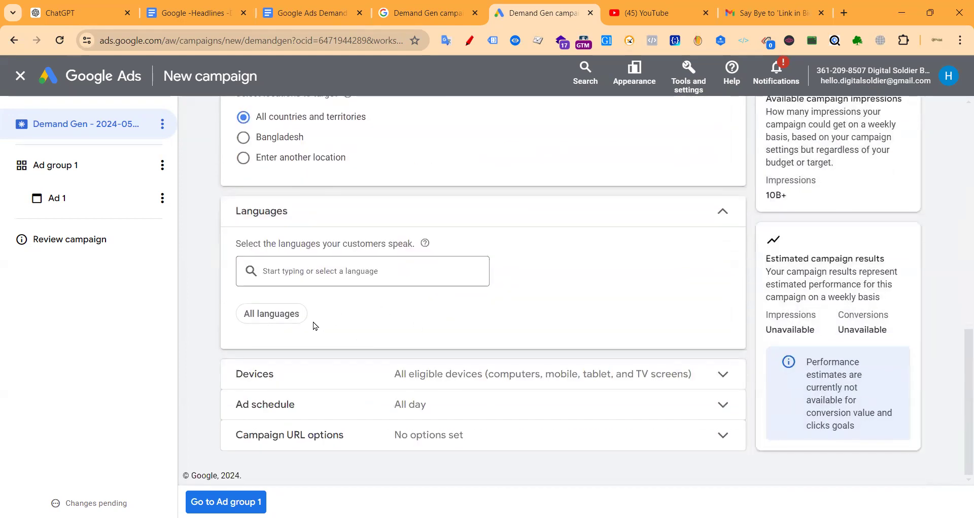
scroll(294, 334, up, 4)
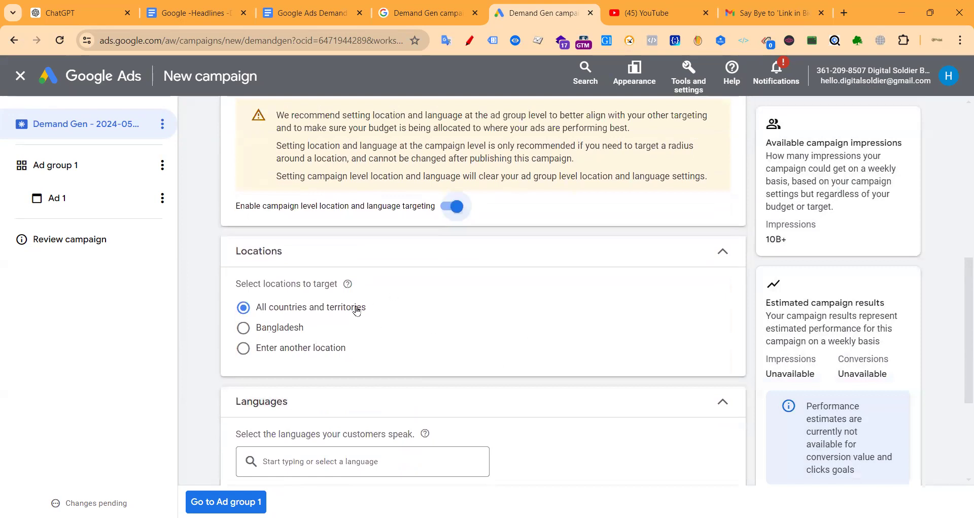
click(244, 348)
scroll(328, 319, down, 2)
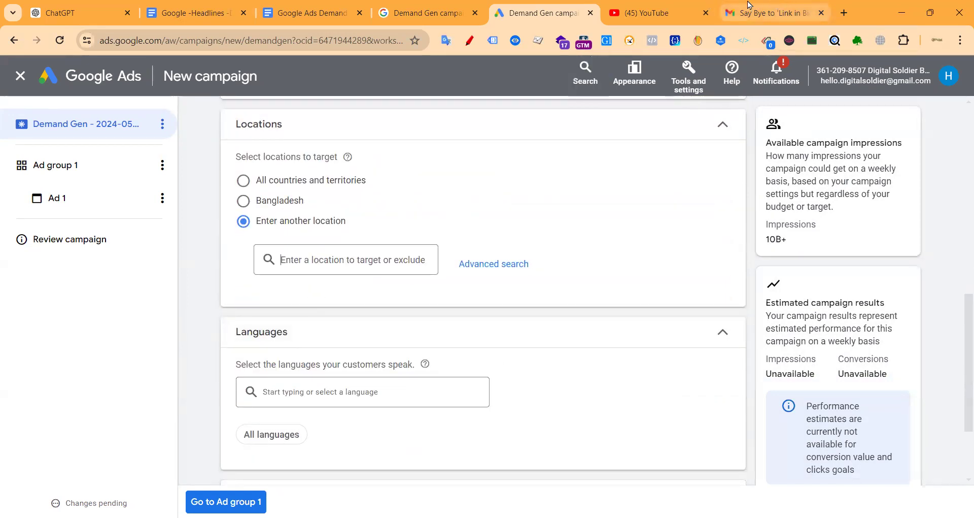
Step: Search Google for "web hosting" in a new browser tab, open the sponsored sohid.online result and skim its Systeme.io review page
key(ctrl+shift+Tab)
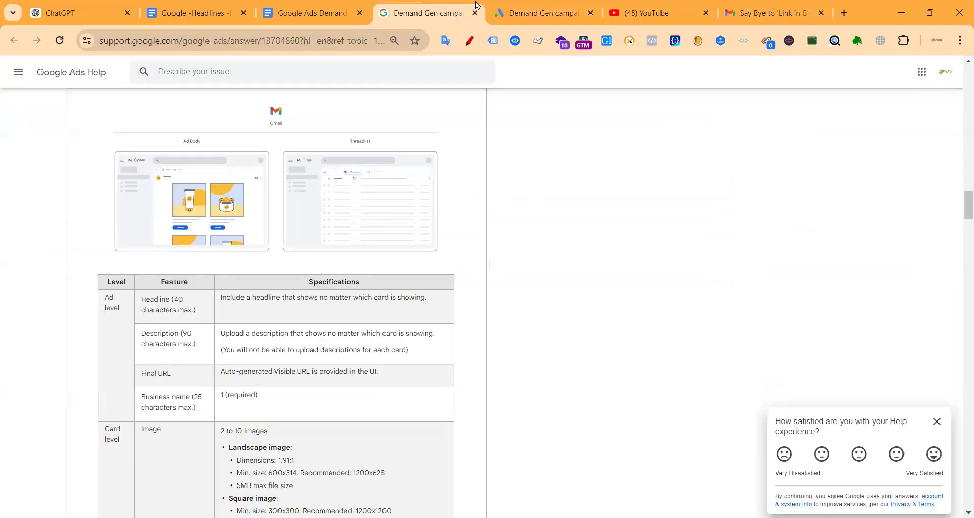
click(844, 14)
text(we)
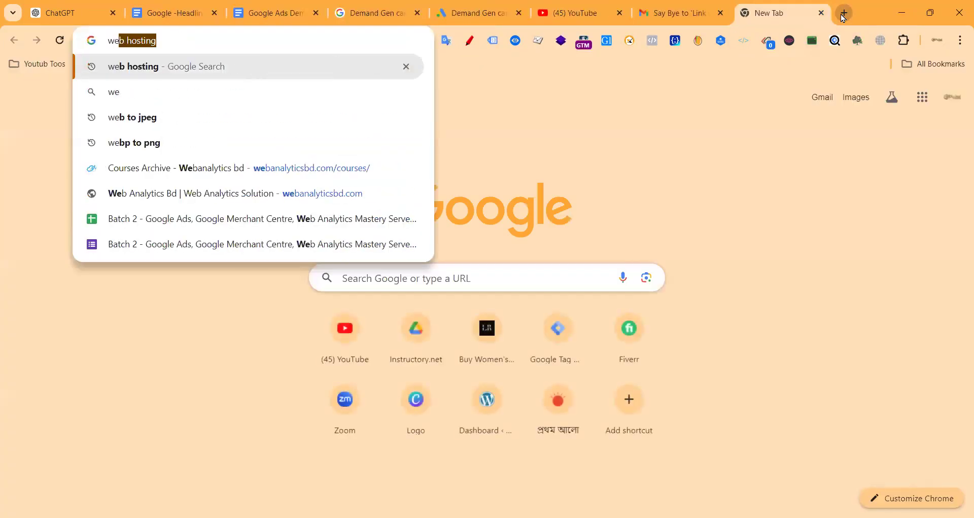
key(Return)
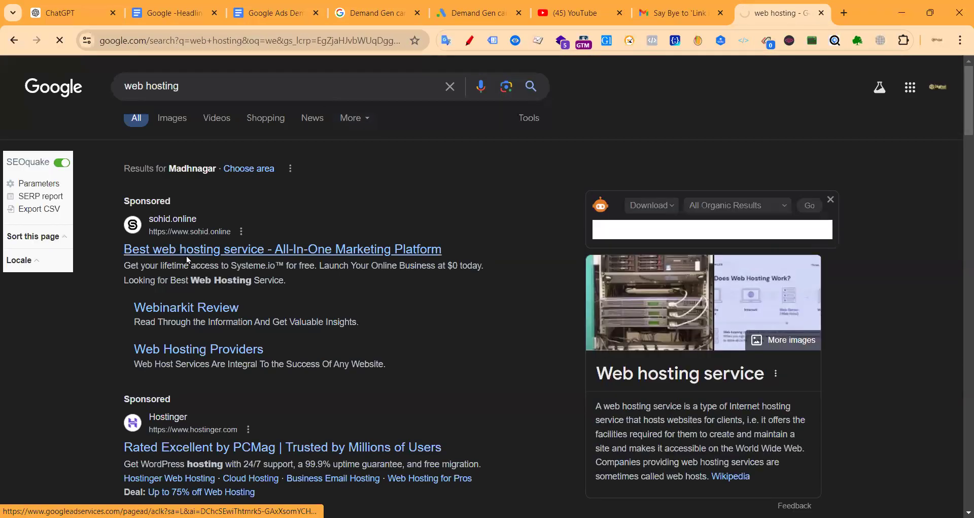
click(187, 257)
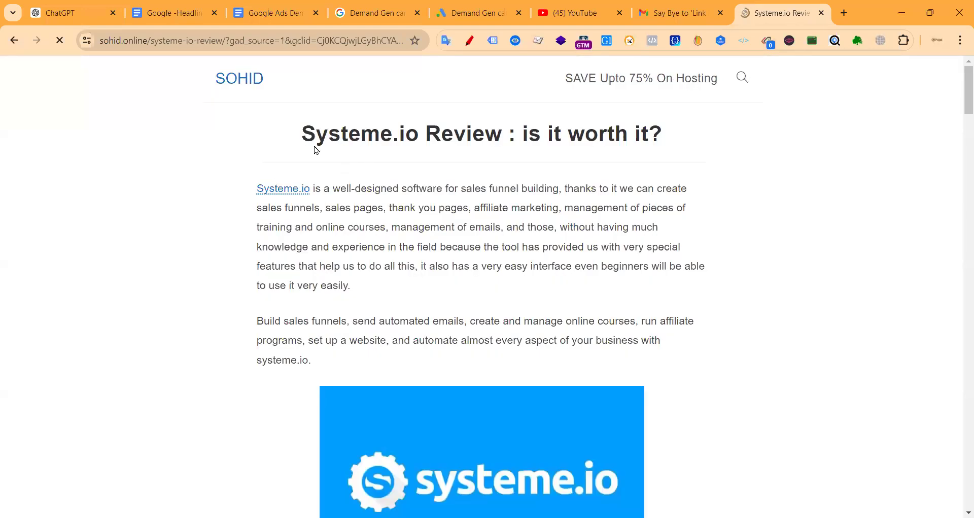
scroll(325, 300, down, 15)
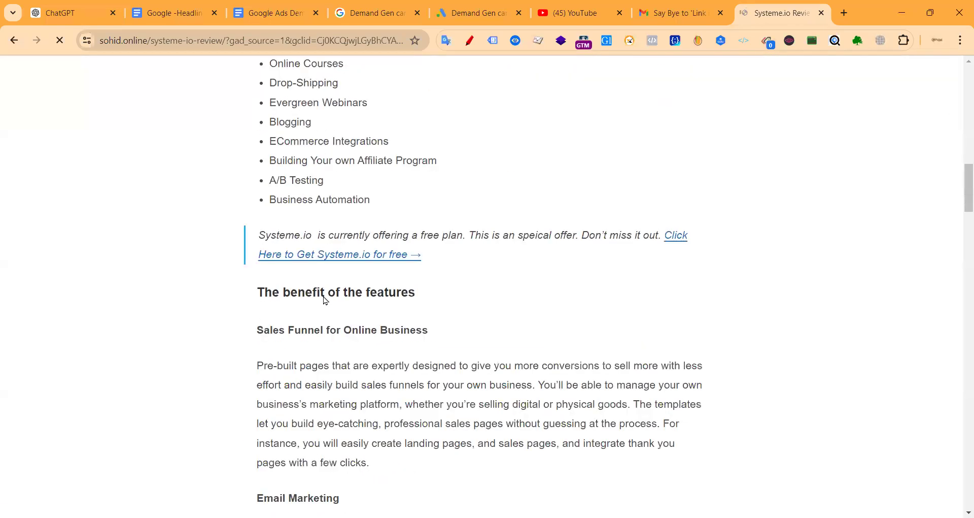
scroll(325, 300, down, 4)
scroll(398, 300, down, 20)
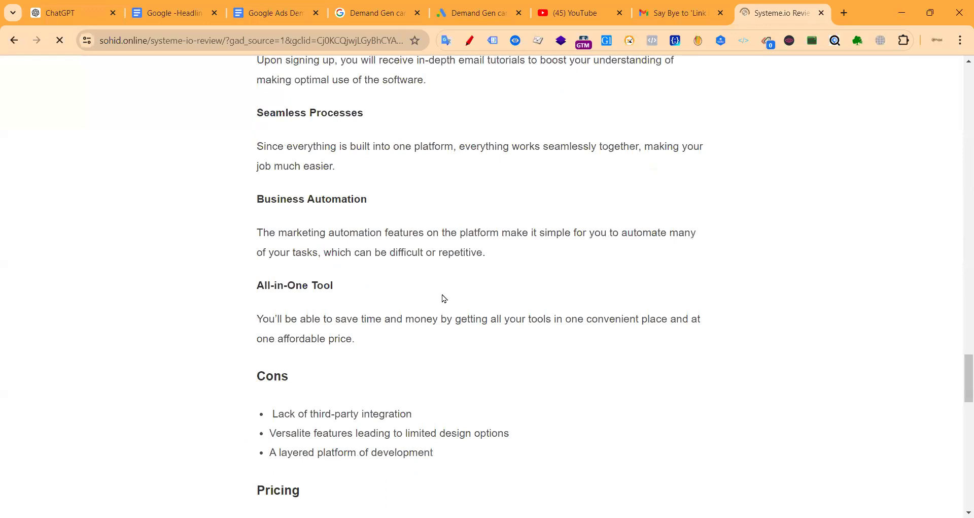
scroll(452, 296, up, 8)
scroll(451, 296, up, 12)
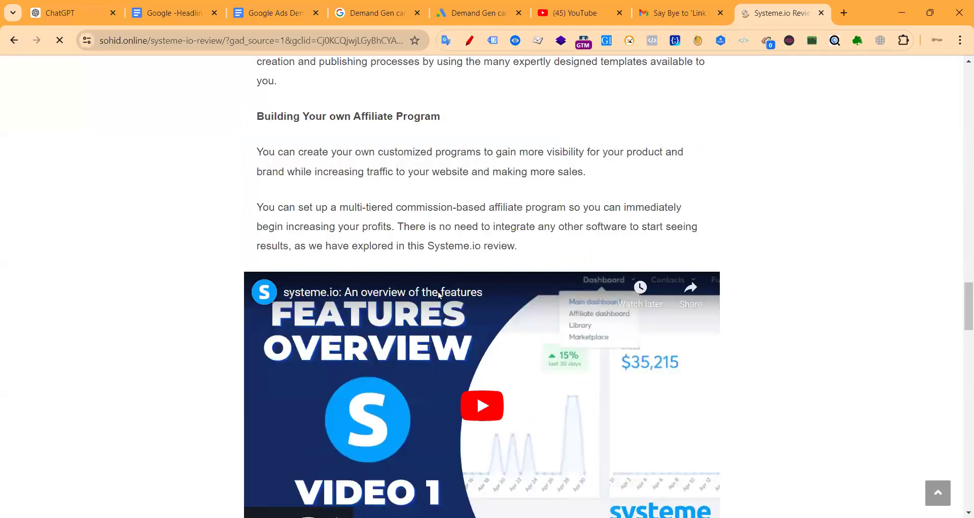
scroll(439, 293, up, 12)
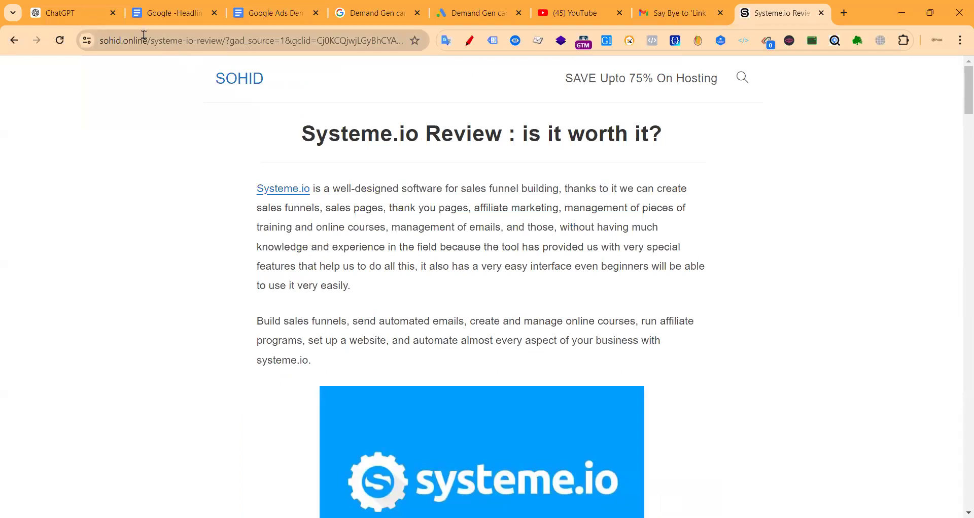
Step: Return to the web hosting results, open the sponsored hostplay.com result in a separate tab and highlight its domain in the address
click(9, 41)
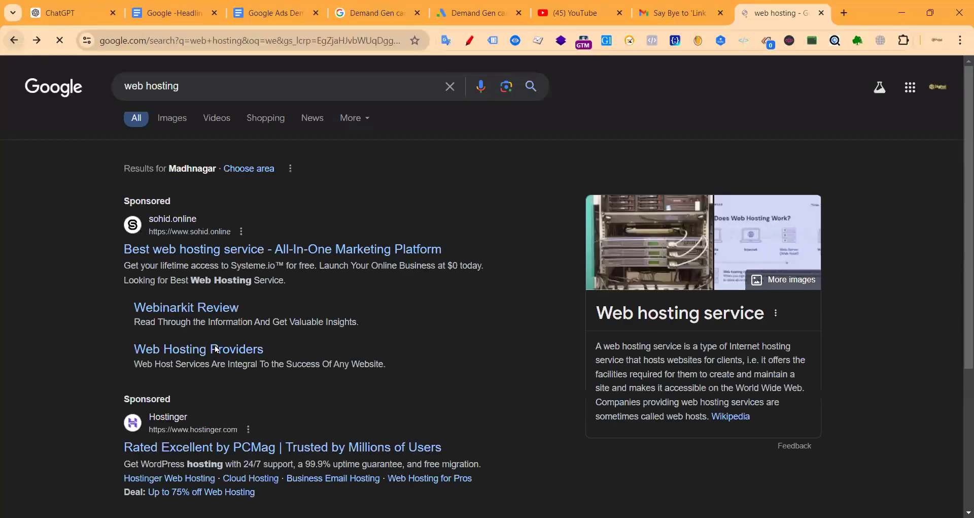
scroll(216, 349, down, 5)
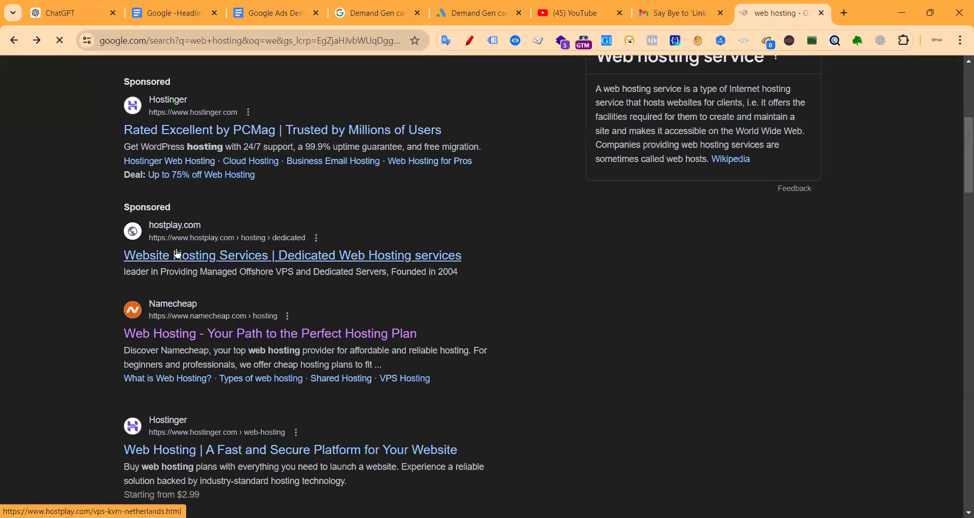
middle_click(252, 259)
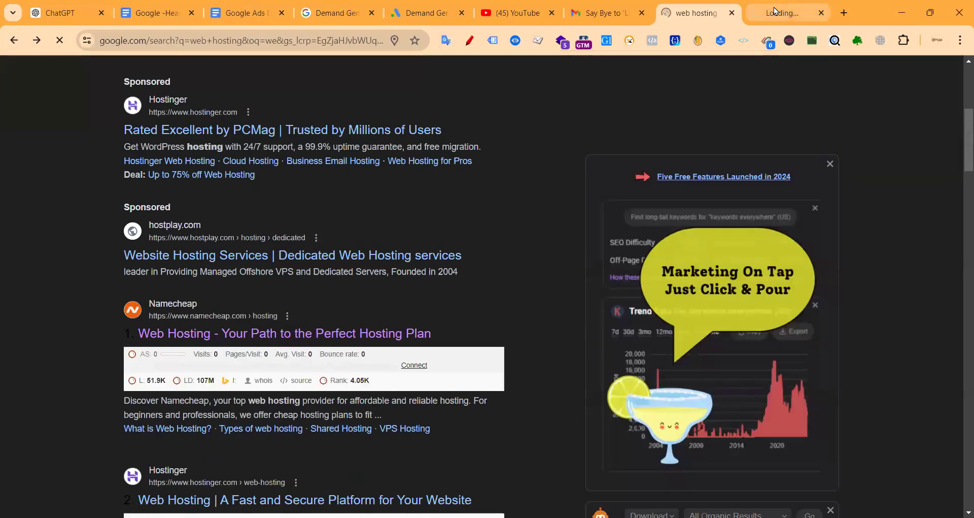
key(ctrl+Tab)
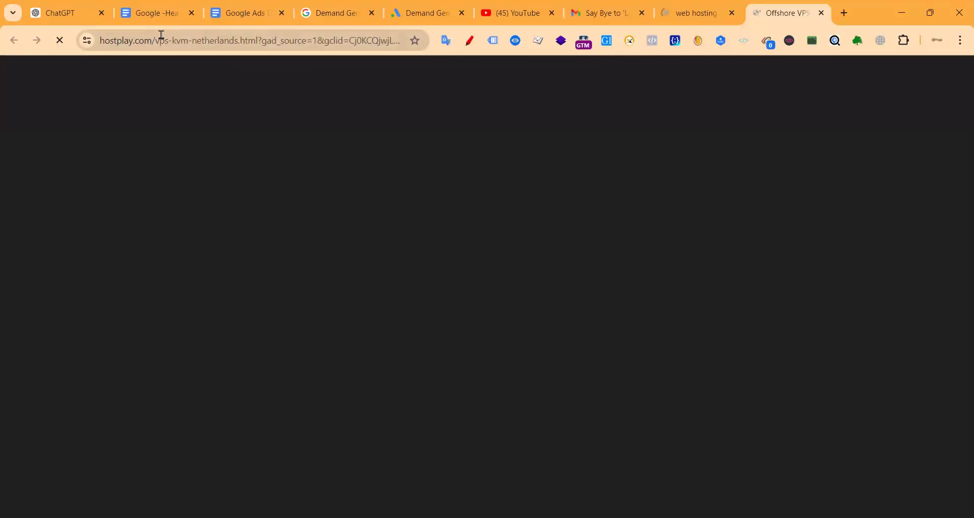
drag(157, 40, 100, 39)
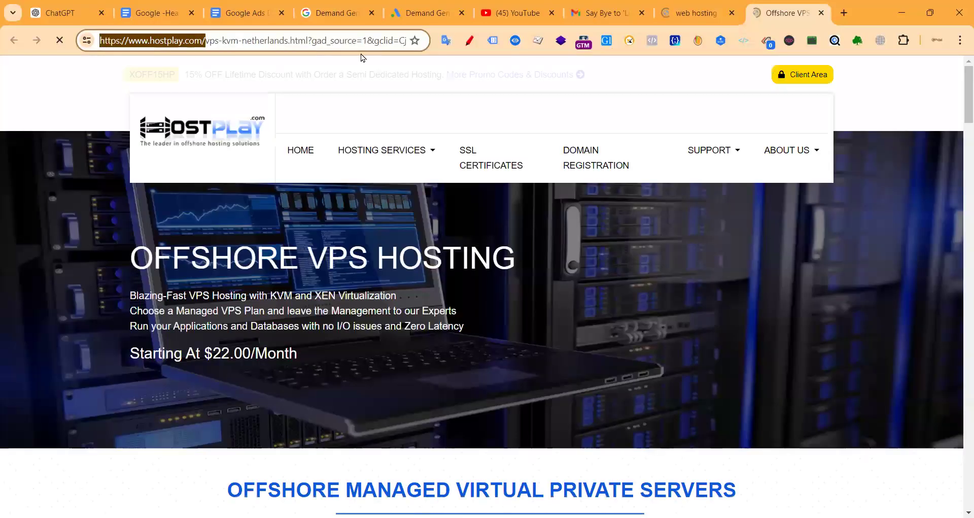
Step: Switch back to the Google Ads campaign, target Bangladesh as the location, and collapse the language settings
click(416, 7)
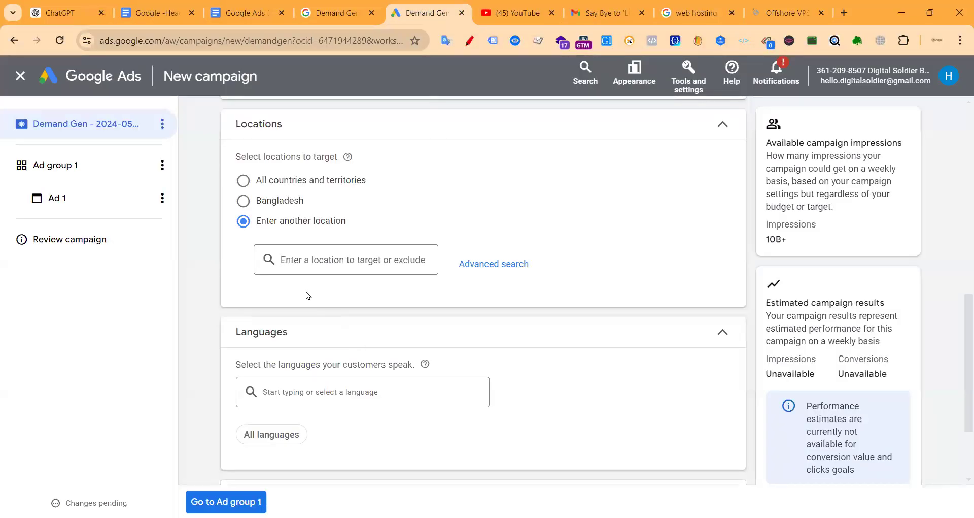
click(243, 201)
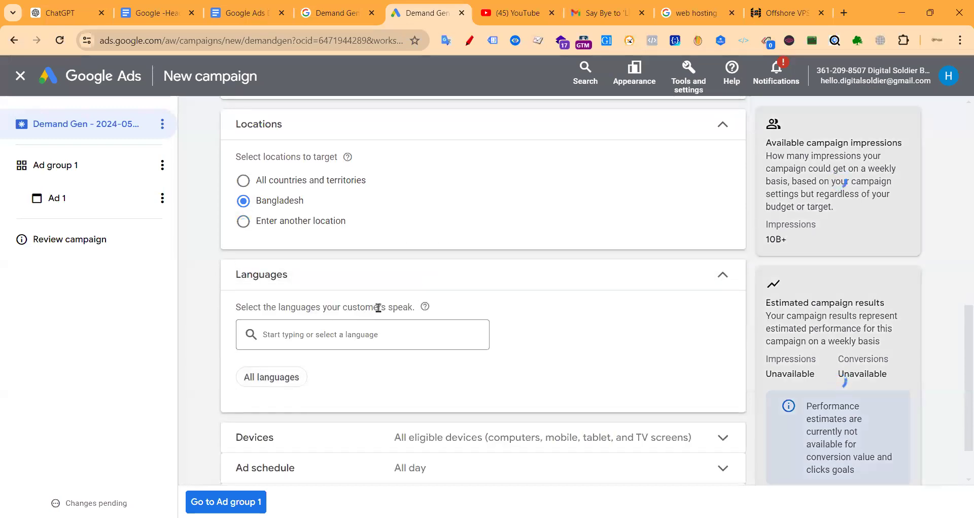
scroll(540, 263, down, 2)
click(721, 213)
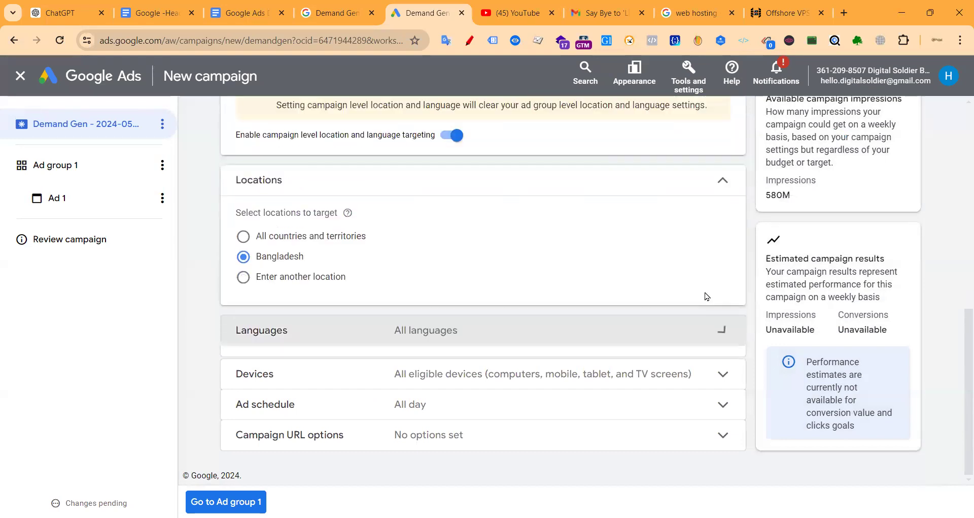
Step: Open the device settings, examine the eligible device types, and choose to set specific targeting for devices
click(633, 374)
scroll(329, 345, down, 2)
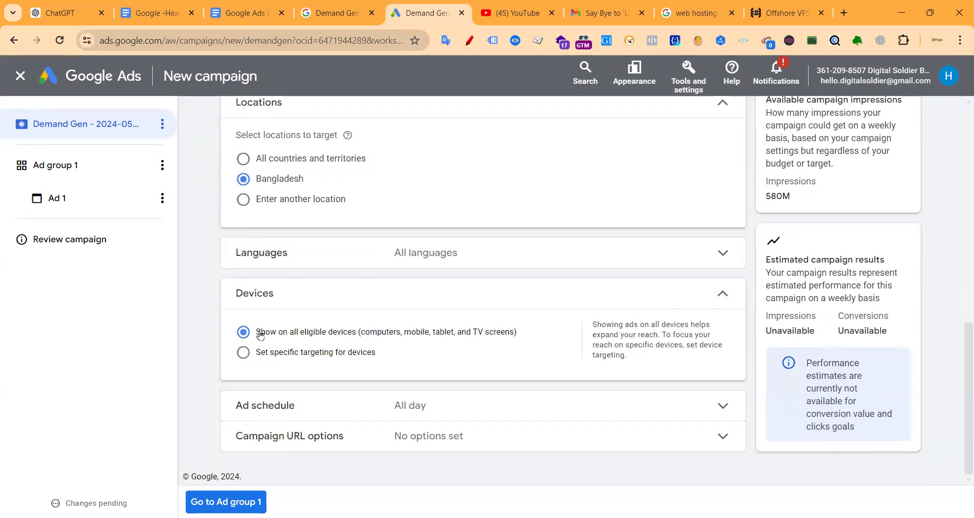
drag(256, 333, 377, 334)
double_click(391, 334)
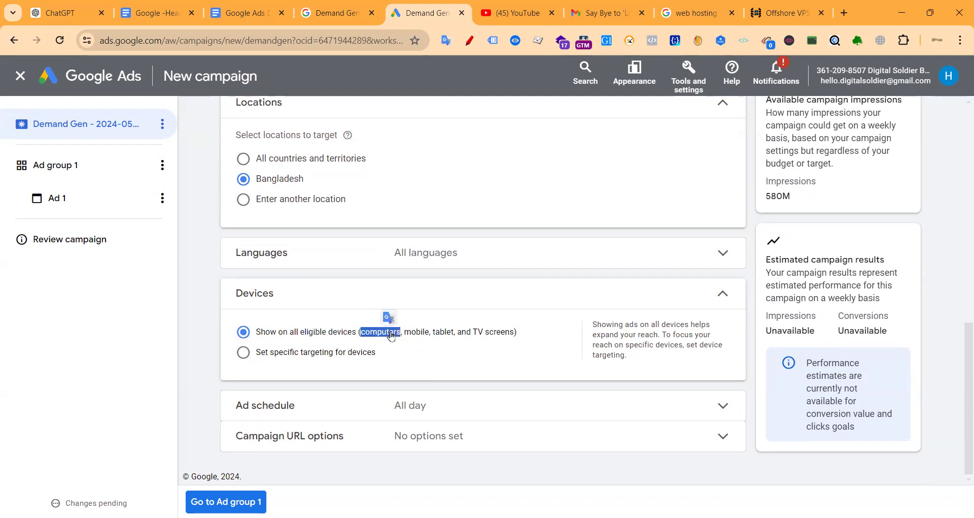
double_click(413, 337)
double_click(439, 334)
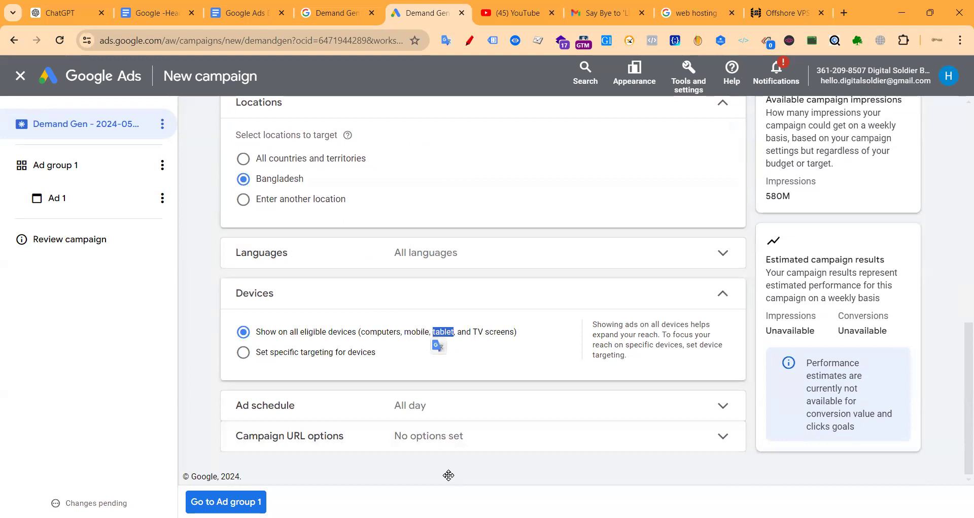
double_click(463, 333)
double_click(501, 334)
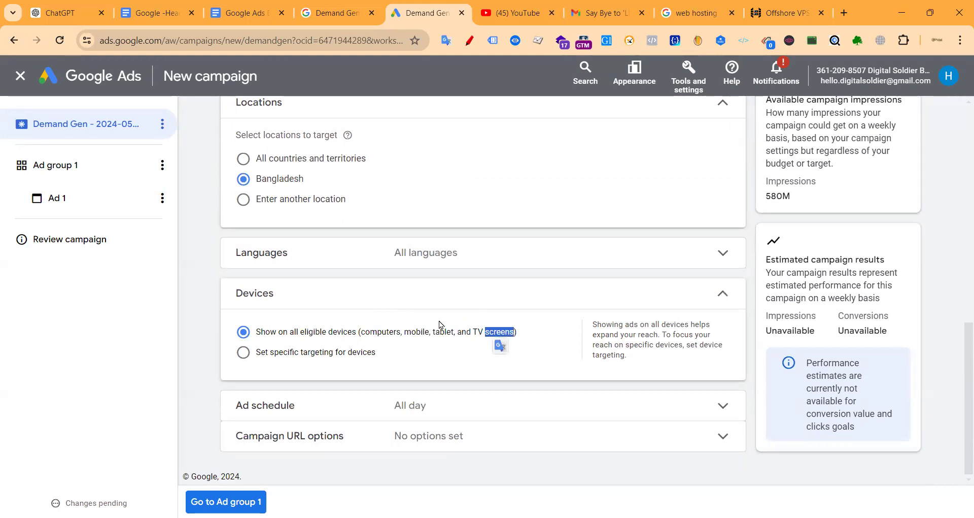
click(248, 354)
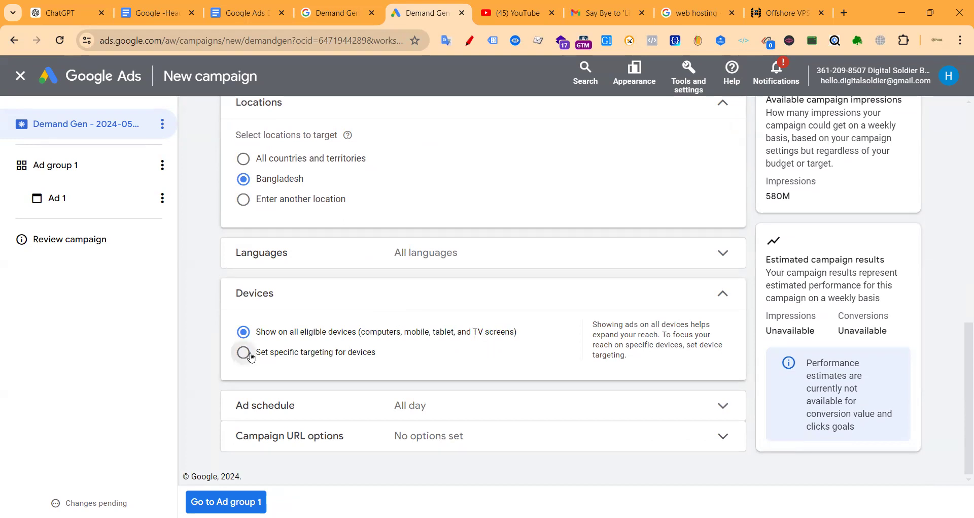
Step: Examine the specific device targeting options, including the device types and the advanced targeting for mobile phones and tablets
scroll(345, 394, down, 4)
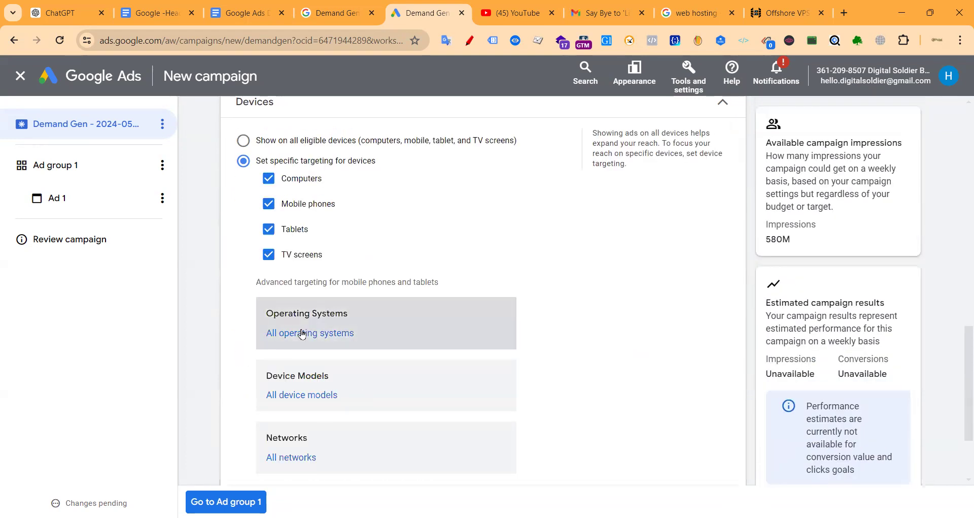
scroll(449, 320, down, 3)
scroll(335, 348, up, 2)
scroll(353, 329, up, 3)
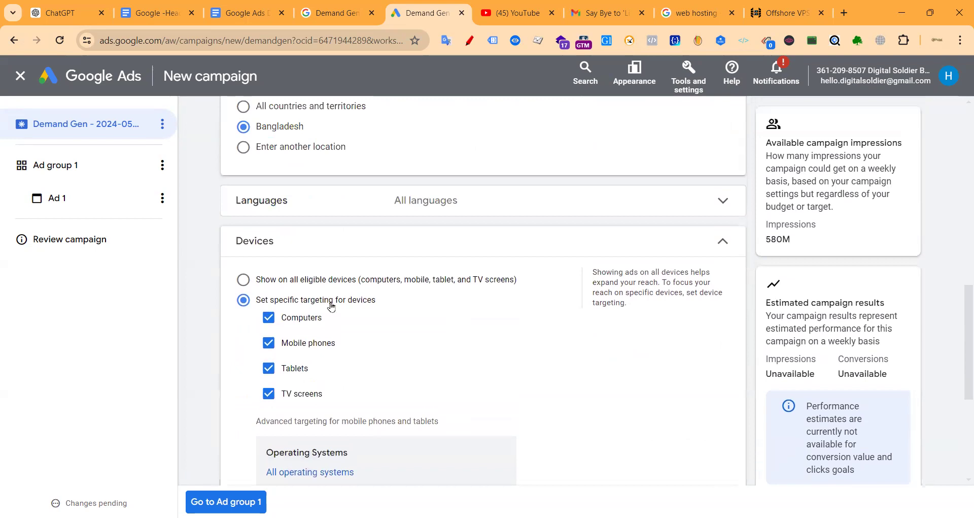
scroll(430, 291, down, 2)
scroll(657, 274, down, 2)
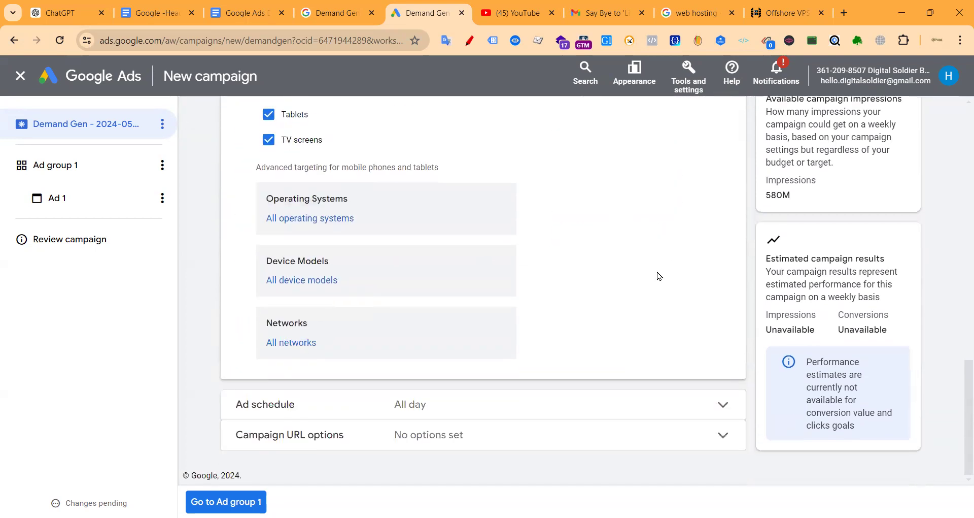
scroll(497, 266, up, 3)
scroll(381, 284, down, 3)
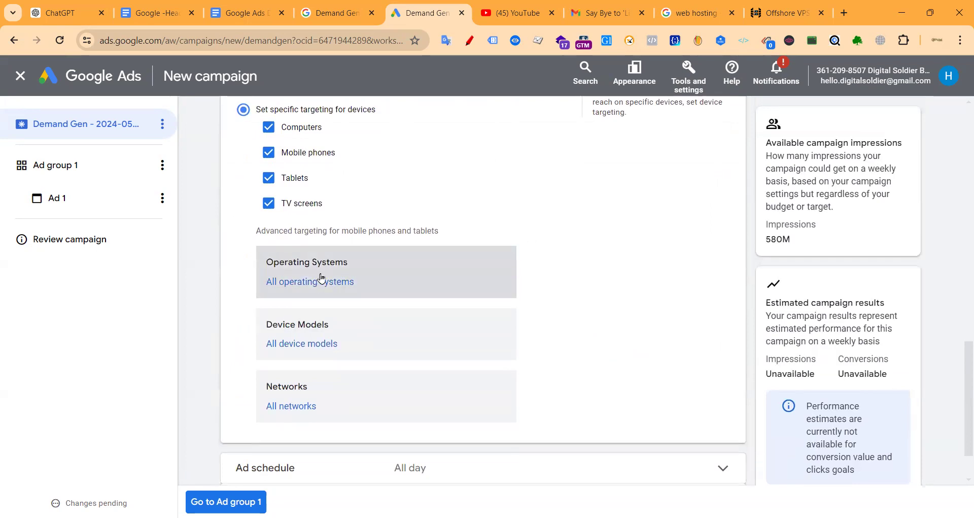
Step: Try selecting iOS, BlackBerry and Android in the operating system targeting, clear the selections and cancel the choices
click(287, 288)
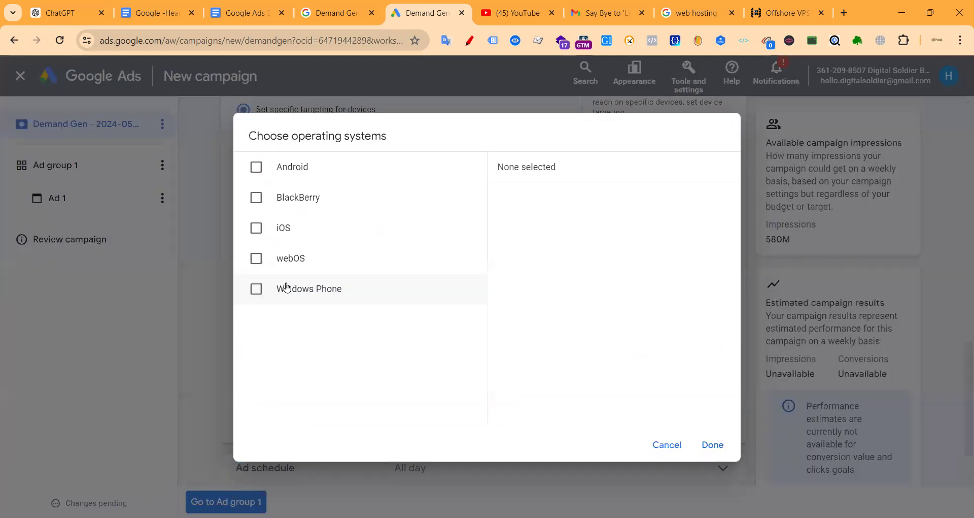
click(256, 227)
click(256, 197)
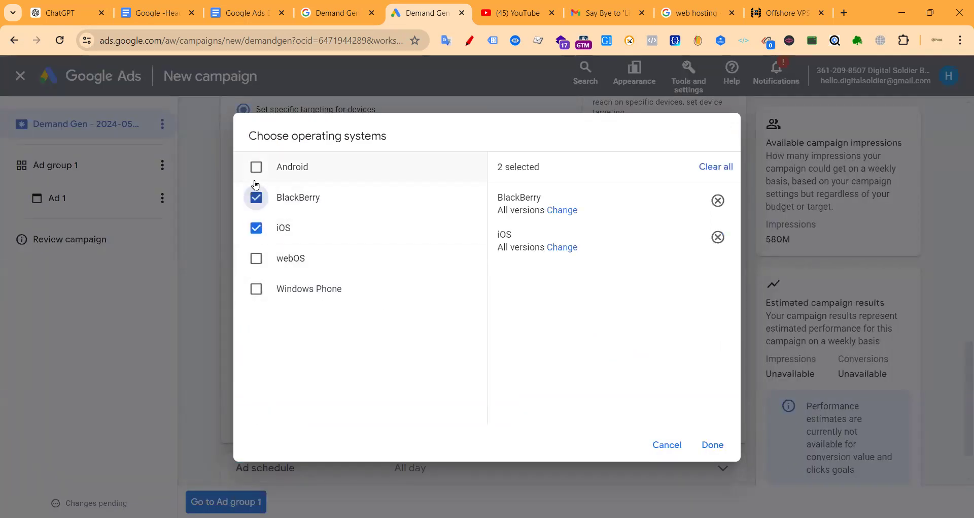
click(255, 167)
click(255, 167)
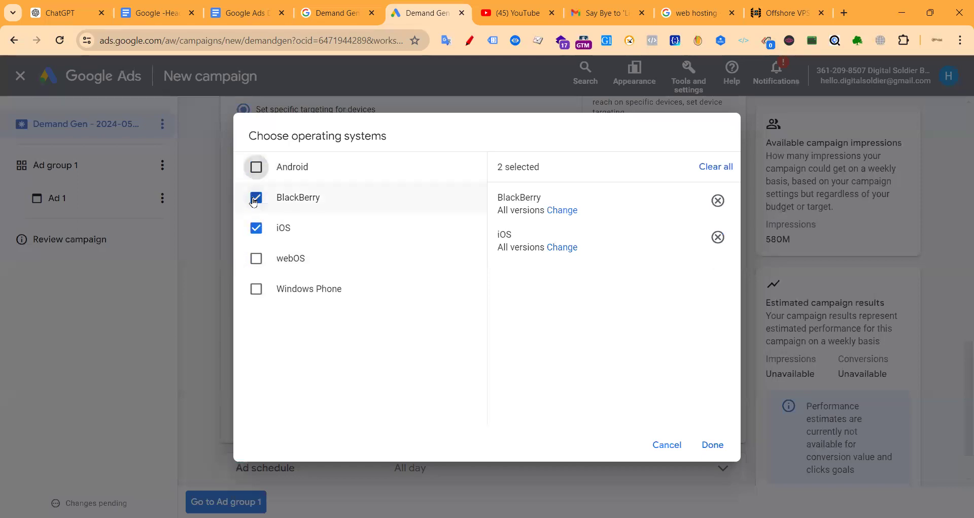
click(257, 198)
click(256, 227)
click(666, 445)
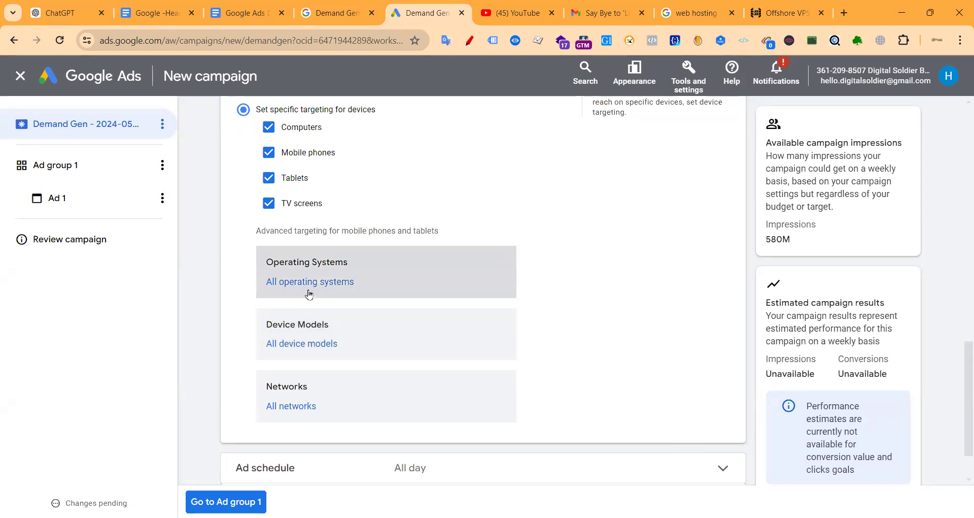
click(328, 282)
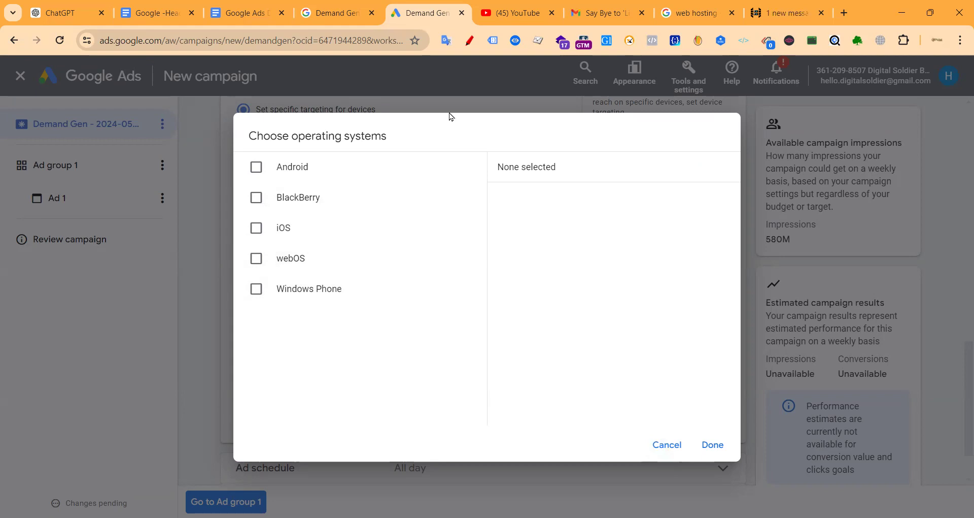
click(666, 445)
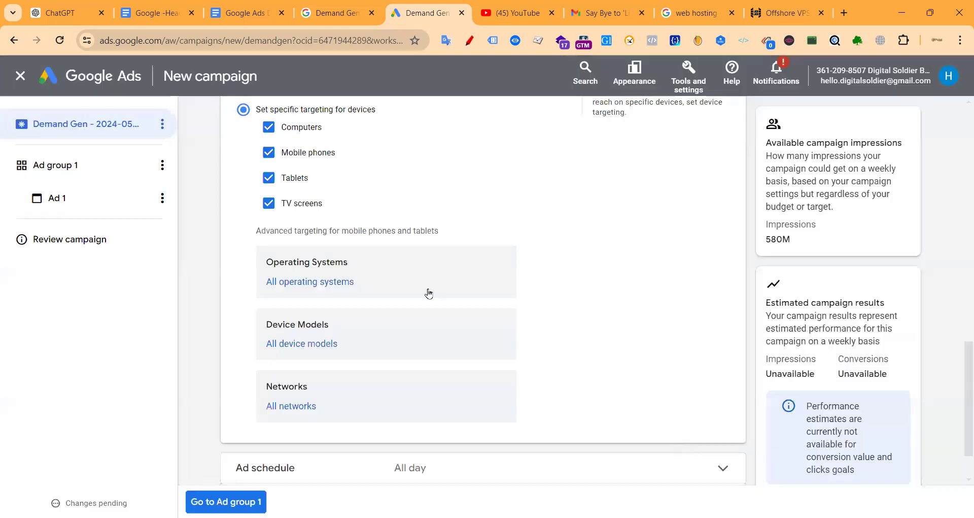
Step: Examine the Android brands and Apple iOS devices available for device model targeting, and cancel without selecting any
click(274, 345)
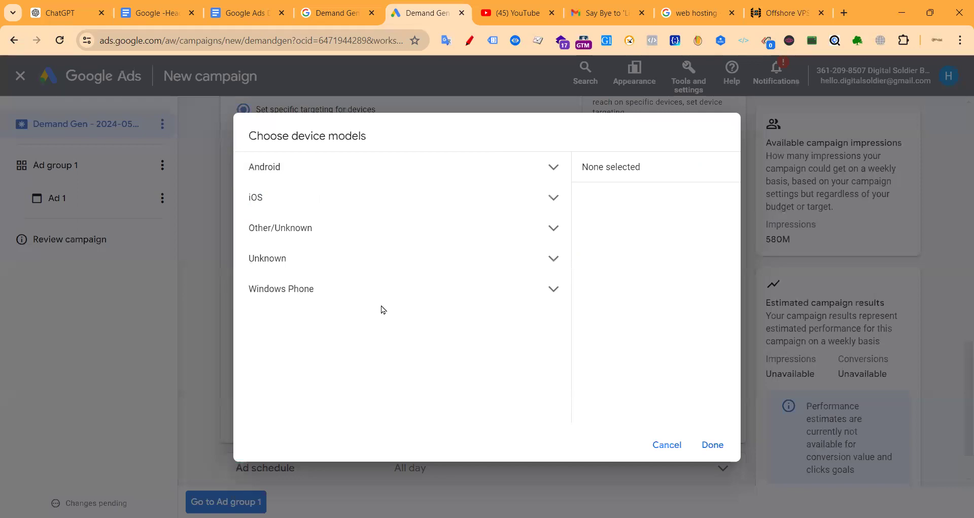
click(480, 164)
scroll(346, 341, down, 20)
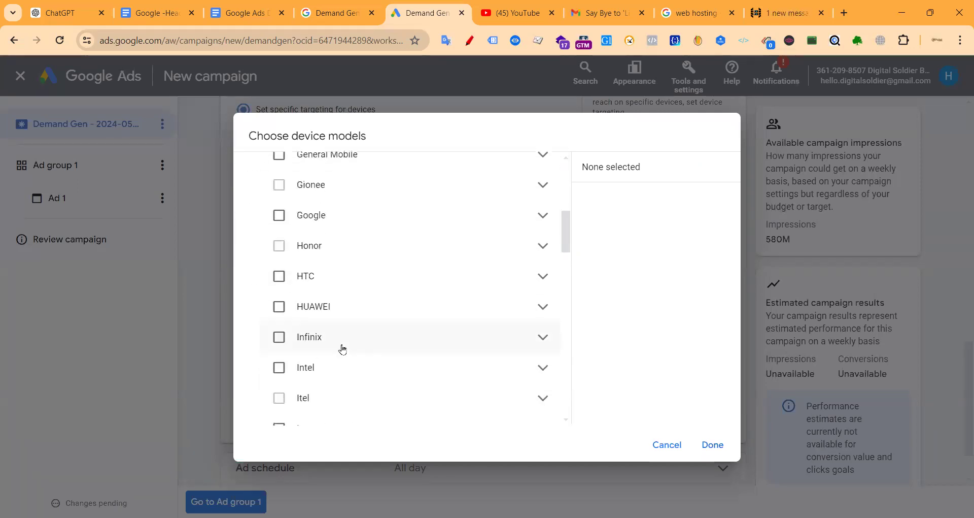
scroll(337, 348, up, 20)
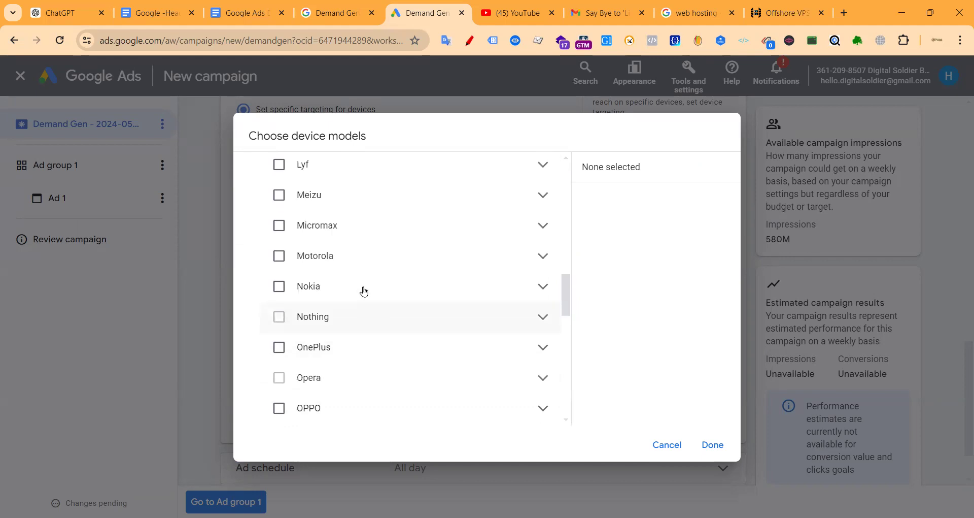
click(525, 172)
click(357, 198)
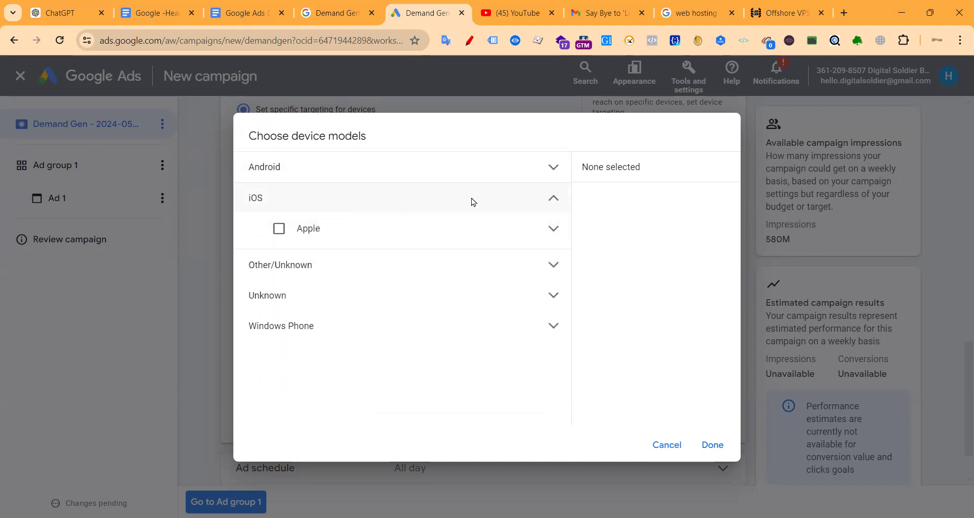
click(559, 198)
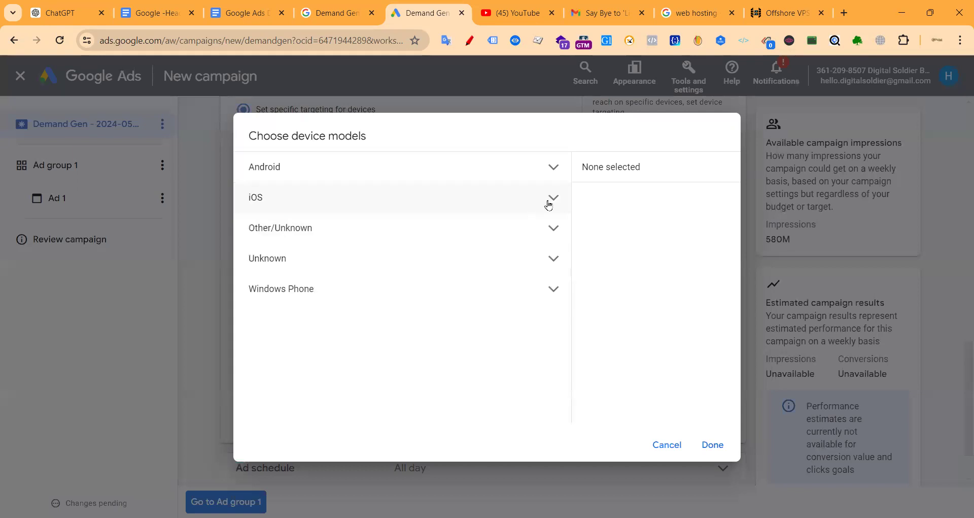
click(549, 203)
click(548, 227)
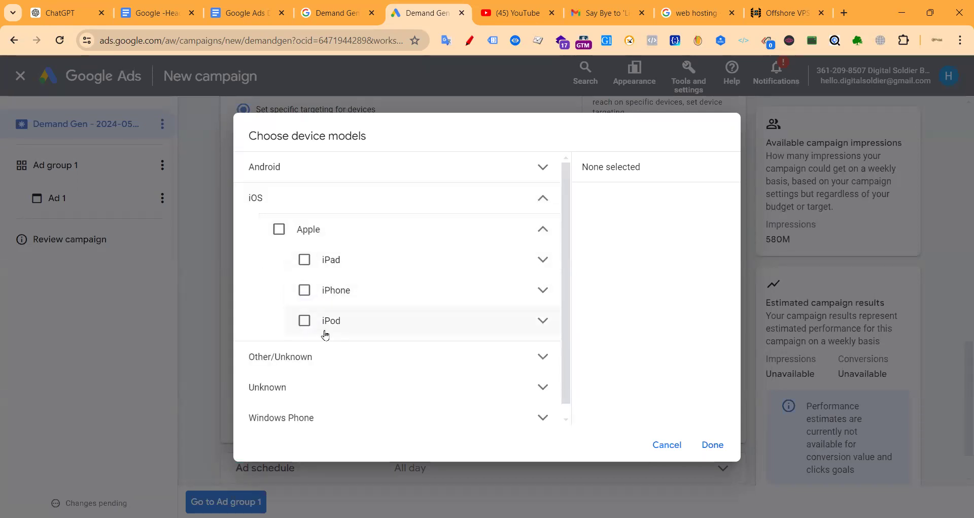
click(547, 203)
click(668, 447)
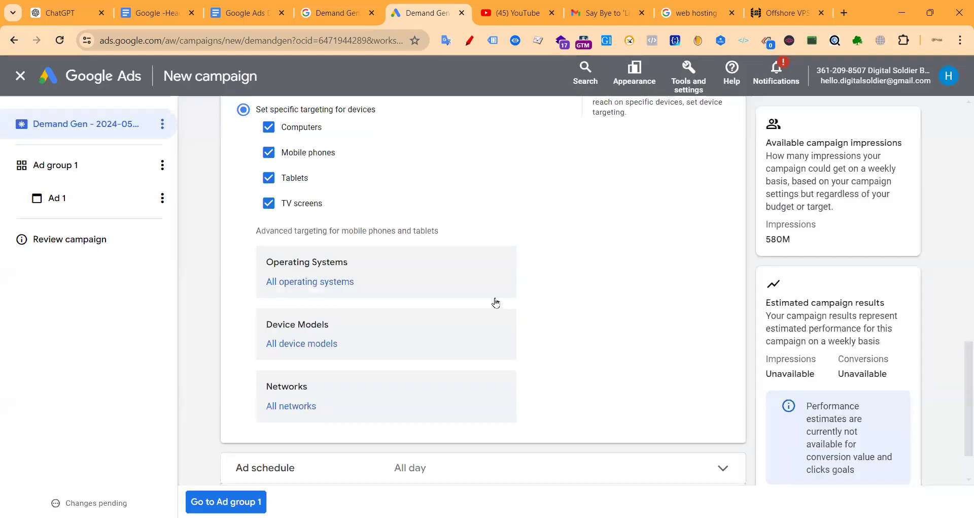
Step: Open the network targeting, try selecting Wifi and Afghanistan, look through Afghanistan's carriers, and clear both selections
scroll(339, 339, down, 2)
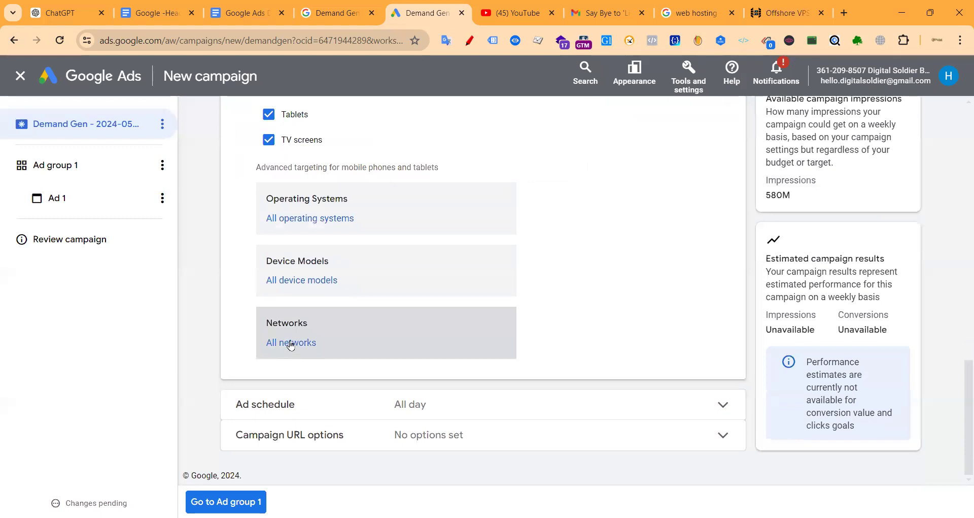
click(292, 343)
scroll(295, 289, down, 5)
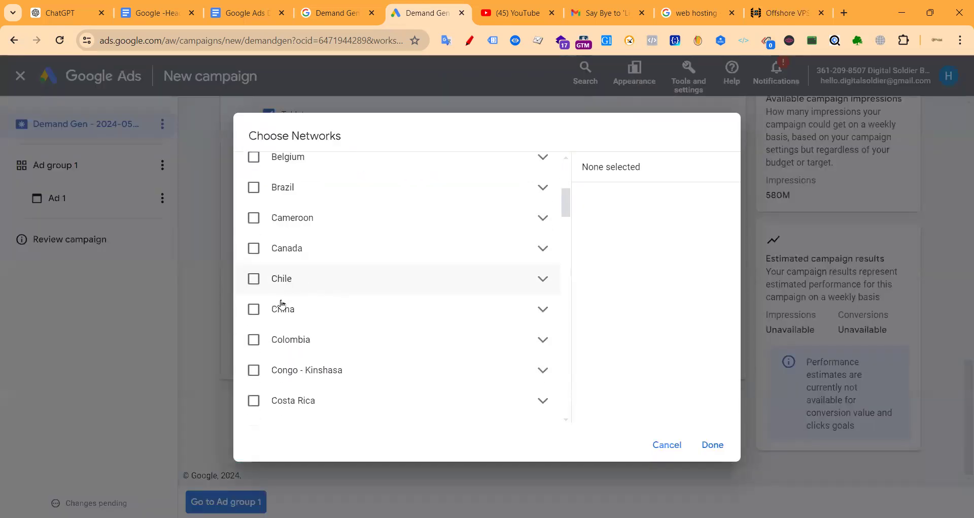
scroll(271, 328, up, 5)
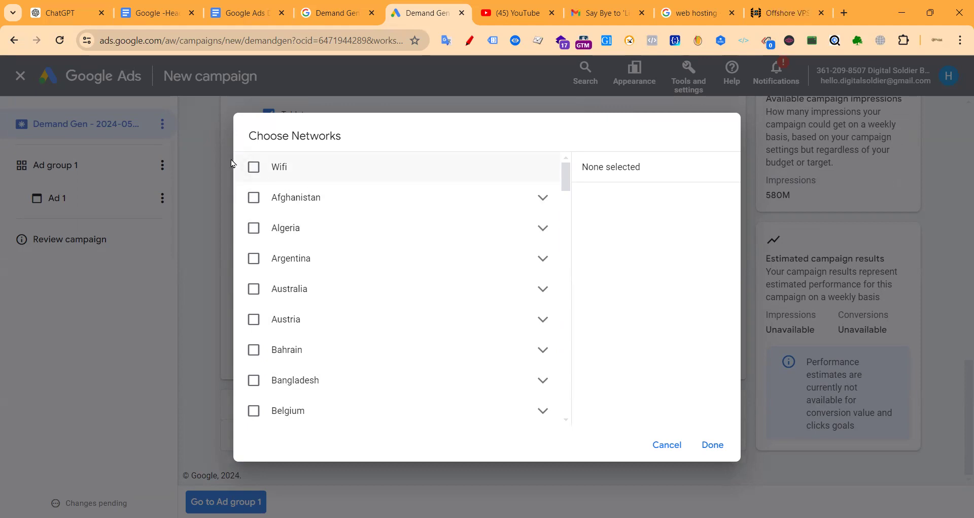
click(252, 167)
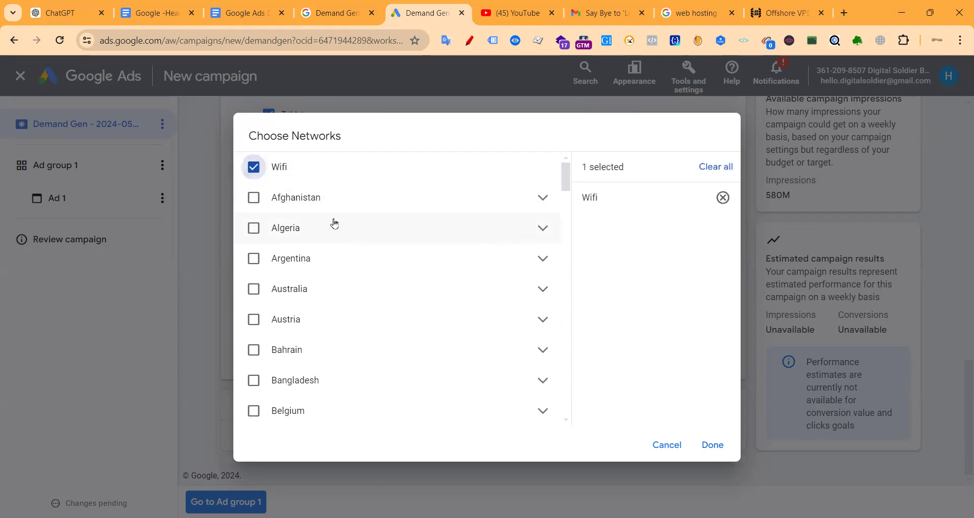
click(313, 205)
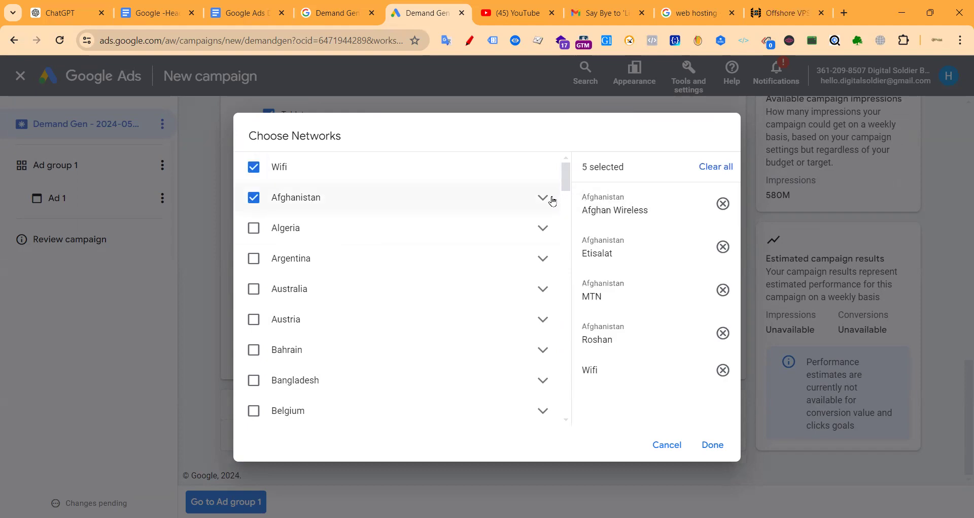
click(253, 197)
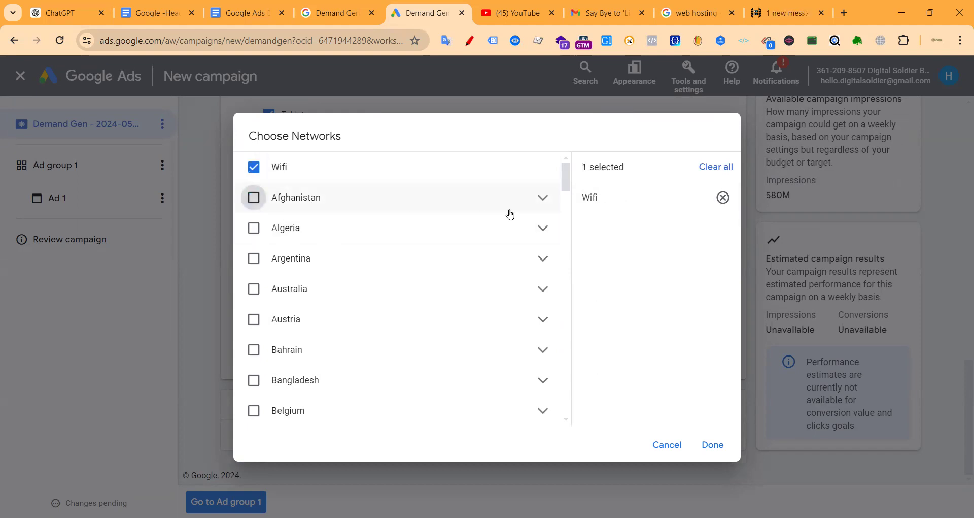
click(542, 198)
scroll(281, 269, down, 3)
scroll(304, 298, up, 3)
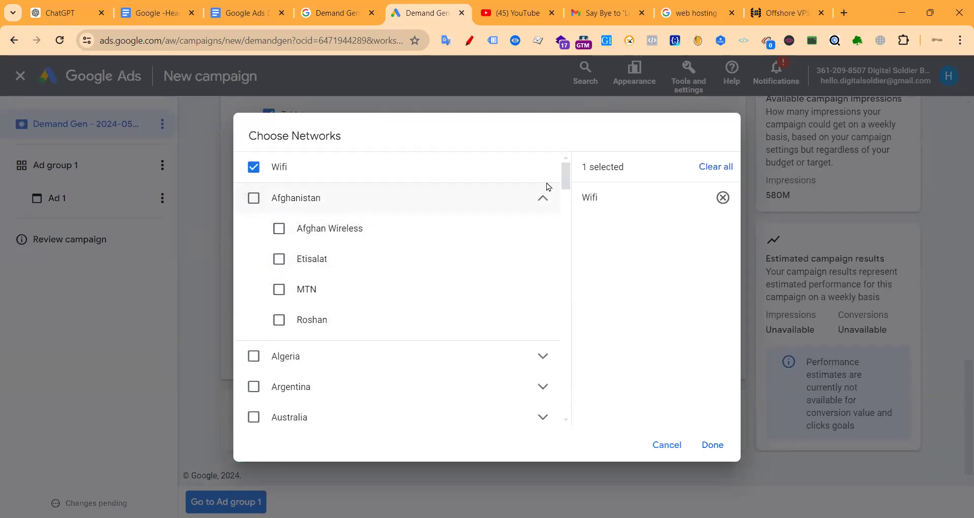
click(253, 168)
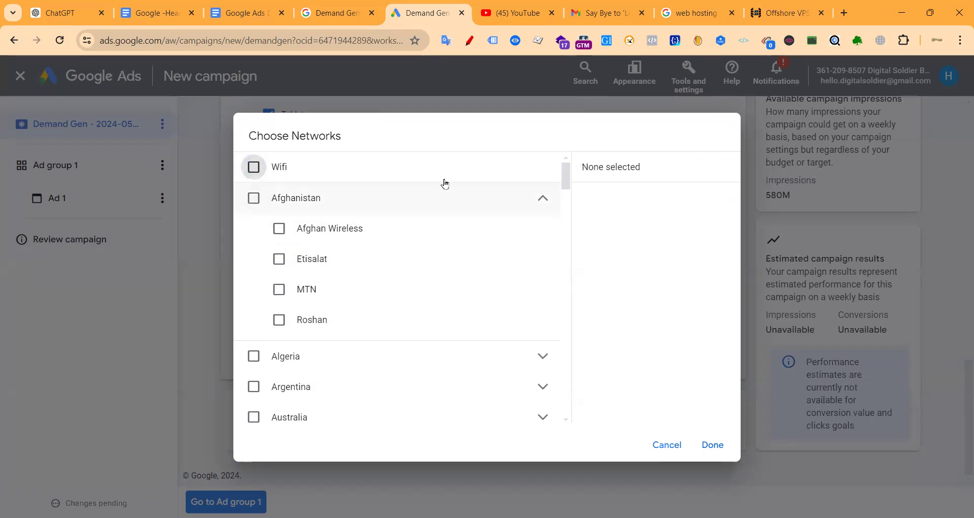
click(548, 200)
Step: Examine the mobile carriers listed for Bangladesh in the network choices and cancel without selecting any
scroll(341, 324, down, 2)
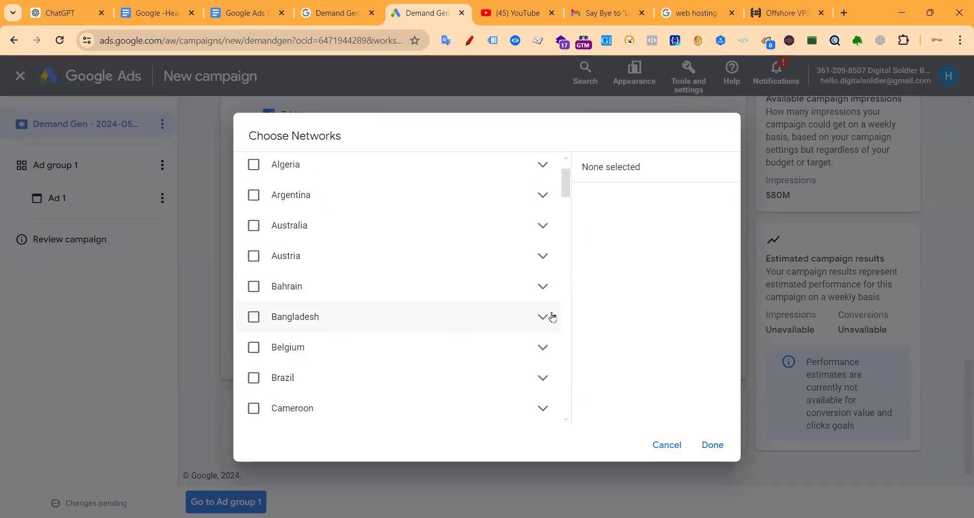
scroll(493, 301, down, 2)
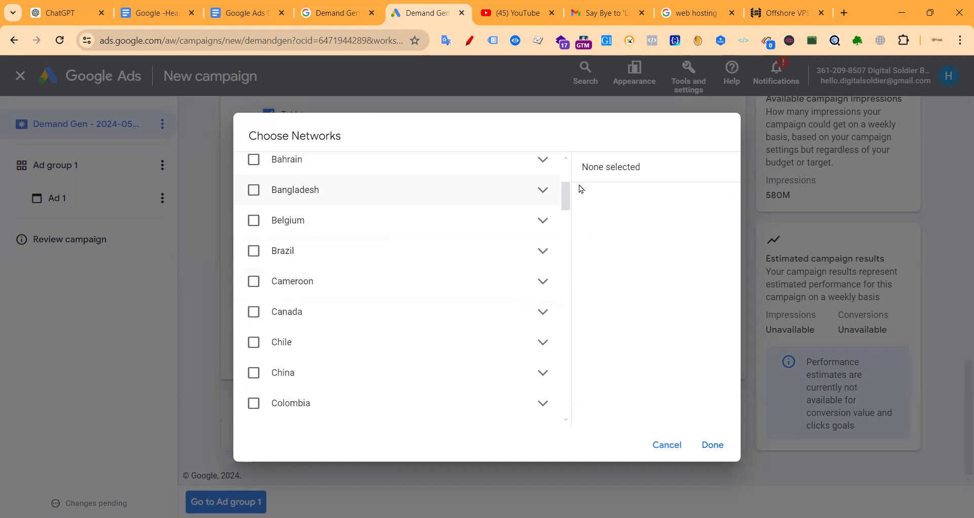
click(541, 191)
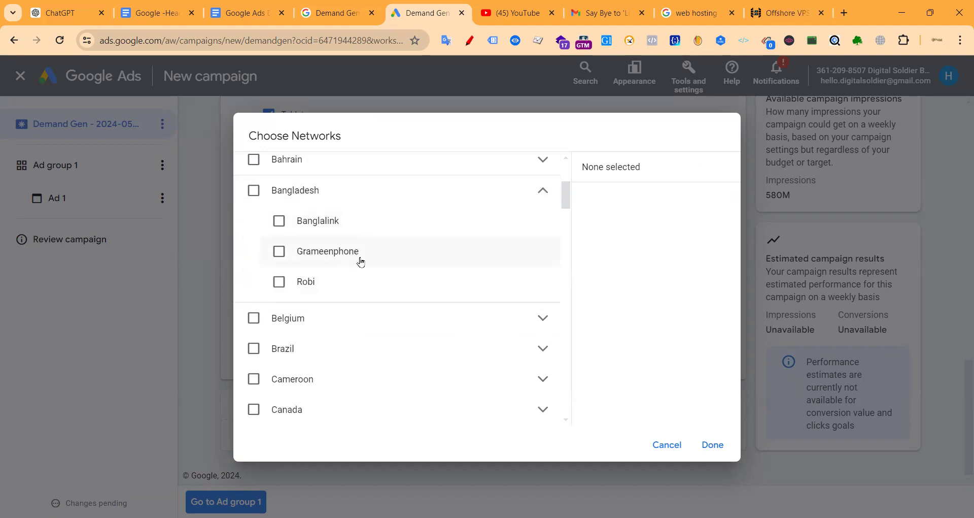
scroll(359, 259, up, 1)
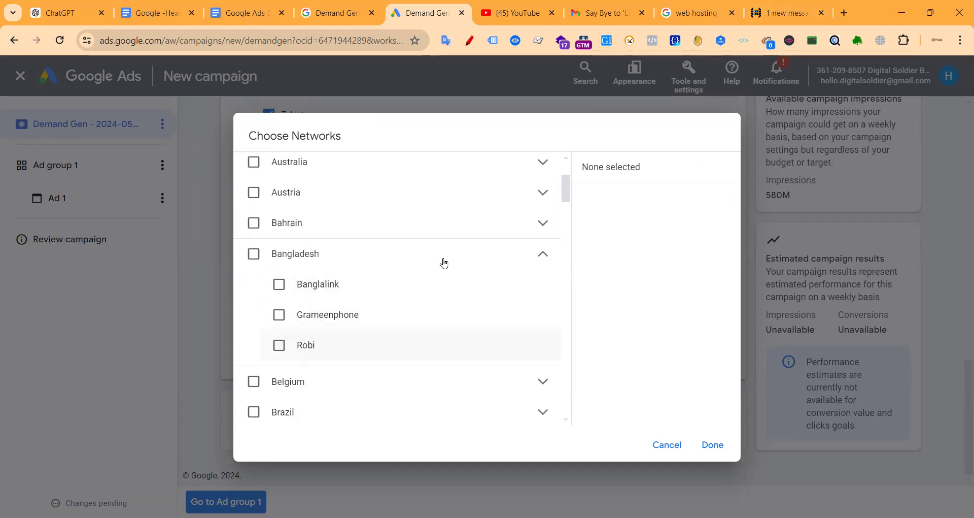
click(544, 253)
click(673, 445)
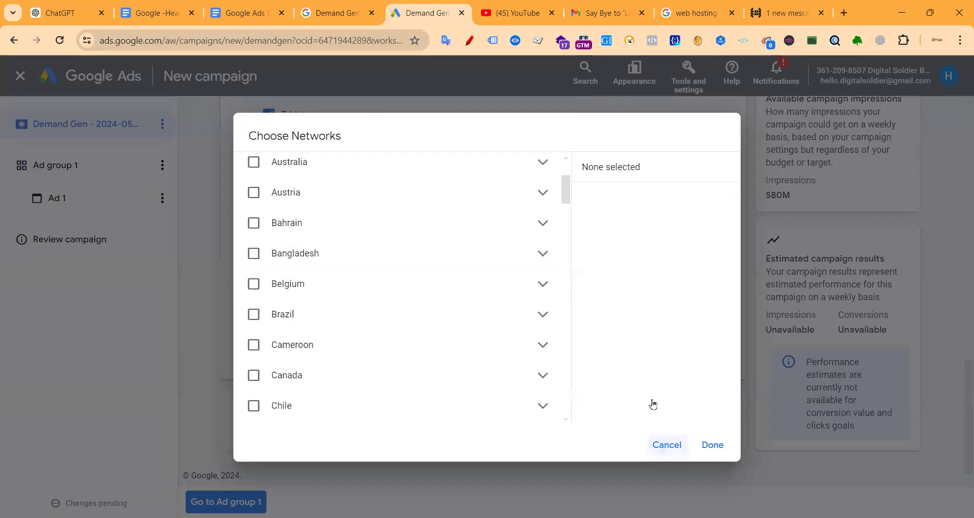
Step: Set the campaign to show on all eligible devices
scroll(384, 301, up, 4)
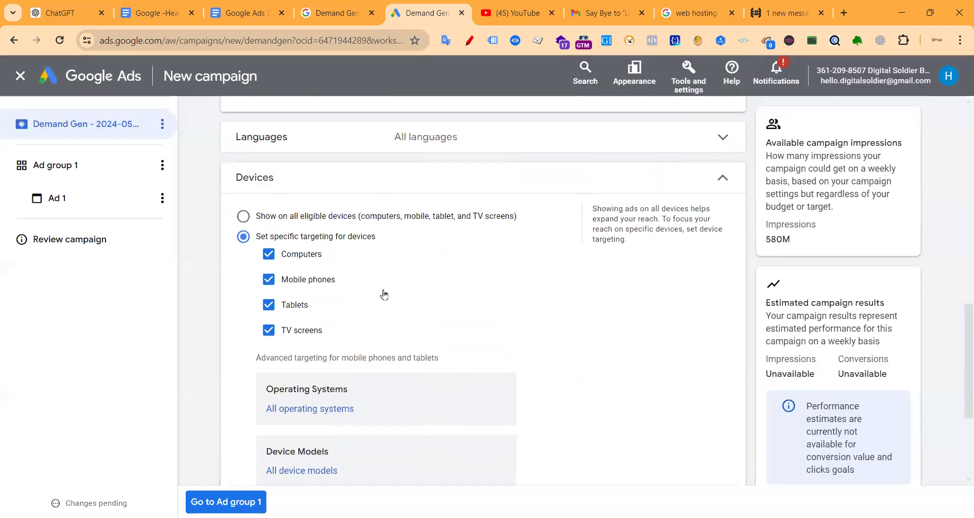
click(245, 215)
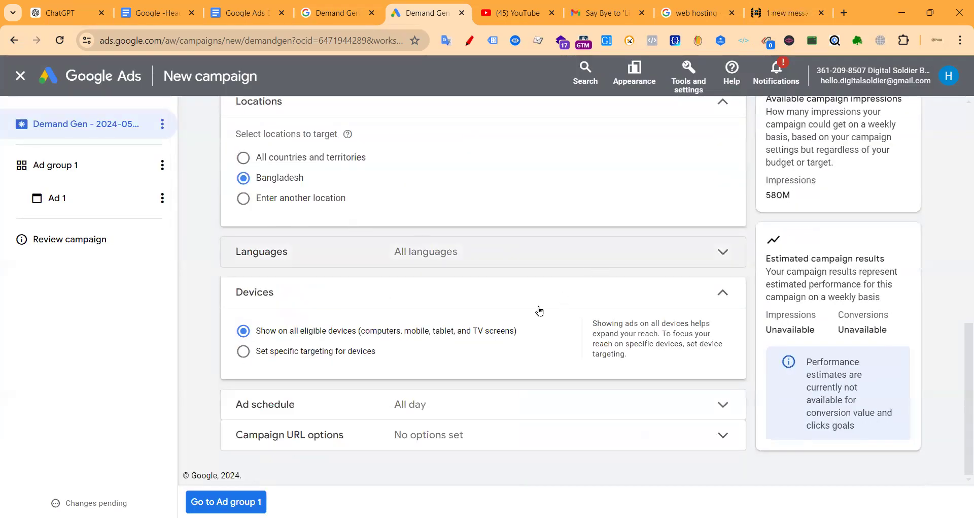
Step: Review the ad schedule and the campaign URL options, collapsing each section without entering anything
click(442, 401)
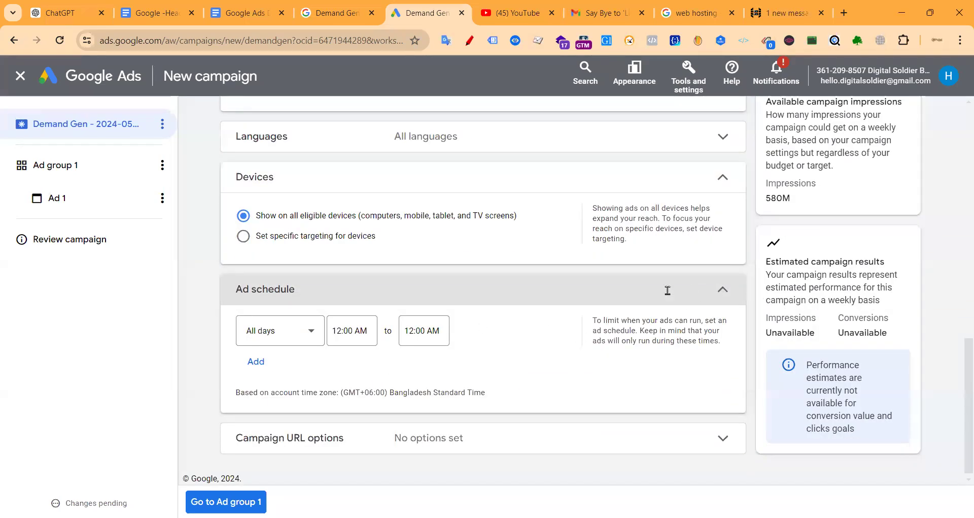
click(667, 290)
click(489, 406)
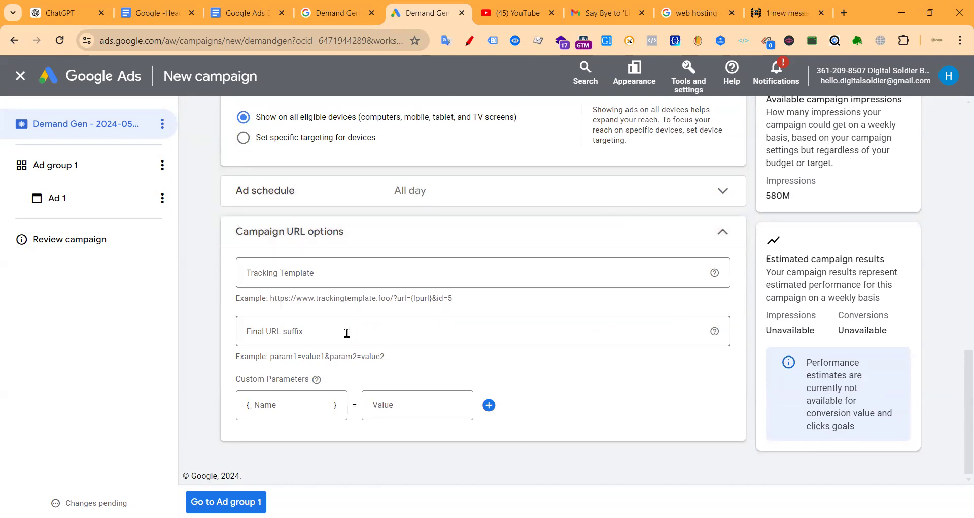
click(603, 241)
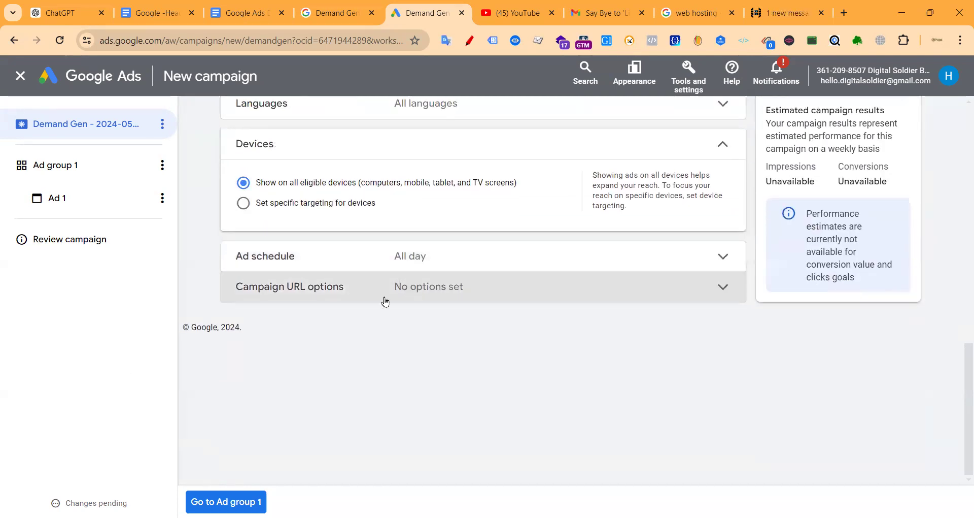
Step: Look over the campaign settings once more and continue to the settings of Ad group 1
scroll(435, 254, up, 10)
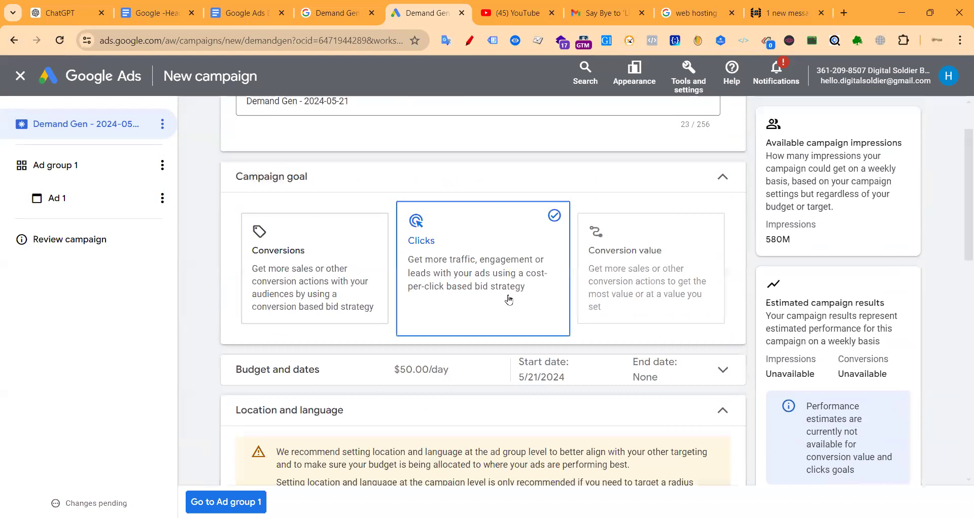
scroll(506, 298, down, 10)
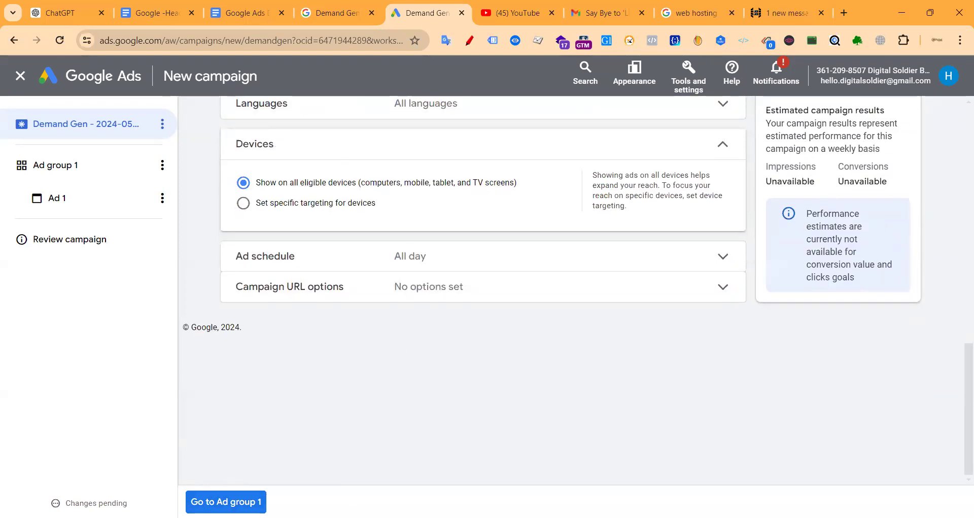
click(243, 491)
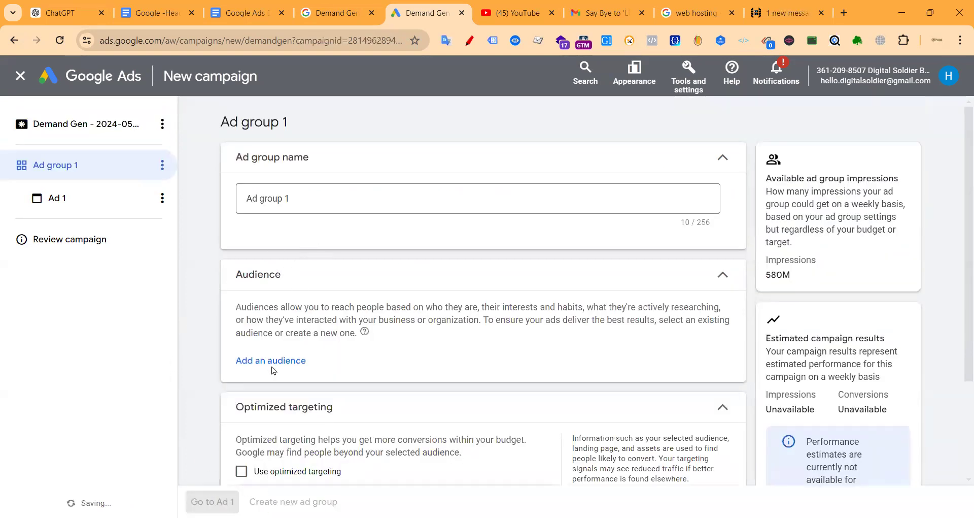
Step: Open the audience selection for Ad group 1, look through the available audiences, and cancel without choosing one
scroll(218, 271, down, 3)
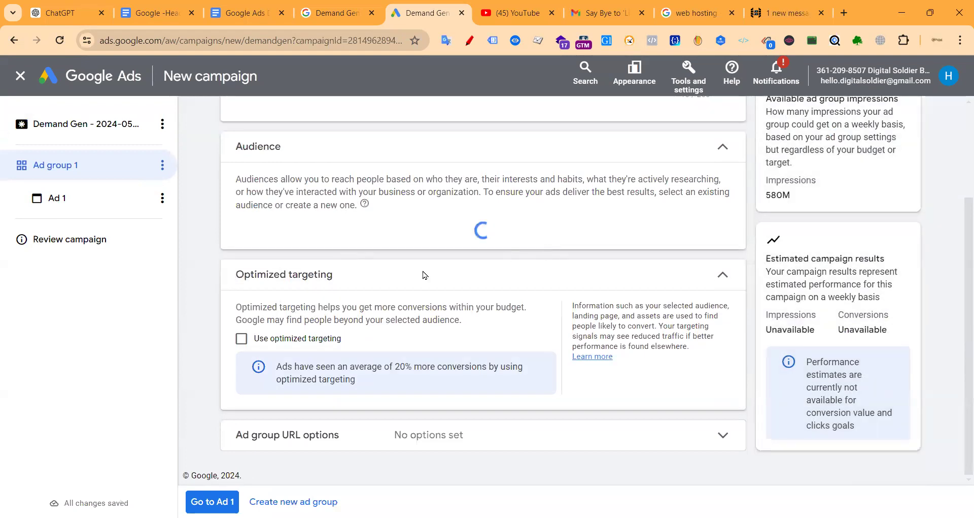
scroll(250, 253, up, 3)
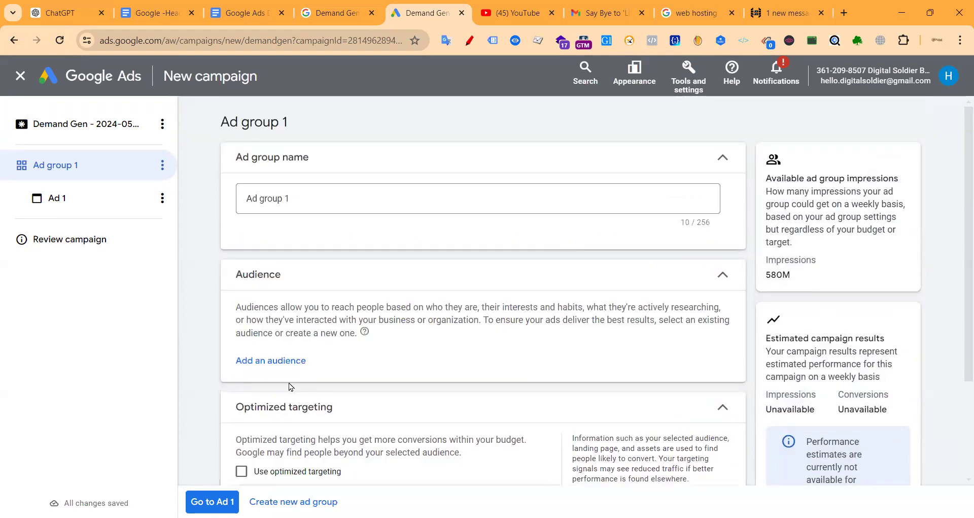
click(241, 363)
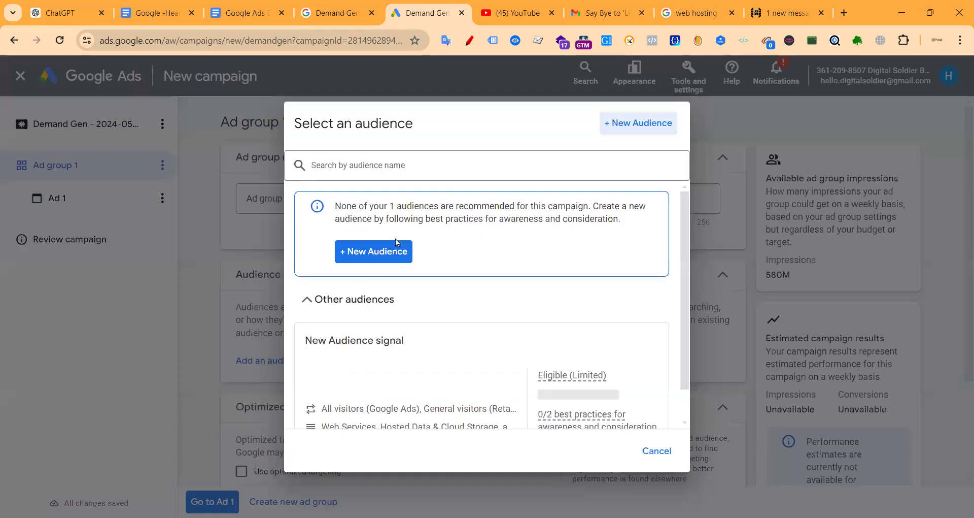
scroll(398, 243, down, 2)
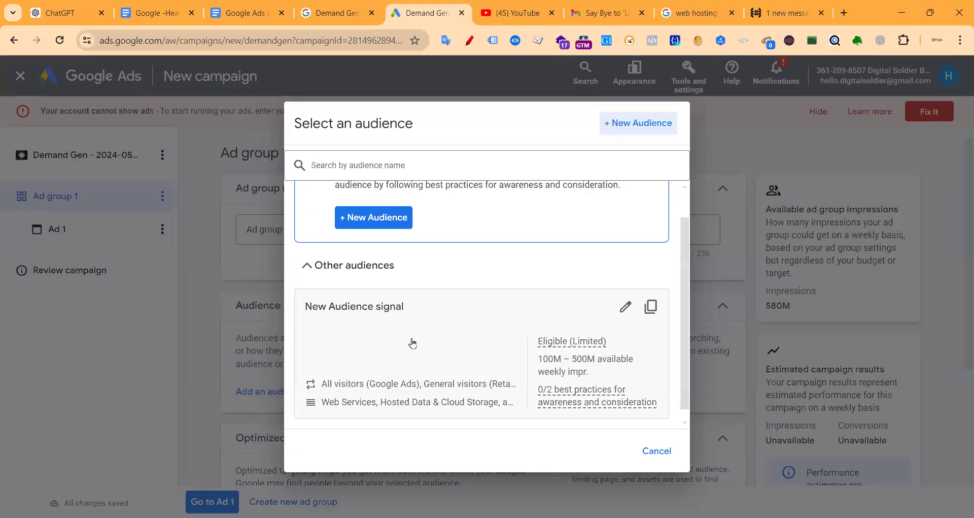
scroll(411, 344, up, 2)
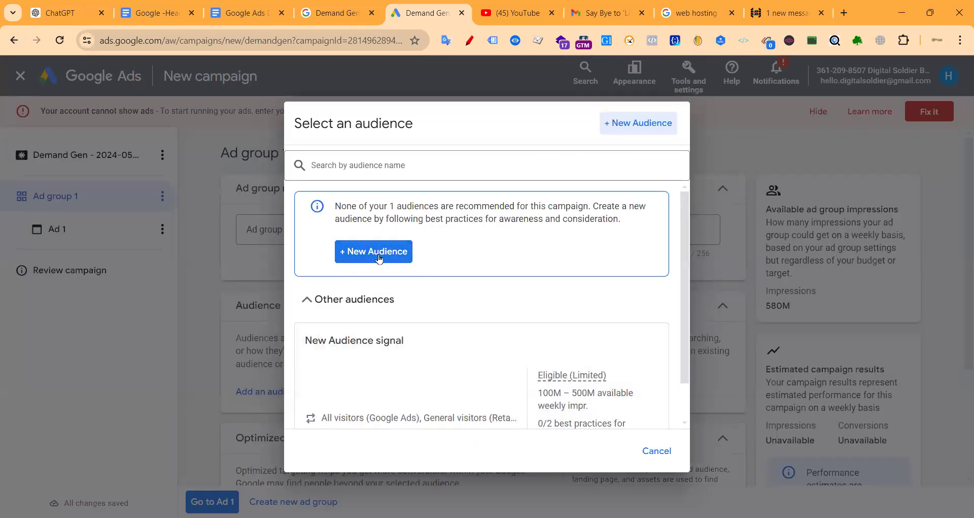
click(310, 303)
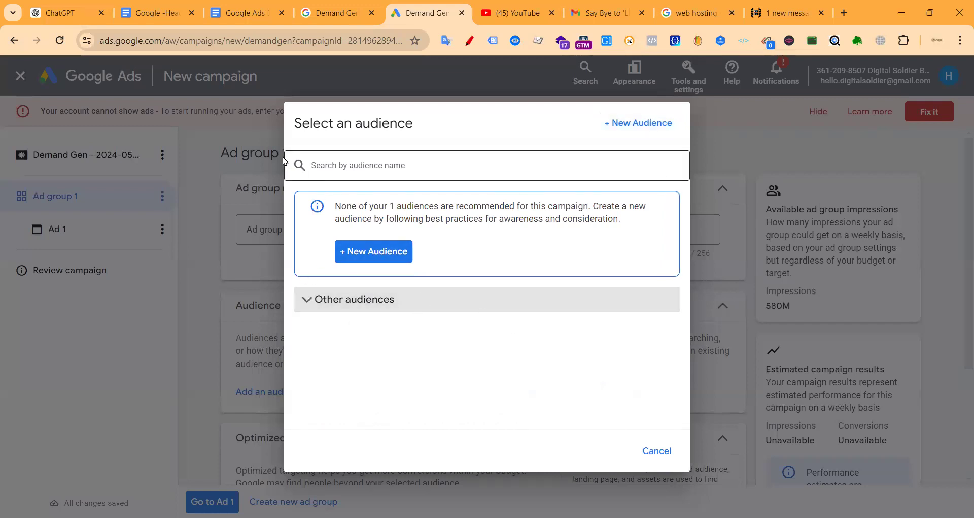
click(655, 453)
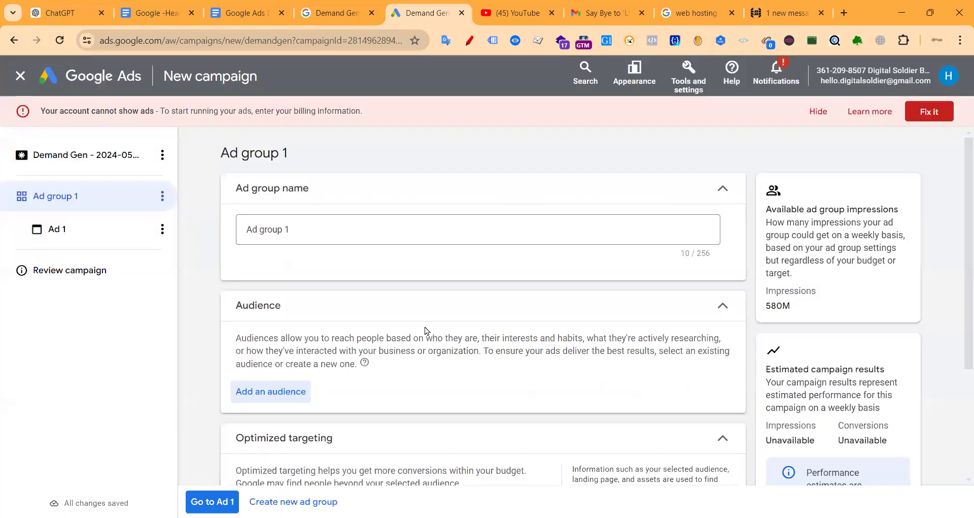
Step: Examine the ad group URL options and collapse the section without entering anything
scroll(425, 330, down, 3)
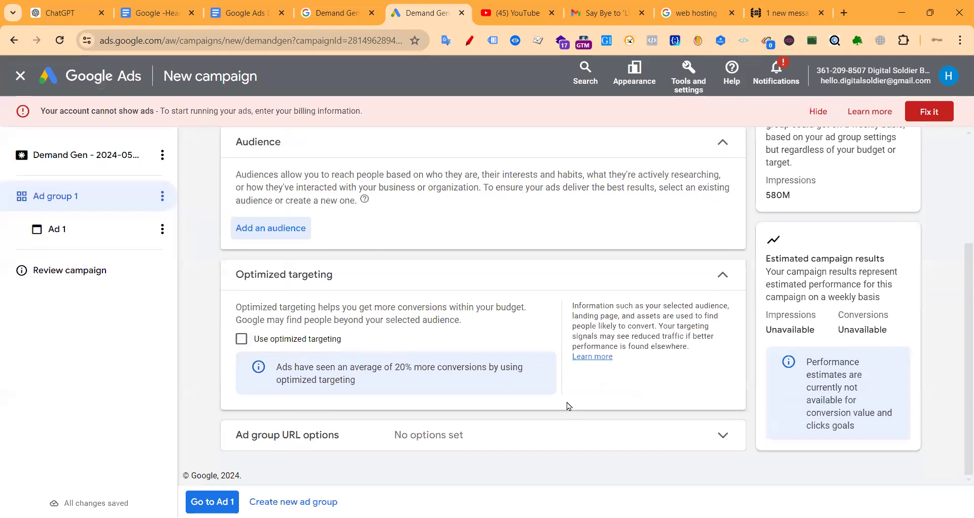
click(710, 435)
scroll(335, 390, down, 2)
scroll(324, 396, down, 2)
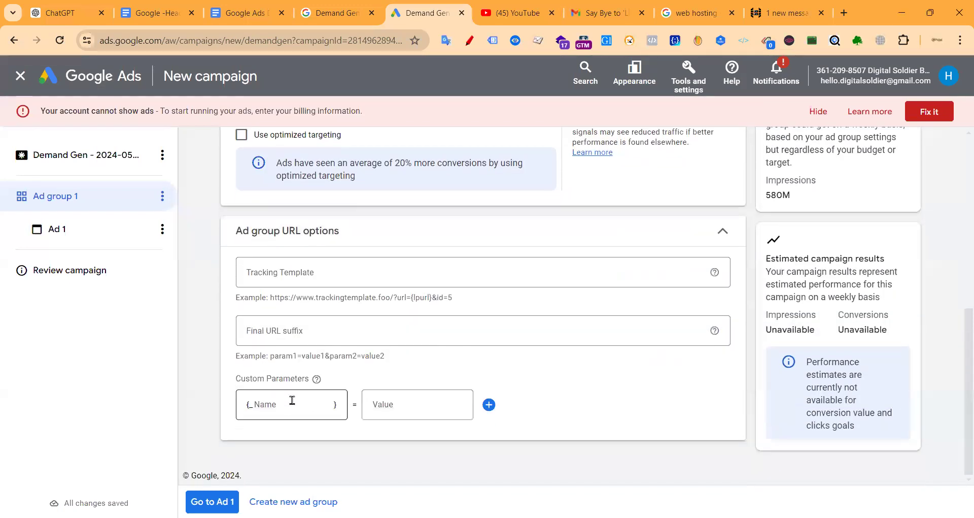
click(720, 237)
scroll(249, 306, up, 4)
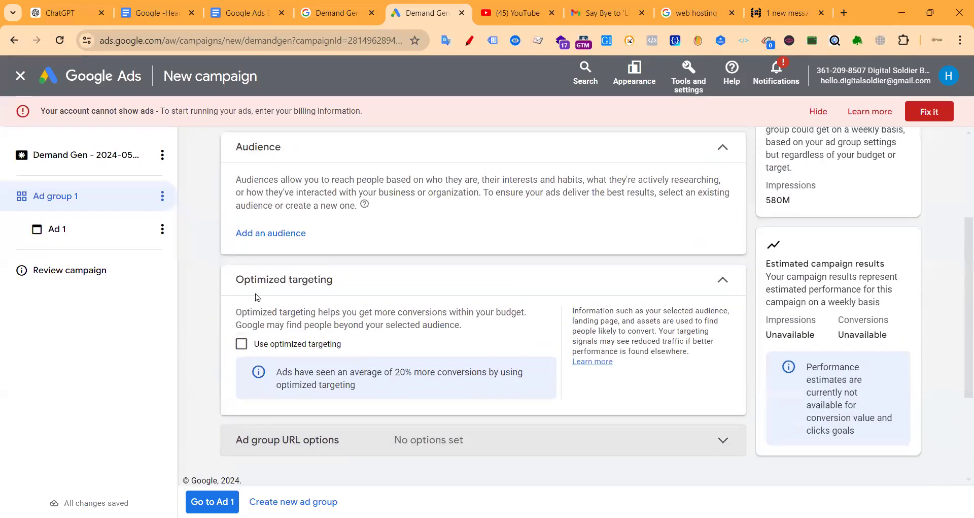
Step: Turn on optimized targeting for the ad group, collapse that section, and continue to Ad 1
drag(235, 317, 383, 315)
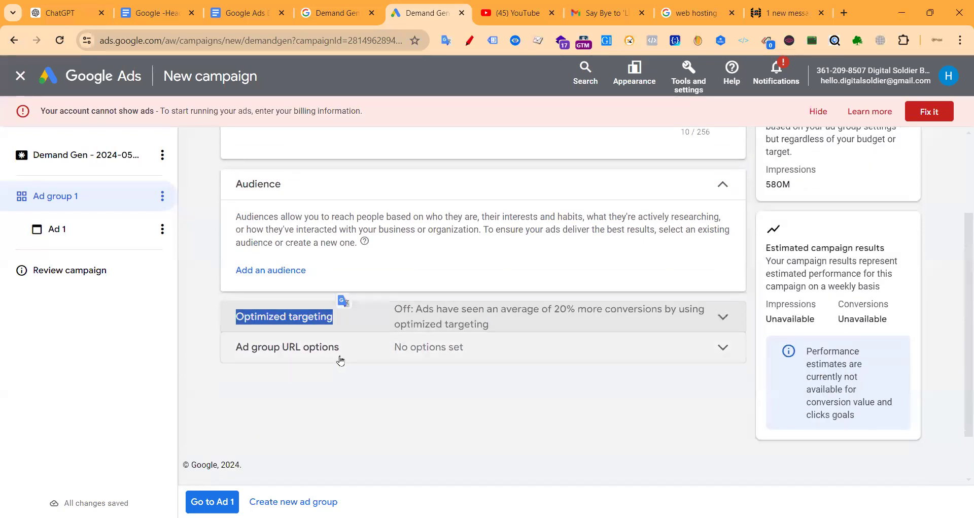
click(703, 315)
click(241, 381)
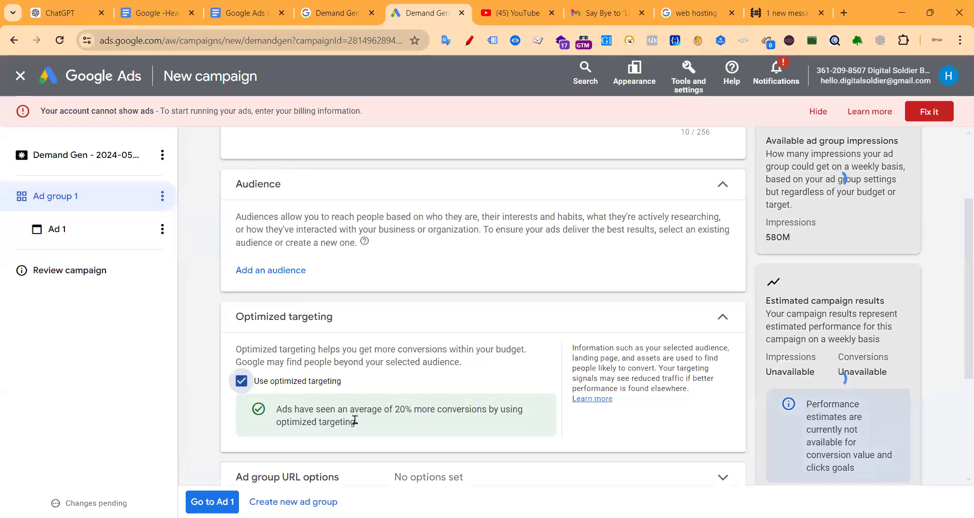
drag(287, 410, 401, 410)
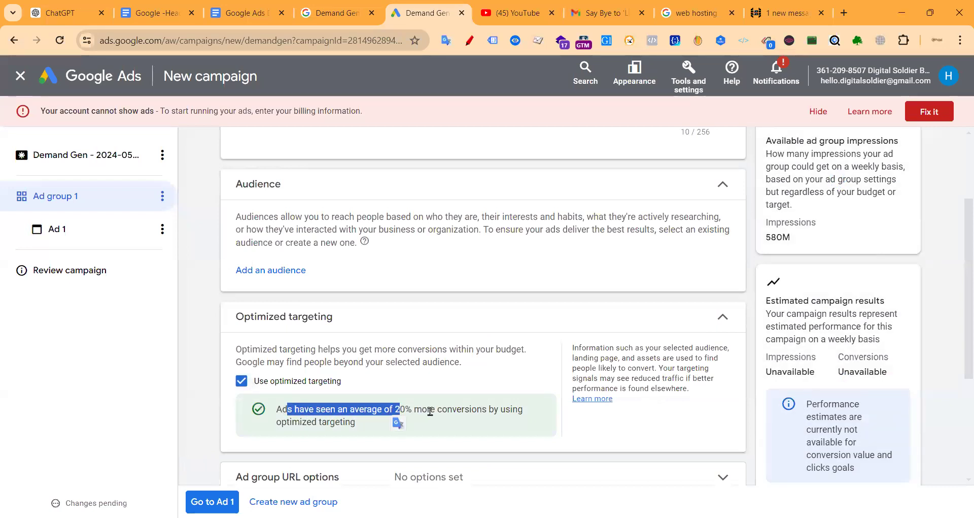
click(414, 412)
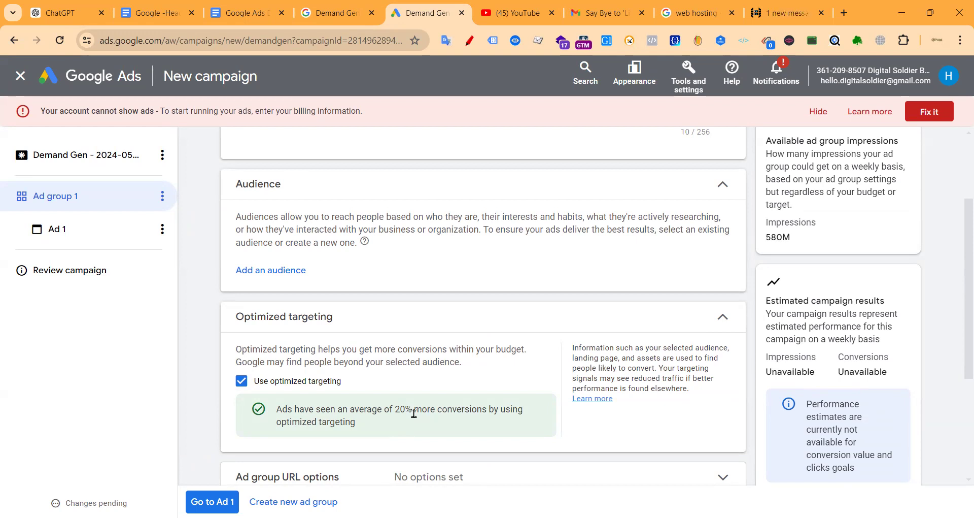
click(704, 324)
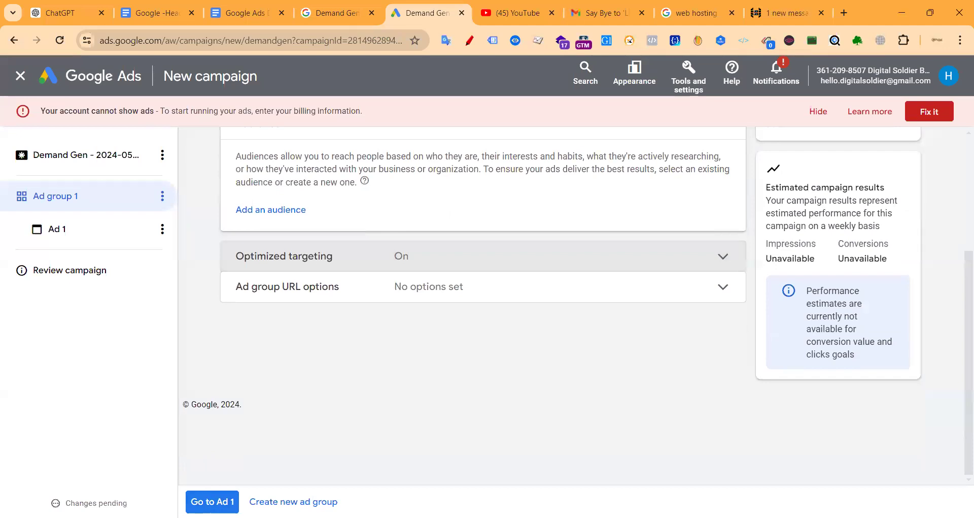
click(206, 499)
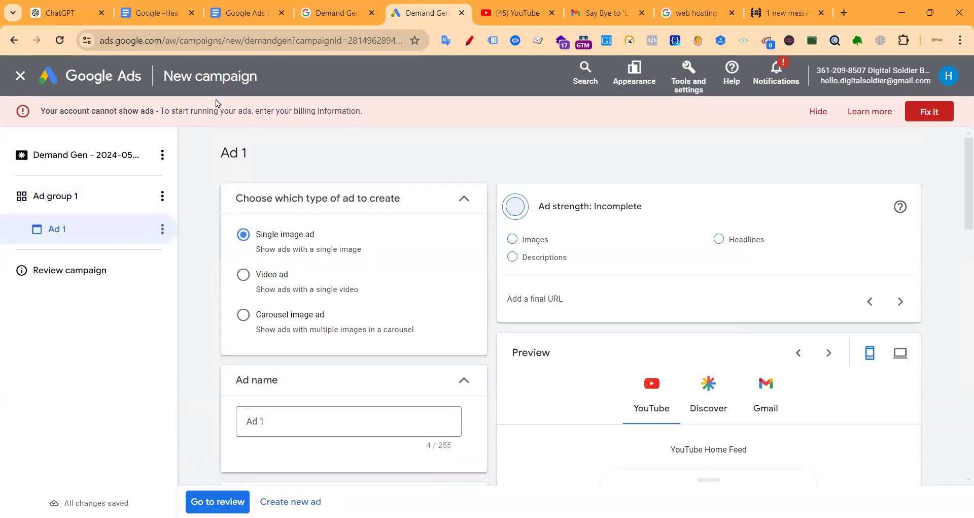
Step: Switch to the Google Ads Demand Gen document, review the three ad types listed, and return to Google Ads
click(245, 15)
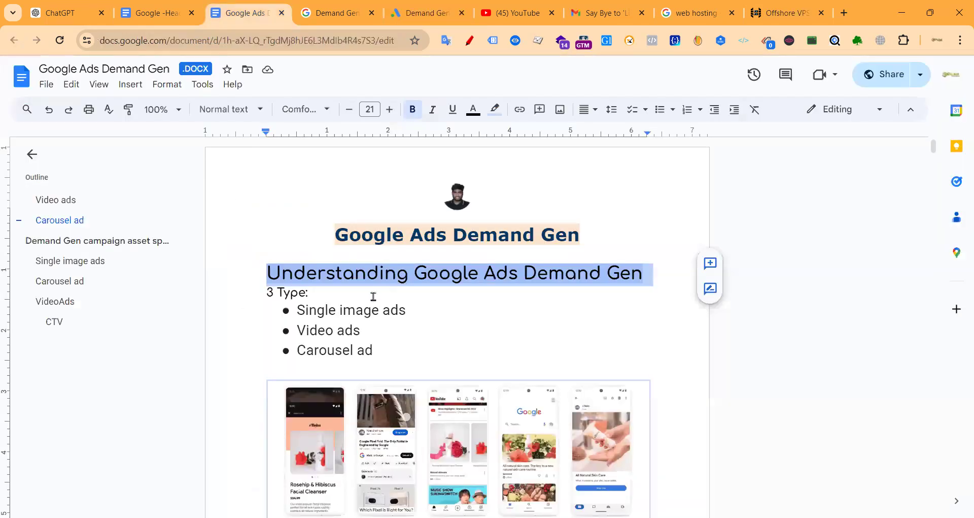
scroll(373, 296, down, 3)
drag(295, 183, 378, 223)
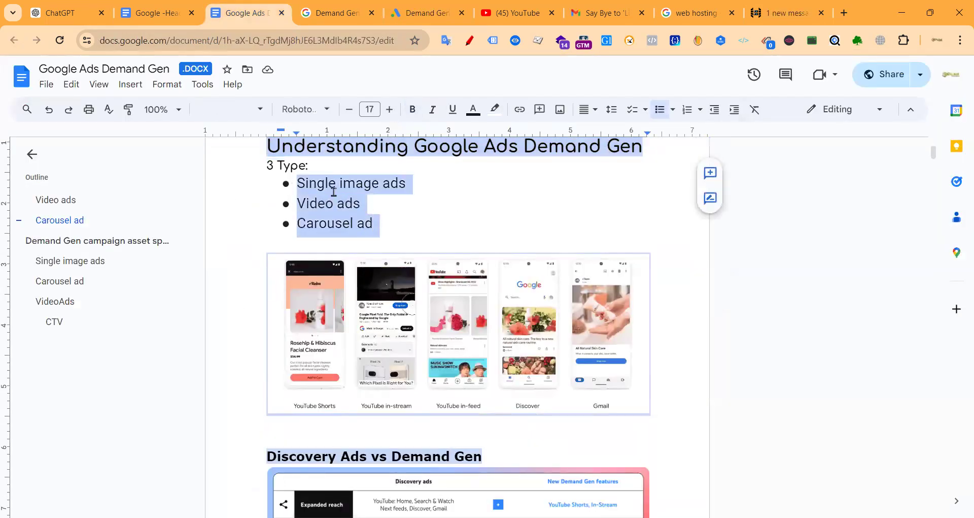
click(428, 13)
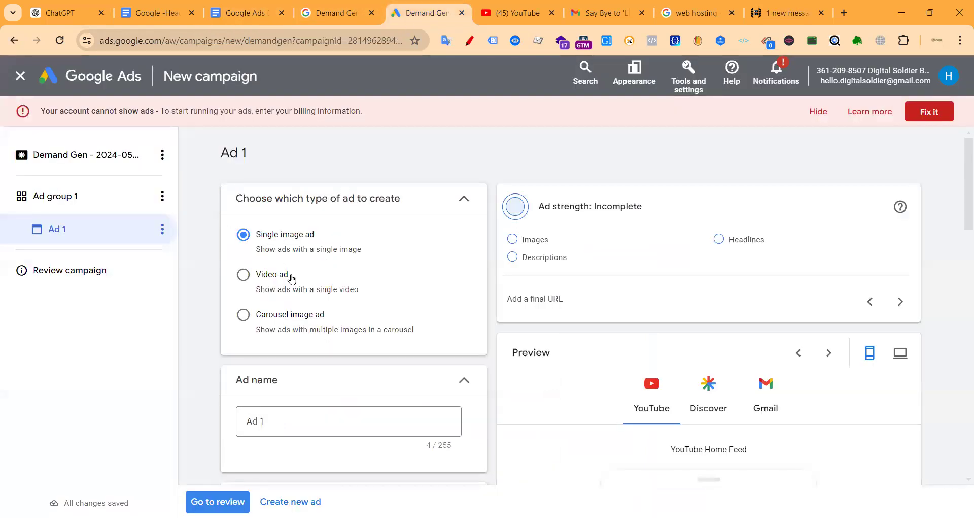
Step: Choose Single image ad as the type of ad to create
triple_click(332, 321)
click(206, 254)
scroll(305, 323, down, 5)
scroll(305, 324, up, 5)
click(245, 234)
scroll(389, 227, down, 4)
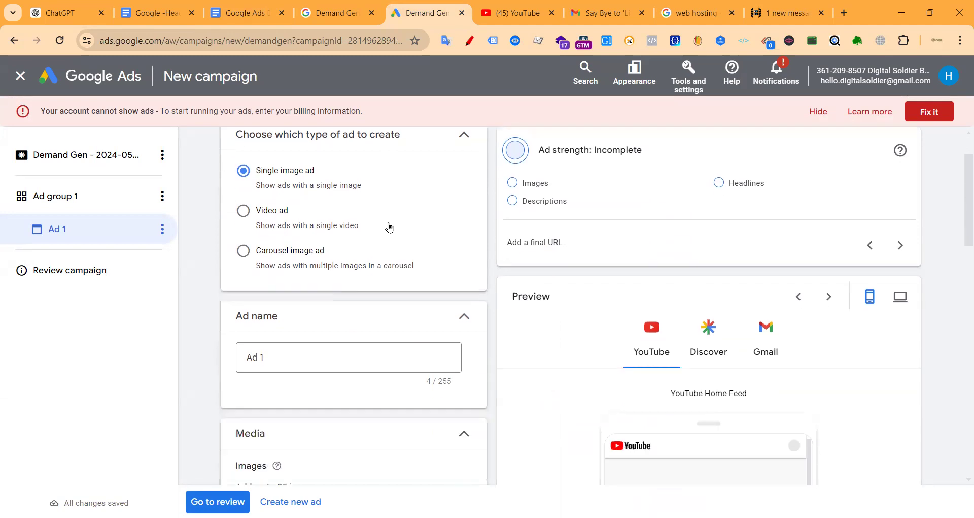
Step: Rename the ad as "Single image ad 1"
click(301, 226)
drag(281, 235, 211, 239)
scroll(309, 226, up, 3)
triple_click(327, 239)
key(ctrl+c)
triple_click(273, 425)
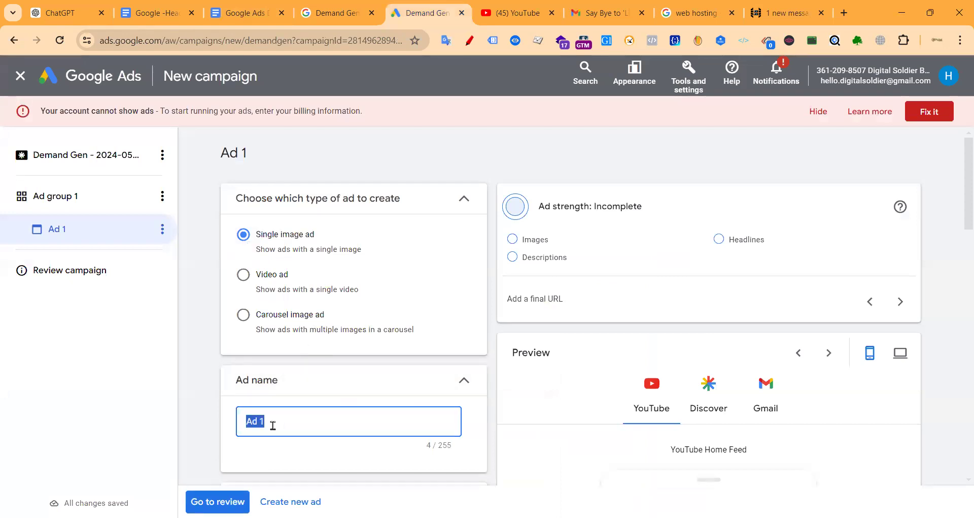
key(ctrl+v)
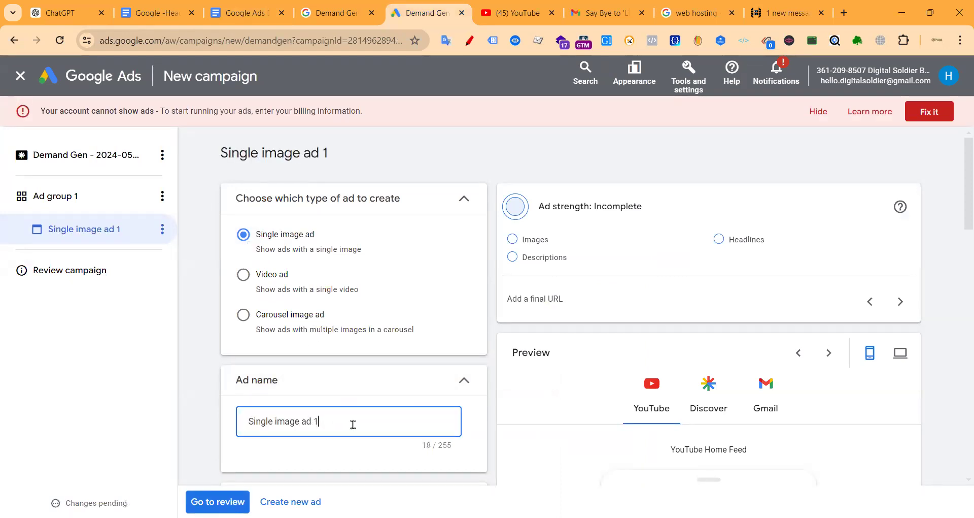
Step: Hide the account's billing alert and examine the image requirements in the ad's Media section
scroll(350, 406, down, 4)
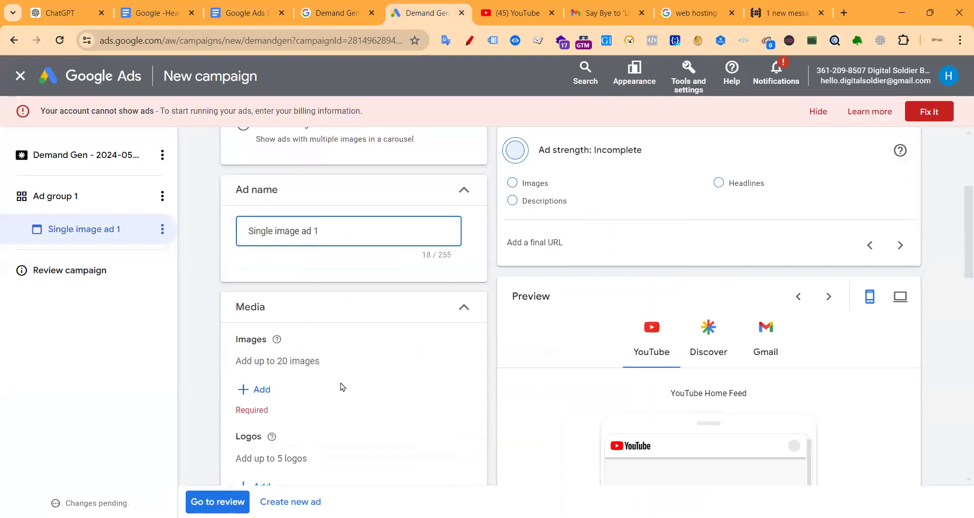
scroll(388, 358, up, 4)
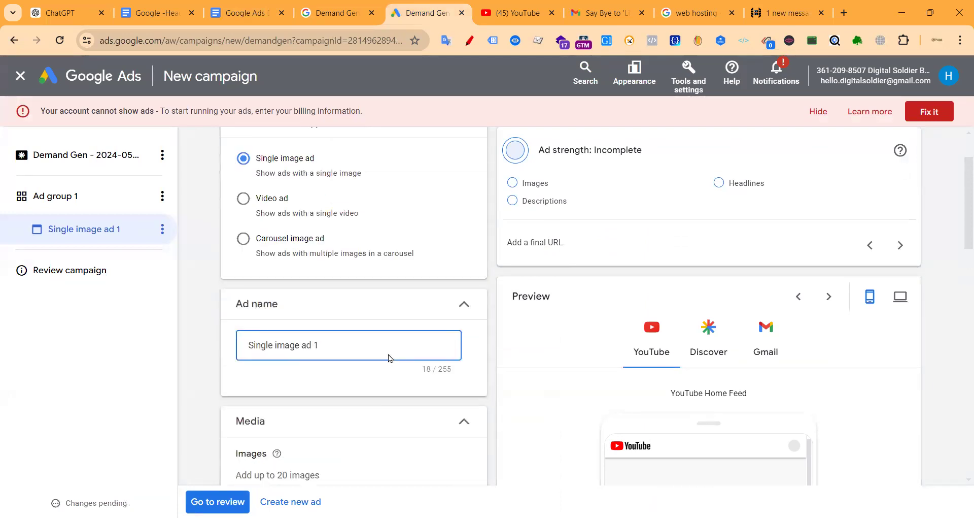
click(817, 112)
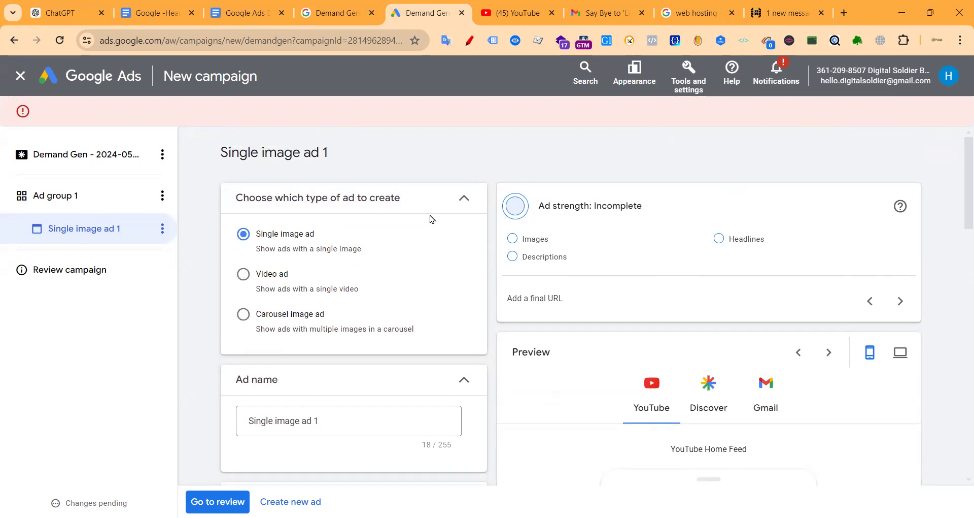
scroll(302, 252, down, 6)
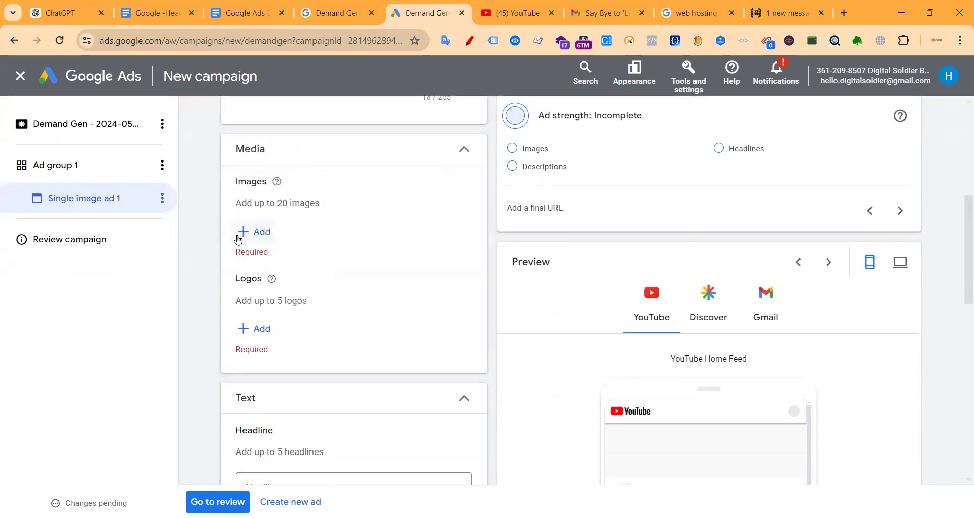
triple_click(308, 201)
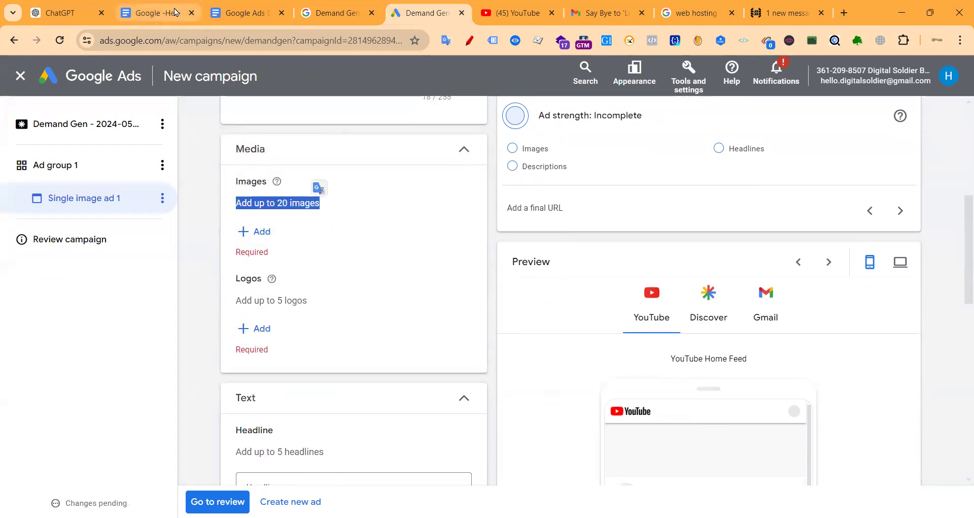
Step: Look up the single image ad placements and asset specifications in the Google Ads Demand Gen document and the Demand Gen web page
click(227, 19)
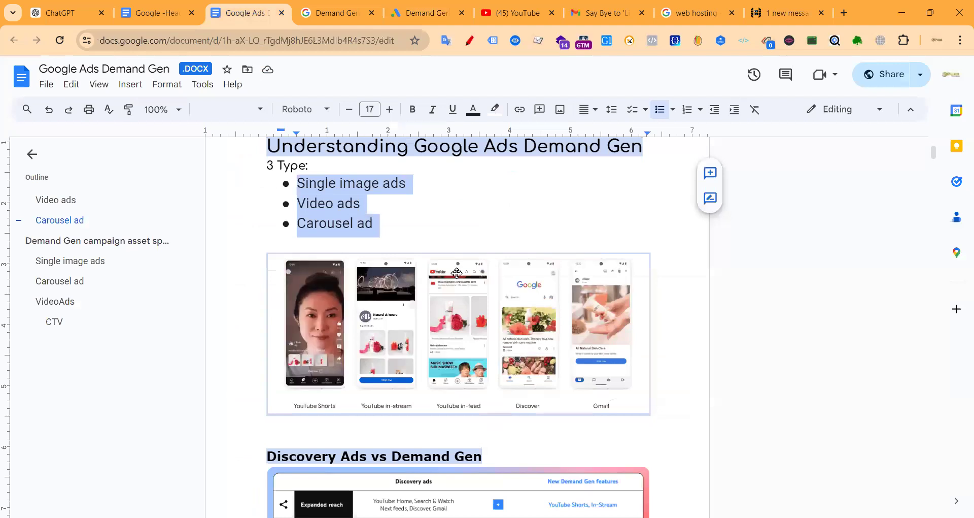
scroll(370, 275, down, 15)
scroll(371, 275, down, 5)
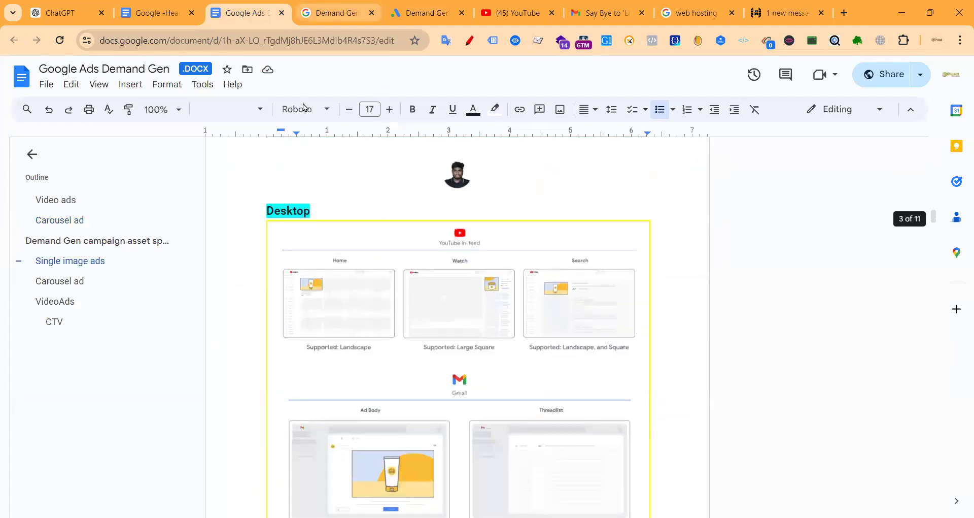
click(336, 12)
scroll(164, 308, down, 4)
scroll(164, 308, up, 4)
drag(142, 171, 296, 409)
click(244, 11)
scroll(355, 262, down, 12)
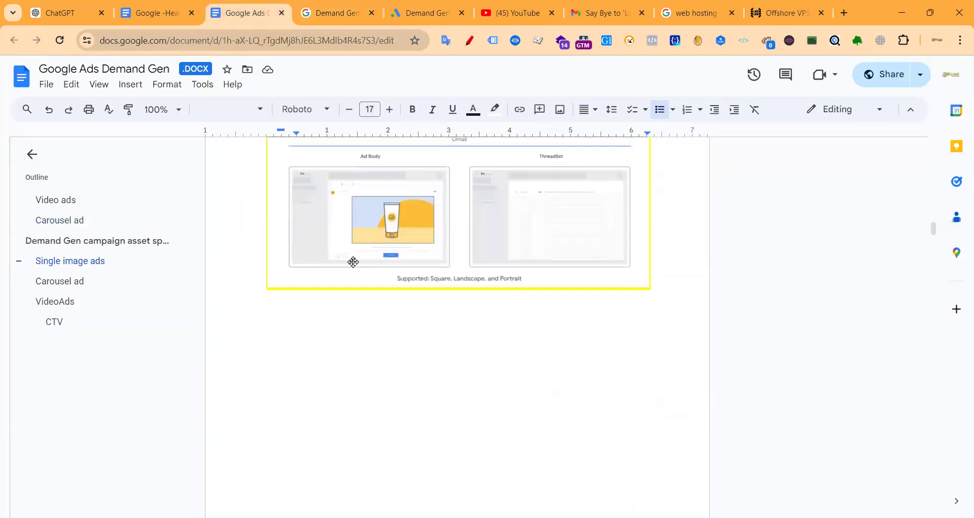
scroll(355, 259, up, 3)
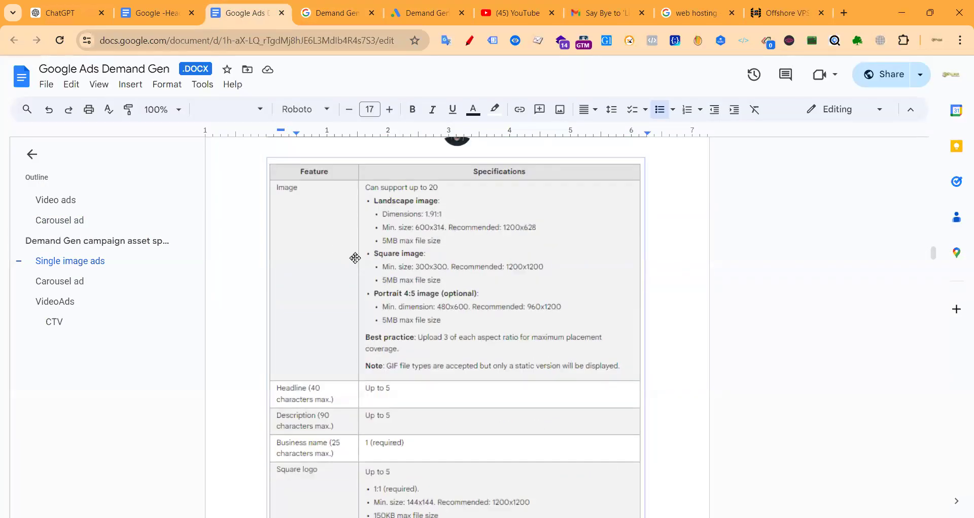
scroll(378, 387, up, 4)
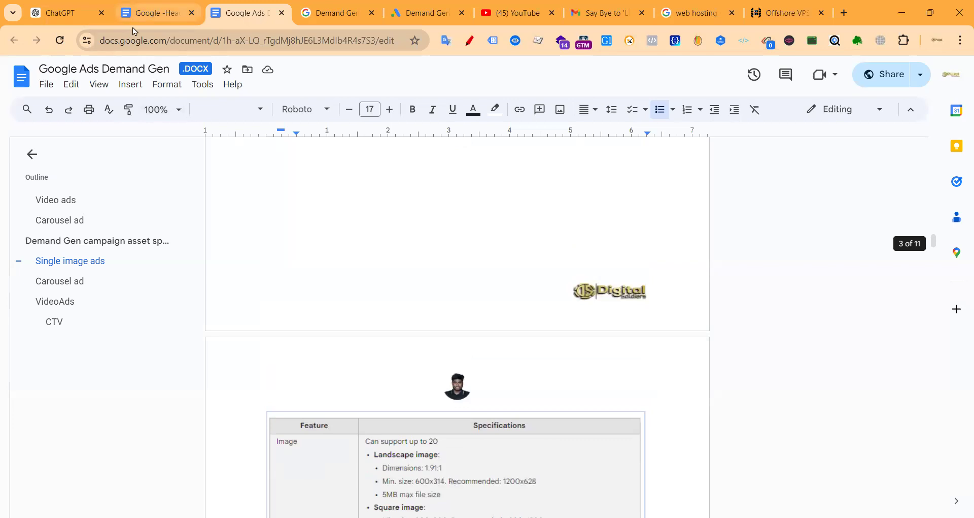
Step: Review the supported placements and the landscape, square and portrait image specifications on the Google Ads Help page
click(152, 13)
click(331, 13)
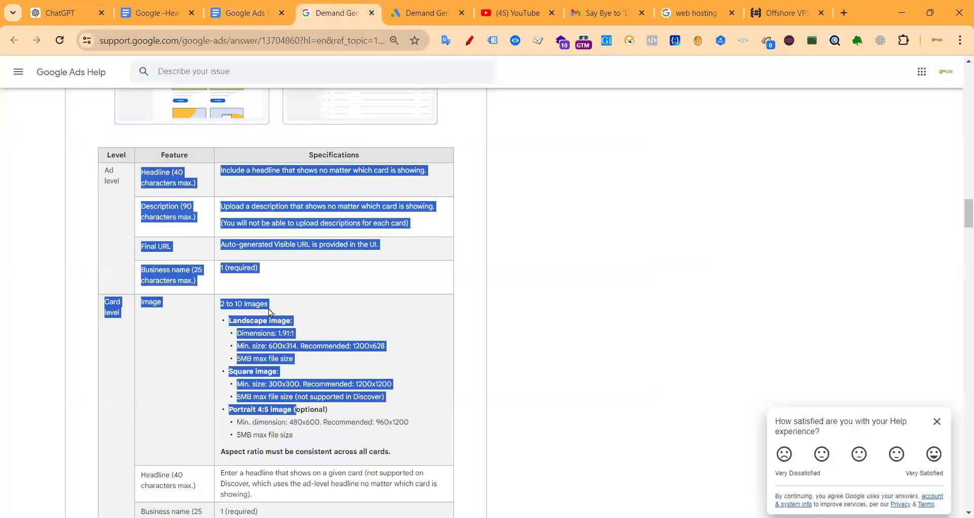
scroll(242, 302, up, 10)
scroll(241, 302, up, 15)
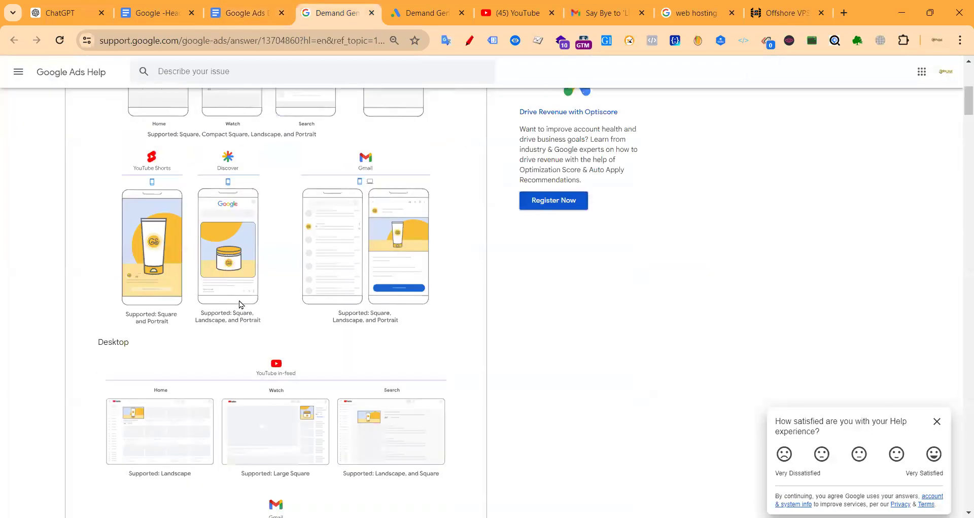
drag(123, 265, 224, 311)
scroll(169, 322, down, 15)
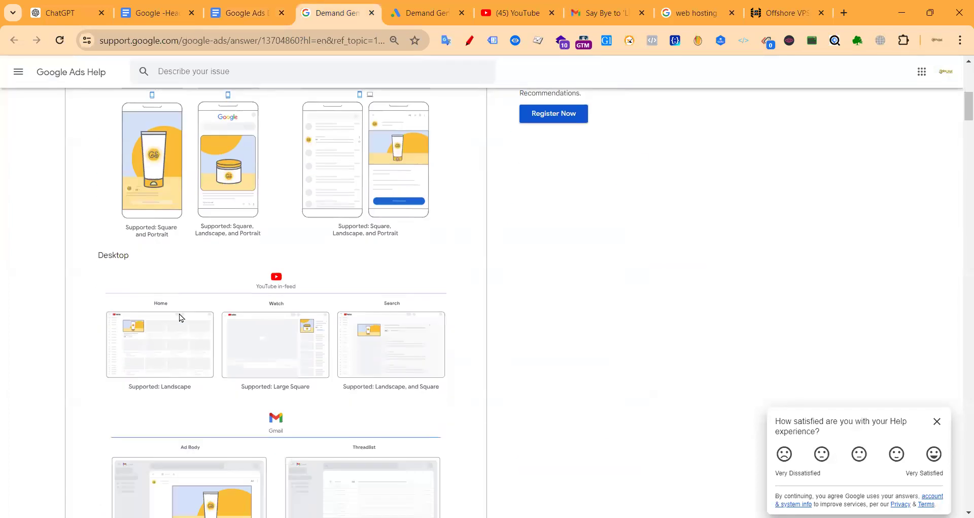
drag(190, 142, 211, 249)
click(200, 158)
drag(199, 155, 269, 165)
drag(204, 166, 262, 318)
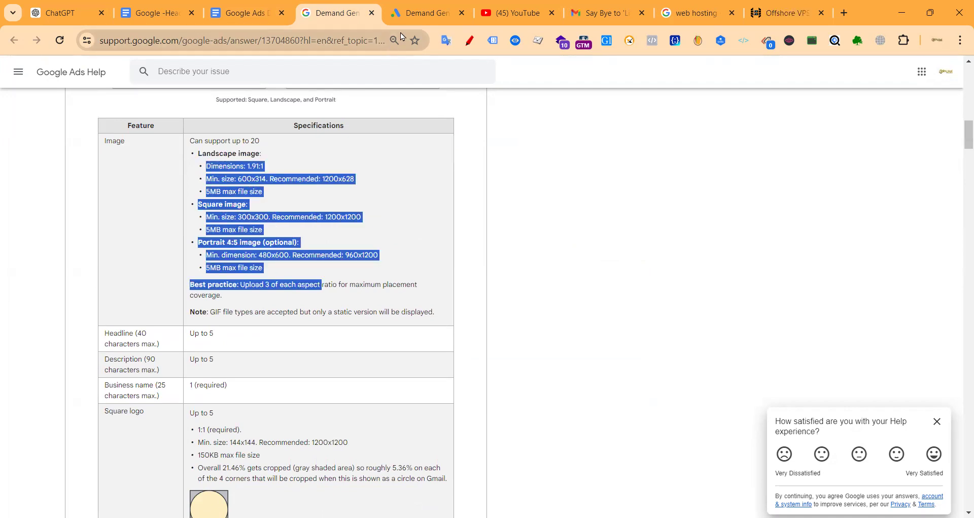
Step: Switch back to the Google Ads campaign and open the image picker for Single image ad 1
click(421, 12)
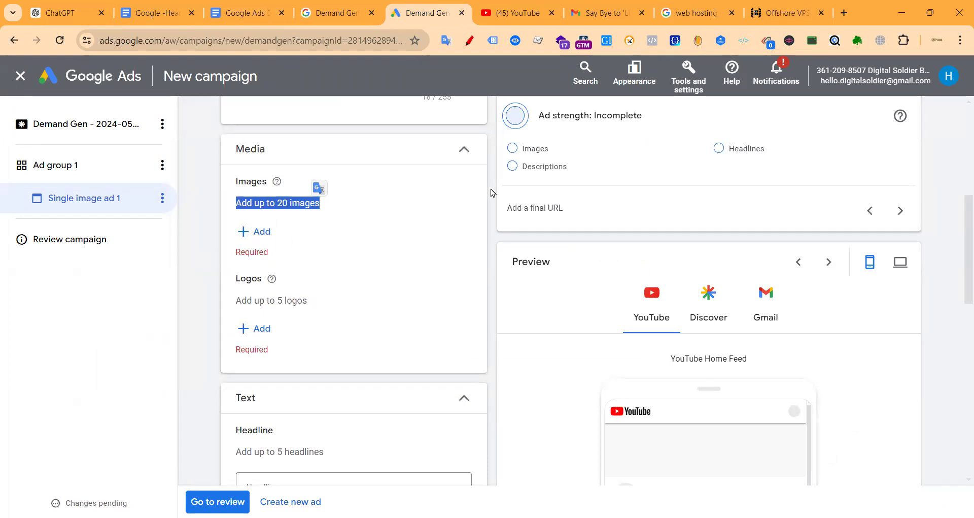
click(401, 199)
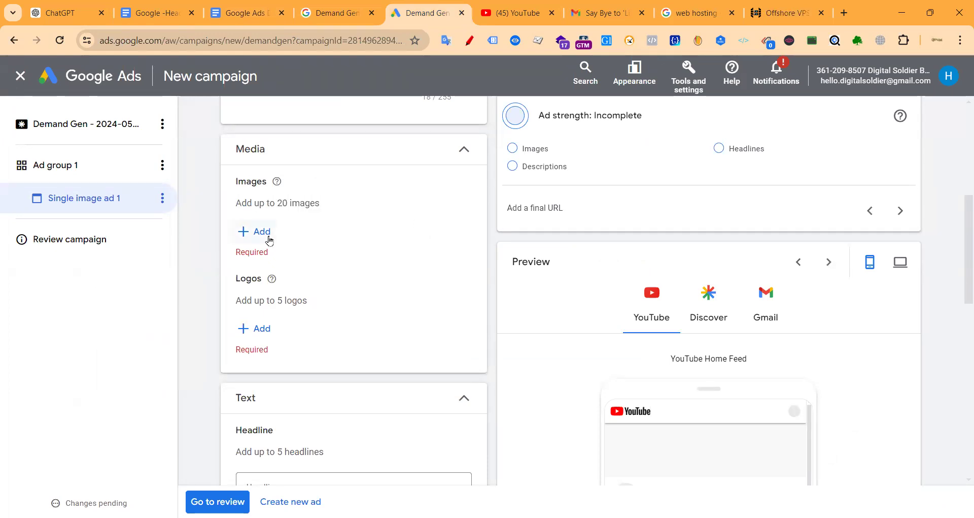
scroll(251, 229, up, 4)
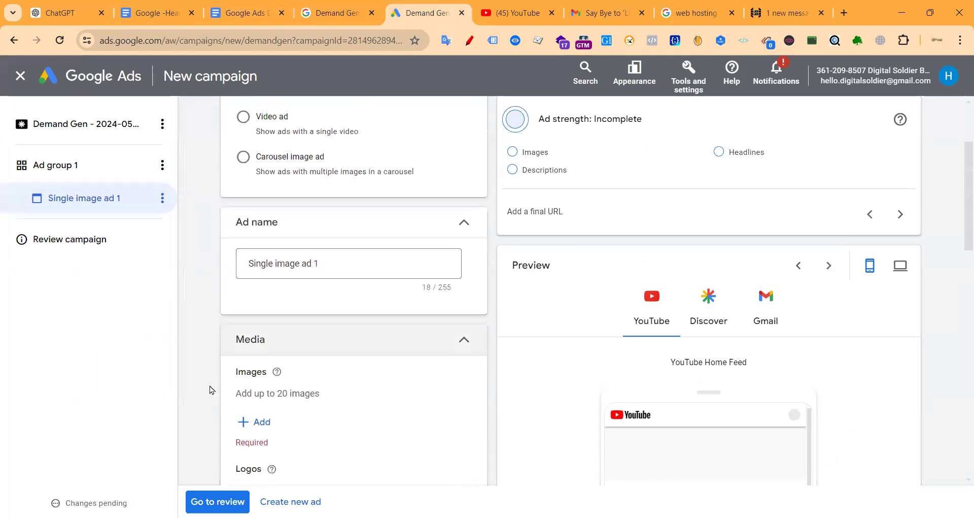
click(257, 419)
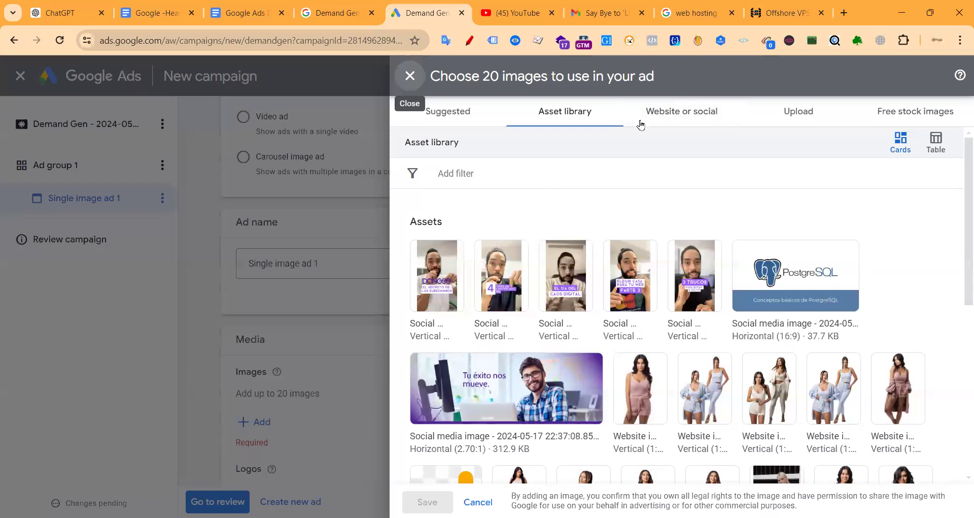
click(782, 11)
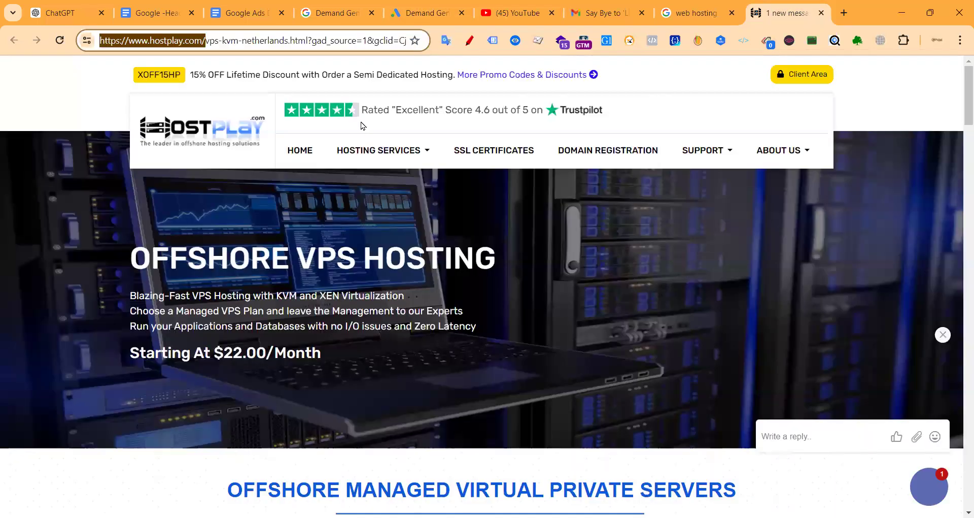
click(292, 45)
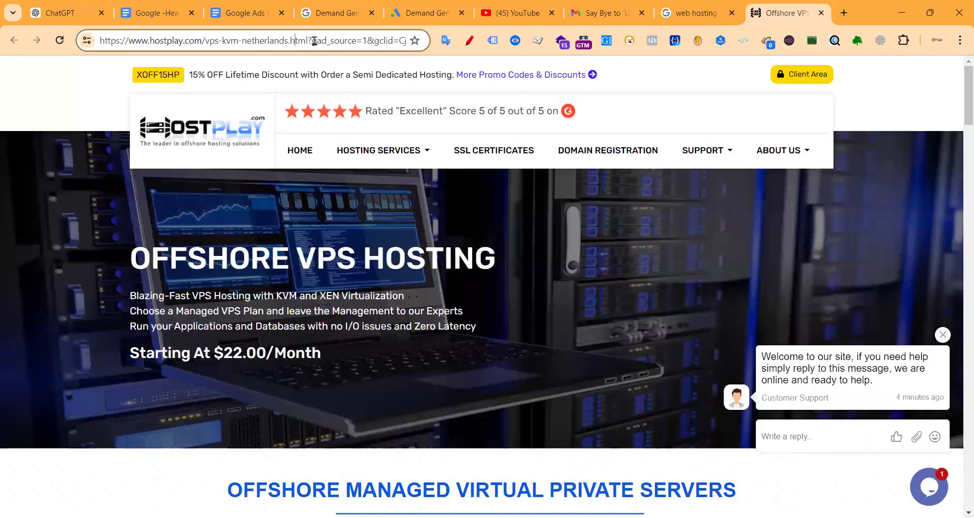
drag(312, 42, 60, 57)
key(ctrl+c)
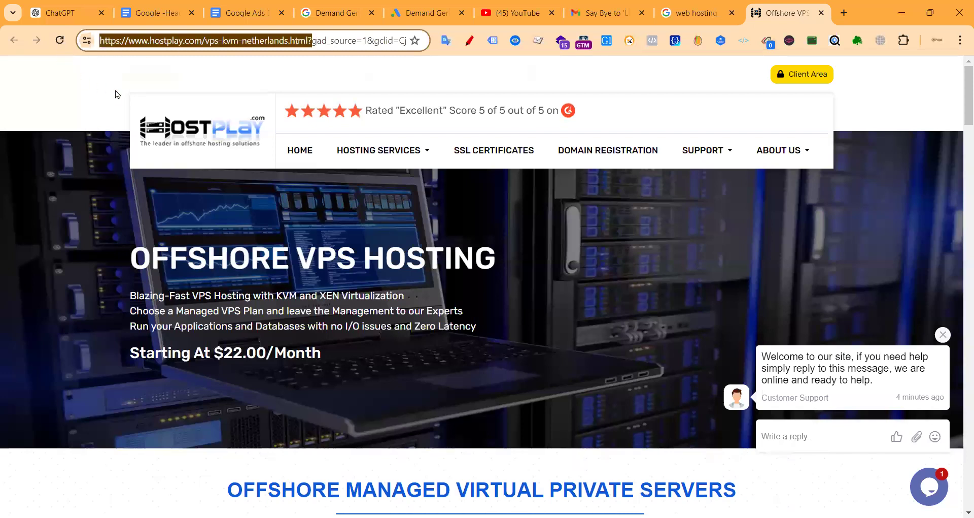
click(426, 13)
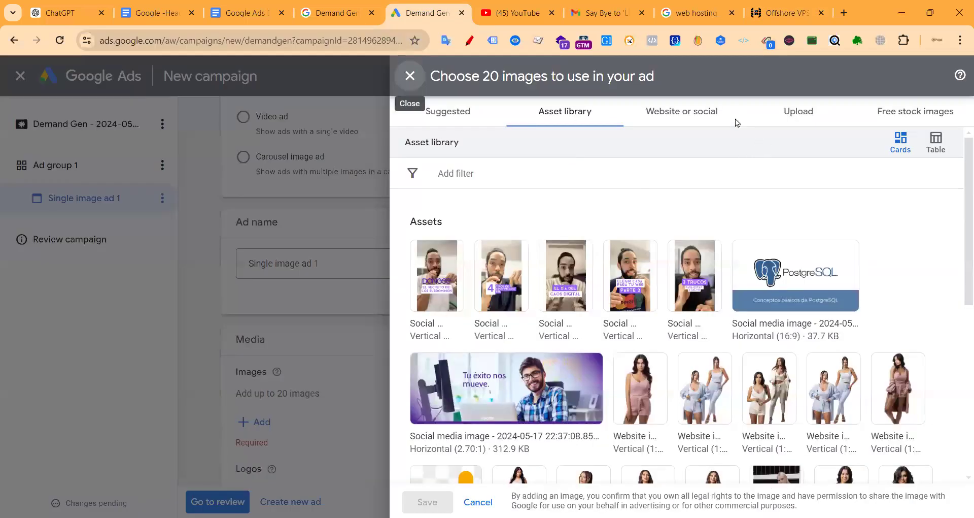
click(691, 116)
click(535, 185)
key(ctrl+v)
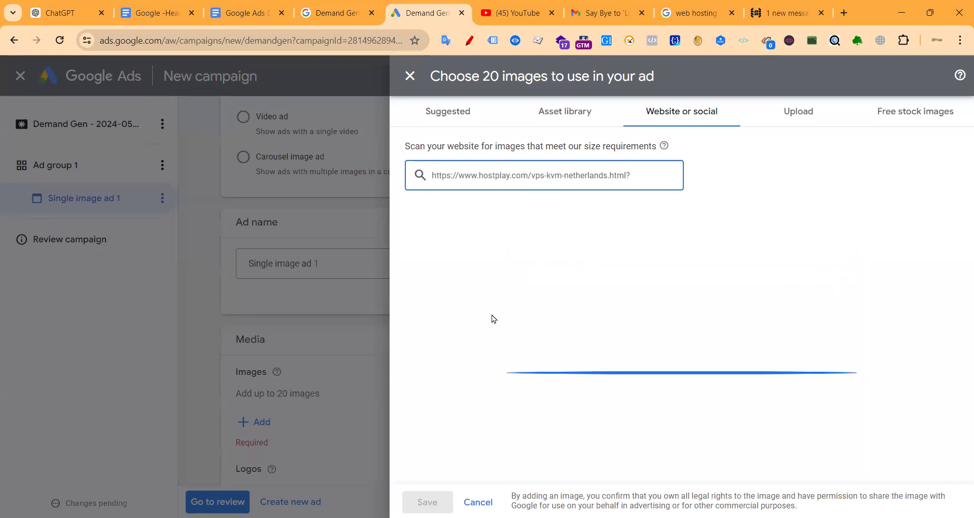
Step: Select the horizontal laptop and server-rack image found on the scanned Hostplay page for the ad
click(673, 18)
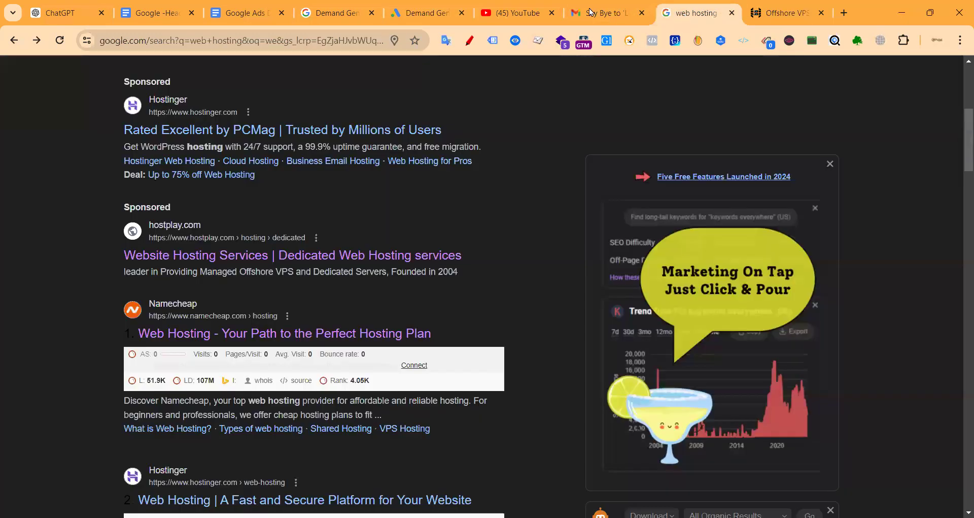
click(428, 14)
scroll(550, 317, down, 2)
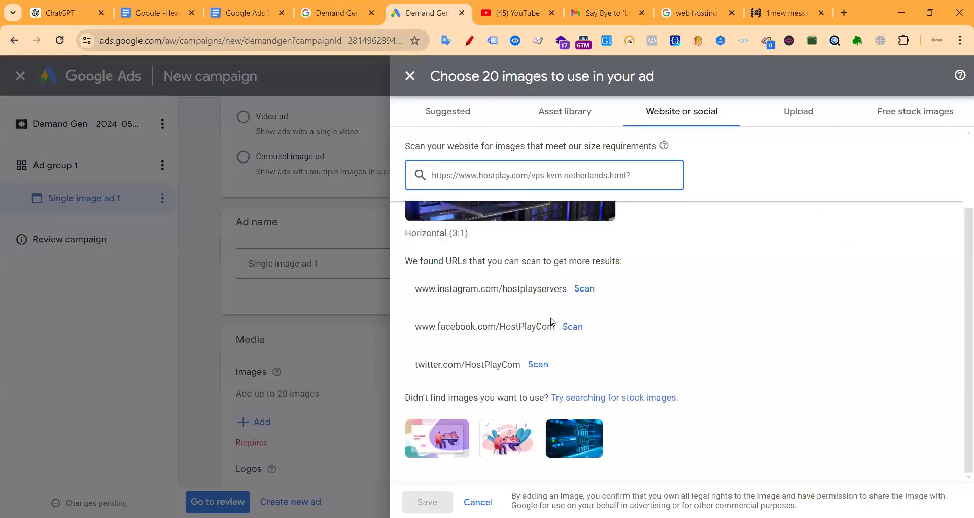
scroll(541, 334, up, 2)
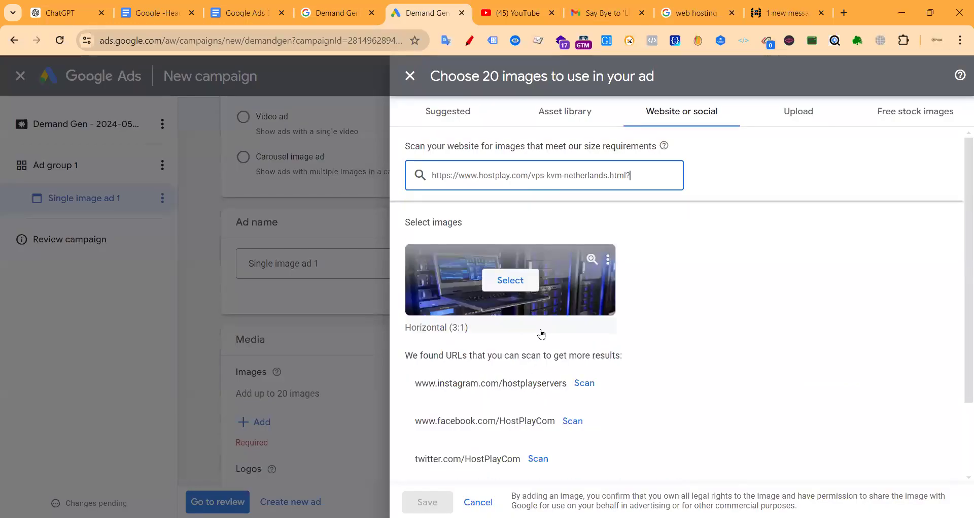
click(521, 284)
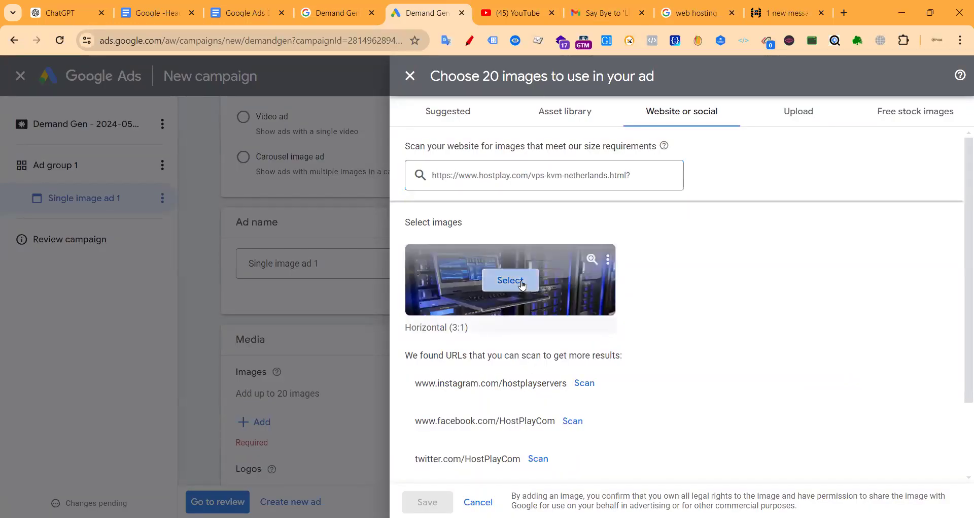
scroll(736, 297, down, 2)
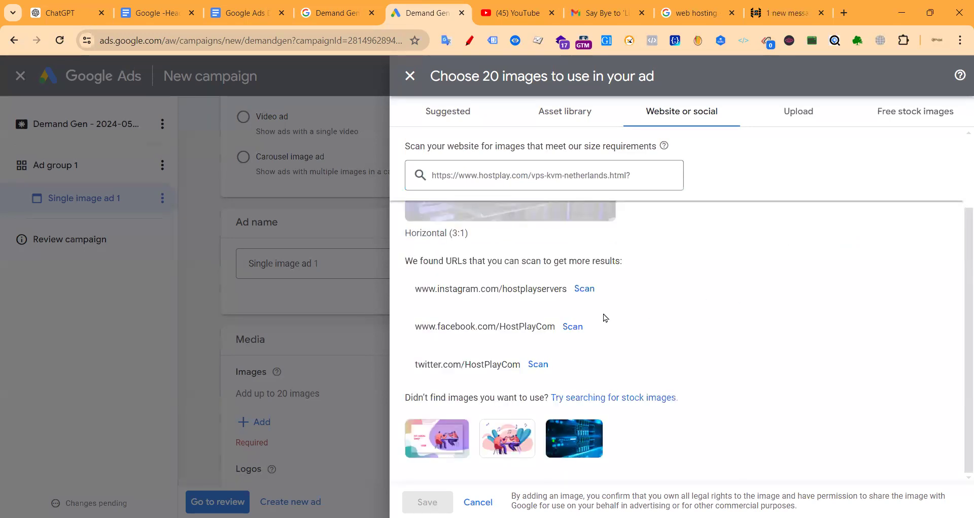
scroll(606, 317, up, 1)
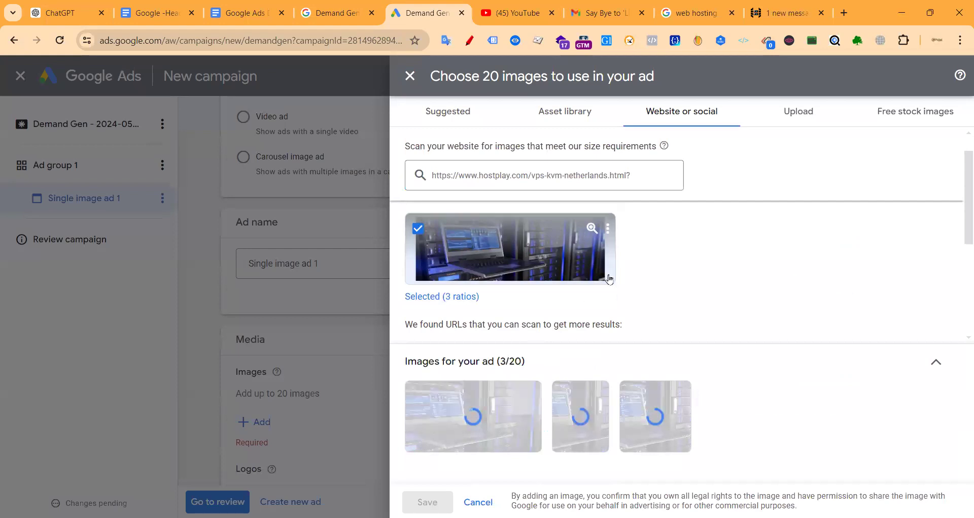
scroll(609, 278, down, 3)
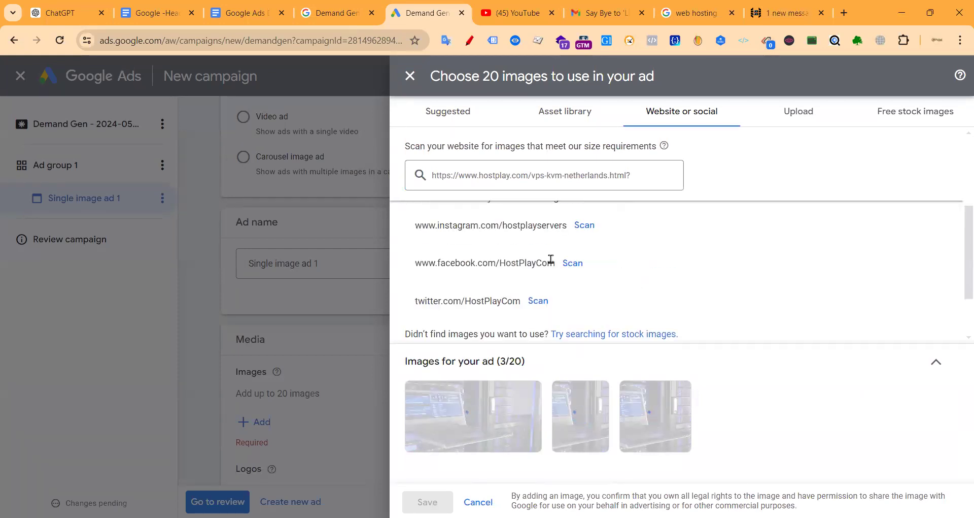
Step: Scan Hostplay's suggested Instagram, Facebook and Twitter pages for more images
click(583, 227)
click(572, 261)
click(538, 299)
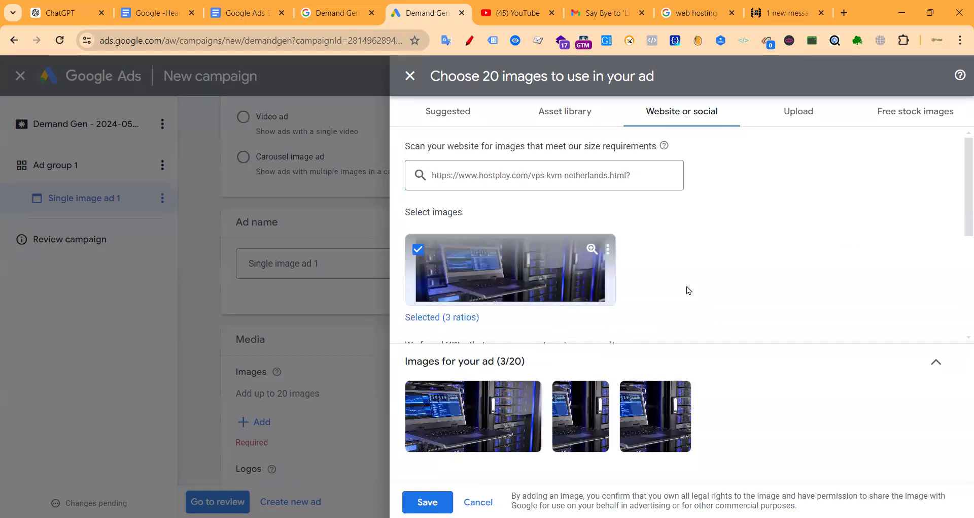
Step: Add the blue "Your Business", "Leave the Hosting to Hostplay" and "Best Services at Hostplay" square images from the Facebook scan results
scroll(658, 280, down, 5)
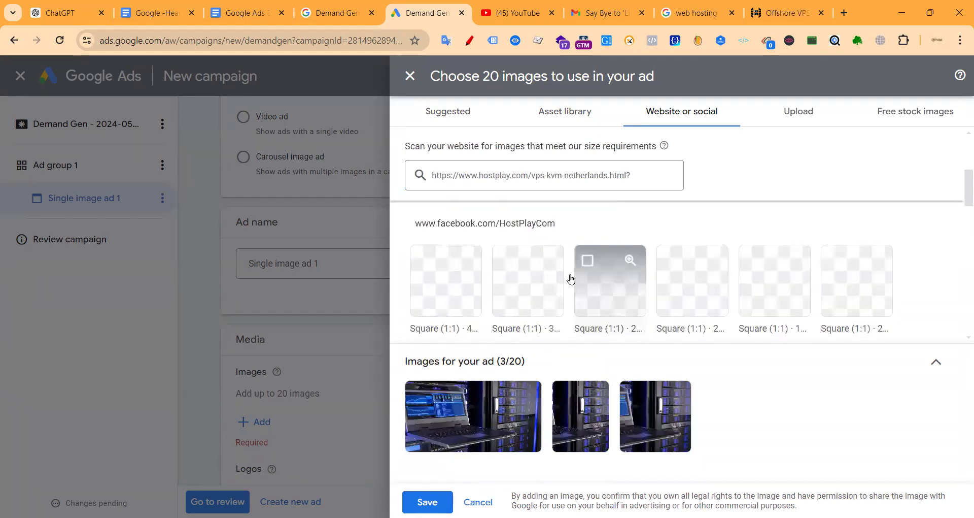
scroll(528, 268, up, 3)
scroll(674, 239, up, 1)
scroll(592, 271, down, 4)
scroll(557, 272, up, 1)
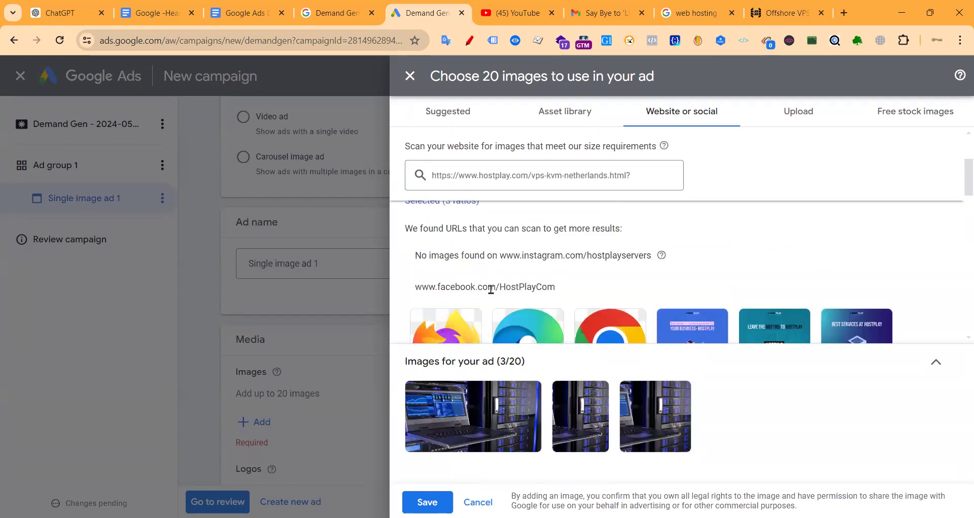
scroll(675, 266, down, 1)
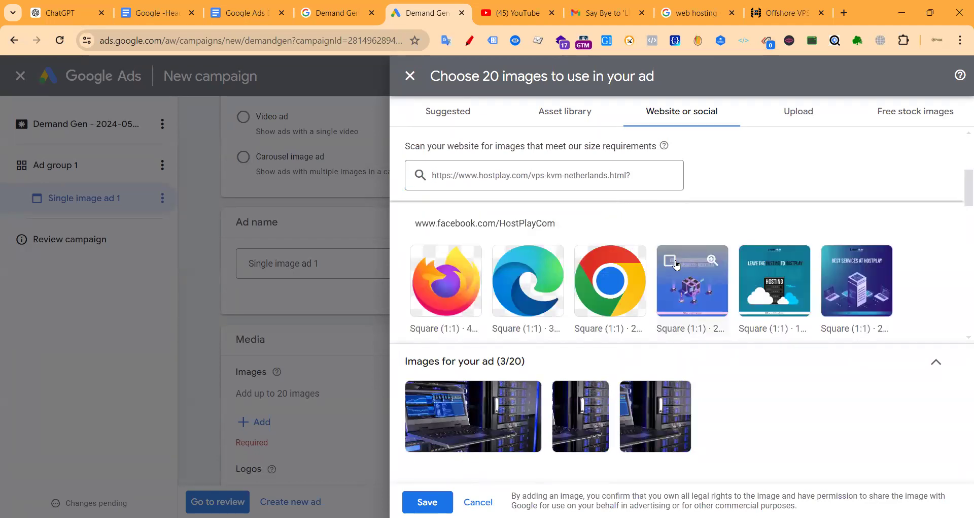
click(744, 265)
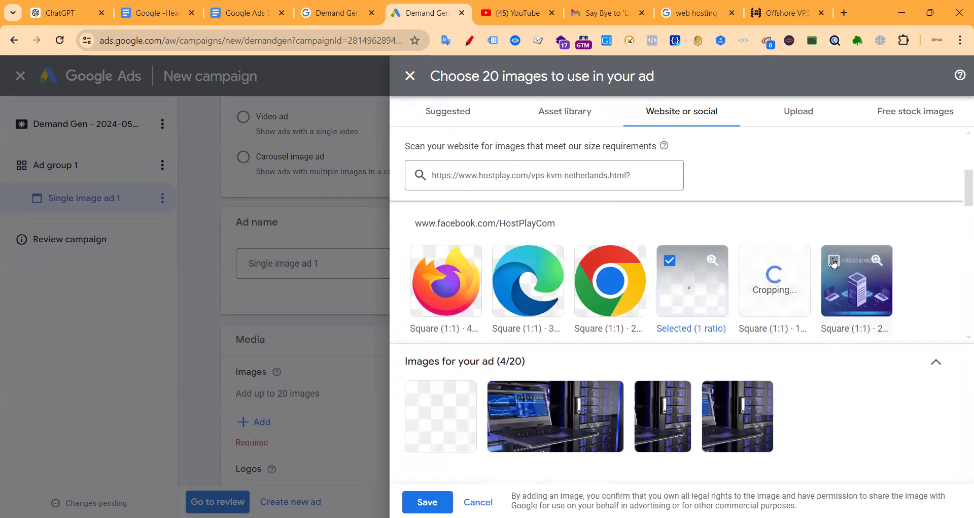
click(824, 256)
Step: Add the Web Assurance, Free Migration Assistance, Offshore Windows VPS Hosting, secured services and Linux Server square images from the Facebook results
scroll(825, 256, down, 1)
scroll(825, 256, down, 1)
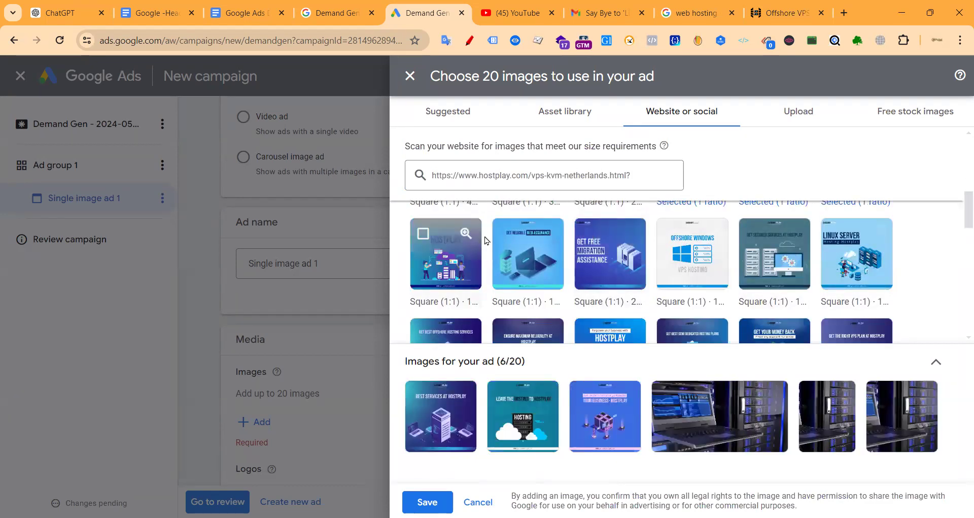
click(505, 234)
click(587, 234)
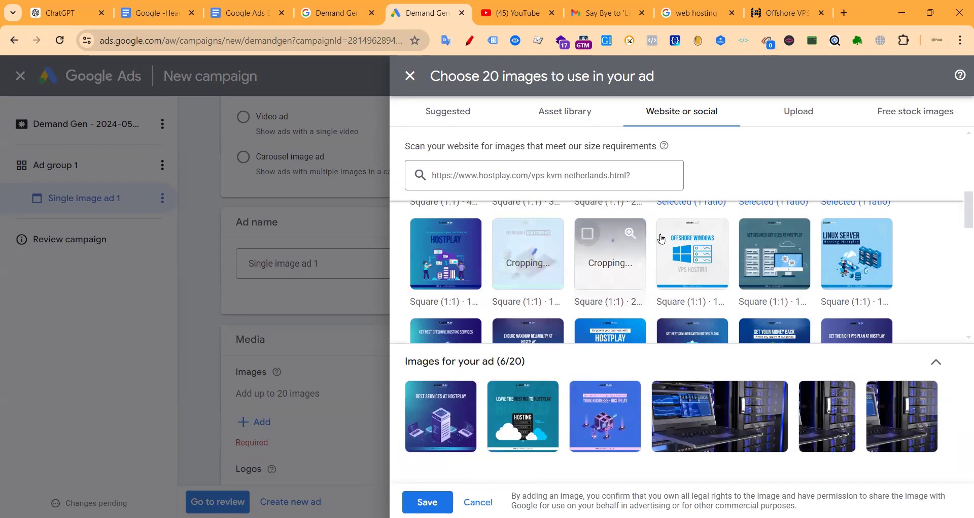
click(675, 242)
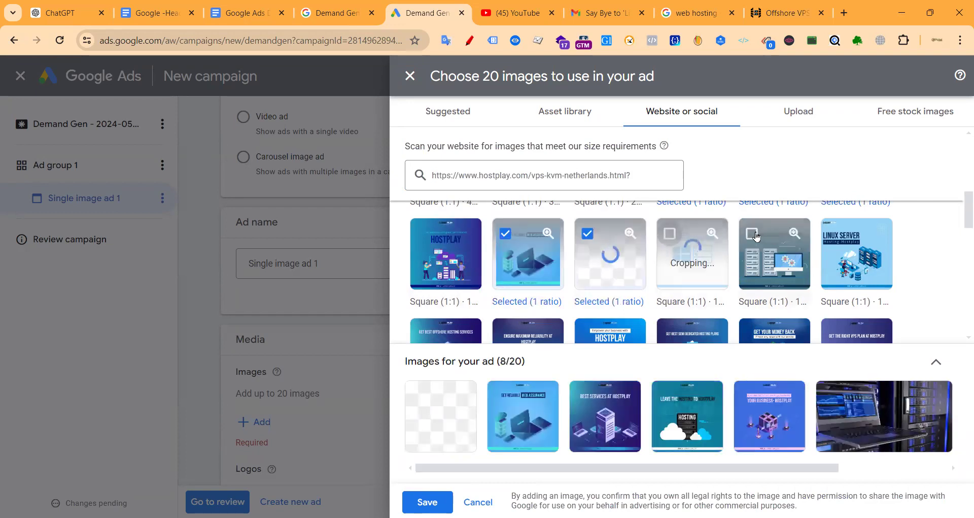
click(752, 234)
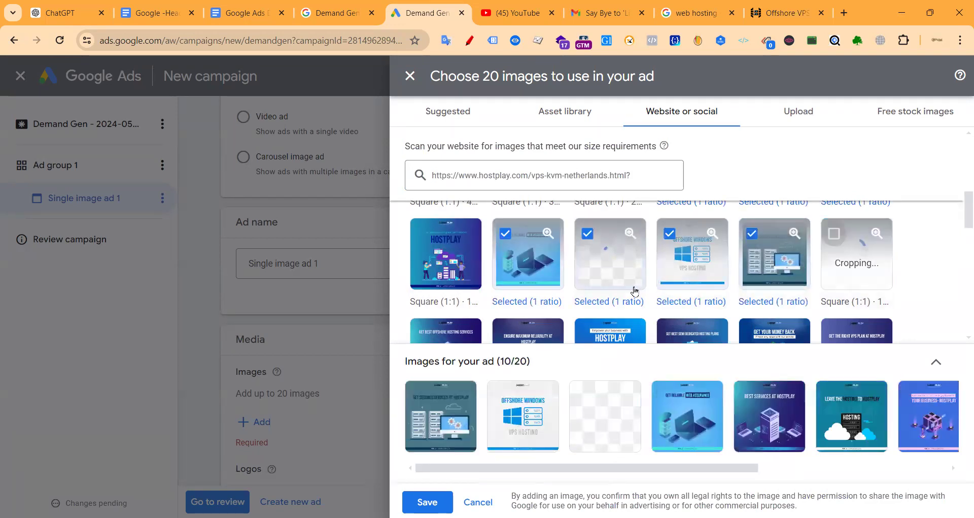
Step: Add the "Experience", "Offshore VPS Hosting" and "Experience the Power of Reliability" square images plus the horizontal Offshore VPS Hosting website screenshot
scroll(608, 279, down, 2)
click(604, 312)
click(771, 312)
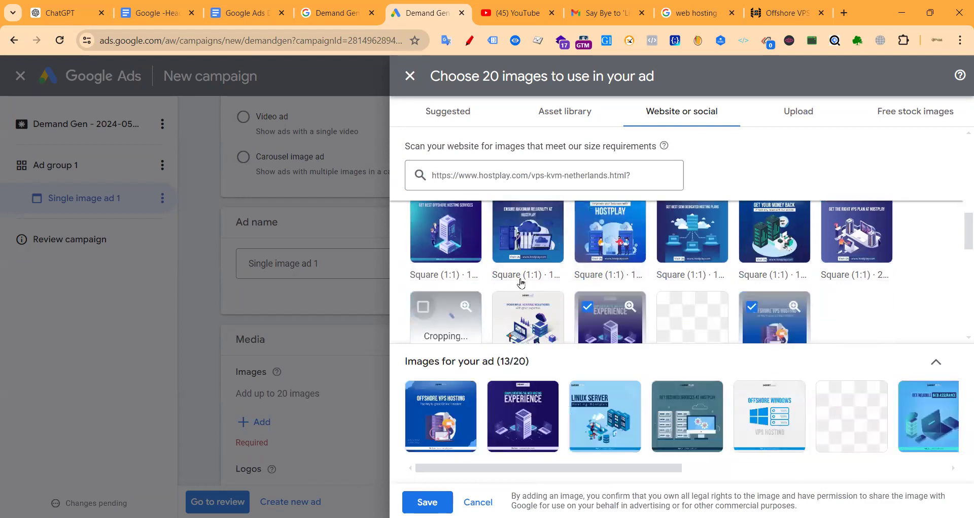
scroll(524, 323, down, 5)
click(524, 323)
scroll(457, 284, up, 3)
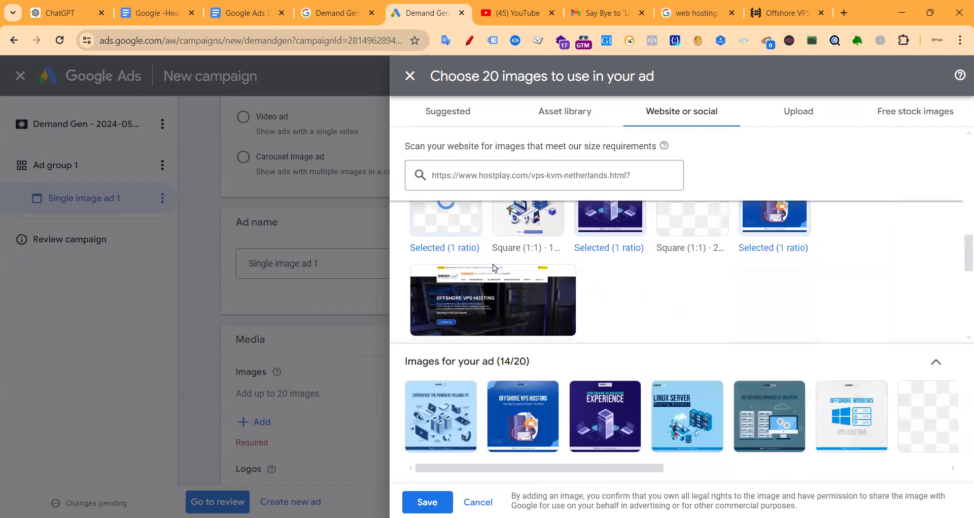
click(423, 279)
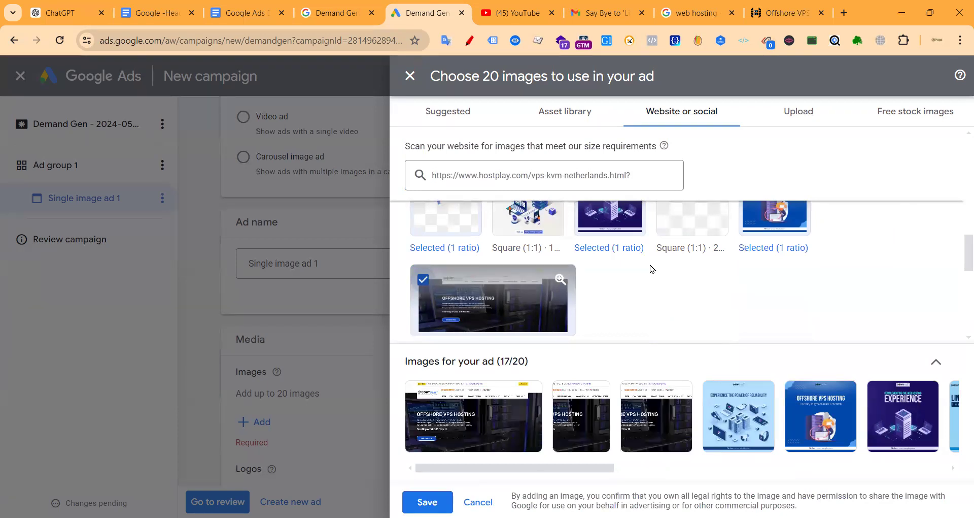
Step: Fill the remaining image slots with the "Get Your Money Back", VPS plan and "Ensure Maximum Reliability at Hostplay" square images
scroll(652, 268, up, 5)
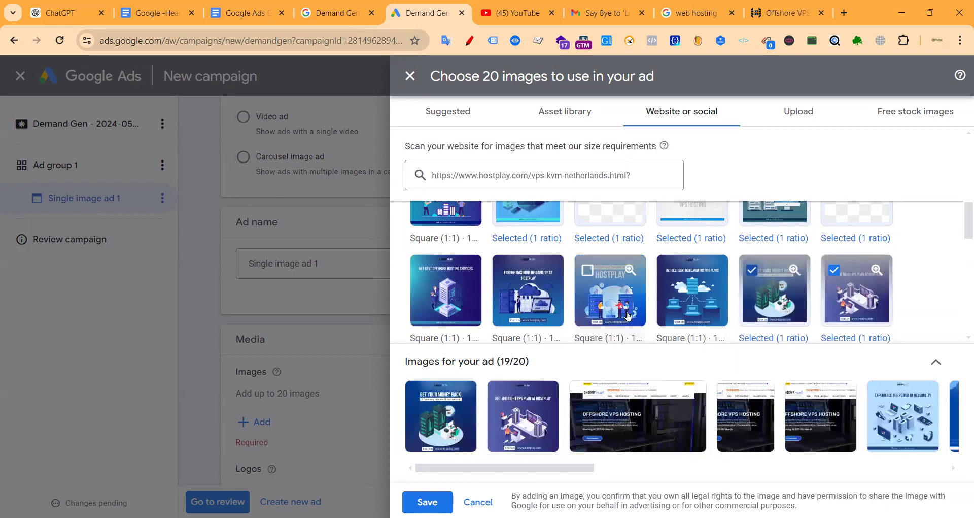
scroll(535, 340, down, 5)
scroll(622, 278, up, 5)
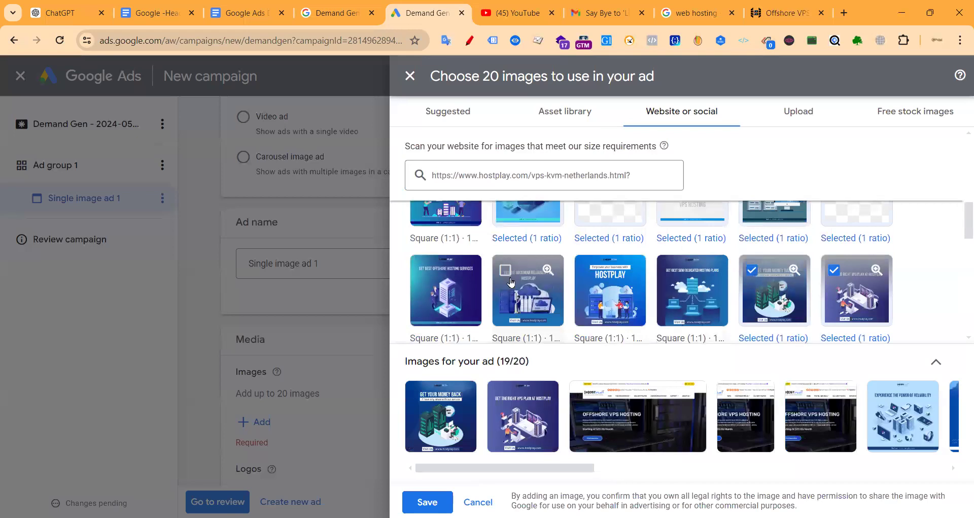
click(511, 282)
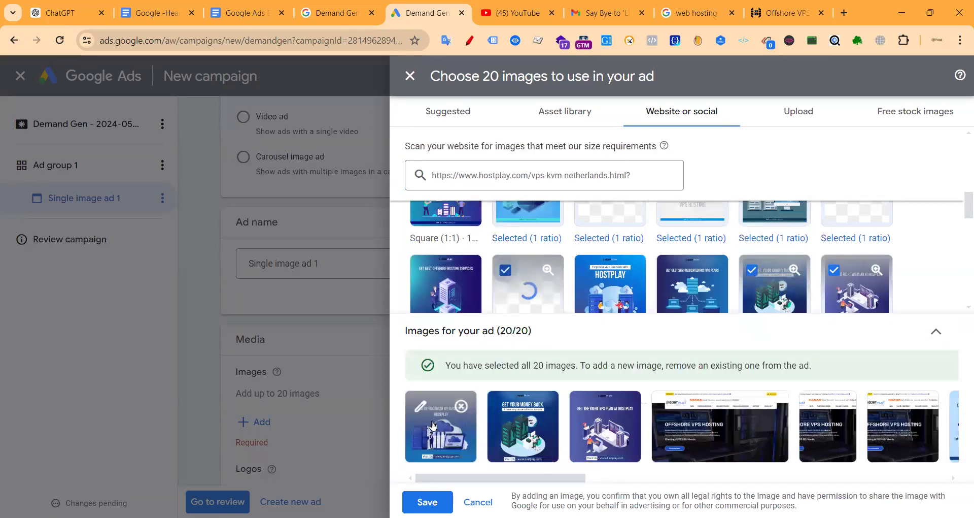
Step: Save the 20 selected images to the single image ad
click(426, 502)
scroll(321, 374, down, 2)
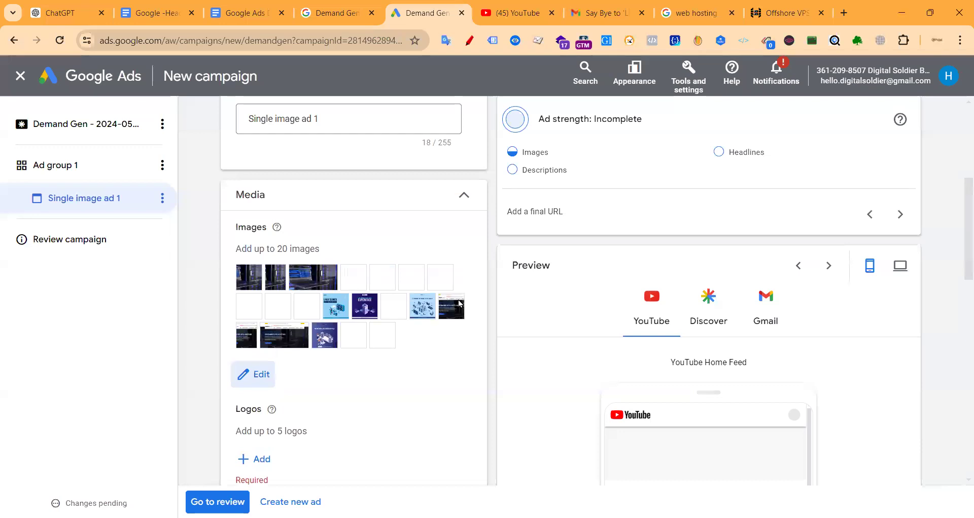
scroll(308, 262, down, 5)
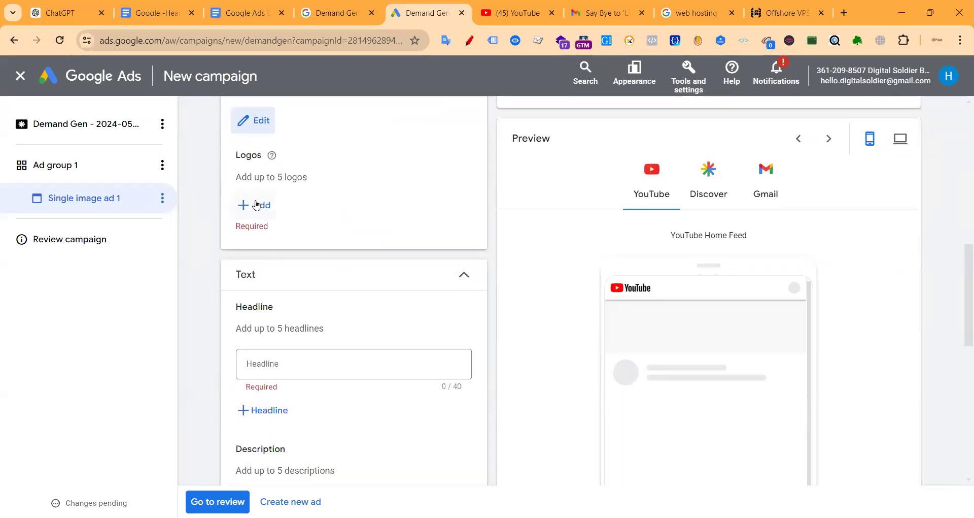
drag(242, 178, 298, 179)
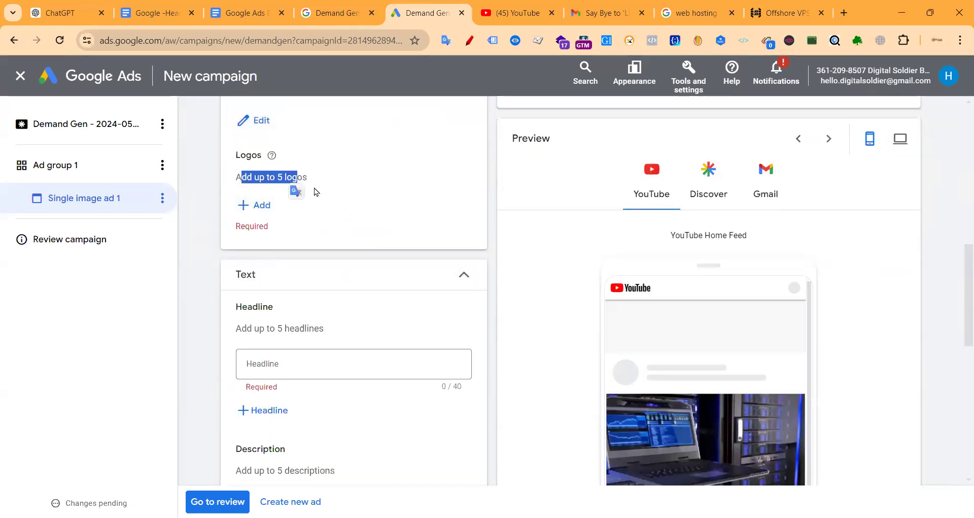
click(260, 209)
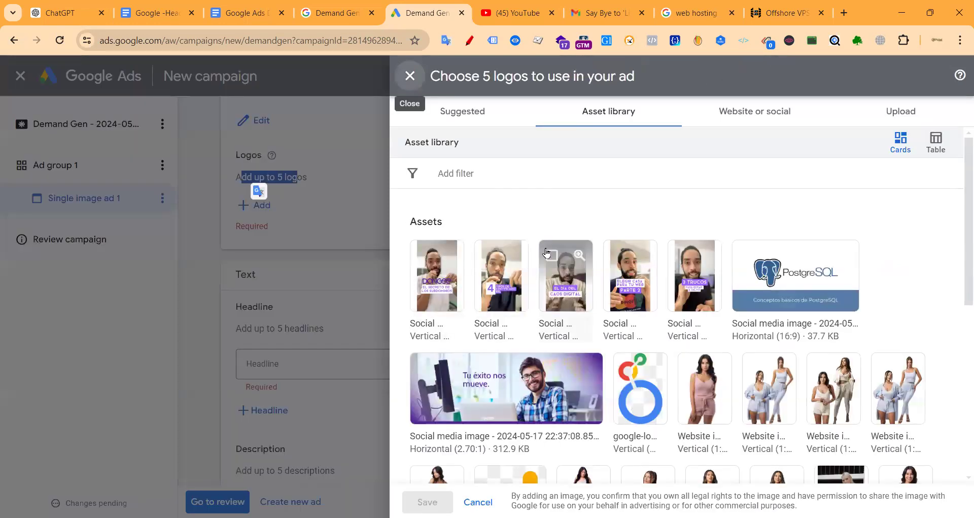
click(627, 370)
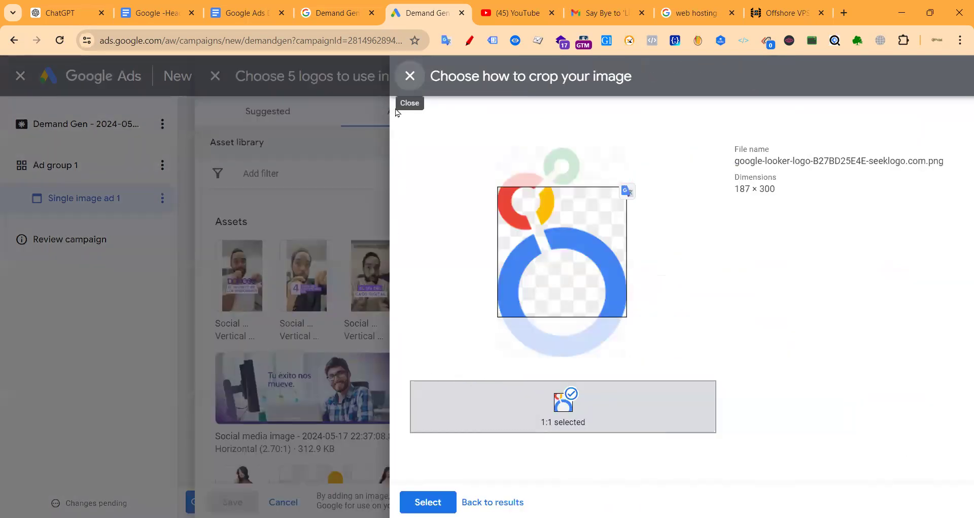
click(410, 75)
click(727, 114)
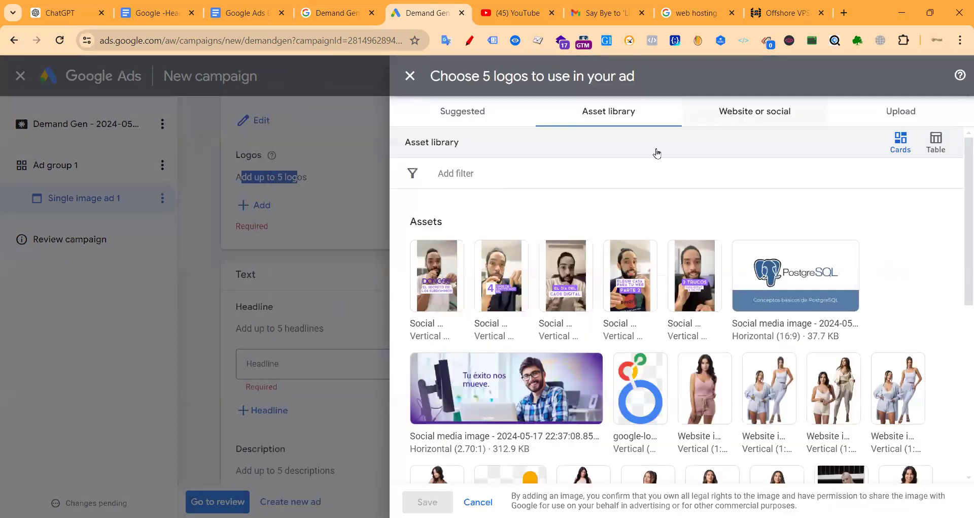
text(https://www.hostplay.com/vps-kvm-netherlands.html?)
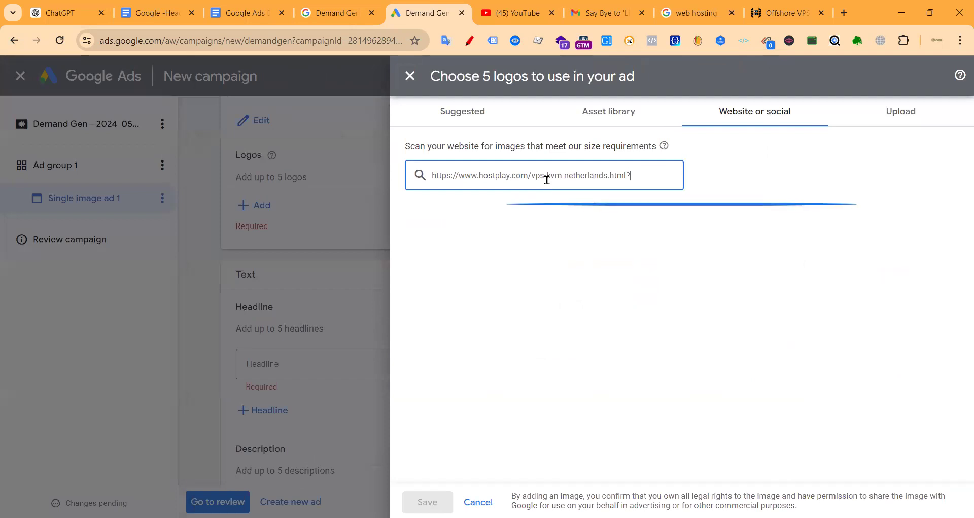
click(584, 280)
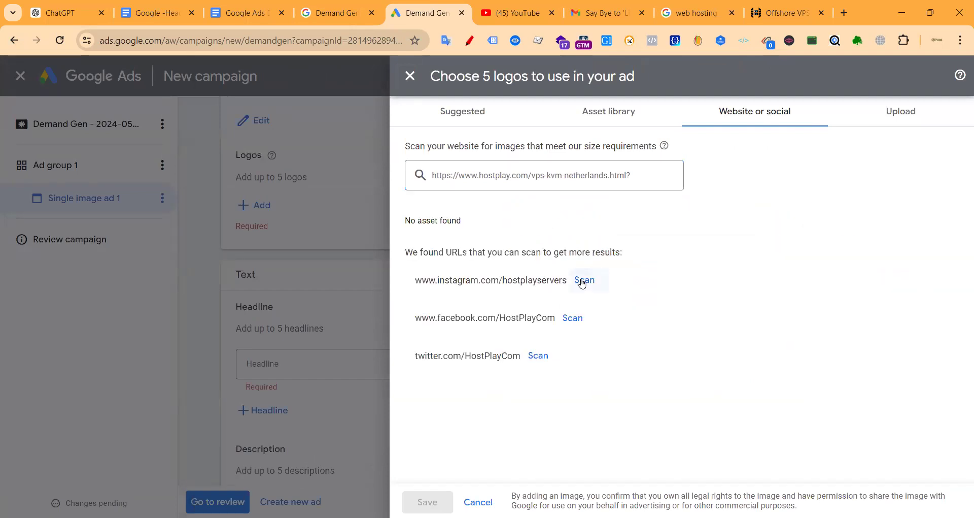
click(572, 311)
click(538, 349)
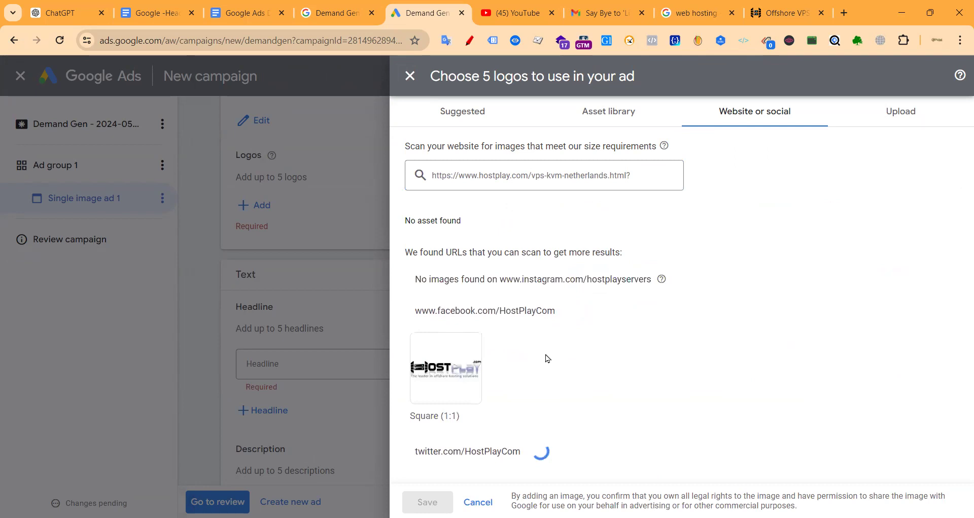
Step: Add the square Hostplay logos from the Facebook and Twitter scan results and save them to the ad
click(468, 349)
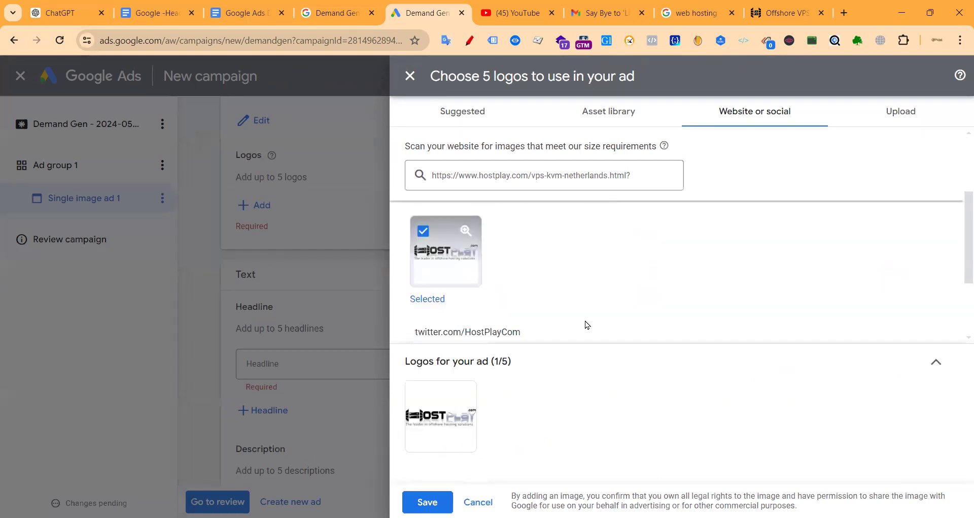
scroll(495, 314, down, 2)
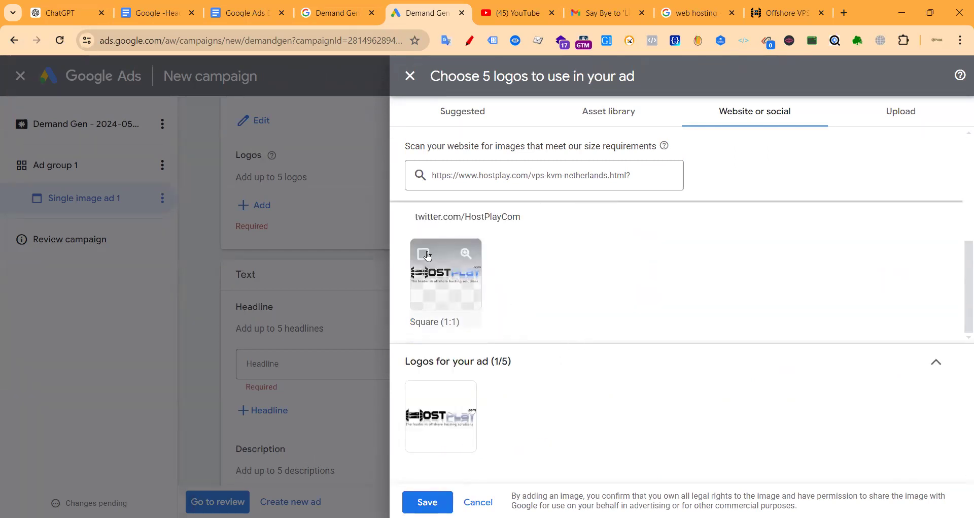
click(427, 255)
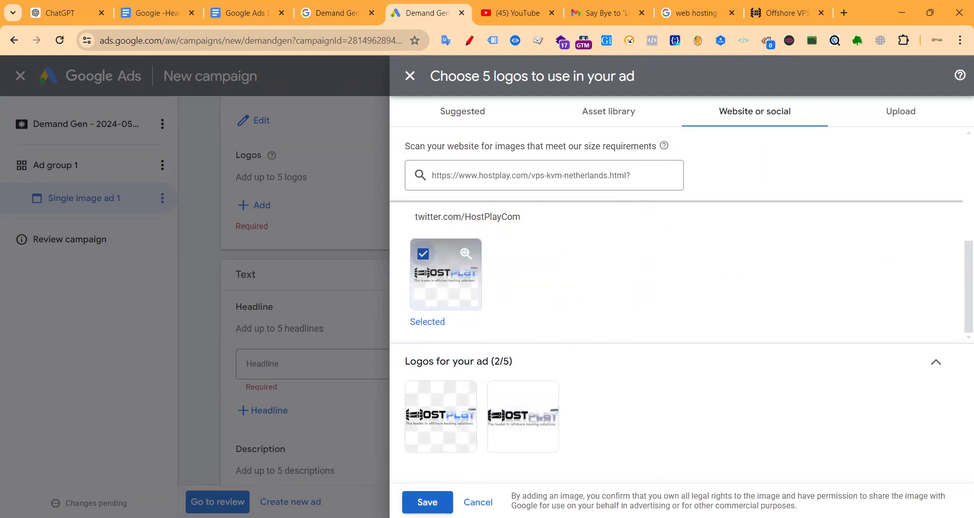
click(428, 502)
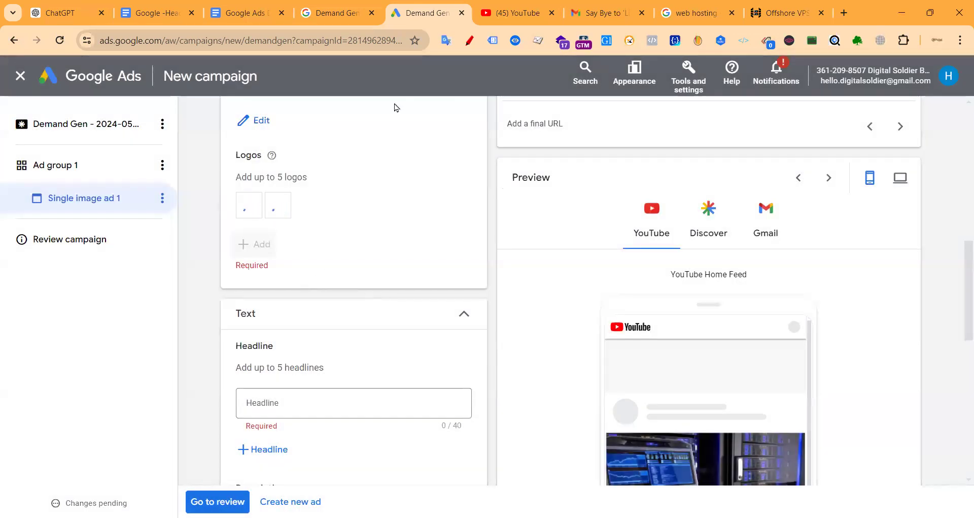
Step: Check the square logo size and cropping specifications in the Google Ads Help article on Demand Gen
click(336, 13)
click(215, 313)
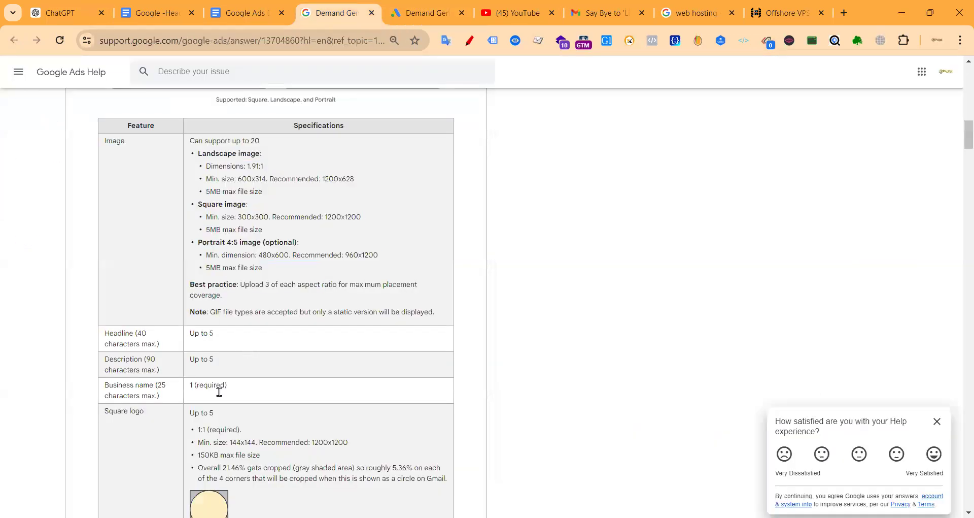
scroll(208, 411, down, 1)
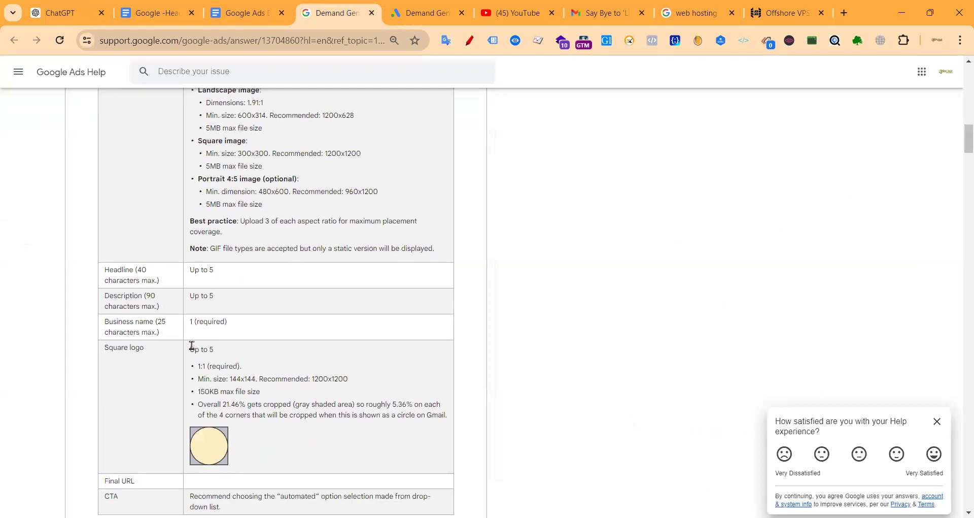
drag(193, 367, 348, 380)
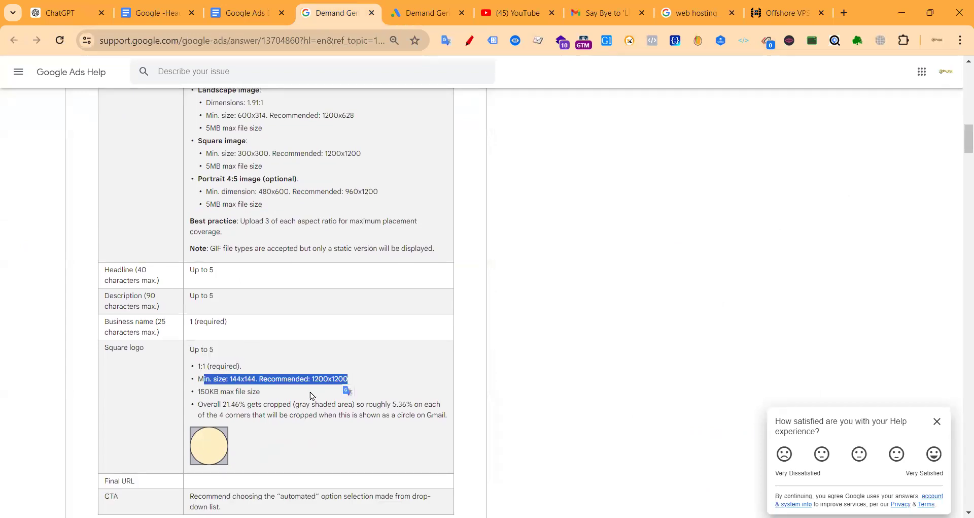
drag(203, 404, 377, 411)
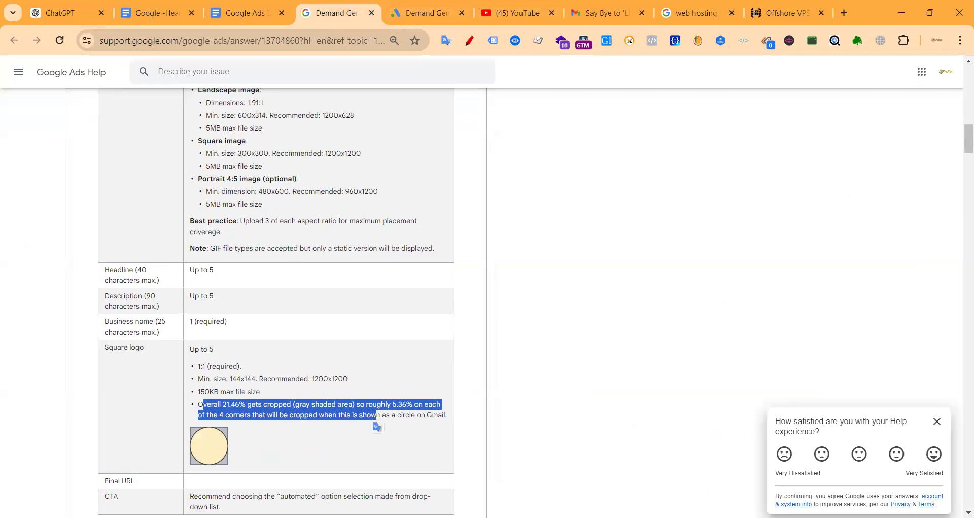
Step: Switch back to Google Ads and add three more headline fields to the single image ad
click(425, 14)
scroll(305, 250, down, 4)
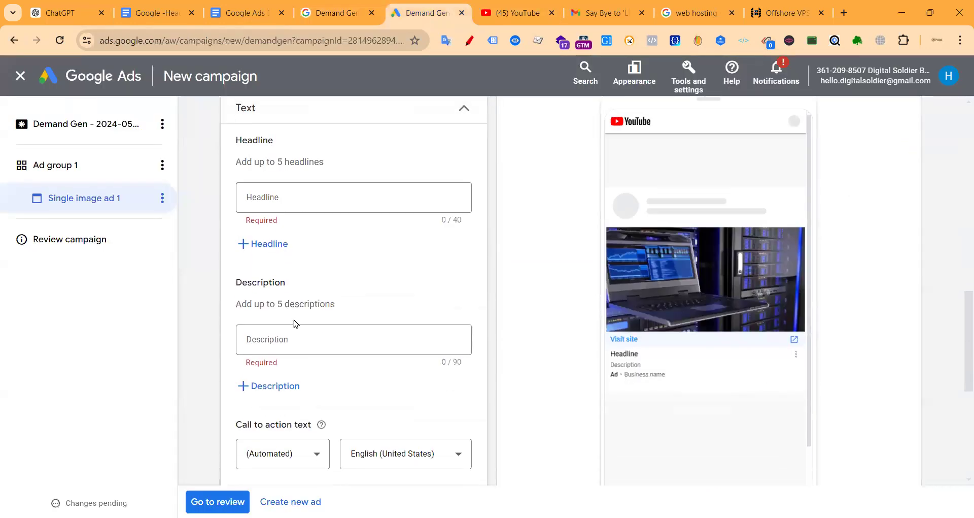
scroll(302, 322, up, 3)
scroll(311, 257, up, 2)
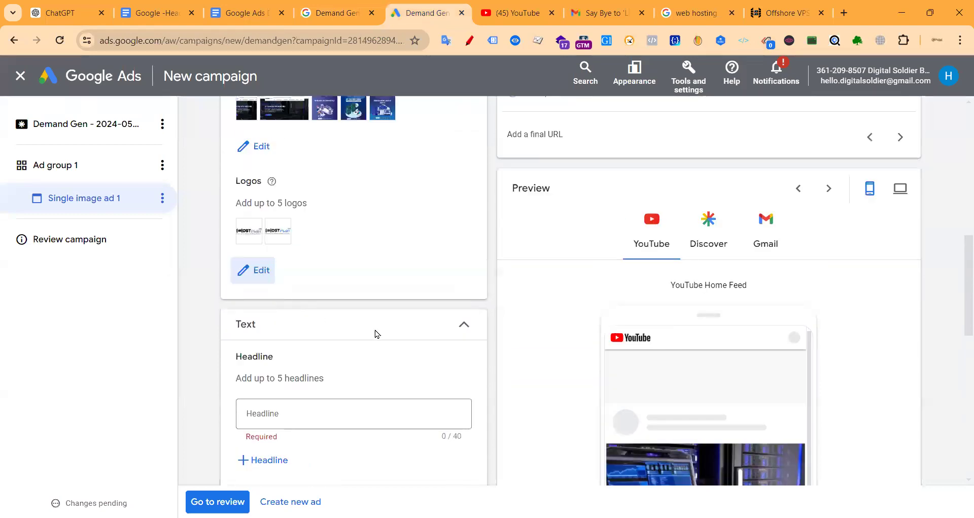
scroll(374, 333, down, 1)
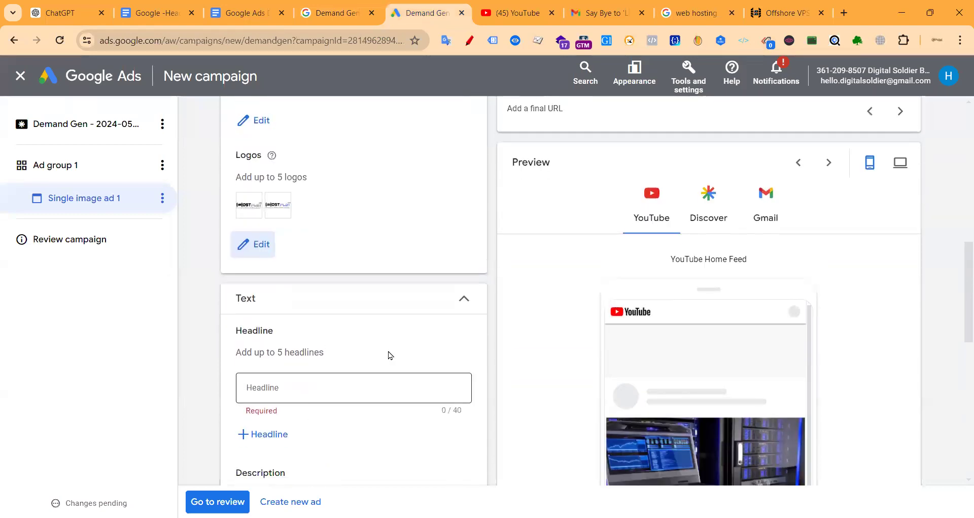
scroll(271, 313, down, 2)
click(269, 308)
click(261, 359)
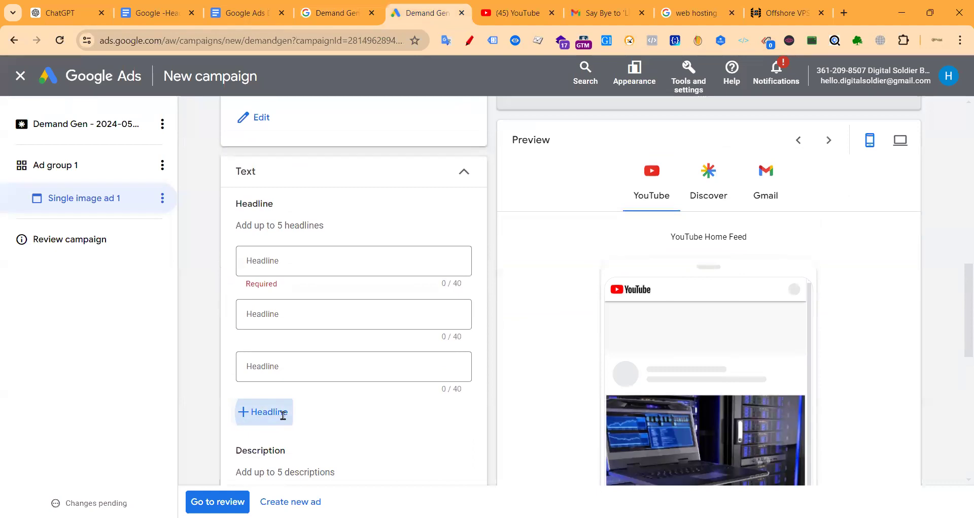
click(264, 409)
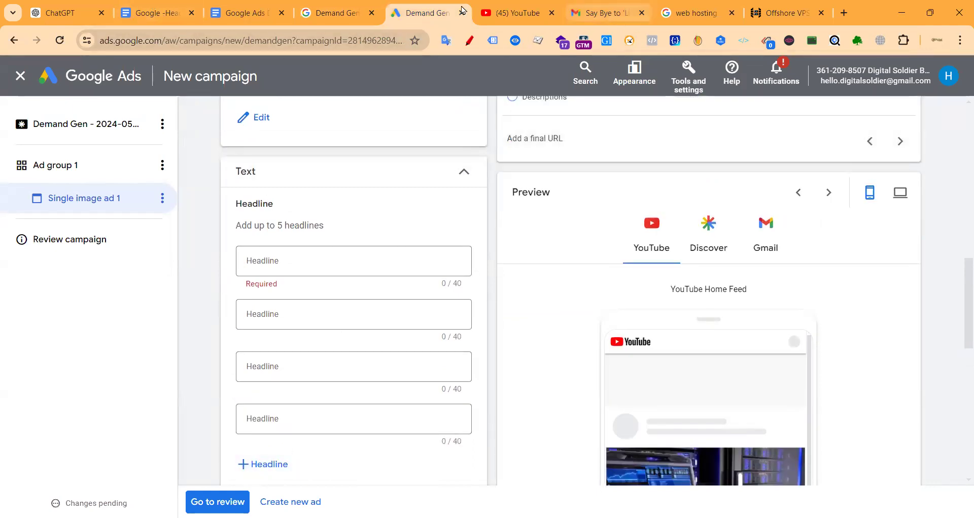
Step: Switch to ChatGPT and reload chatgpt.com
click(147, 14)
click(56, 15)
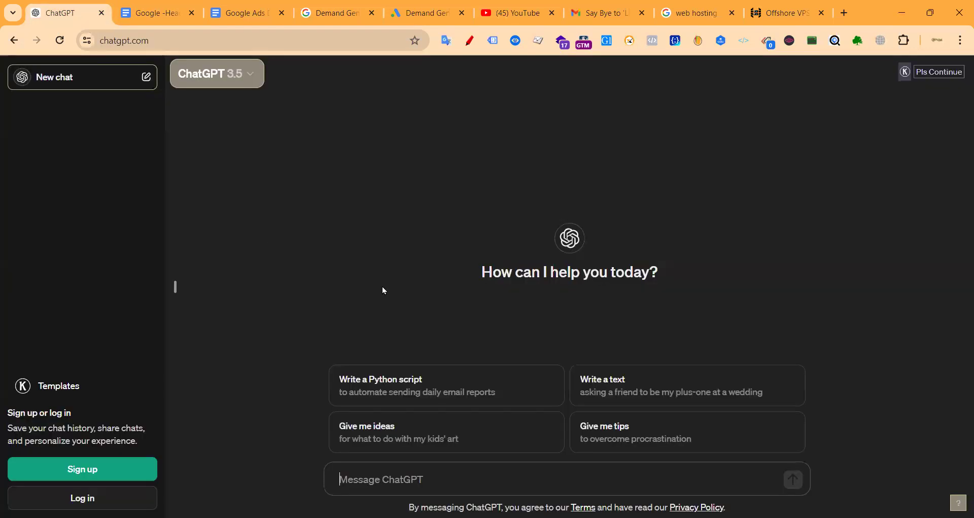
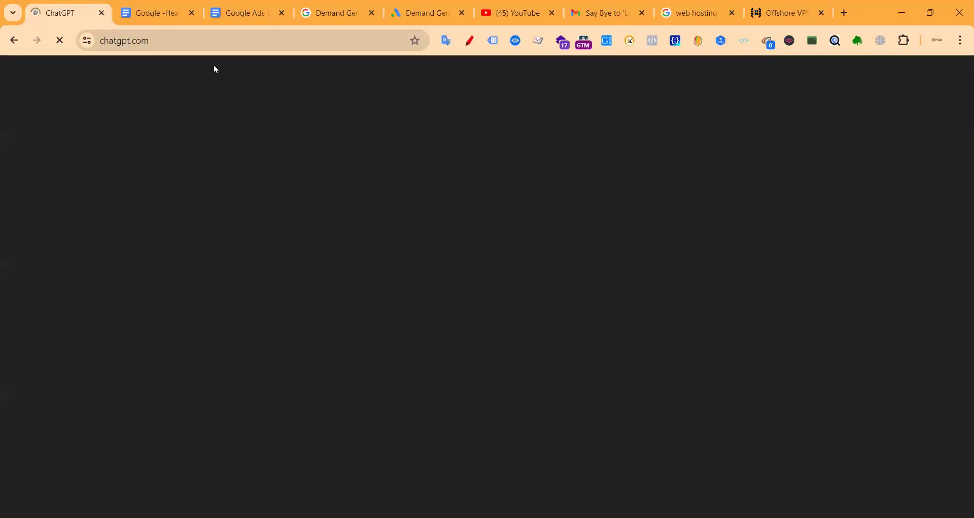
click(213, 37)
click(234, 42)
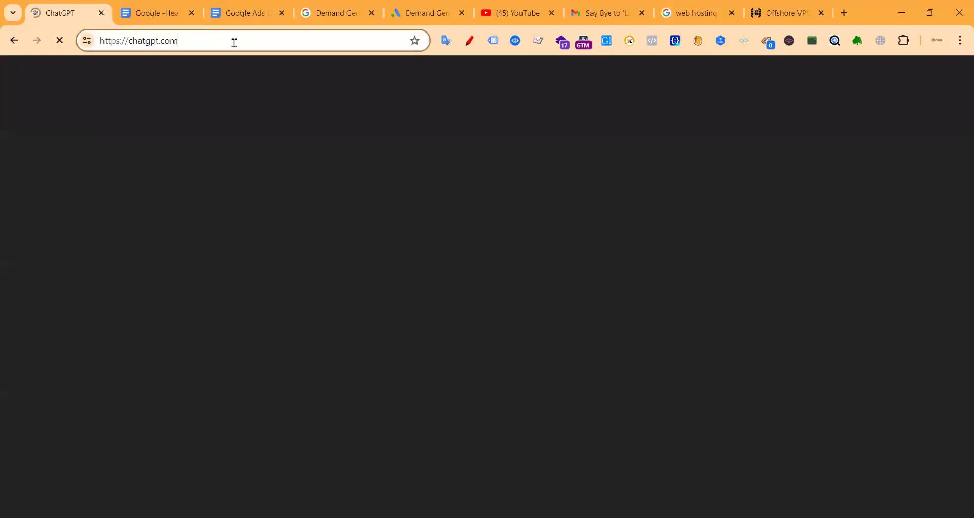
Step: Return to Google Ads and enter "Best Web Hosting in BD" as the first headline
click(159, 17)
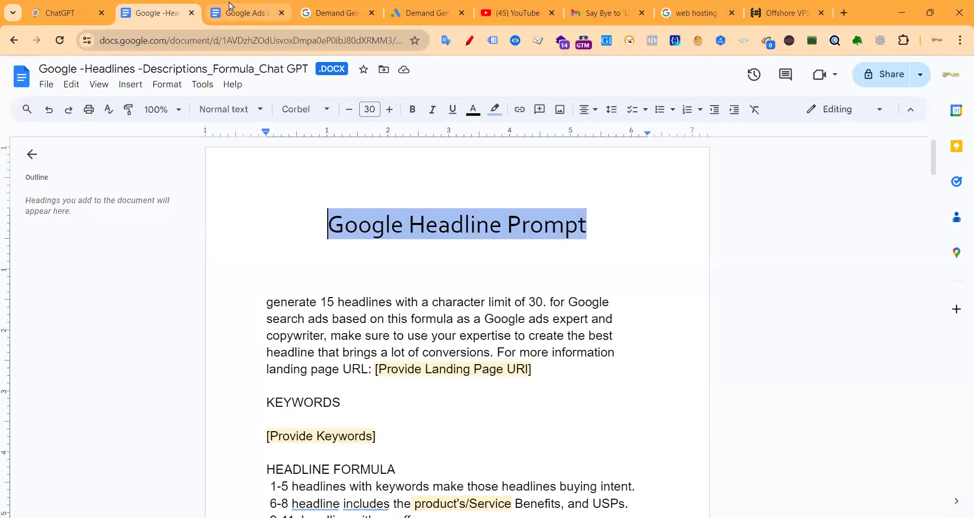
click(269, 14)
click(336, 14)
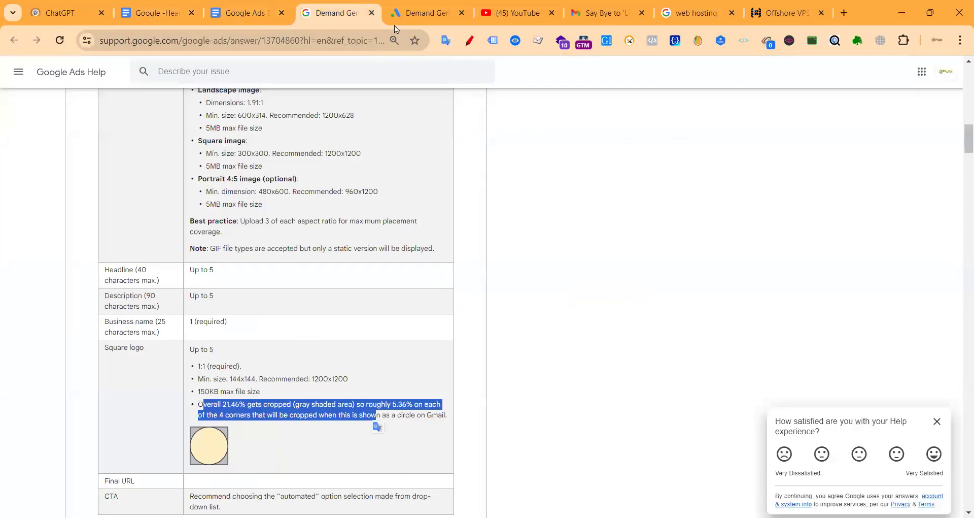
click(413, 13)
click(264, 271)
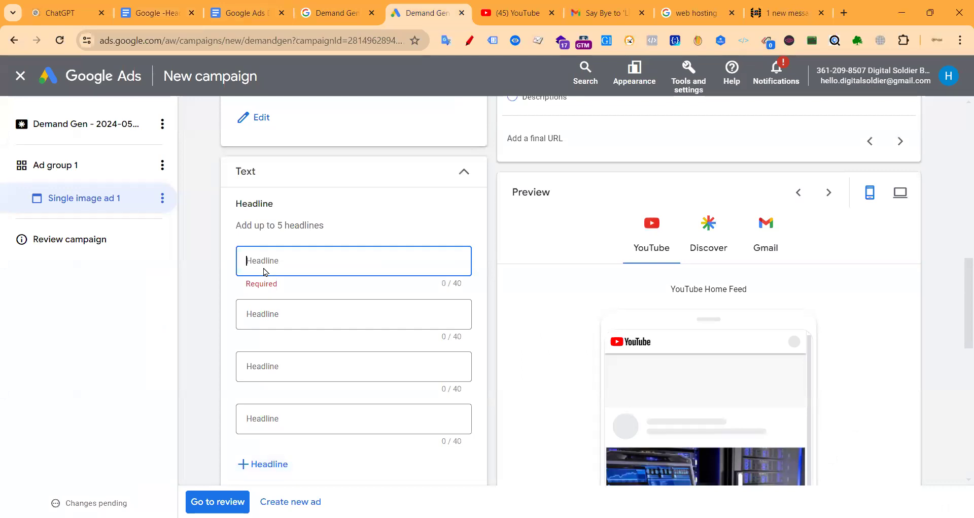
text(Best W)
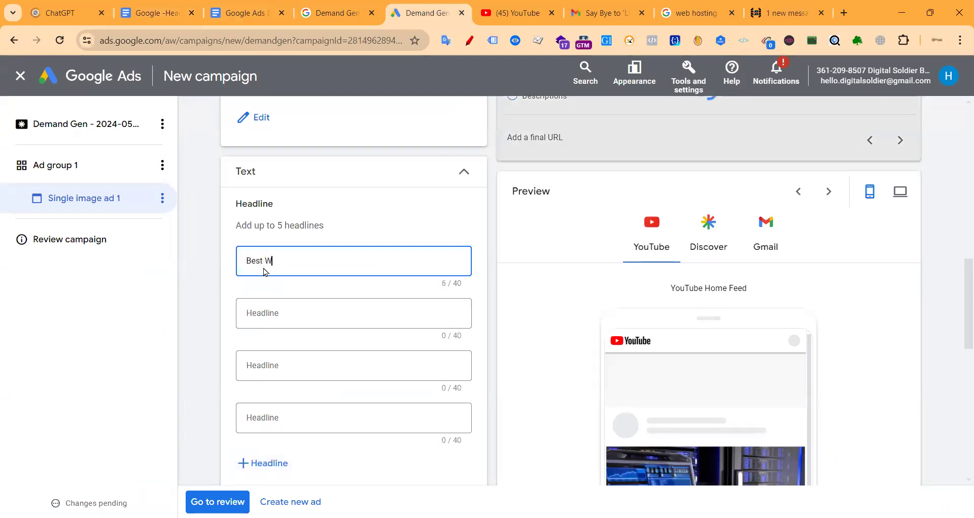
text(eb Hosting)
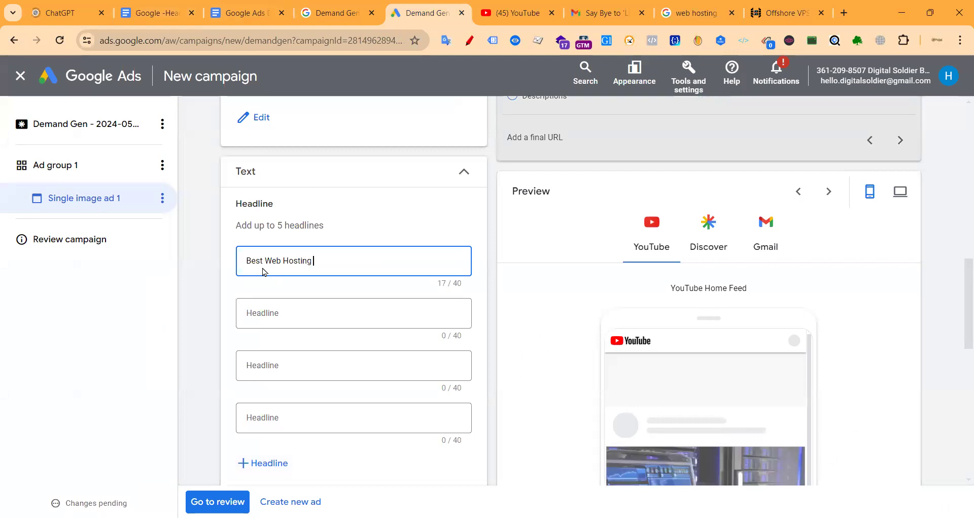
key(BackSpace)
key(BackSpace)
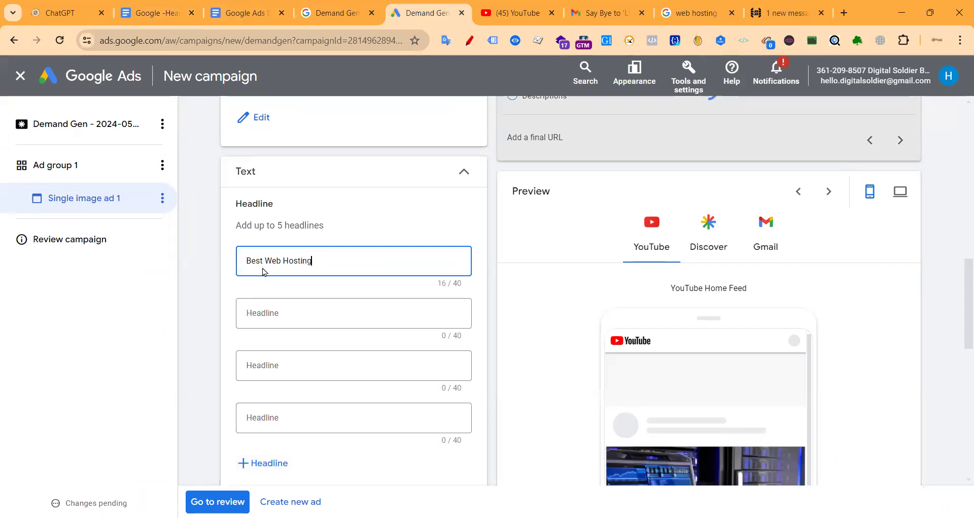
text(g in BD)
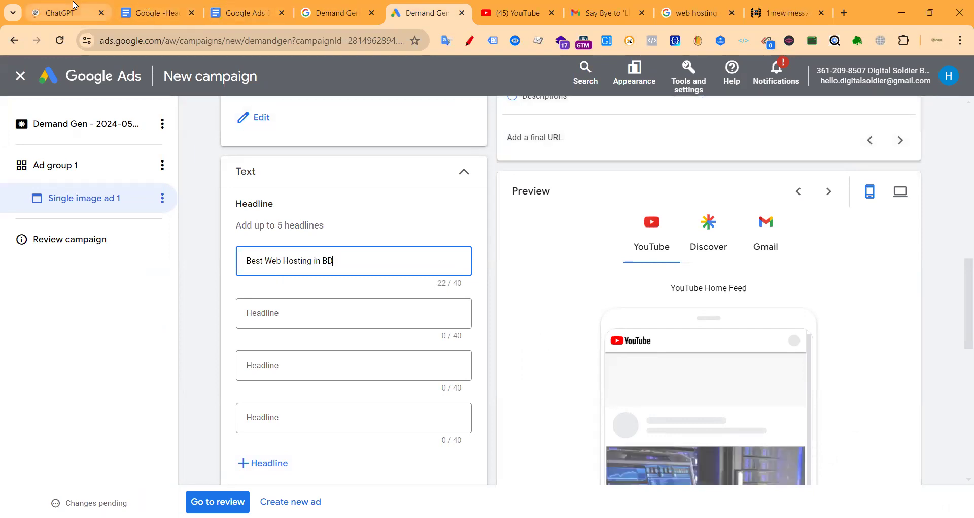
Step: Copy the 15-headline prompt with its headline formula from the Google Docs formula document into the ChatGPT message box
click(64, 13)
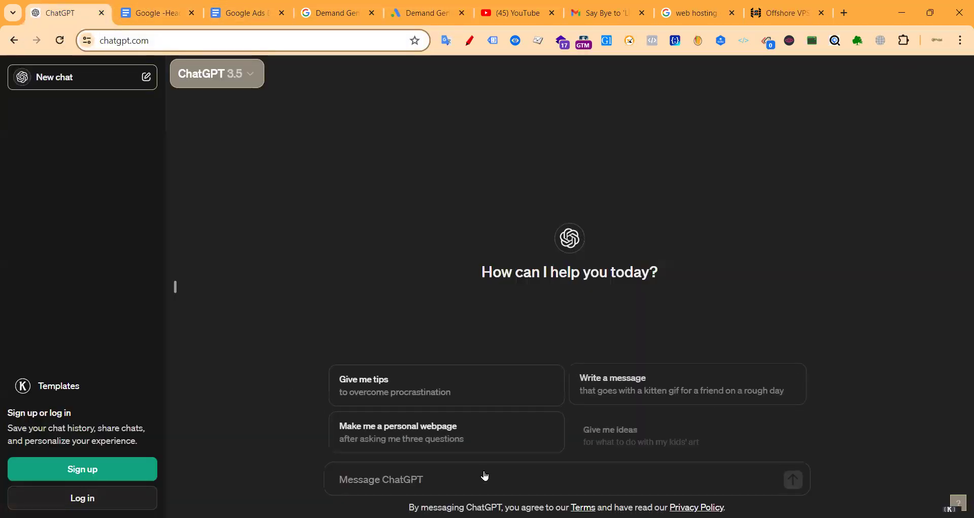
click(152, 13)
scroll(374, 253, down, 4)
scroll(268, 189, up, 1)
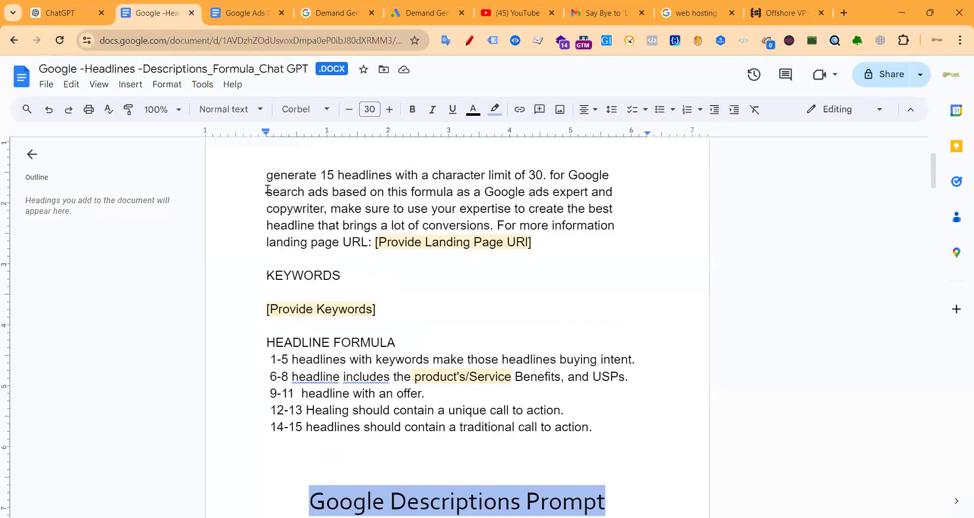
scroll(351, 236, down, 1)
drag(267, 184, 587, 373)
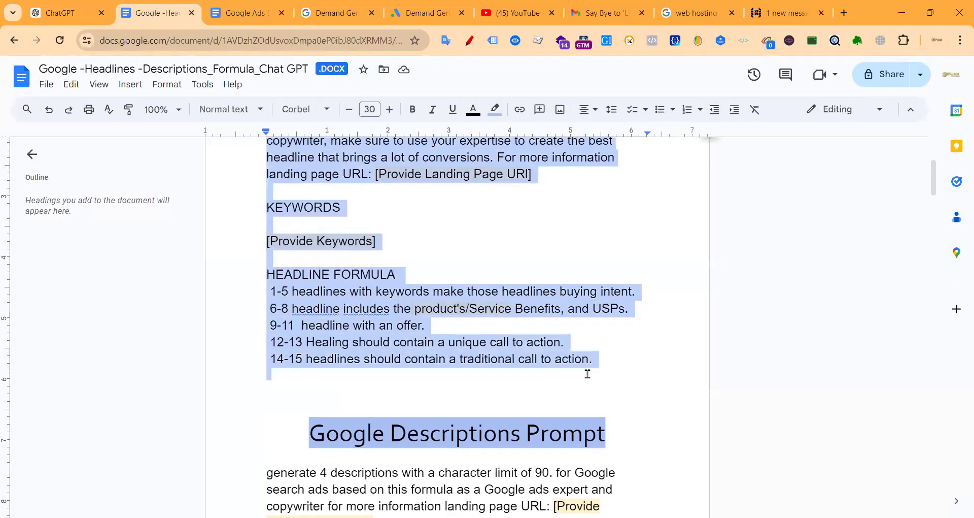
click(249, 14)
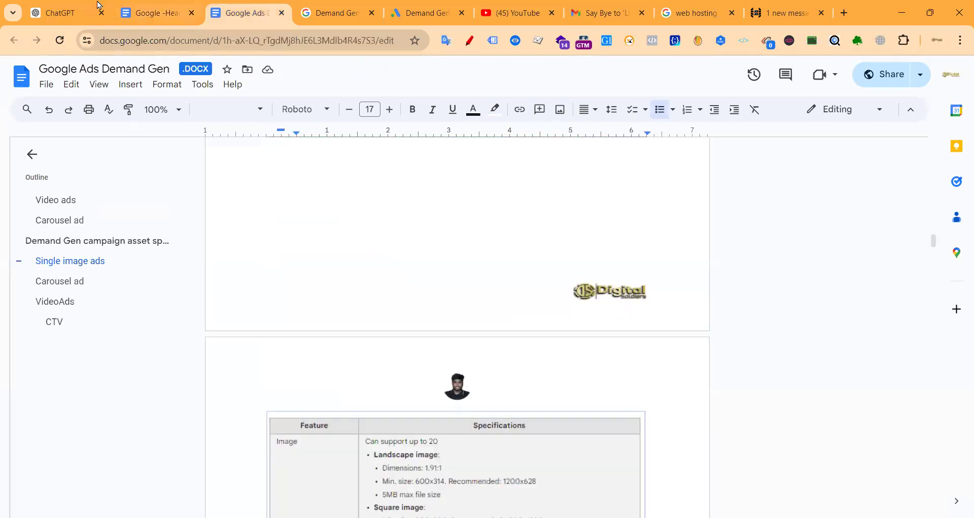
click(66, 12)
key(ctrl+v)
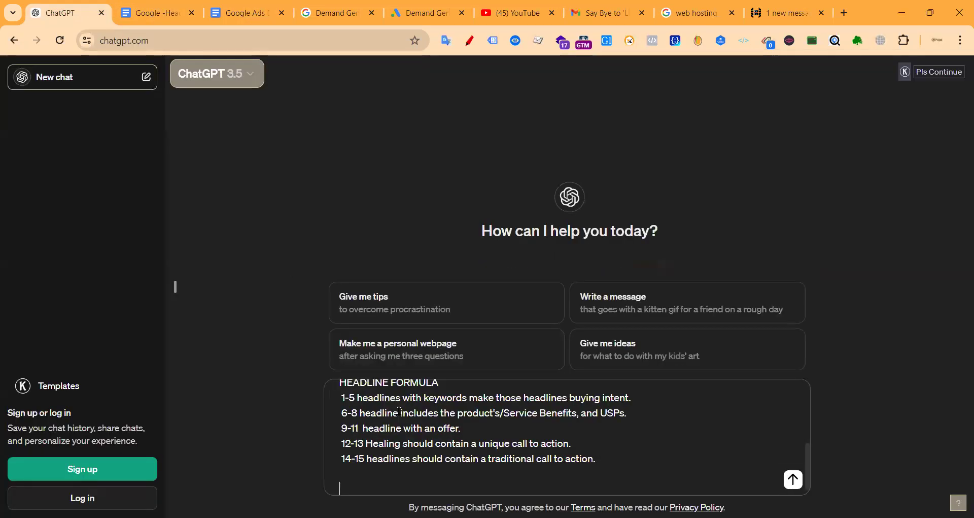
scroll(412, 402, up, 3)
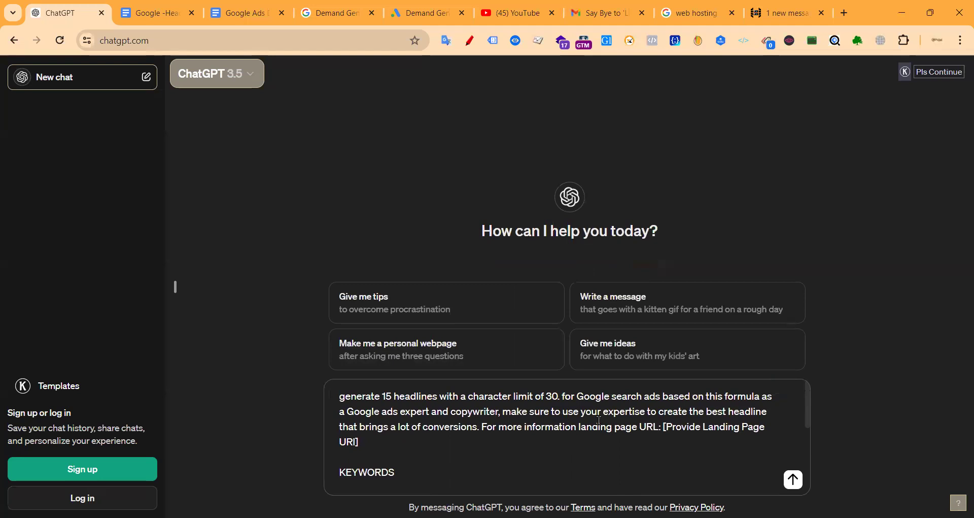
click(784, 13)
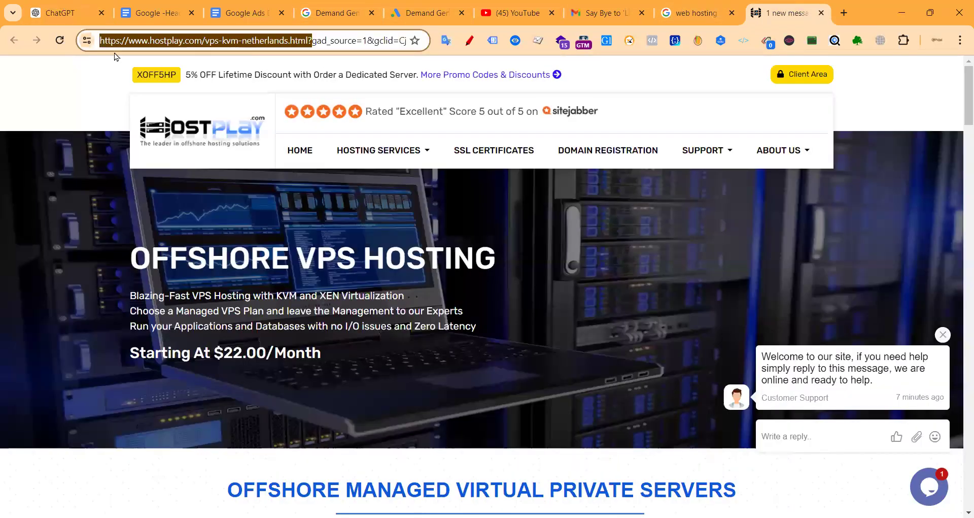
click(107, 10)
drag(665, 426, 358, 443)
text(https://www.hostplay.com/vps-kvm-netherlands.html?)
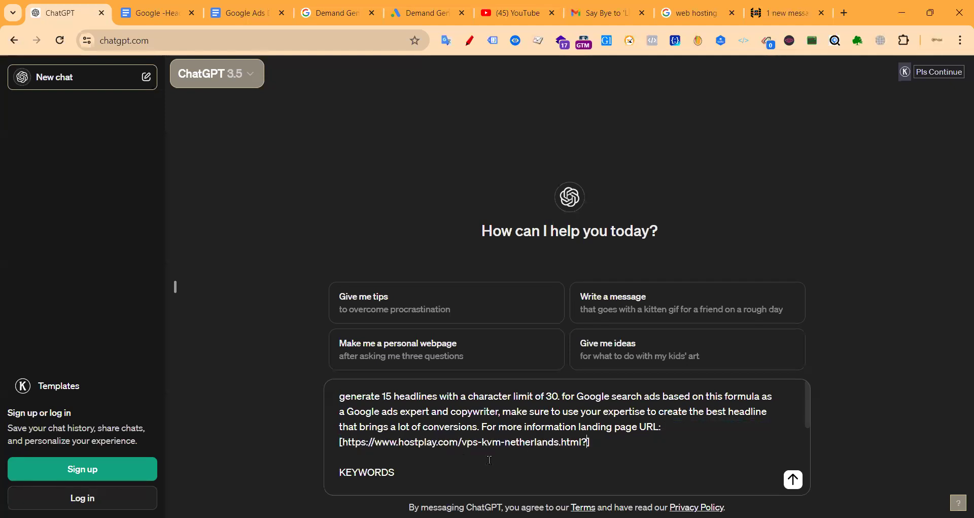
Step: Replace the prompt's keyword placeholder with "Best Web Hosting", copied from the first headline in Google Ads, and "Web Hostng Service"
scroll(441, 462, down, 3)
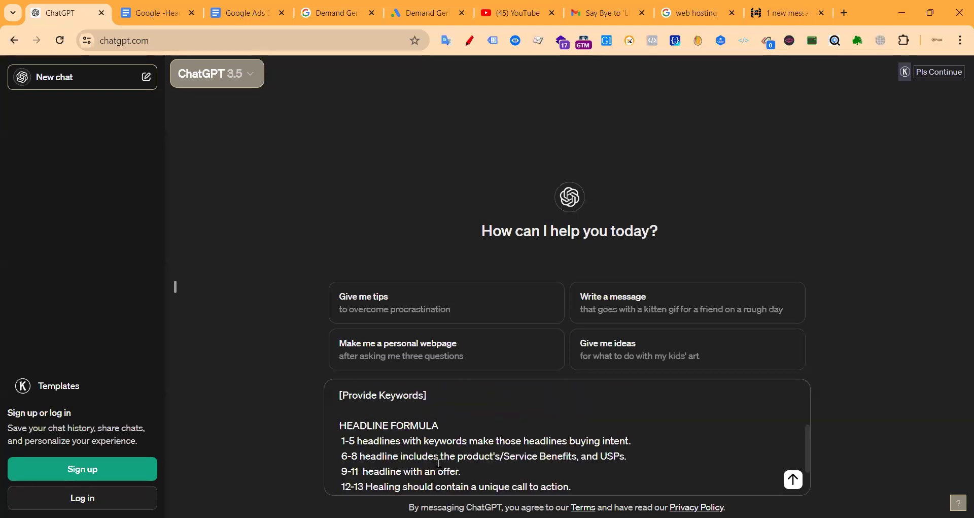
scroll(398, 437, up, 2)
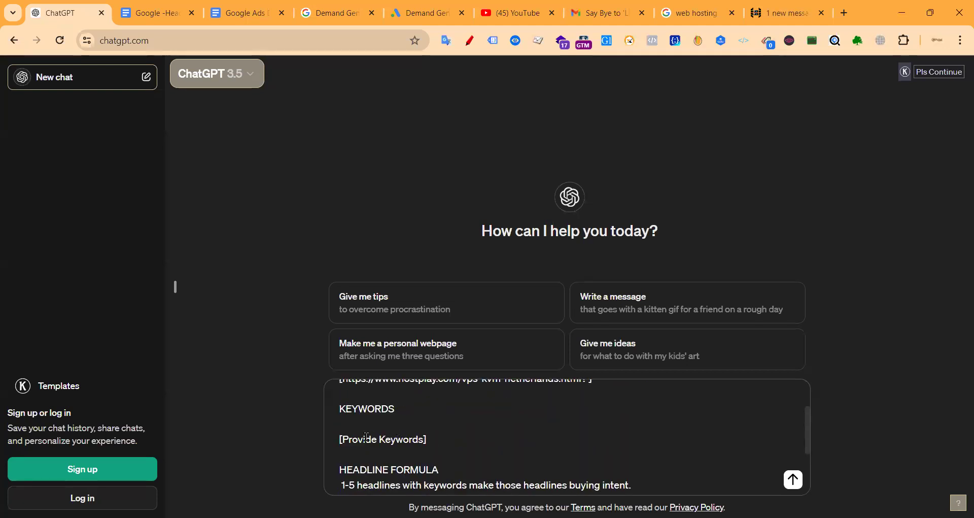
click(426, 13)
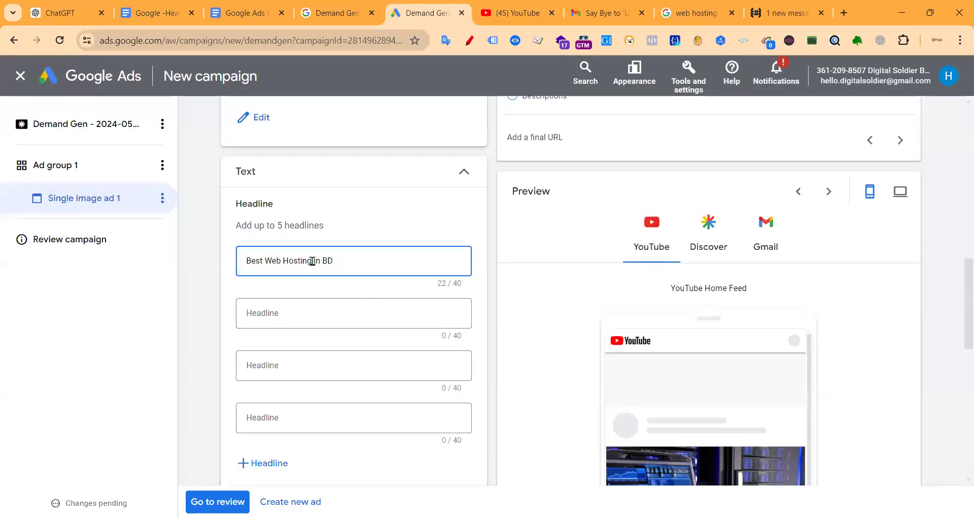
drag(242, 259, 229, 263)
key(ctrl+c)
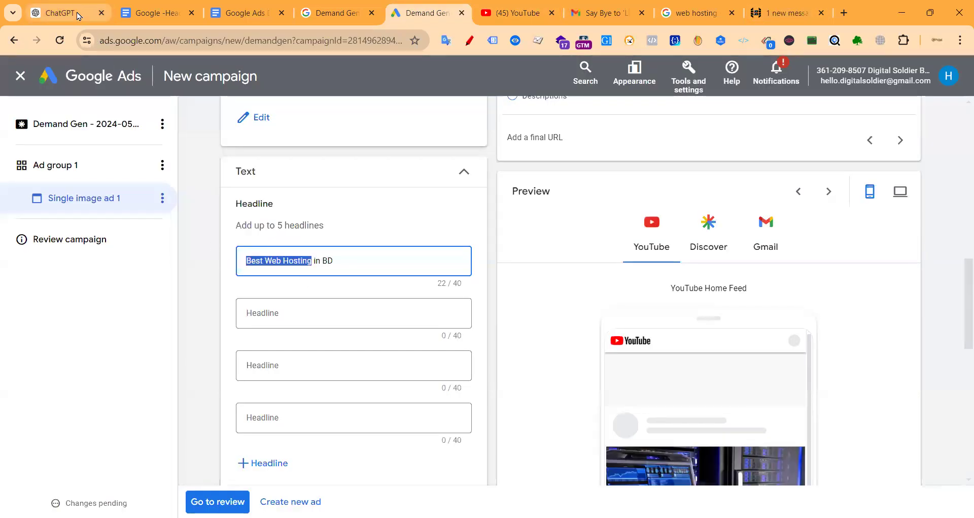
click(61, 13)
drag(346, 434, 425, 440)
key(ctrl+v)
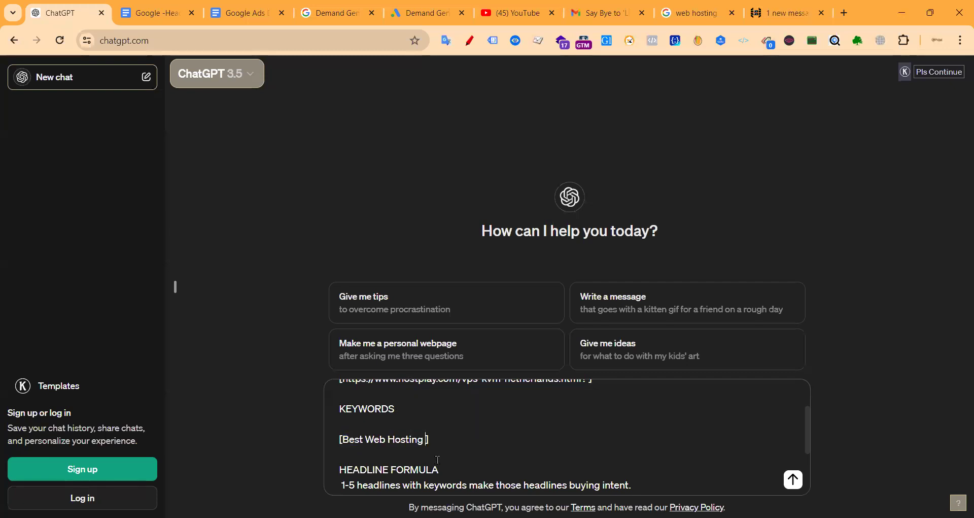
text(,W)
key(BackSpace)
text(eb Hostng Service)
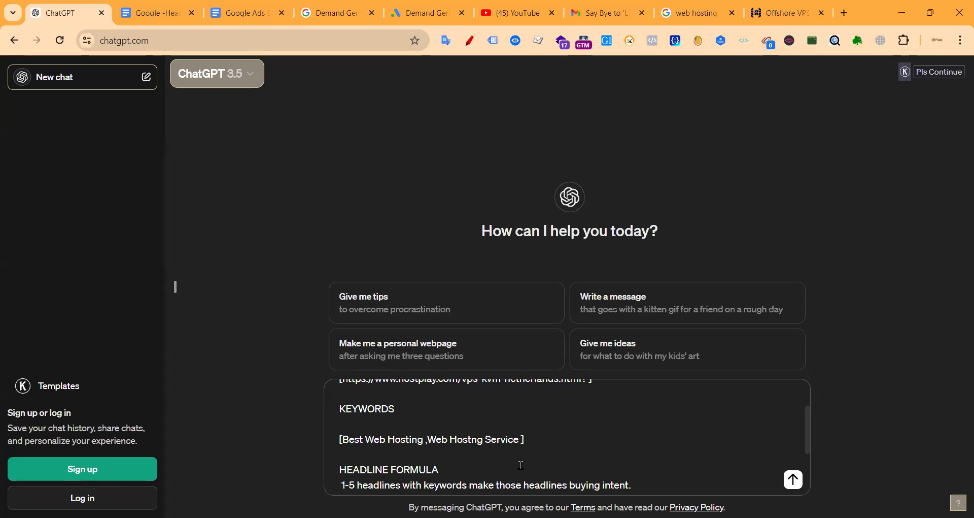
Step: Review the headline formula in the prompt and send the prompt to ChatGPT
scroll(496, 413, down, 2)
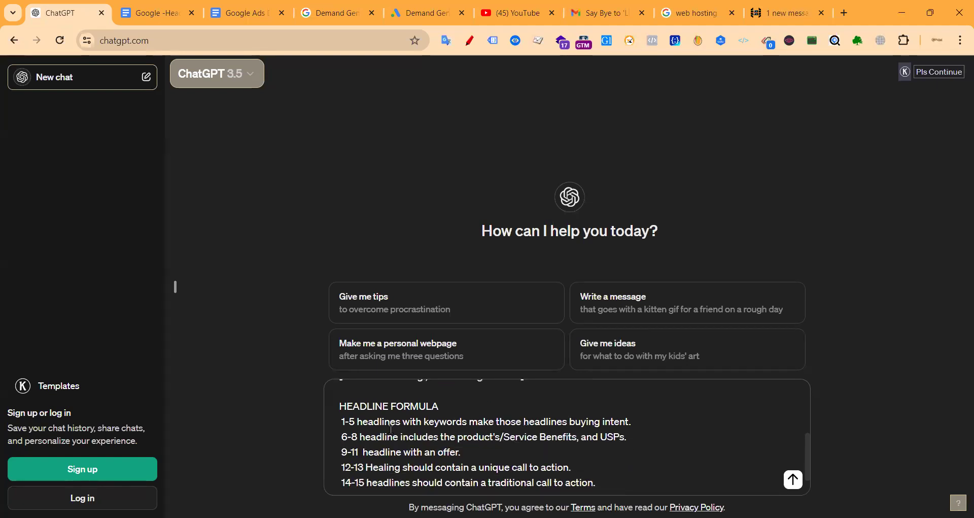
scroll(477, 421, up, 1)
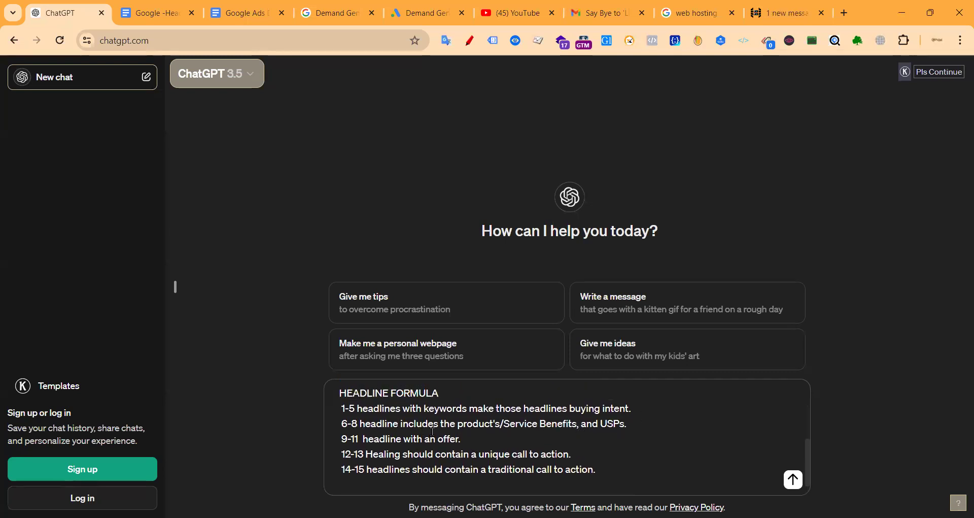
scroll(362, 410, down, 1)
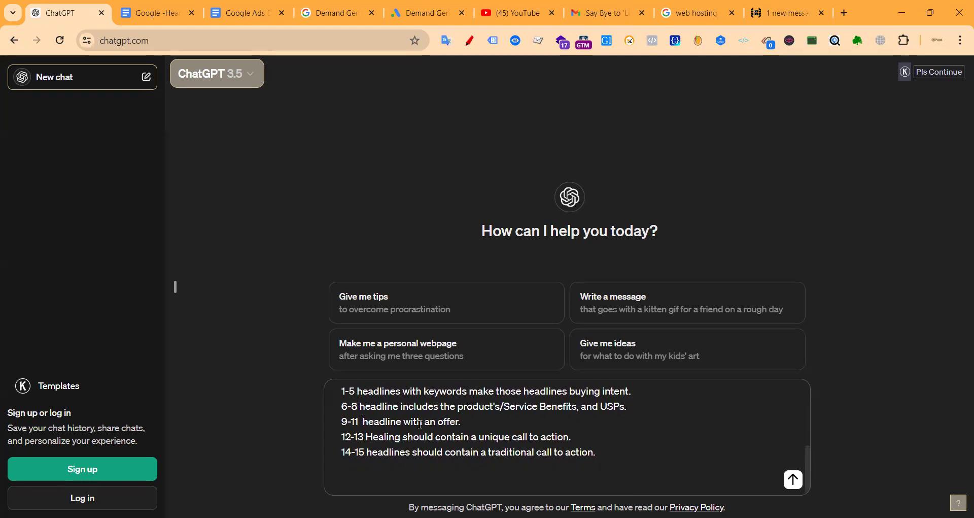
key(shift+Up)
key(shift+Up)
key(shift+Up)
key(shift+Up)
key(shift+Up)
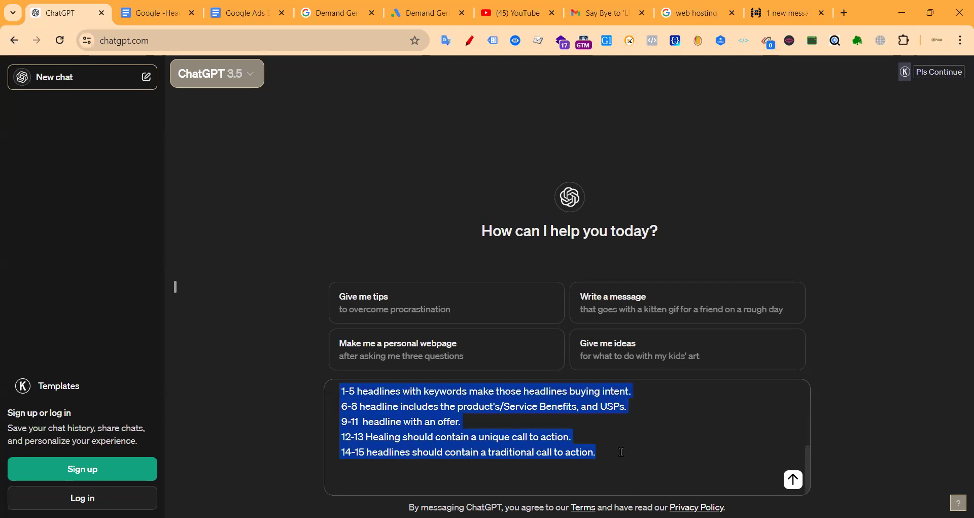
click(793, 480)
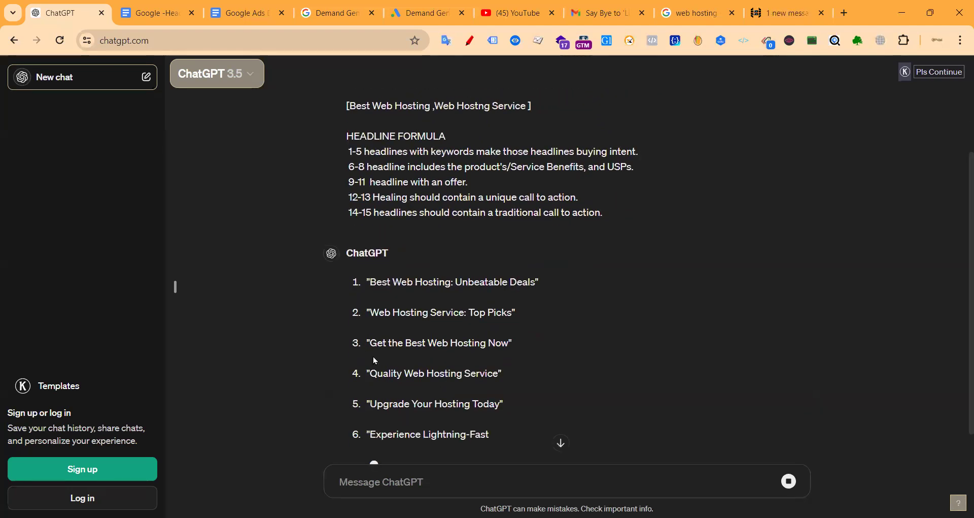
Step: Copy "Get the Best Web Hosting Now" from the ChatGPT list into the second headline field in Google Ads
drag(370, 343, 507, 345)
key(ctrl+c)
click(428, 13)
click(308, 310)
key(ctrl+v)
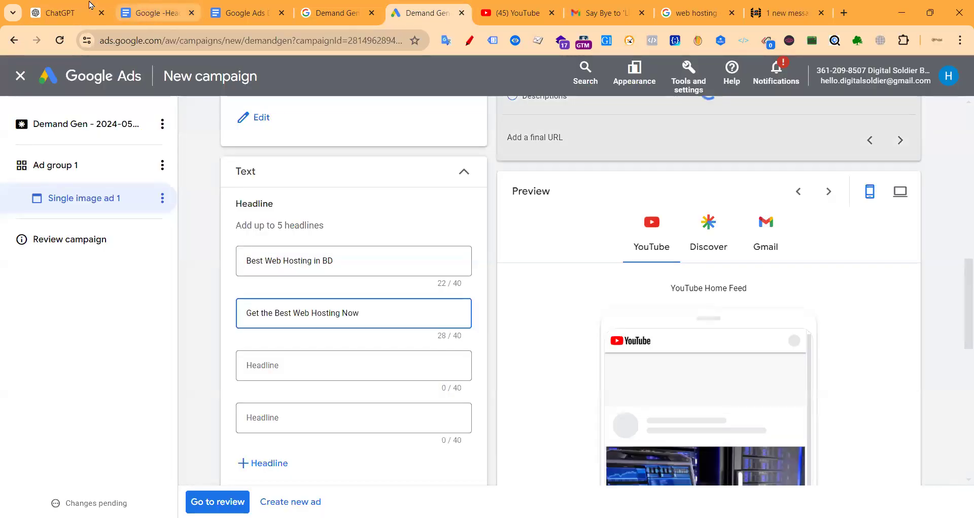
Step: Copy "Quality Web Hosting Service" from ChatGPT into the ad's third headline field in Google Ads
key(ctrl+1)
drag(373, 373, 501, 374)
key(ctrl+c)
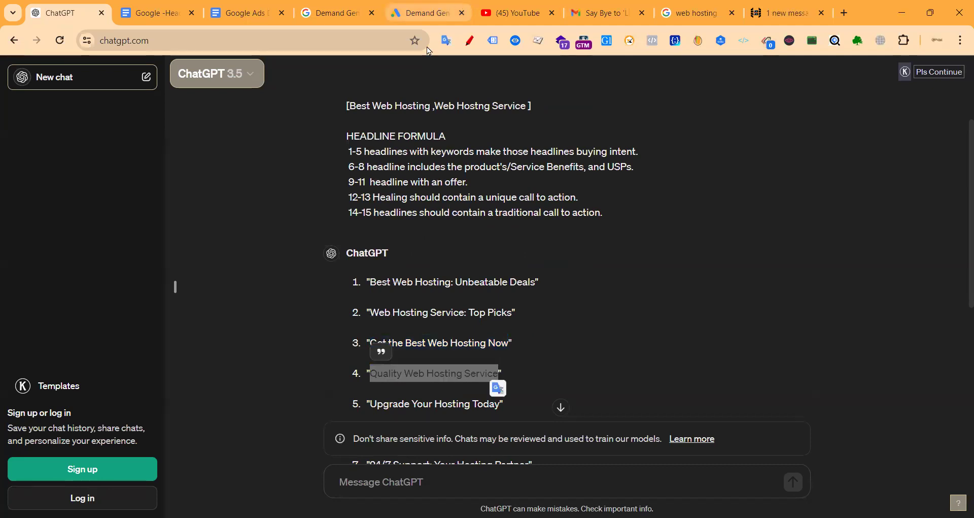
click(429, 12)
click(315, 361)
key(ctrl+v)
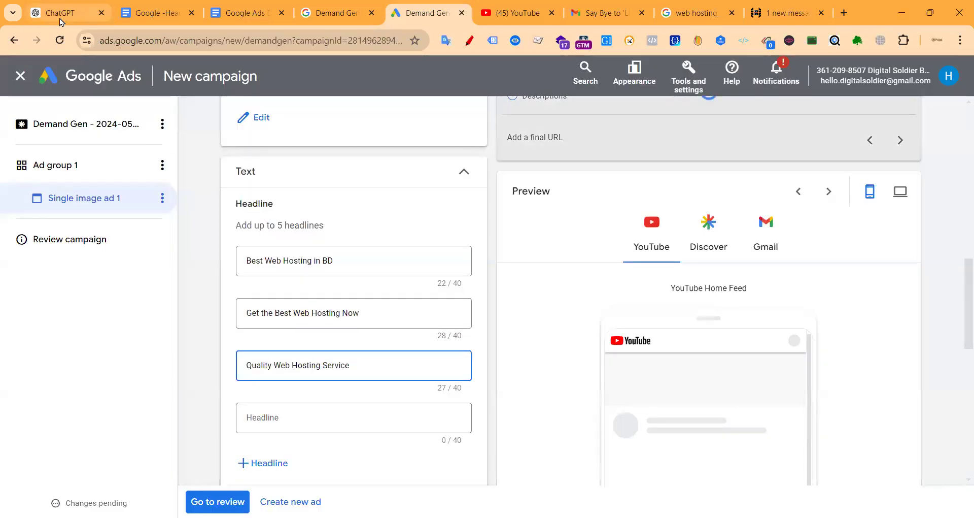
Step: Copy "24/7 Support: Your Hosting Partner" from ChatGPT into the ad's fourth headline field in Google Ads
click(63, 14)
scroll(380, 340, down, 3)
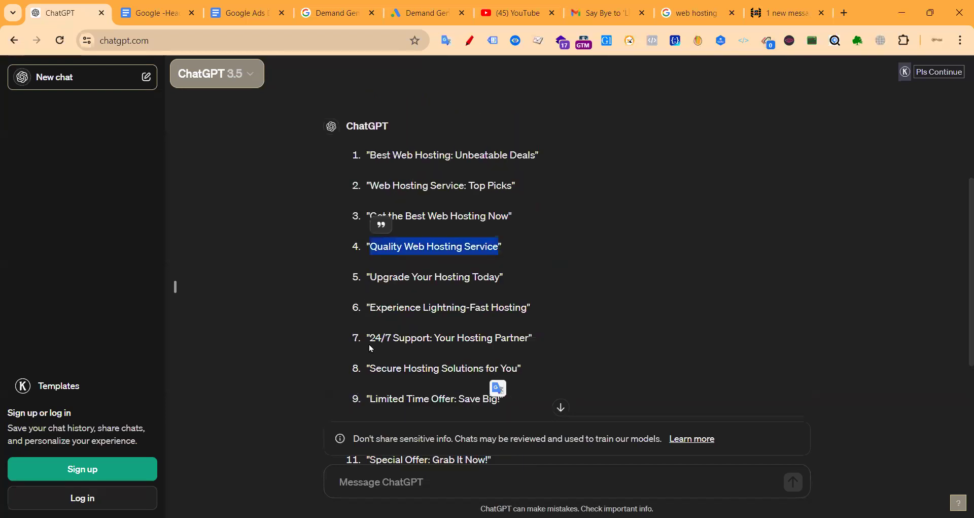
drag(372, 338, 531, 337)
click(390, 21)
click(312, 417)
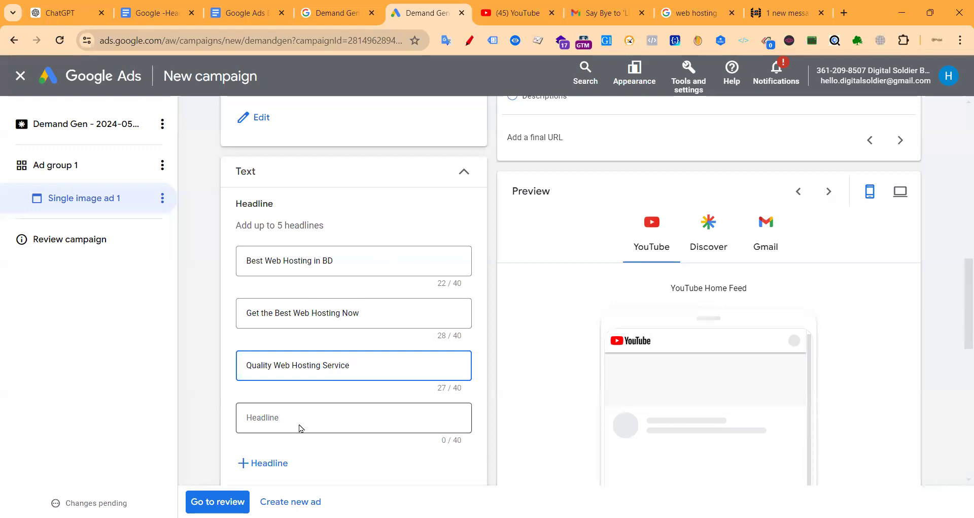
key(ctrl+v)
scroll(302, 413, down, 3)
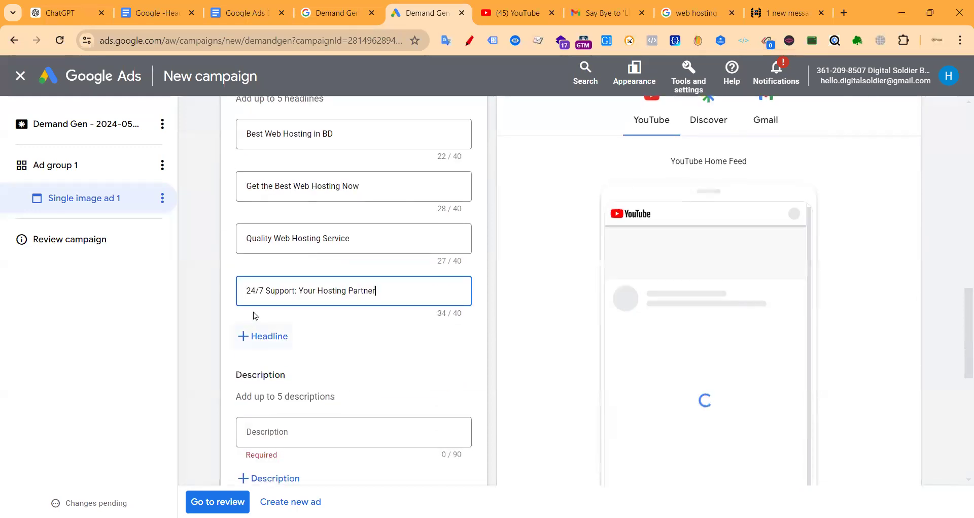
Step: Add a fifth headline field in Google Ads and fill it with "Experience Lightning-Fast Hosting" copied from ChatGPT
click(67, 12)
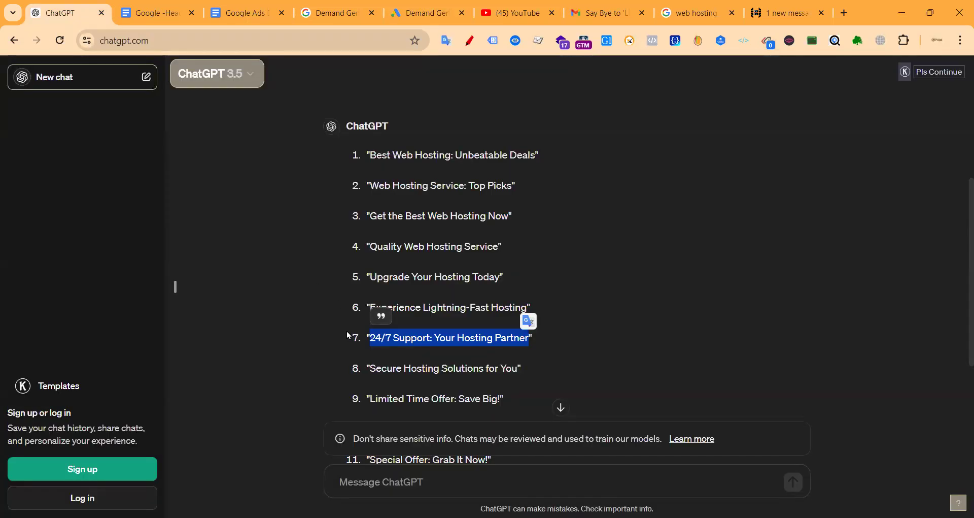
drag(370, 307, 534, 311)
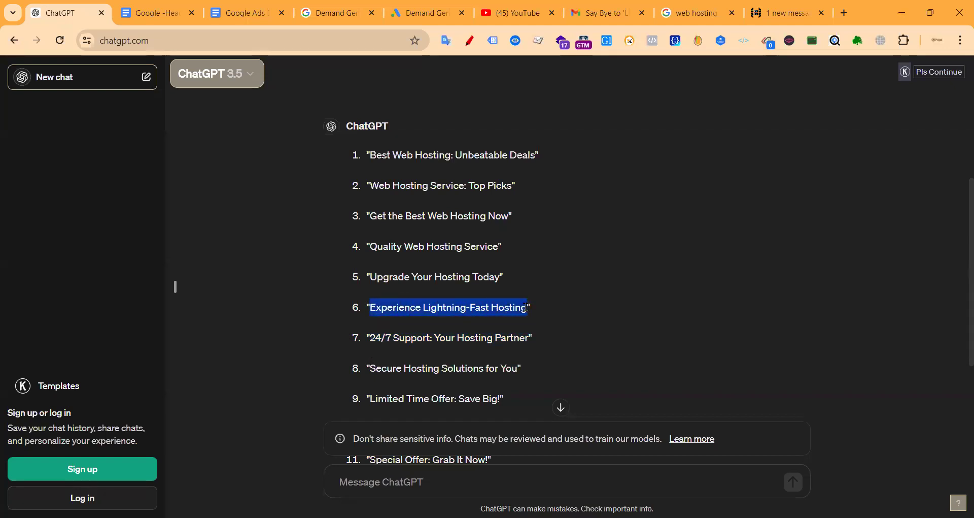
click(421, 8)
click(269, 338)
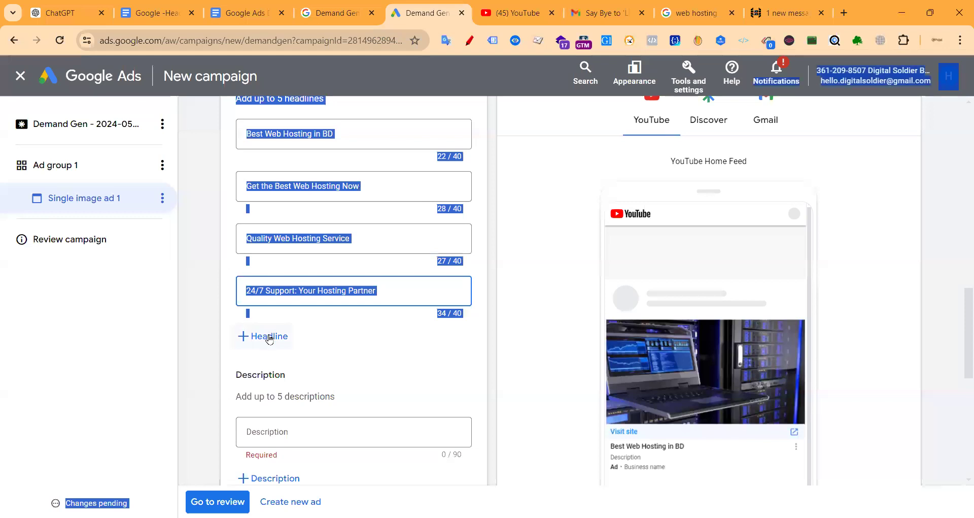
click(293, 341)
key(ctrl+v)
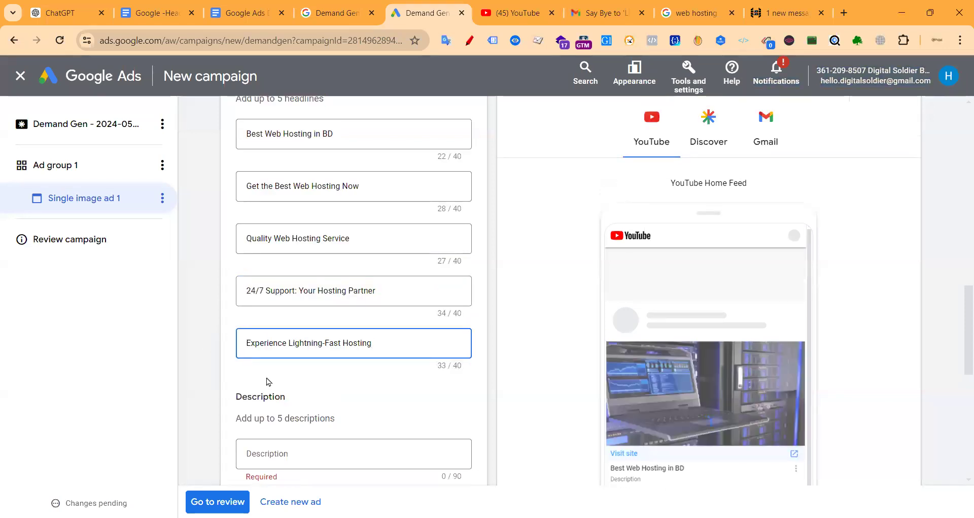
Step: Copy the full Google Descriptions prompt, including its headline formula, from the Google Docs headlines and descriptions formula document for the ad's description field
scroll(268, 382, down, 3)
click(271, 325)
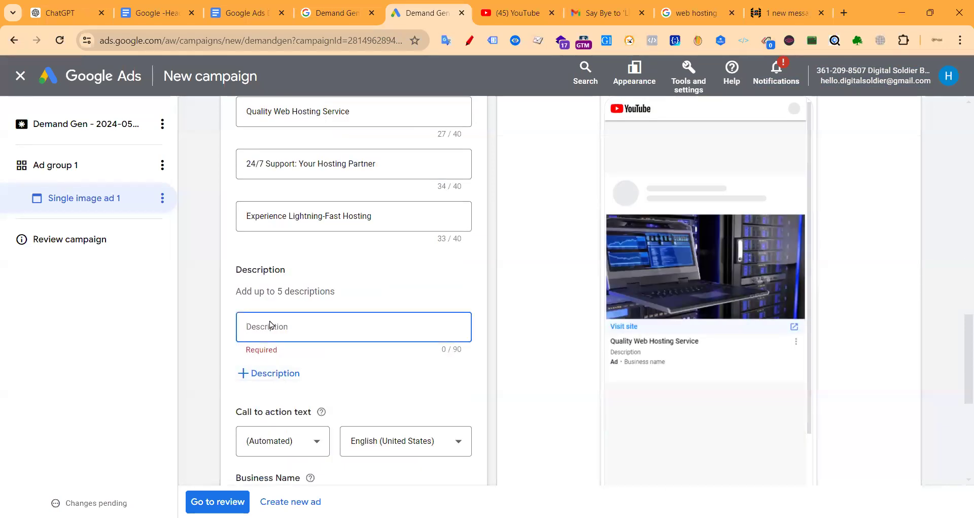
click(65, 16)
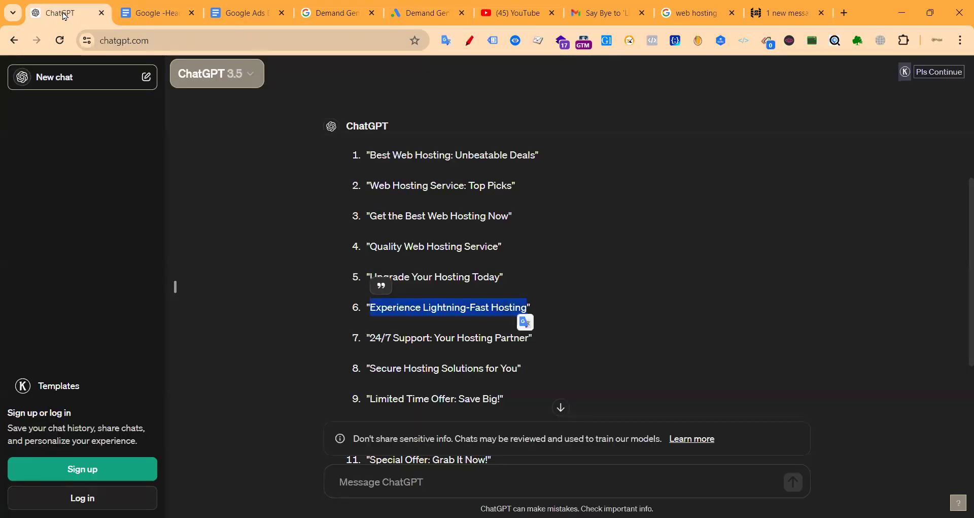
scroll(459, 371, down, 4)
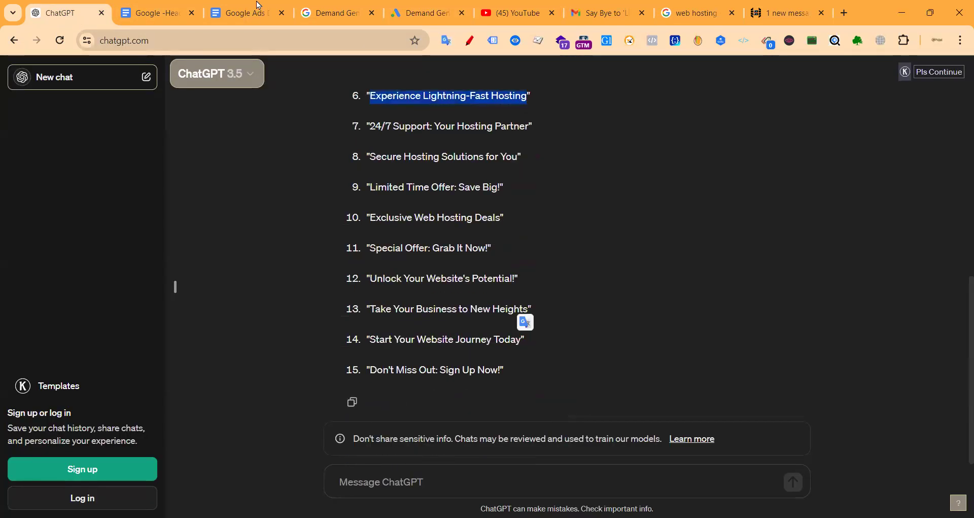
click(169, 6)
click(253, 7)
click(167, 6)
scroll(343, 325, down, 3)
scroll(304, 315, down, 6)
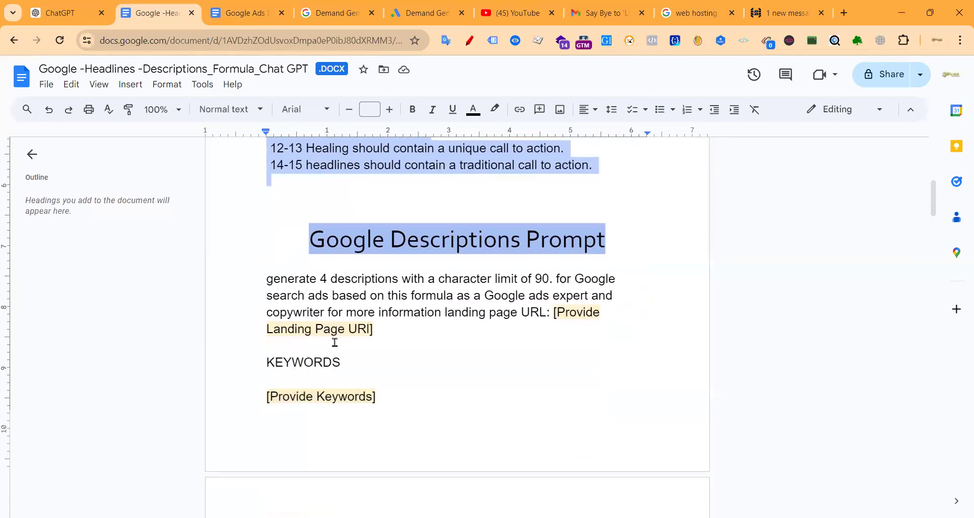
scroll(255, 224, up, 4)
drag(266, 177, 387, 267)
scroll(327, 289, down, 5)
scroll(377, 350, down, 3)
scroll(376, 349, down, 1)
scroll(386, 274, up, 2)
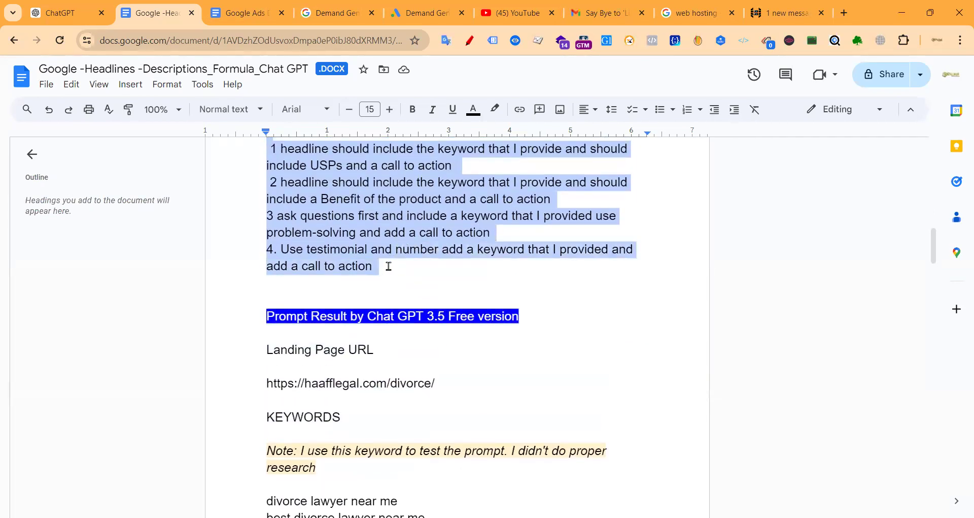
click(63, 12)
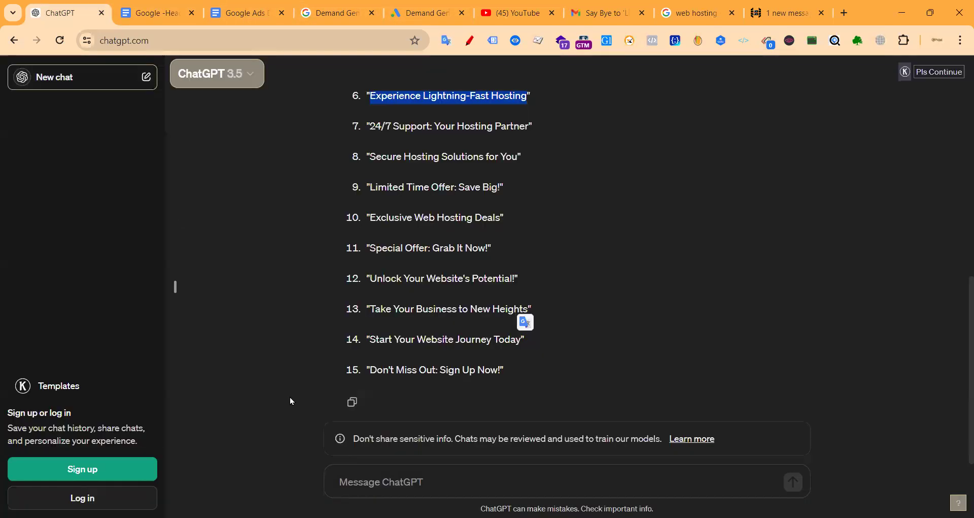
click(387, 473)
key(ctrl+v)
scroll(466, 422, up, 5)
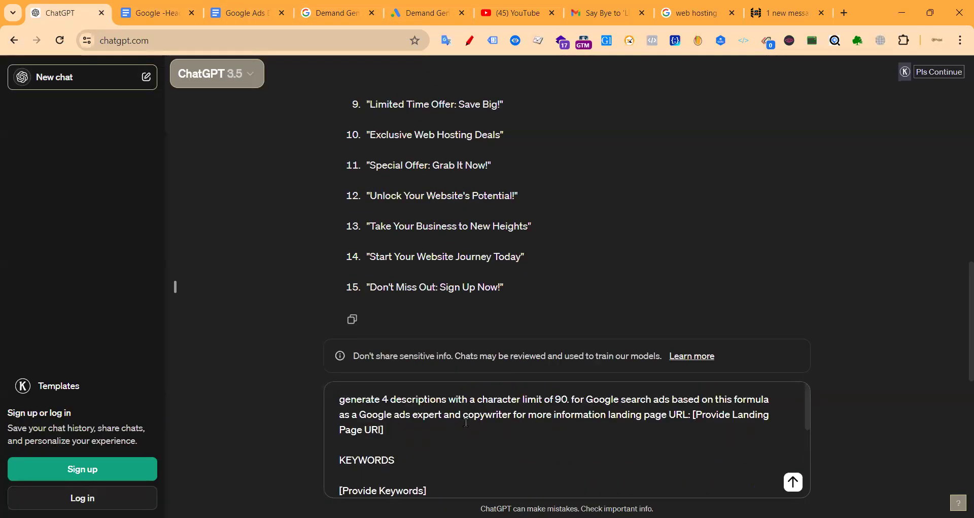
drag(697, 413, 386, 430)
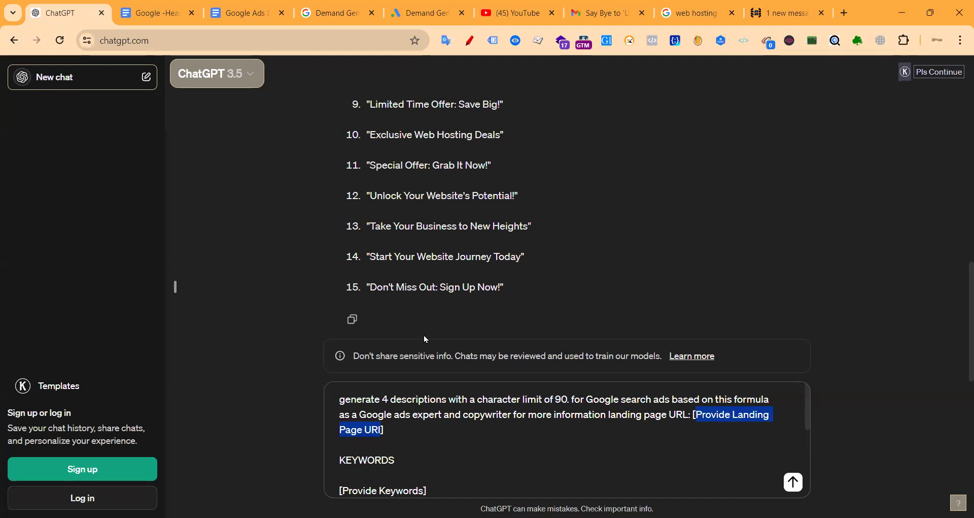
key(ctrl+v)
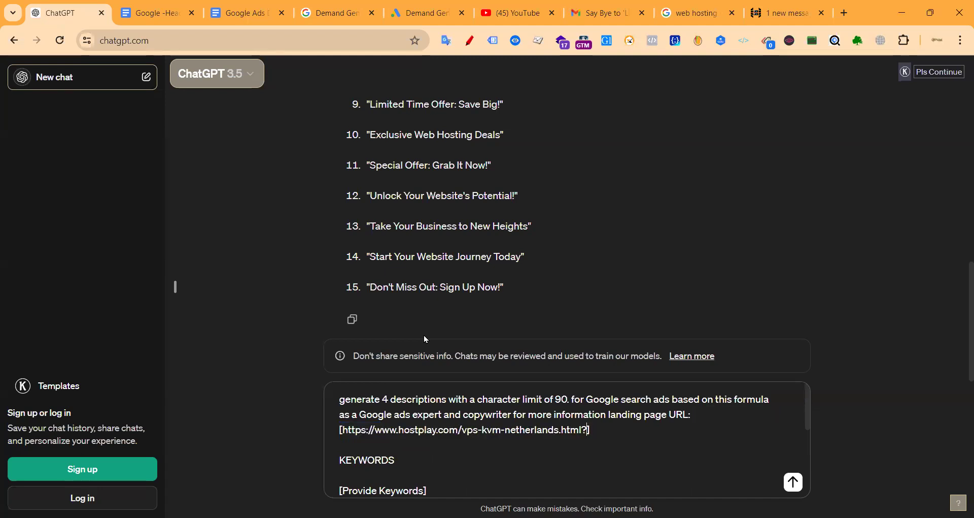
Step: Replace the keywords placeholder in the prompt with "Start Your Website Journey Today" copied from the ChatGPT headline list
scroll(386, 431, down, 1)
drag(340, 429, 416, 420)
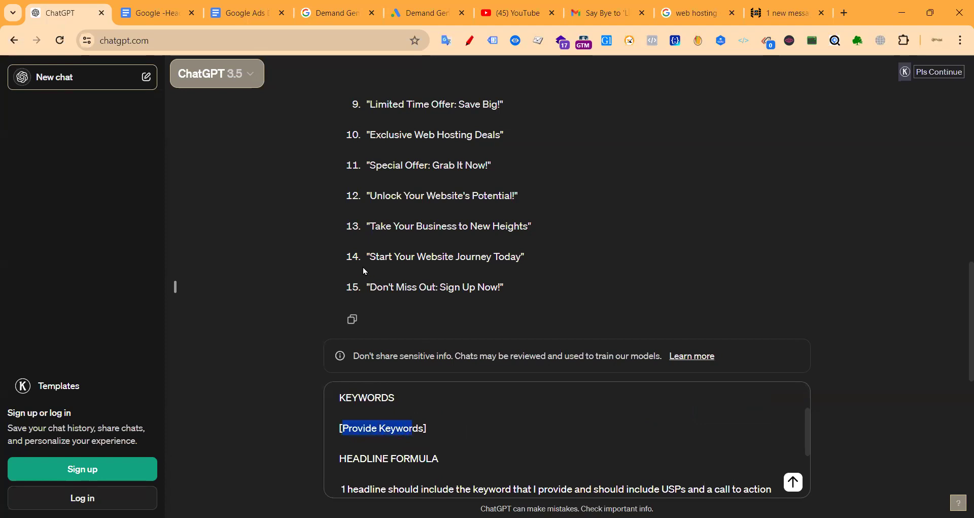
drag(370, 257, 523, 257)
key(ctrl+c)
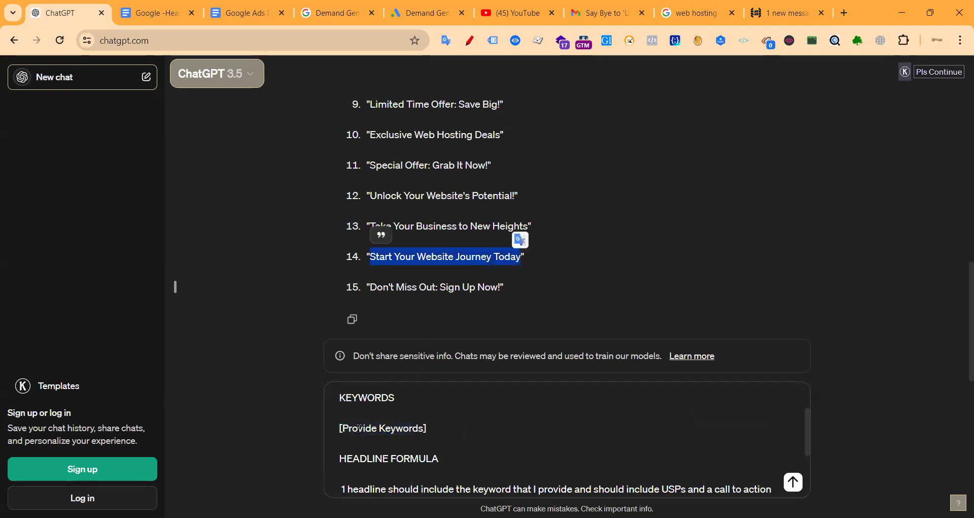
drag(342, 428, 423, 428)
key(ctrl+v)
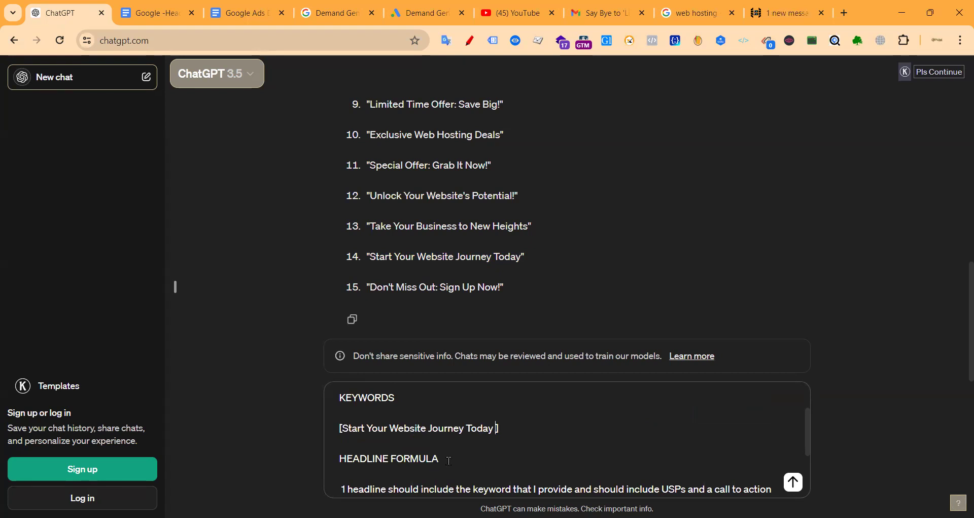
Step: Add "Get the Best Web Hosting Now" from the ChatGPT headline list as the prompt's second keyword, separated by a comma
scroll(406, 228, up, 5)
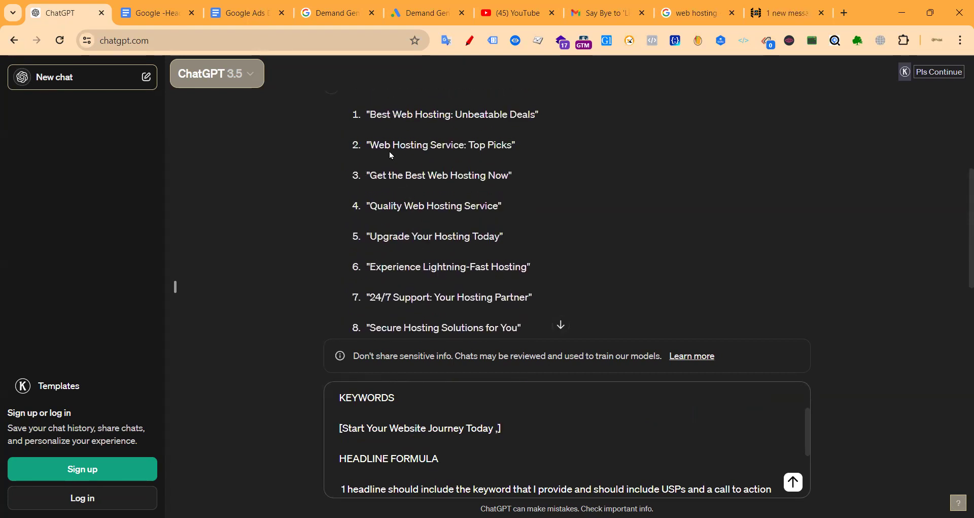
scroll(375, 118, up, 3)
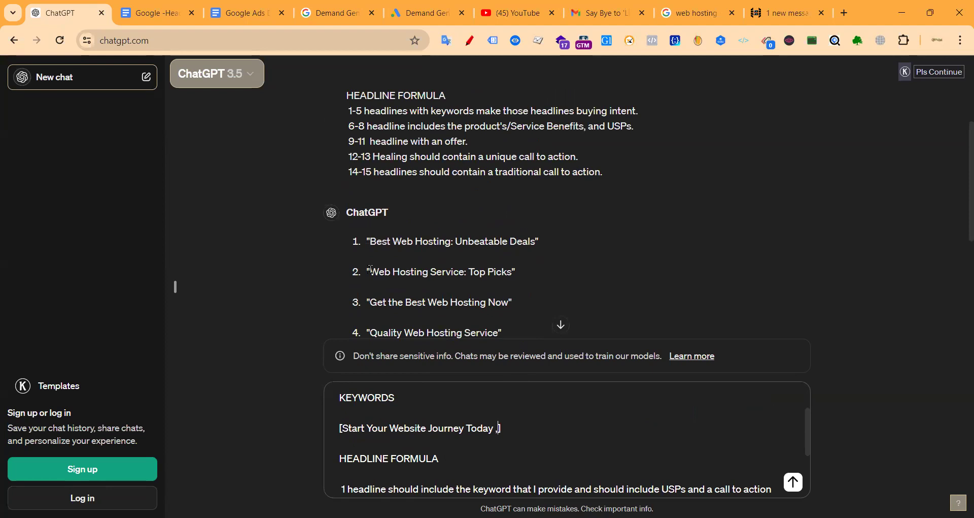
drag(371, 302, 508, 303)
key(ctrl+c)
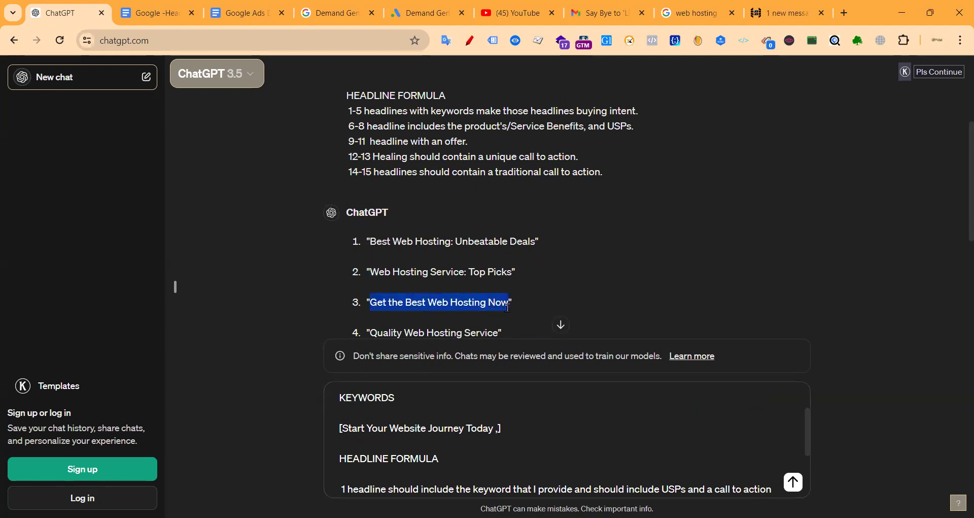
click(501, 431)
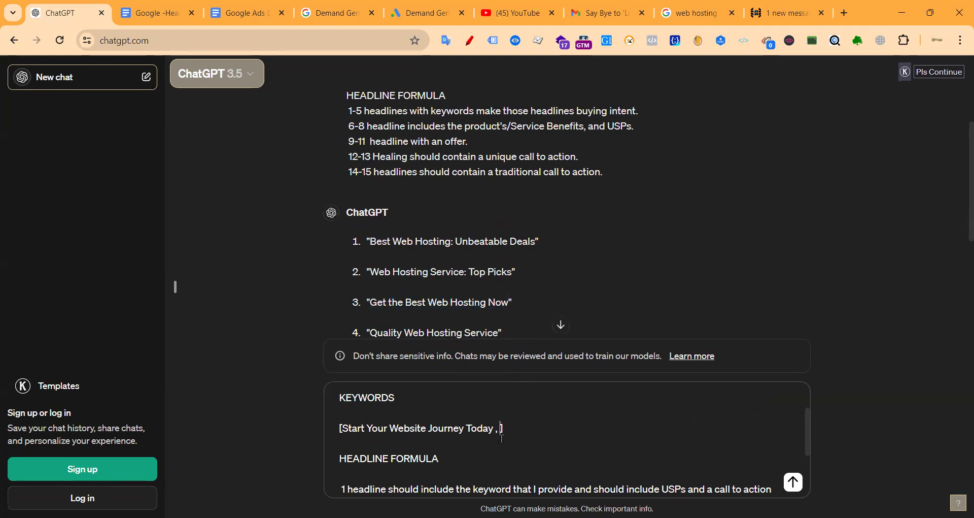
key(ctrl+v)
Step: Add "WebmHOsting" as the third keyword and send the descriptions prompt to ChatGPT
text(, Webs)
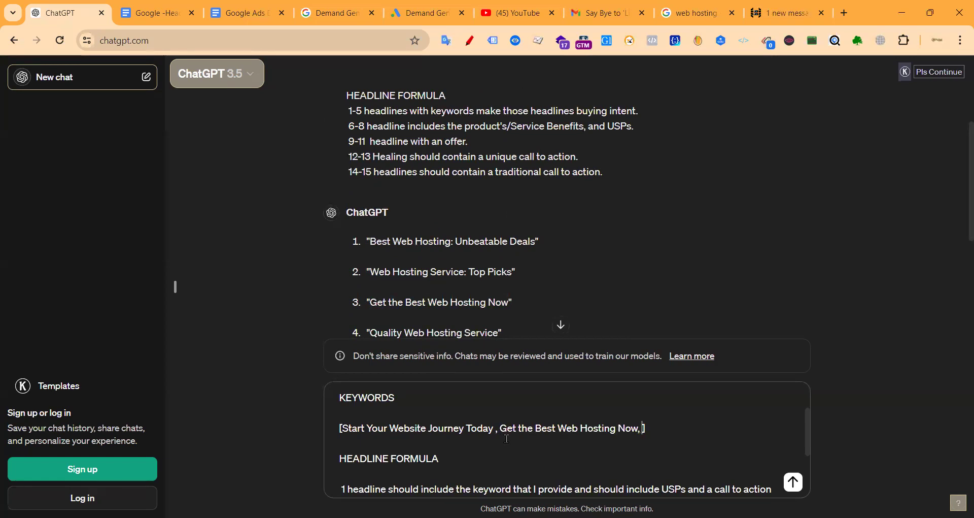
key(BackSpace)
text(mHOsting)
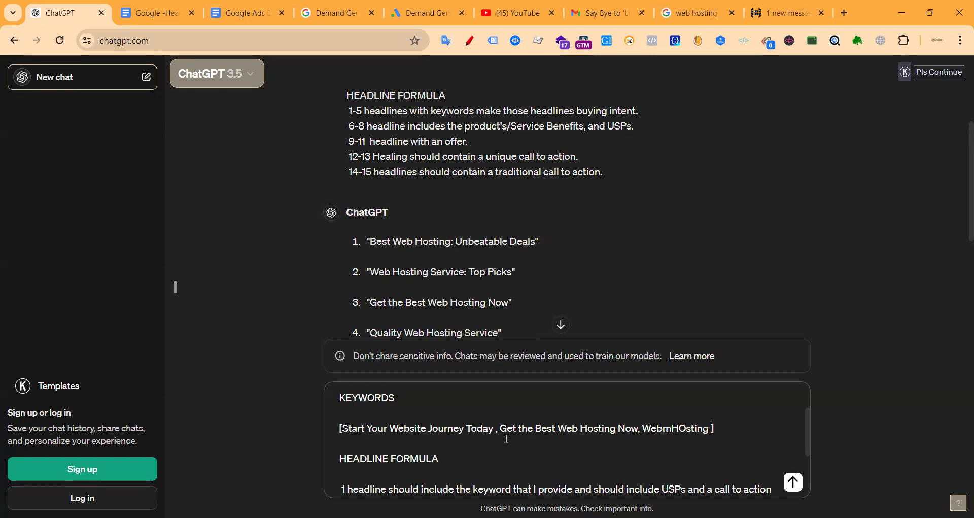
scroll(557, 473, down, 2)
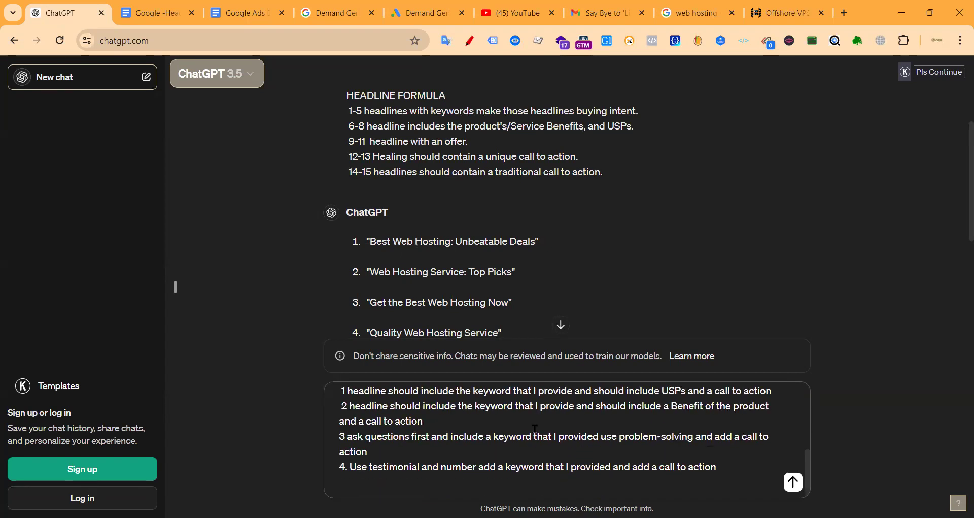
click(794, 481)
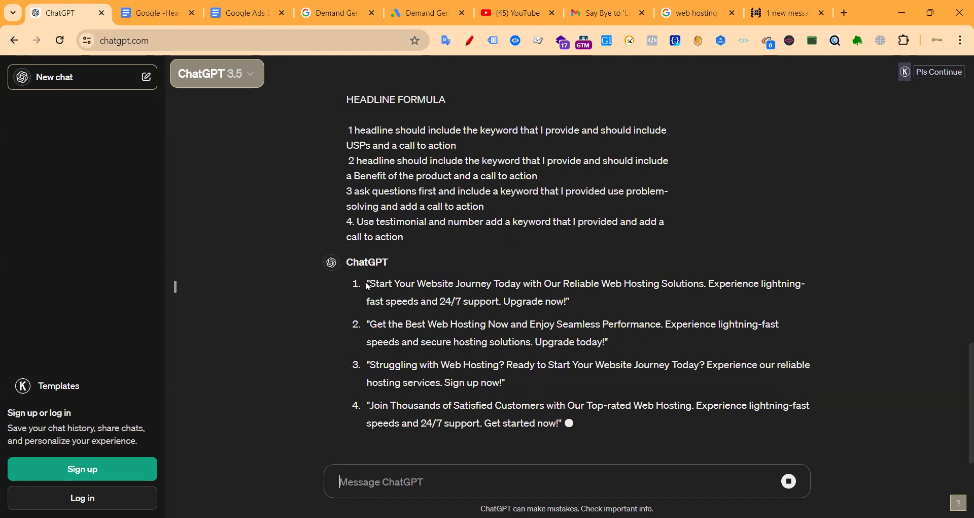
Step: Try the complete first ChatGPT description, through "Upgrade now!", as the ad's first description in Google Ads
drag(372, 283, 567, 301)
click(406, 11)
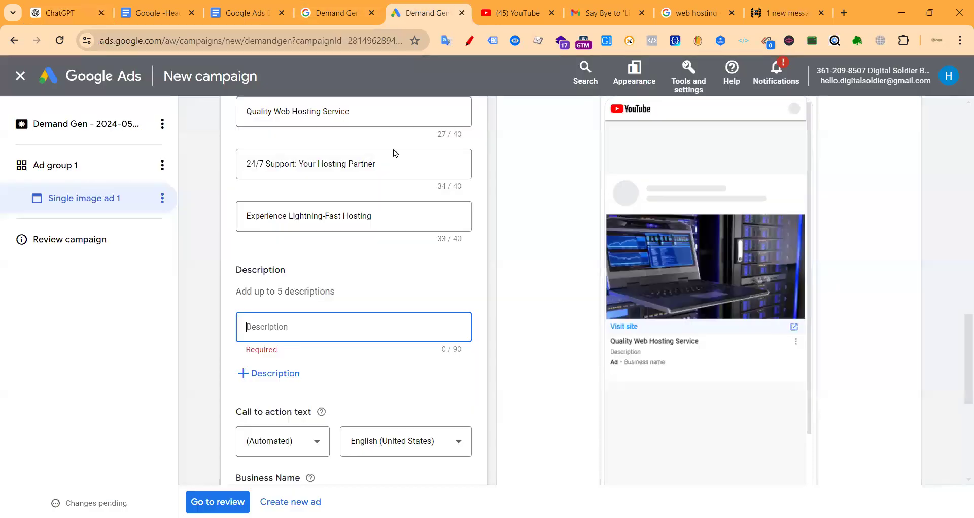
text(...ence lightning-fast speeds and 24/7 support. Upgrade now!)
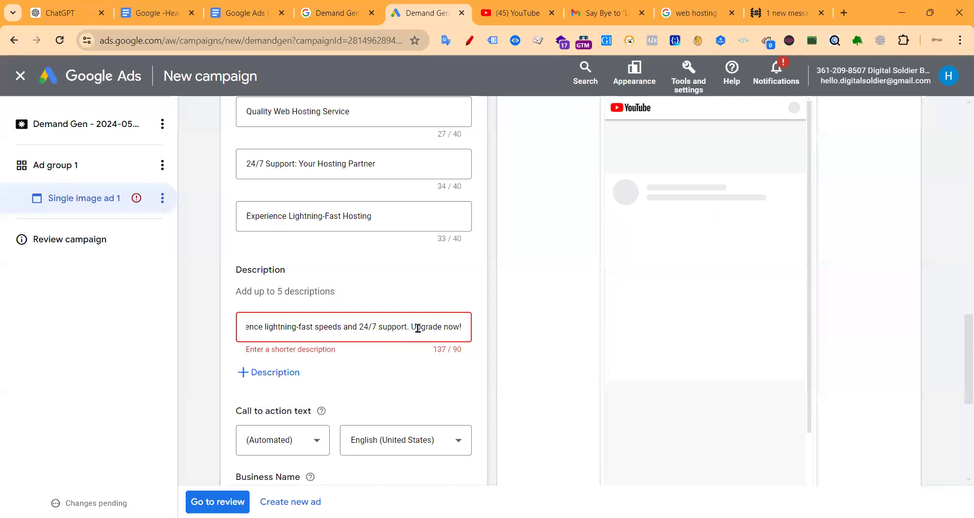
right_click(299, 330)
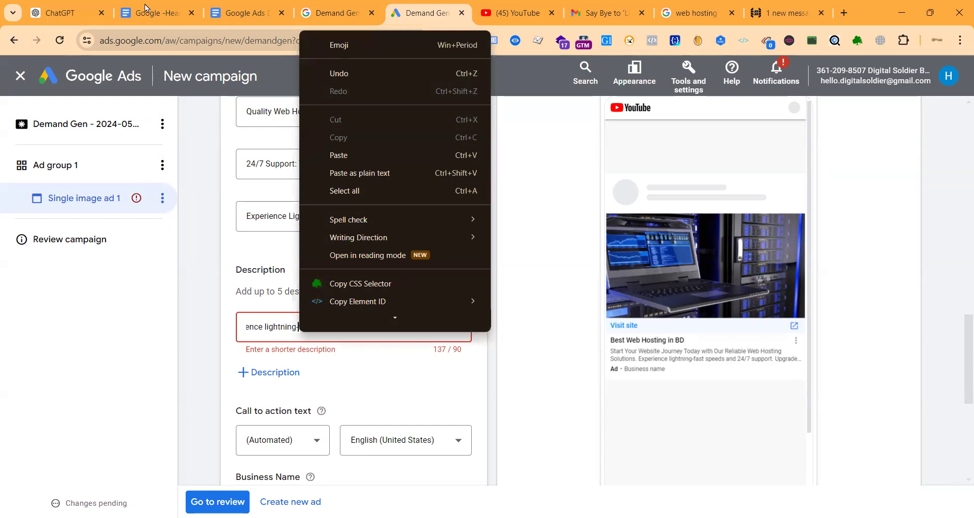
Step: Replace the ad's first description in Google Ads with only "Start Your Website Journey Today with Our Reliable Web Hosting Solutions." copied from ChatGPT
click(65, 5)
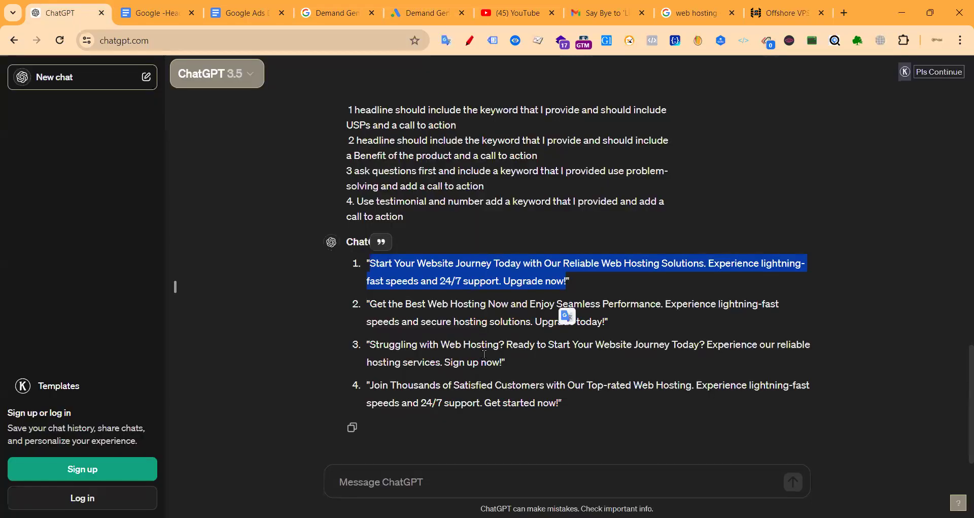
click(437, 398)
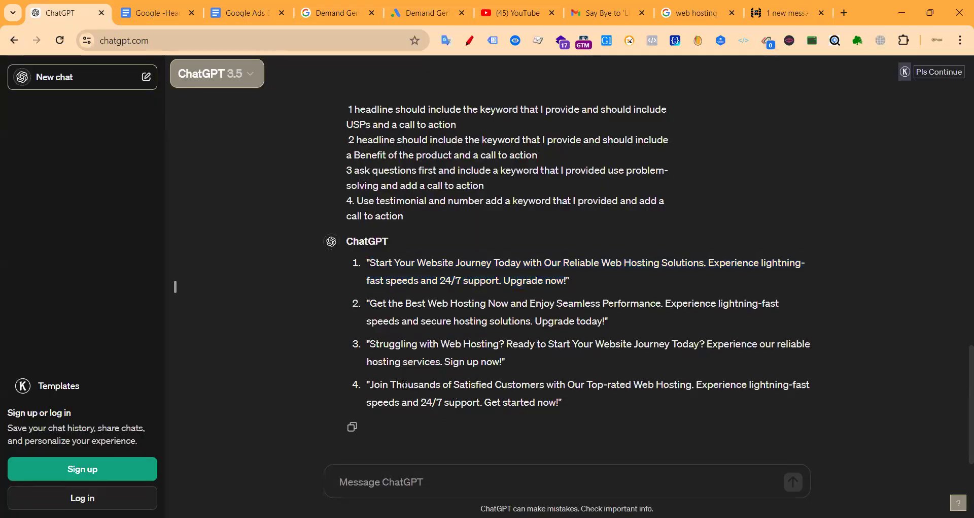
drag(367, 262, 707, 274)
key(ctrl+c)
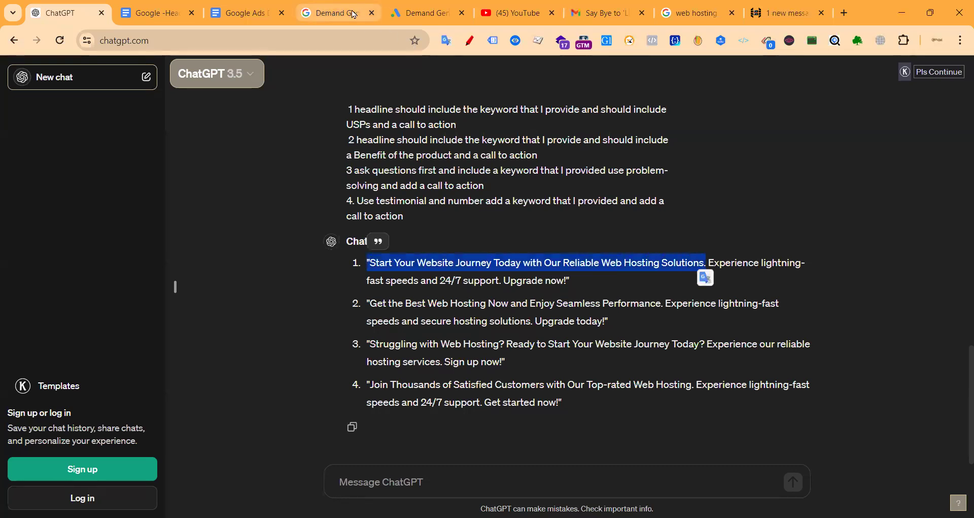
click(424, 13)
key(ctrl+a)
key(ctrl+v)
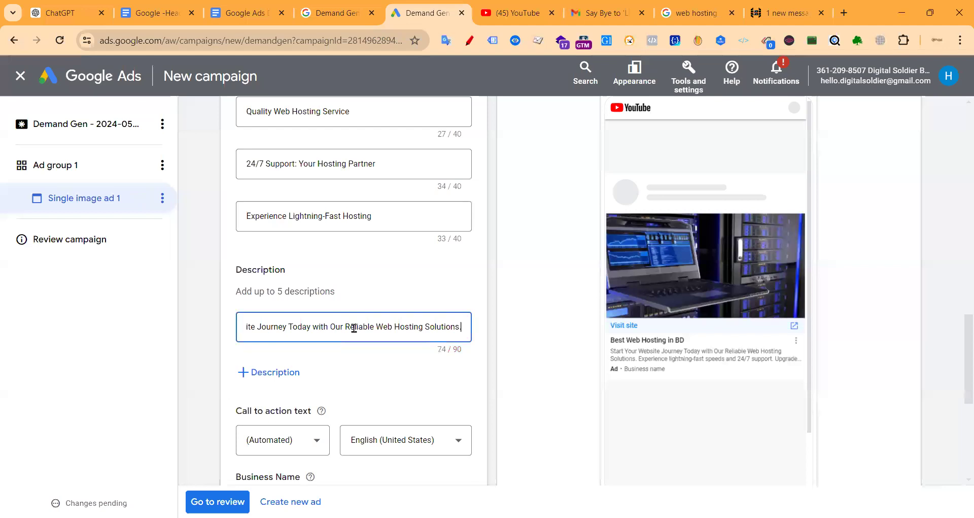
Step: Add a second description field in Google Ads and fill it with "Get the Best Web Hosting Now and Enjoy Seamless Performance." copied from ChatGPT
click(296, 375)
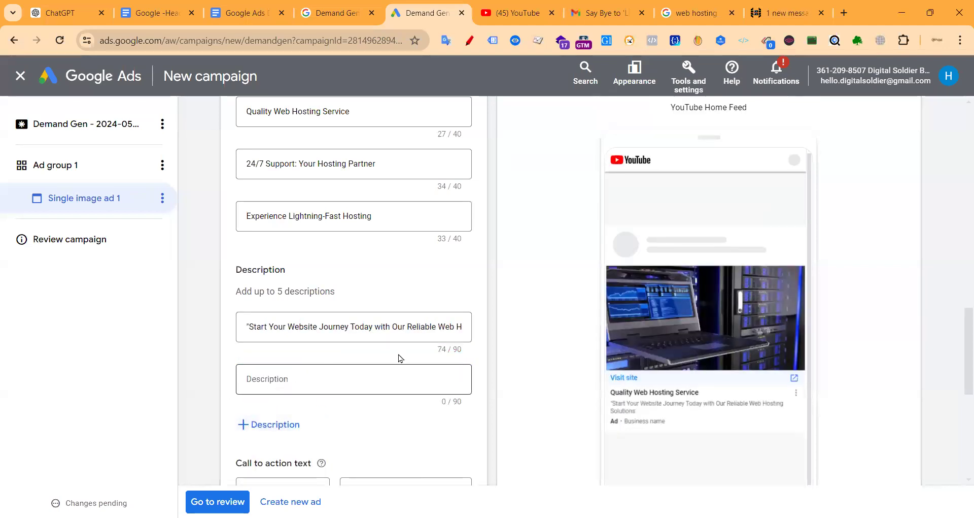
click(66, 13)
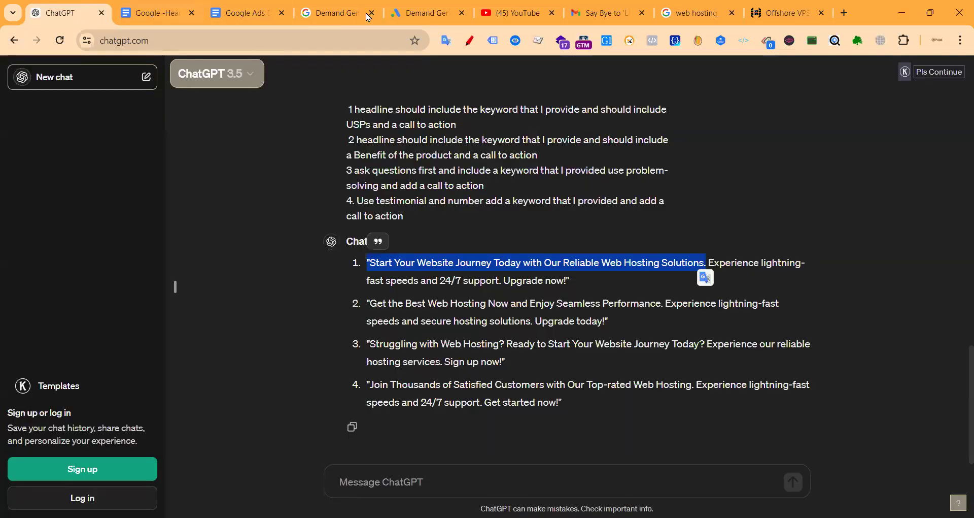
click(429, 14)
click(66, 12)
drag(370, 303, 665, 304)
key(ctrl+c)
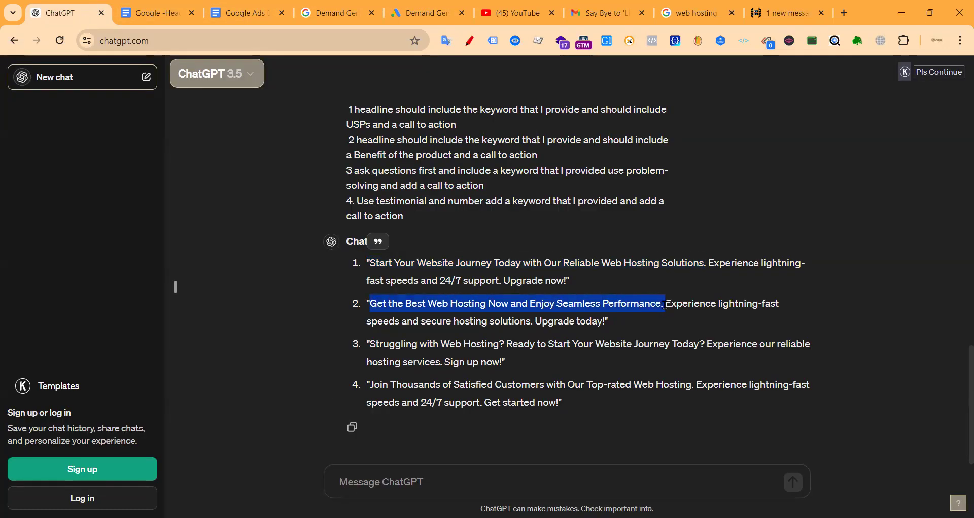
click(426, 13)
click(300, 374)
key(ctrl+v)
Step: Remove the leading quotation mark from the ad's first description
click(246, 325)
key(Left)
key(Left)
key(Left)
key(Left)
key(Left)
key(Left)
key(Left)
key(Left)
key(Left)
key(Left)
key(Left)
key(Left)
key(Left)
key(Left)
key(Left)
key(Left)
key(Left)
key(Left)
key(Left)
key(Left)
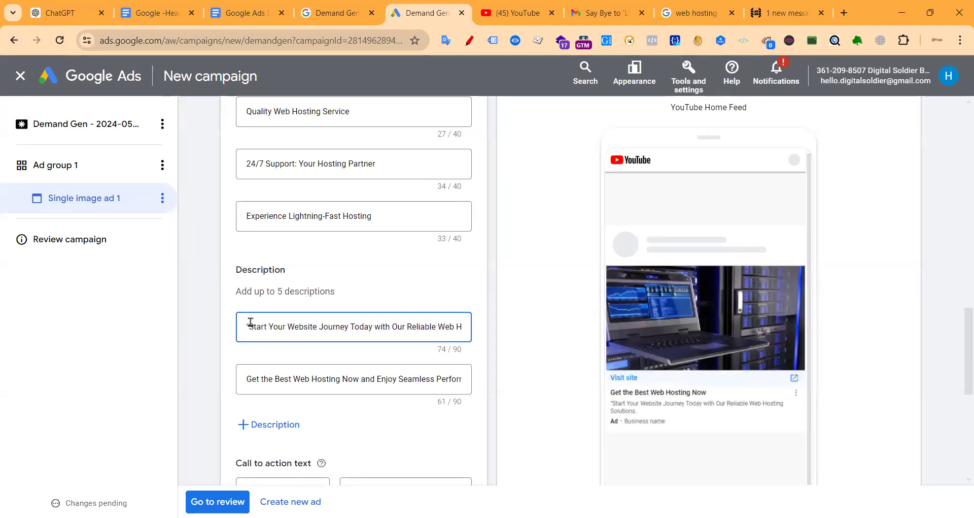
key(Delete)
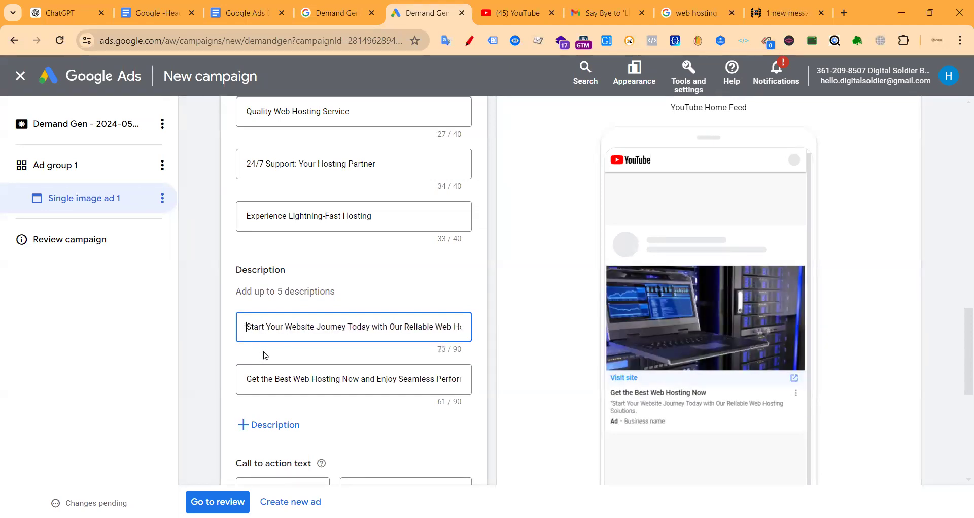
Step: Append "Upgrade today!" copied from the second ChatGPT suggestion to the end of the ad's second description in Google Ads
click(446, 378)
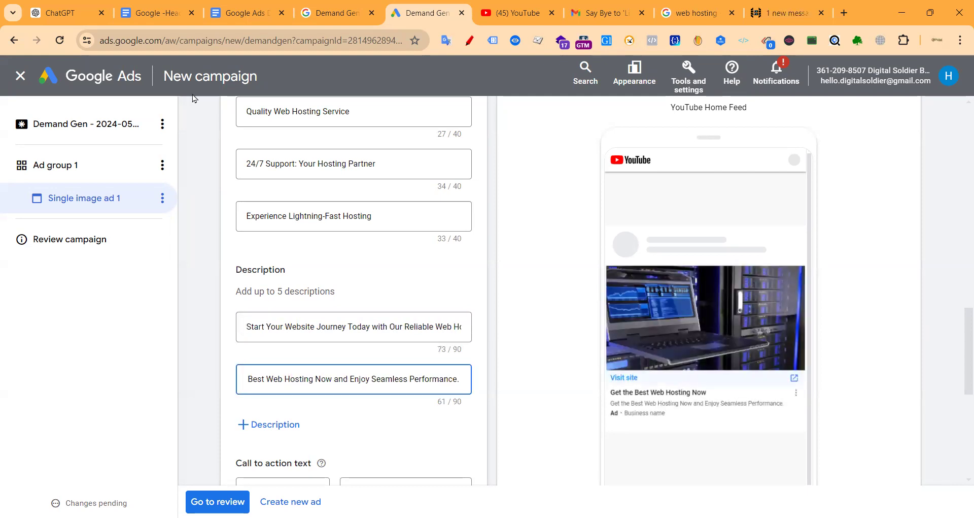
click(66, 13)
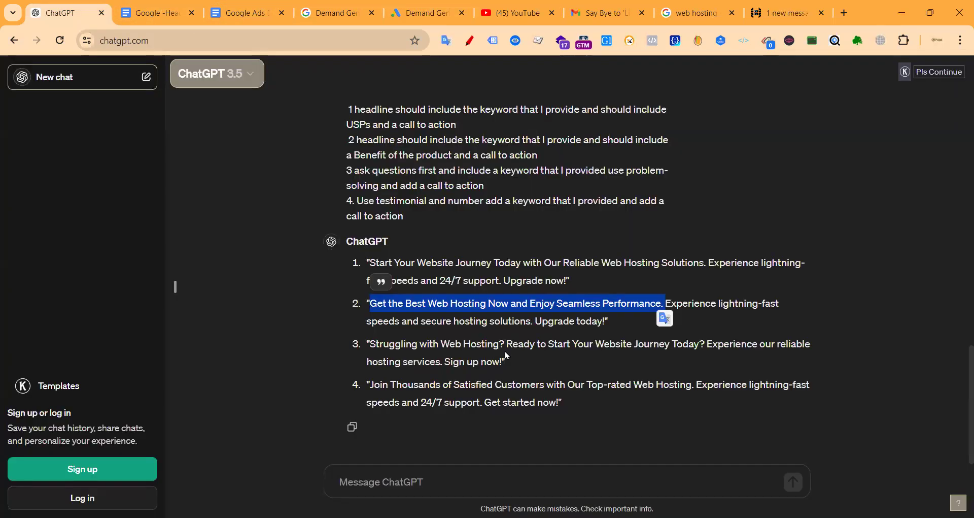
drag(536, 321, 606, 321)
key(ctrl+c)
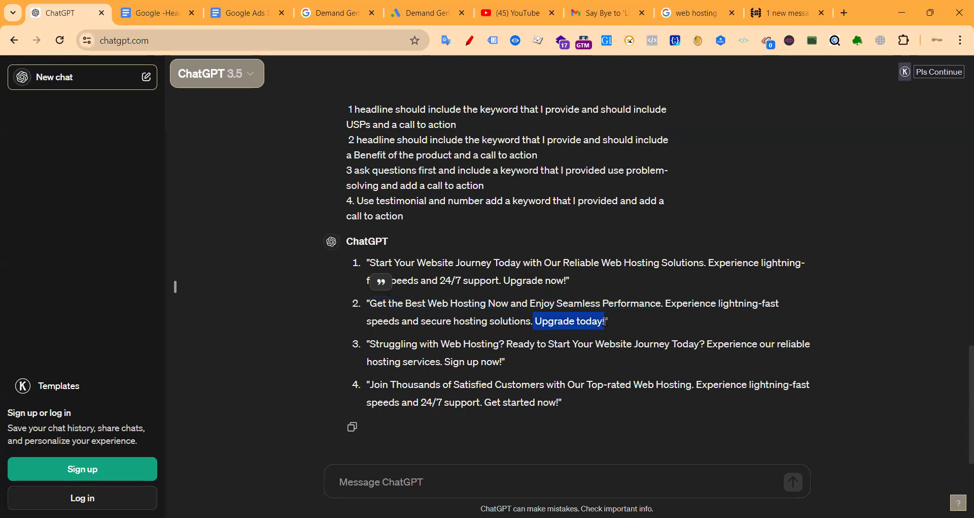
key(ctrl+5)
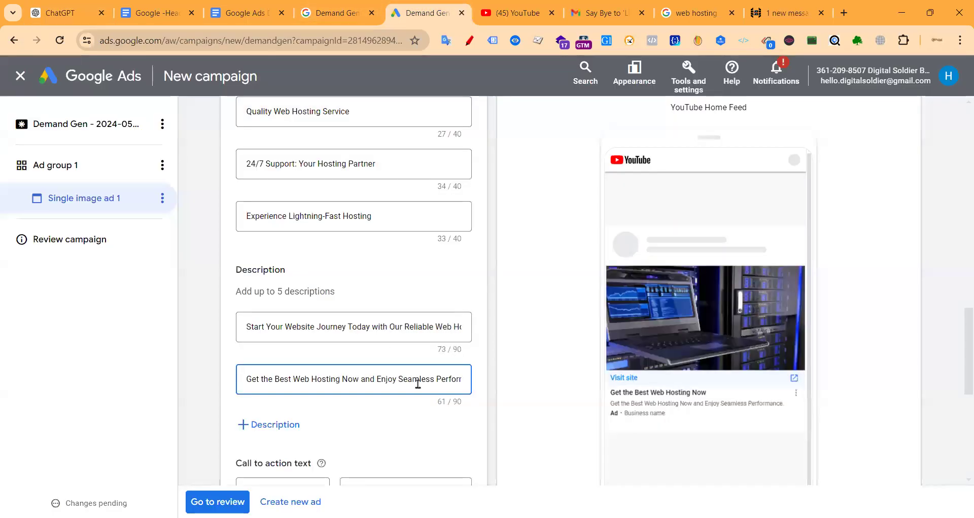
key(Right)
key(Right)
key(Right)
key(Right)
key(Right)
key(Right)
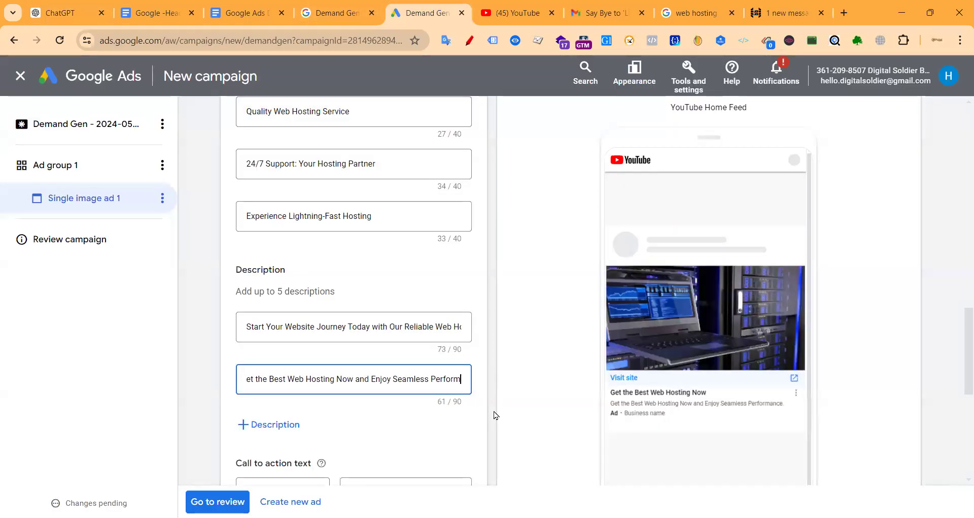
key(ctrl+v)
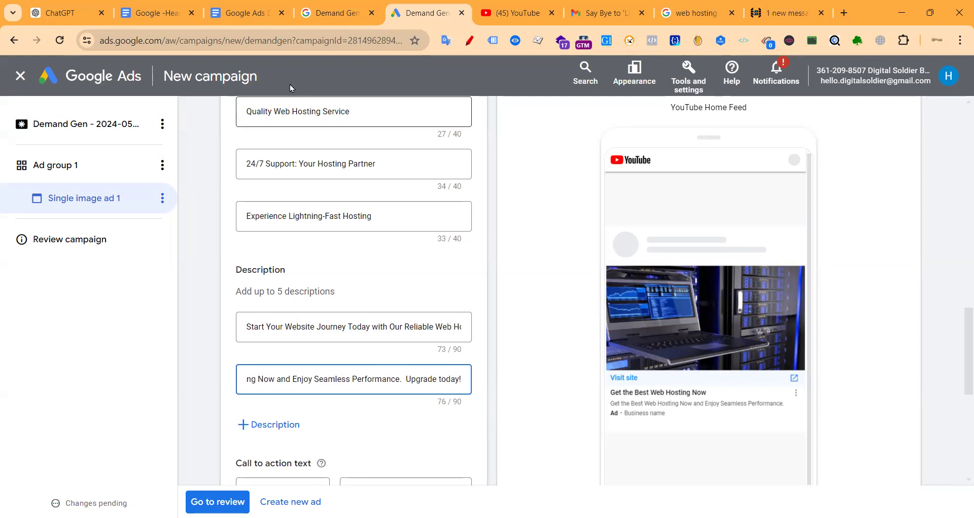
Step: Add a third description in Google Ads with "Struggling with Web Hosting? Ready to Start Your Website Journey Today?" copied from ChatGPT
click(71, 6)
drag(370, 343, 705, 344)
key(ctrl+c)
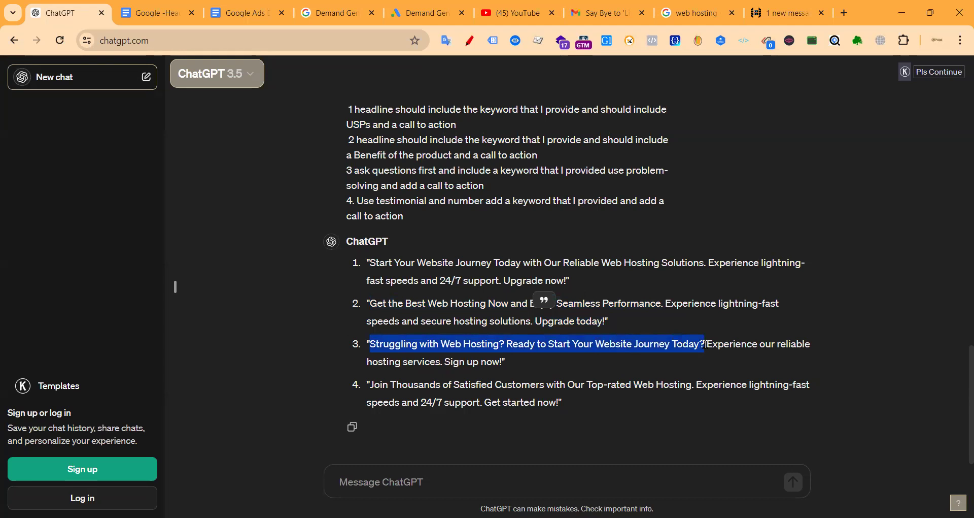
click(408, 15)
click(292, 427)
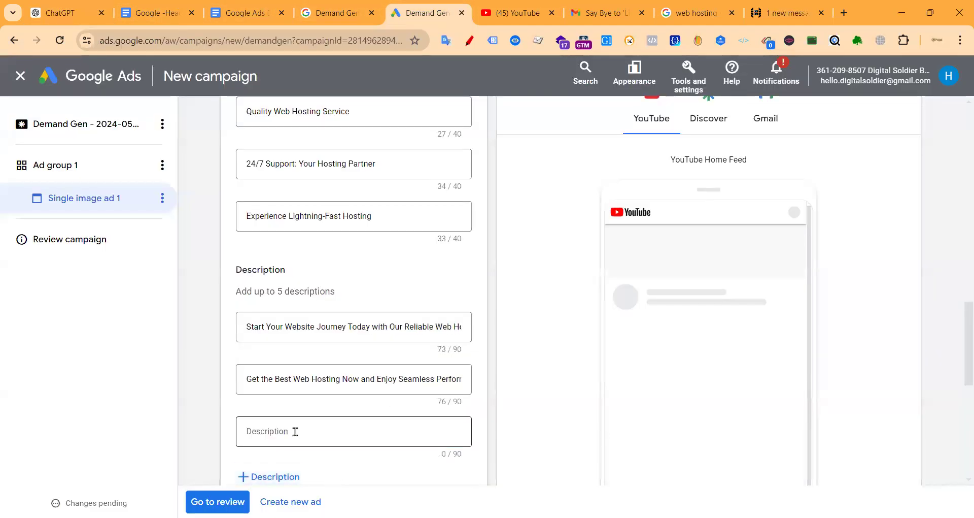
key(ctrl+v)
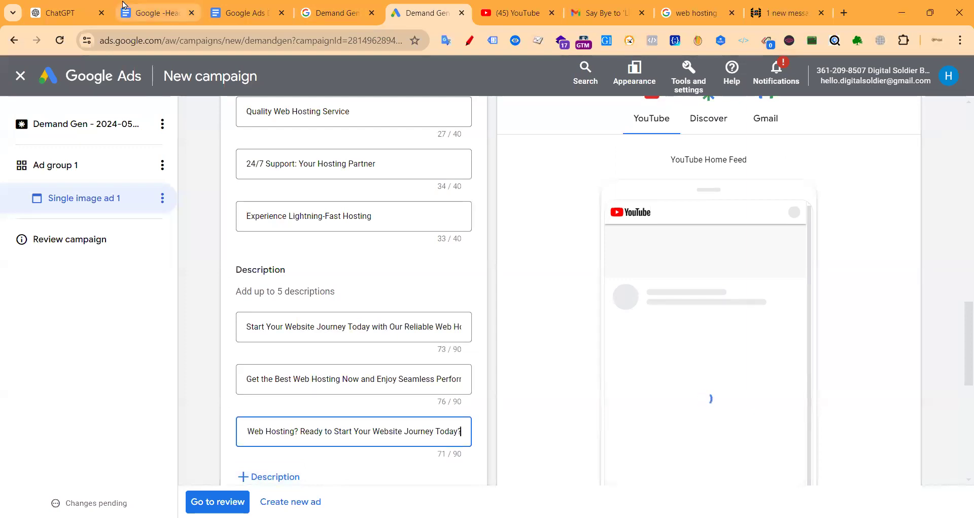
Step: Append "Sign up now!" copied from ChatGPT to the ad's third description in Google Ads, without the closing quotation mark
click(66, 13)
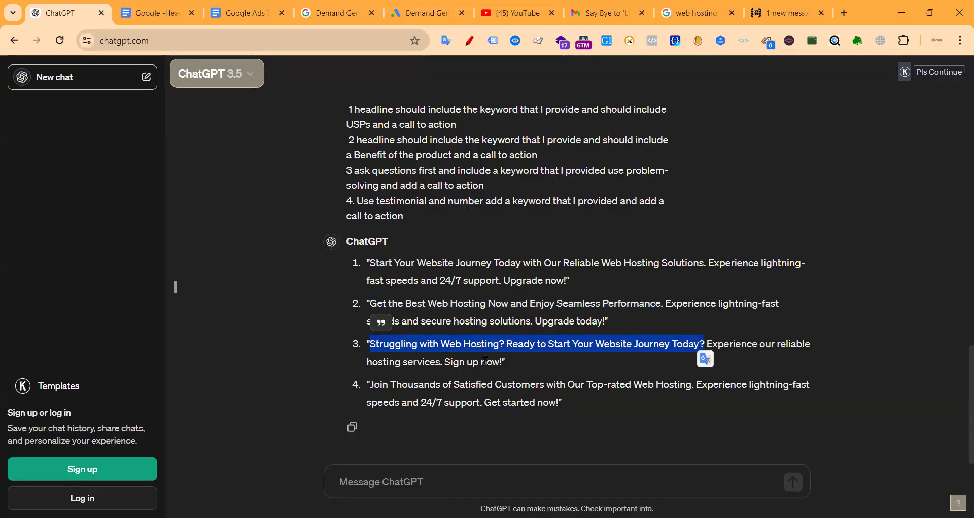
drag(445, 360, 505, 362)
key(ctrl+c)
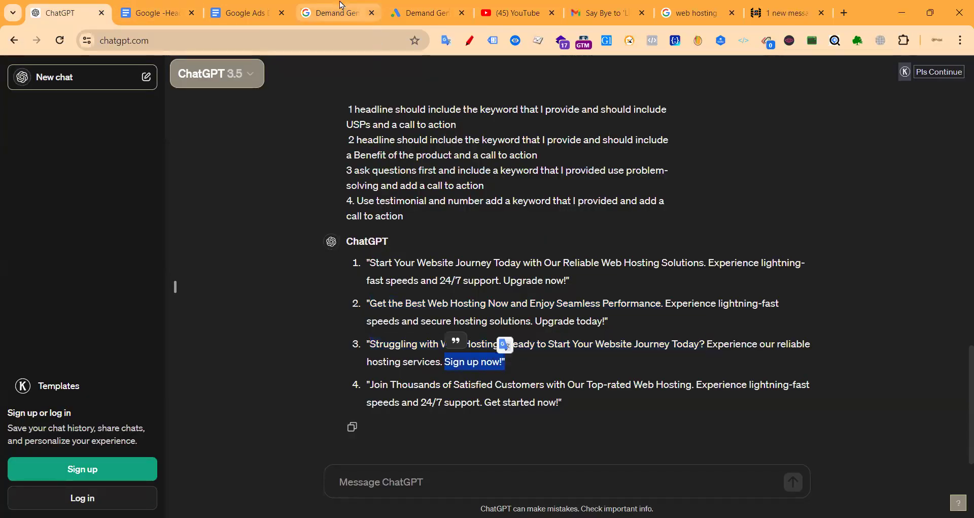
click(417, 6)
click(437, 430)
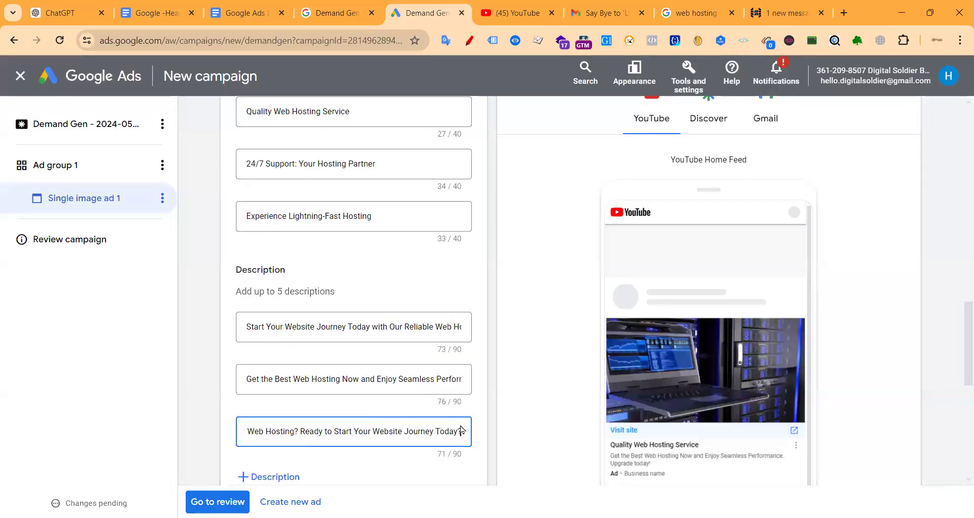
key(ctrl+v)
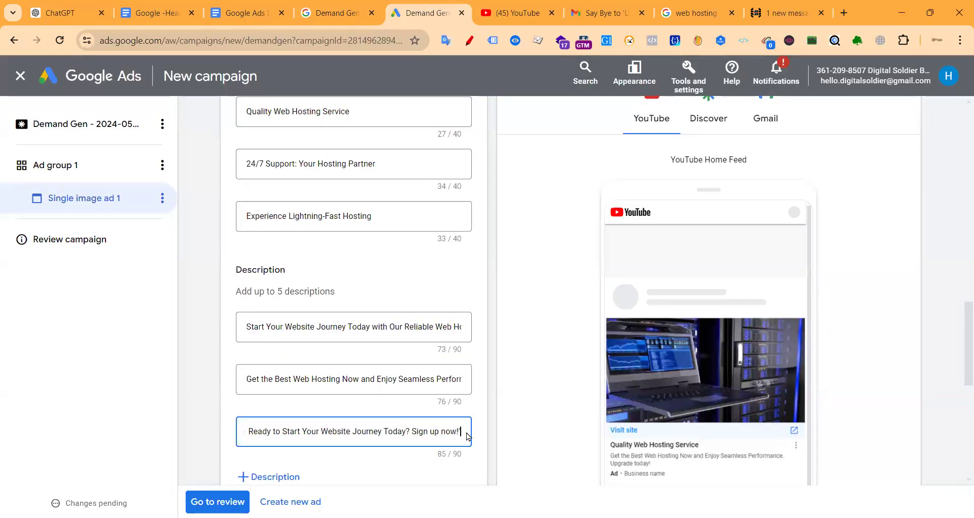
key(BackSpace)
Step: Add a fourth description in Google Ads with "Join Thousands of Satisfied Customers with Our Top-rated Web Hosting." copied from ChatGPT
scroll(413, 452, down, 5)
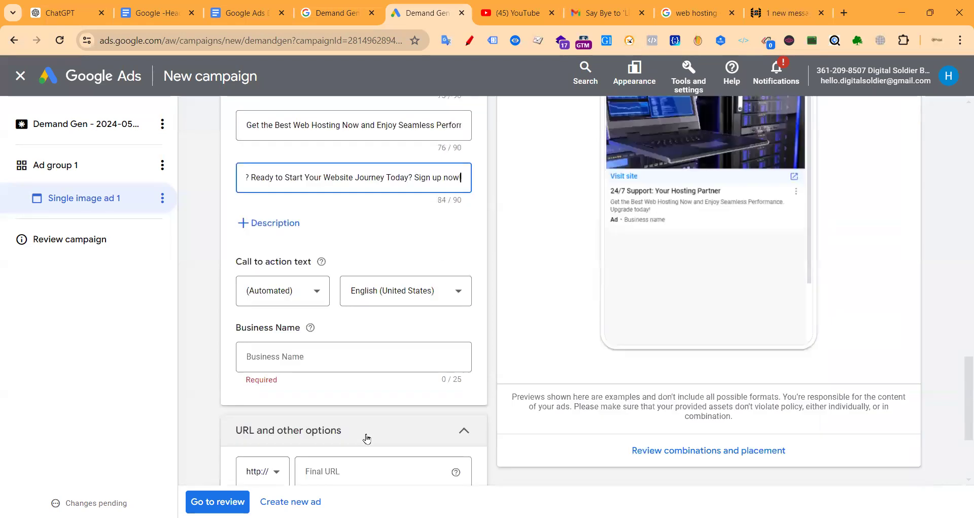
click(264, 219)
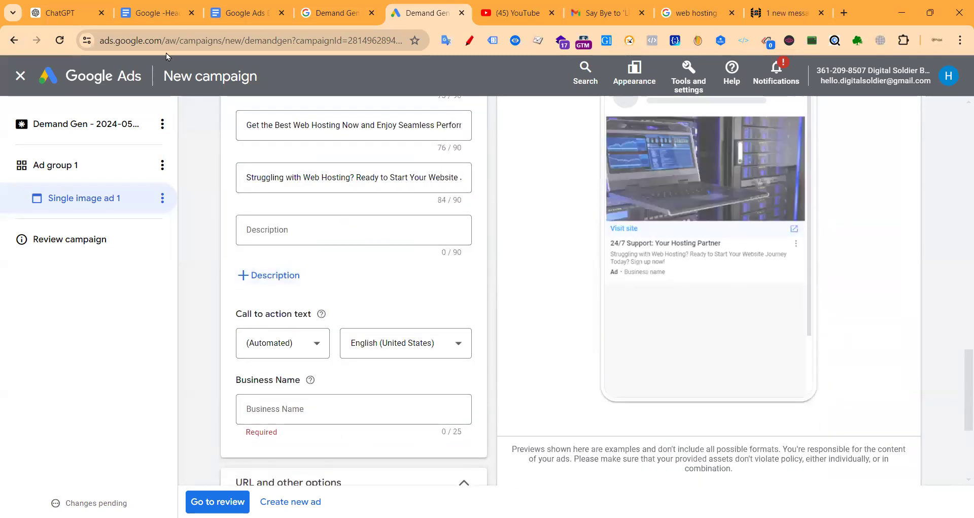
click(59, 5)
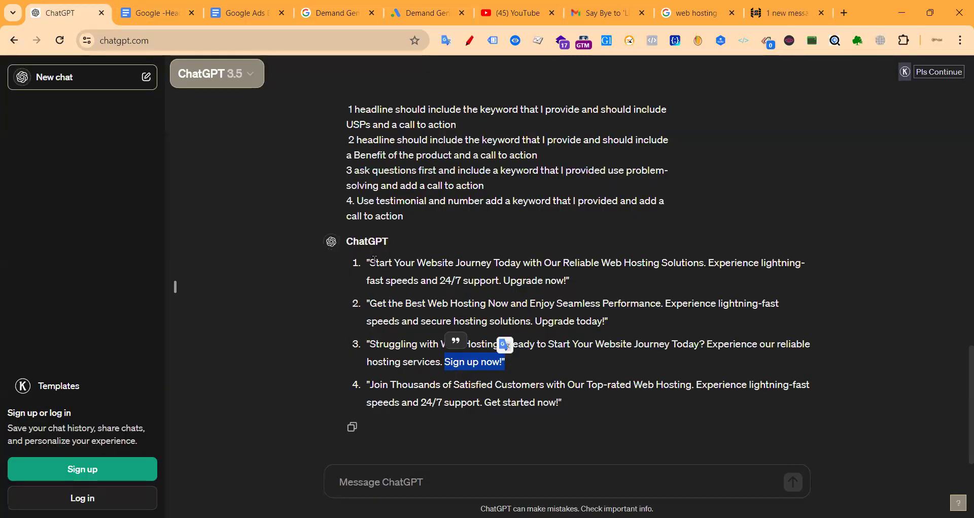
click(373, 347)
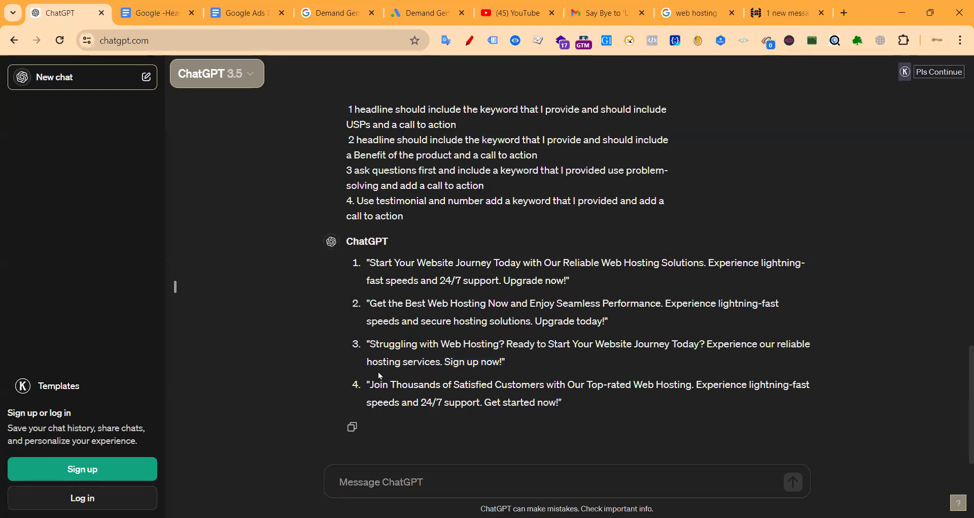
drag(372, 385, 693, 386)
key(ctrl+c)
click(426, 13)
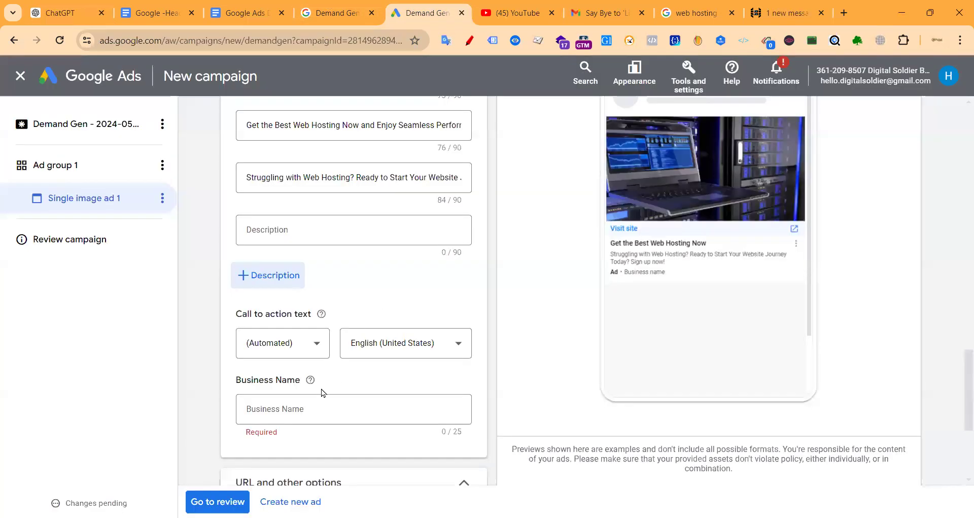
click(309, 228)
key(ctrl+v)
Step: Set the ad's call to action text to Sign up and check the available call to action languages
scroll(368, 320, down, 1)
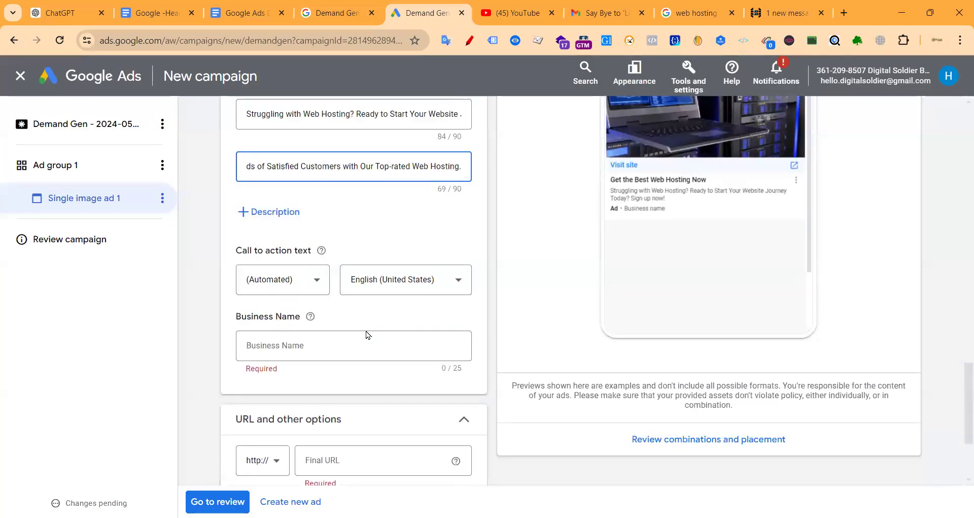
click(280, 285)
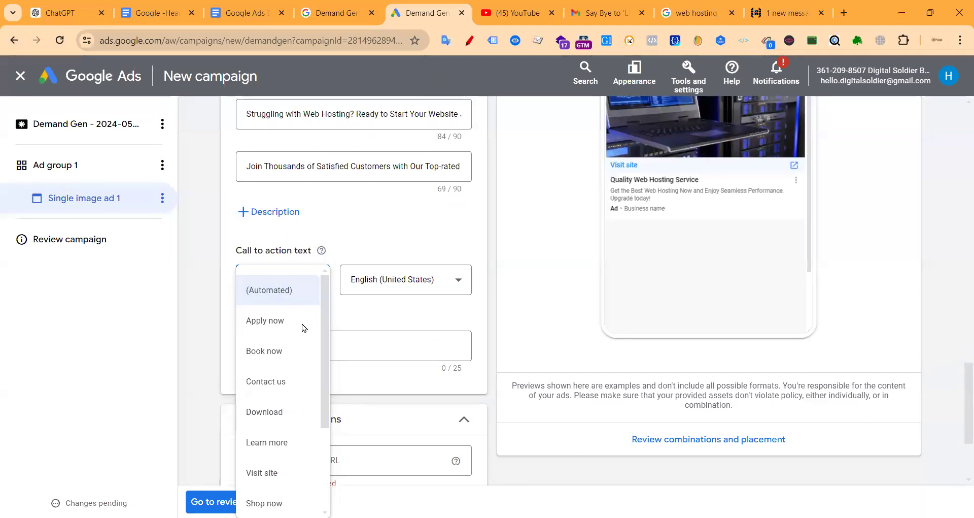
scroll(263, 342, down, 4)
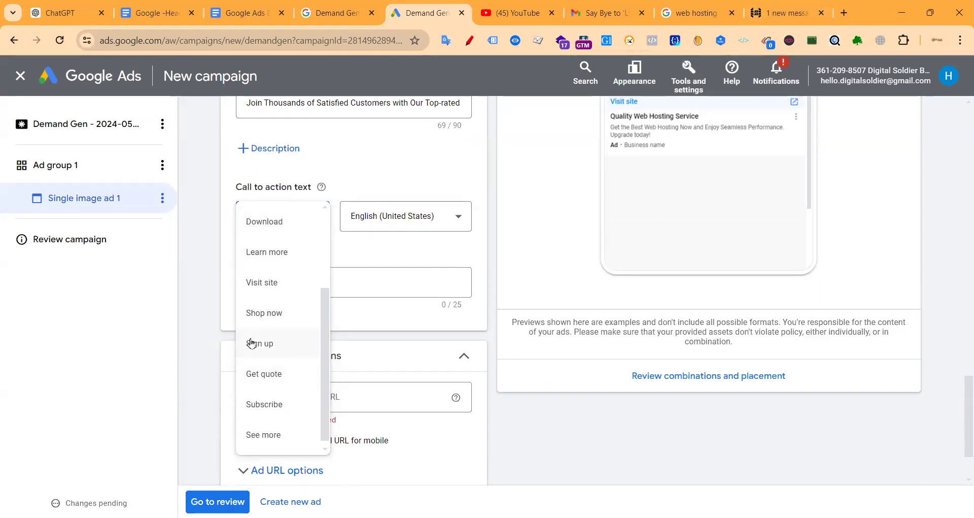
click(285, 344)
click(344, 282)
click(446, 215)
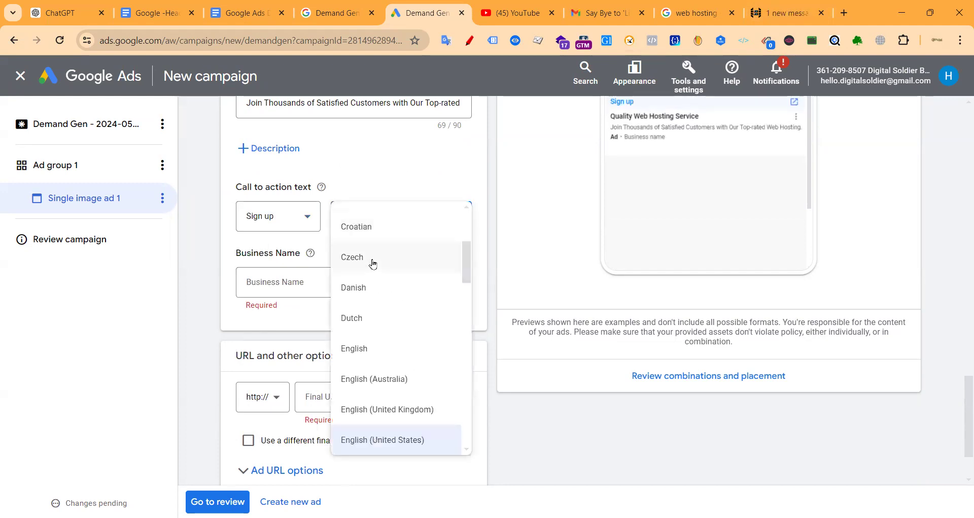
click(404, 158)
Step: Fill in the ad's business name as "Hostplay", copying the name from the hosting website's address and capitalizing its first letter
click(302, 282)
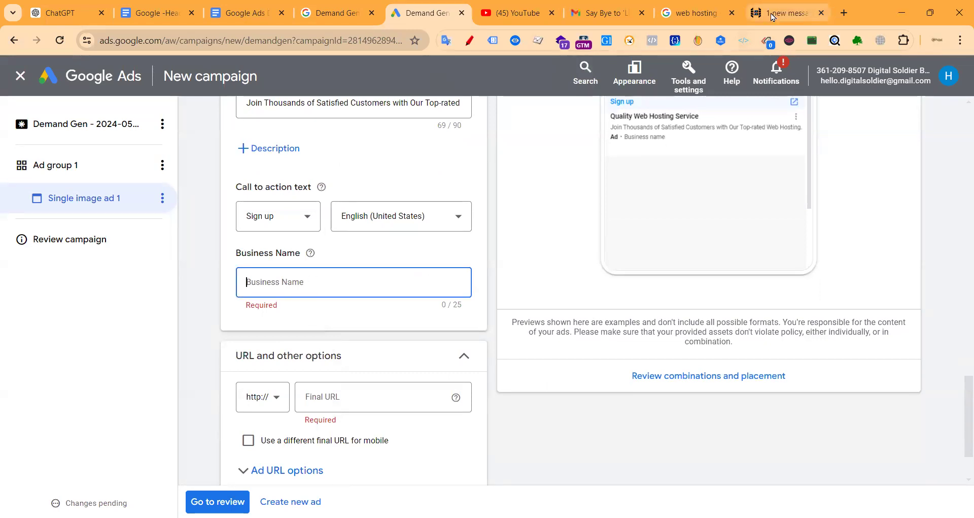
click(783, 13)
drag(312, 41, 188, 46)
double_click(167, 41)
key(ctrl+c)
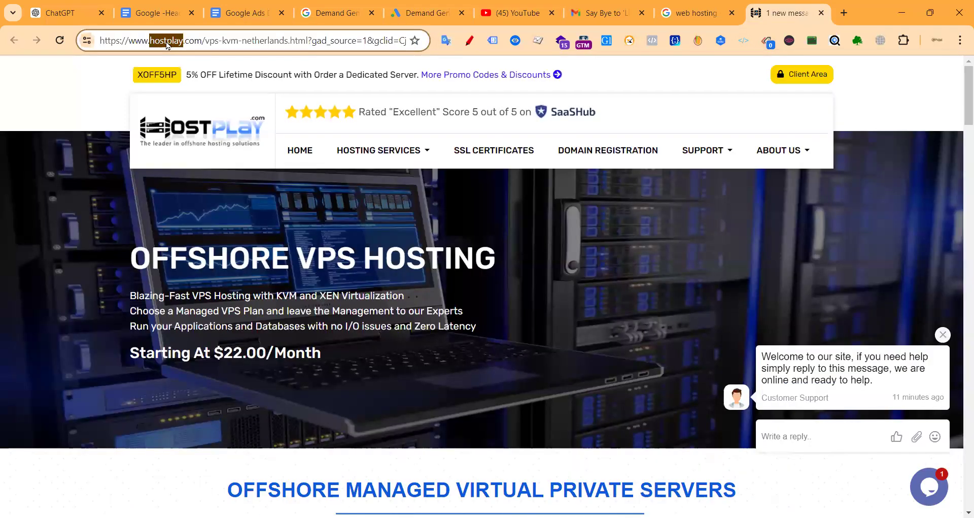
click(407, 13)
key(ctrl+v)
click(242, 284)
key(Delete)
text(H)
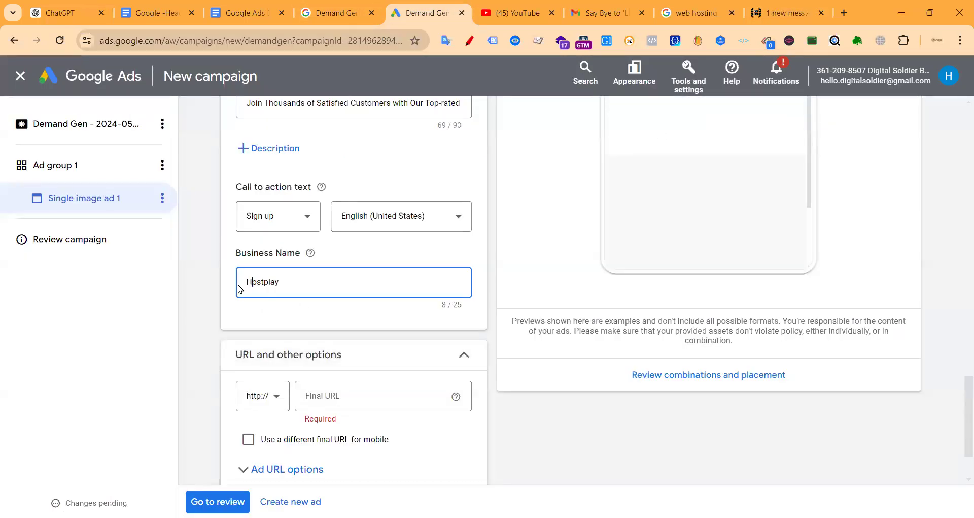
Step: Review the single image ad's strength, images, logos and text entries, down to the Final URL field
scroll(321, 355, down, 2)
click(349, 318)
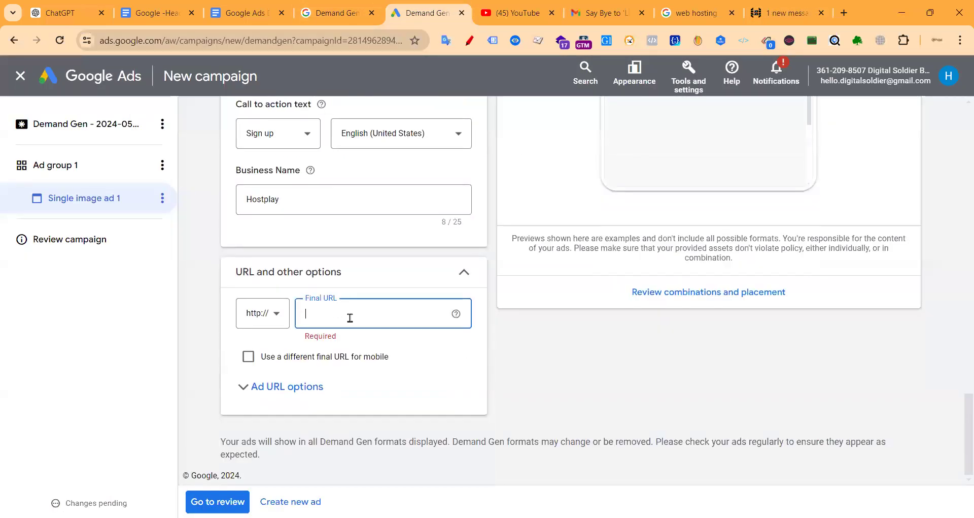
scroll(349, 317, up, 7)
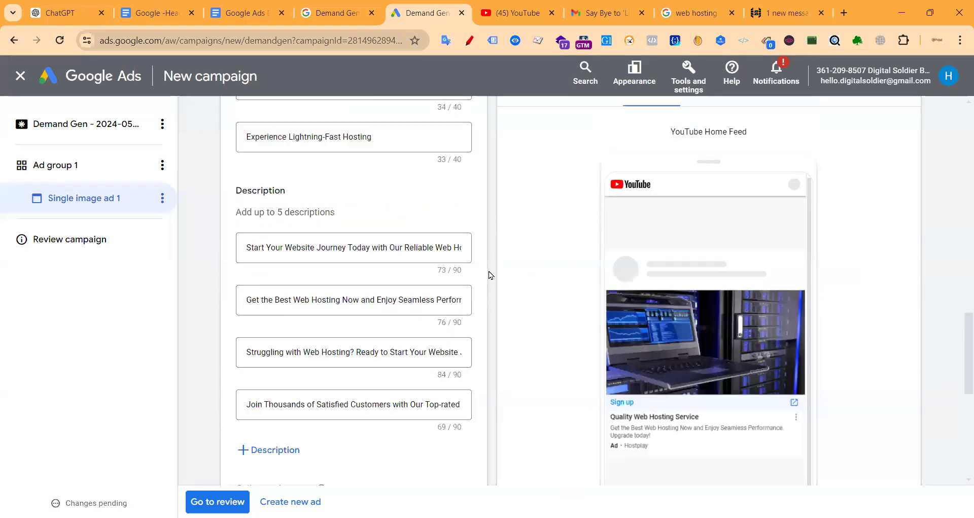
scroll(343, 275, up, 15)
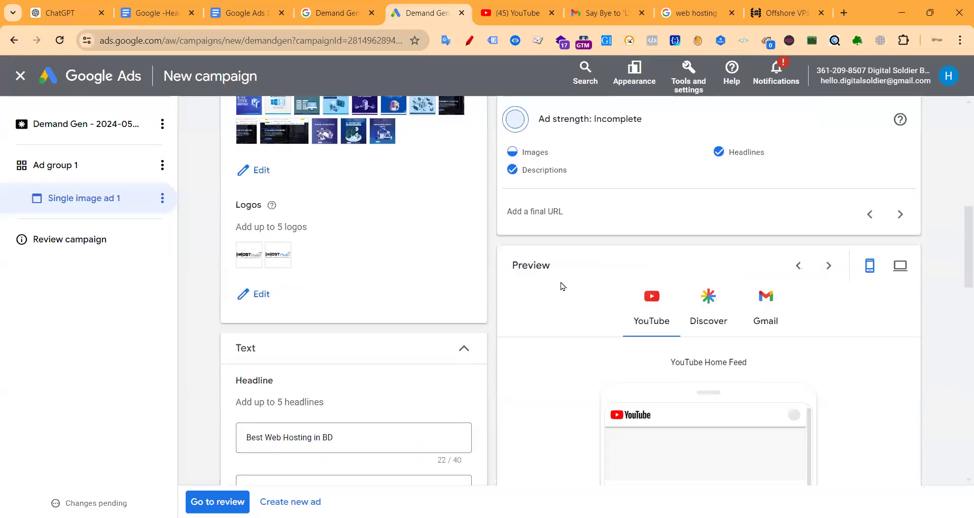
scroll(364, 290, up, 1)
scroll(382, 264, down, 15)
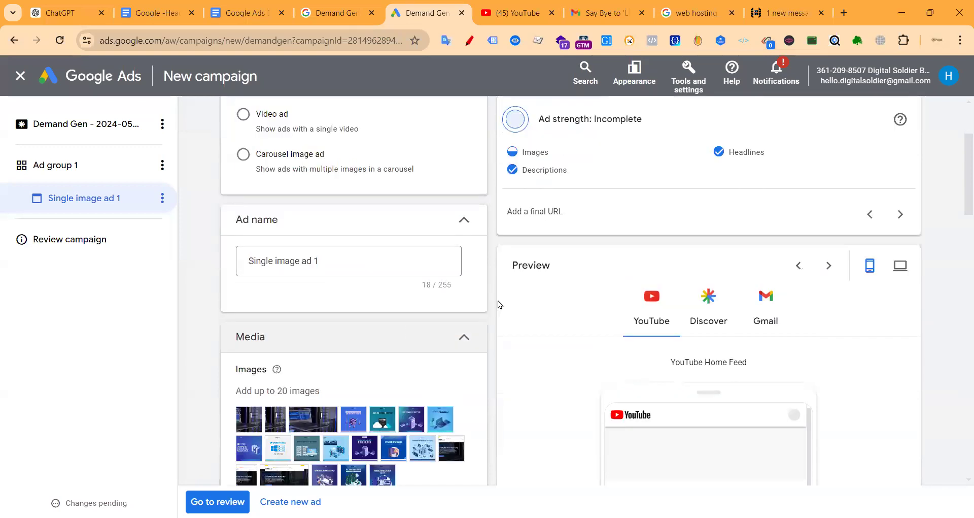
scroll(508, 292, down, 10)
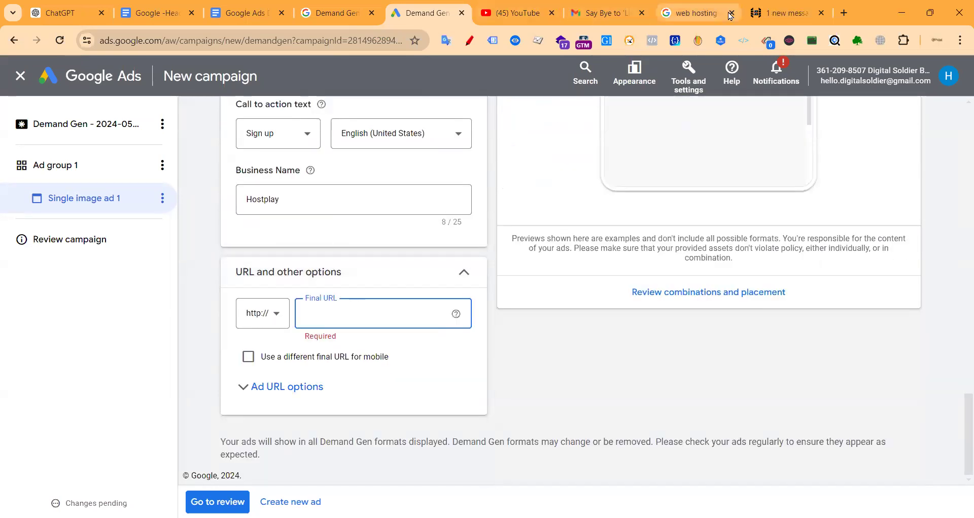
scroll(386, 300, up, 12)
scroll(387, 300, up, 7)
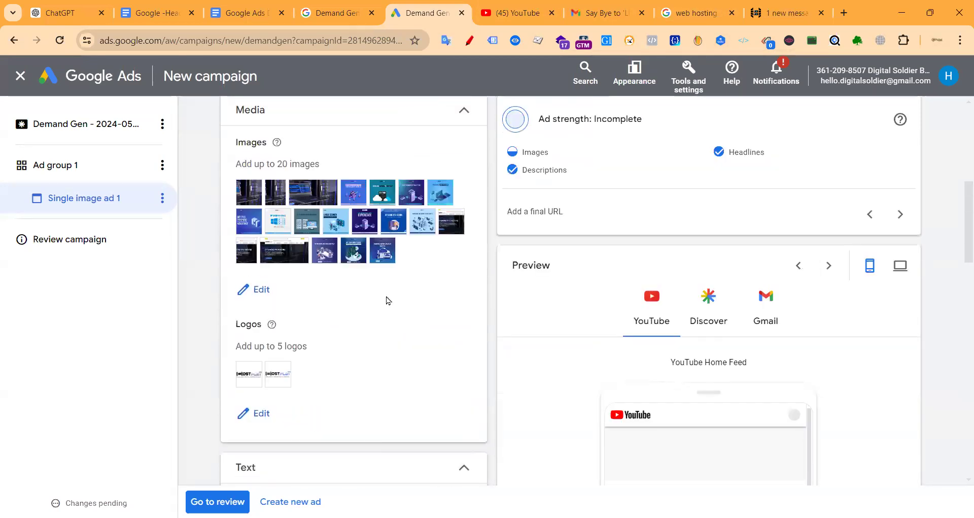
scroll(386, 301, up, 3)
scroll(386, 330, down, 15)
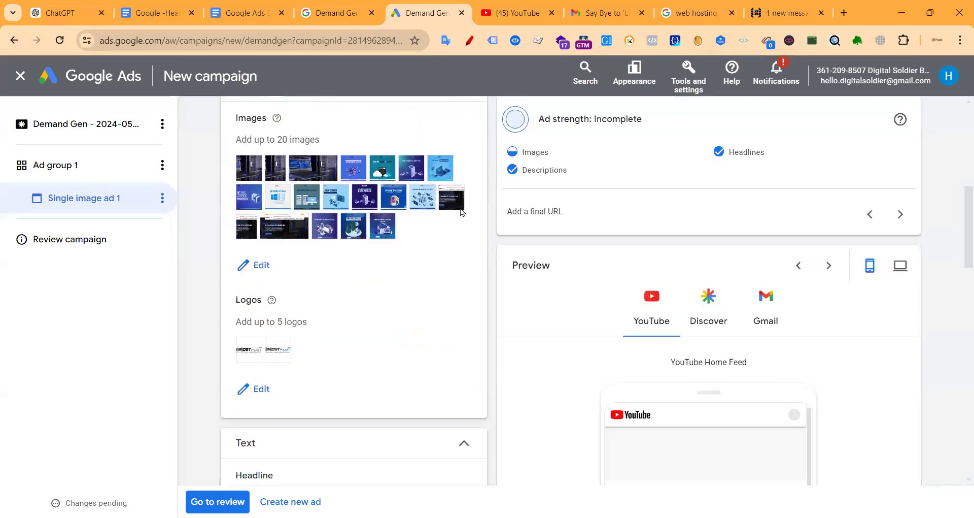
scroll(291, 426, down, 5)
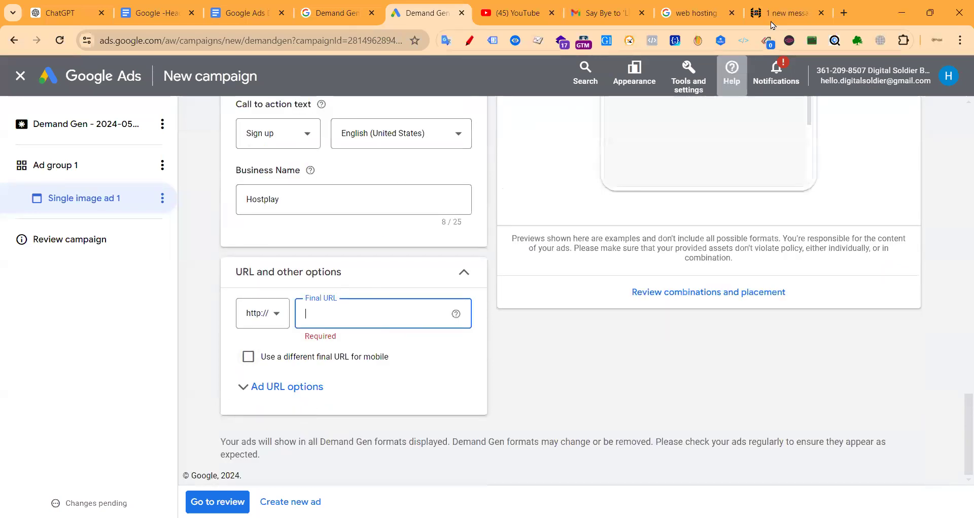
click(781, 12)
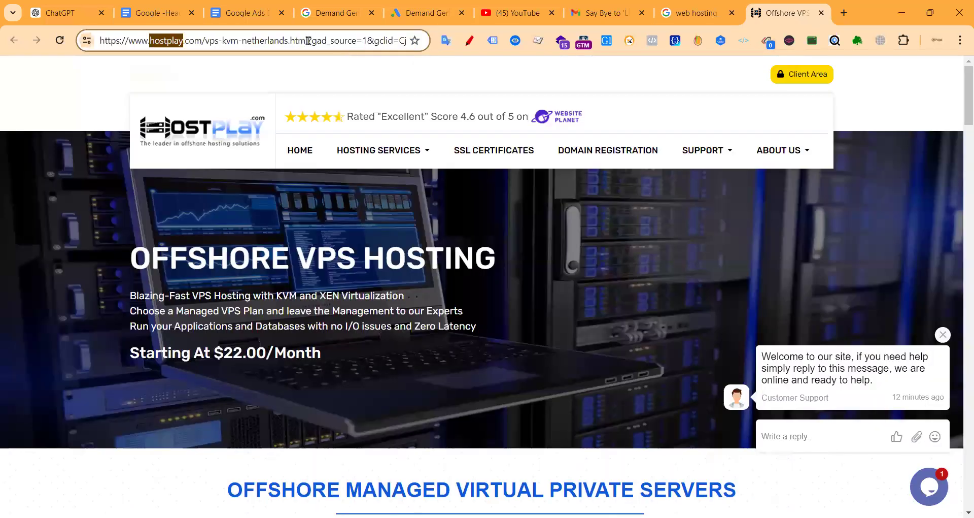
drag(159, 40, 308, 40)
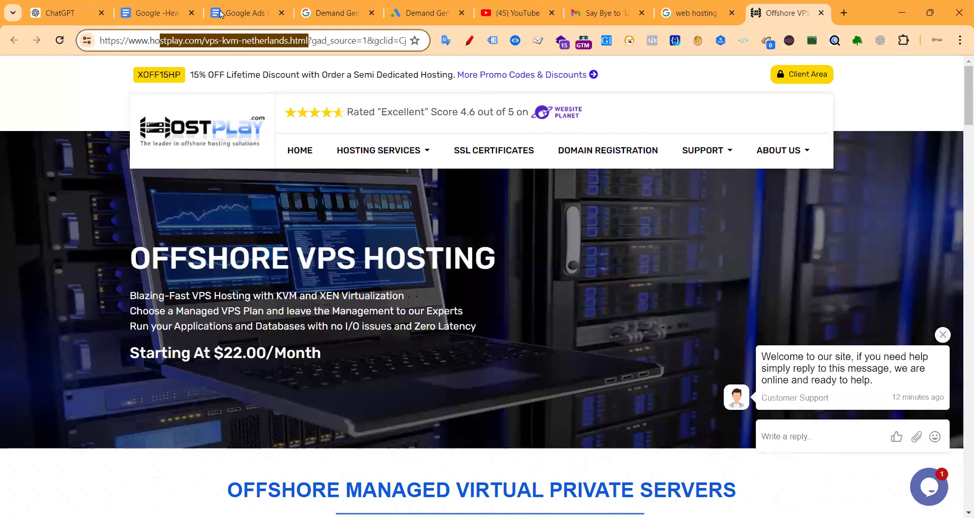
click(433, 11)
text(hostplay.com/vps-kvm-netherlands.html)
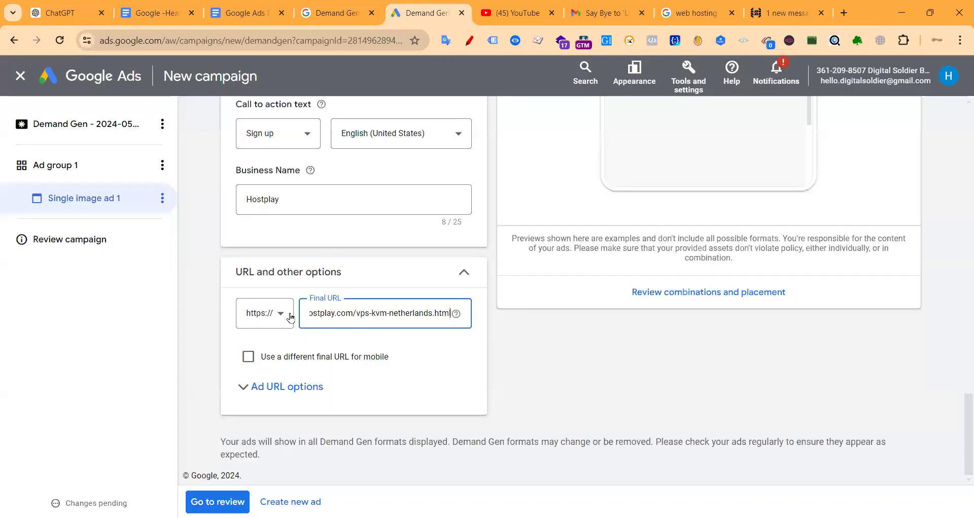
click(281, 313)
click(345, 313)
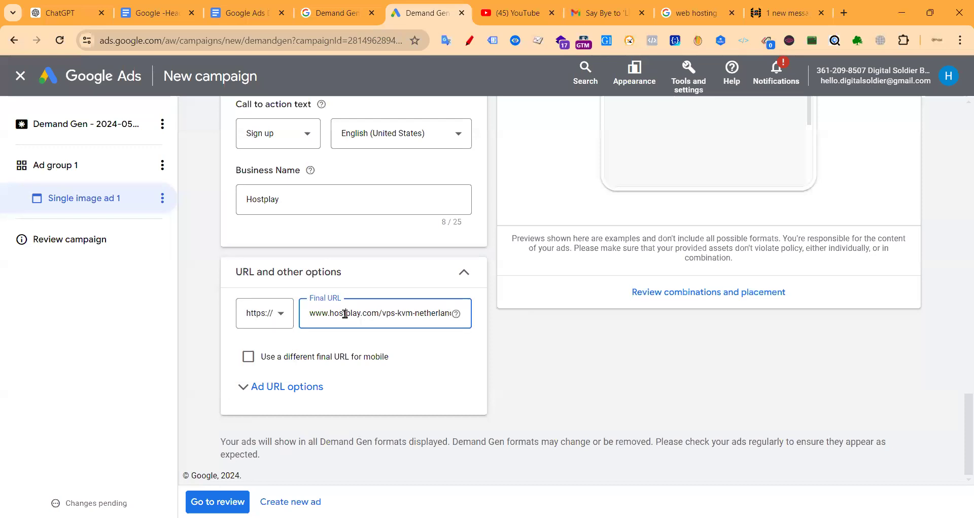
click(287, 324)
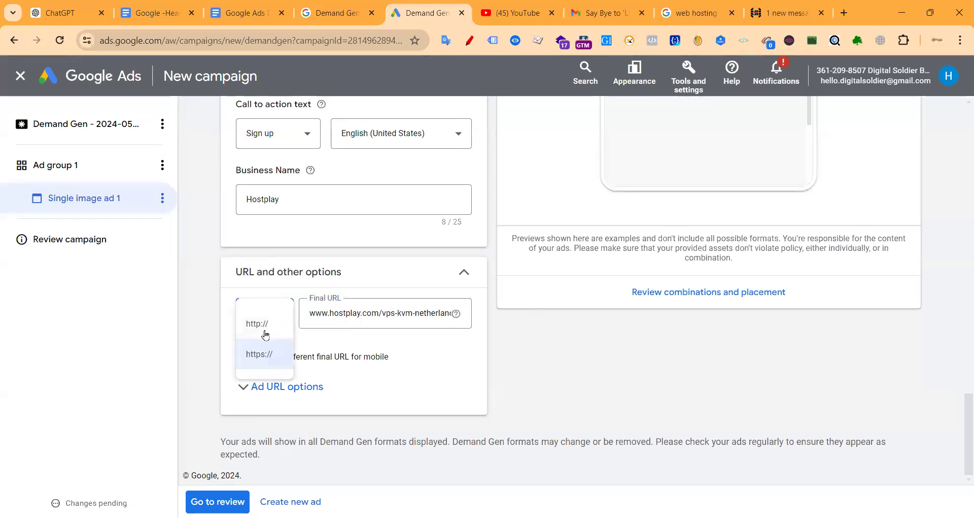
click(252, 358)
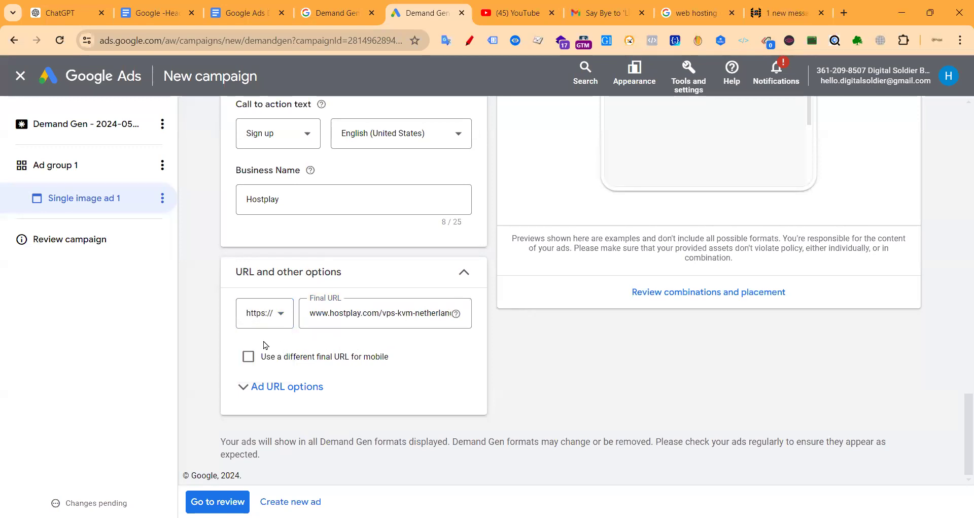
Step: Inspect the separate mobile final URL option and the additional ad URL options, leaving both unused
click(248, 357)
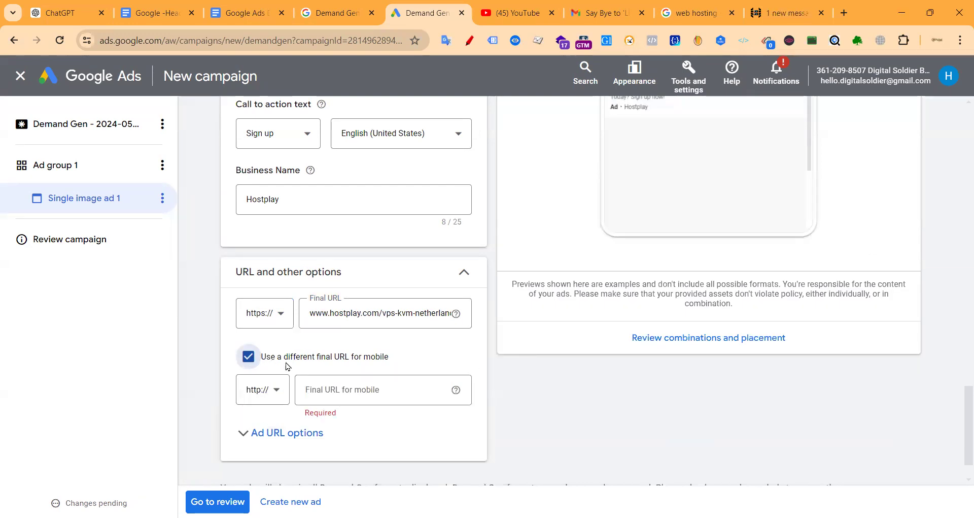
click(248, 357)
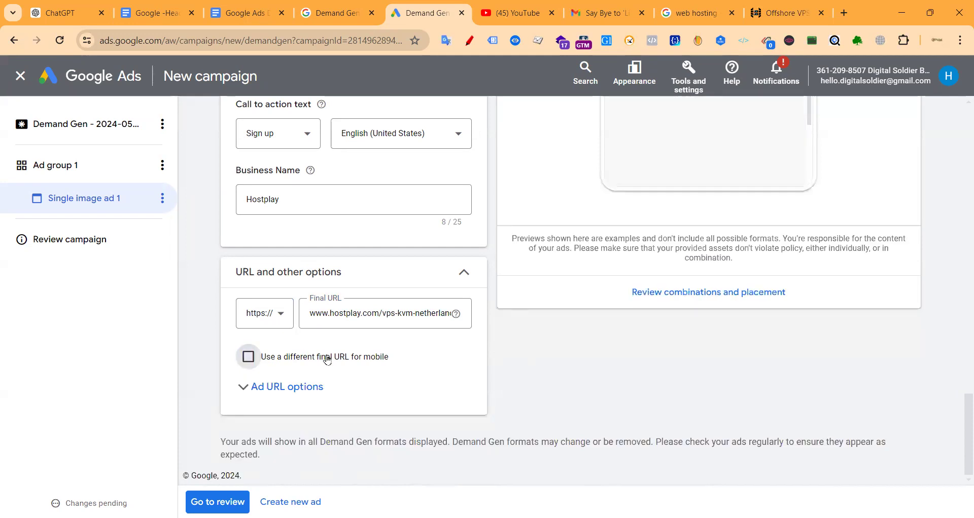
click(288, 387)
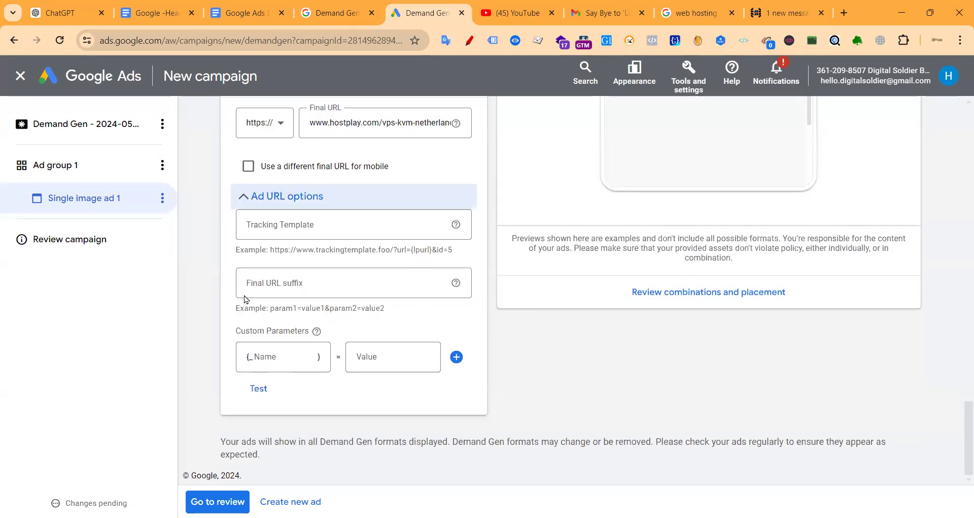
click(244, 200)
Step: Review the single image ad's media and the ad strength checklist, focusing on the Images item
scroll(635, 236, up, 12)
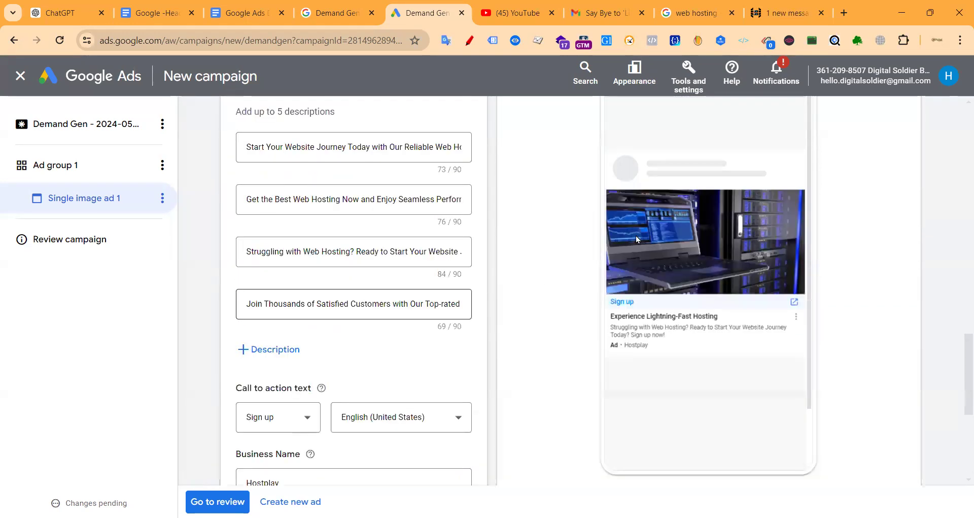
scroll(305, 254, up, 10)
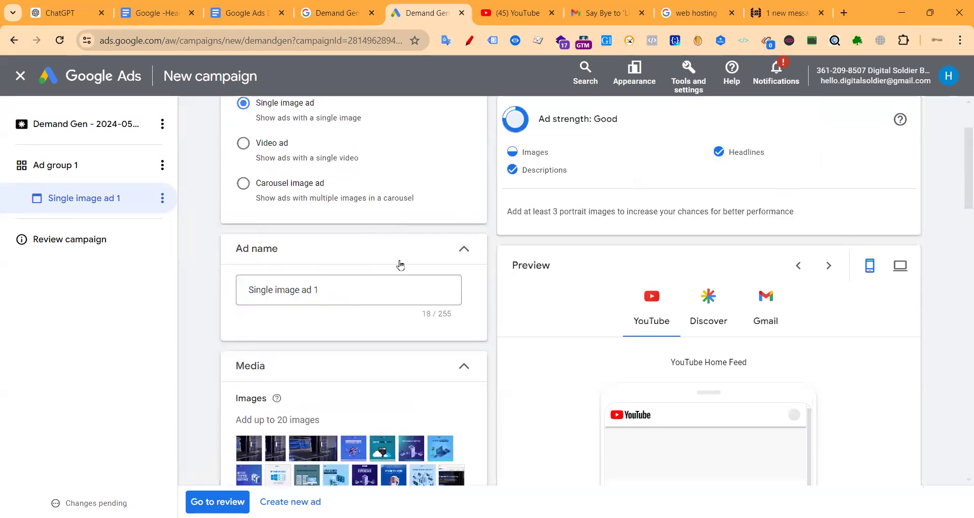
scroll(341, 292, up, 2)
scroll(406, 275, down, 5)
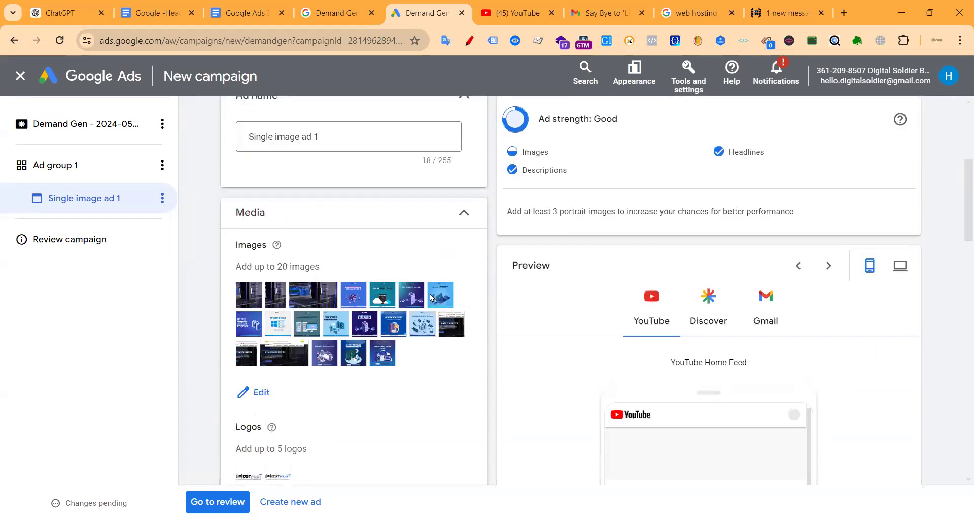
double_click(532, 152)
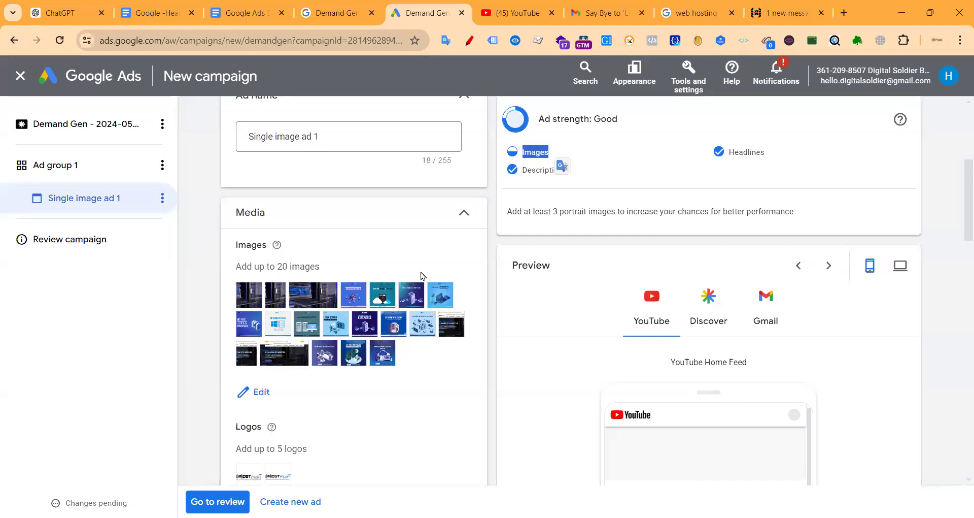
click(531, 148)
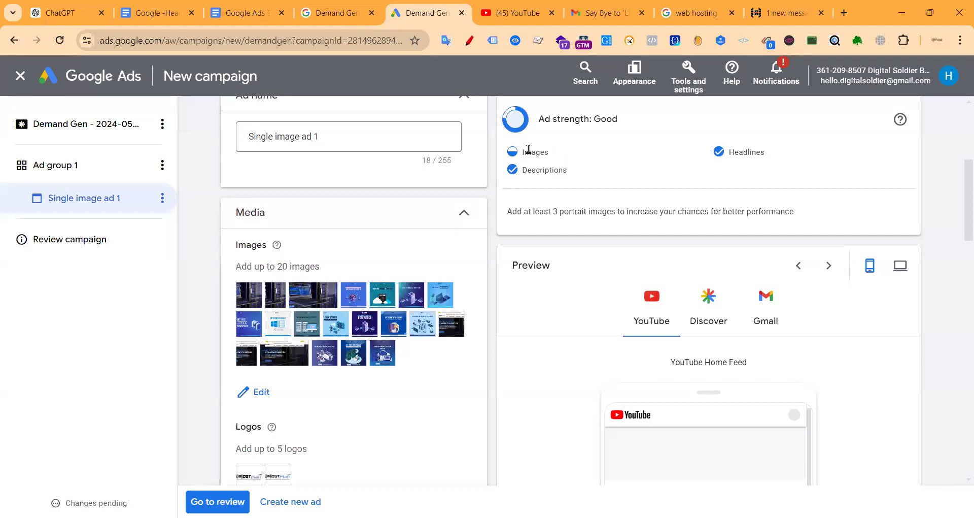
drag(552, 153, 531, 153)
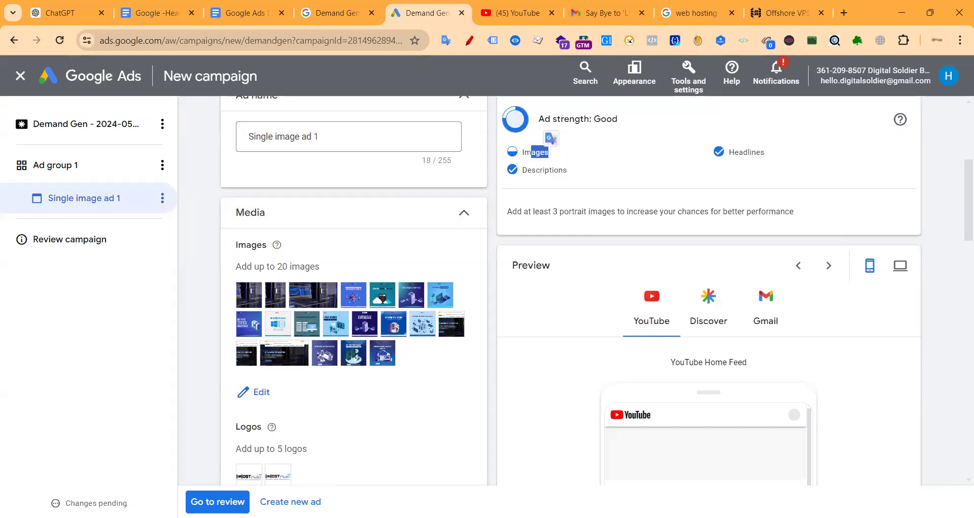
Step: Examine the ad's mobile YouTube Home Feed preview against the headlines and descriptions
scroll(472, 310, down, 4)
scroll(587, 217, down, 9)
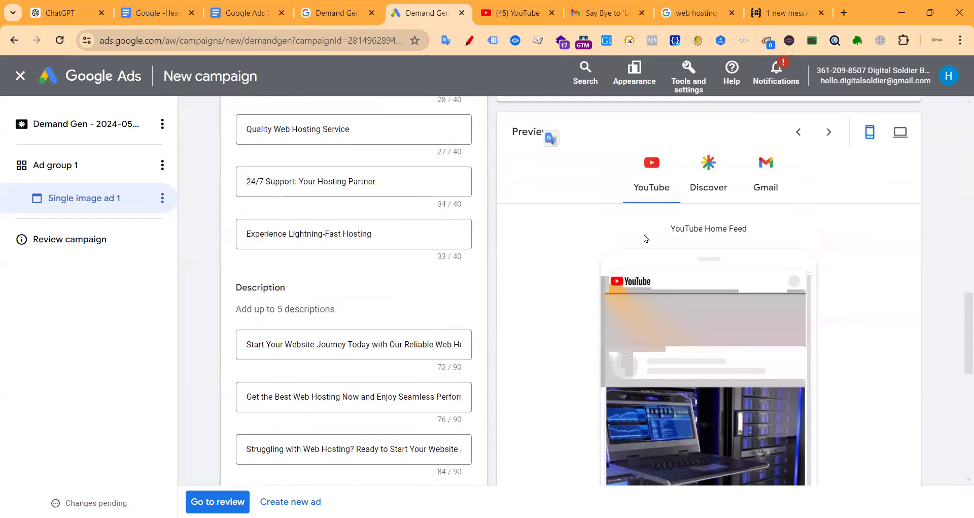
scroll(580, 235, down, 3)
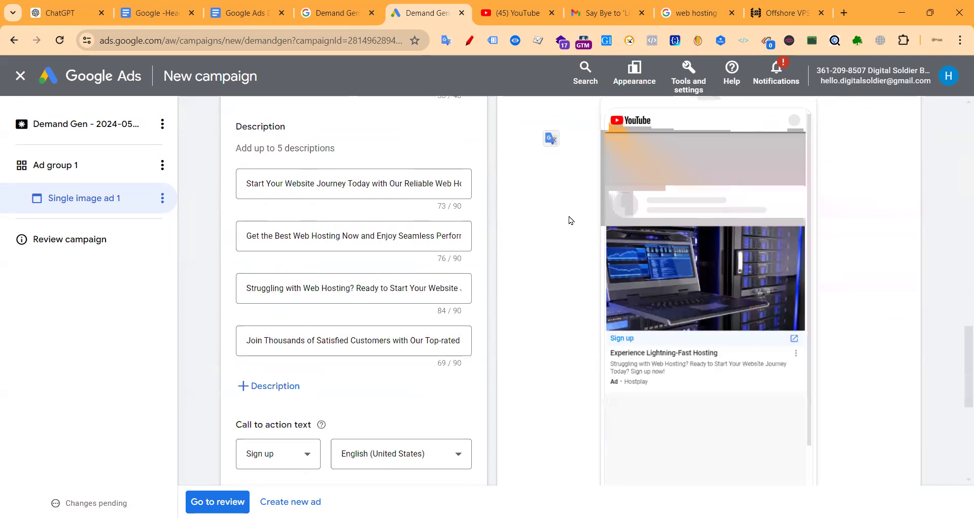
scroll(570, 220, up, 3)
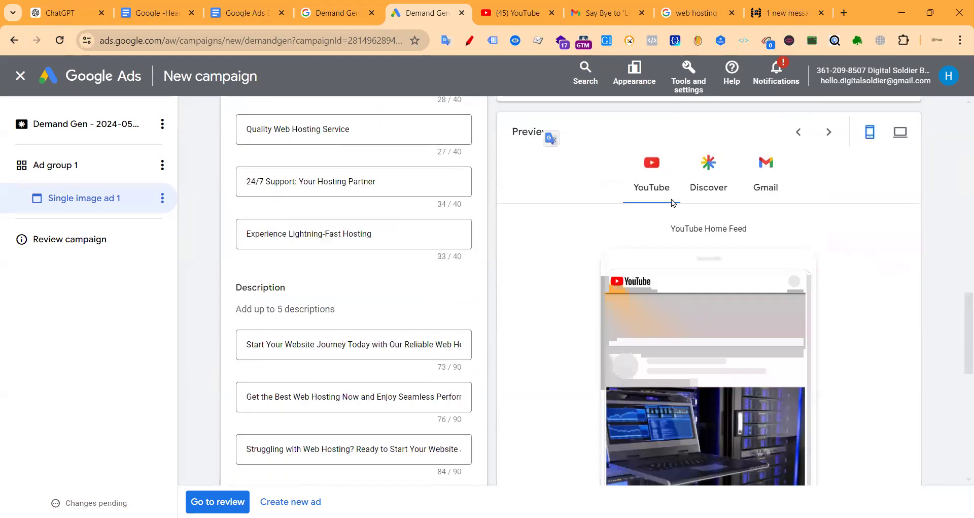
scroll(657, 295, down, 5)
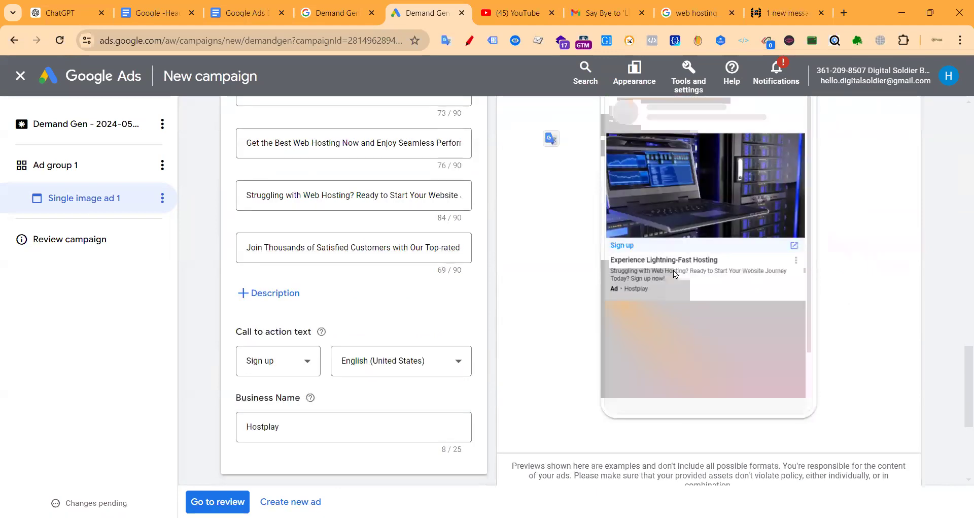
Step: Switch the mobile ad preview to Discover and examine the ad's image and text
scroll(673, 270, up, 6)
click(701, 244)
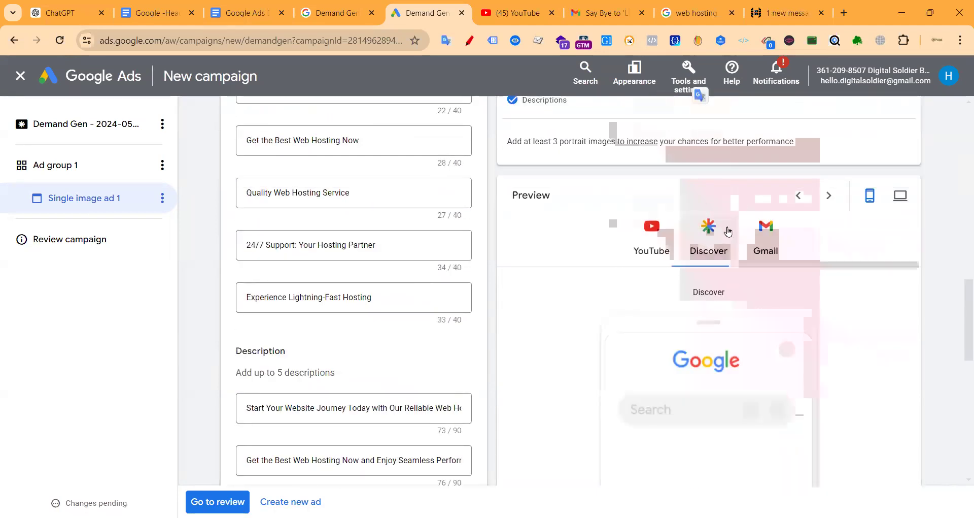
scroll(696, 264, down, 5)
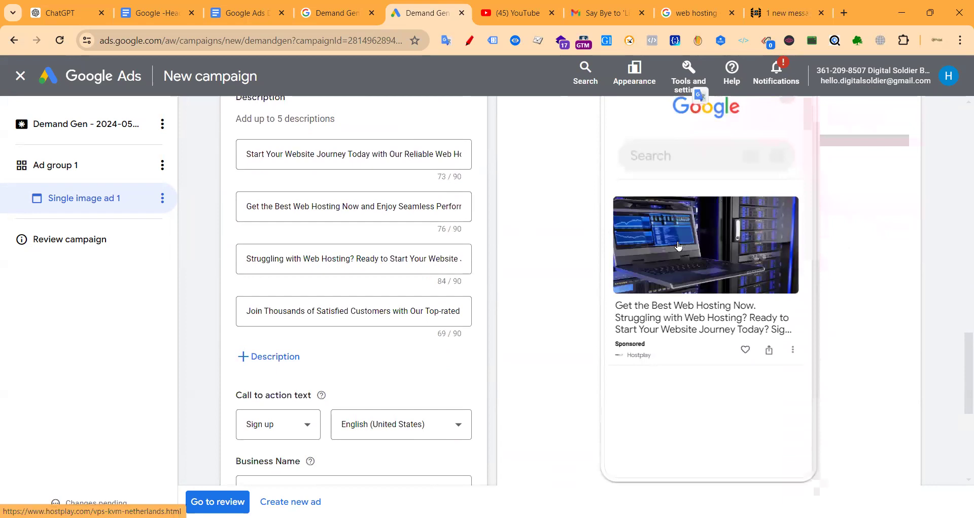
scroll(685, 269, up, 3)
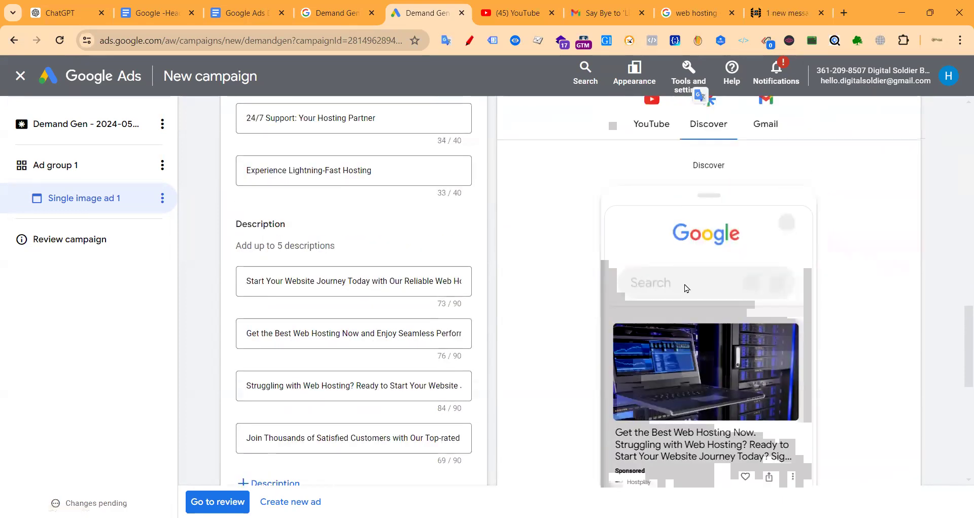
scroll(690, 275, down, 3)
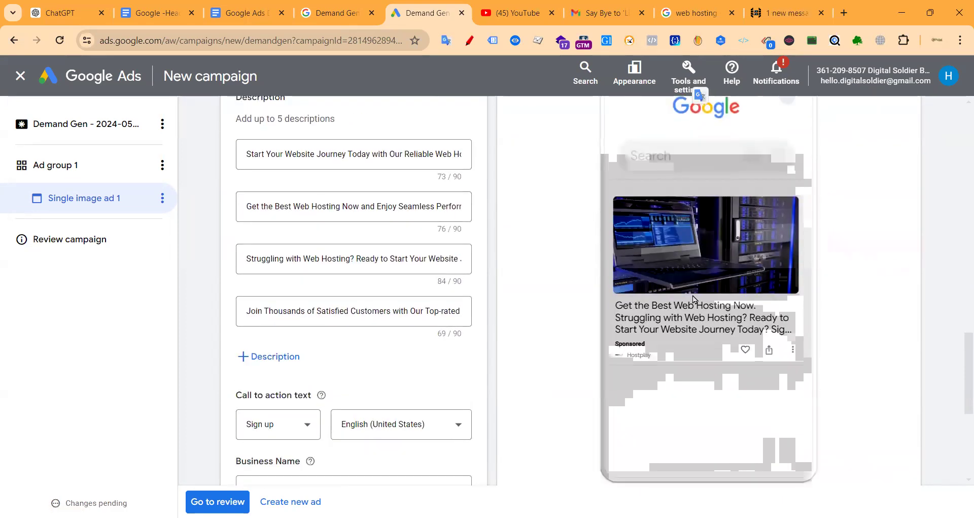
scroll(691, 315, up, 3)
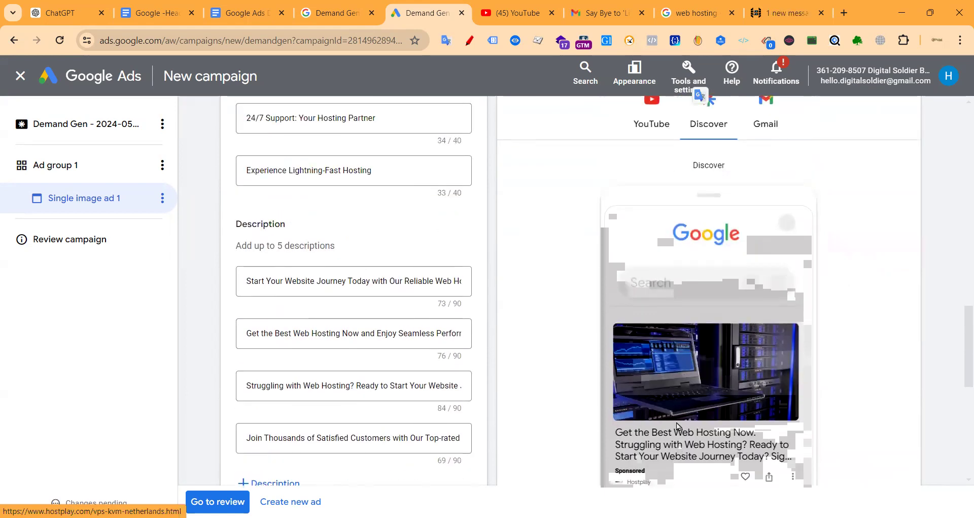
Step: Preview the ad in Gmail on mobile, checking the opened message and the collapsed inbox view
scroll(691, 321, up, 5)
click(761, 299)
scroll(735, 300, down, 3)
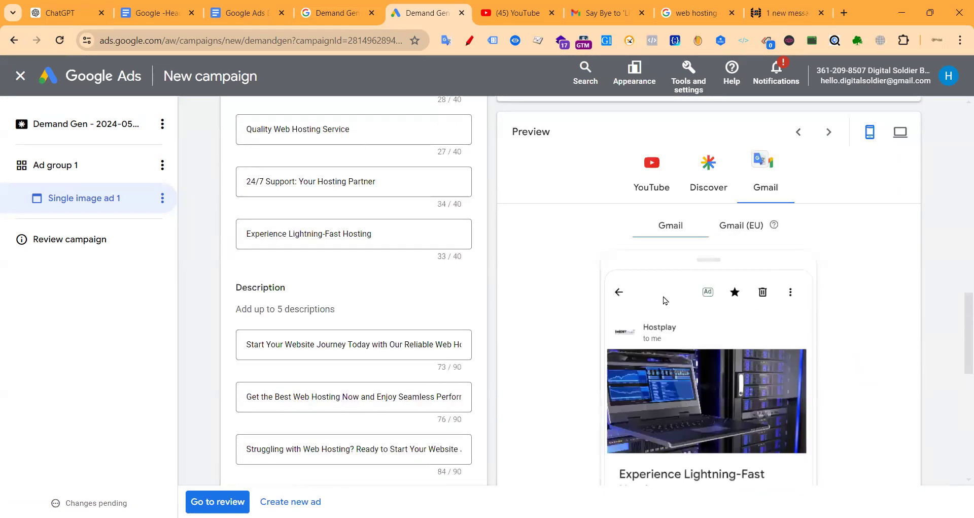
scroll(664, 300, down, 3)
scroll(683, 289, up, 3)
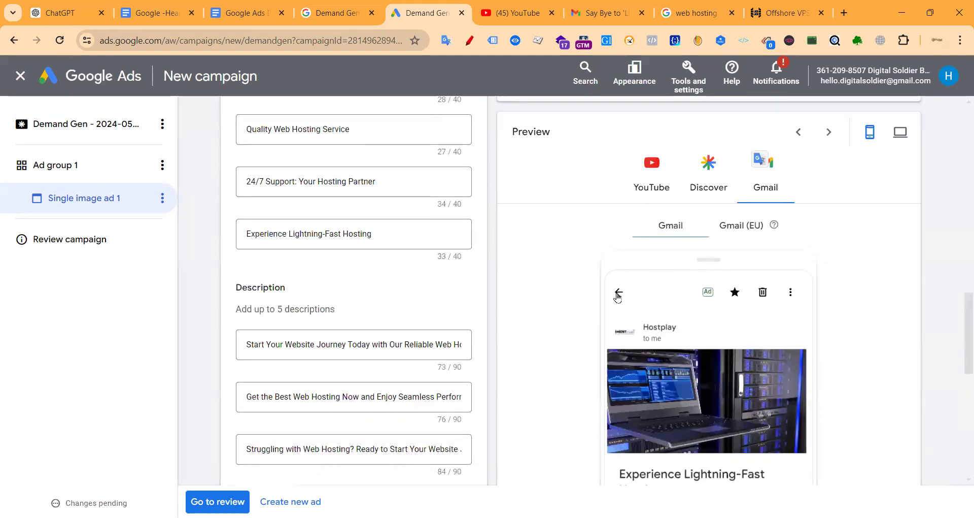
click(617, 295)
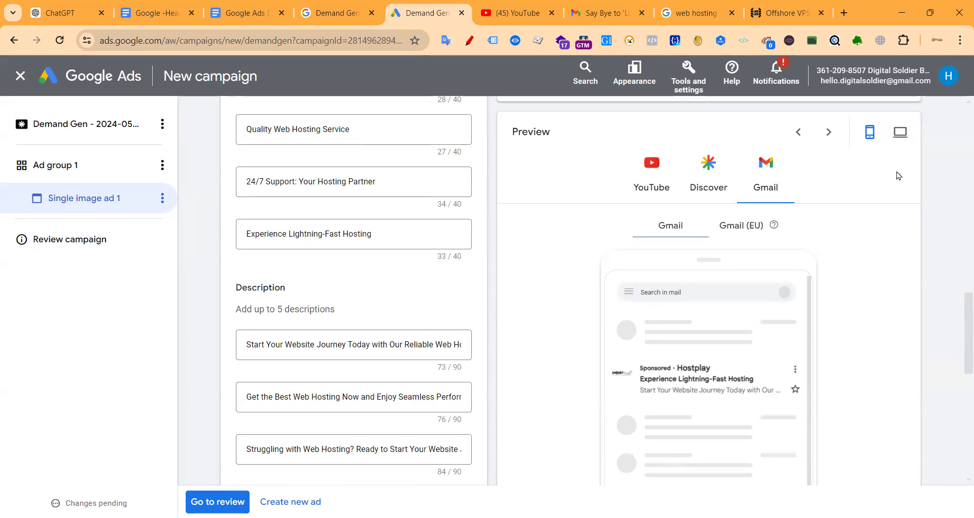
Step: Switch the ad preview to desktop and check the Gmail, Discover and YouTube placements
click(901, 133)
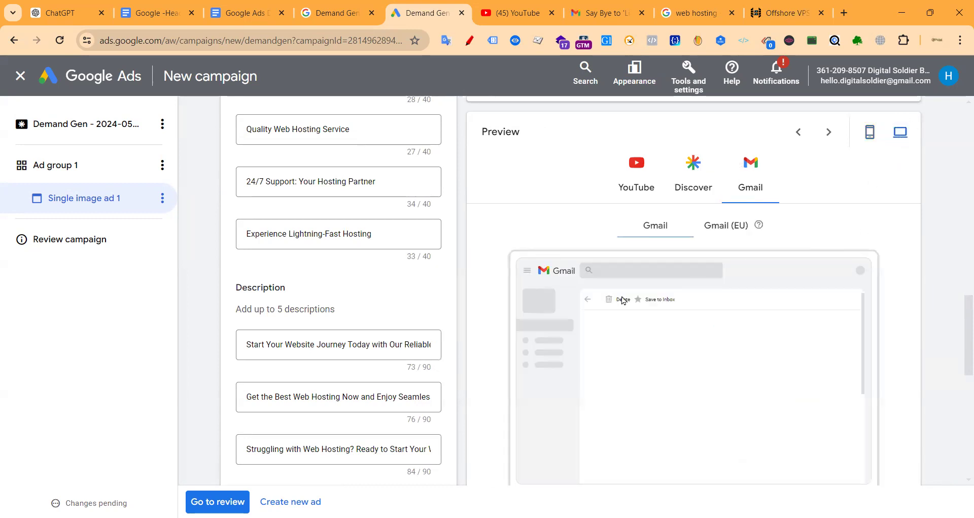
click(588, 304)
click(693, 169)
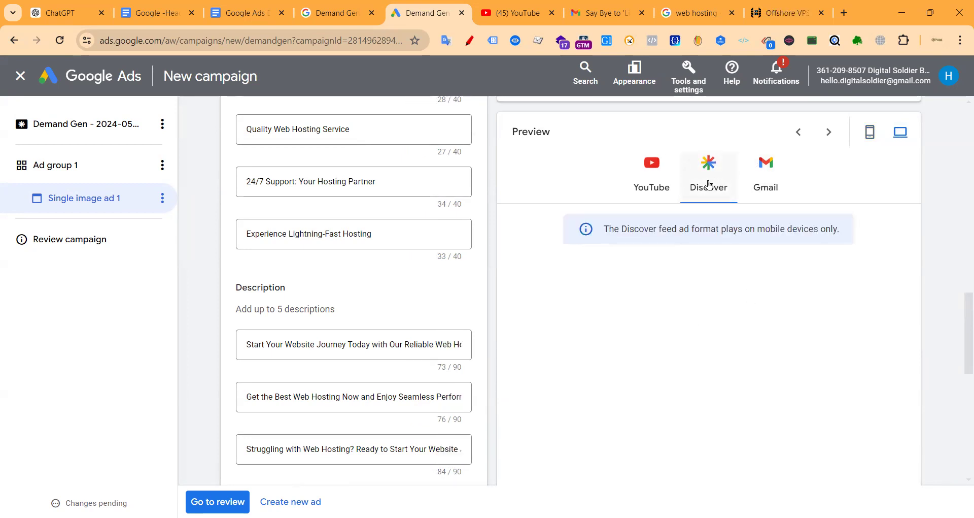
click(652, 179)
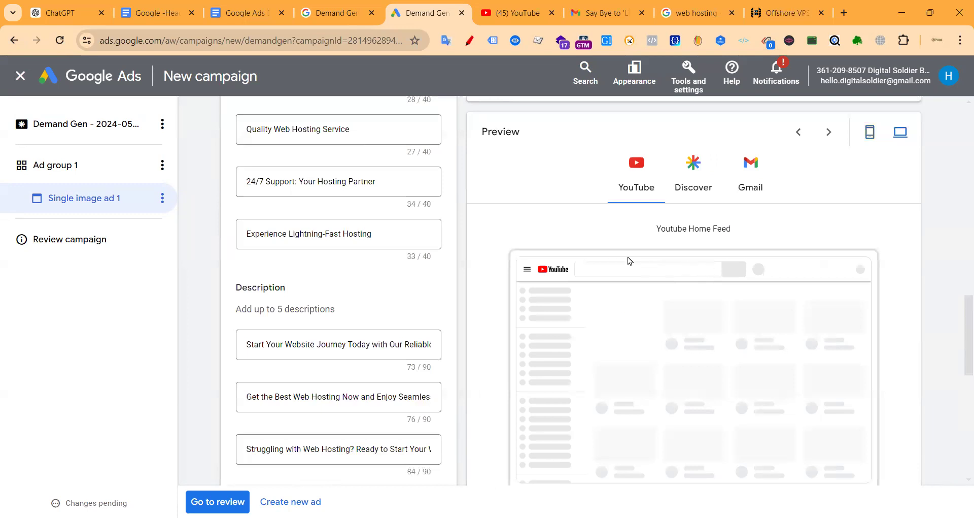
scroll(629, 258, down, 1)
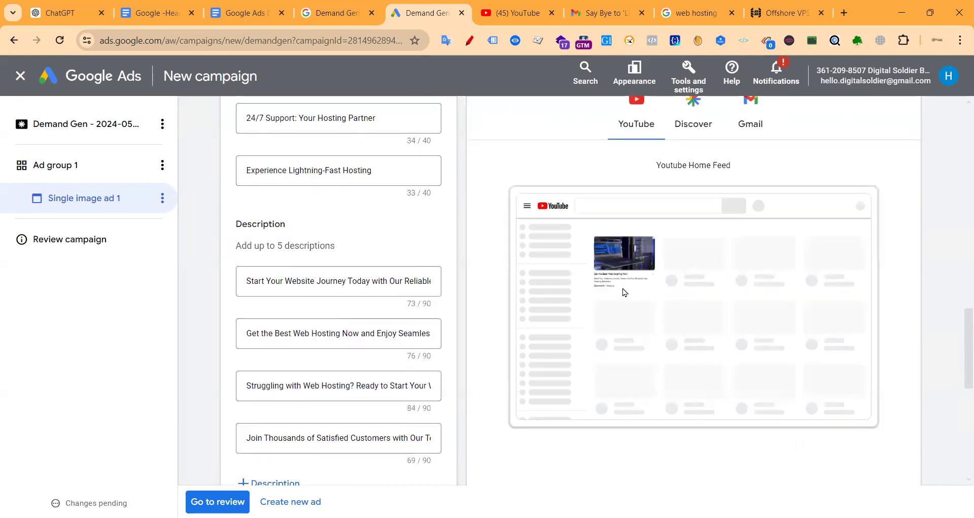
scroll(861, 208, up, 2)
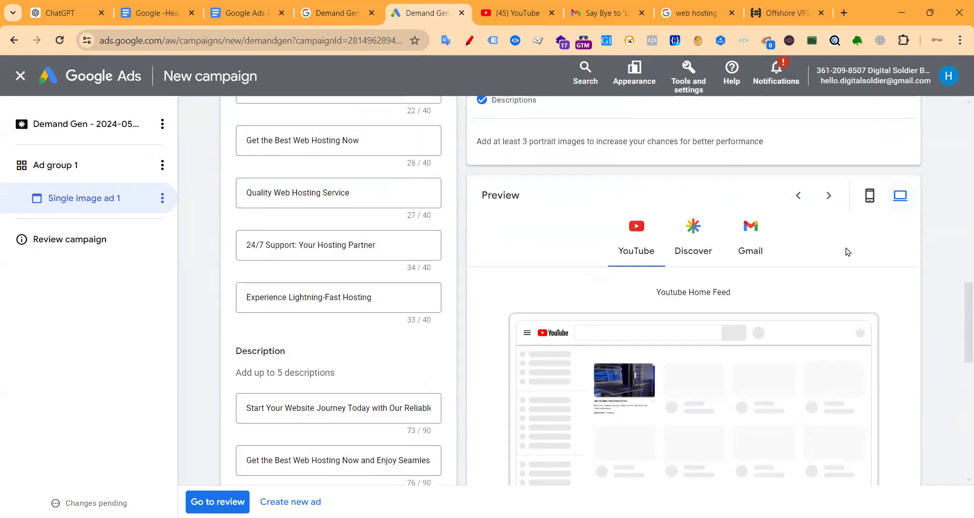
scroll(666, 294, down, 2)
Step: Look over the finished single image ad once more and create a new ad in Ad group 1
scroll(471, 289, up, 5)
scroll(396, 274, down, 3)
scroll(354, 336, down, 10)
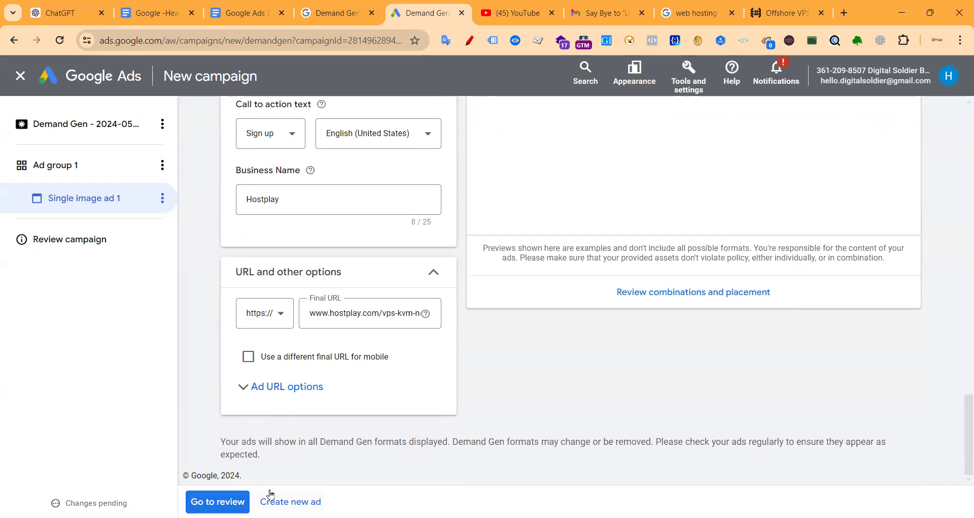
scroll(257, 318, up, 10)
scroll(294, 420, down, 9)
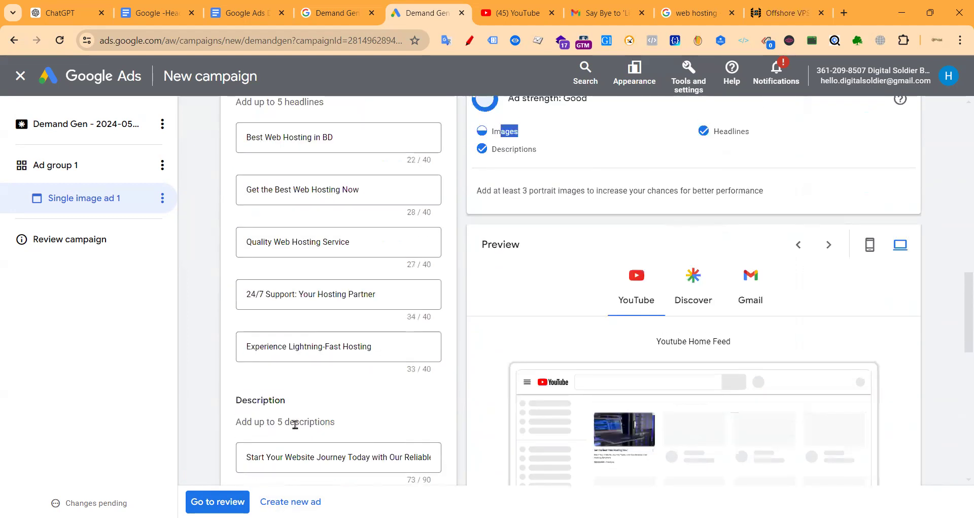
click(290, 501)
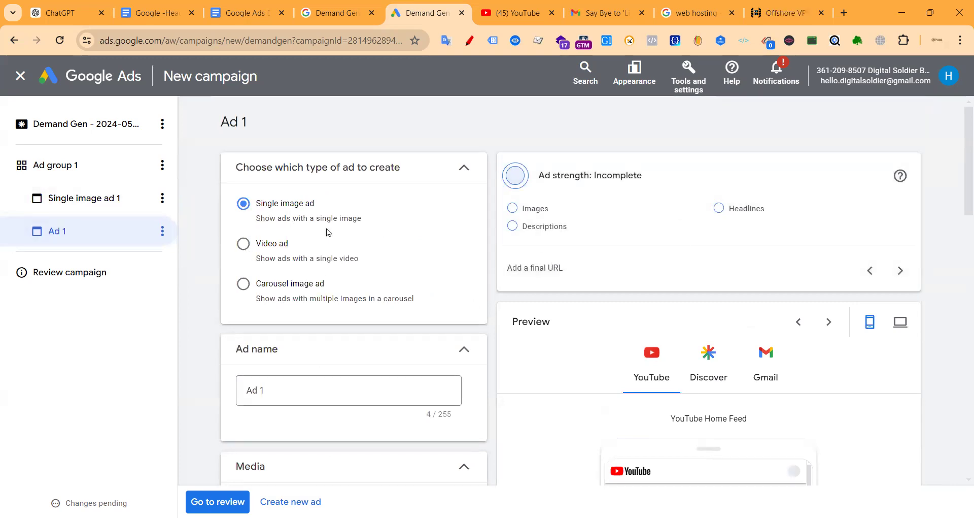
Step: Make the new ad a Video ad and name it "Video ad 1"
click(255, 249)
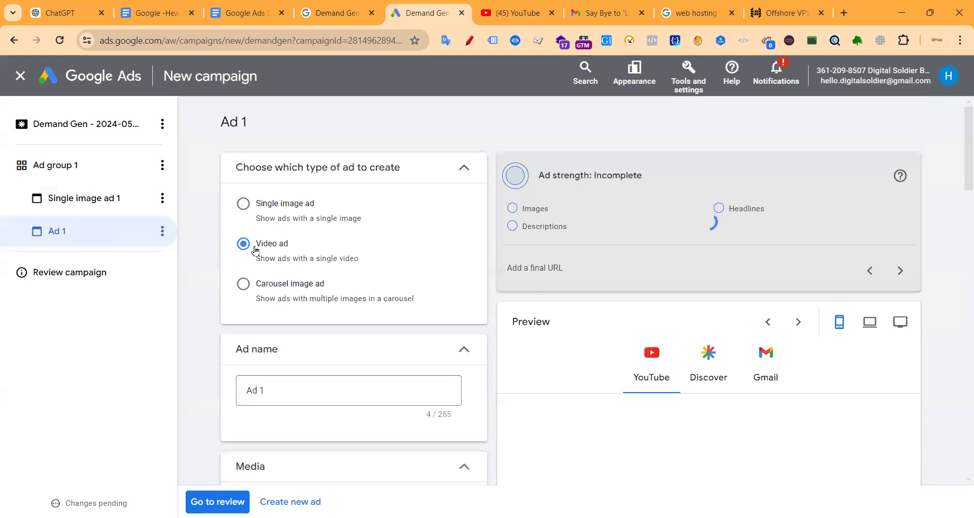
drag(292, 246, 252, 245)
key(ctrl+c)
click(290, 389)
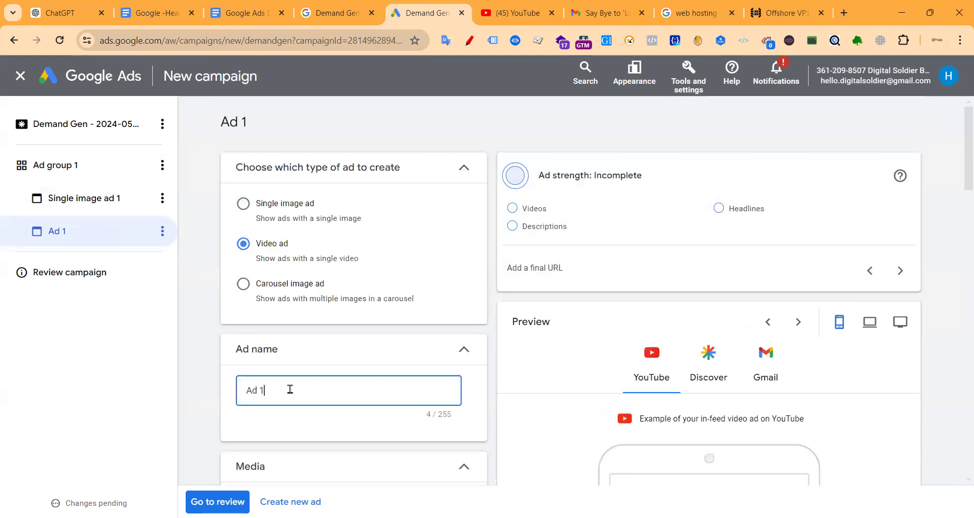
key(ctrl+v)
scroll(366, 370, down, 3)
scroll(348, 341, up, 1)
text(1)
Step: Open the asset library for choosing YouTube videos for Video ad 1
scroll(373, 340, down, 4)
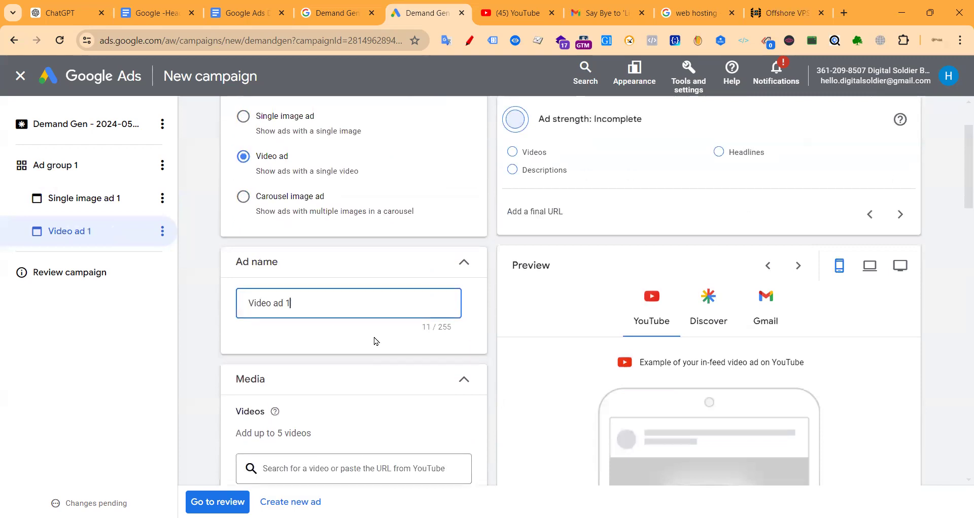
click(335, 302)
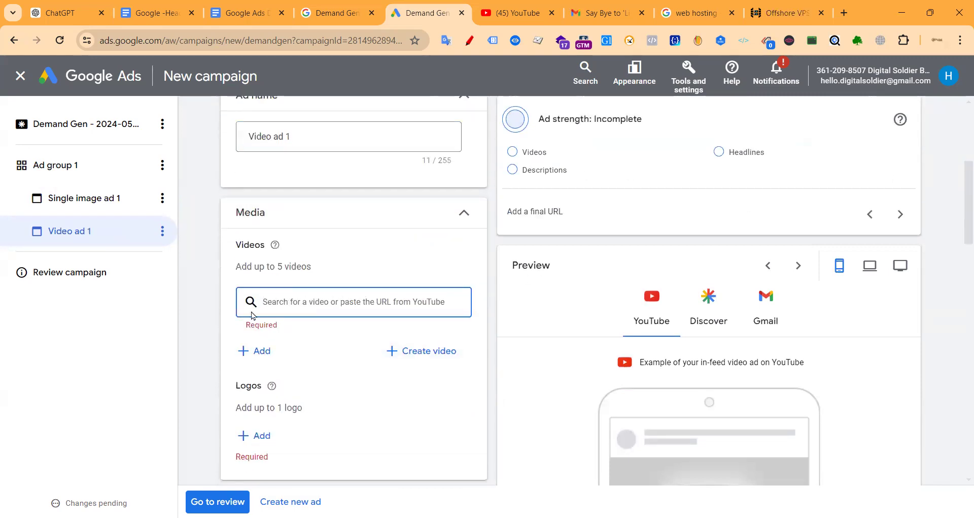
click(262, 351)
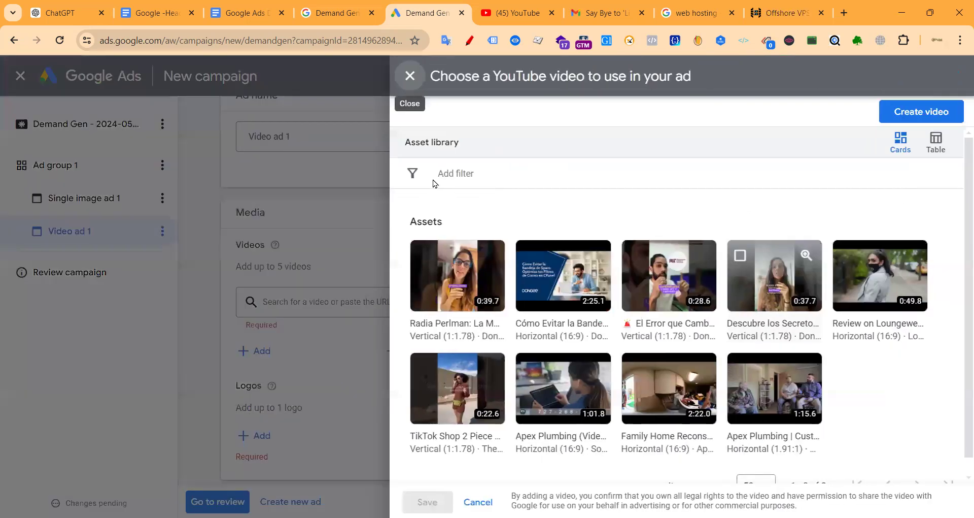
Step: Browse the templates for creating a new video and leave without using one
click(404, 75)
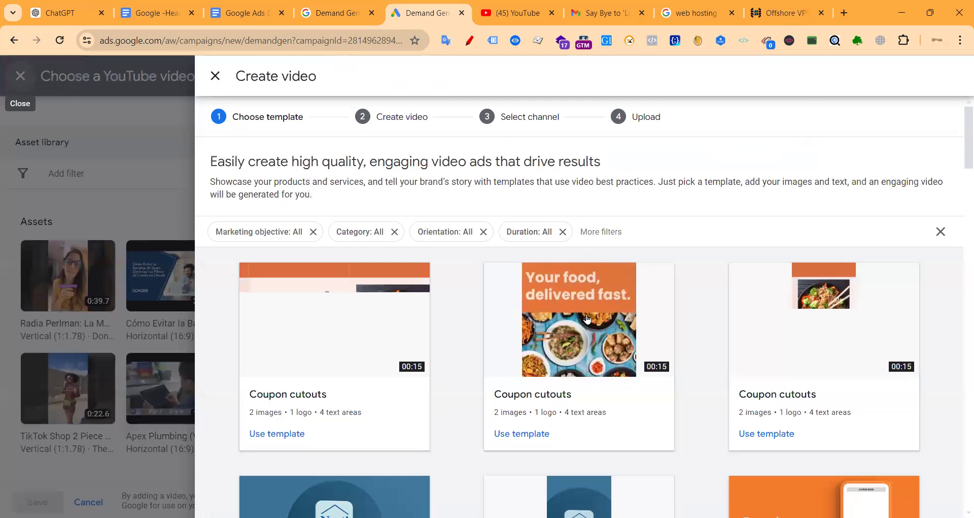
scroll(800, 294, down, 3)
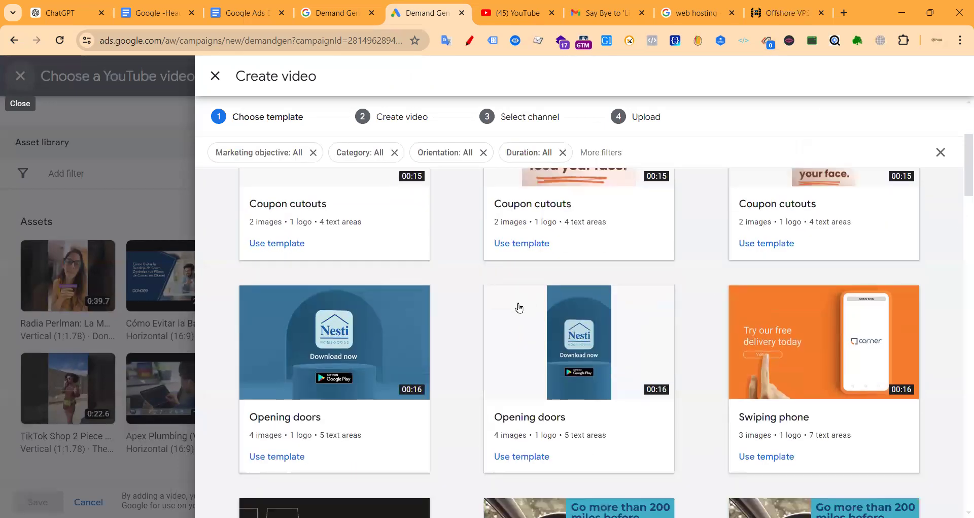
scroll(583, 294, up, 4)
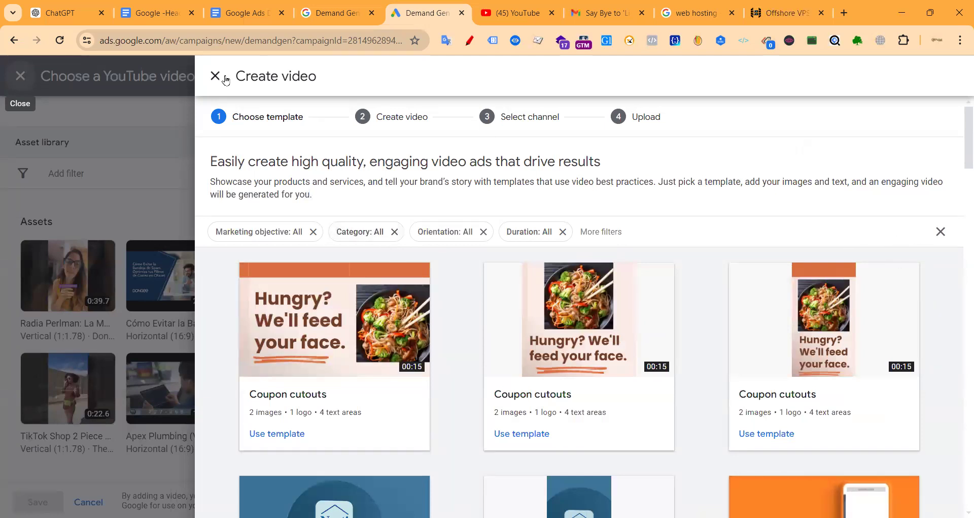
click(215, 76)
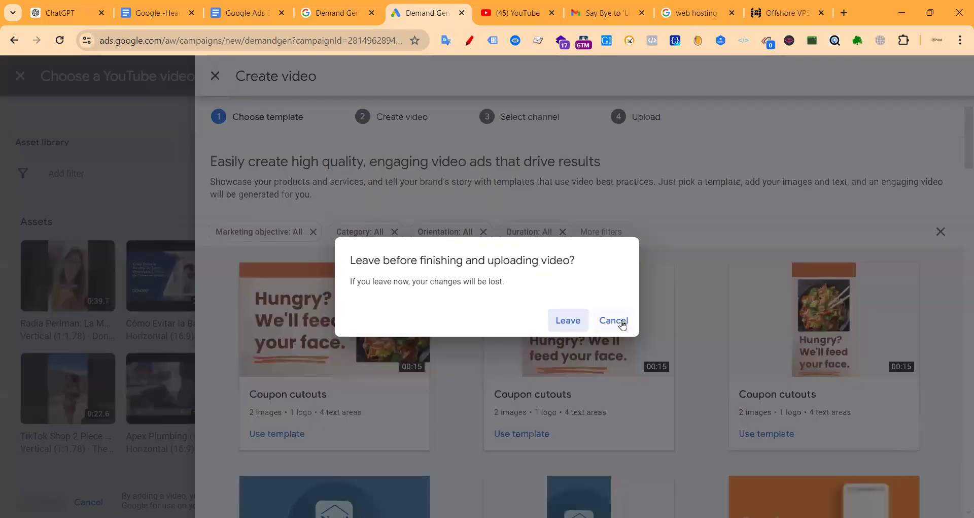
click(569, 321)
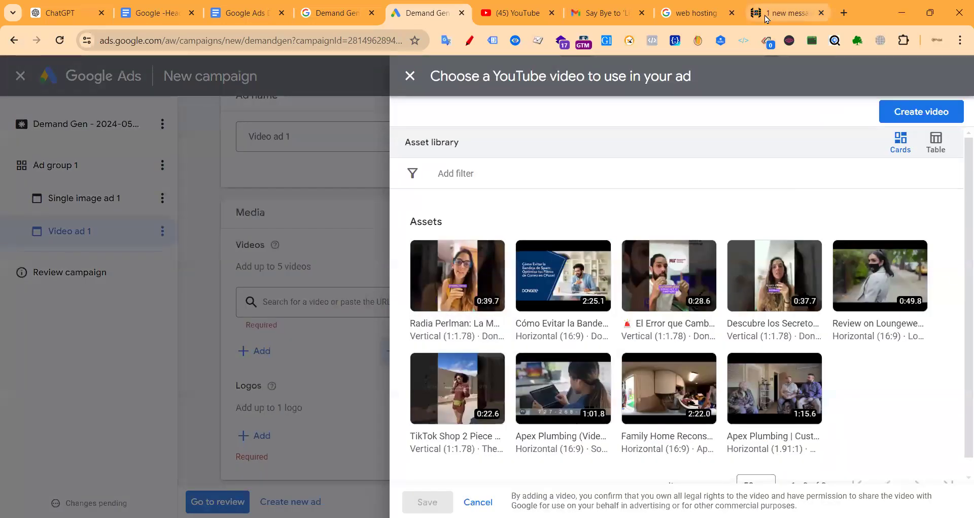
Step: Switch to the Hostplay website and open the YouTube link in its footer
key(ctrl+9)
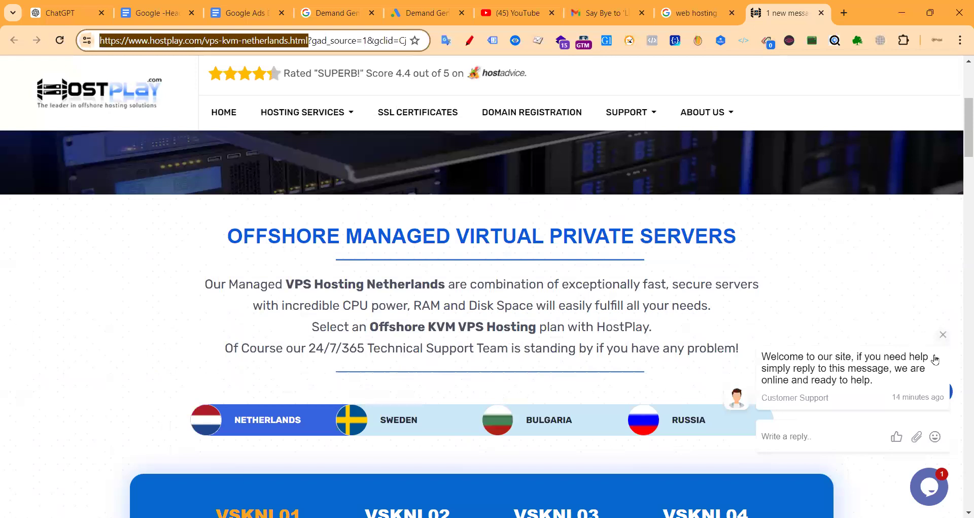
scroll(960, 389, down, 10)
scroll(717, 445, down, 10)
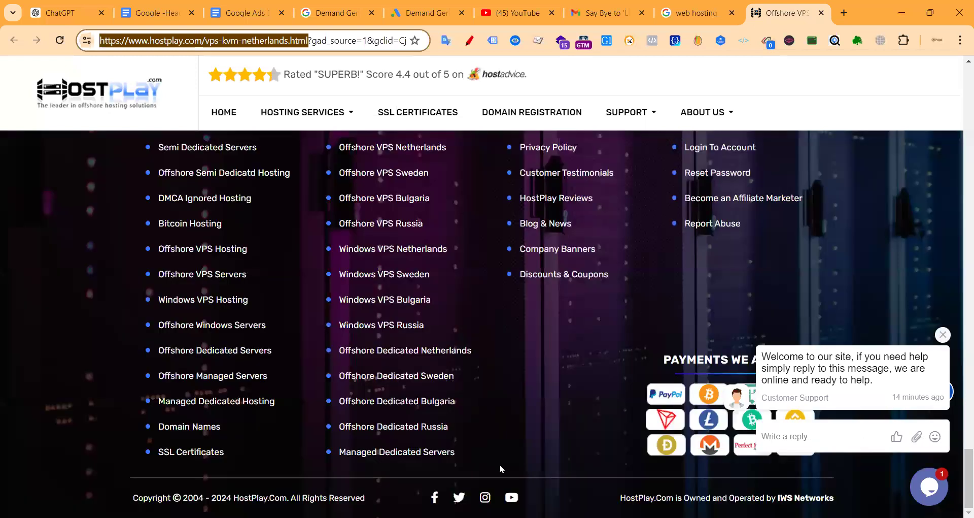
click(509, 497)
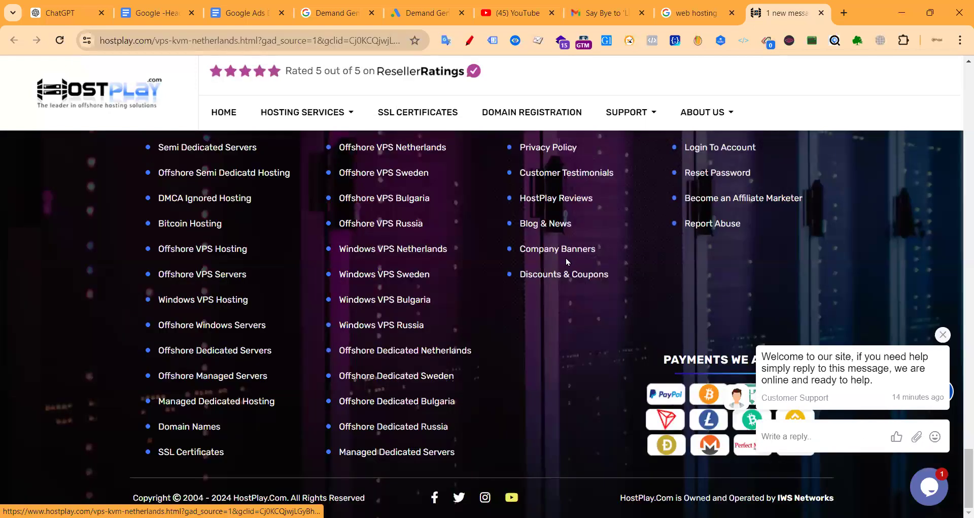
click(793, 19)
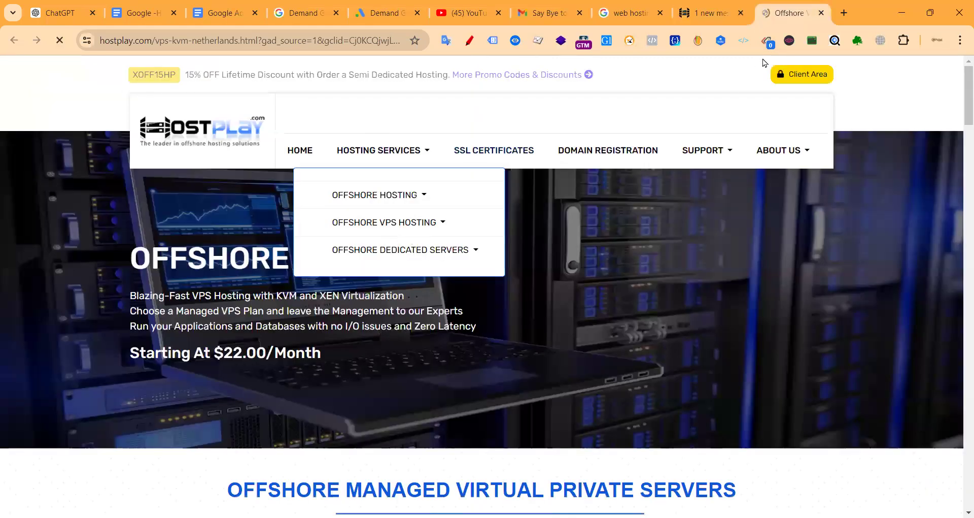
Step: Look through the newly opened Hostplay page down to its footer and close that tab
scroll(388, 286, down, 5)
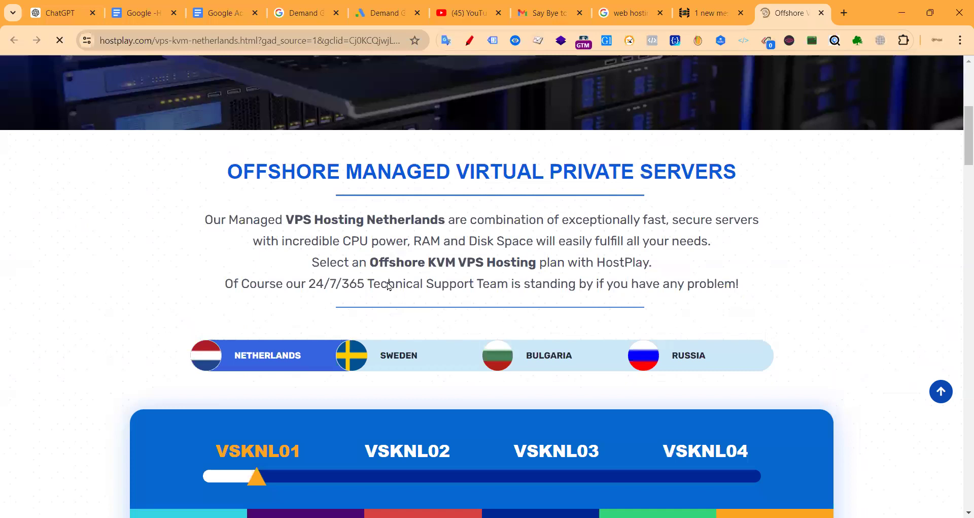
scroll(441, 340, down, 10)
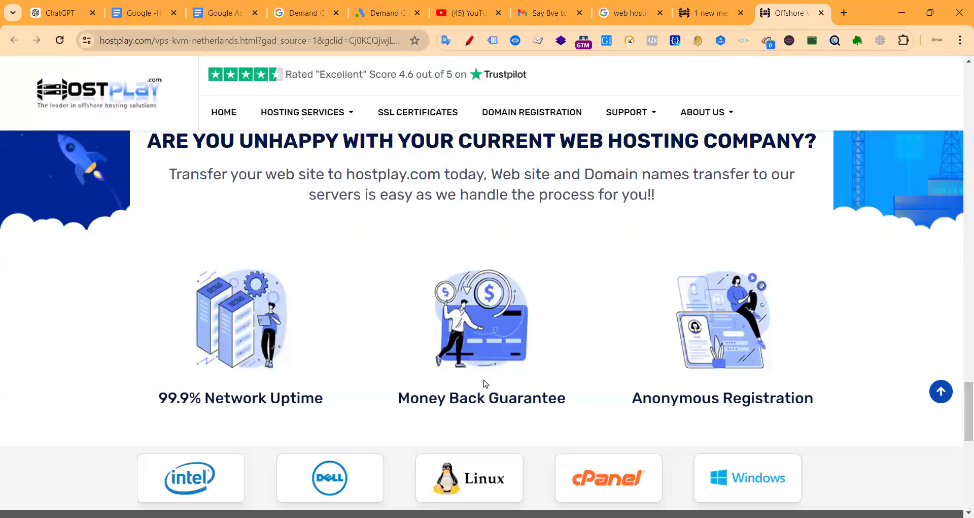
scroll(502, 488, down, 10)
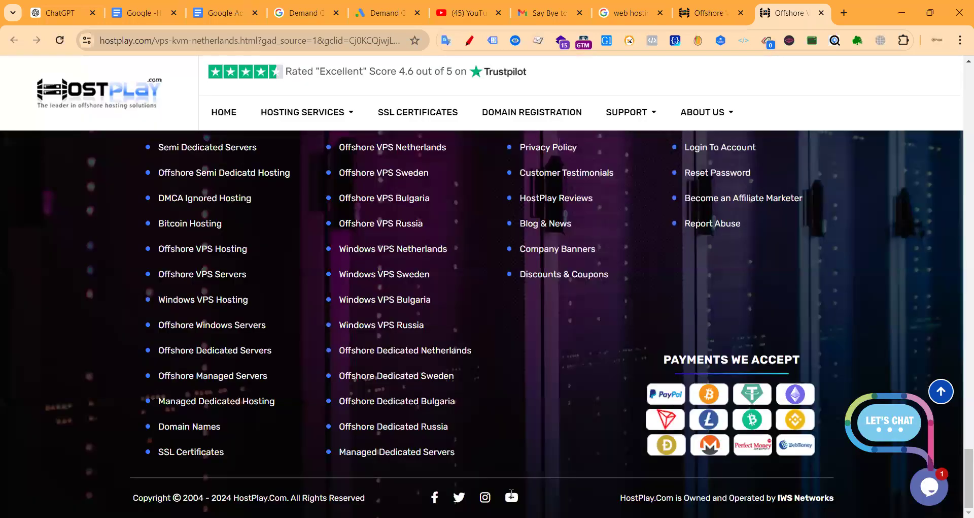
key(Home)
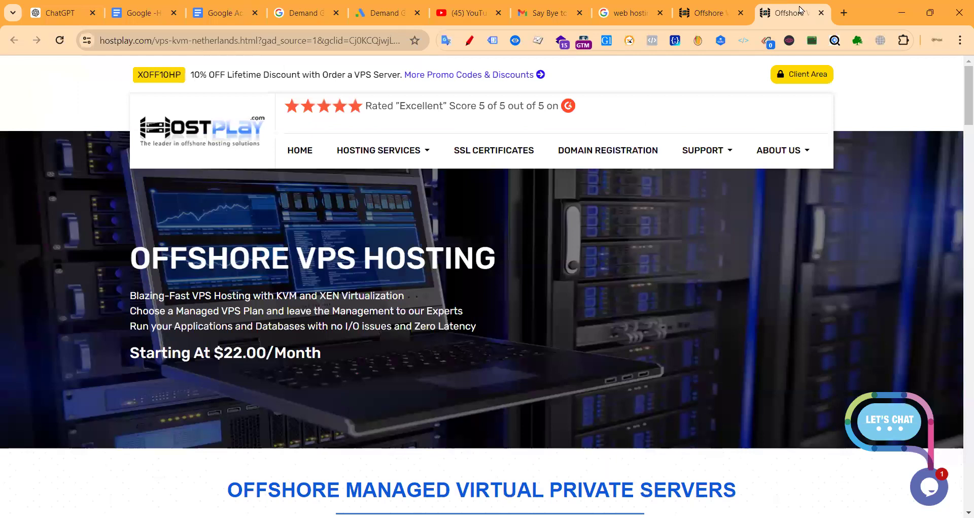
click(821, 12)
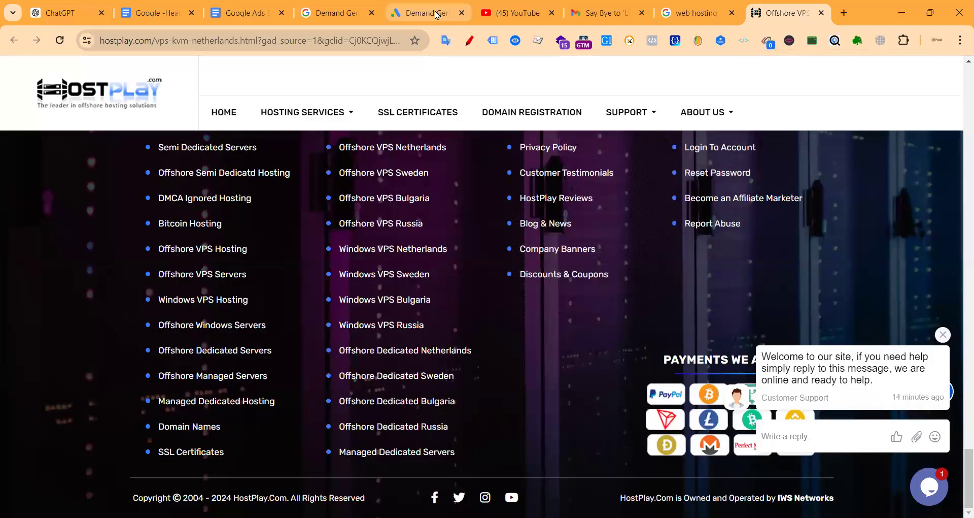
Step: Return to the Google Ads video picker, select the four Dongee videos and save them to the ad
click(436, 14)
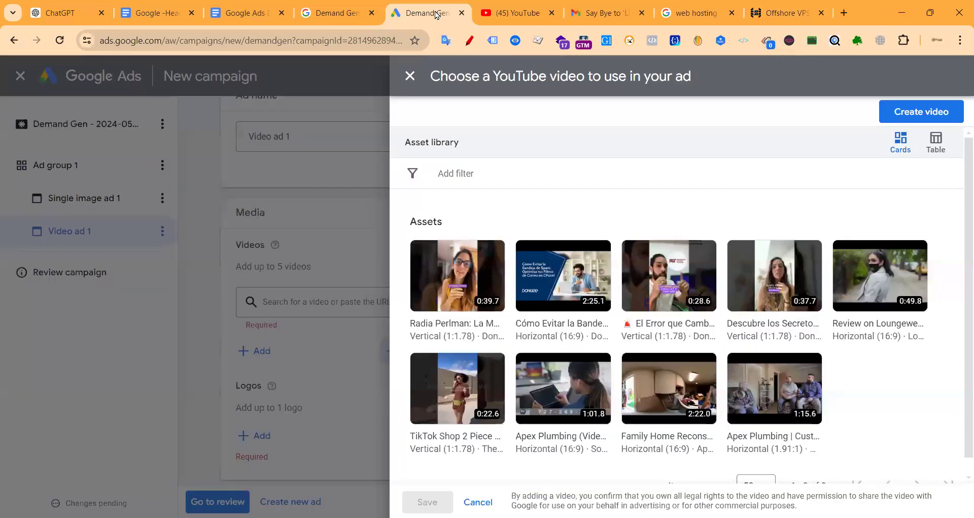
click(424, 256)
click(529, 255)
click(634, 255)
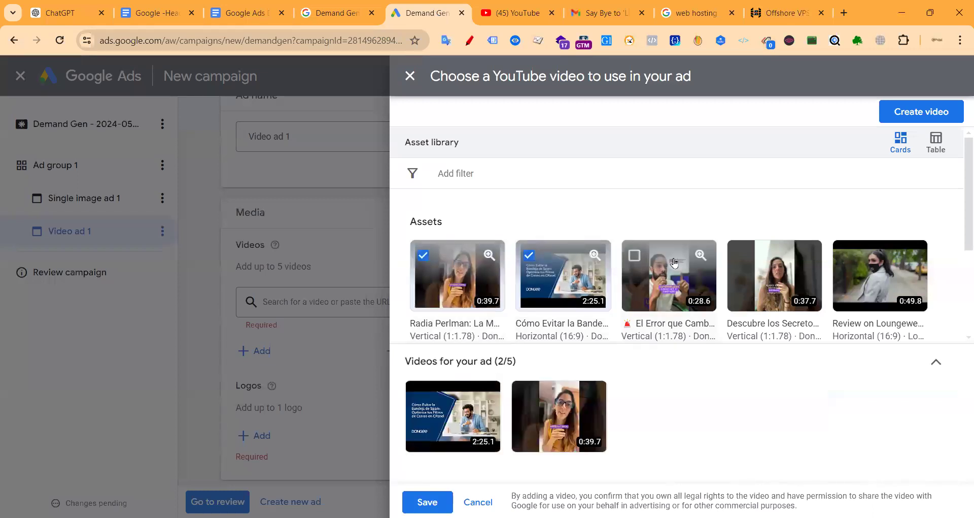
click(816, 262)
click(845, 255)
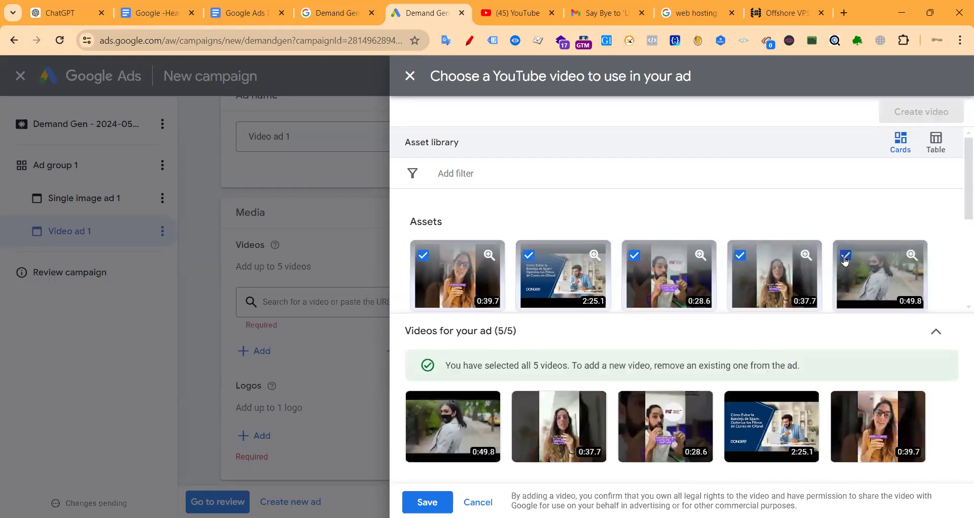
click(845, 255)
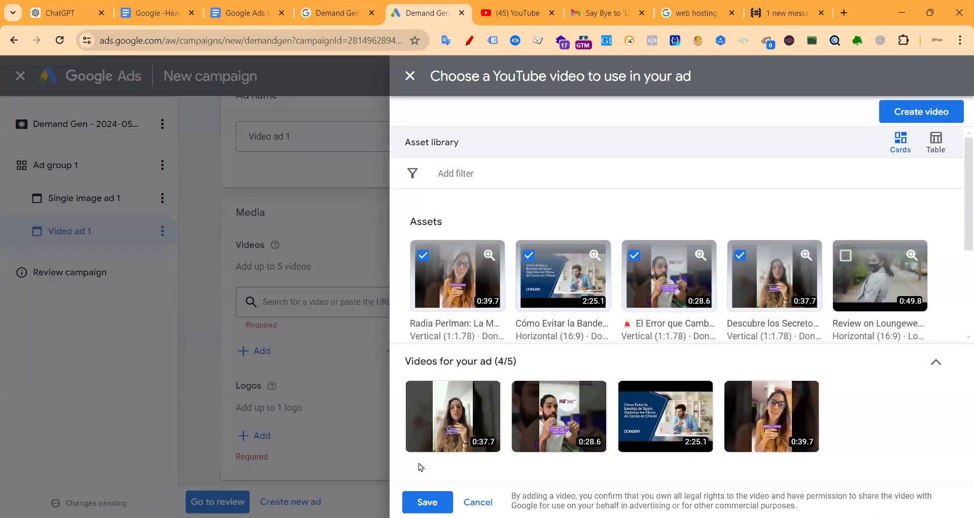
click(428, 500)
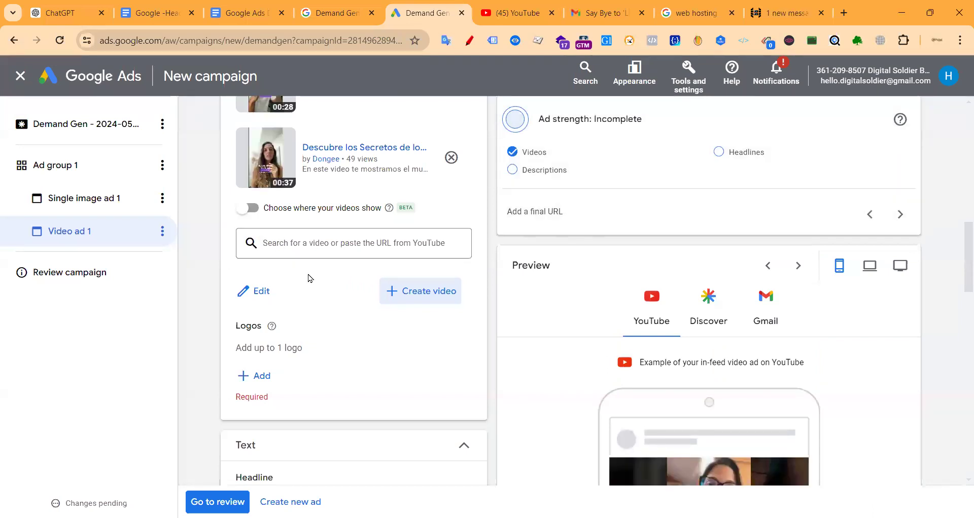
Step: Check the added videos and save the Plumb & Plumbing logo from the asset library to the ad
scroll(310, 278, up, 5)
scroll(318, 253, down, 4)
scroll(318, 283, up, 3)
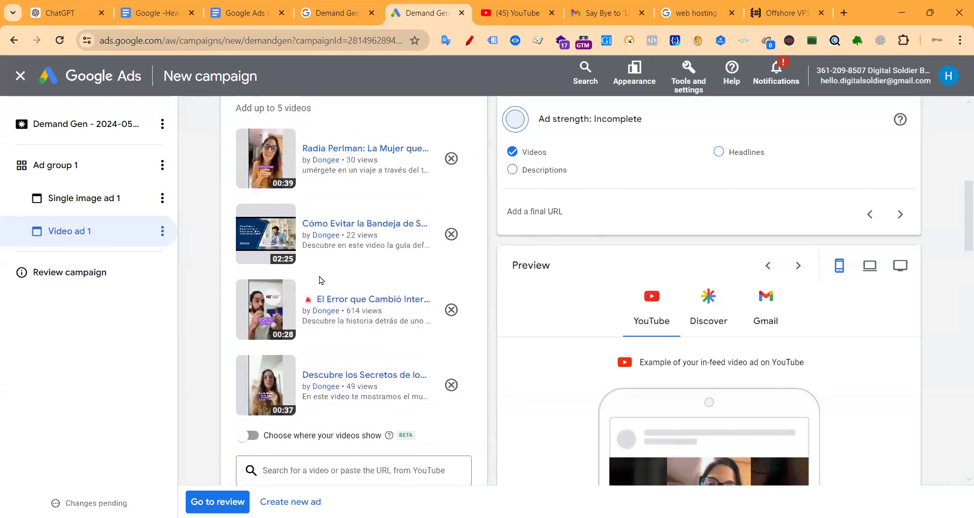
scroll(324, 254, up, 1)
scroll(367, 271, down, 7)
scroll(327, 274, up, 2)
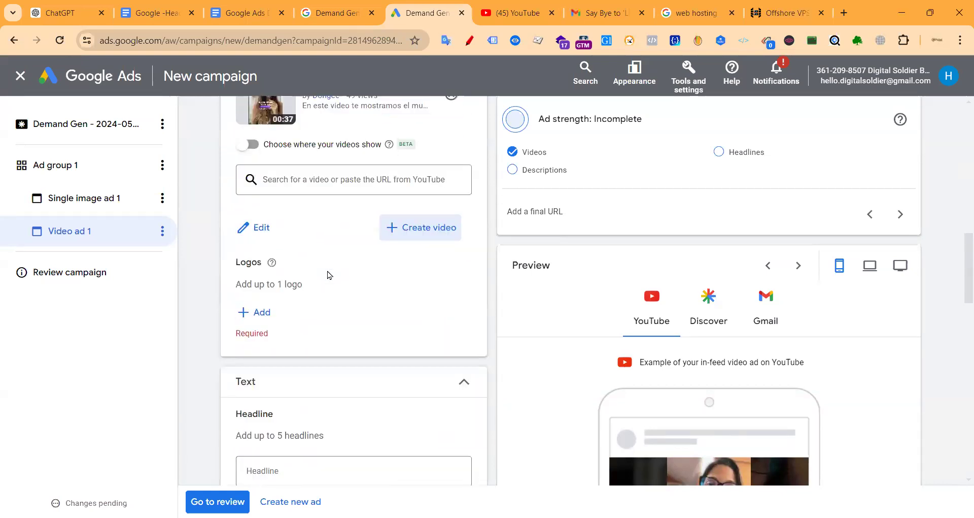
click(261, 312)
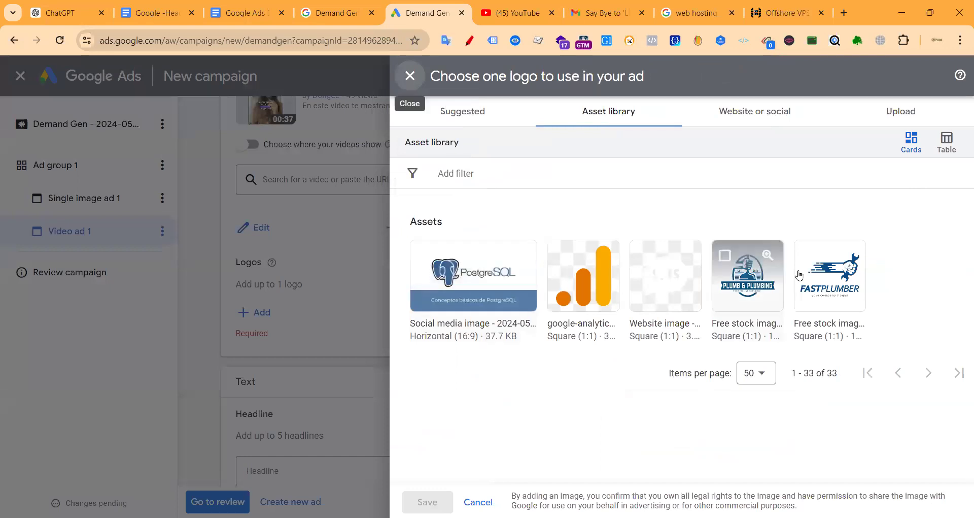
click(728, 257)
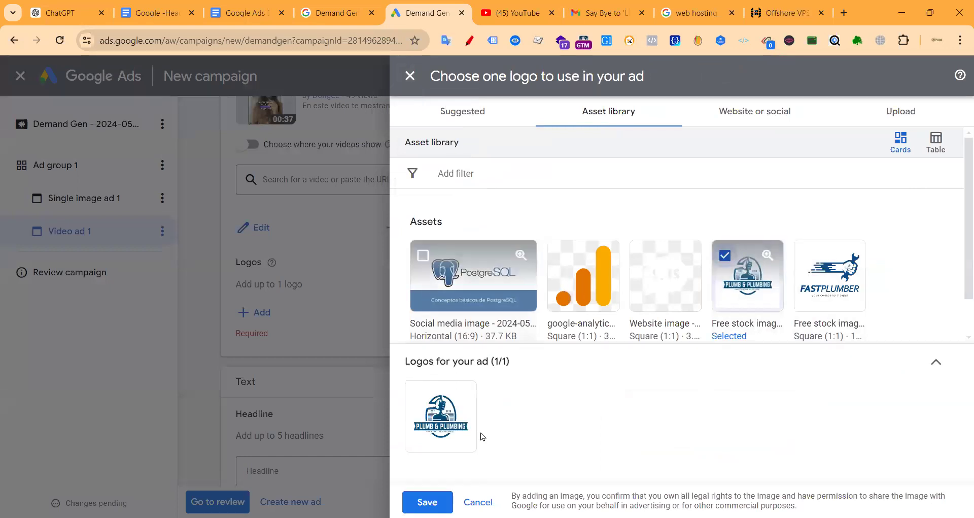
click(427, 502)
Step: Add a second headline field to the video ad's text
scroll(335, 326, down, 4)
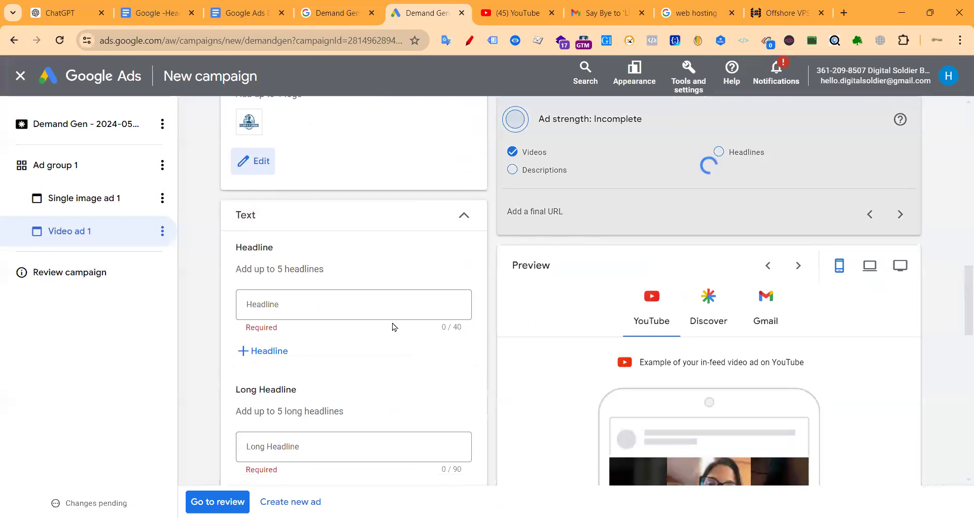
click(303, 304)
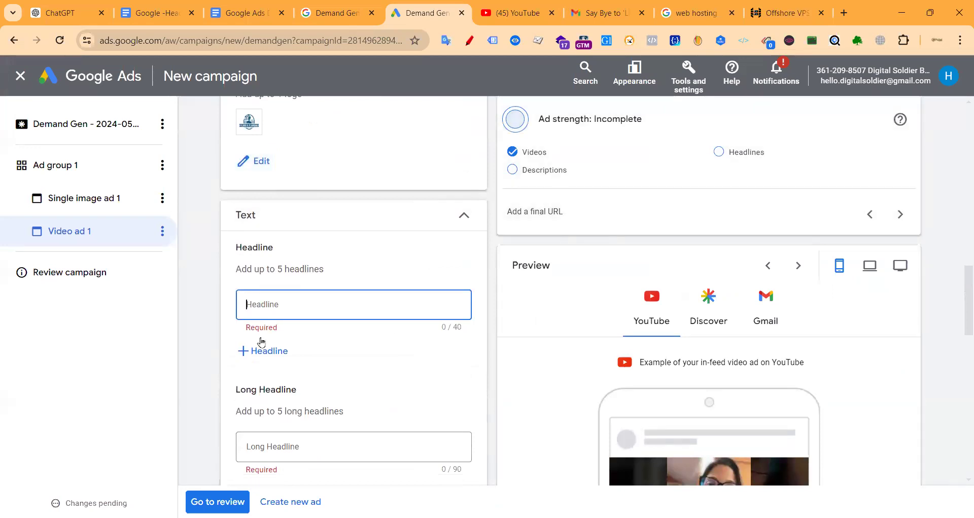
click(255, 352)
Step: Copy "Best Web Hosting: Unbeatable Deals" from the ChatGPT headline list into the video ad's first headline
click(70, 14)
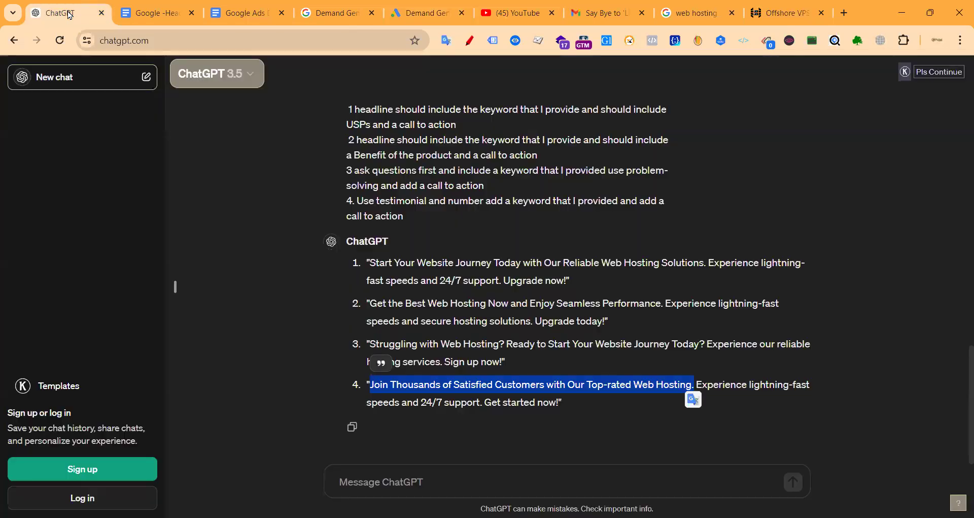
scroll(495, 231, up, 12)
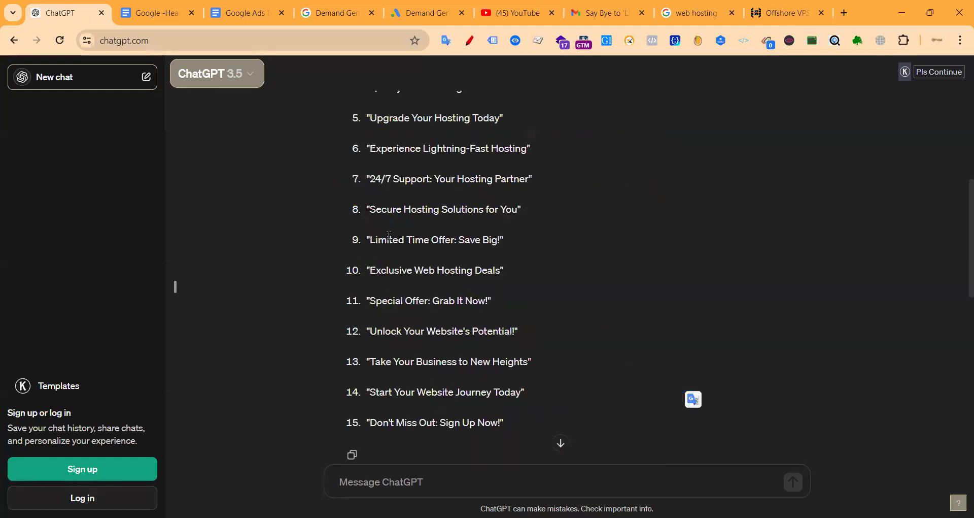
scroll(395, 201, up, 1)
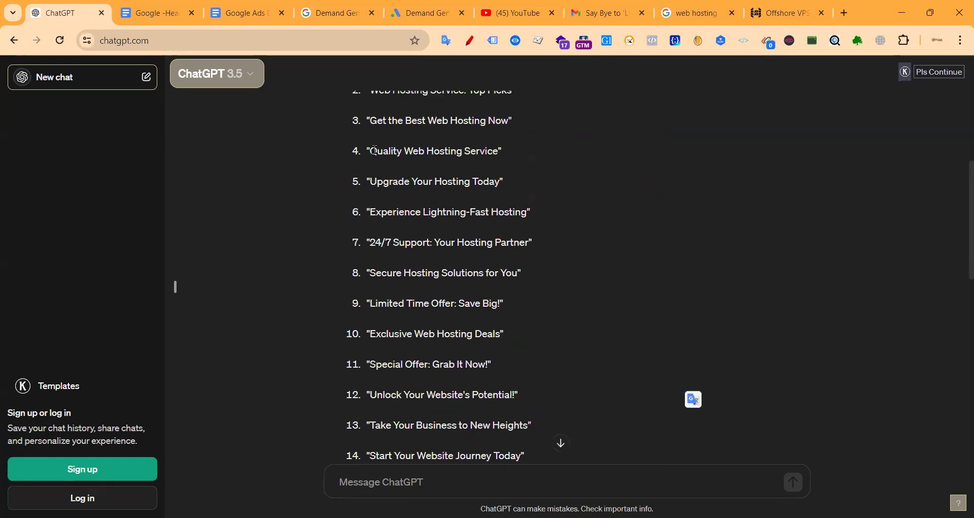
scroll(381, 153, up, 2)
drag(371, 186, 536, 187)
key(ctrl+c)
click(428, 7)
click(283, 302)
key(ctrl+v)
Step: Copy "Web Hosting Service: Top Picks" from ChatGPT into the video ad's second headline and return to the ChatGPT list
click(65, 7)
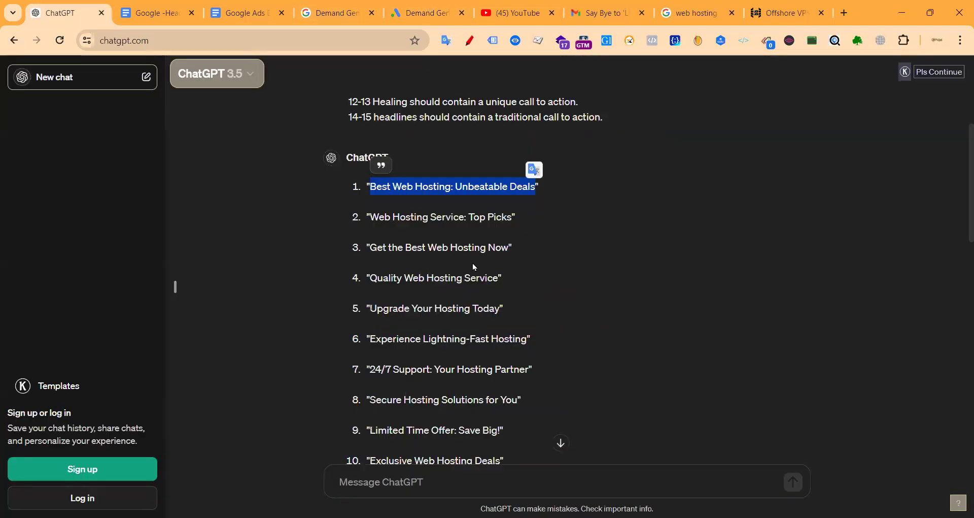
drag(374, 217, 516, 217)
key(ctrl+c)
click(428, 13)
click(285, 355)
key(ctrl+v)
click(65, 13)
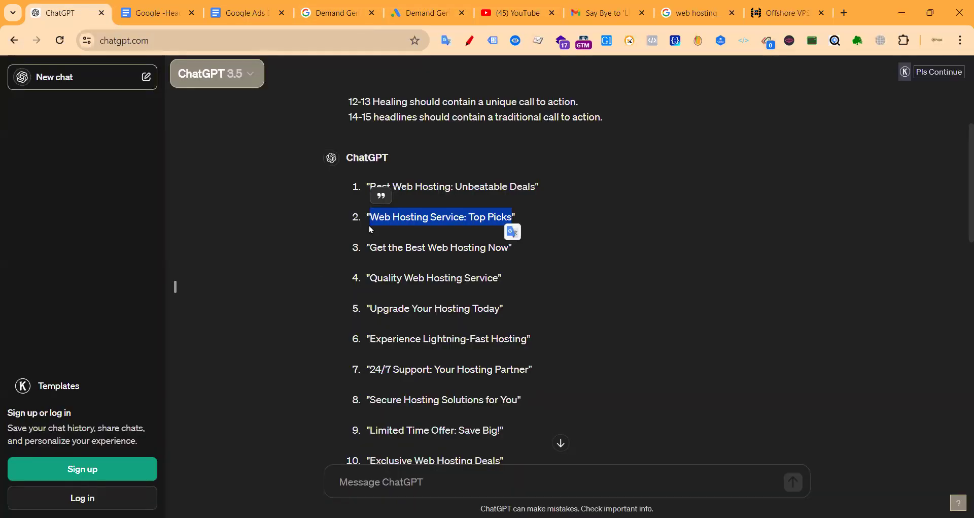
Step: Copy "Upgrade Your Hosting Today" from the ChatGPT list into the video ad's third headline in Google Ads, without the leading quotation mark
drag(370, 244, 417, 249)
click(508, 249)
drag(367, 308, 501, 310)
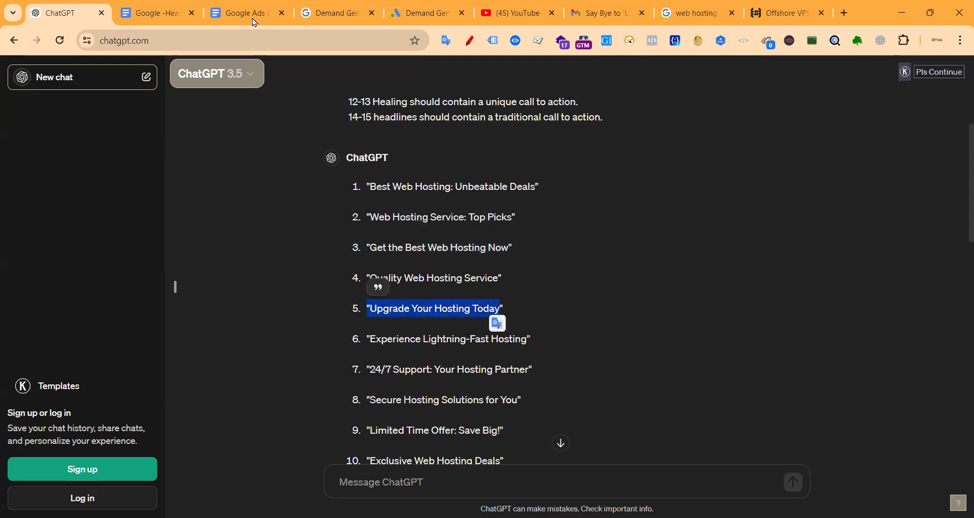
click(428, 13)
click(277, 405)
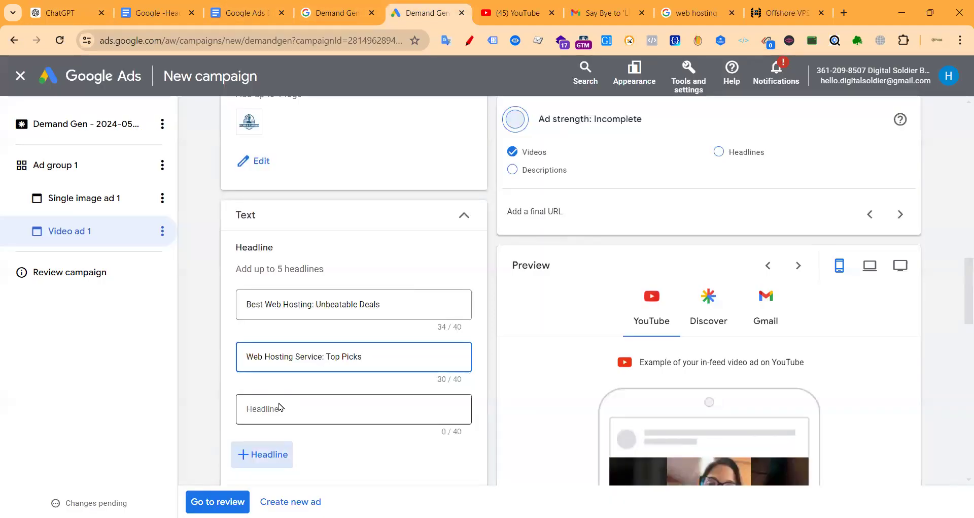
key(ctrl+v)
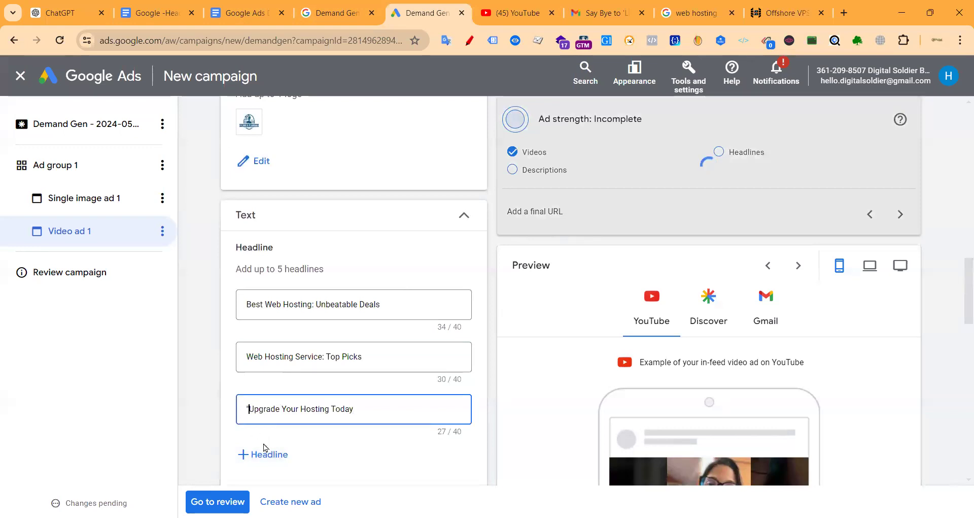
key(BackSpace)
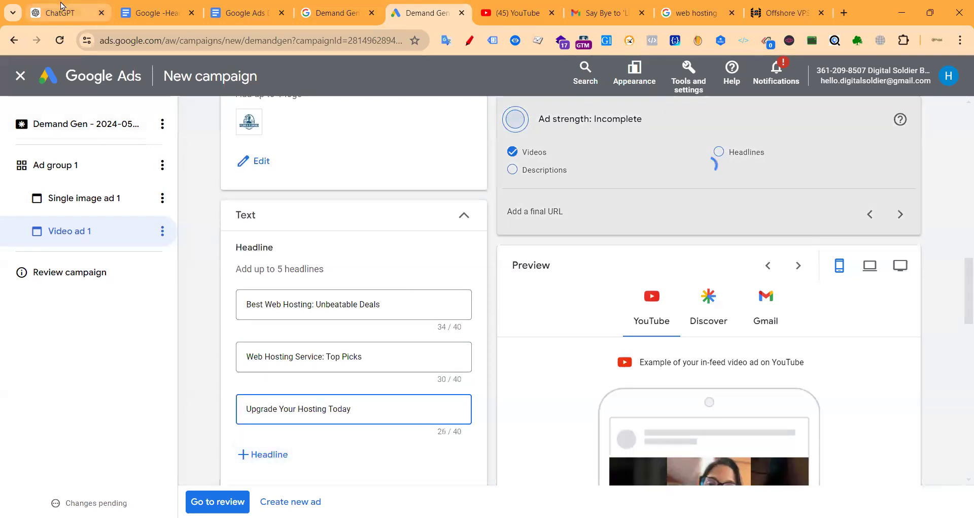
Step: Copy "Experience Lightning-Fast Hosting" from ChatGPT into a newly added fourth headline of the Google Ads video ad
click(61, 6)
scroll(464, 269, down, 1)
drag(369, 275, 442, 289)
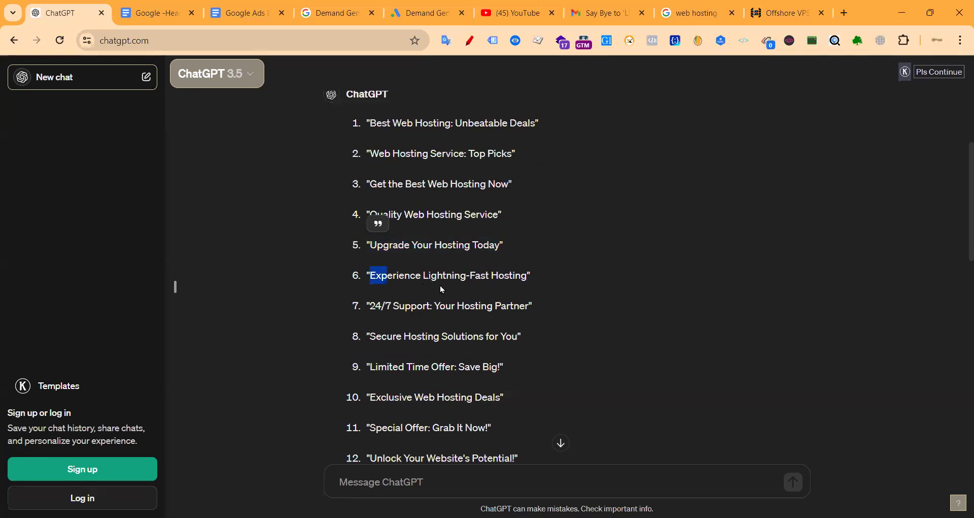
drag(517, 286, 524, 276)
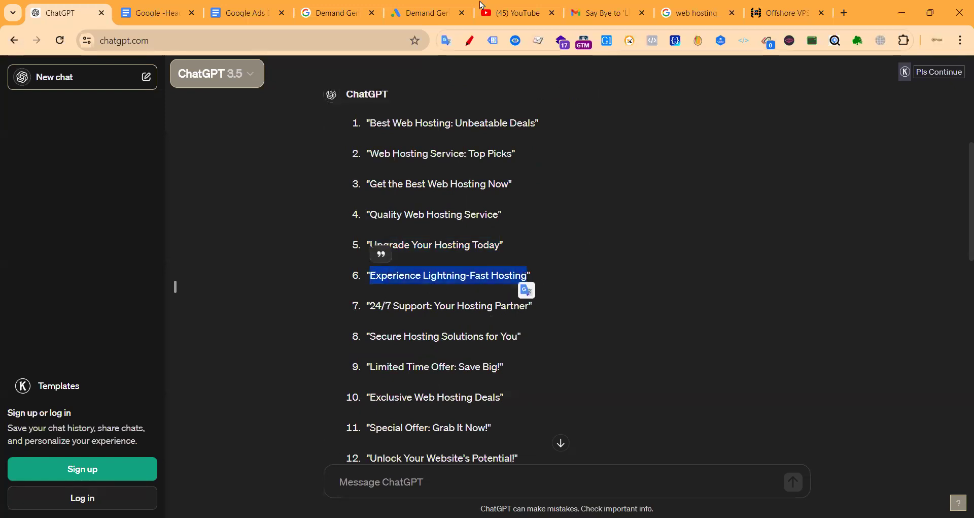
click(428, 13)
click(269, 451)
scroll(288, 298, down, 3)
click(285, 270)
key(ctrl+v)
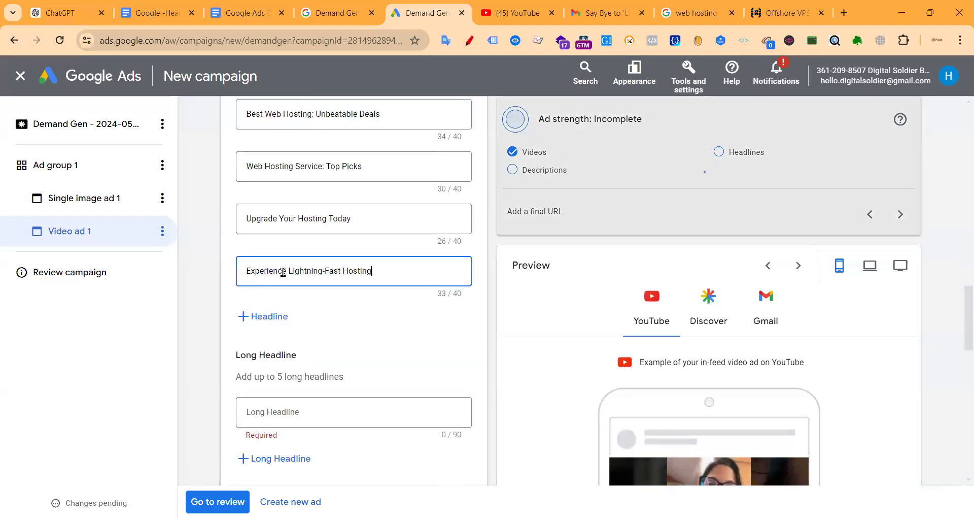
Step: Copy "Unlock Your Website's Potential!" from the ChatGPT list into a fifth headline of the Google Ads video ad
click(64, 13)
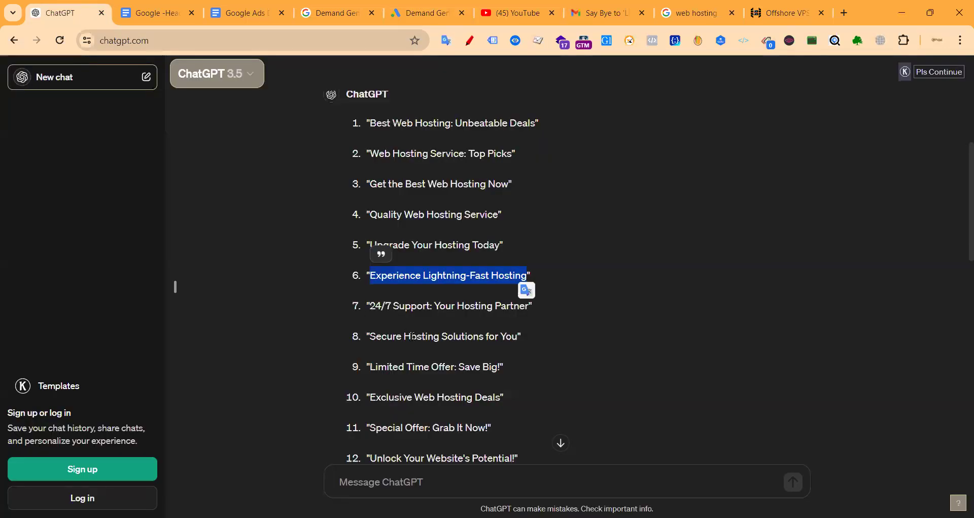
scroll(386, 426, down, 3)
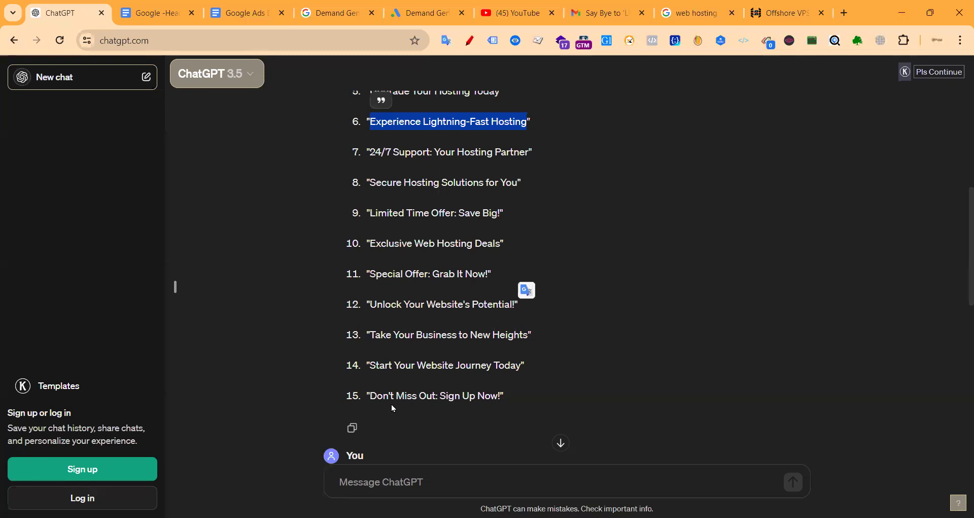
scroll(372, 290, down, 1)
drag(371, 267, 511, 269)
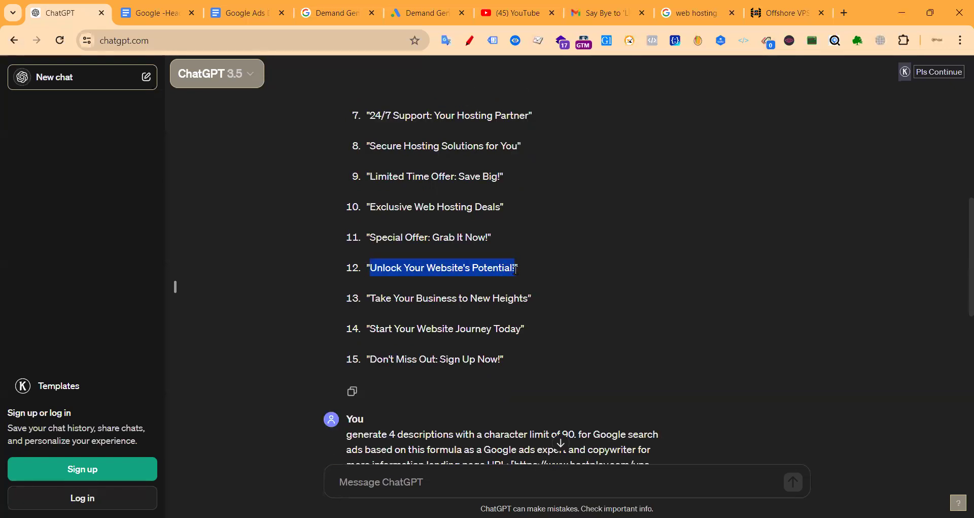
click(428, 13)
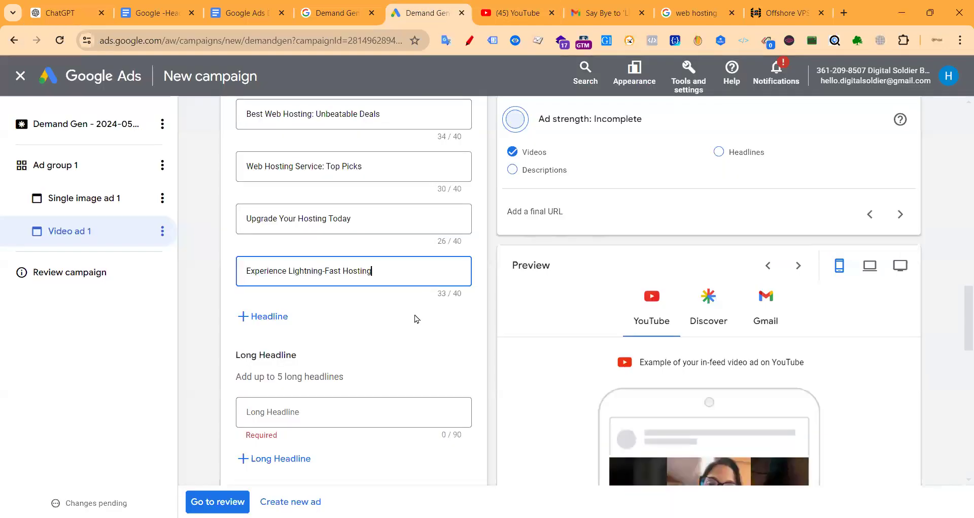
click(281, 323)
key(ctrl+v)
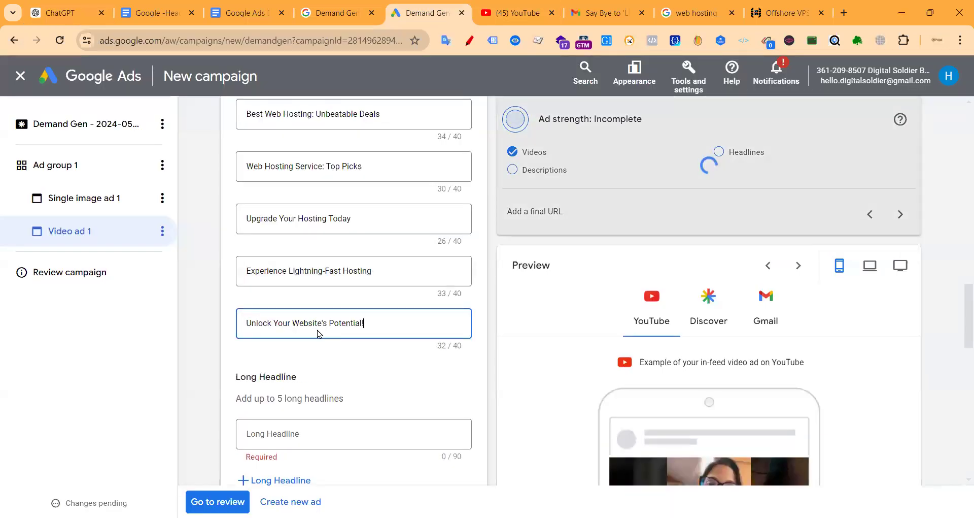
Step: Copy the earlier ChatGPT prompt for 4 descriptions with a 90-character limit into a new ChatGPT message
scroll(304, 310, down, 4)
click(321, 252)
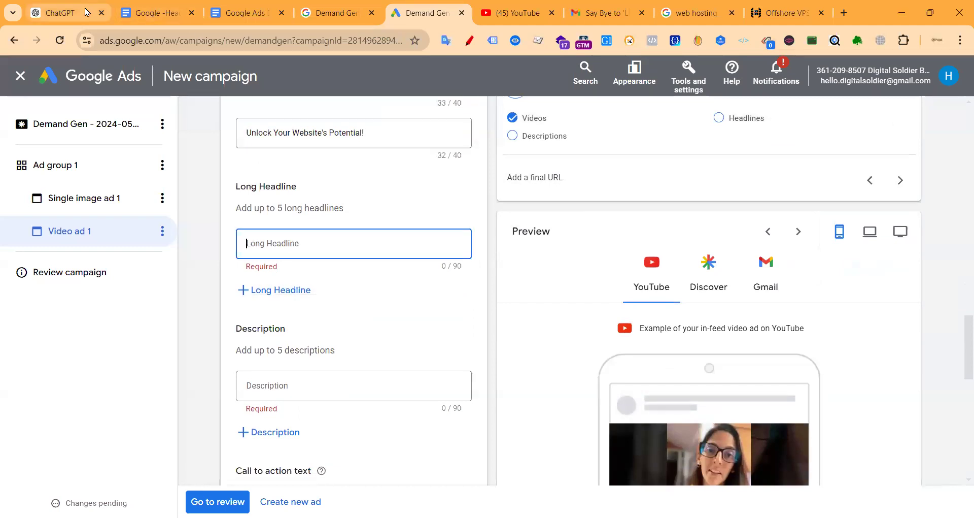
click(228, 8)
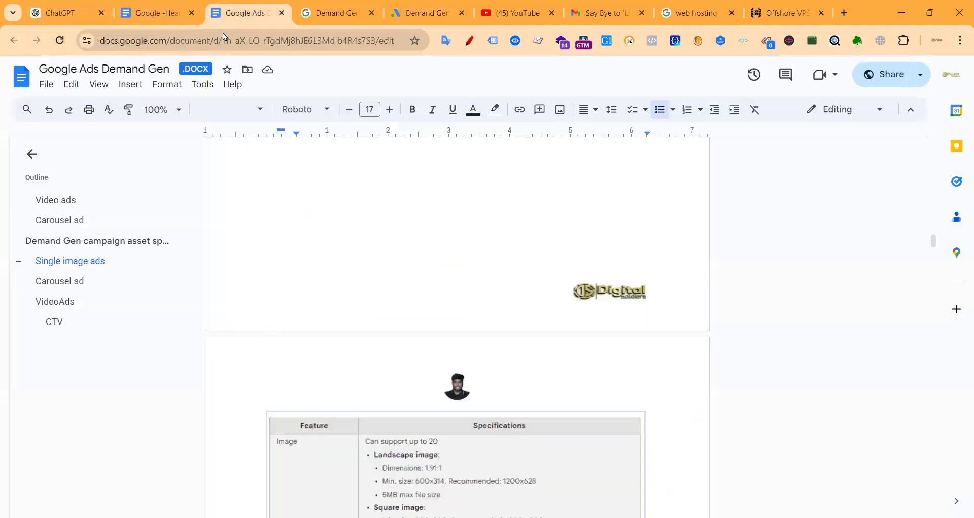
click(60, 13)
scroll(432, 308, down, 5)
scroll(378, 253, up, 2)
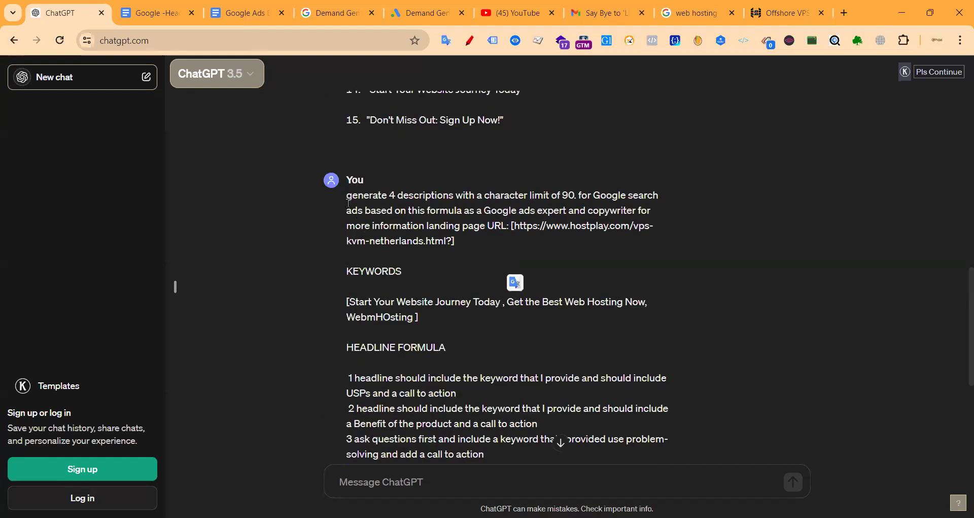
drag(347, 195, 528, 309)
scroll(485, 386, down, 2)
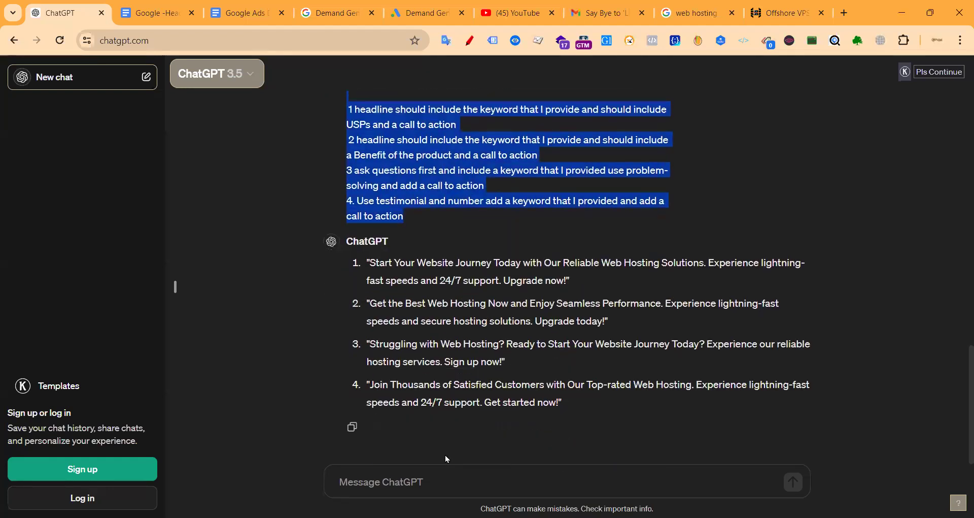
click(444, 481)
key(ctrl+v)
Step: Reword the prompt from Google search ads to Google Demand Gen ads and send it to ChatGPT
scroll(506, 420, up, 5)
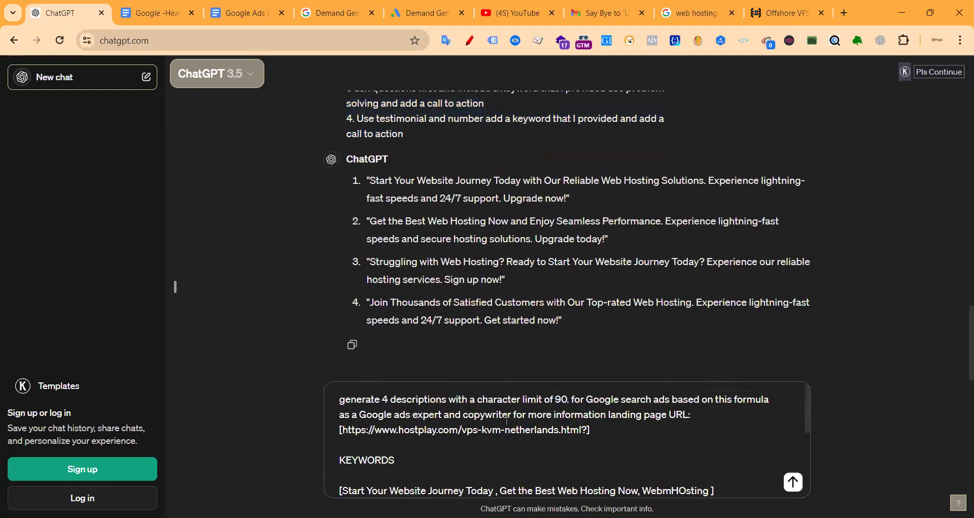
double_click(631, 399)
text(Deman)
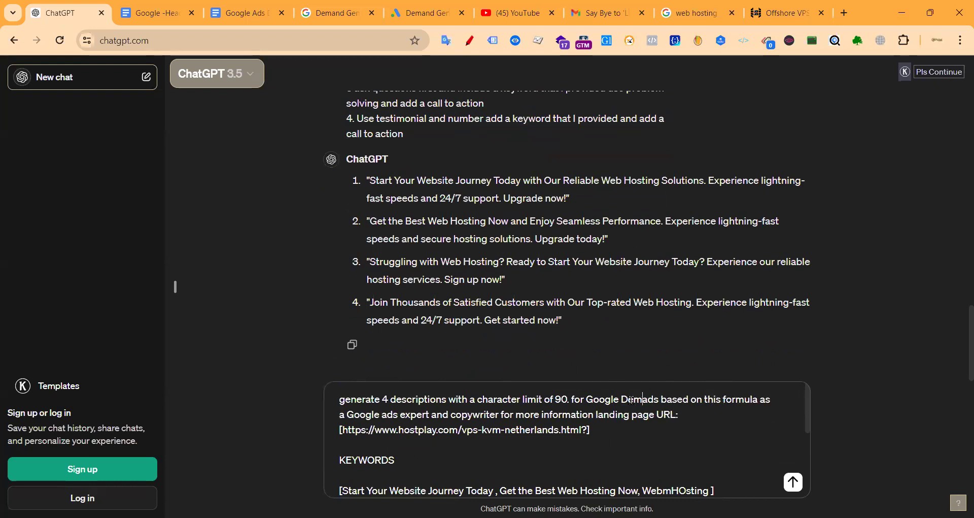
text(d Re)
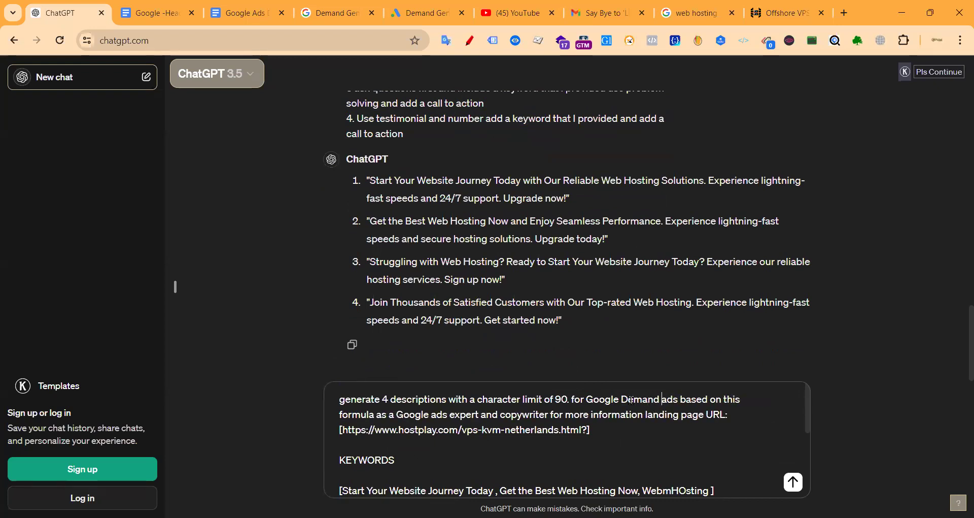
key(BackSpace)
key(BackSpace)
text(Gen)
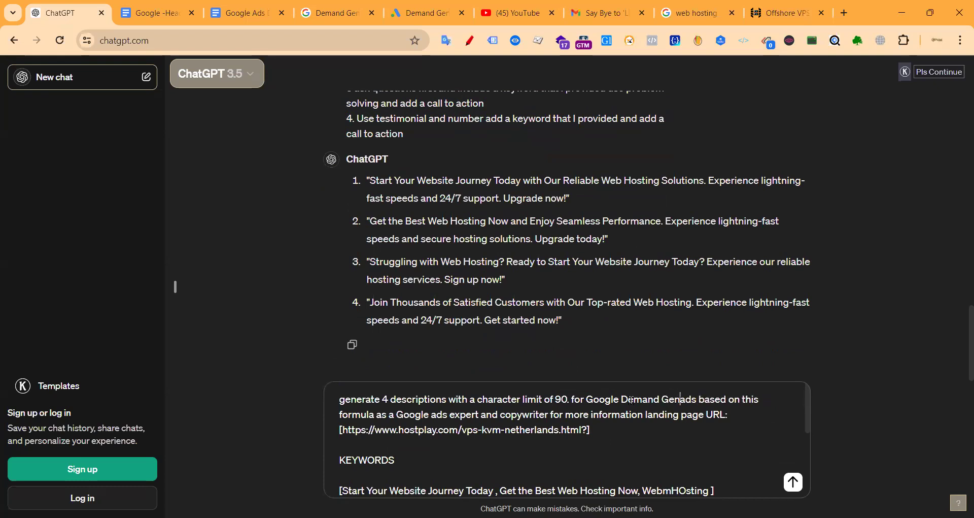
key(Return)
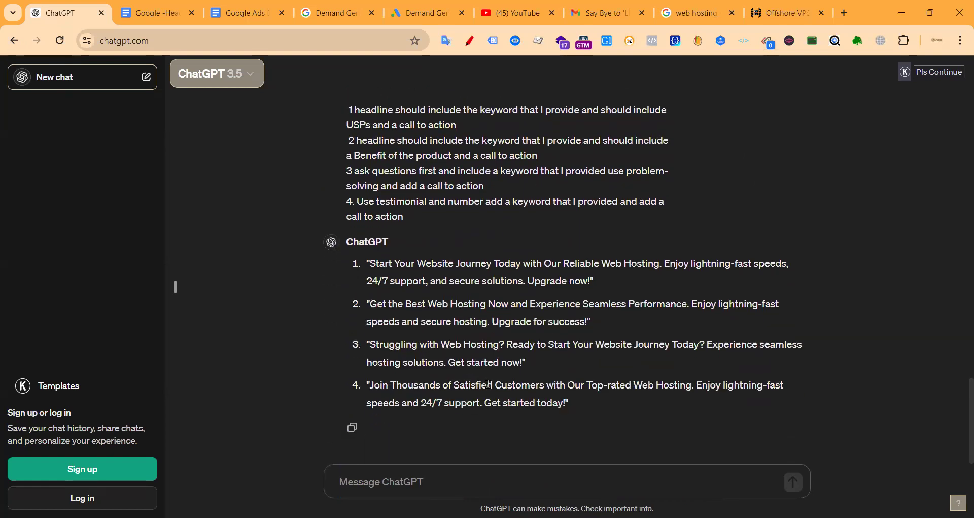
scroll(481, 380, up, 9)
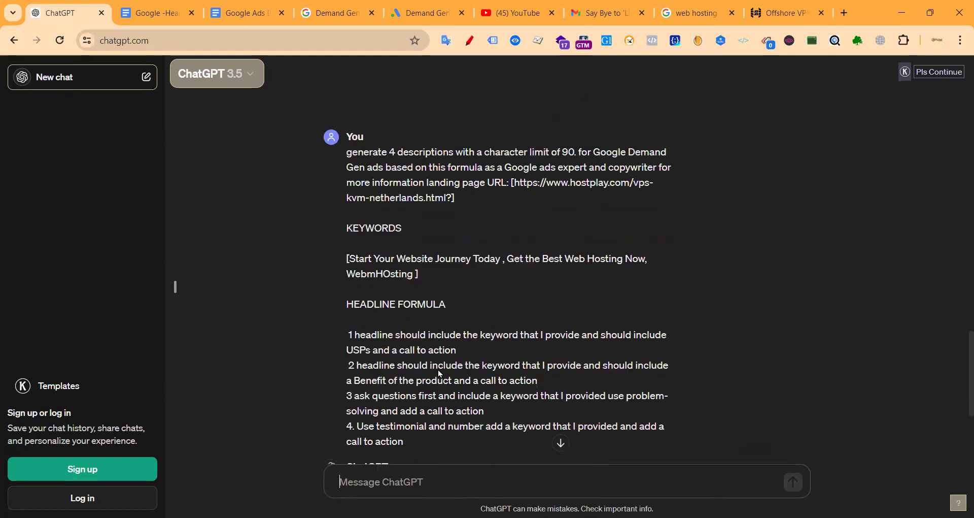
scroll(439, 369, down, 9)
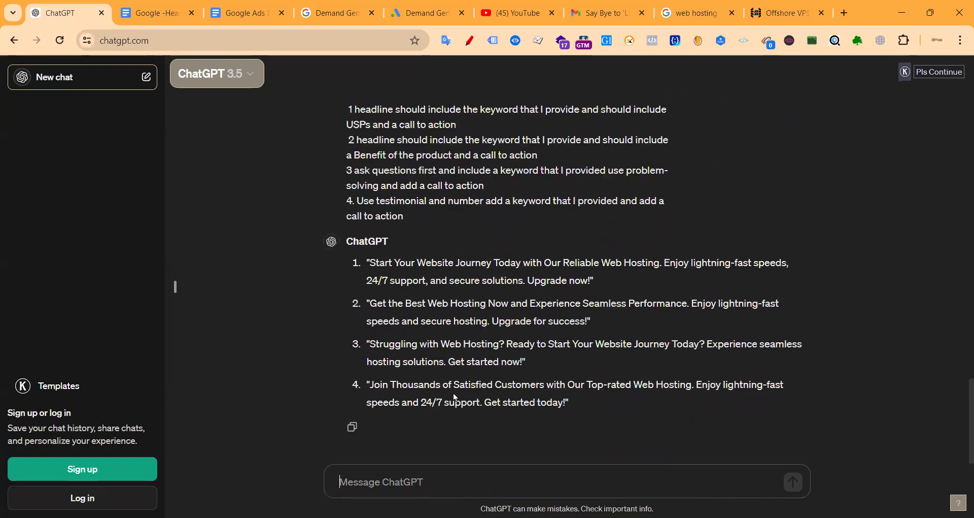
click(432, 473)
text(MOre)
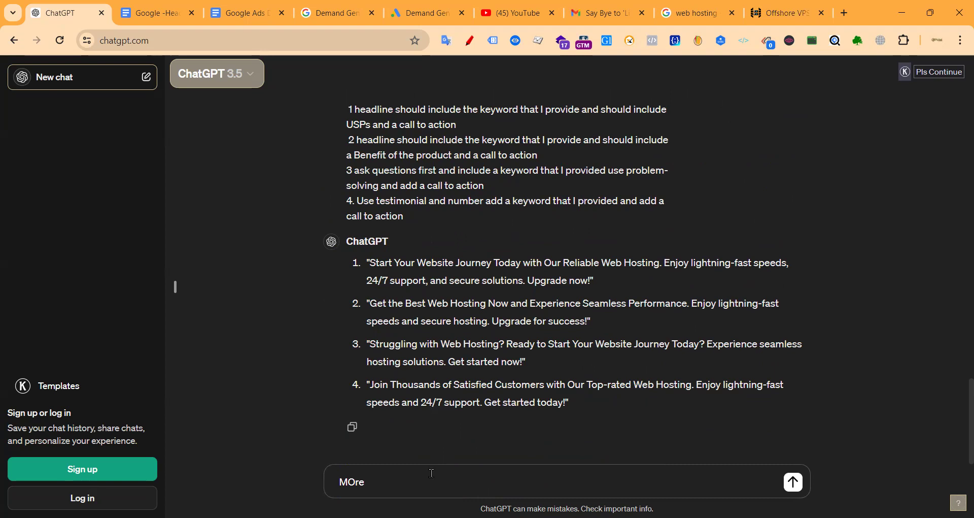
key(BackSpace)
text(M)
key(BackSpace)
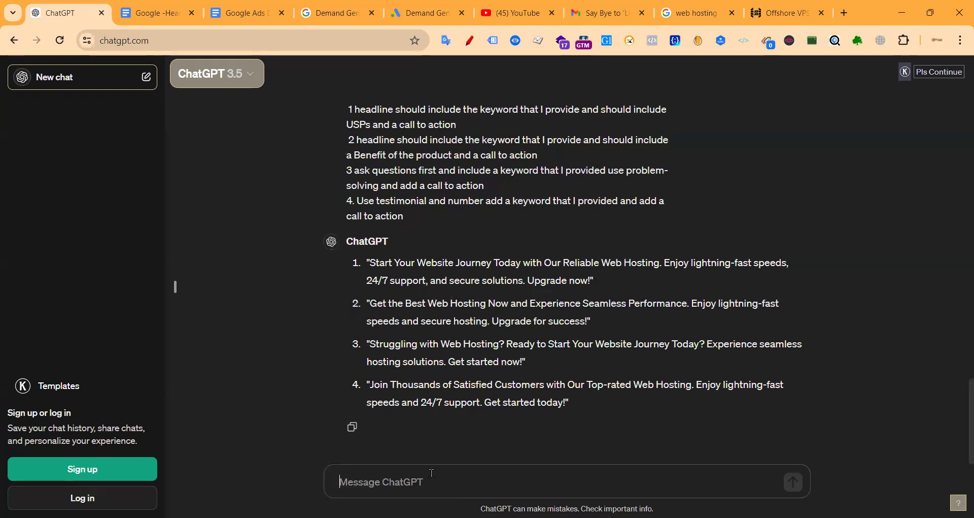
text(Wi)
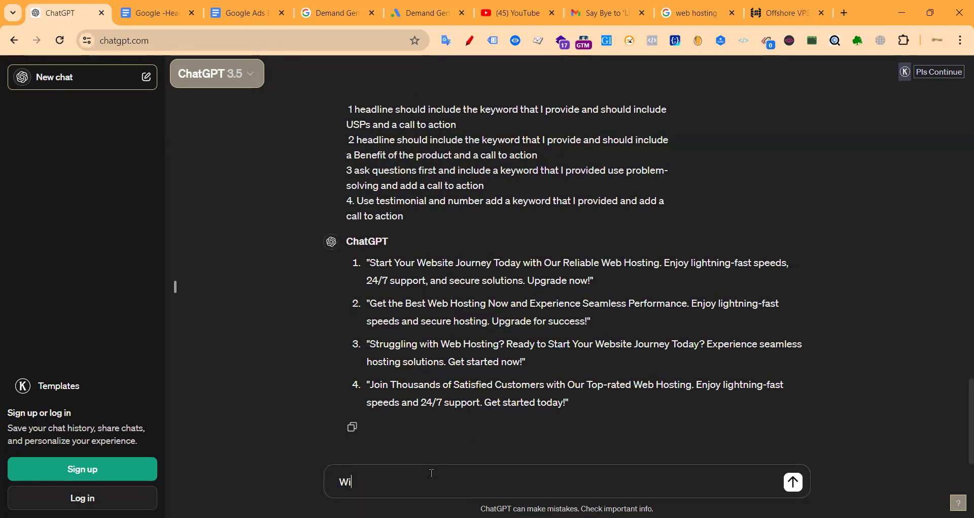
key(BackSpace)
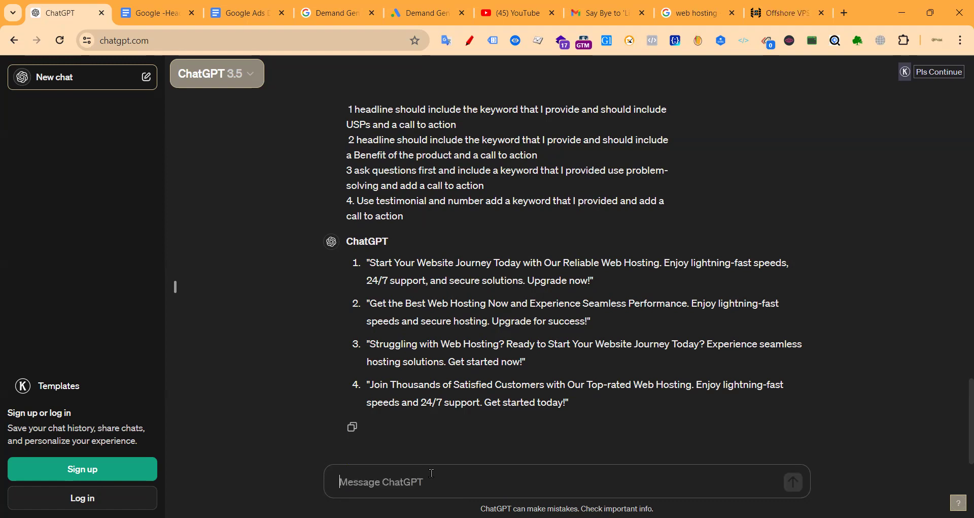
text(writh)
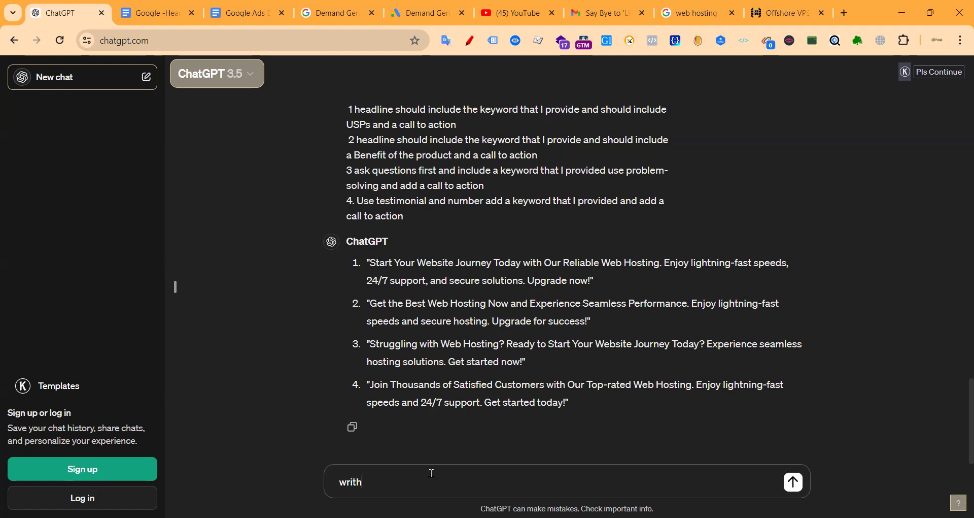
text( within)
key(BackSpace)
key(BackSpace)
key(BackSpace)
key(BackSpace)
key(BackSpace)
key(BackSpace)
key(BackSpace)
key(BackSpace)
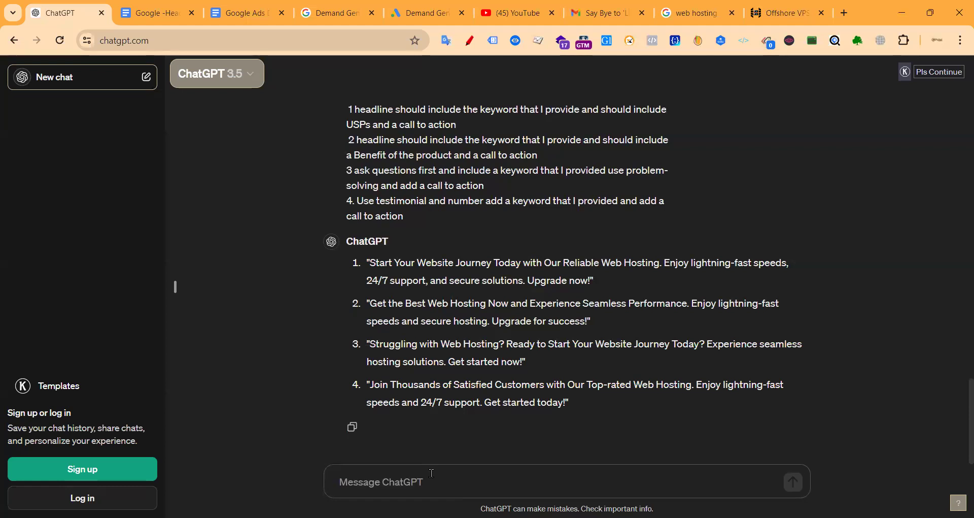
text(3)
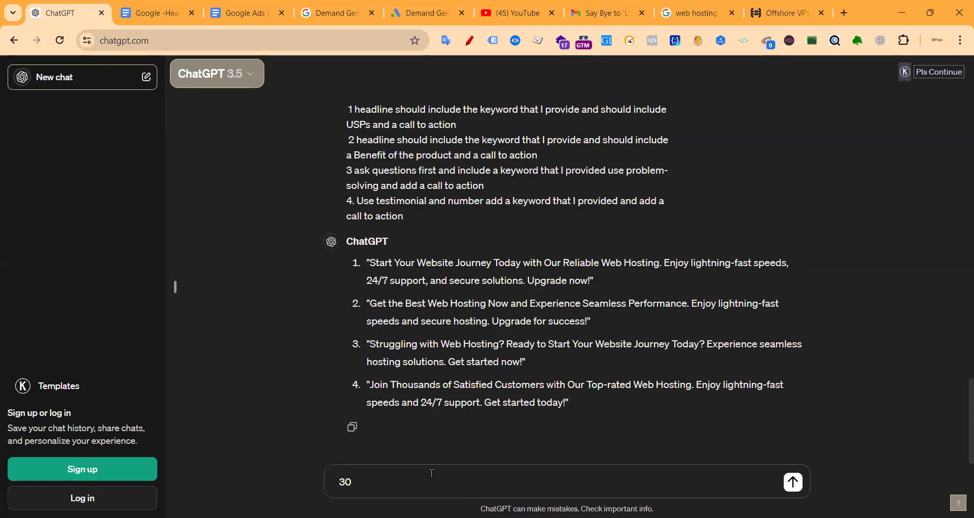
key(BackSpace)
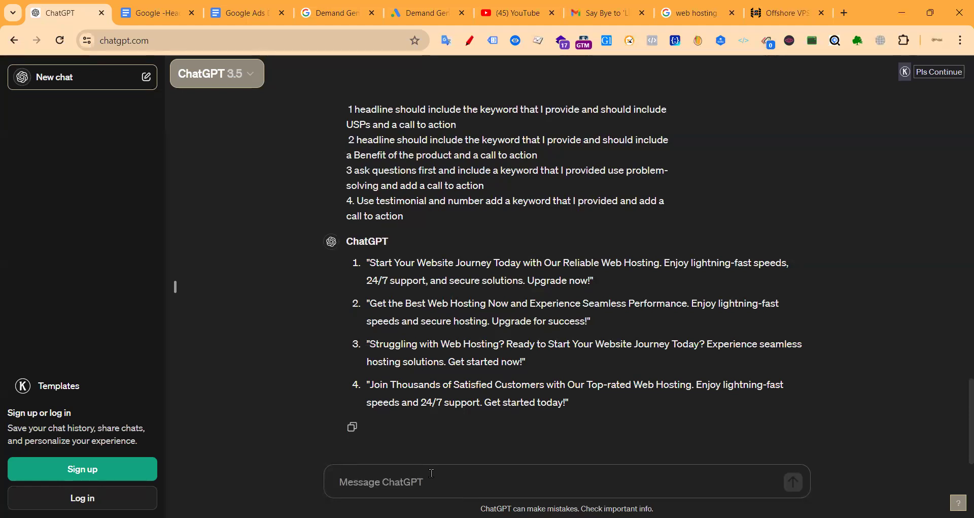
Step: Copy "Join Thousands of Satisfied Customers with Our Top-rated Web Hosting." into the Google Ads video ad's first long headline and add two more long headline fields
drag(372, 382, 696, 387)
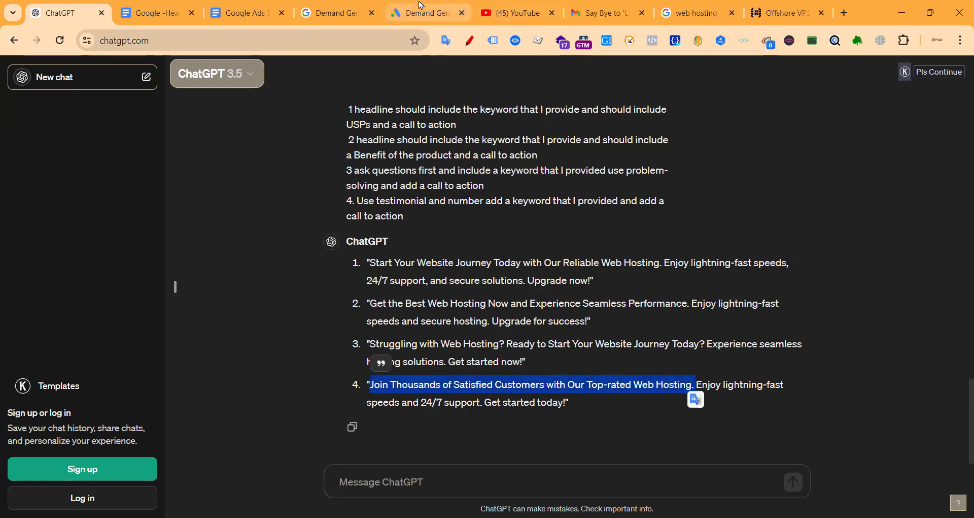
click(424, 11)
key(ctrl+v)
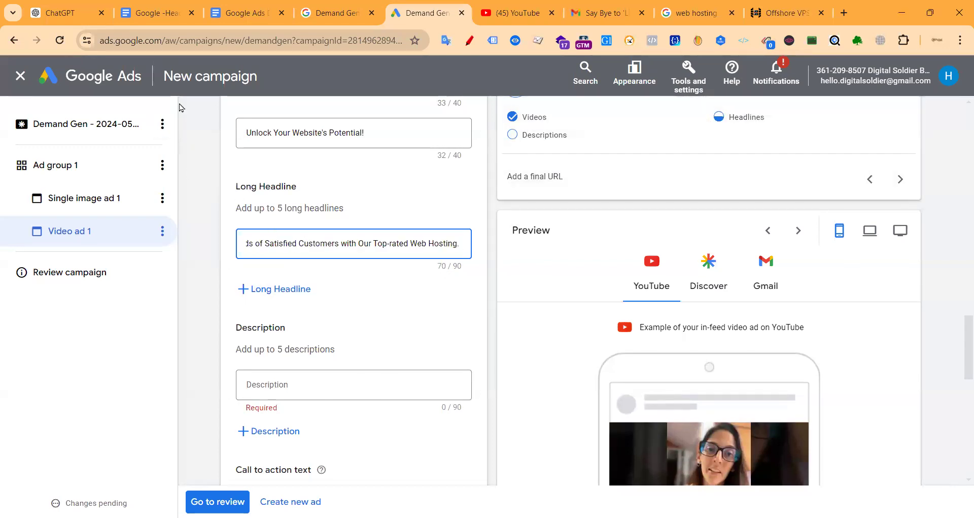
click(283, 288)
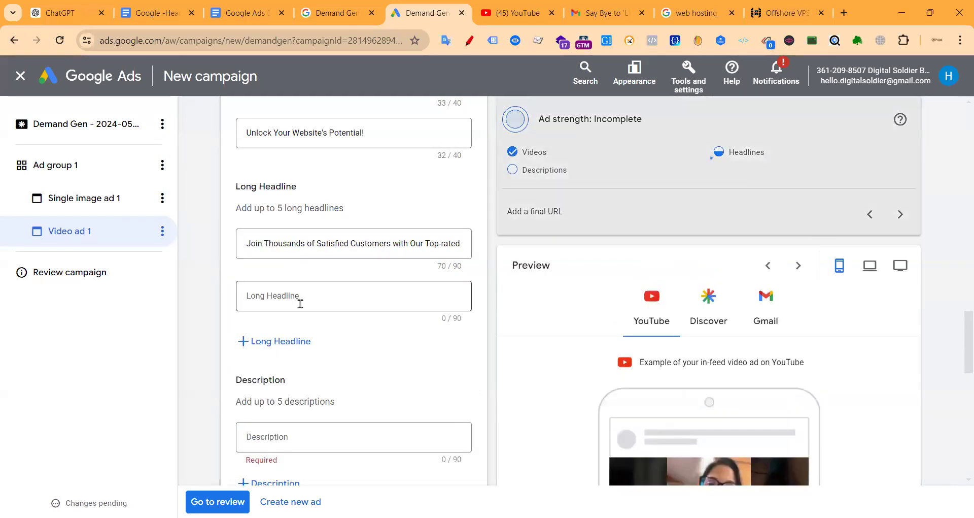
click(260, 341)
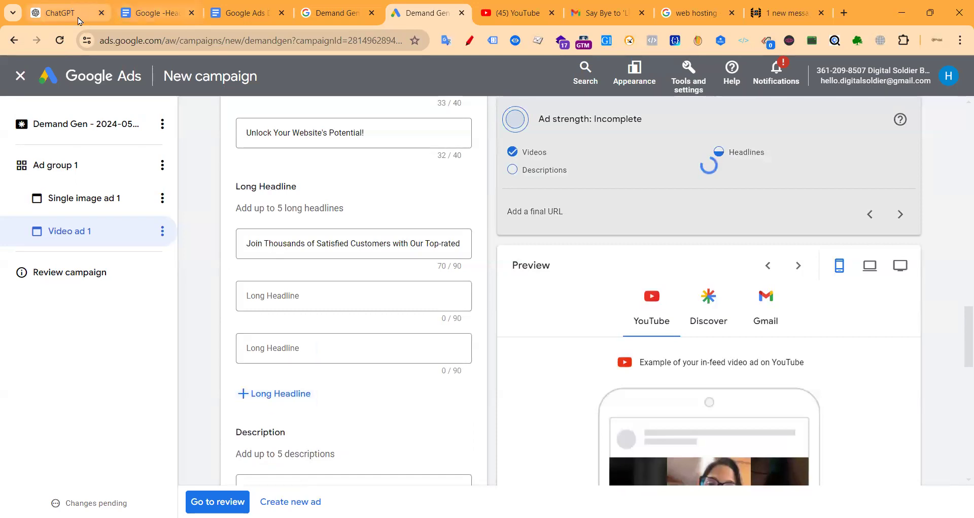
Step: Copy "Get the Best Web Hosting Now and Experience Seamless Performance." from the ChatGPT list into the video ad's second long headline
click(58, 13)
drag(370, 303, 689, 307)
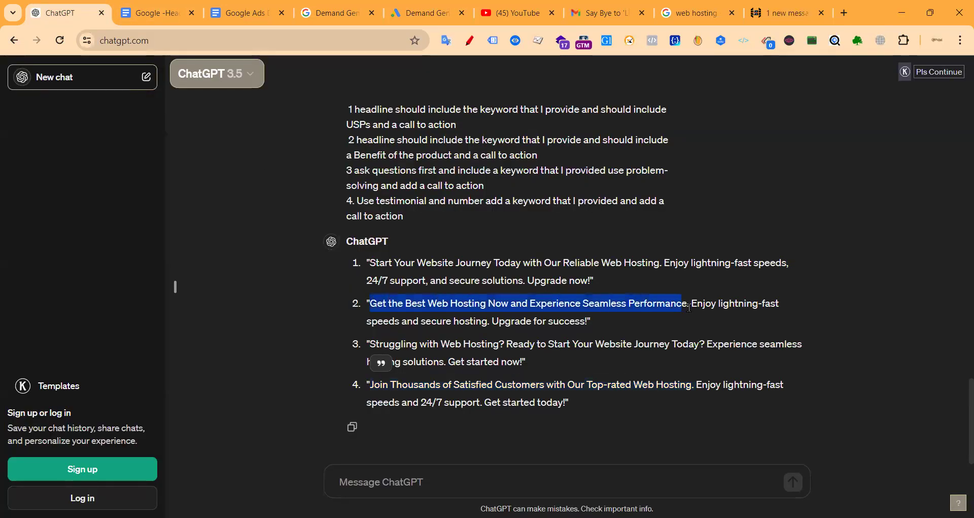
key(ctrl+c)
click(426, 13)
click(287, 297)
key(ctrl+v)
Step: Copy "Struggling with Web Hosting? Ready to Start Your Website Journey Today?" from the ChatGPT list into the video ad's third long headline
click(58, 12)
drag(370, 344, 706, 345)
key(ctrl+c)
click(427, 13)
click(311, 345)
key(ctrl+v)
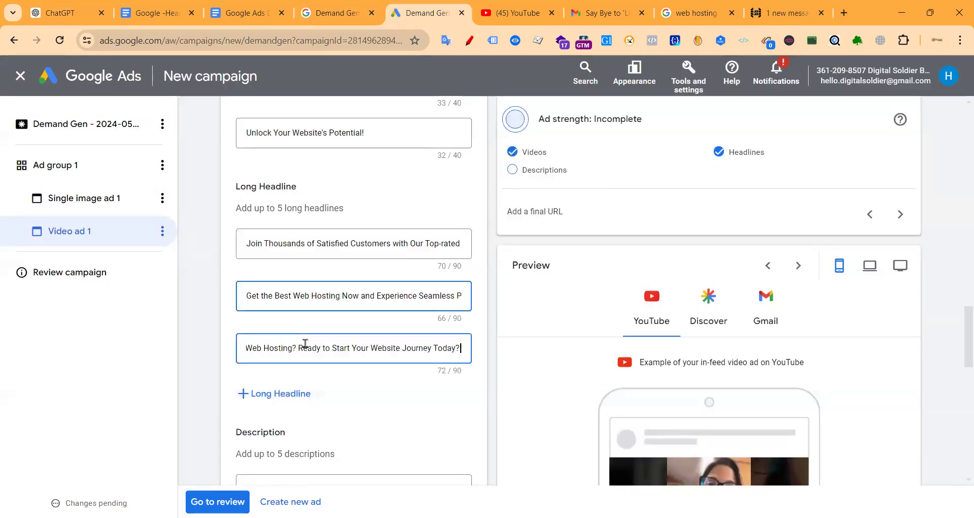
scroll(354, 341, down, 5)
scroll(354, 341, down, 2)
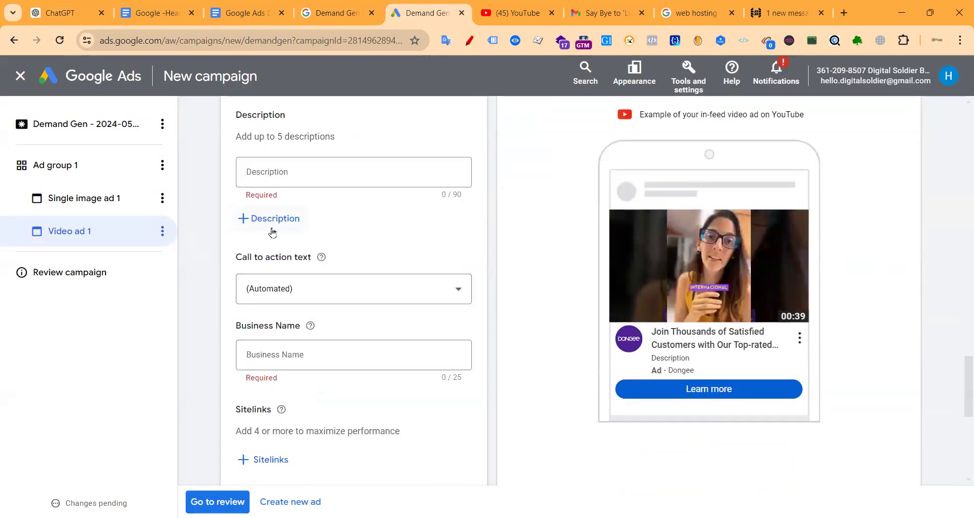
scroll(289, 279, down, 1)
scroll(289, 279, up, 2)
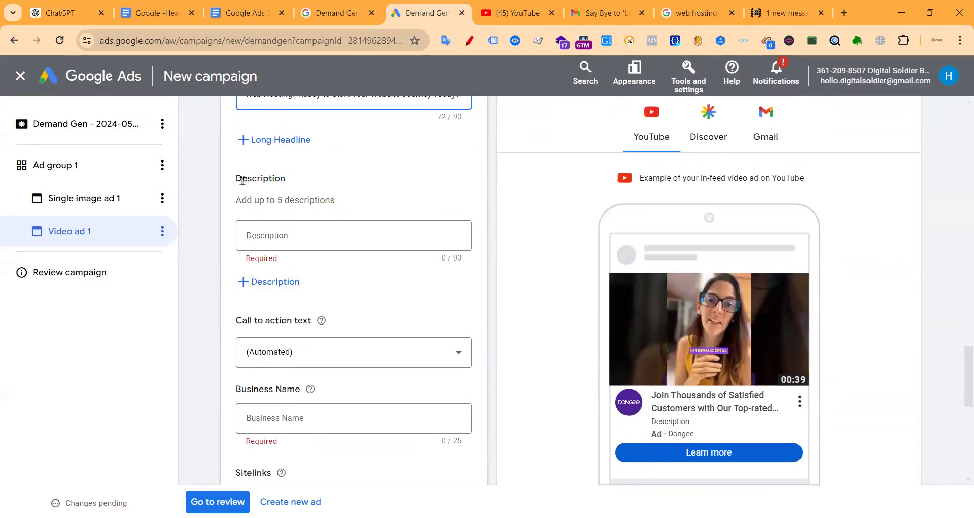
scroll(287, 213, up, 5)
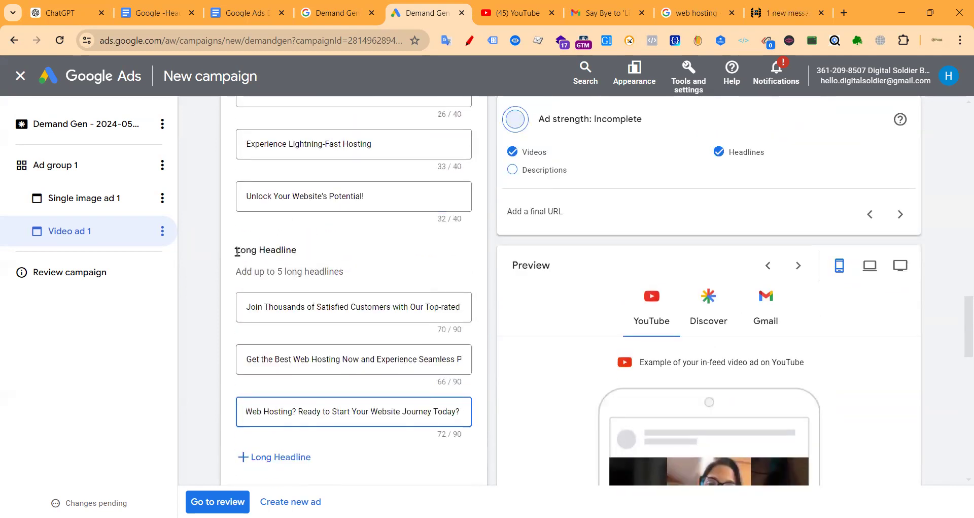
drag(234, 250, 337, 254)
click(449, 269)
Step: Copy the "Thousands of Satisfied Customers with Our Top-rated Web Hosting." sentence from ChatGPT's fourth suggestion into the video ad's first description
scroll(449, 269, down, 5)
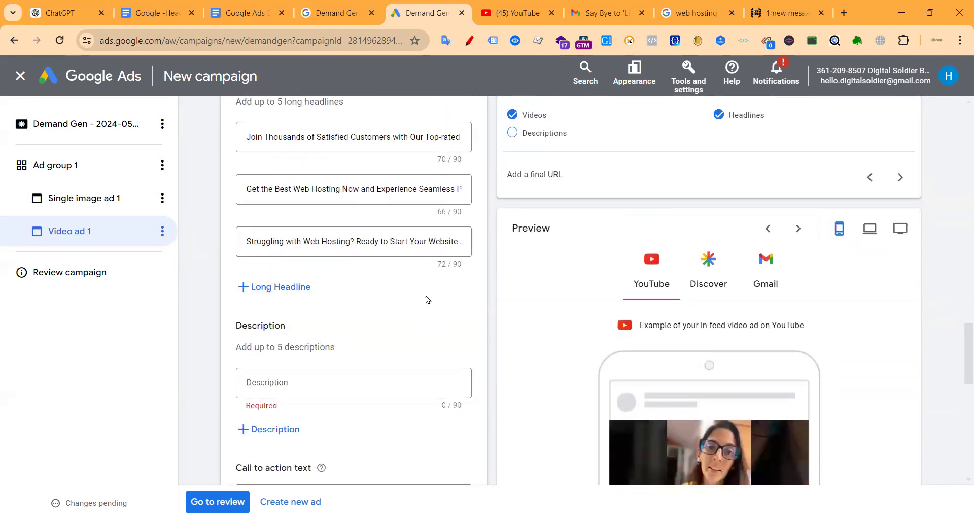
click(280, 301)
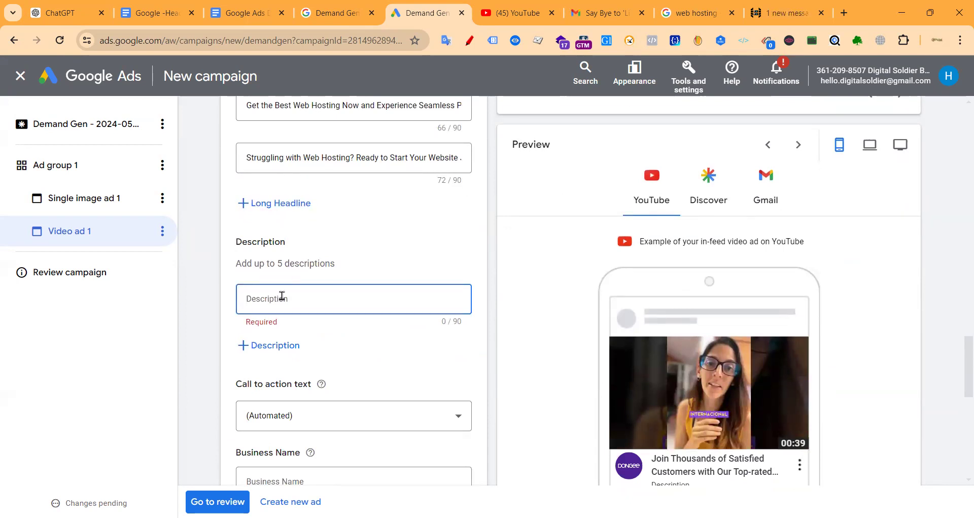
click(76, 8)
click(373, 384)
drag(373, 384, 695, 386)
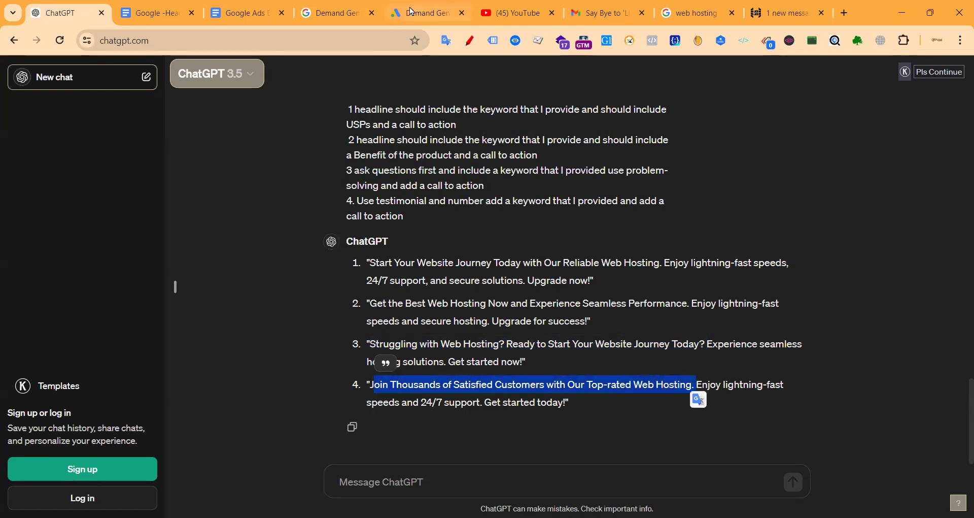
click(428, 12)
key(ctrl+v)
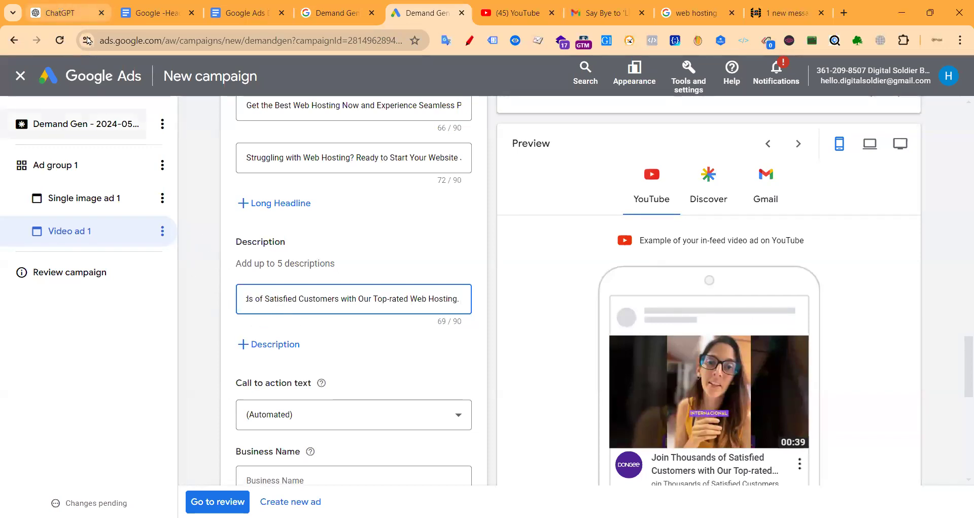
Step: Copy "Enjoy lightning-fast speeds and secure hosting. Upgrade for success!" from ChatGPT's second suggestion into an additional description of the video ad
click(61, 7)
drag(370, 344, 705, 348)
click(412, 315)
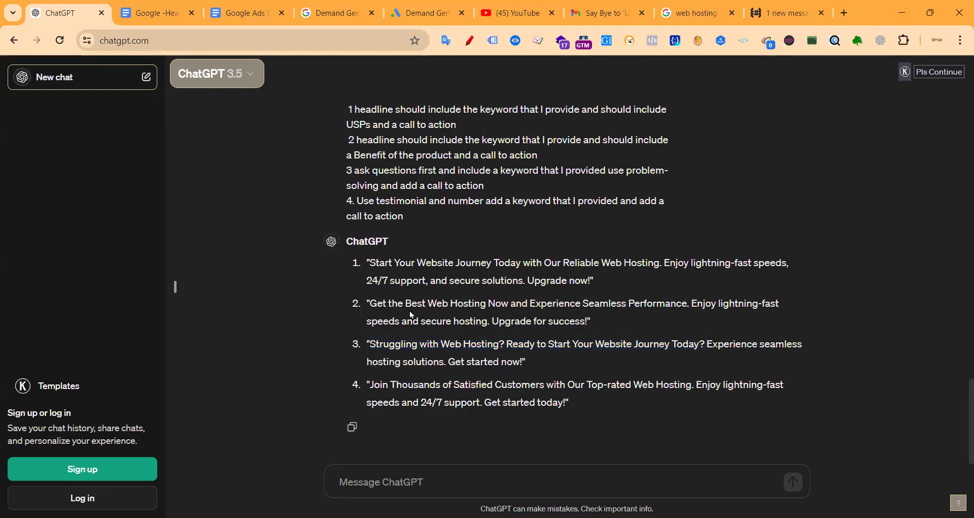
drag(691, 304, 587, 323)
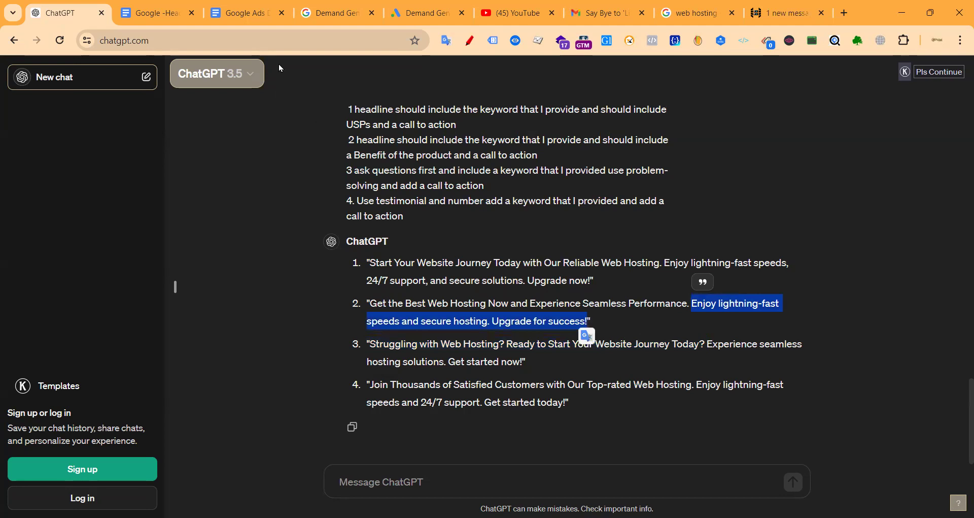
click(428, 12)
click(290, 344)
key(ctrl+v)
Step: Set the video ad's call to action text to "Sign up" and look over the alternative options
scroll(363, 304, down, 4)
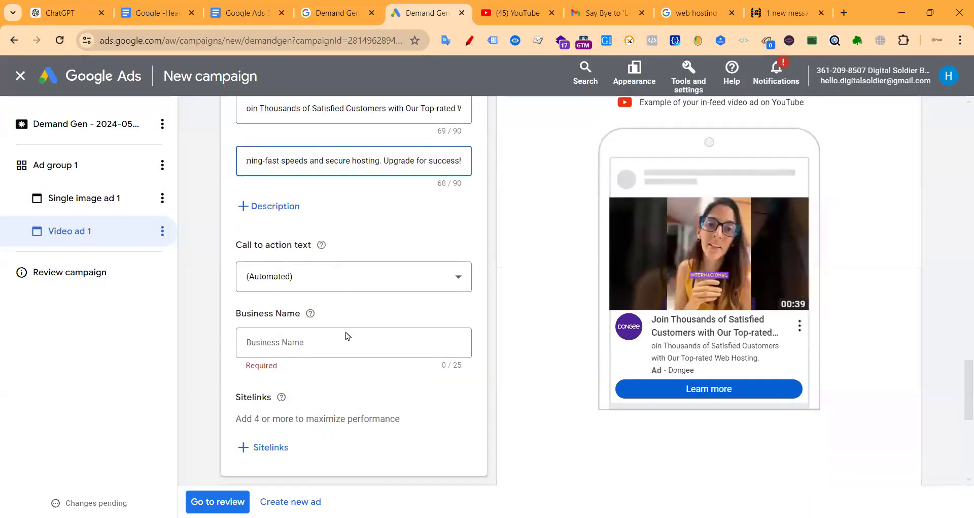
click(279, 282)
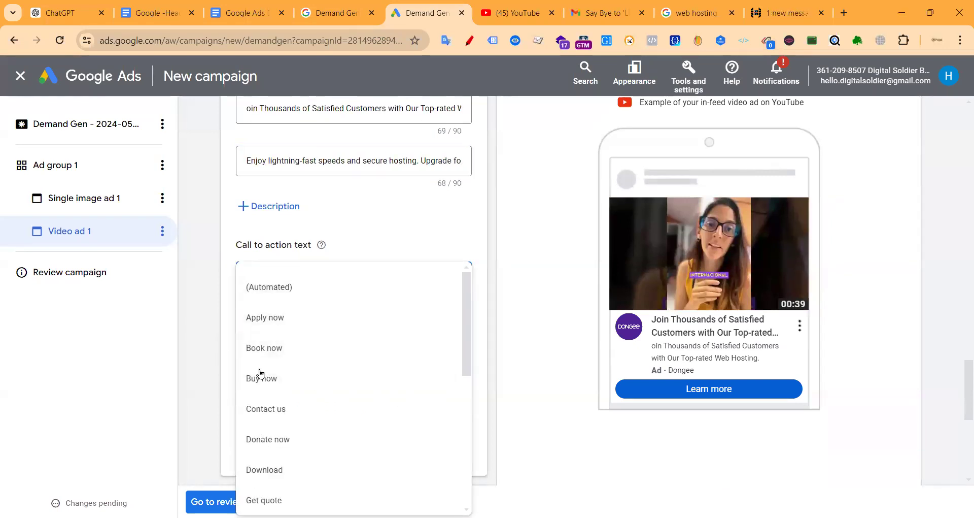
scroll(326, 392, down, 3)
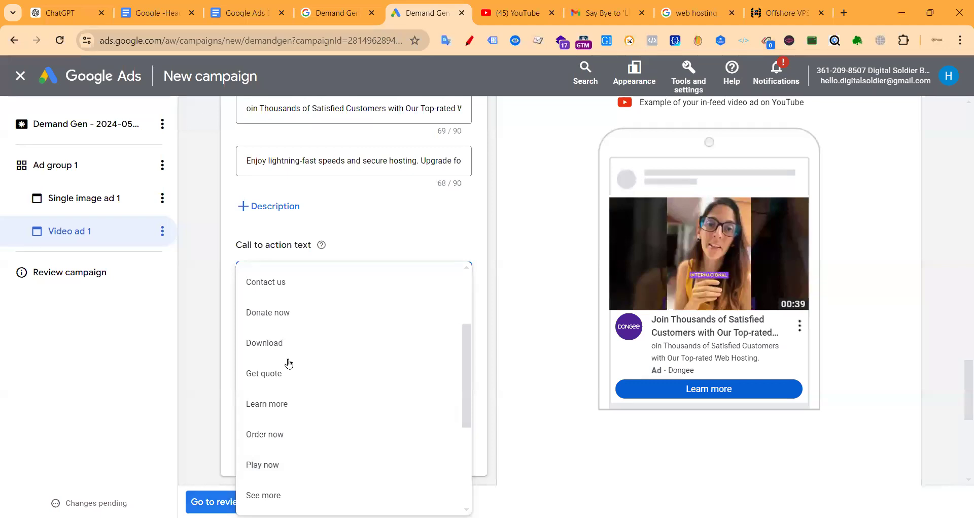
scroll(289, 363, down, 3)
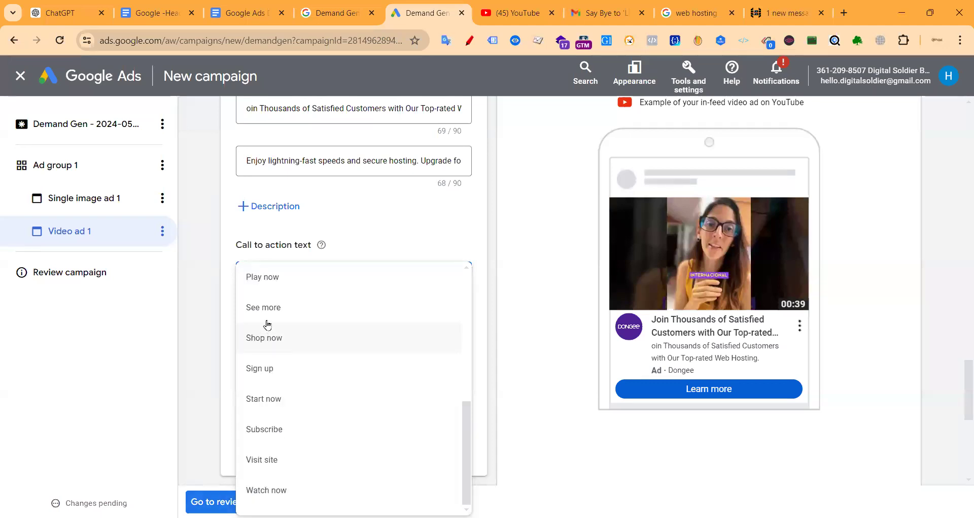
click(274, 368)
scroll(400, 314, down, 1)
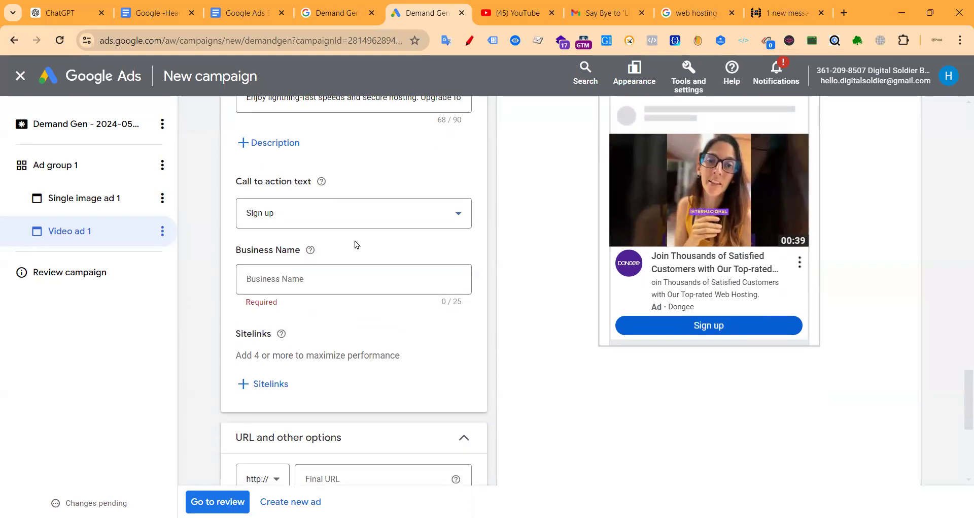
click(339, 223)
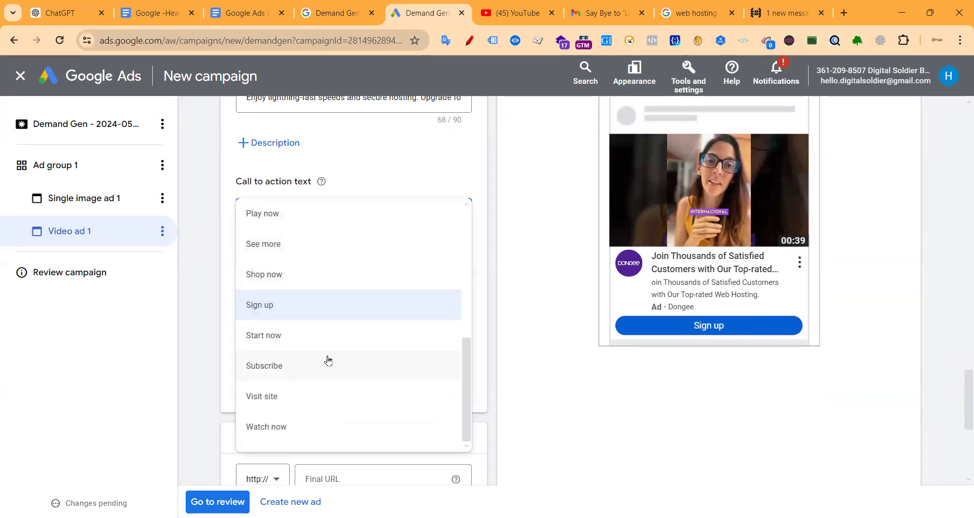
click(426, 155)
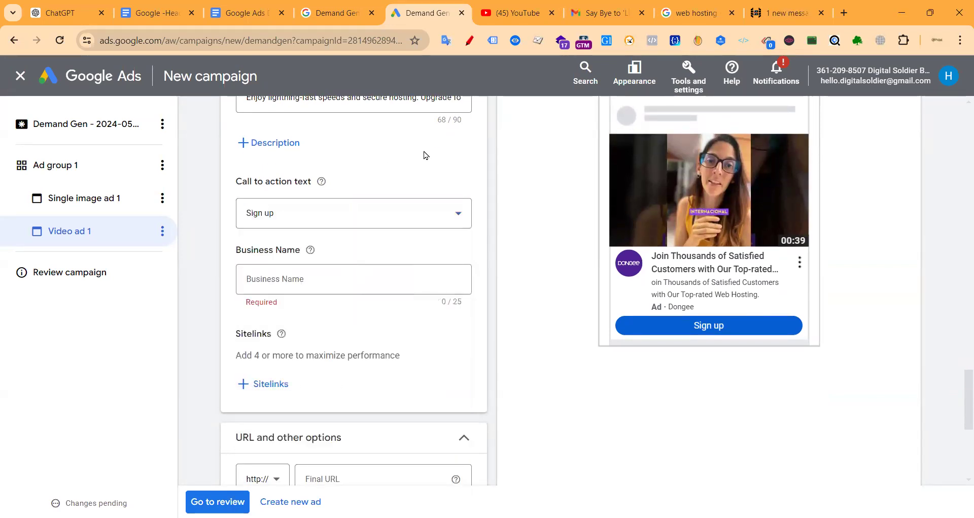
Step: Copy the name "hostplay" from the hosting site's web address into the ad's business name and capitalize it as "Hostplay"
click(298, 277)
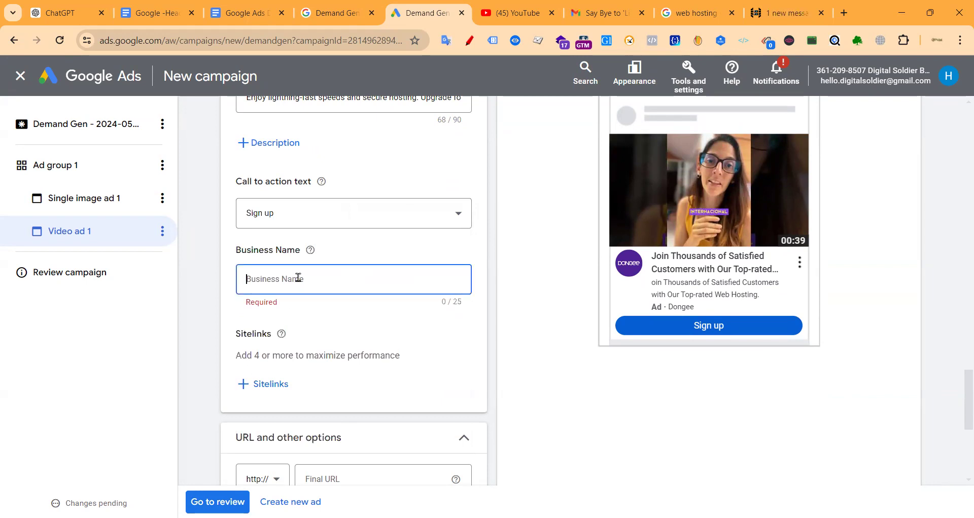
click(786, 13)
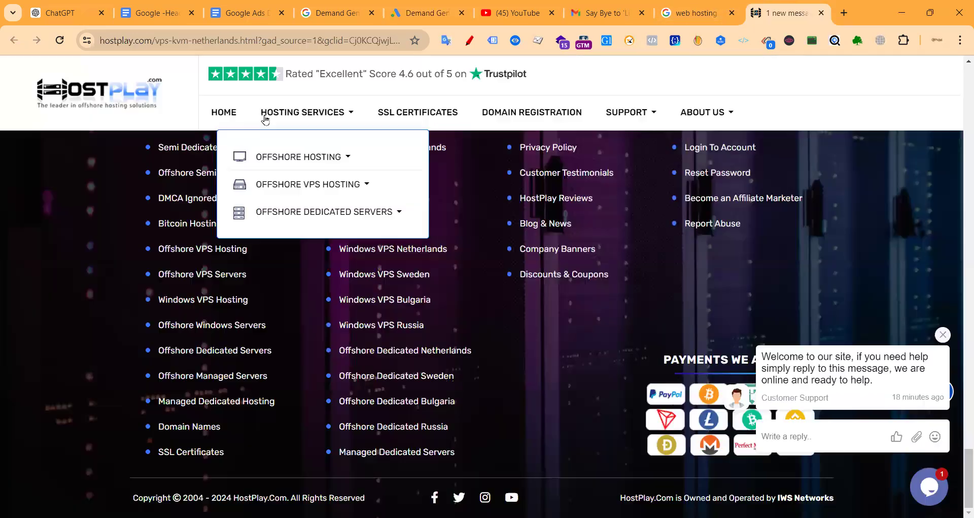
double_click(113, 44)
key(ctrl+c)
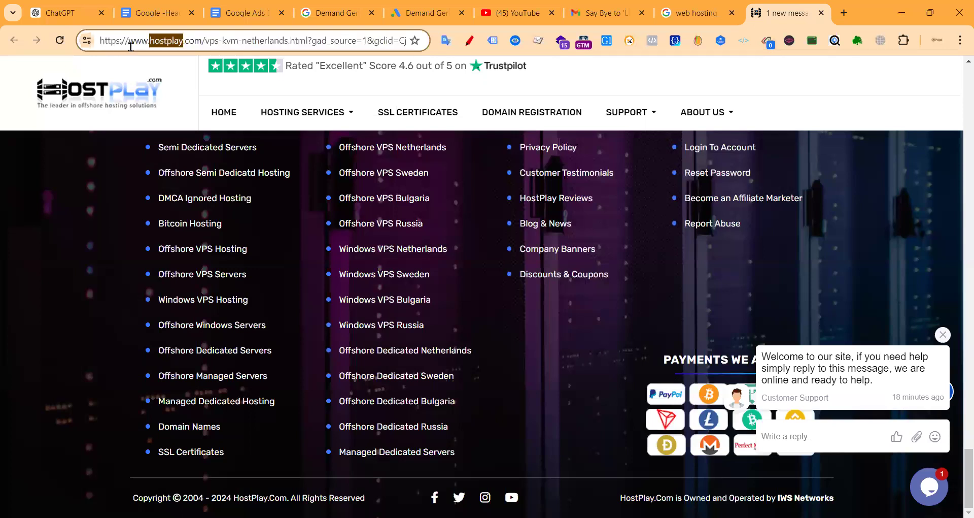
click(81, 15)
click(429, 13)
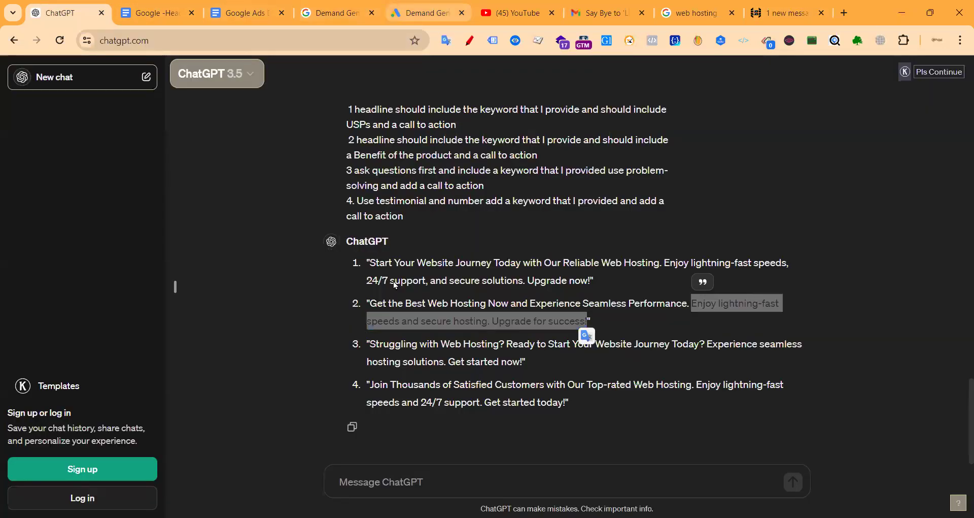
key(ctrl+v)
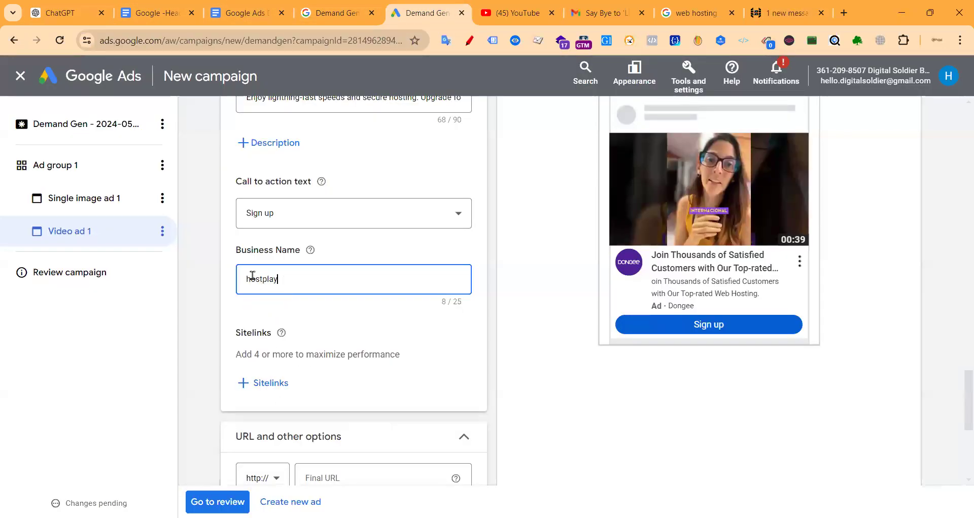
text(H)
Step: Add the existing sitelinks Naming Contests, Landscape and Dongee Builder to the campaign
scroll(239, 279, down, 3)
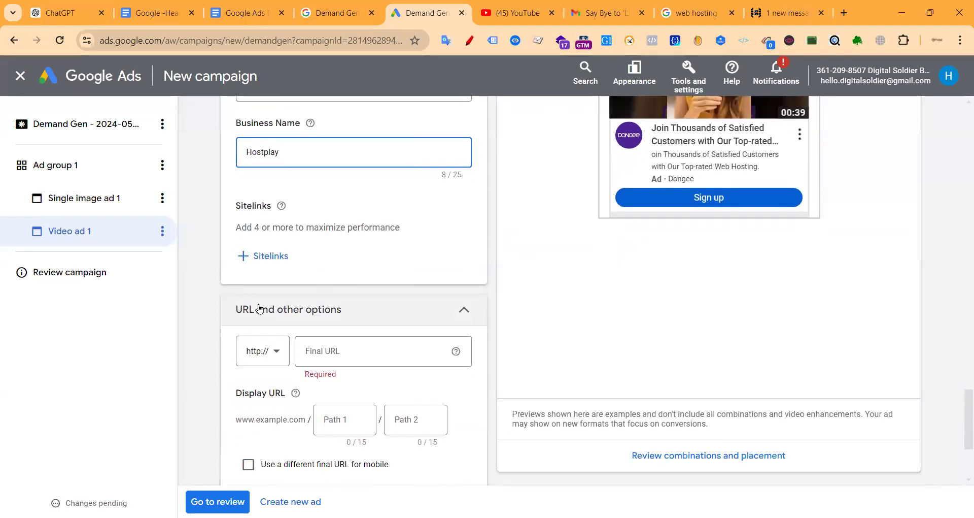
click(263, 256)
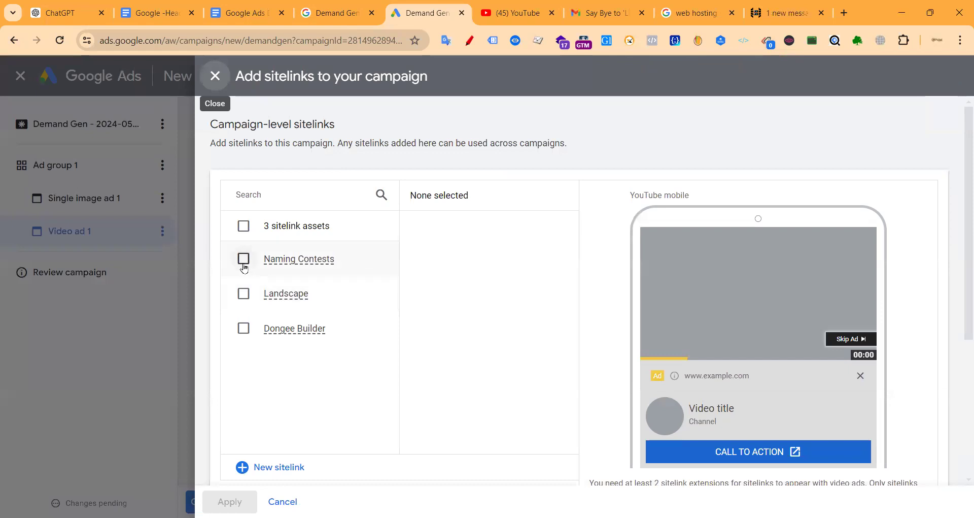
click(244, 258)
click(244, 294)
click(242, 330)
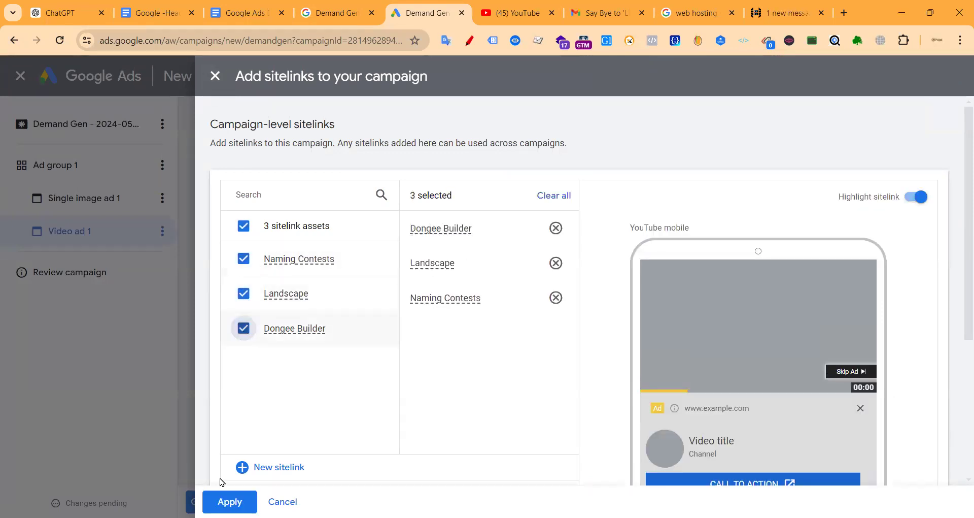
click(230, 502)
scroll(415, 376, down, 4)
scroll(394, 372, up, 3)
click(322, 314)
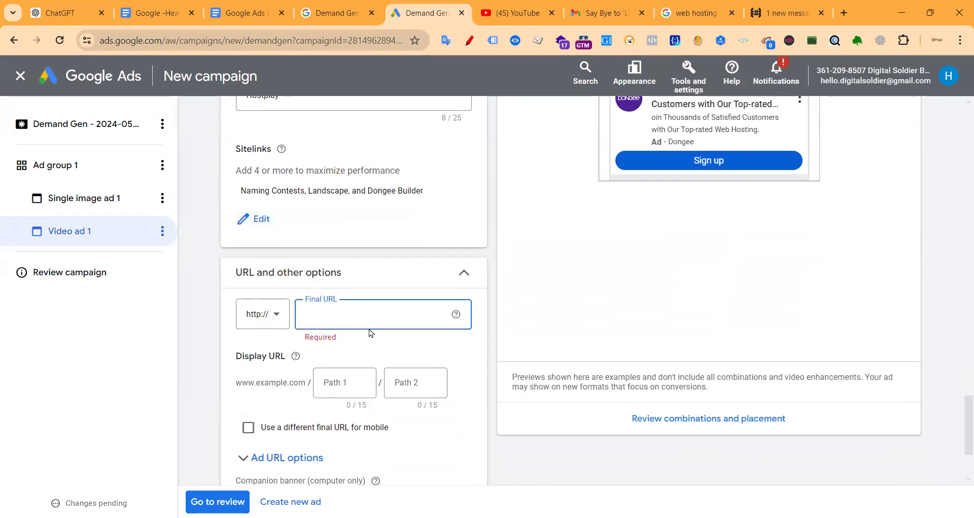
click(766, 15)
drag(311, 40, 7, 57)
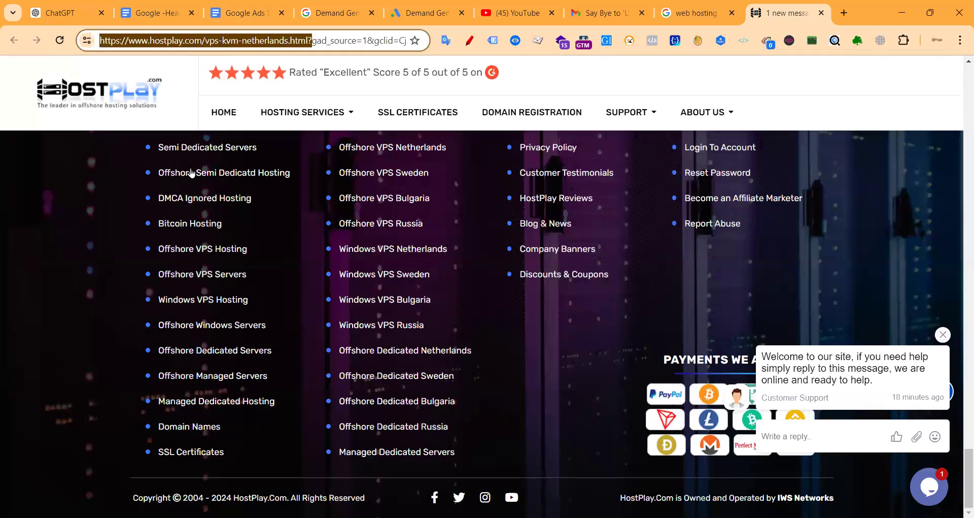
click(426, 12)
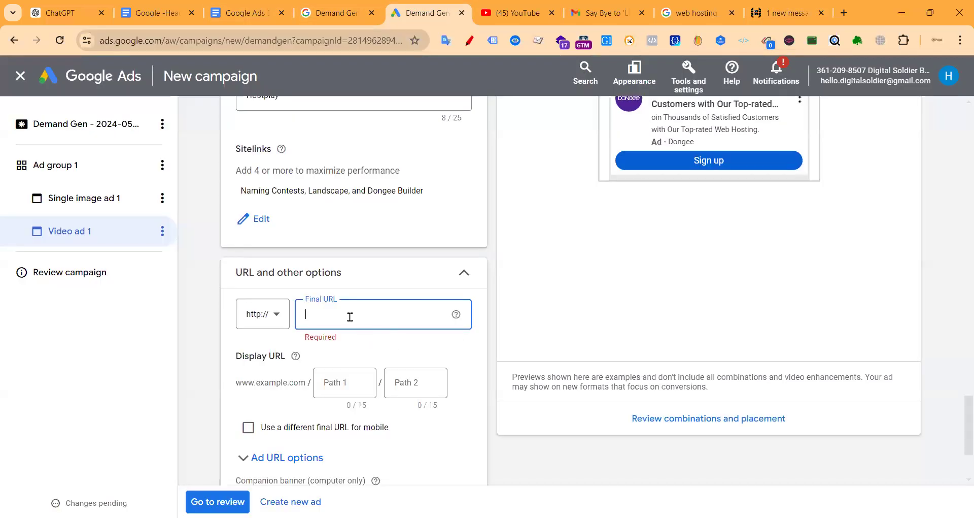
key(ctrl+v)
click(357, 400)
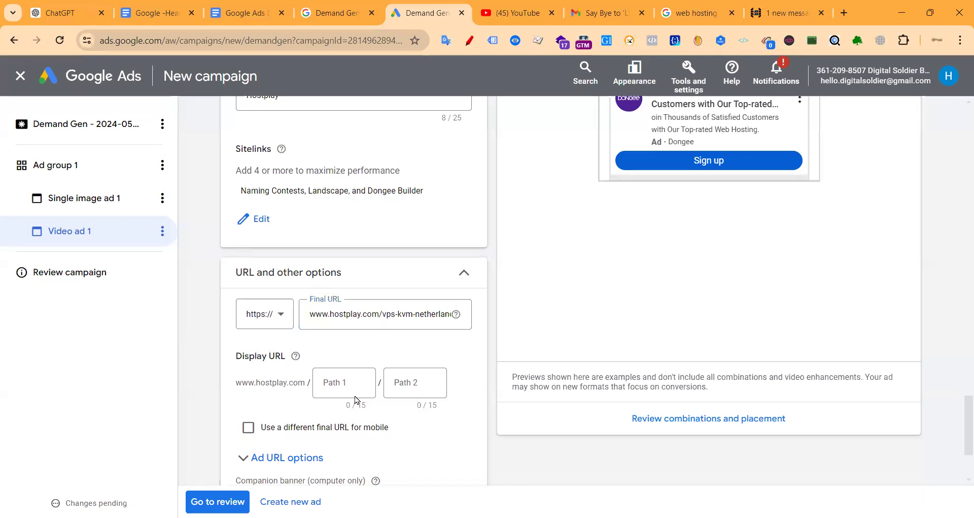
Step: Fill the display URL paths with "vps" and "kvm-netherlands", copied from the final URL
click(337, 384)
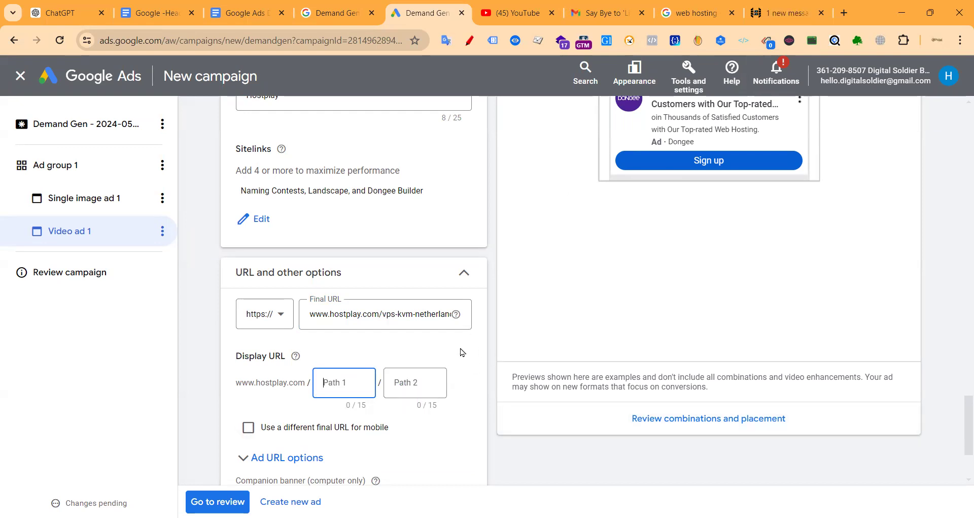
scroll(661, 268, up, 4)
scroll(579, 257, down, 5)
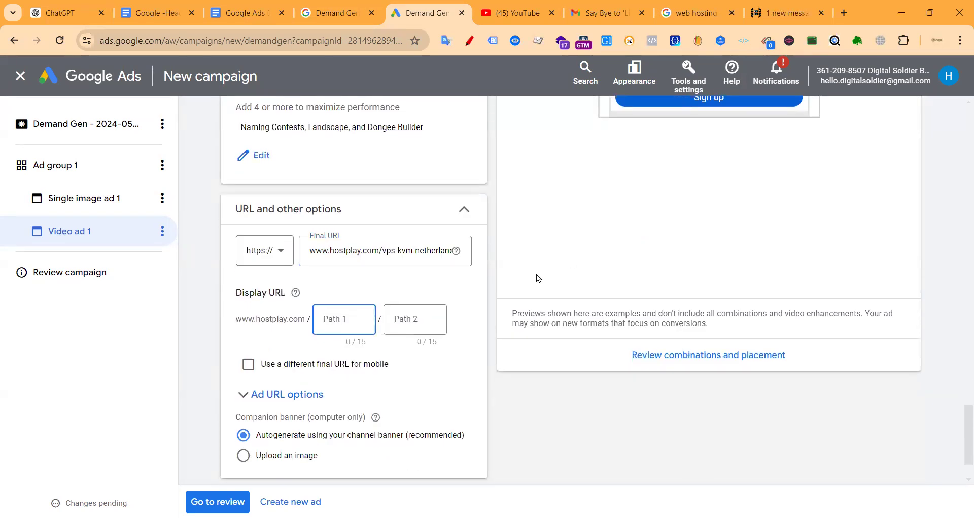
double_click(381, 249)
key(ctrl+c)
click(337, 317)
key(ctrl+v)
drag(398, 250, 430, 251)
key(ctrl+c)
click(416, 319)
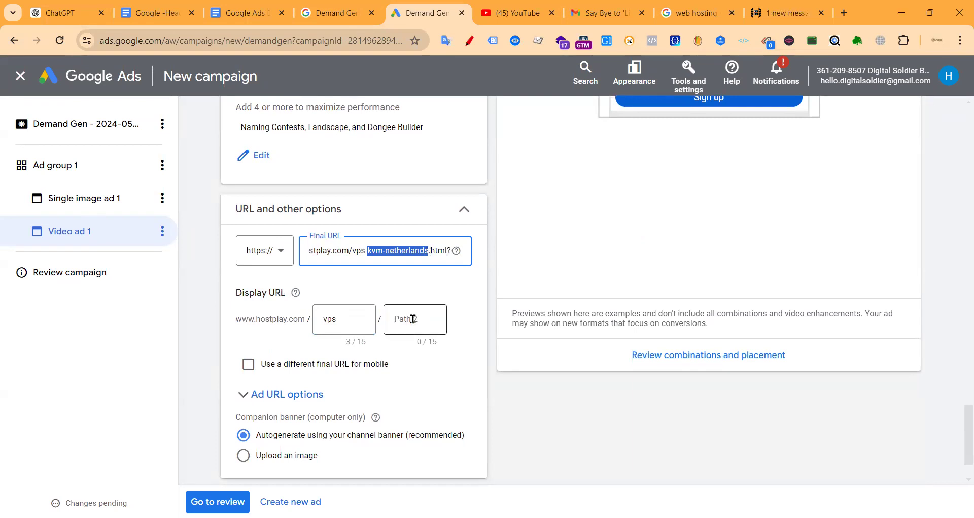
key(ctrl+v)
click(461, 366)
scroll(457, 369, down, 1)
scroll(456, 369, down, 1)
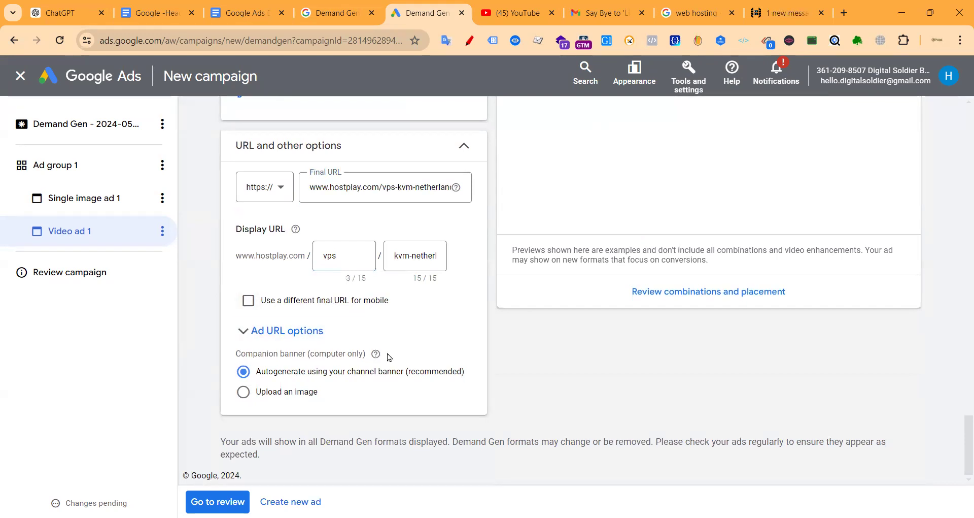
Step: Examine on YouTube how ads and companion banners appear on the home feed and beside a playing video
click(513, 14)
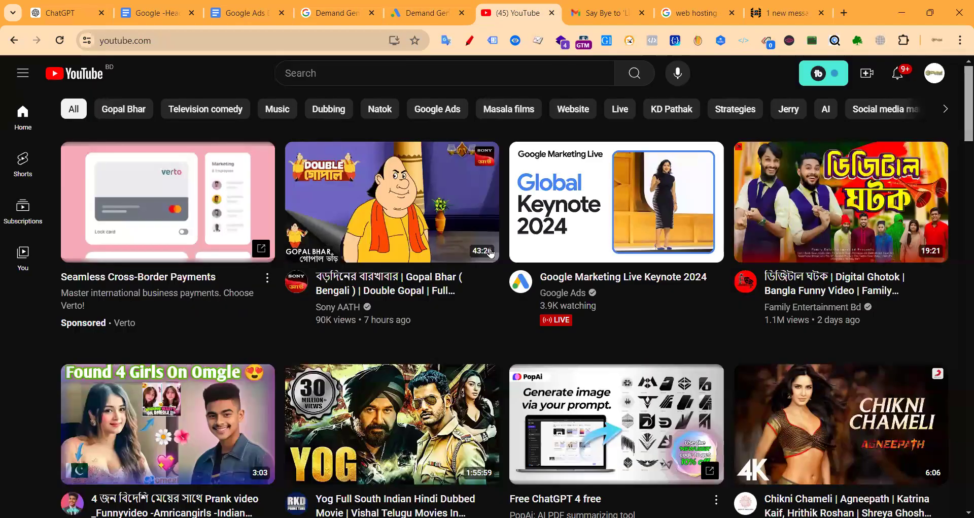
click(178, 272)
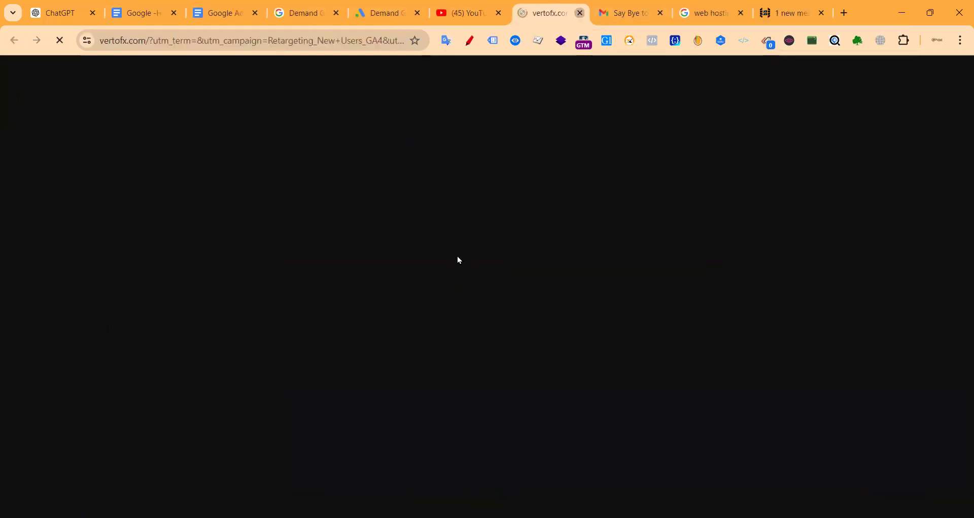
key(ctrl+w)
click(416, 276)
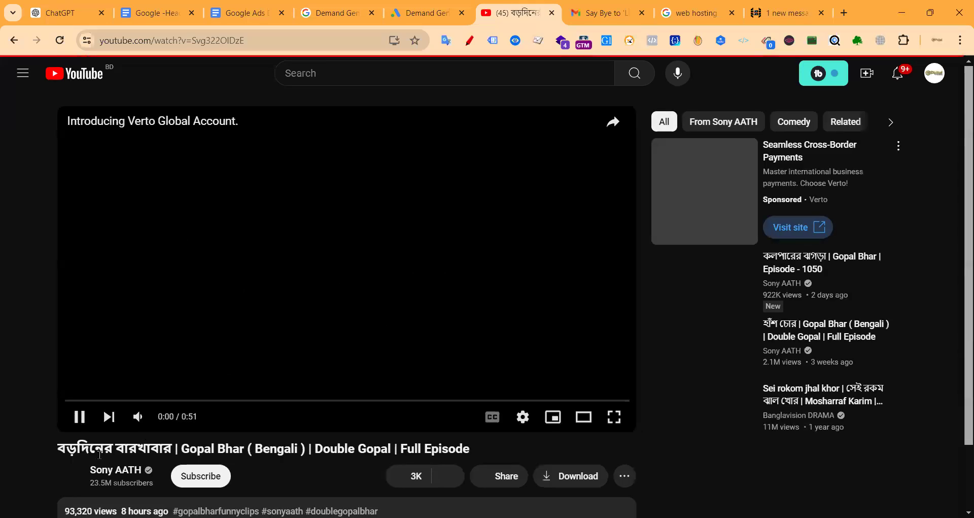
click(78, 419)
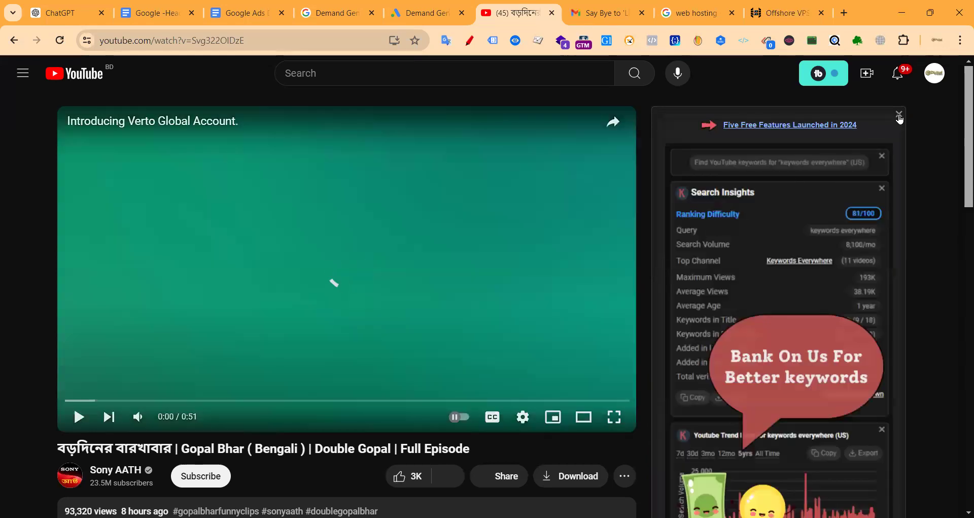
click(899, 115)
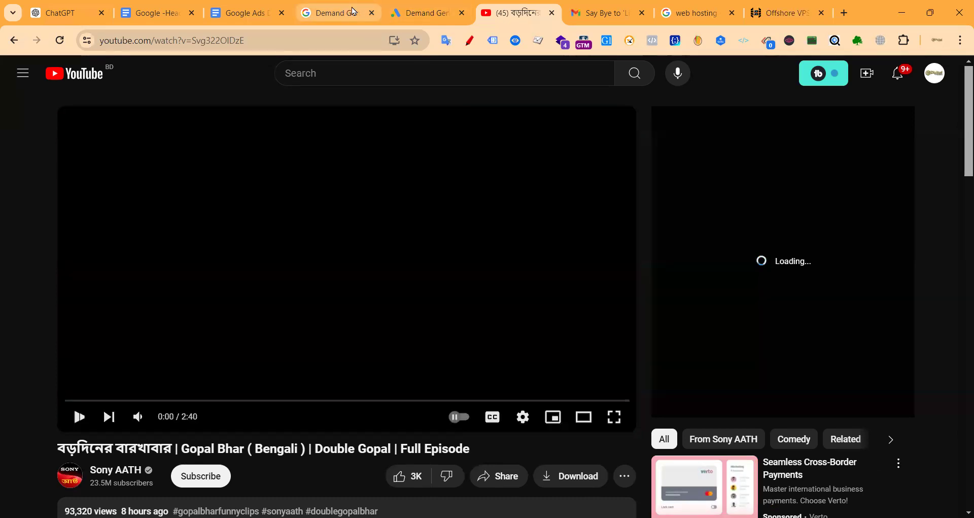
click(350, 12)
click(428, 12)
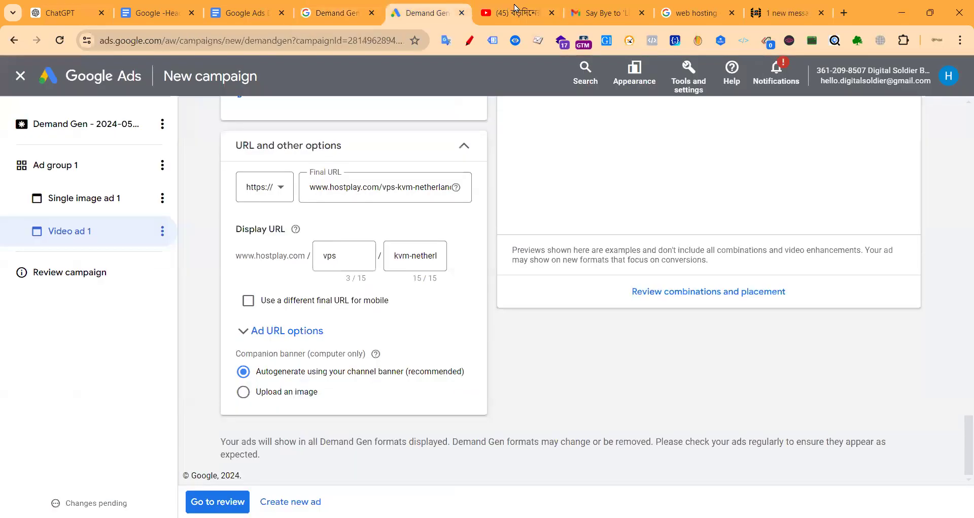
click(552, 13)
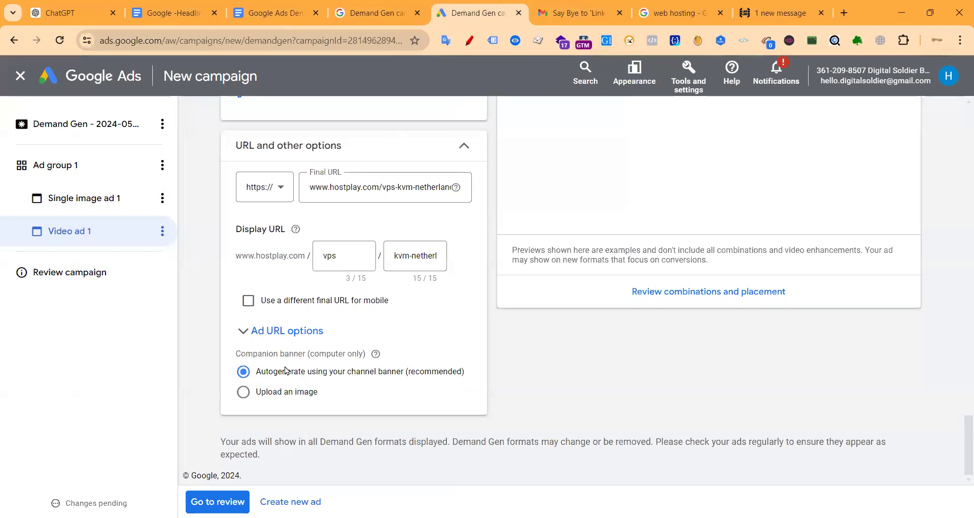
Step: Replace the autogenerated companion banner with the "Tu éxito nos mueve." image from the asset library, cropped to 5:1
click(243, 391)
click(270, 363)
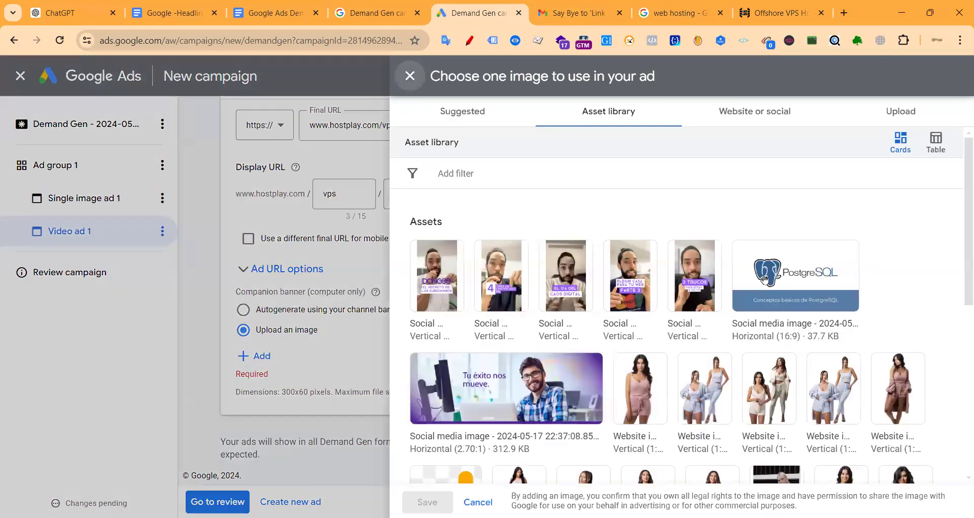
scroll(763, 278, down, 4)
scroll(460, 322, up, 3)
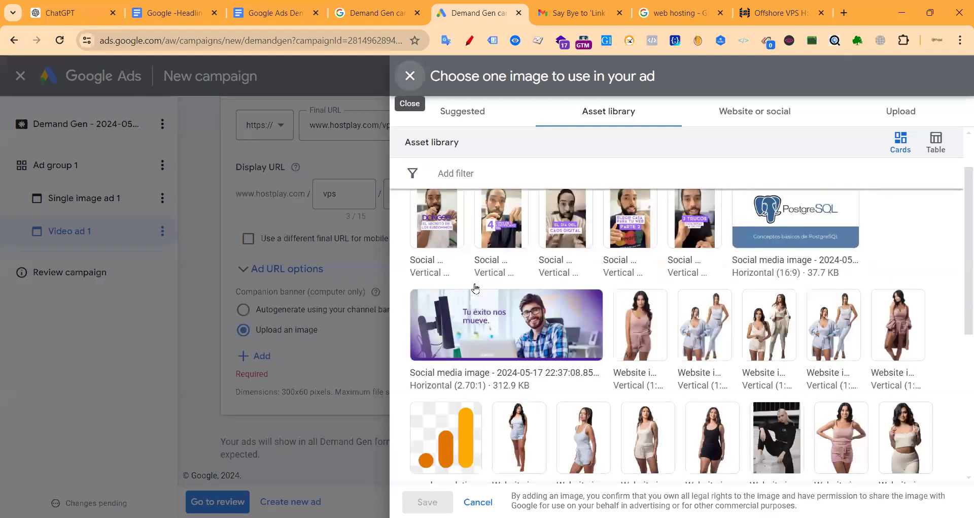
click(460, 323)
drag(530, 230, 531, 223)
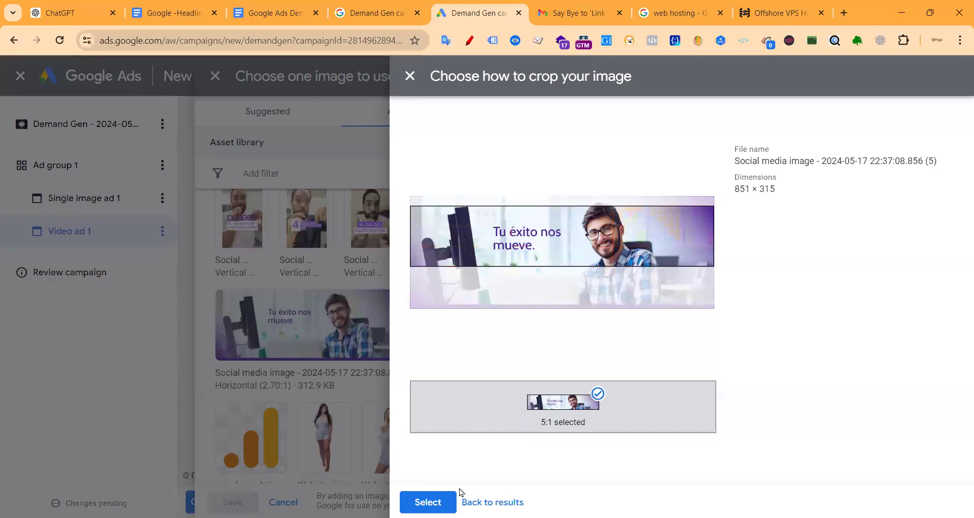
click(428, 501)
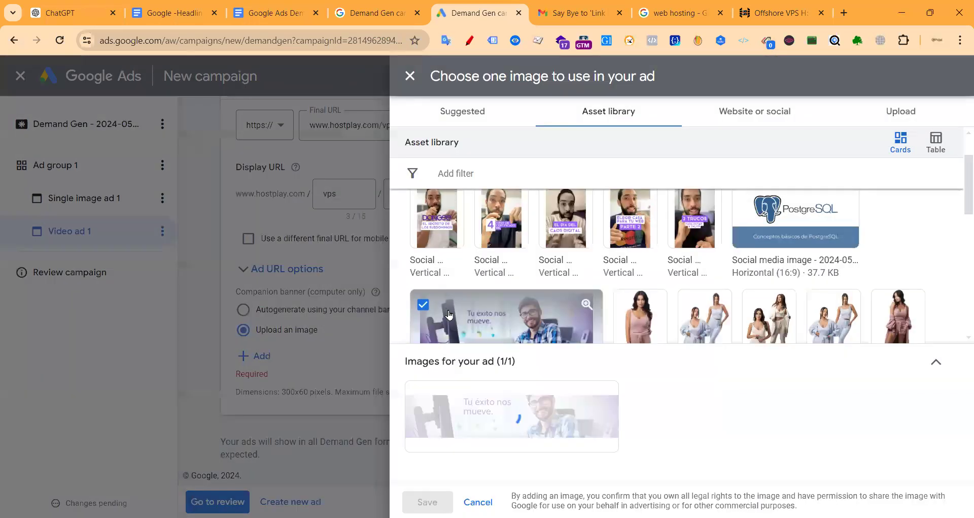
scroll(509, 310, down, 5)
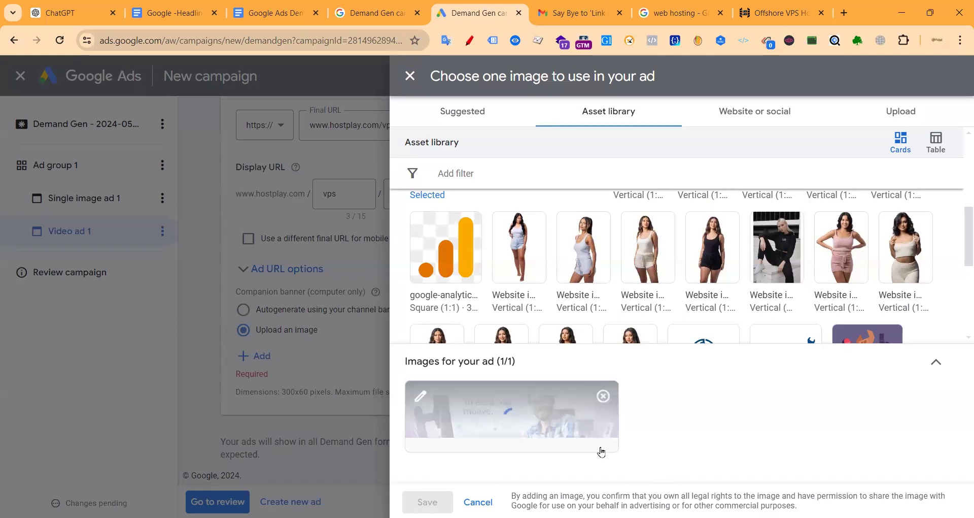
click(438, 499)
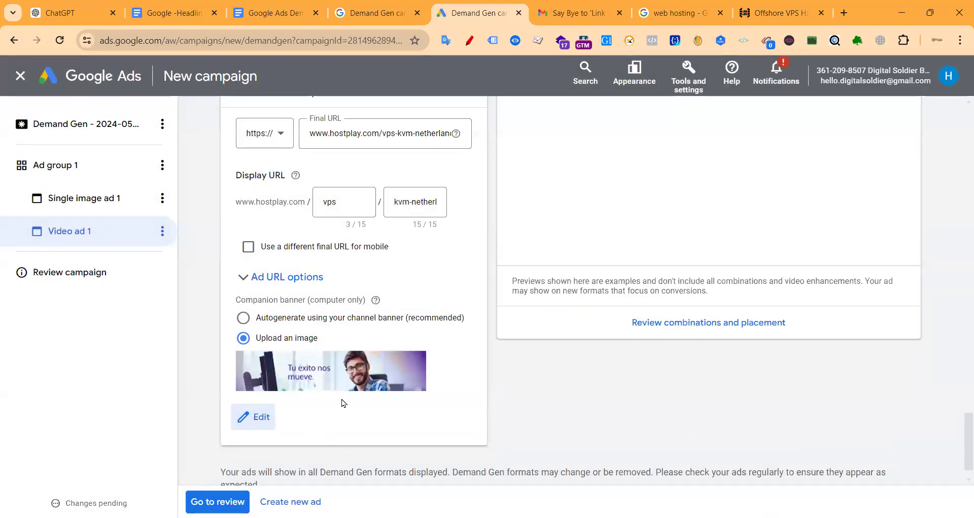
scroll(385, 389, down, 1)
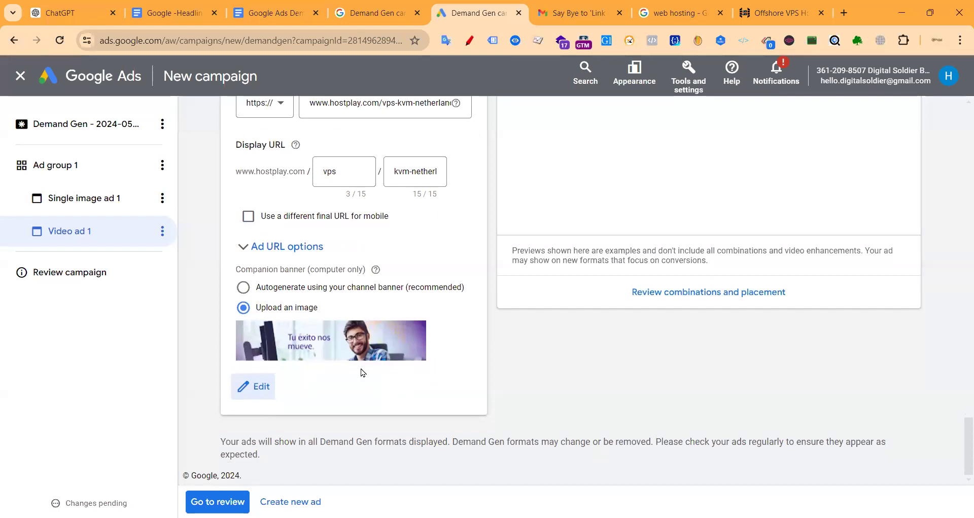
Step: Examine the video ad's YouTube preview for mobile, desktop and TV screens
scroll(434, 368, up, 10)
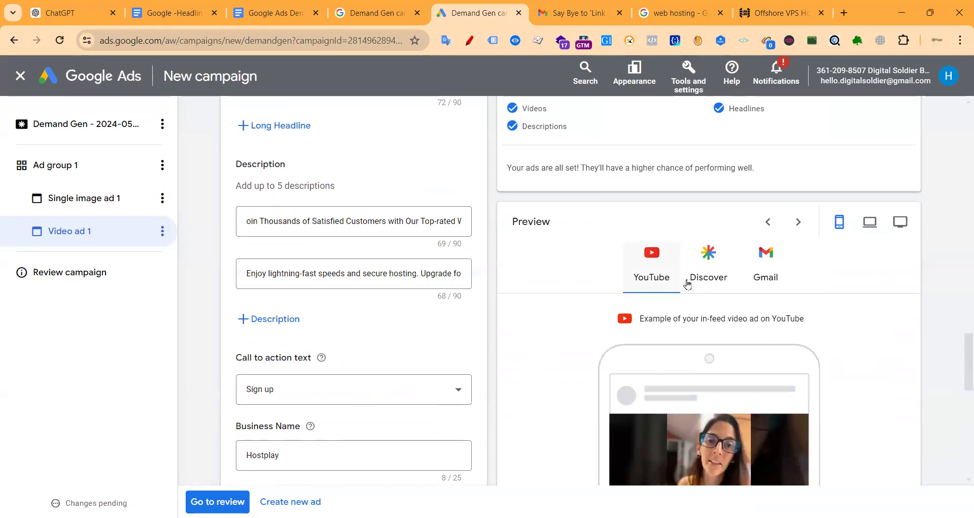
click(870, 223)
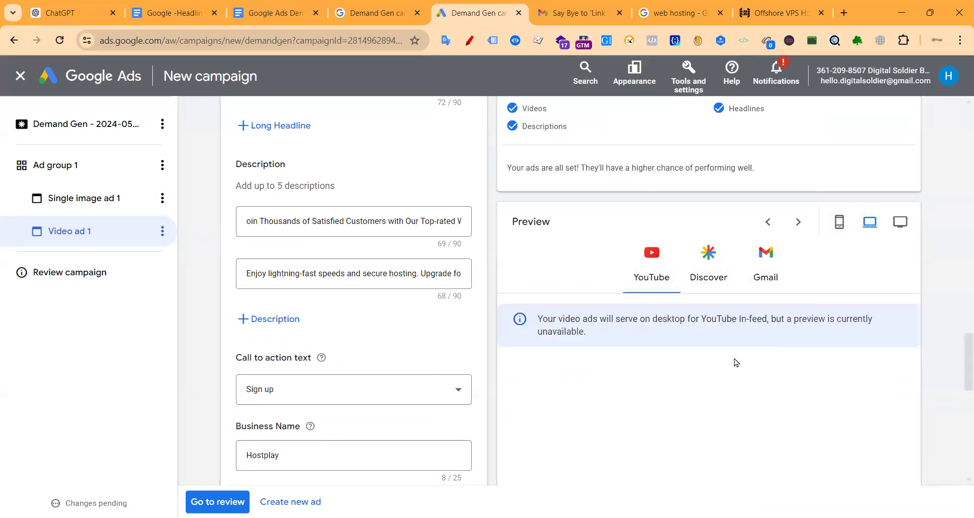
click(842, 227)
click(902, 221)
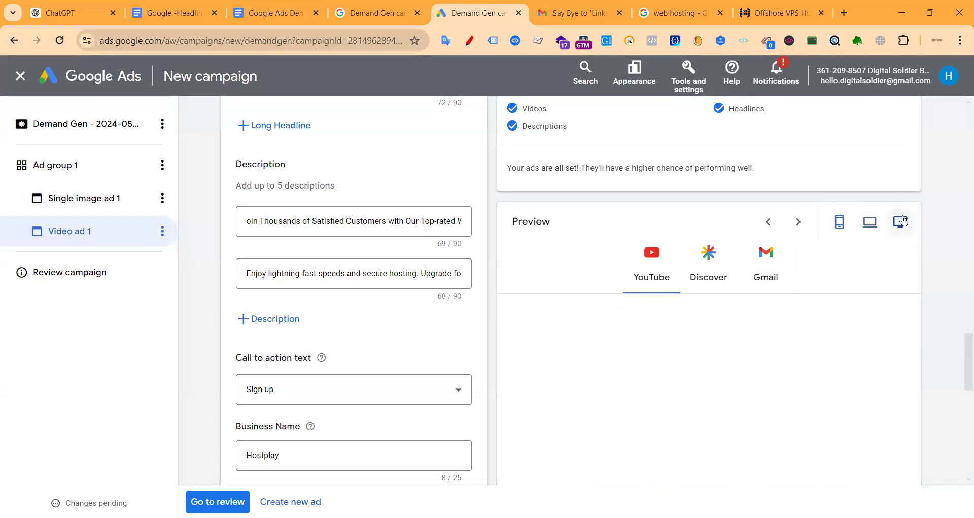
scroll(802, 316, down, 3)
scroll(706, 338, down, 1)
scroll(706, 351, up, 1)
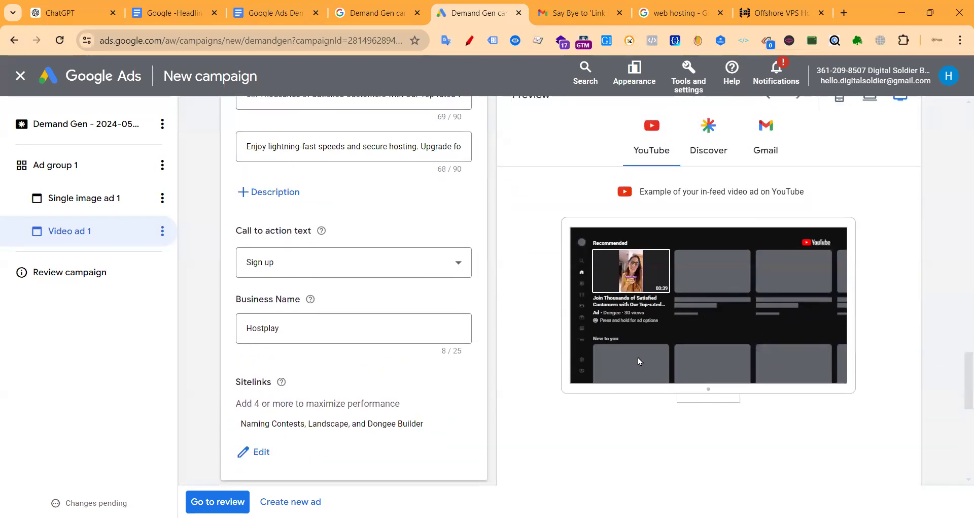
scroll(638, 357, up, 2)
Step: Check the video ad's Discover and Gmail previews on different devices, and return to the YouTube TV-screen preview
click(711, 262)
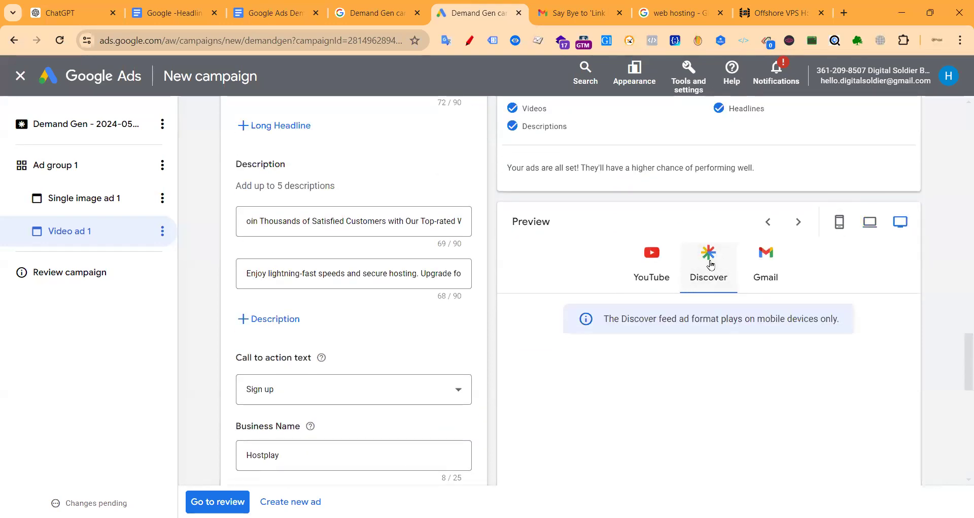
click(767, 267)
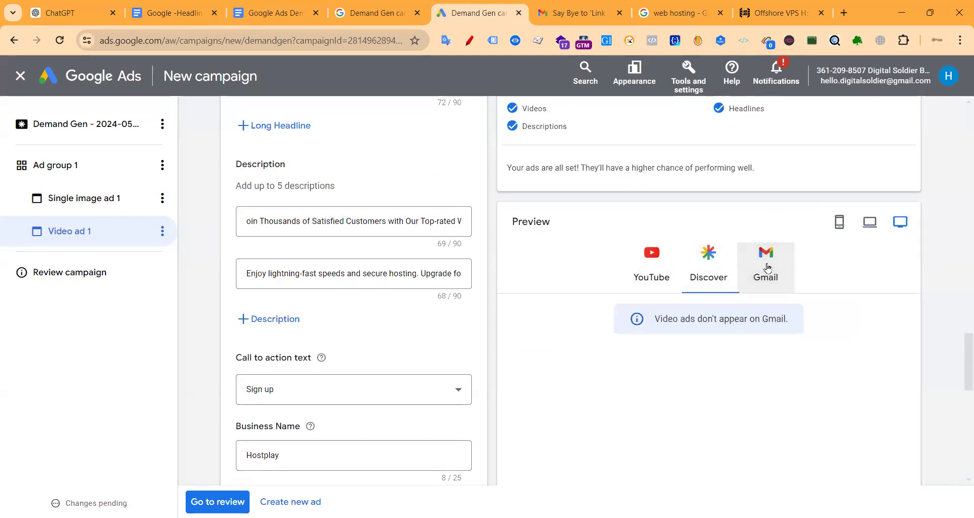
click(838, 221)
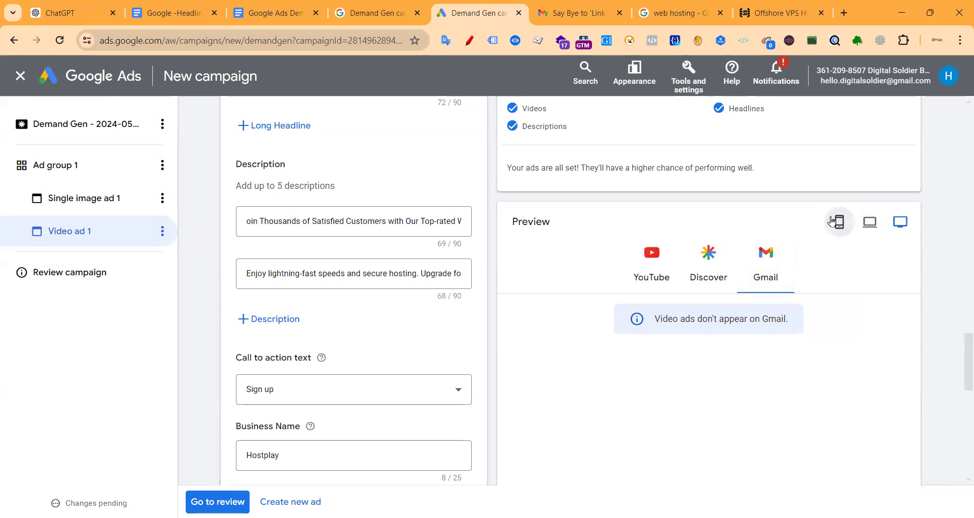
click(870, 222)
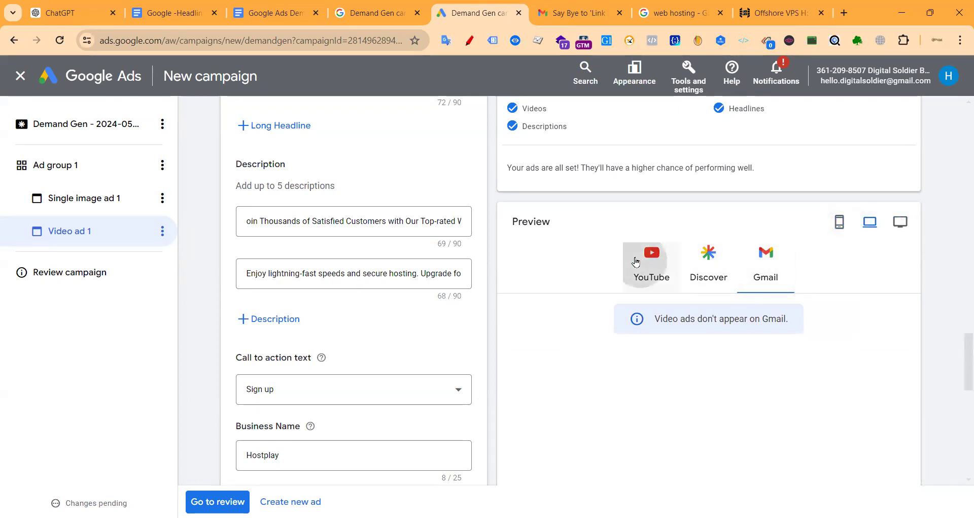
click(659, 260)
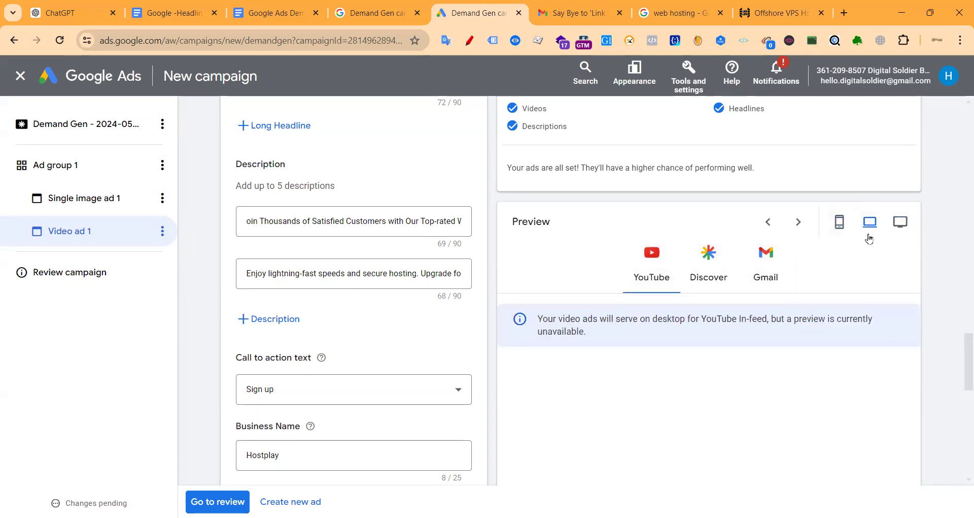
click(900, 223)
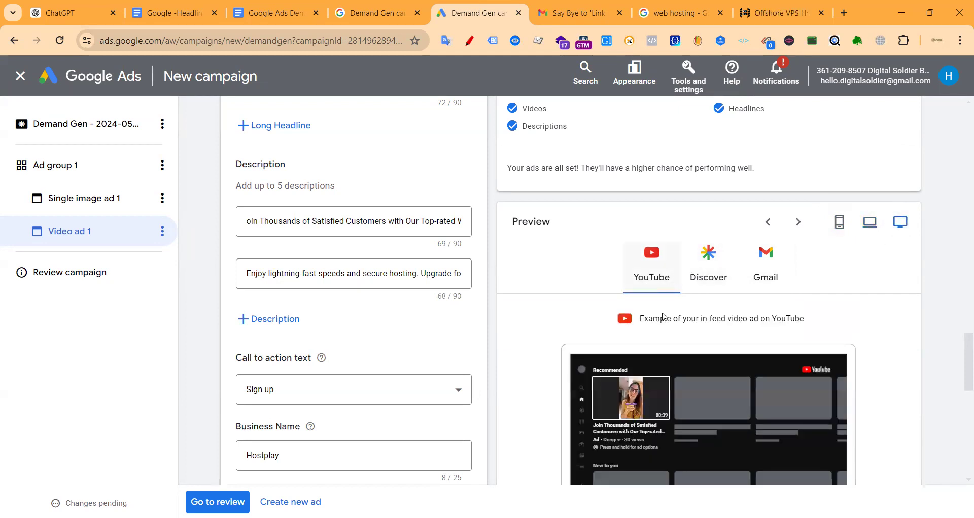
scroll(669, 384, down, 1)
scroll(668, 383, down, 4)
scroll(507, 348, up, 5)
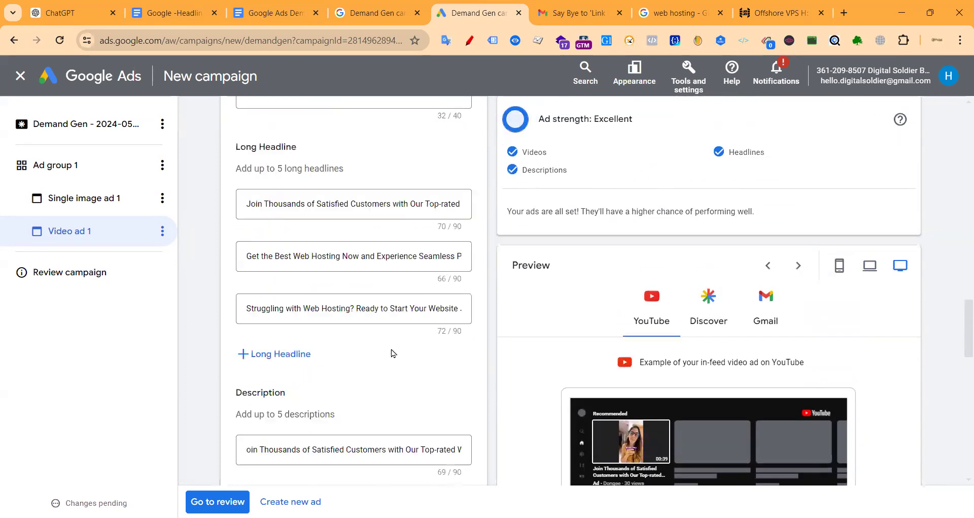
Step: Create a new carousel image ad in the ad group and name it "Carousel image ad1"
scroll(254, 453, down, 5)
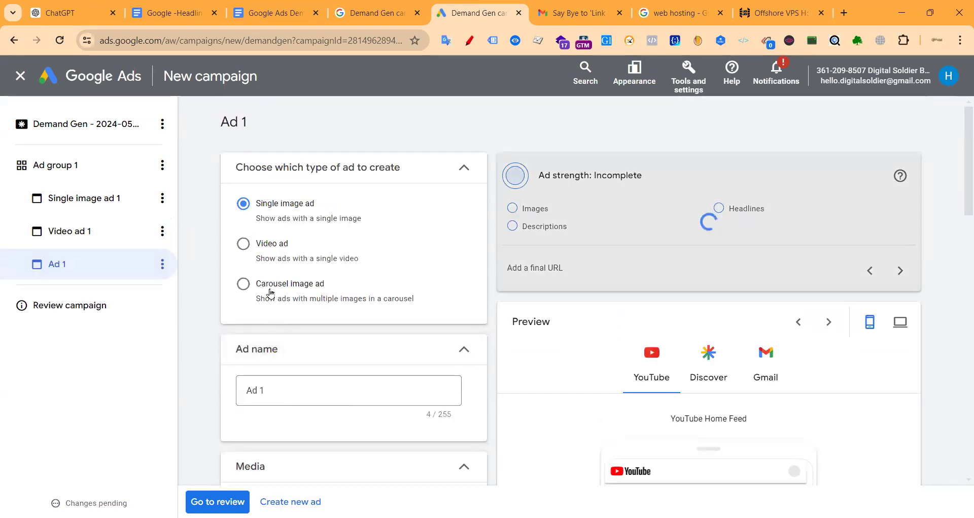
click(243, 285)
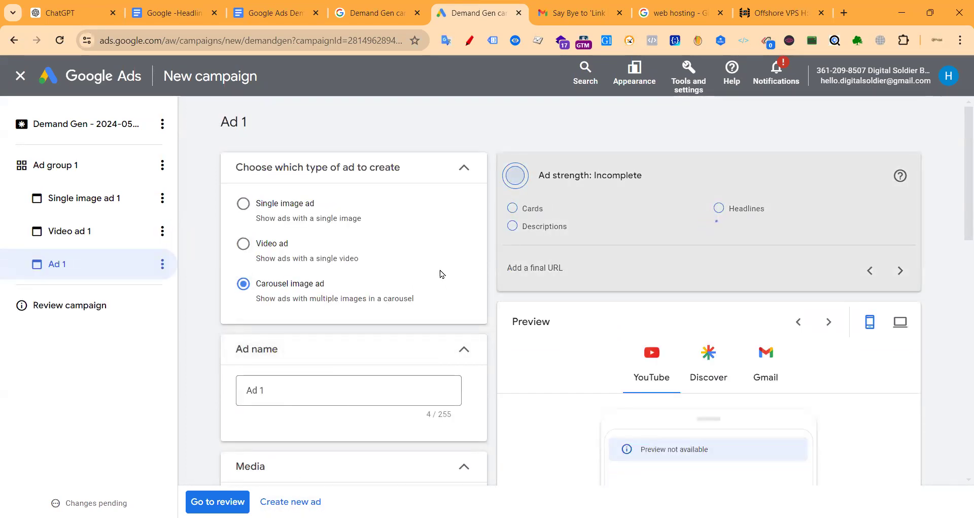
drag(325, 284, 255, 285)
key(ctrl+c)
click(311, 386)
key(ctrl+a)
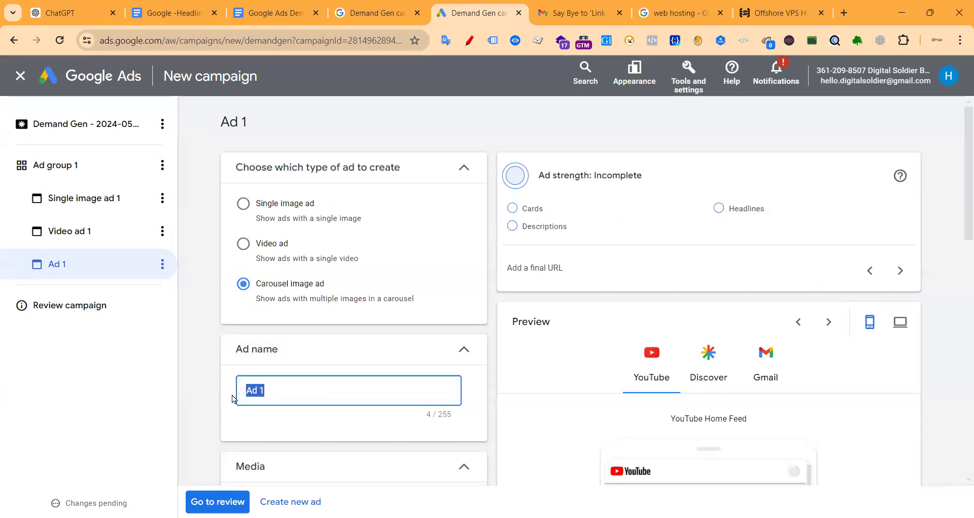
key(ctrl+v)
text(1)
Step: Start adding the first card to the carousel ad, ready for entering its headline
scroll(344, 358, down, 5)
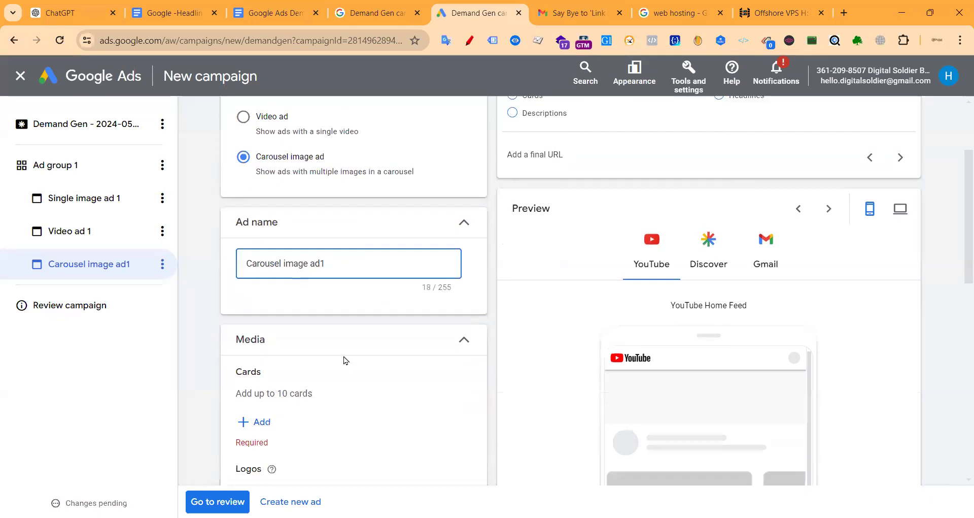
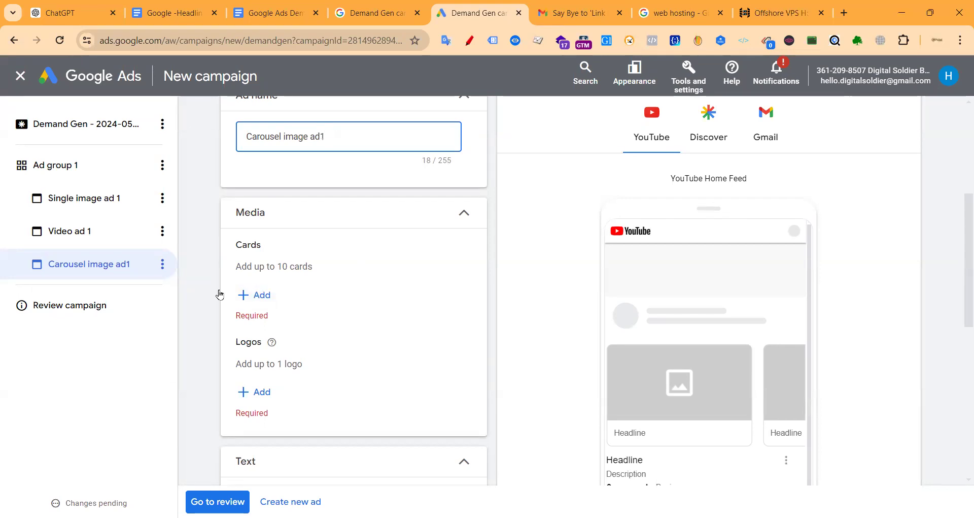
click(269, 295)
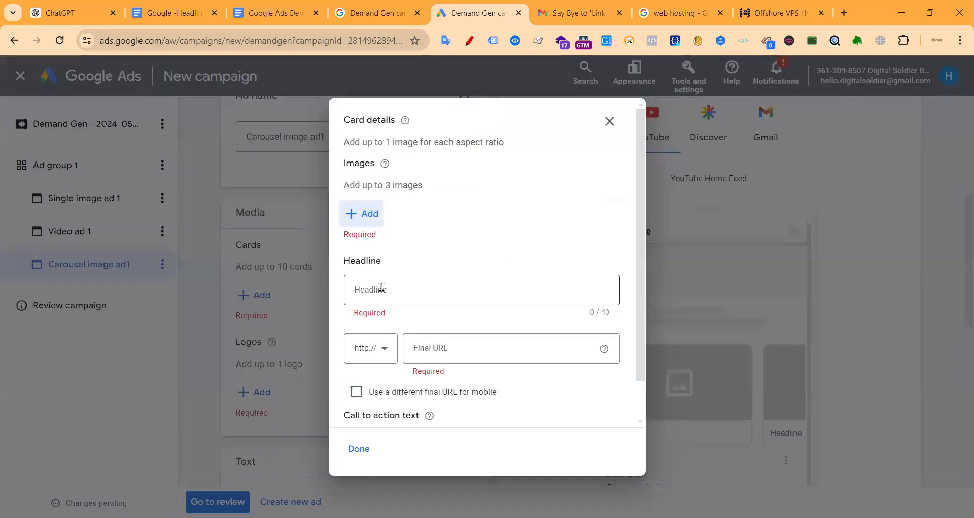
click(380, 286)
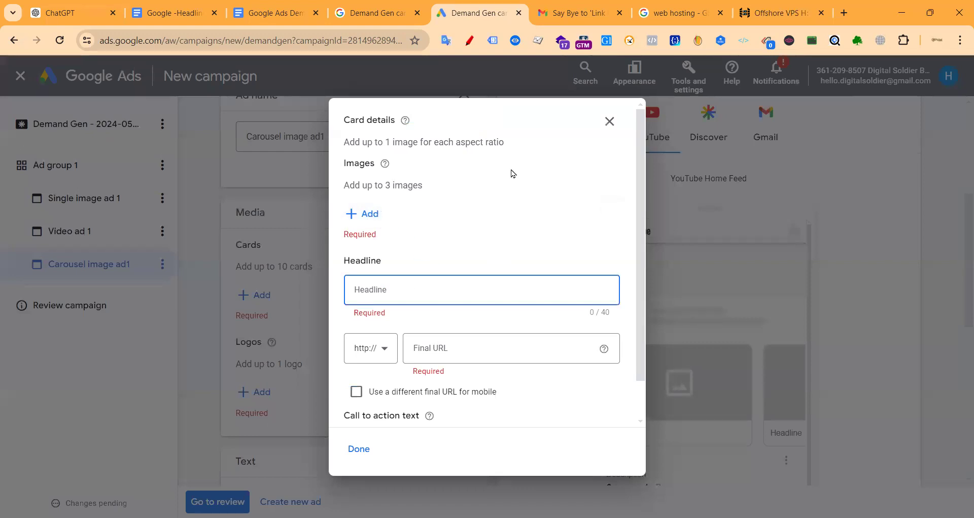
Step: Switch to the Hostplay website and open its Semi Dedicated Hosting page from the hosting services in a new tab
click(782, 13)
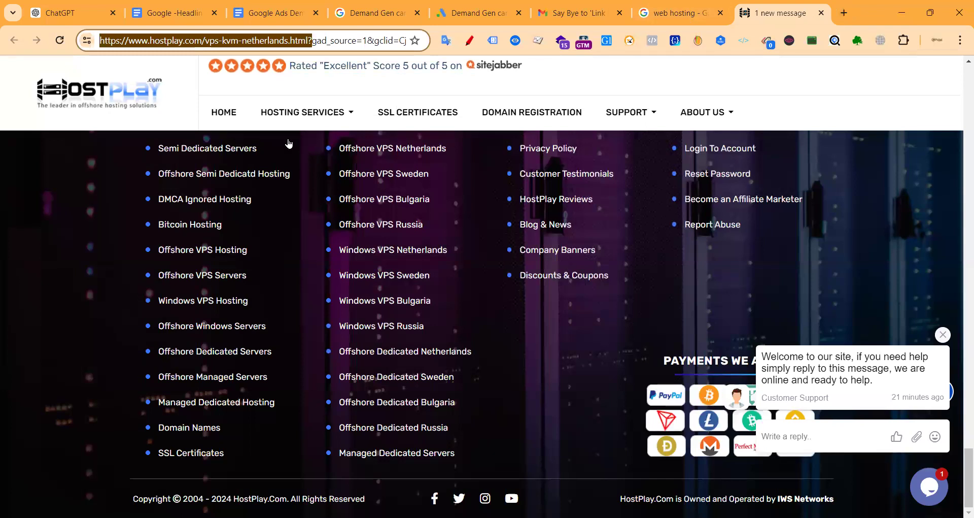
mouse_move(305, 112)
scroll(312, 156, up, 4)
click(345, 157)
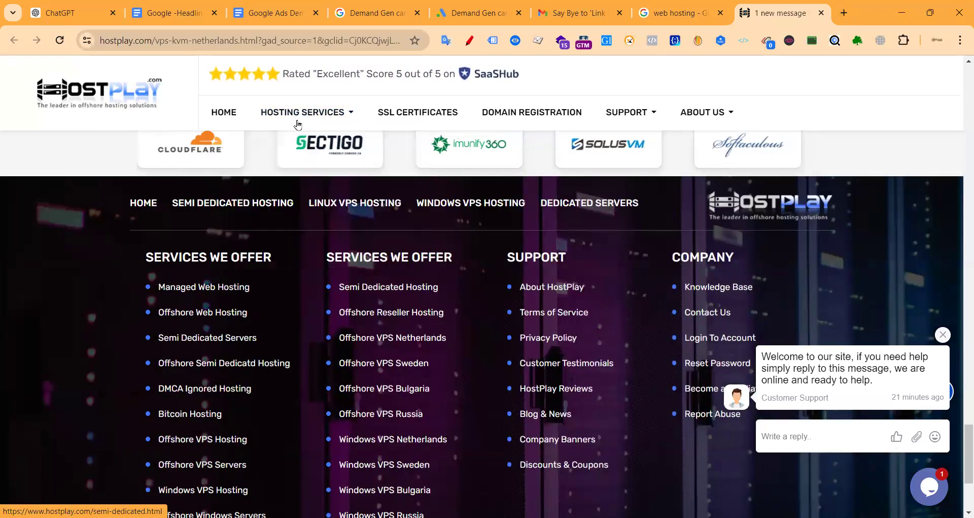
scroll(298, 125, up, 10)
scroll(333, 113, up, 2)
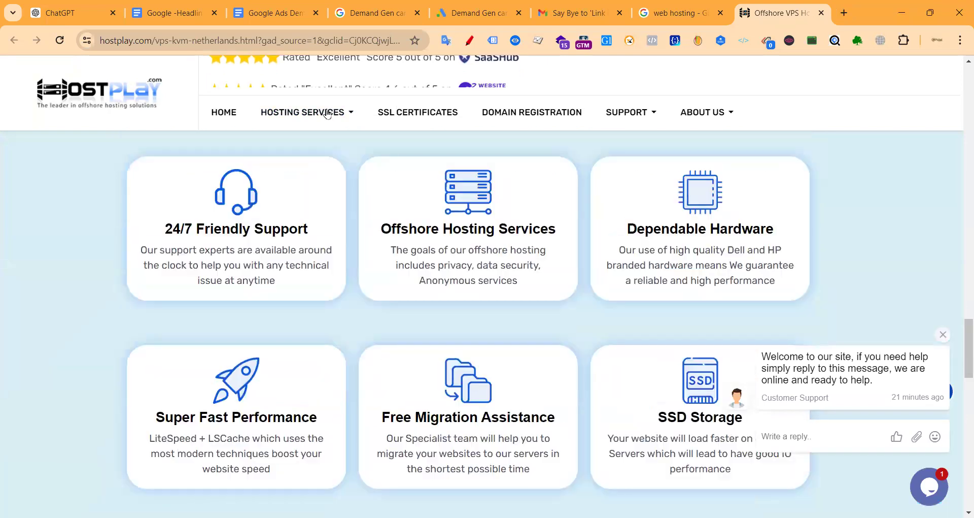
mouse_move(333, 113)
right_click(305, 157)
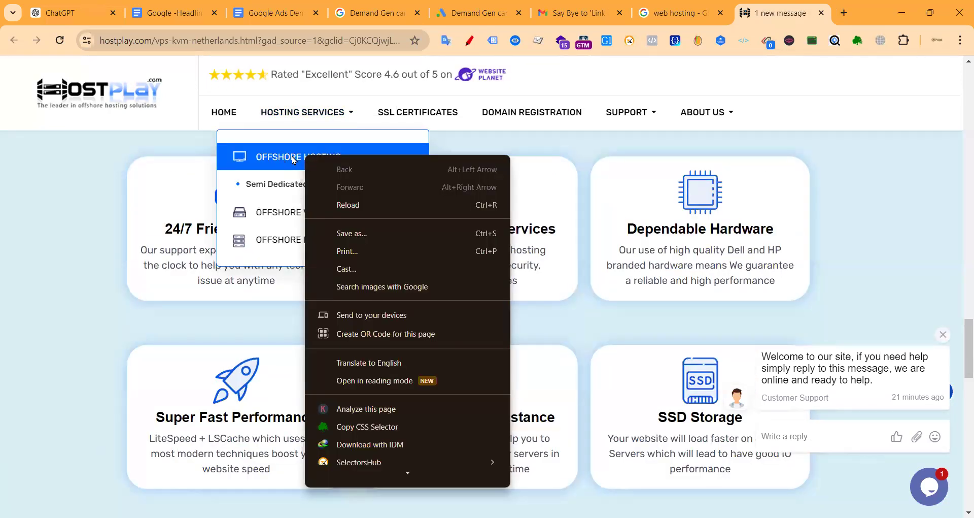
click(293, 159)
right_click(282, 182)
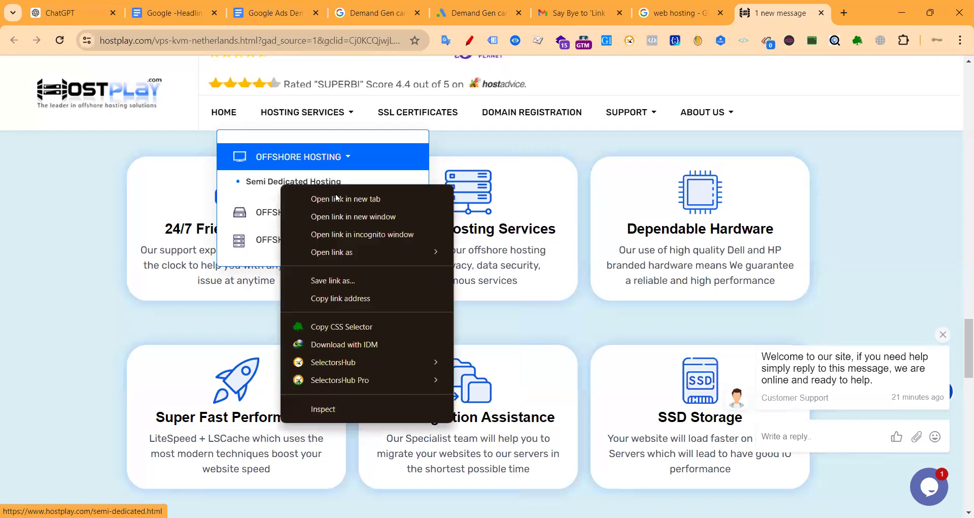
click(336, 199)
Step: Open Hostplay's Managed KVM VPS, Managed XEN VPS and Self-Managed Windows pages in separate new tabs
click(348, 212)
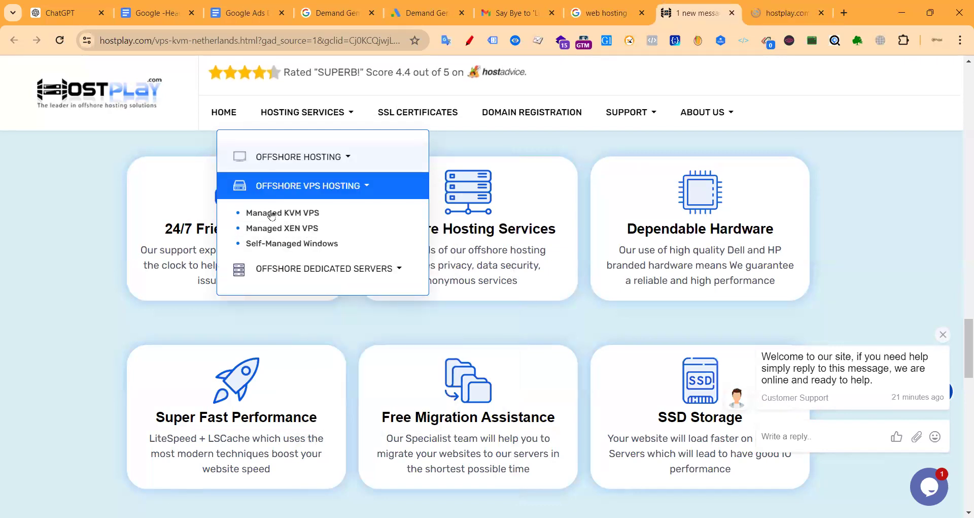
right_click(272, 215)
click(330, 224)
right_click(282, 223)
click(331, 236)
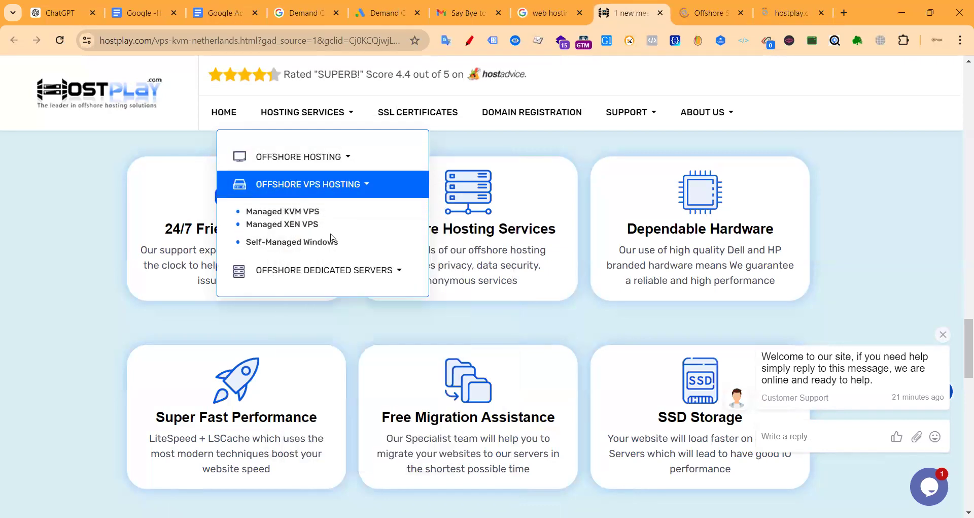
right_click(291, 241)
click(339, 252)
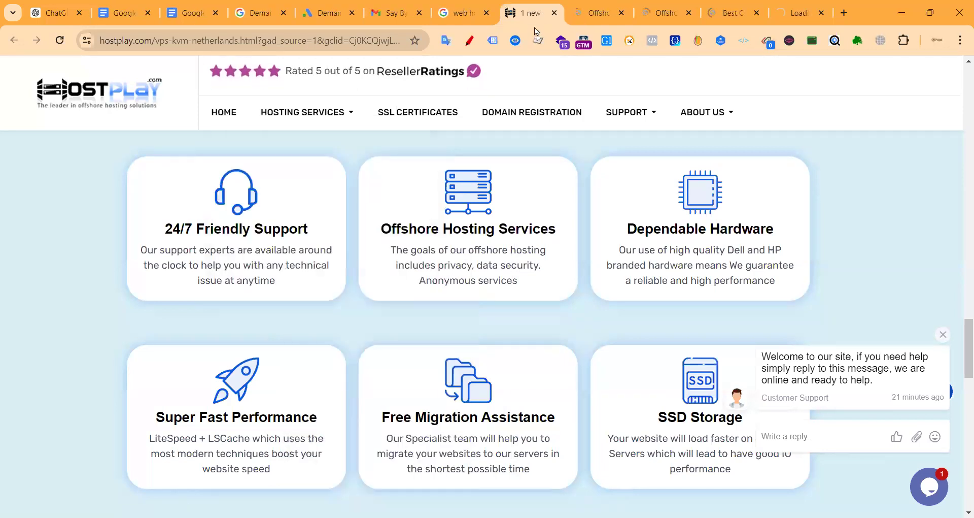
Step: Return to Google Ads, start adding images to the carousel card, and examine the images in the asset library
click(327, 13)
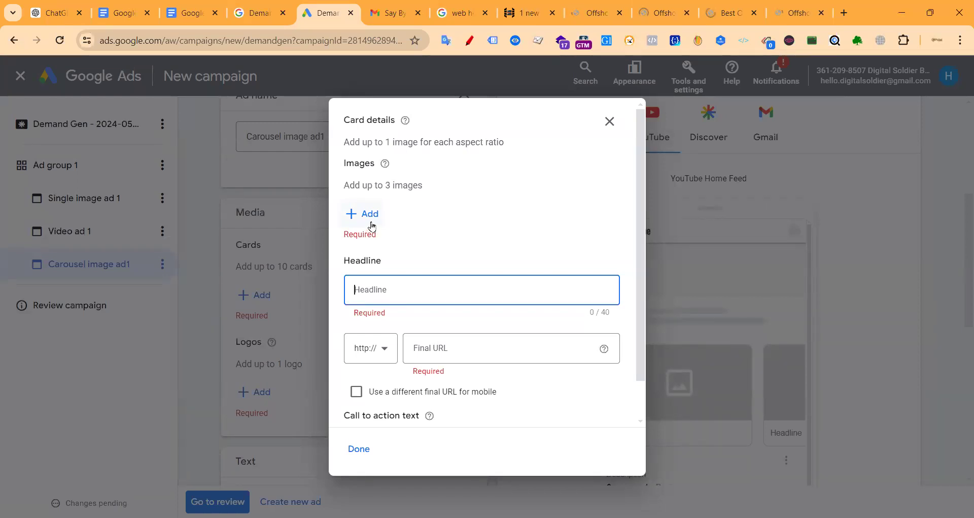
click(376, 215)
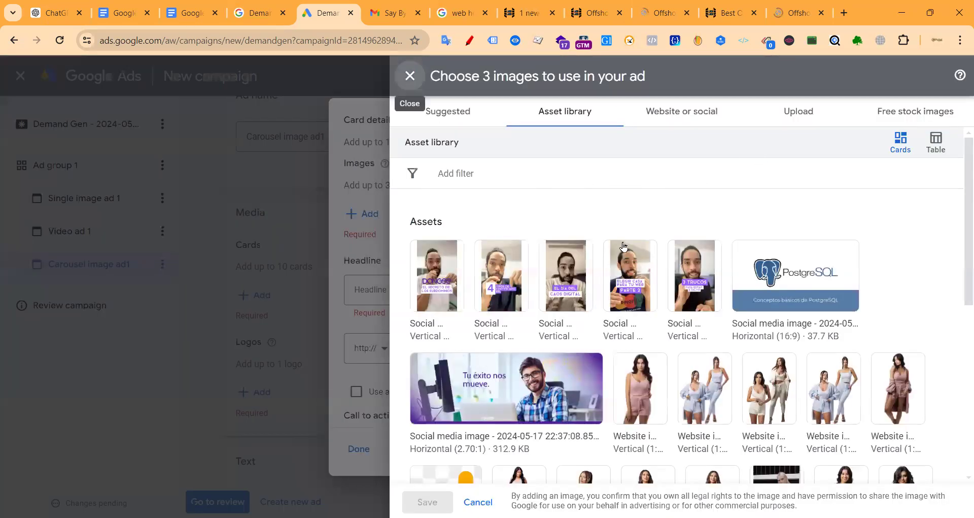
scroll(582, 244, down, 3)
scroll(582, 244, down, 2)
scroll(582, 244, up, 5)
scroll(735, 264, down, 5)
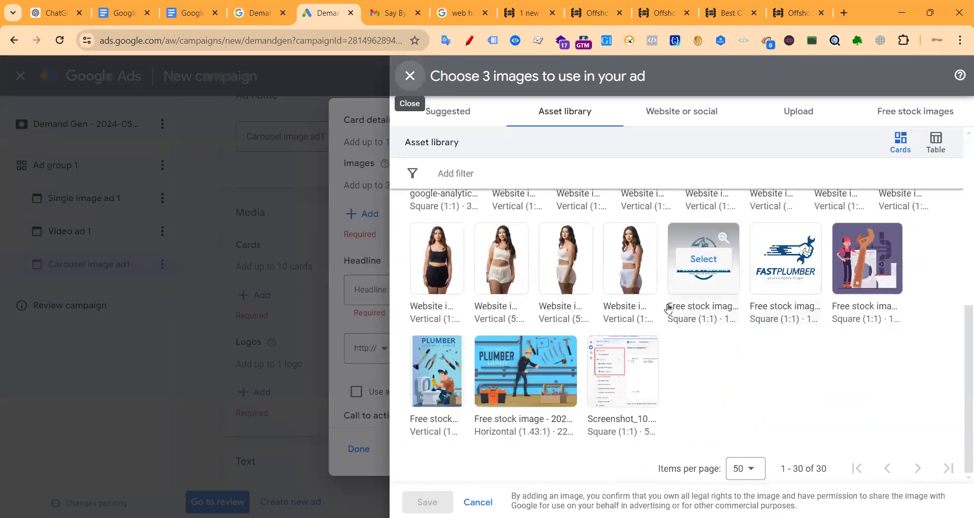
scroll(666, 227, up, 4)
scroll(666, 227, up, 1)
click(682, 111)
click(493, 177)
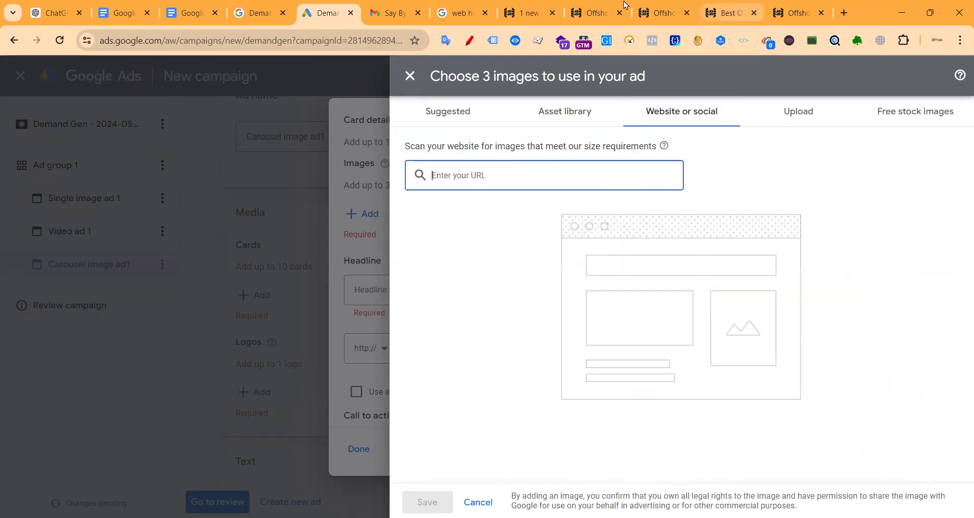
click(528, 13)
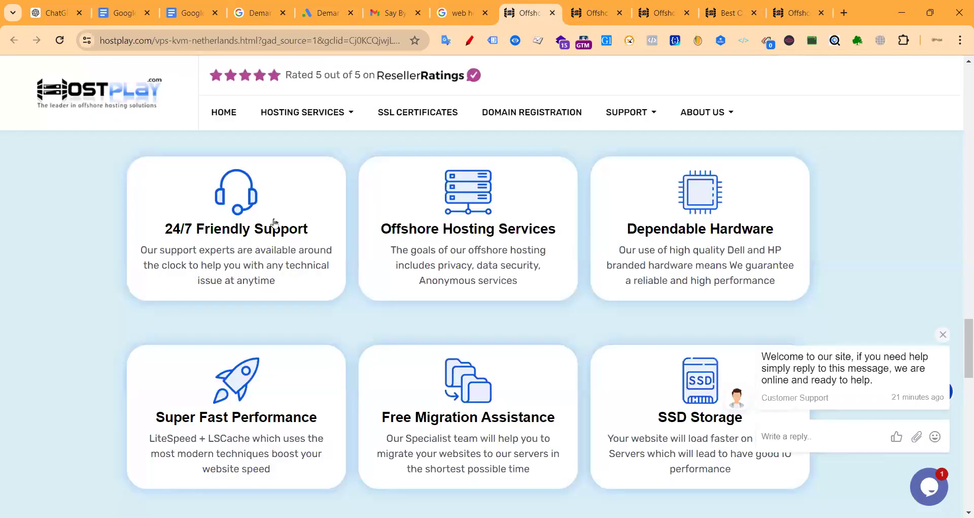
scroll(277, 221, up, 10)
click(595, 12)
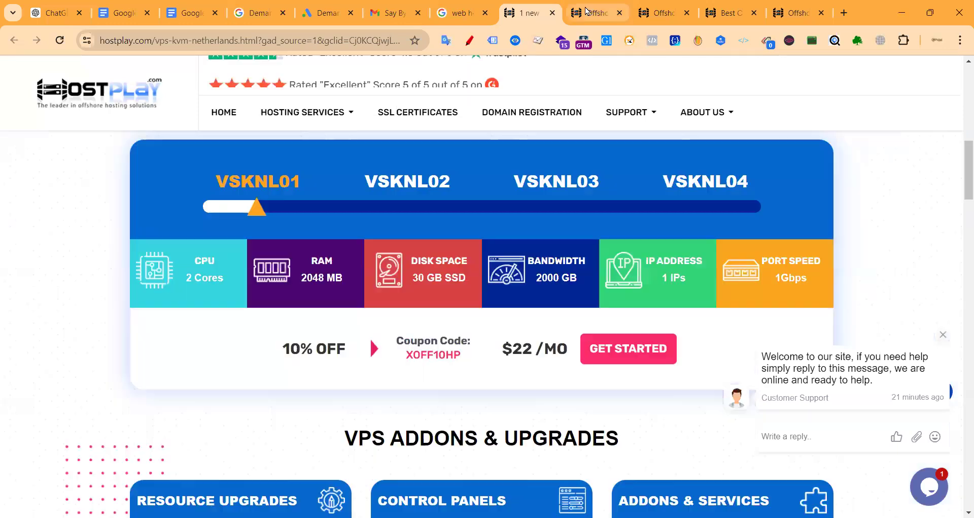
click(329, 40)
key(ctrl+c)
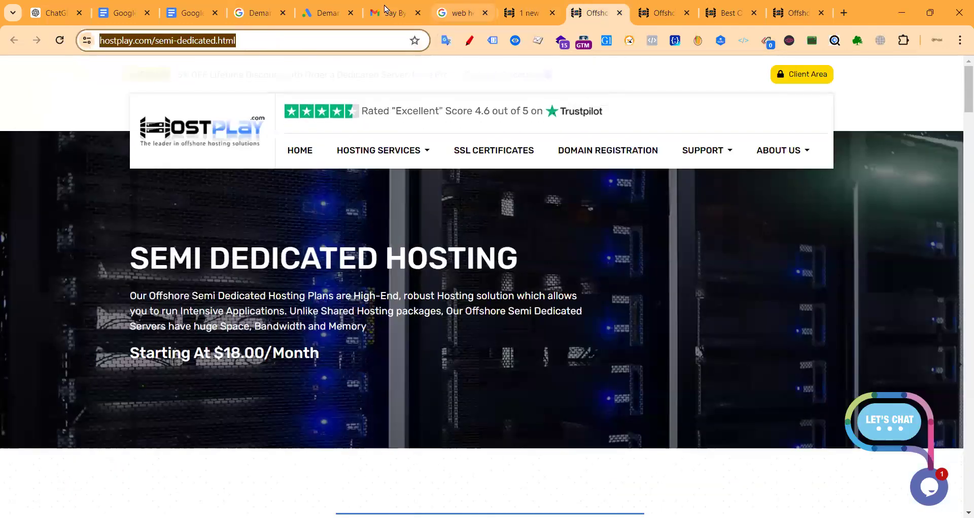
click(325, 13)
key(ctrl+v)
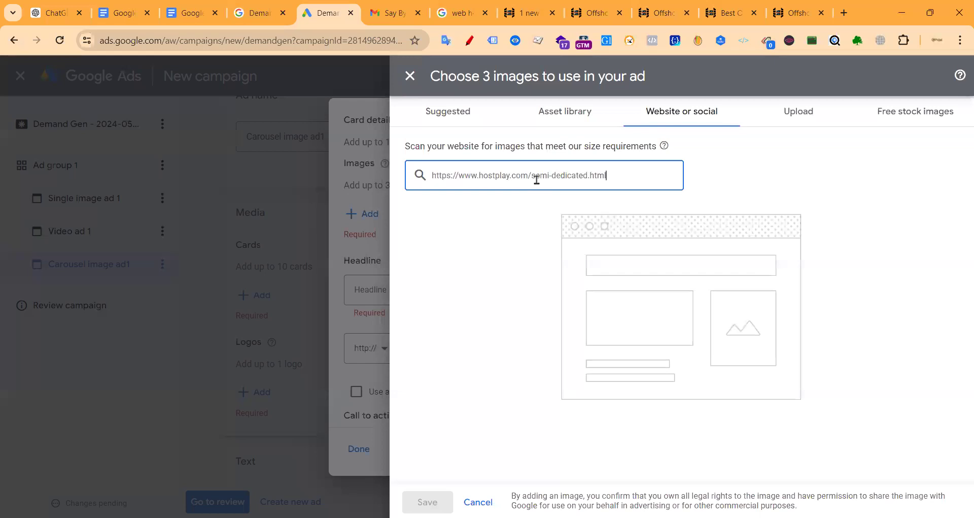
key(Return)
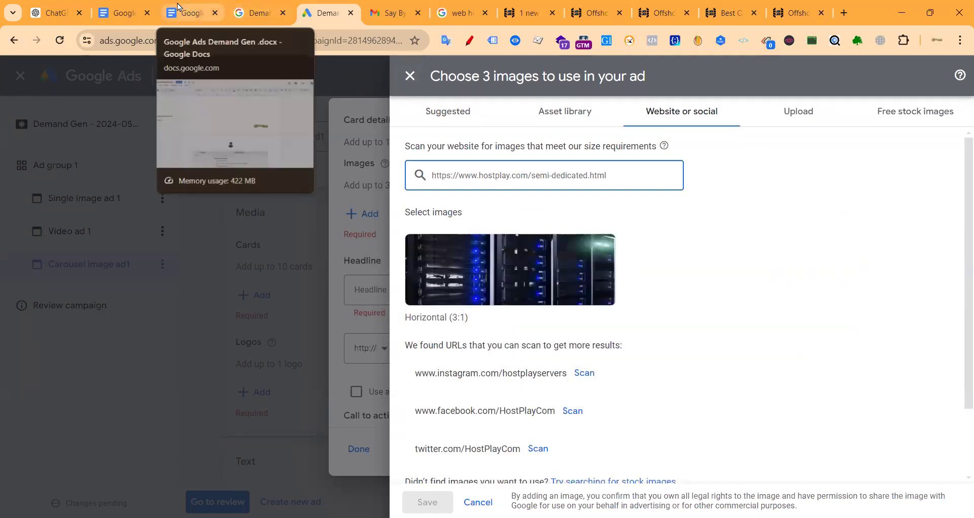
Step: Examine the carousel ad section and its image specifications in the Google Ads Demand Gen document
click(193, 7)
scroll(287, 253, up, 4)
click(86, 281)
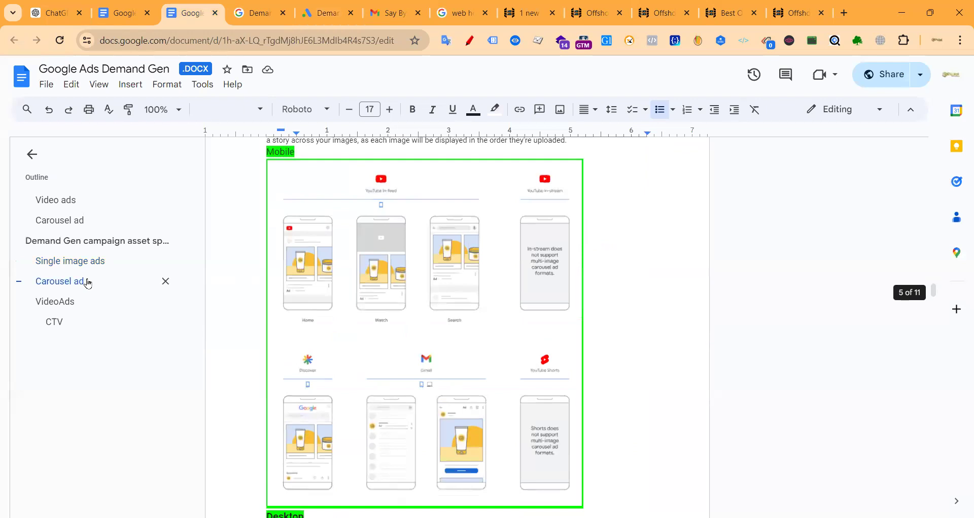
scroll(357, 325, down, 7)
scroll(358, 325, down, 10)
scroll(381, 337, up, 10)
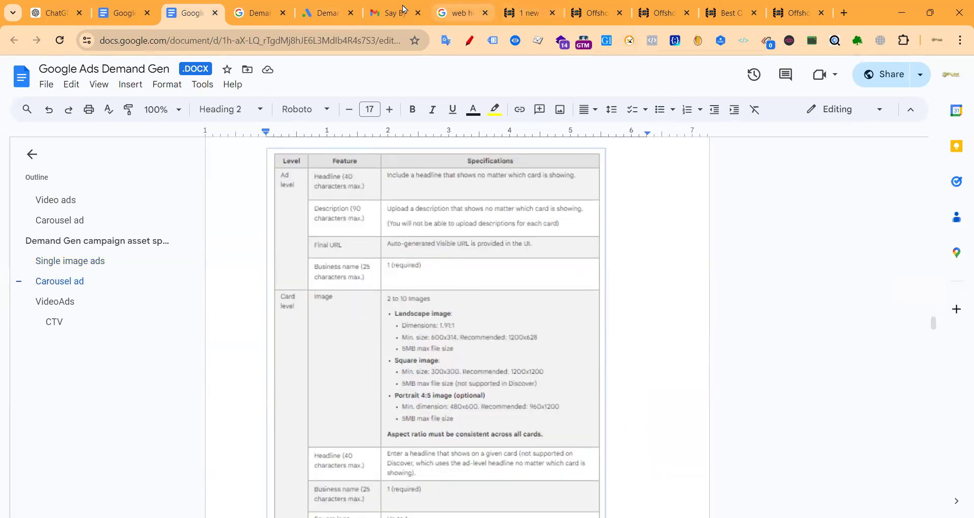
Step: Back in the Google Ads image picker, scan Hostplay's suggested Instagram, Facebook and Twitter pages for more images
click(327, 13)
mouse_move(505, 282)
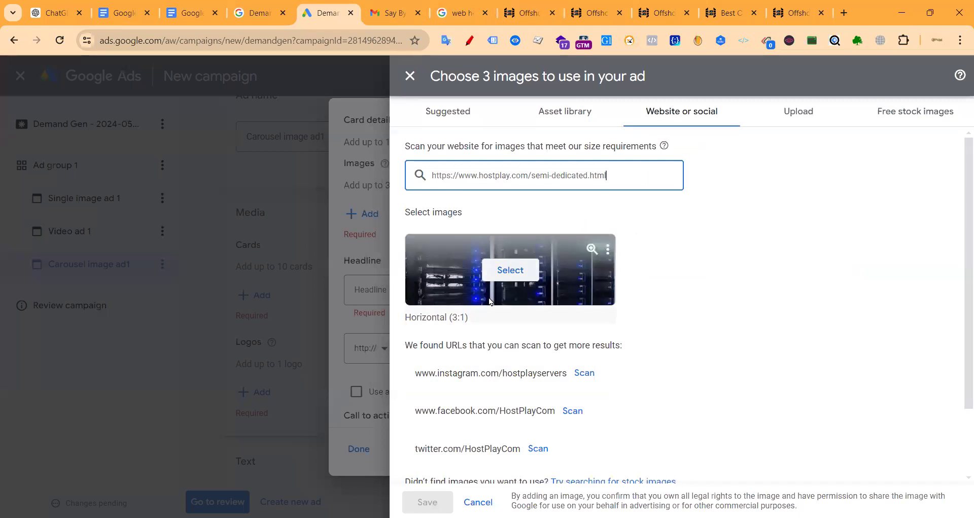
scroll(571, 347, down, 2)
scroll(585, 343, up, 2)
click(584, 383)
scroll(579, 376, down, 2)
click(573, 328)
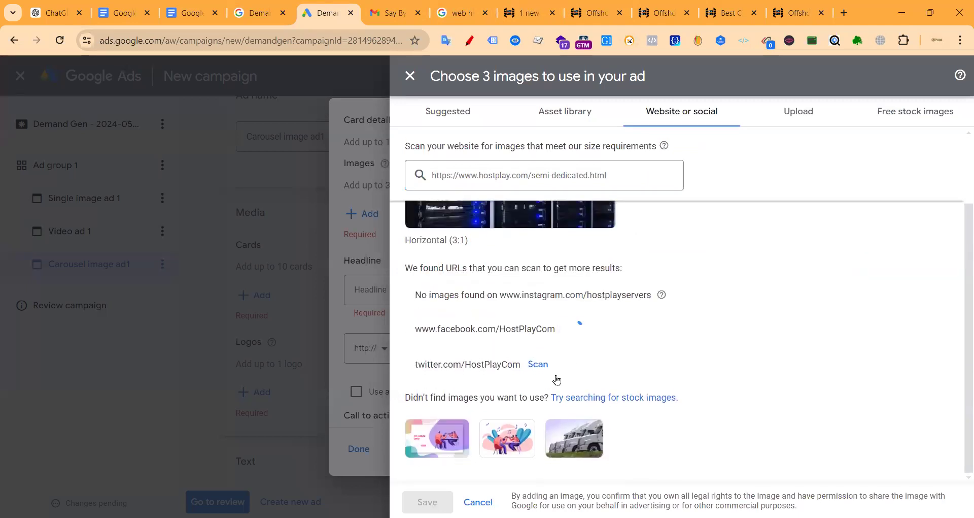
click(538, 364)
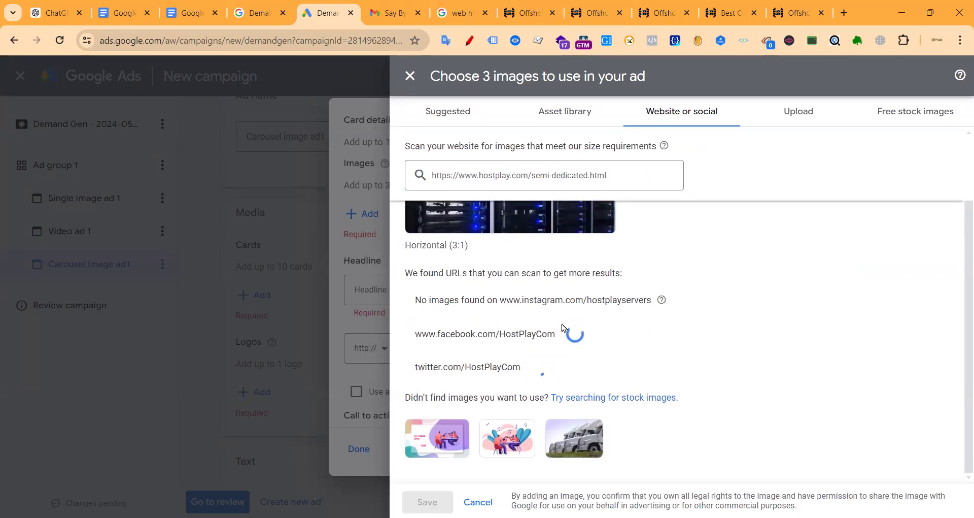
Step: Try several square Hostplay images from the Facebook results for the card, including "Best Services at Hostplay"
scroll(650, 321, down, 4)
scroll(580, 330, up, 3)
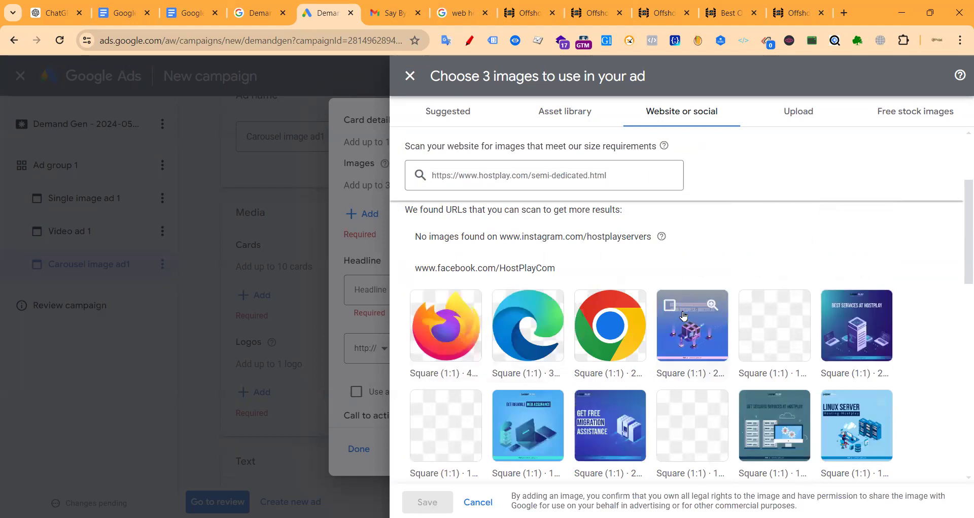
click(684, 315)
click(771, 315)
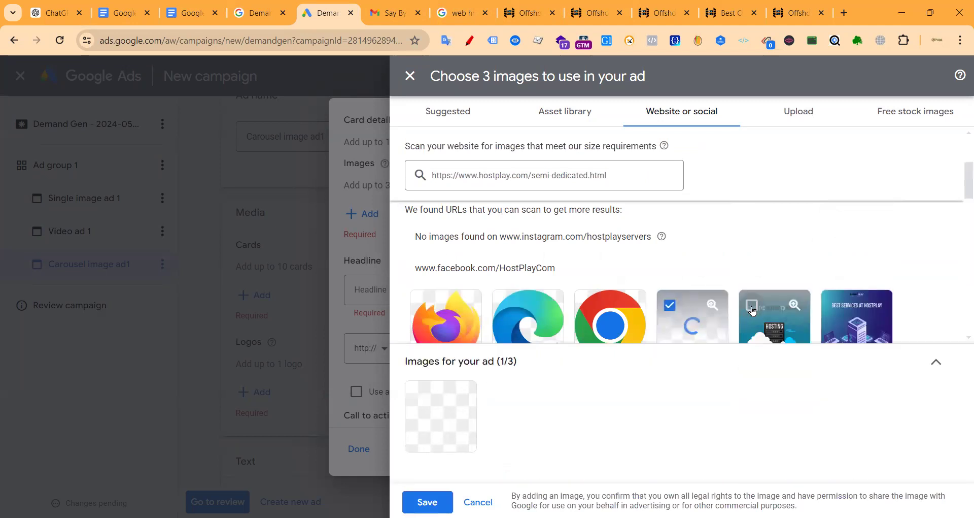
click(826, 312)
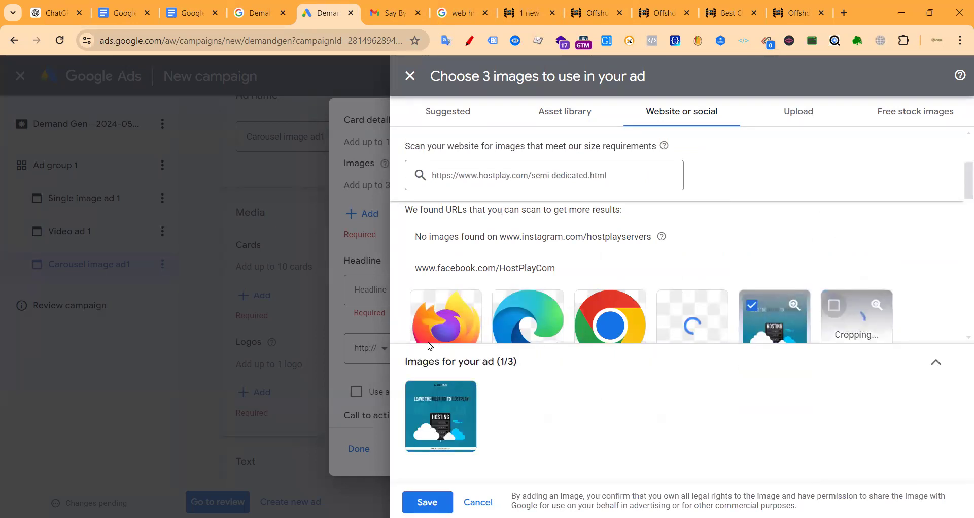
Step: Compare square images from the Twitter results, select "Best Services at Hostplay" for the card, and save the selection
scroll(767, 303, down, 1)
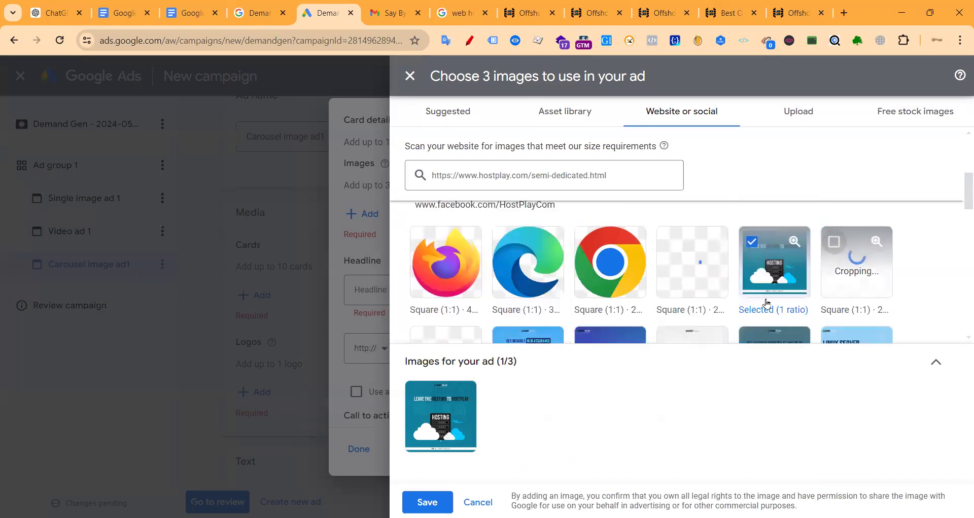
scroll(766, 302, down, 6)
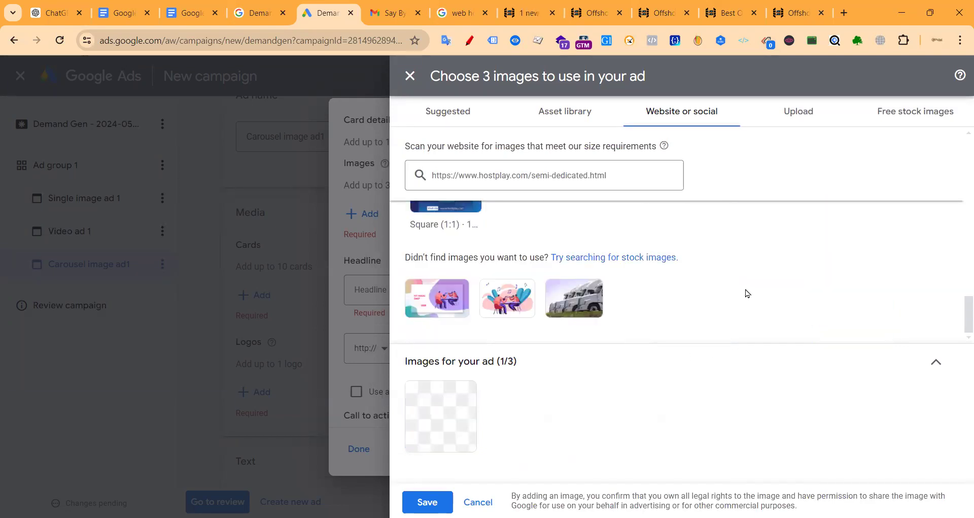
scroll(609, 304, up, 3)
scroll(700, 290, down, 2)
scroll(719, 290, up, 2)
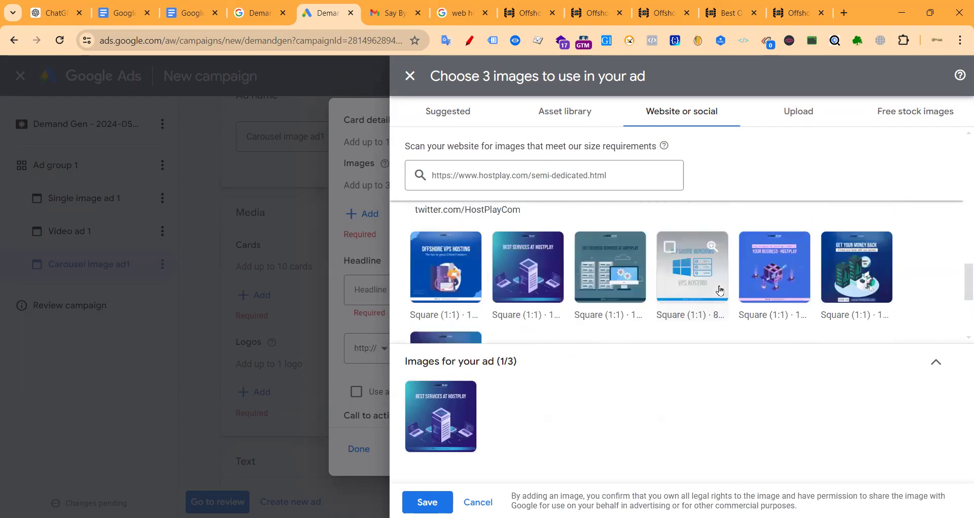
click(667, 251)
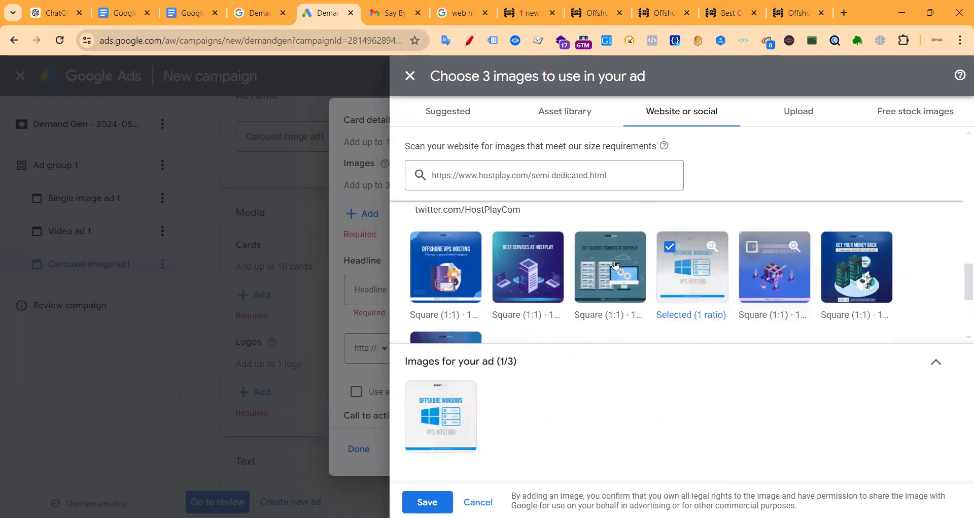
click(753, 248)
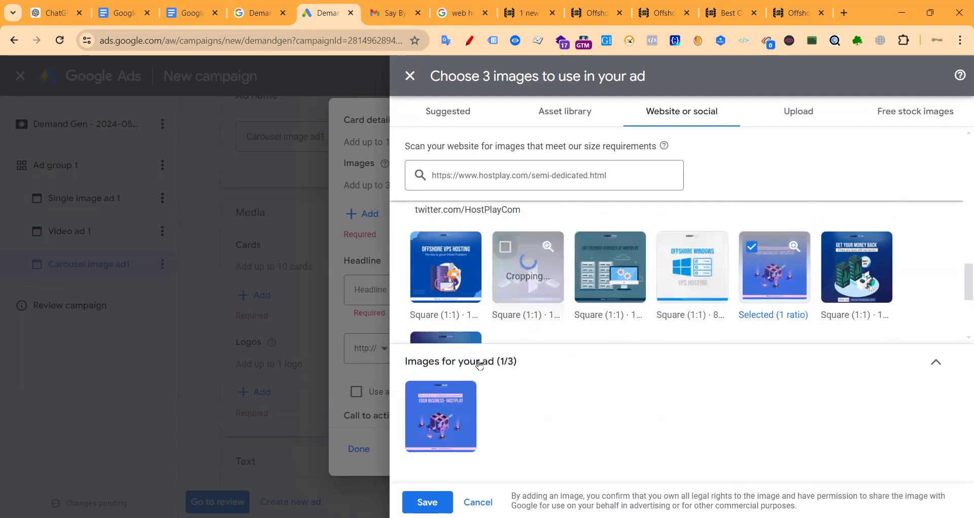
click(511, 249)
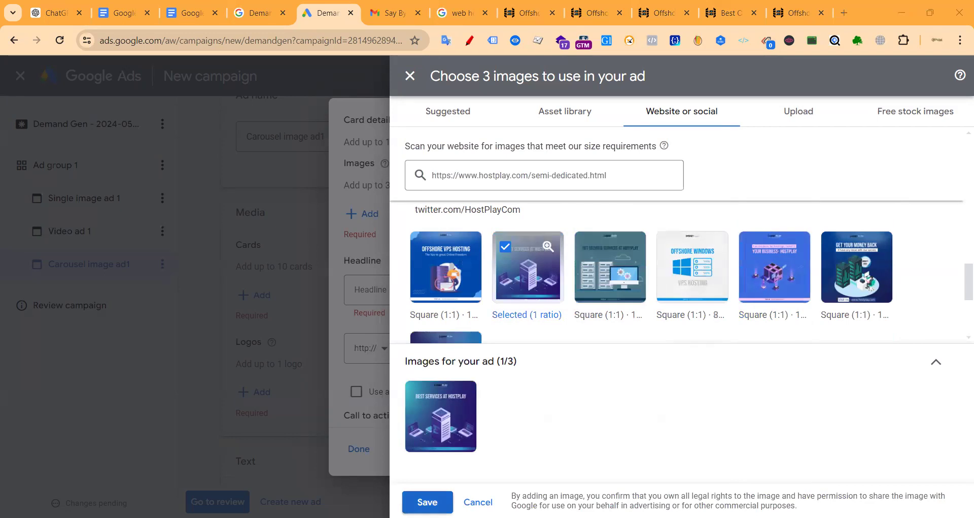
click(433, 501)
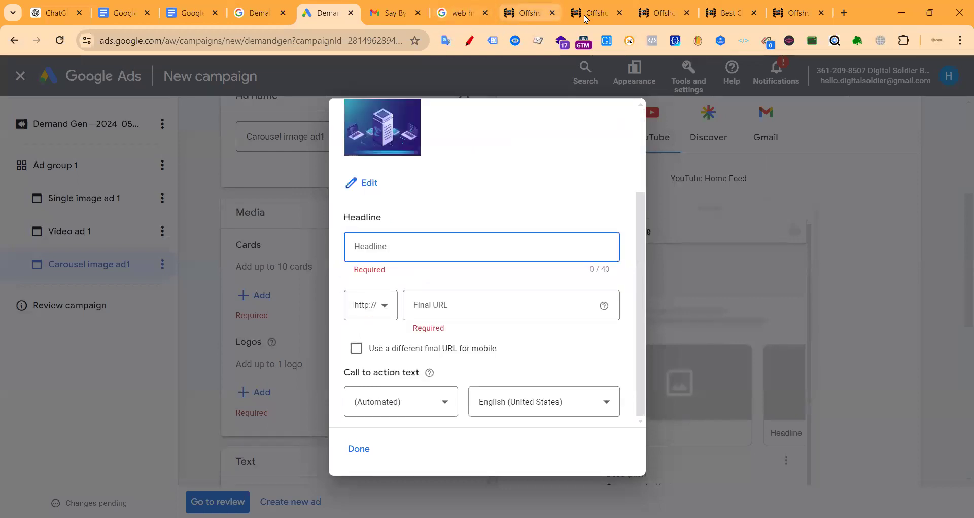
Step: Copy the "Semi Dedicated Hosting" heading from Hostplay's semi-dedicated page for use as the card headline
click(530, 13)
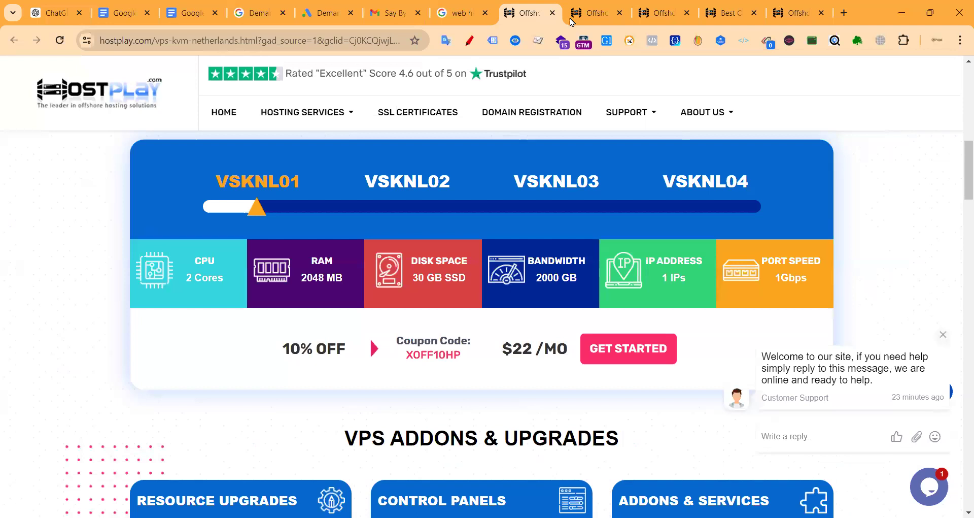
click(597, 13)
click(262, 41)
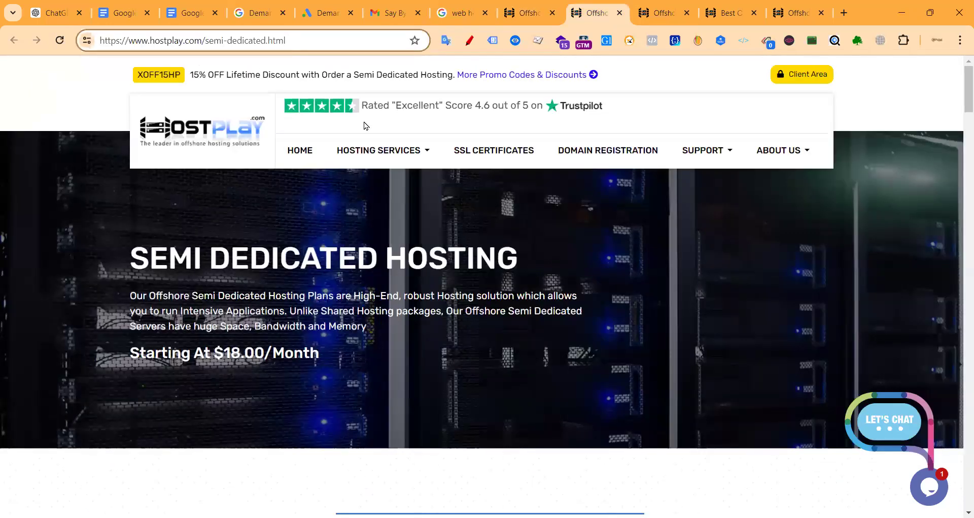
click(166, 256)
drag(167, 256, 559, 219)
key(ctrl+c)
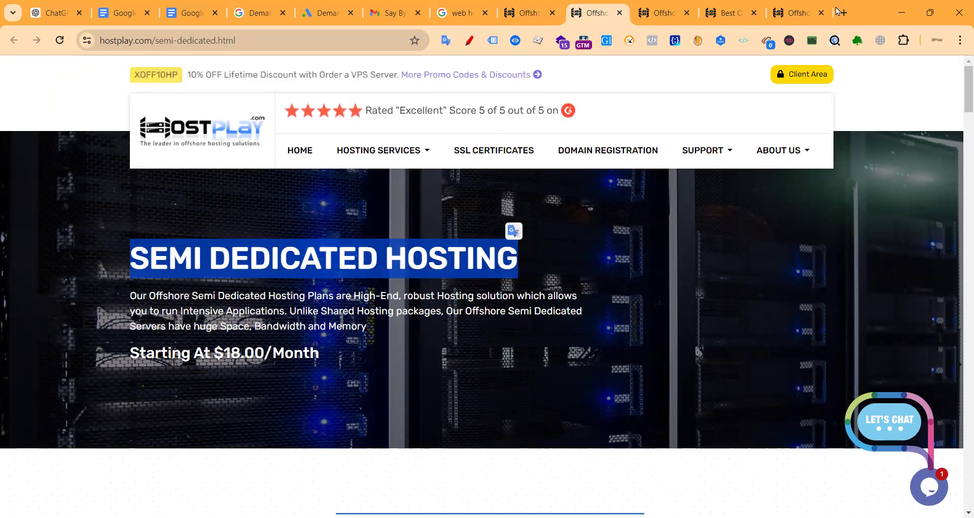
Step: Open convertcase.net in a new tab, convert the copied "SEMI DEDICATED HOSTING" heading to Capitalized Case, and cut the result
click(842, 13)
text(chat.openai.com)
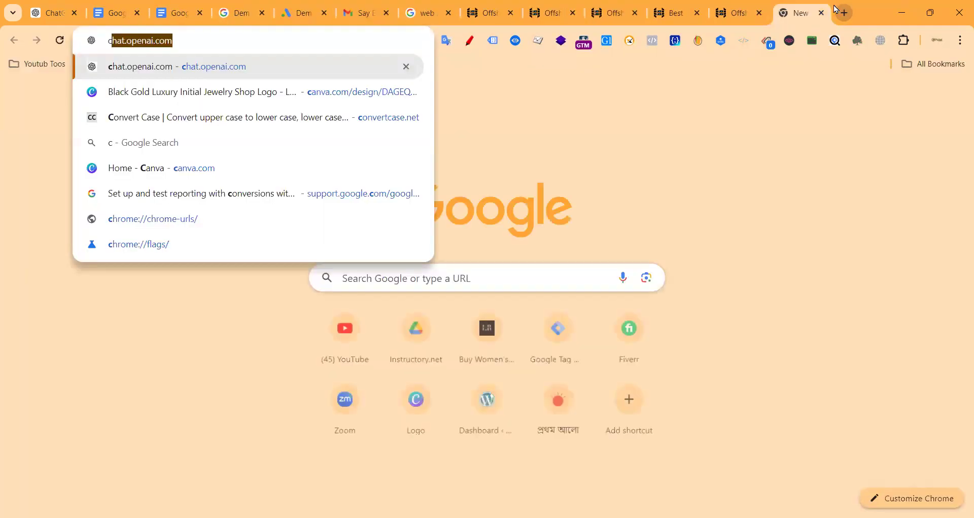
click(148, 120)
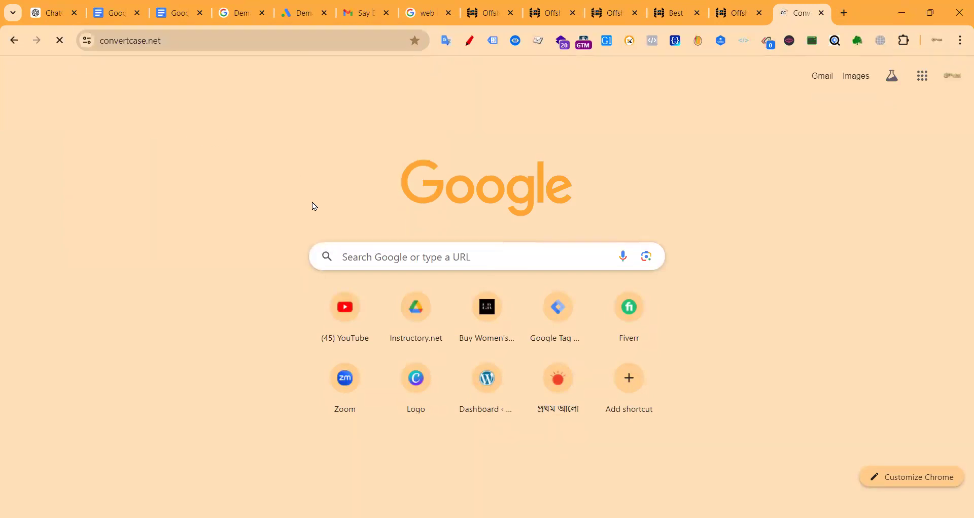
key(ctrl+v)
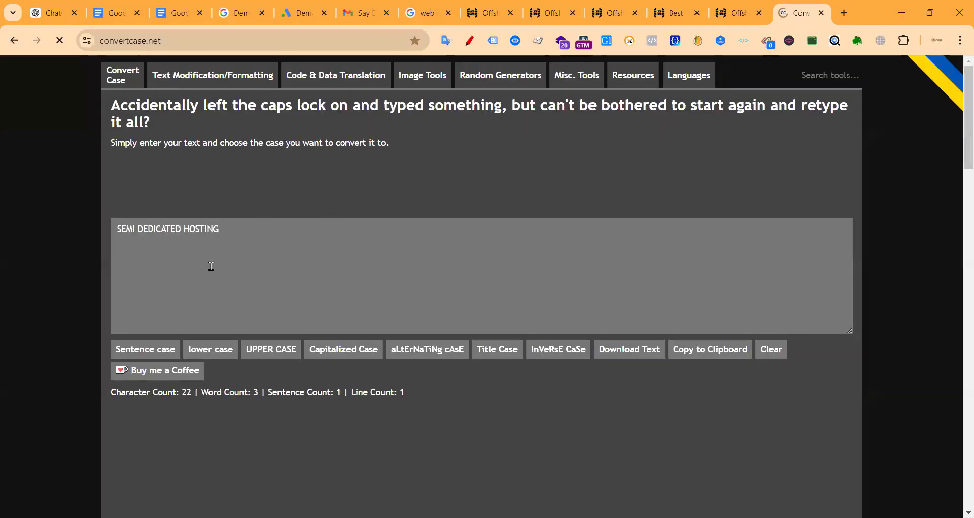
click(353, 357)
key(ctrl+a)
key(ctrl+x)
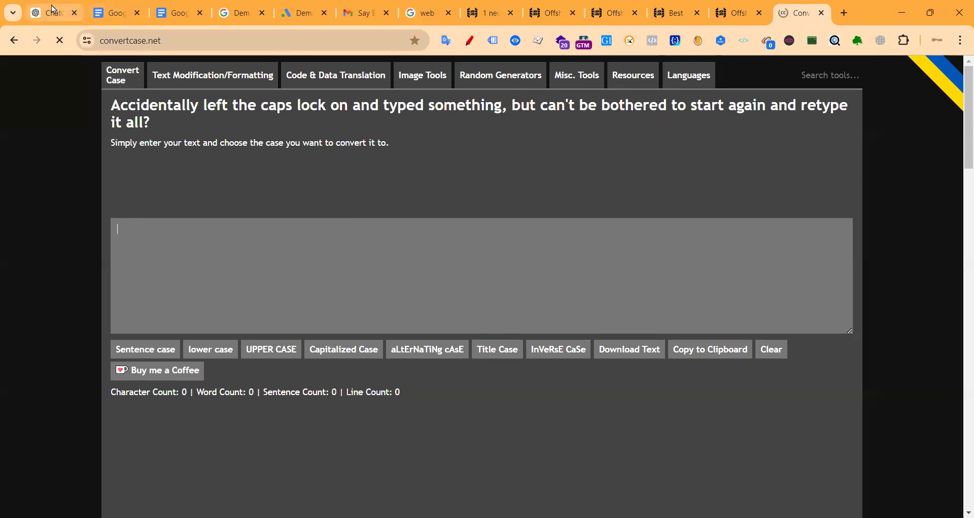
Step: Back in Google Ads, enter "Best Semi Dedicated Hosting For Sale" as the card's headline, using the converted text
click(303, 14)
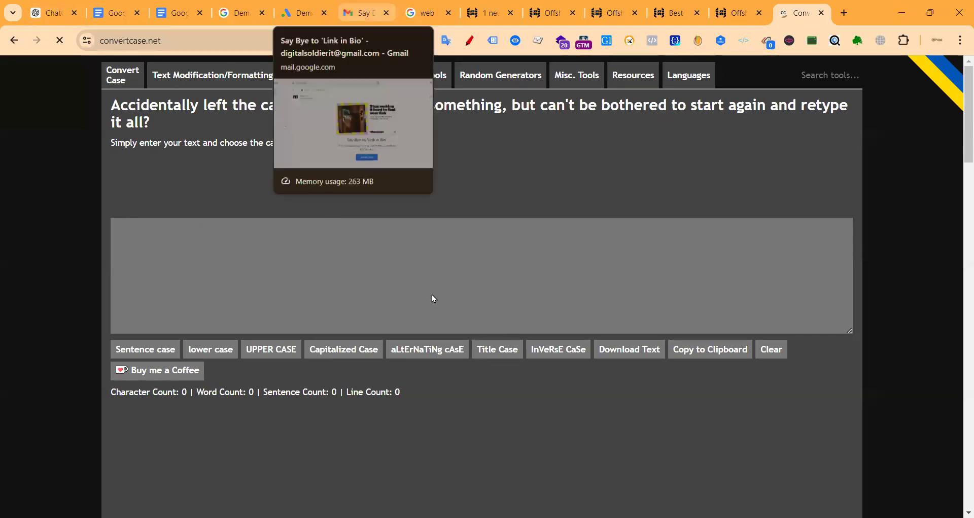
key(ctrl+v)
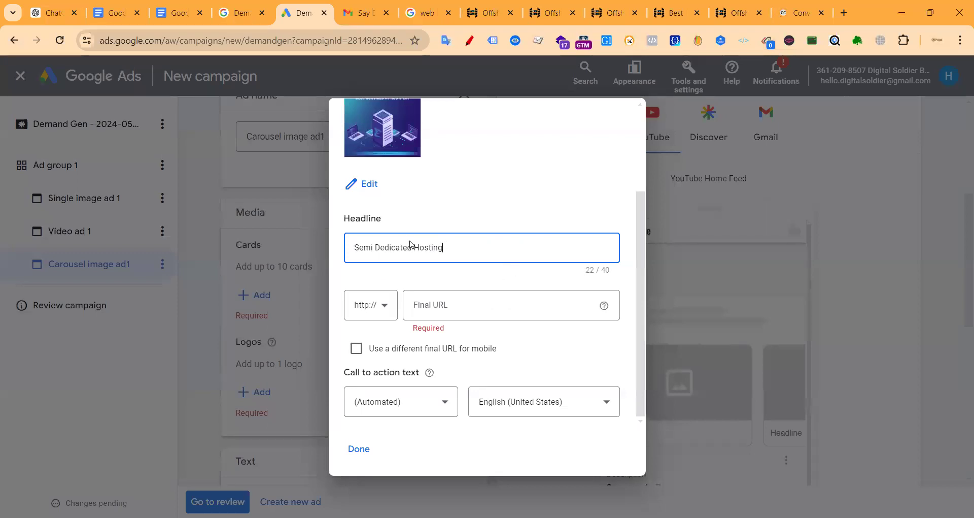
key(Home)
text(Best)
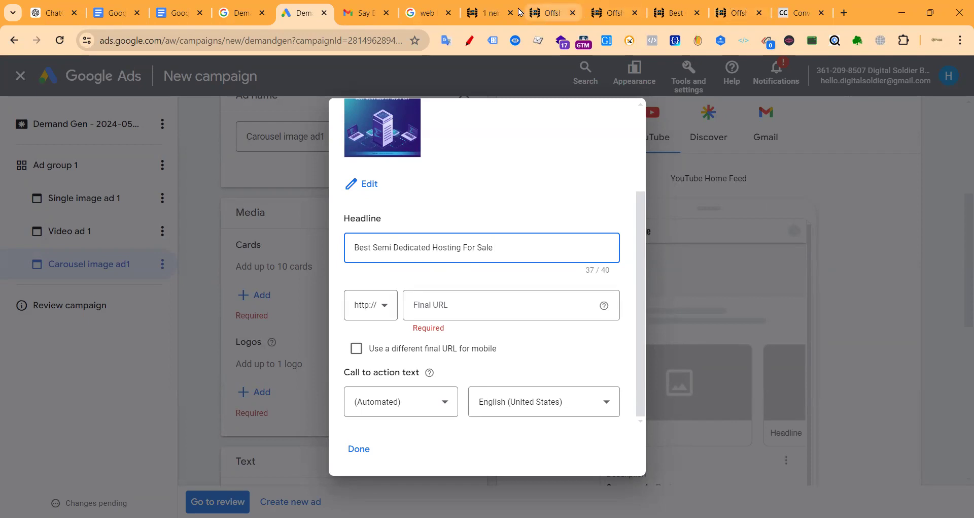
click(553, 11)
click(324, 45)
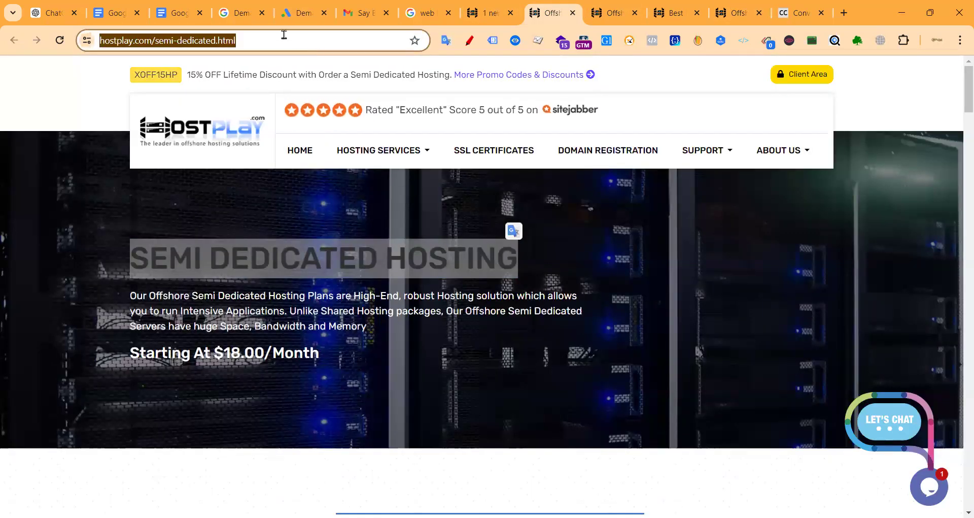
click(297, 17)
click(470, 309)
key(ctrl+v)
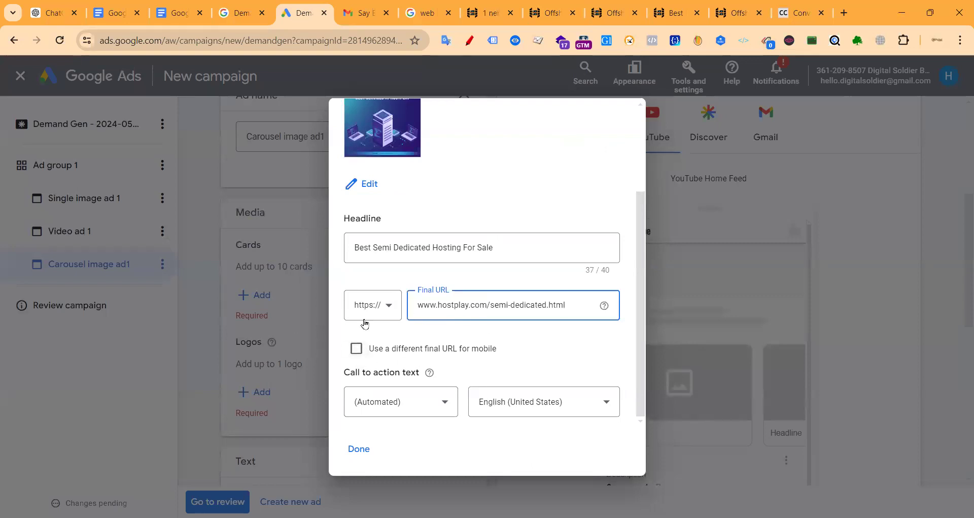
Step: Leave the separate mobile URL option off, set the card's call to action to "Sign up", and save the card
click(370, 349)
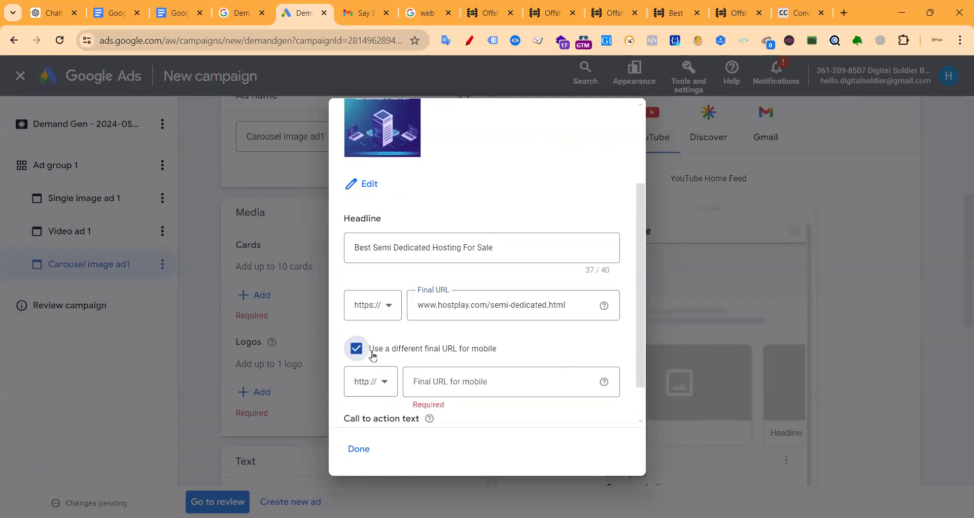
click(358, 349)
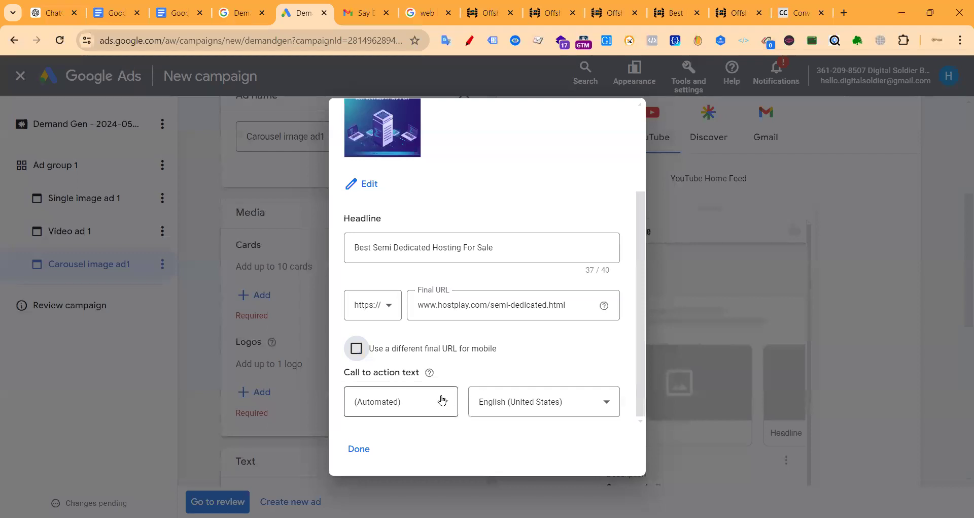
click(394, 409)
scroll(386, 339, down, 2)
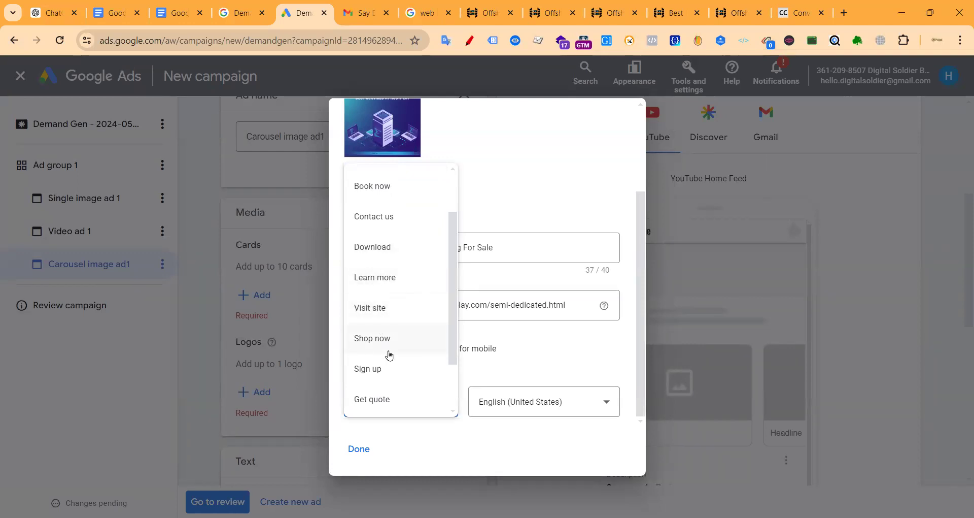
click(357, 19)
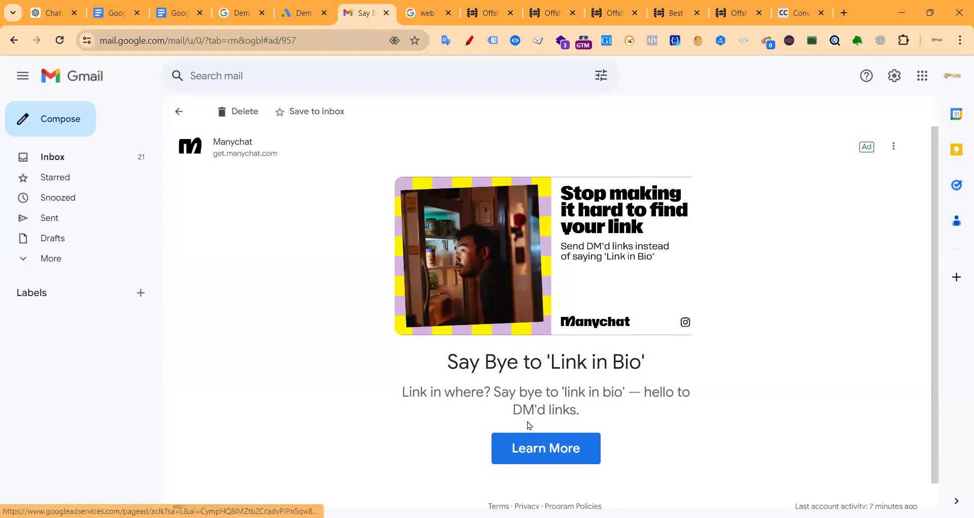
click(304, 13)
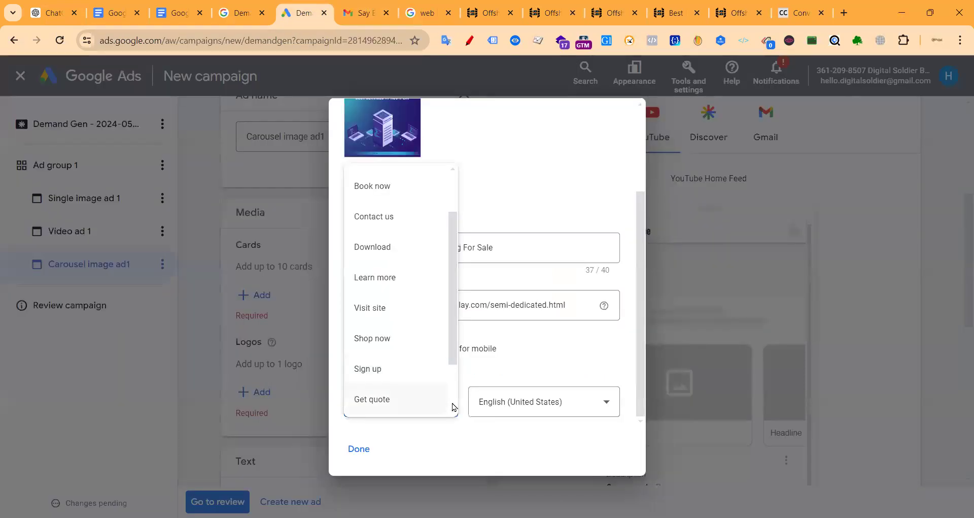
click(376, 374)
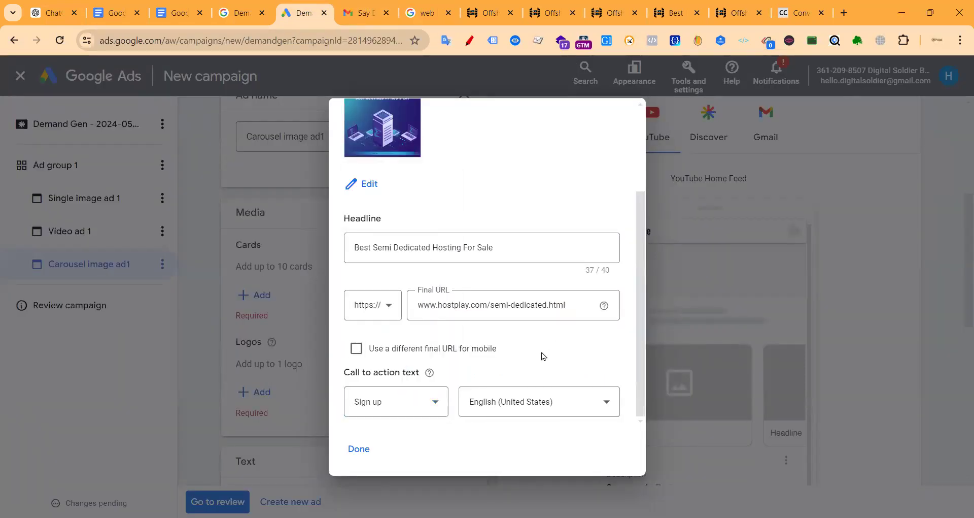
click(364, 450)
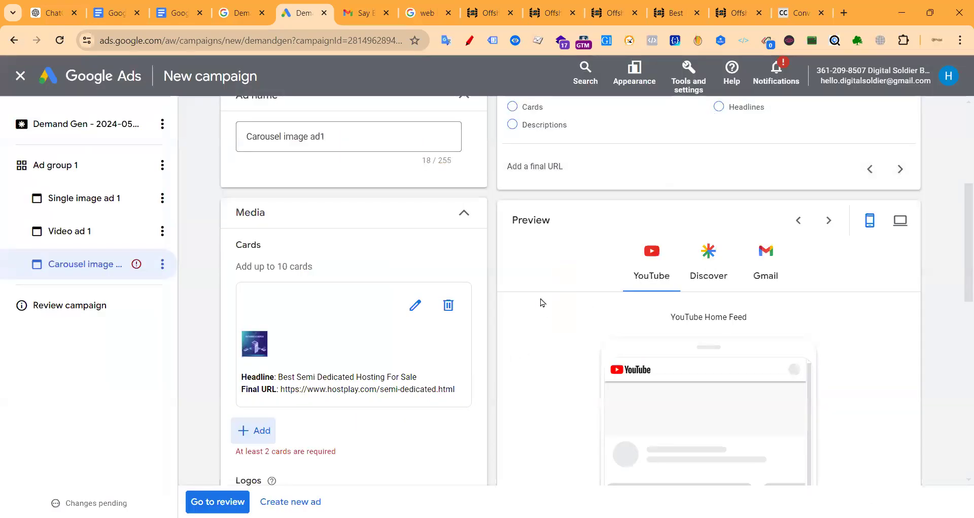
scroll(419, 331, down, 4)
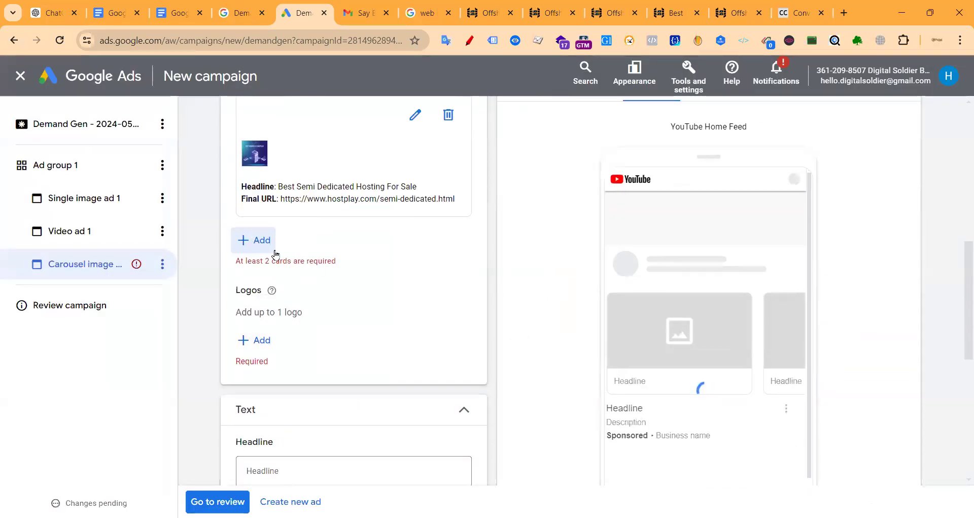
scroll(276, 253, up, 3)
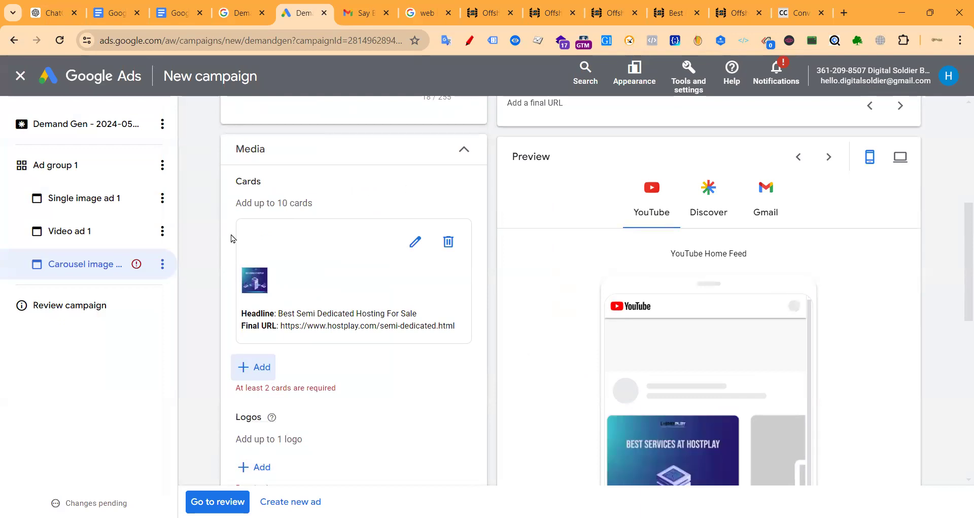
click(253, 373)
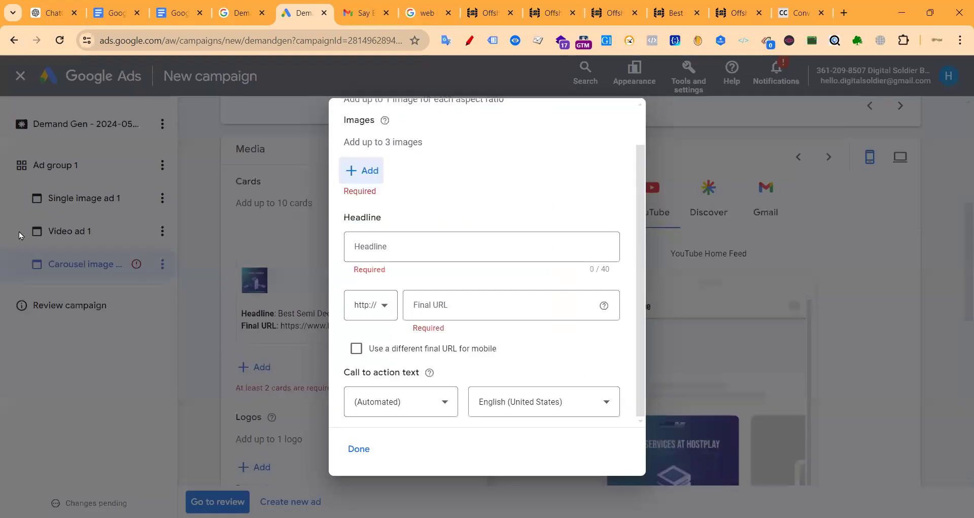
click(402, 248)
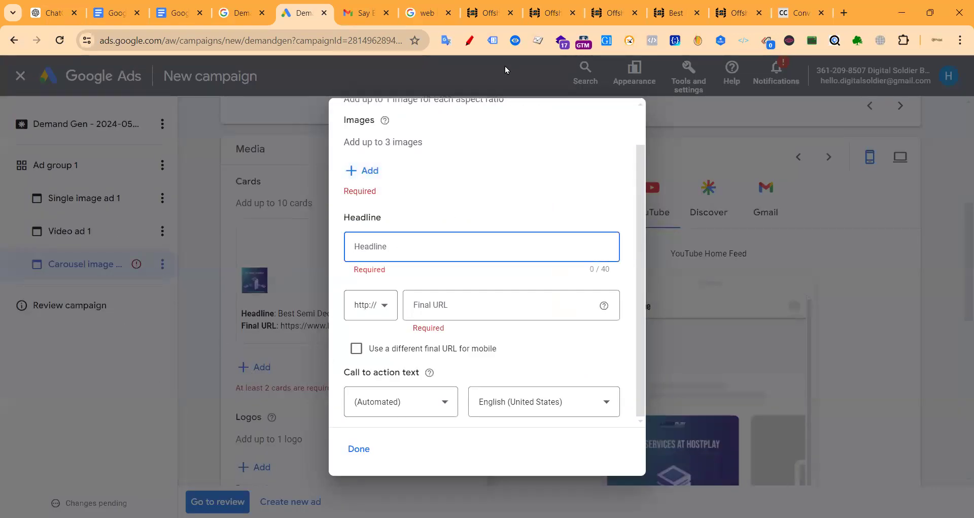
click(567, 15)
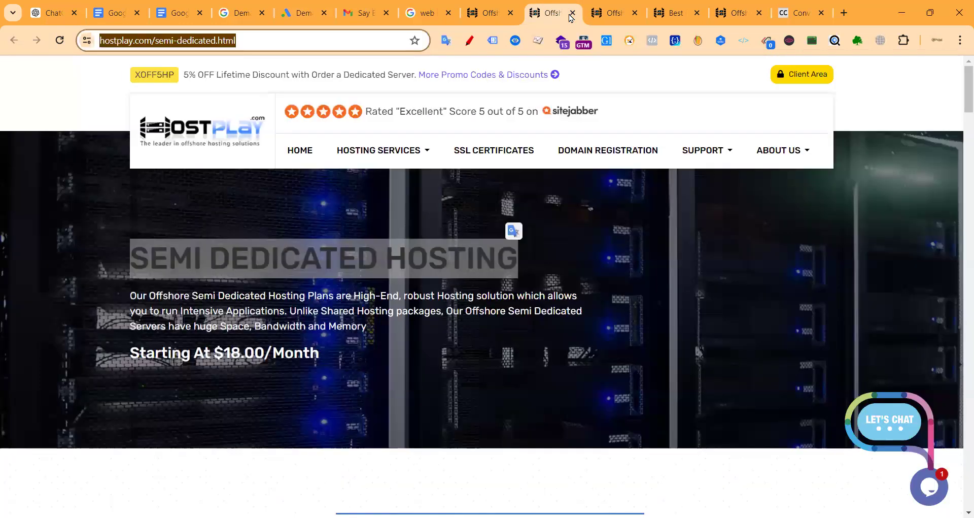
click(571, 14)
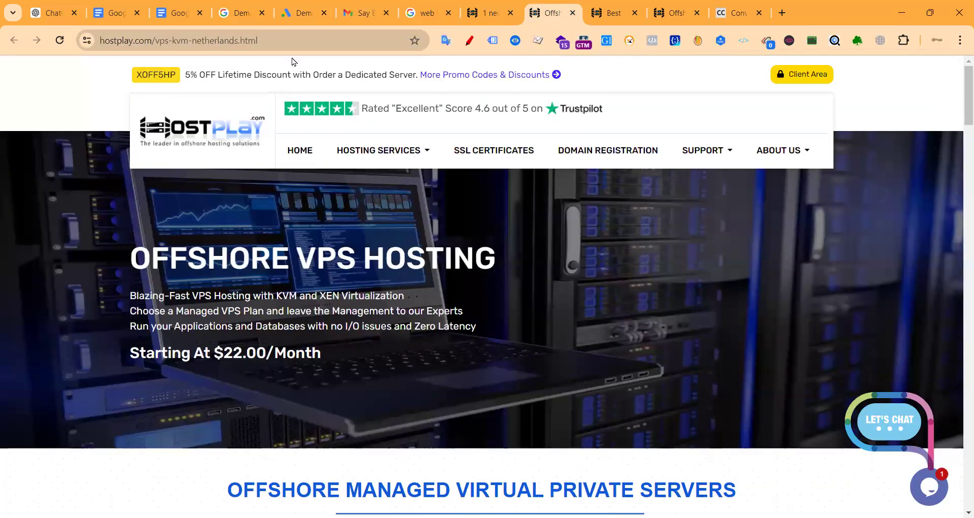
click(310, 40)
key(ctrl+c)
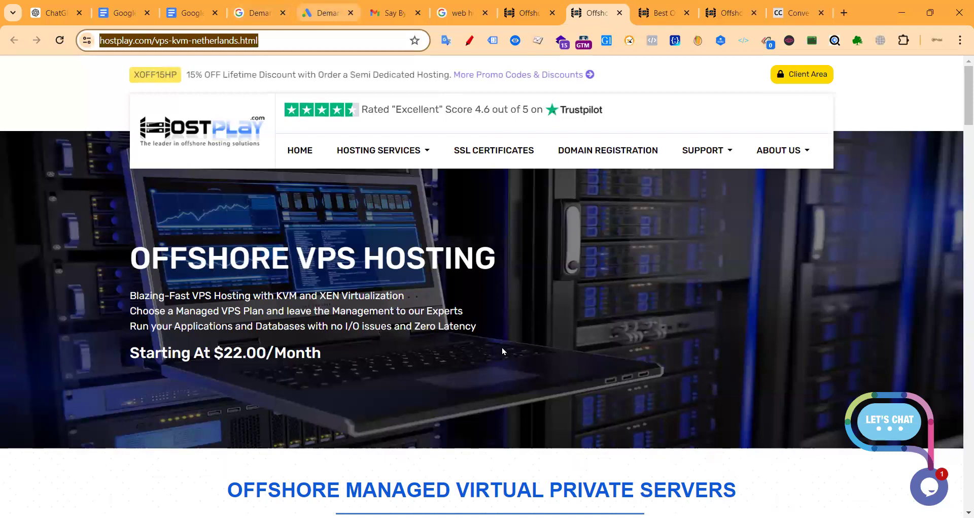
key(ctrl+5)
click(465, 305)
key(ctrl+v)
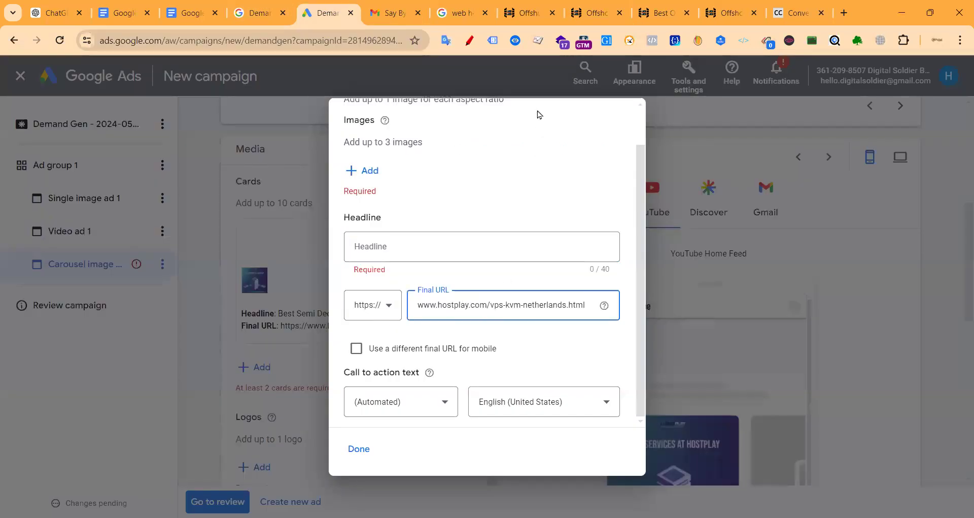
Step: Copy the "Offshore VPS Hosting" heading from Hostplay's VPS page, convert it to Capitalized Case in Convert Case, and cut the result
click(607, 9)
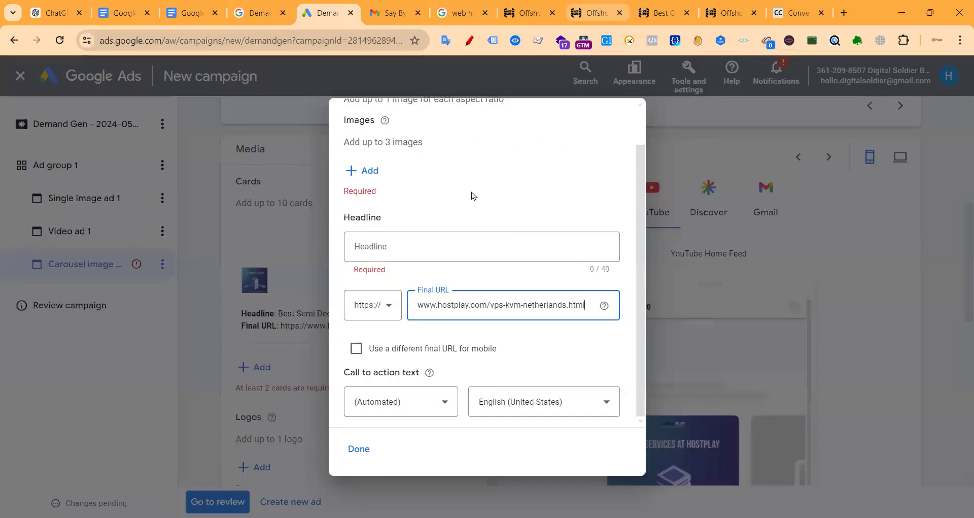
triple_click(504, 258)
key(ctrl+c)
click(794, 13)
click(289, 259)
key(ctrl+v)
click(337, 348)
triple_click(266, 242)
key(ctrl+x)
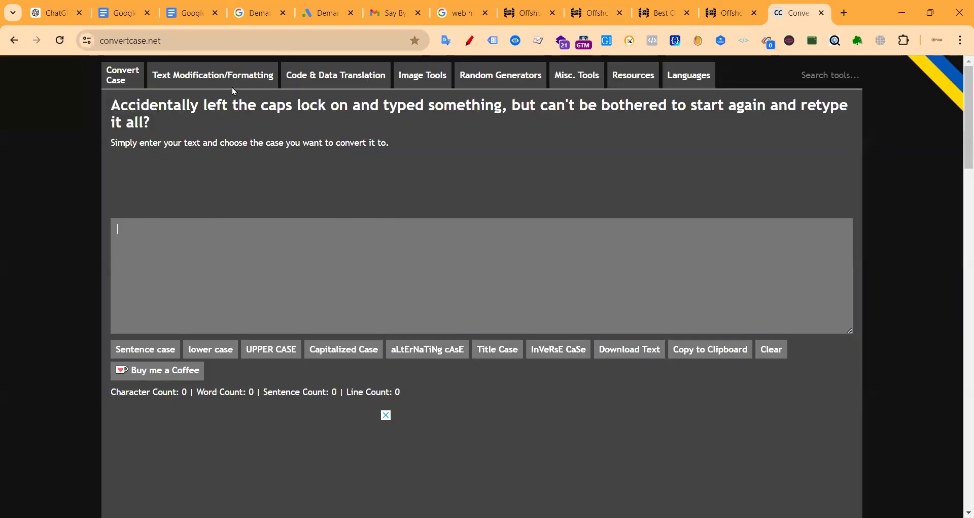
Step: In the second Google Ads card, enter the headline "Offshore Vps Hosting" and set the call to action to "Visit site"
key(ctrl+5)
click(423, 247)
key(ctrl+v)
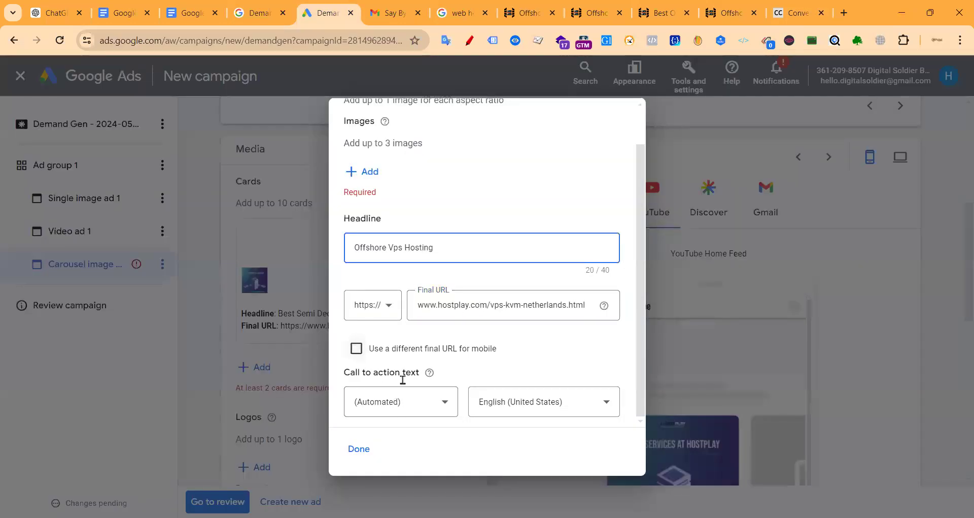
click(442, 401)
scroll(396, 335, down, 2)
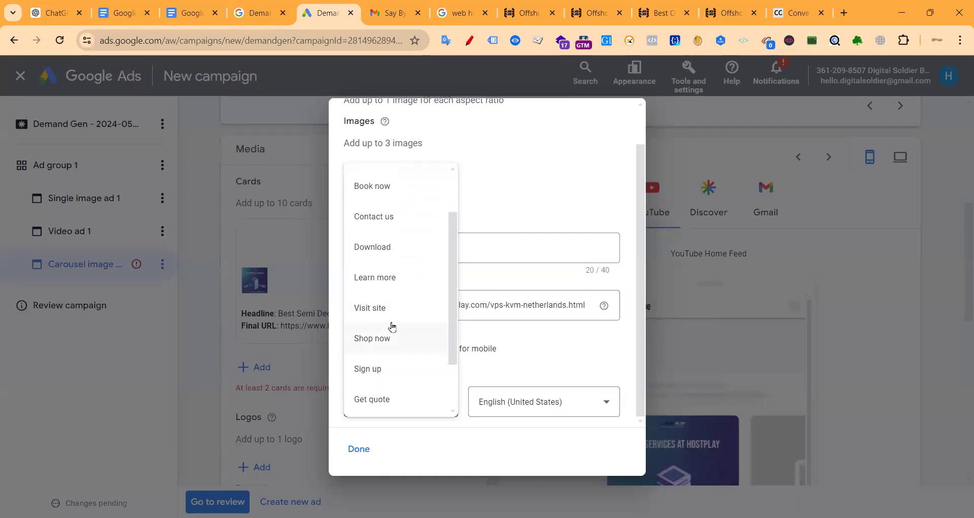
click(391, 311)
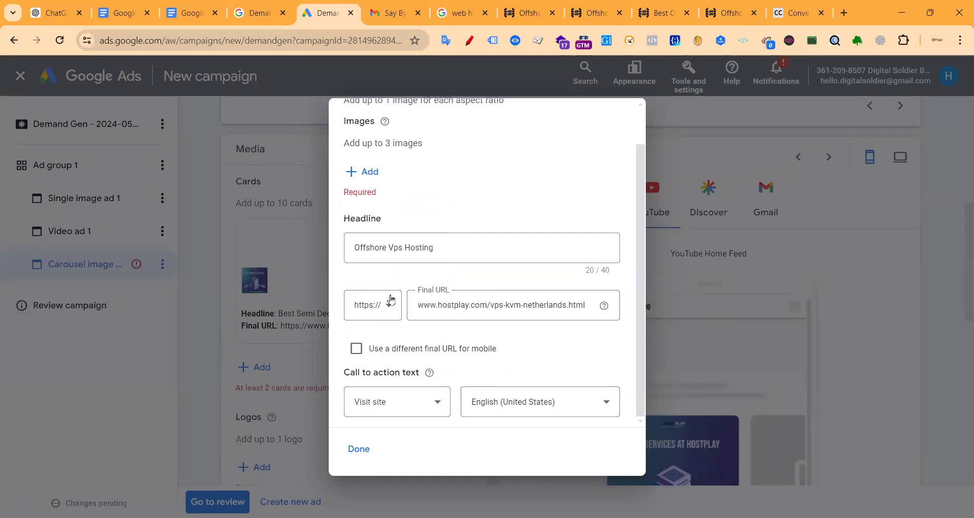
Step: Add the square "Experience" web hosting image from the asset library to the second card, and save the card
scroll(383, 269, up, 1)
click(351, 210)
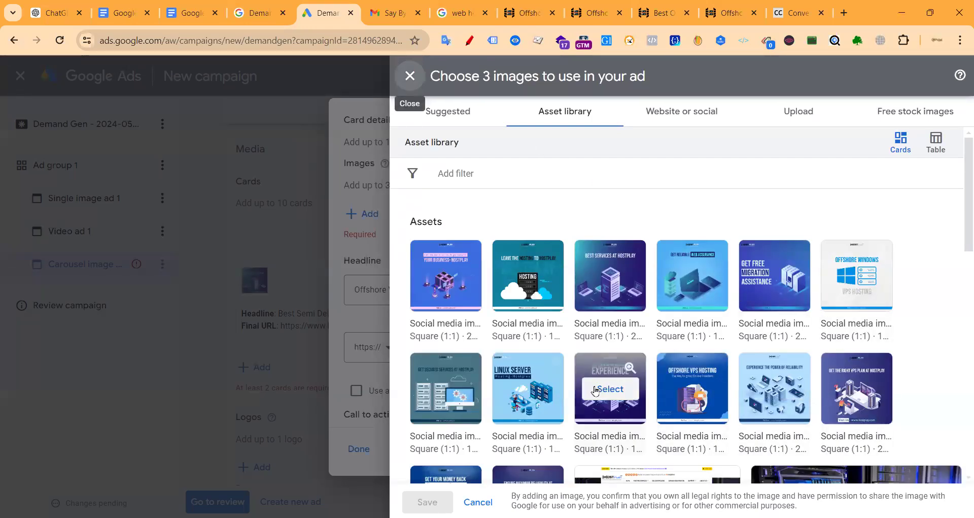
click(611, 389)
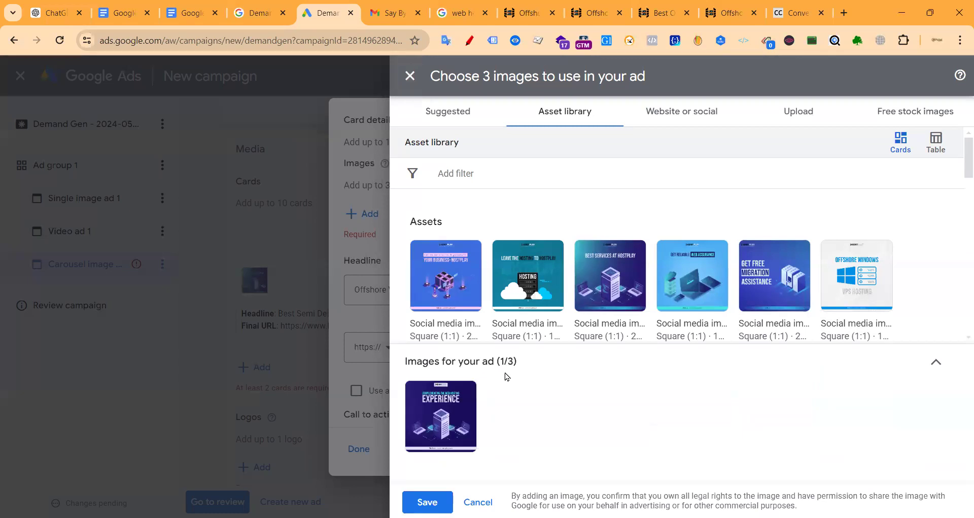
click(427, 501)
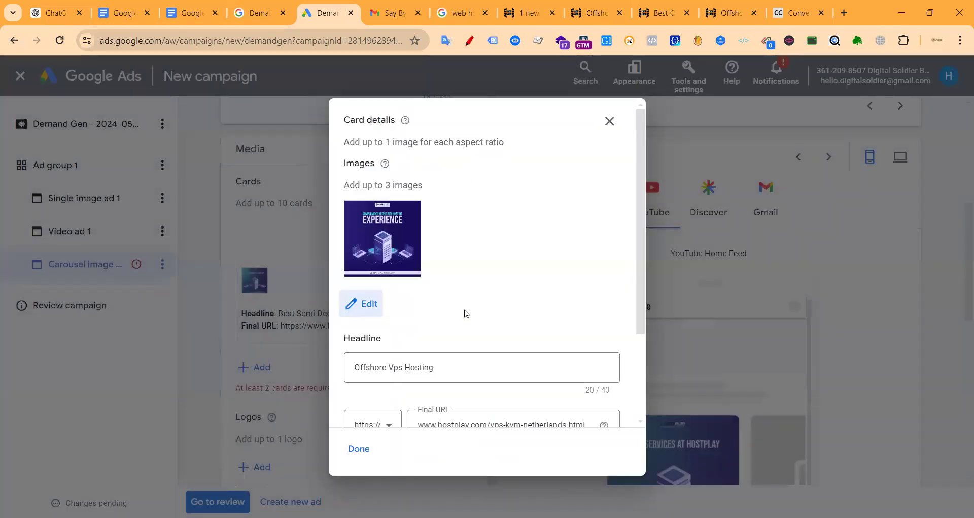
scroll(401, 432, down, 3)
click(357, 449)
Step: Add the FastPlumber logo from the asset library to the carousel ad and save it
scroll(337, 341, down, 5)
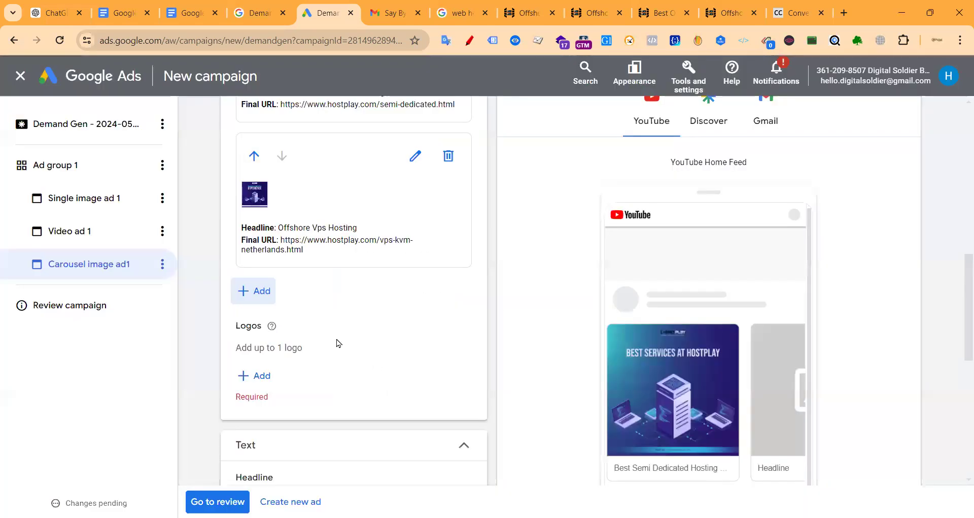
scroll(302, 139, up, 5)
scroll(284, 325, down, 4)
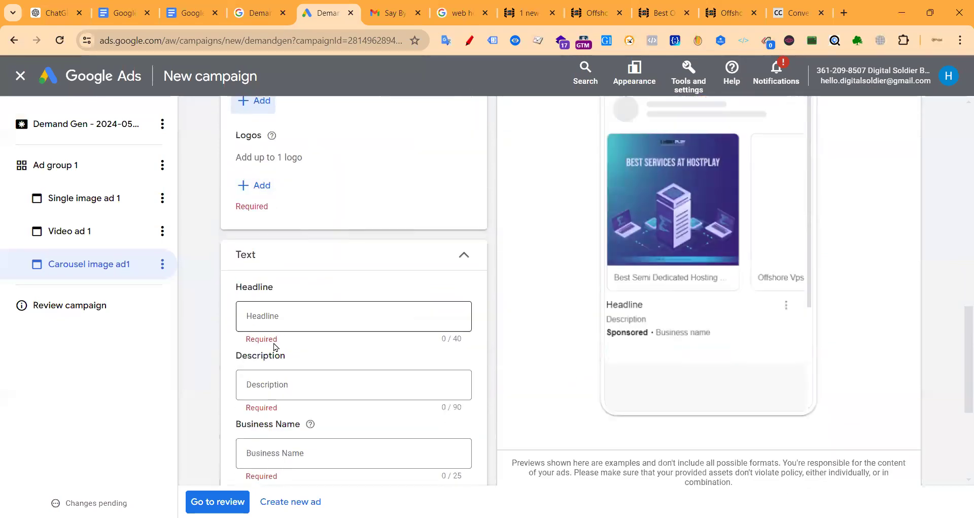
click(257, 187)
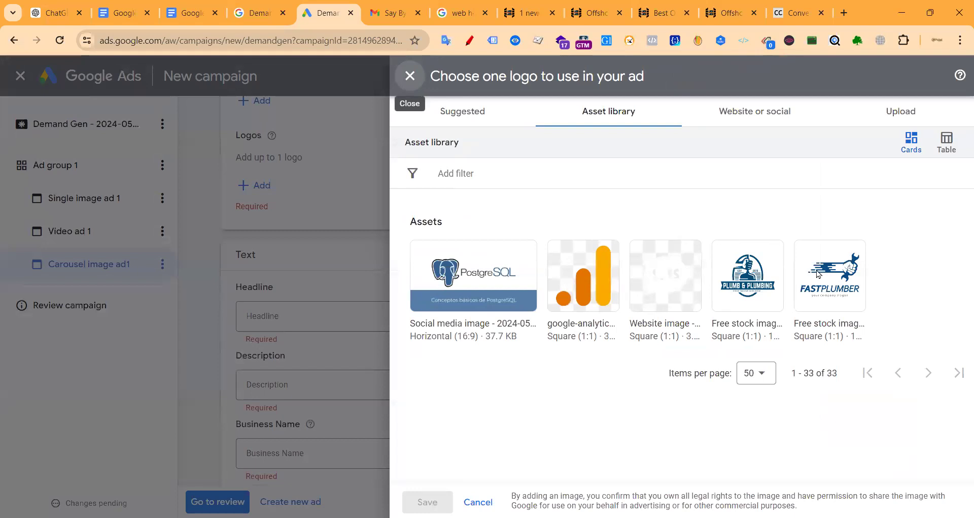
click(830, 274)
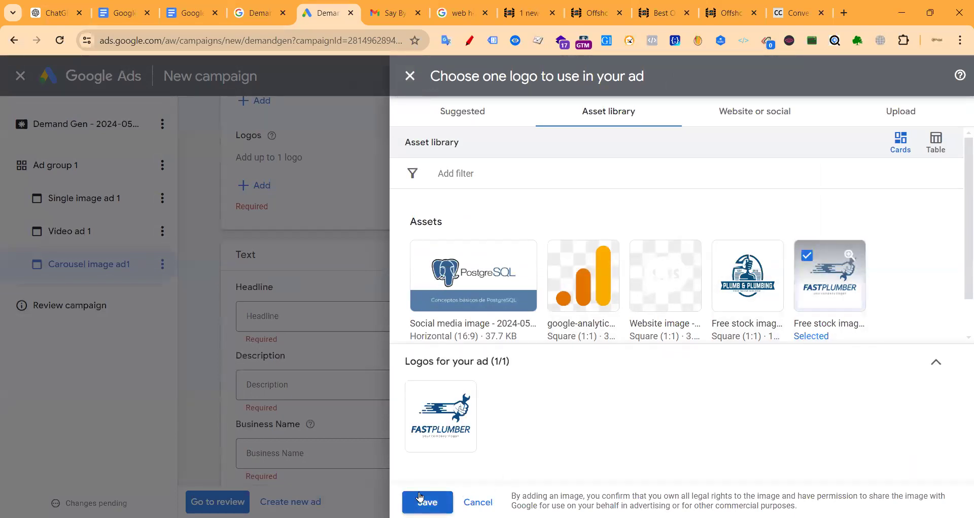
click(423, 501)
Step: Copy "Don't Miss Out: Sign Up Now!" from the ChatGPT headline list into the carousel ad's headline, without the opening quotation mark
scroll(345, 300, down, 1)
click(319, 276)
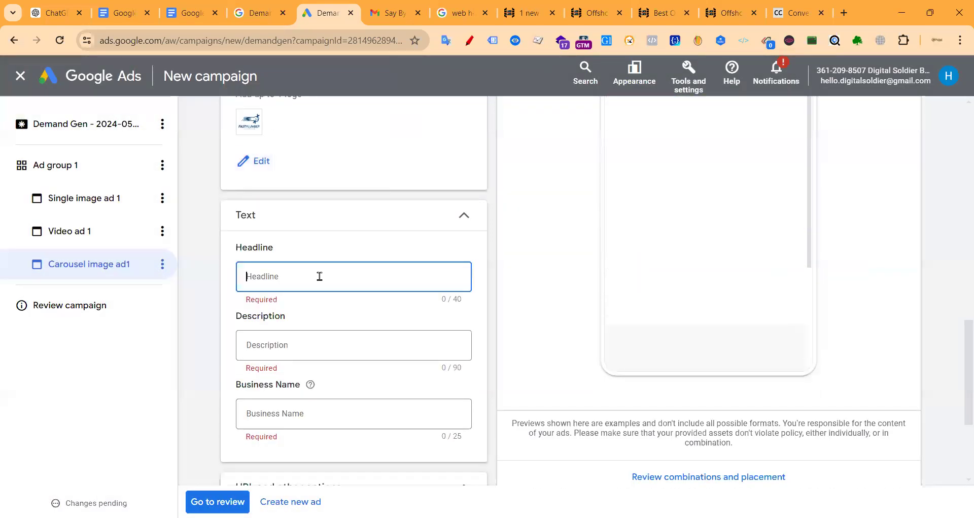
click(50, 13)
scroll(557, 321, up, 15)
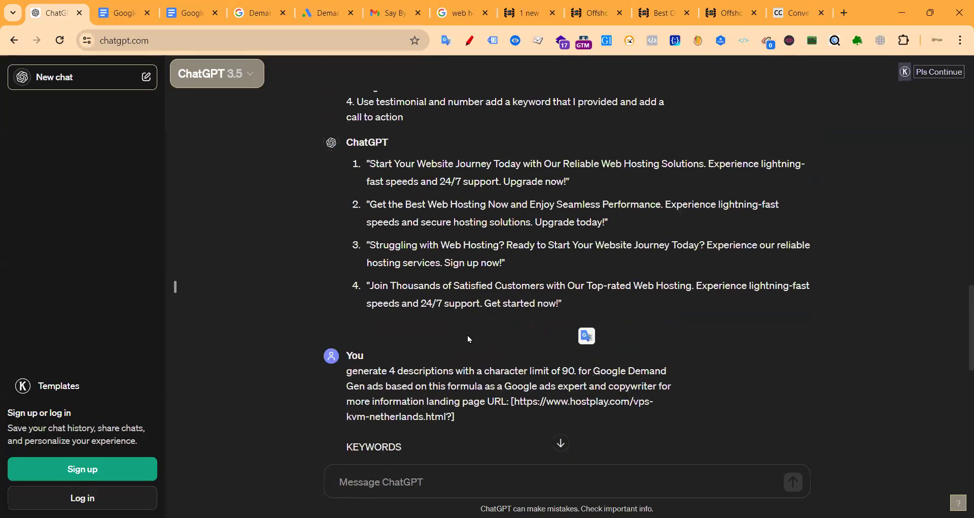
scroll(419, 304, up, 6)
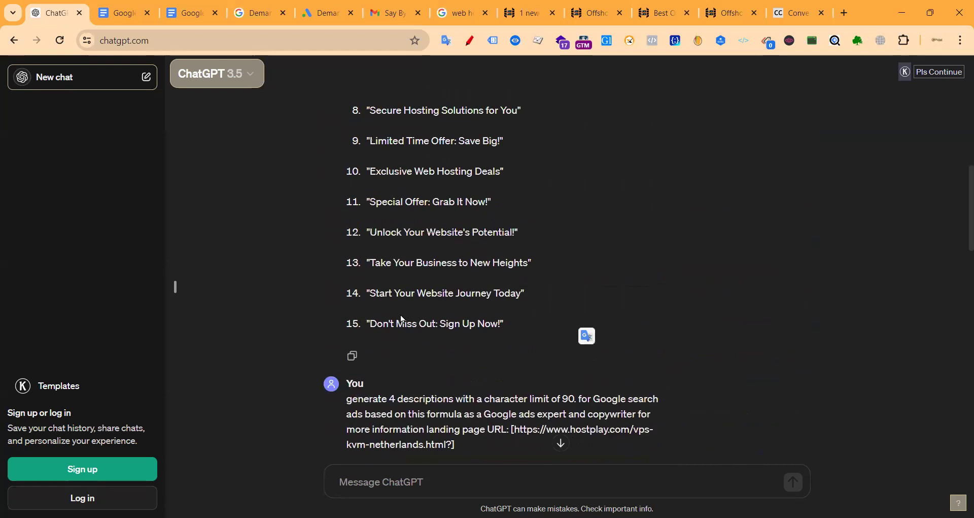
drag(415, 326, 494, 324)
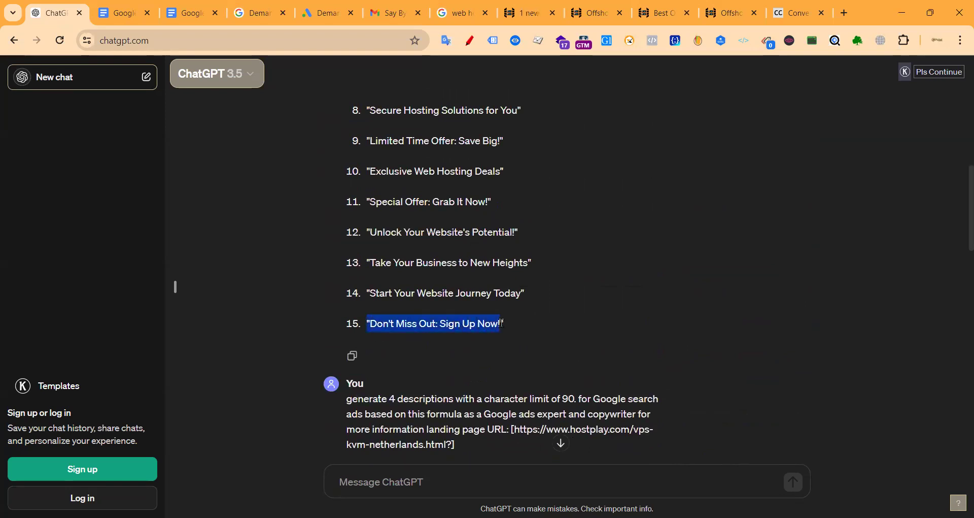
click(327, 12)
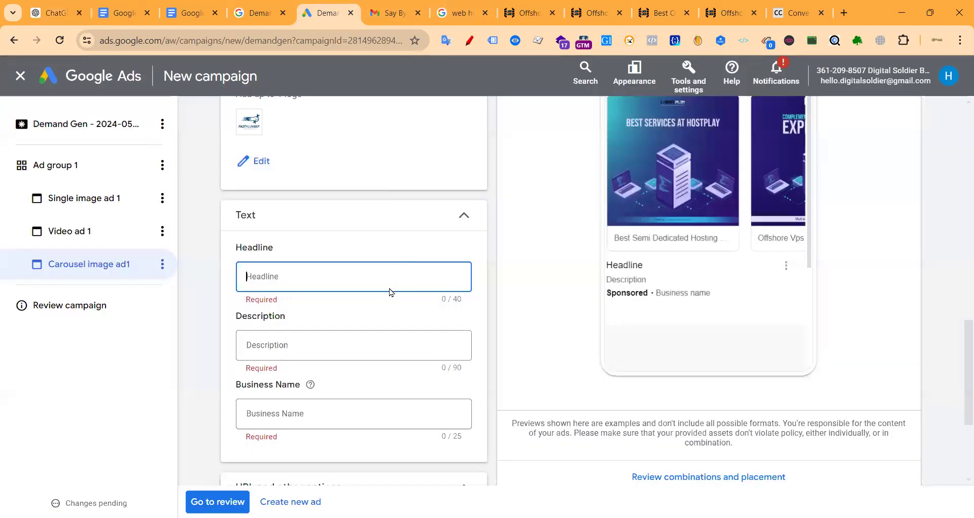
key(ctrl+v)
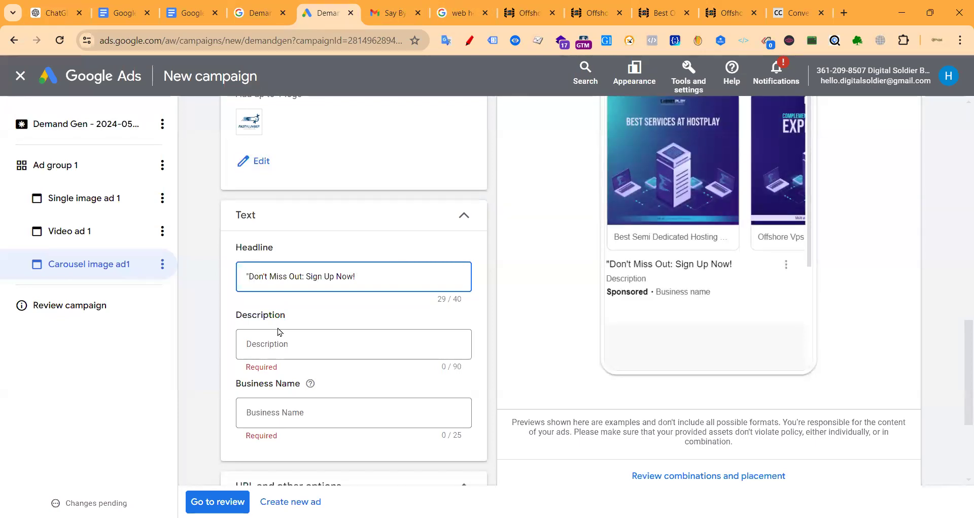
key(BackSpace)
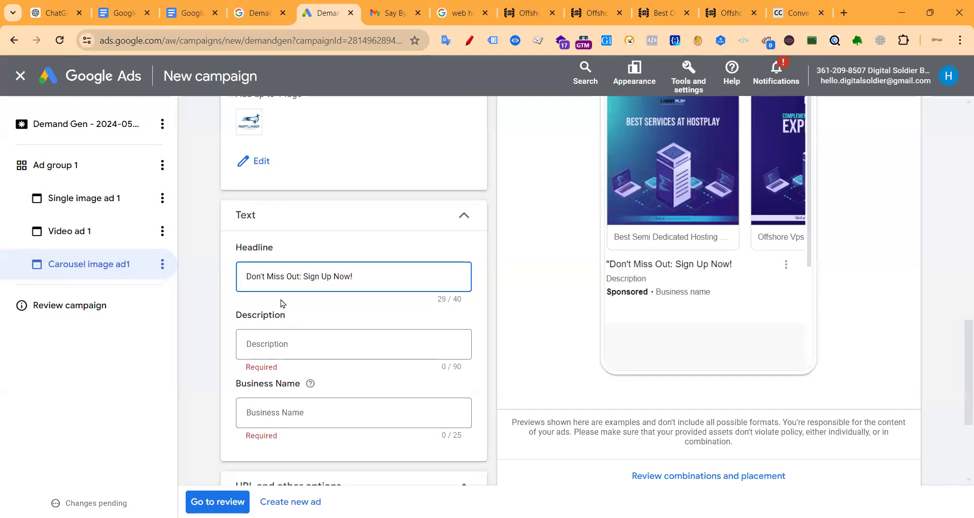
Step: Copy "Take Your Business to New Heights" from the ChatGPT headline list into the carousel ad's description
click(51, 13)
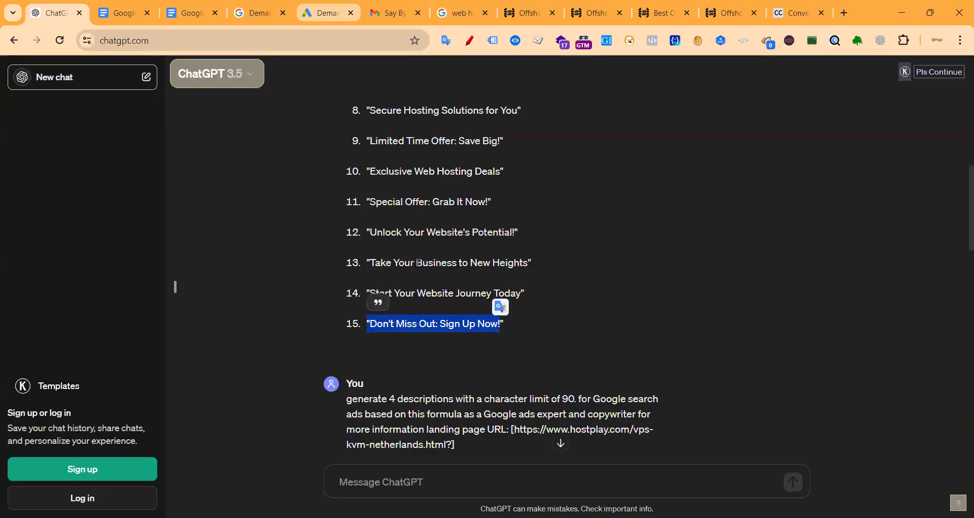
drag(370, 265, 533, 263)
key(ctrl+c)
click(324, 13)
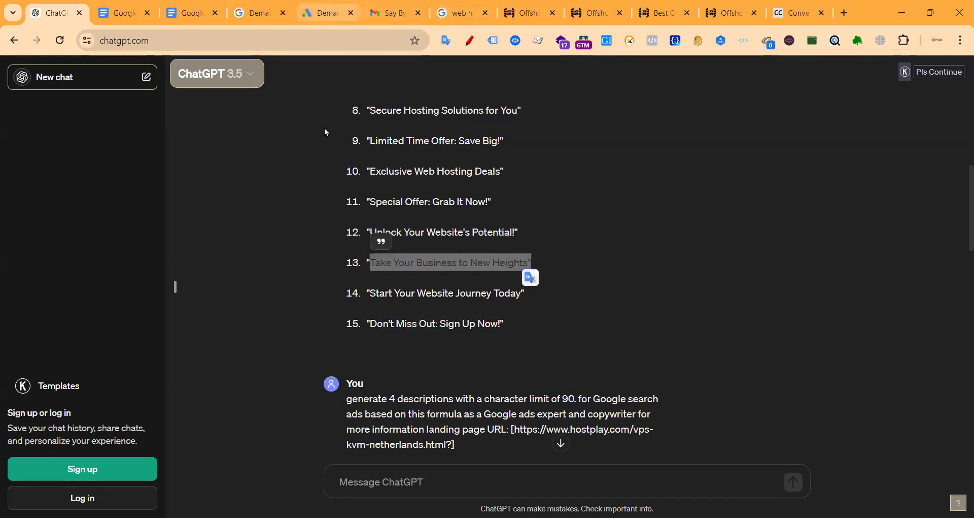
click(285, 345)
key(ctrl+v)
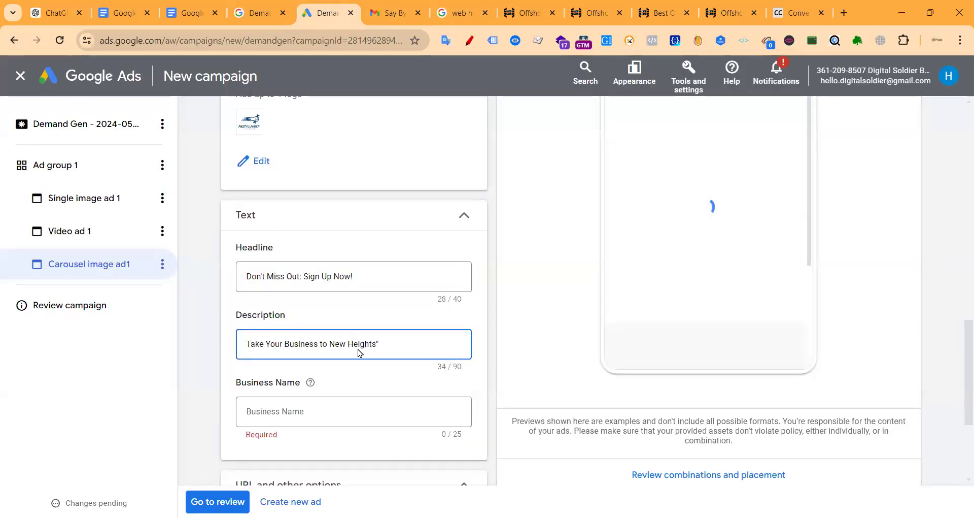
Step: Try the ChatGPT headline "Start Your Website Journey Today" as the carousel ad's business name
click(51, 13)
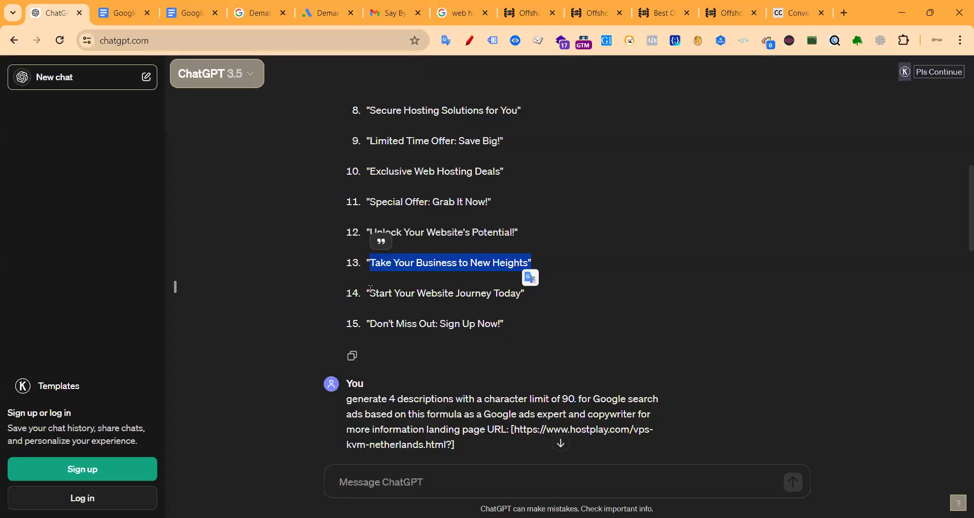
drag(373, 290, 522, 293)
key(ctrl+c)
click(326, 12)
click(276, 410)
key(ctrl+v)
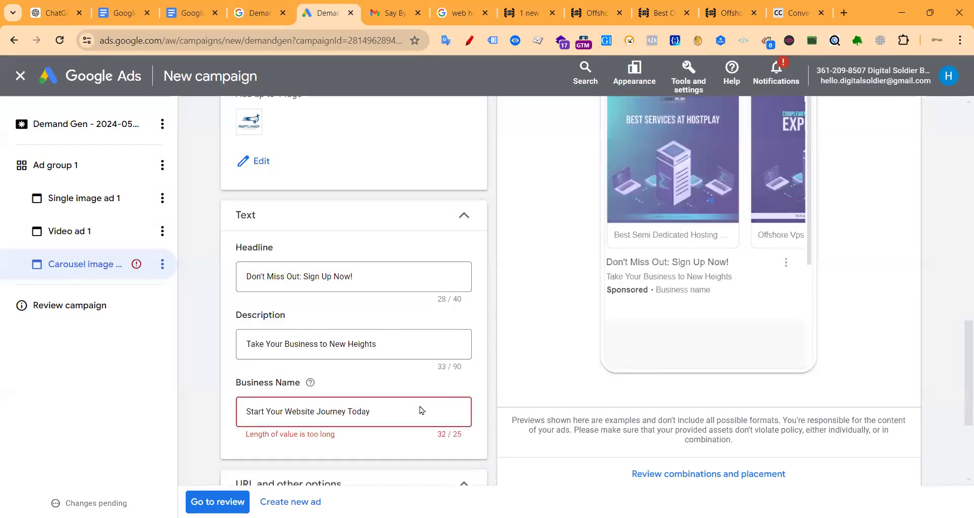
Step: Clear the description and the business name of the carousel ad
drag(373, 410, 193, 411)
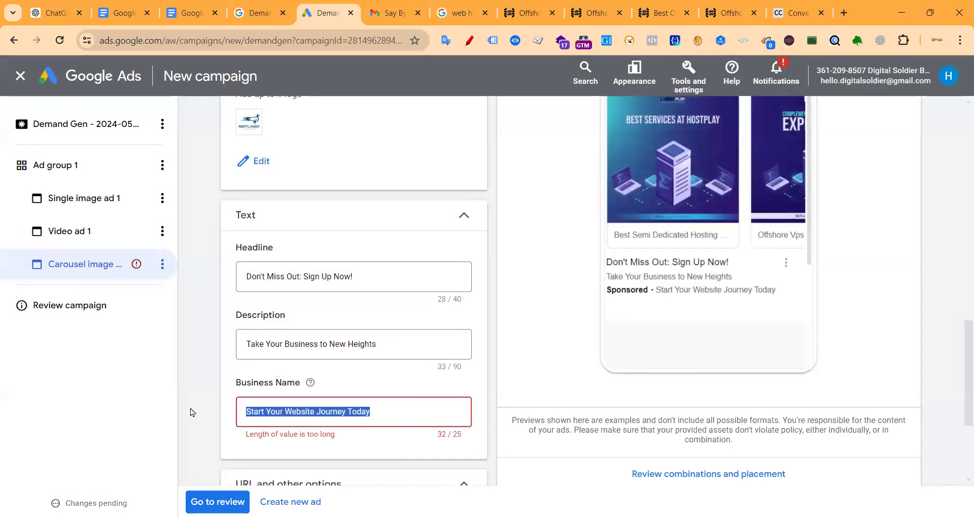
click(358, 343)
triple_click(358, 343)
key(BackSpace)
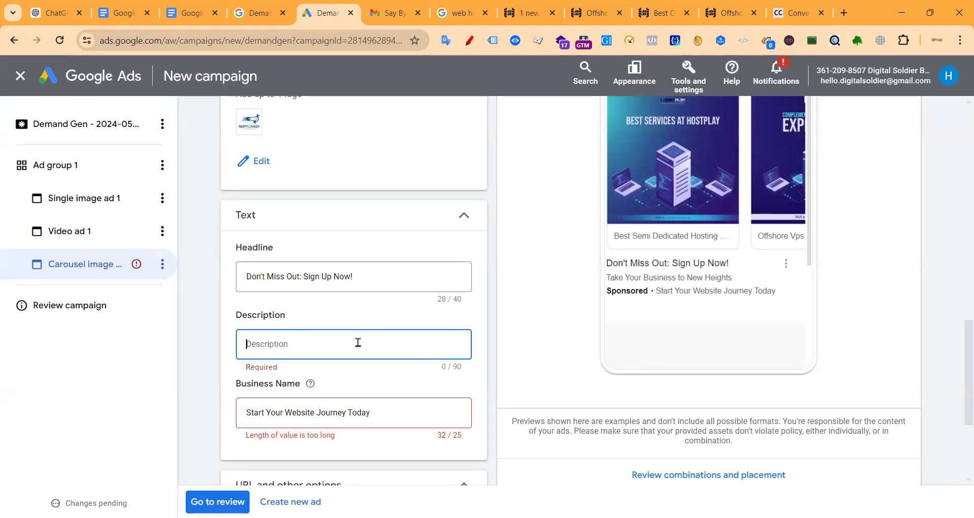
triple_click(345, 413)
key(BackSpace)
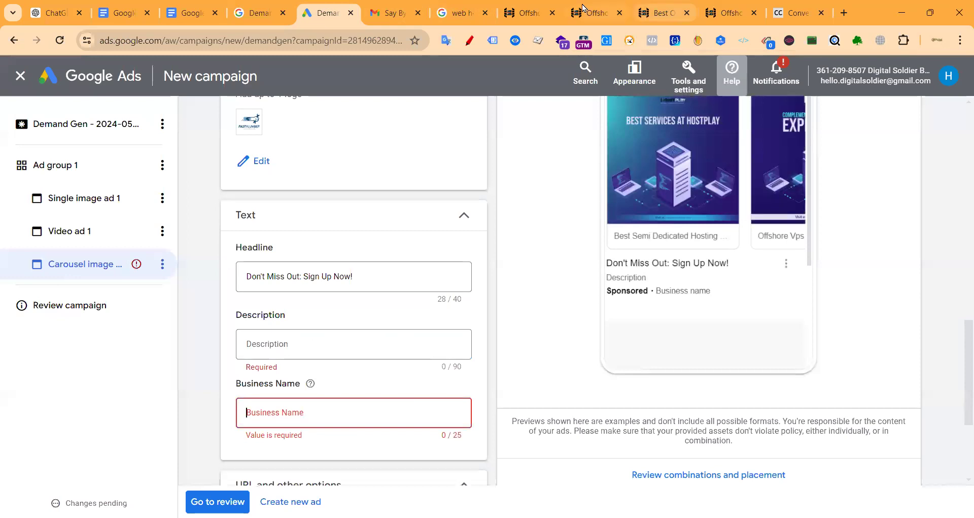
Step: Copy the name "hostplay" from the VPS page's web address and enter it capitalized as the business name "Hostplay"
click(585, 14)
double_click(131, 40)
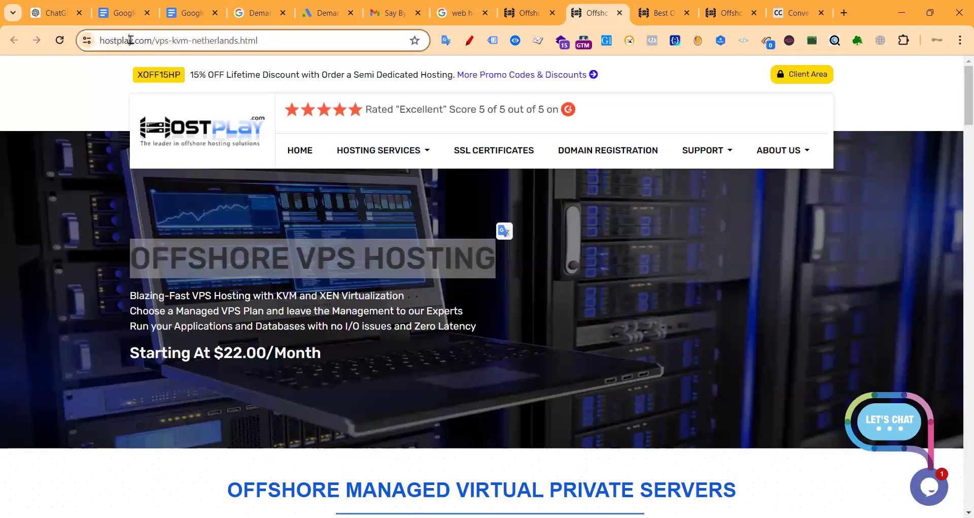
click(164, 40)
double_click(164, 40)
key(ctrl+c)
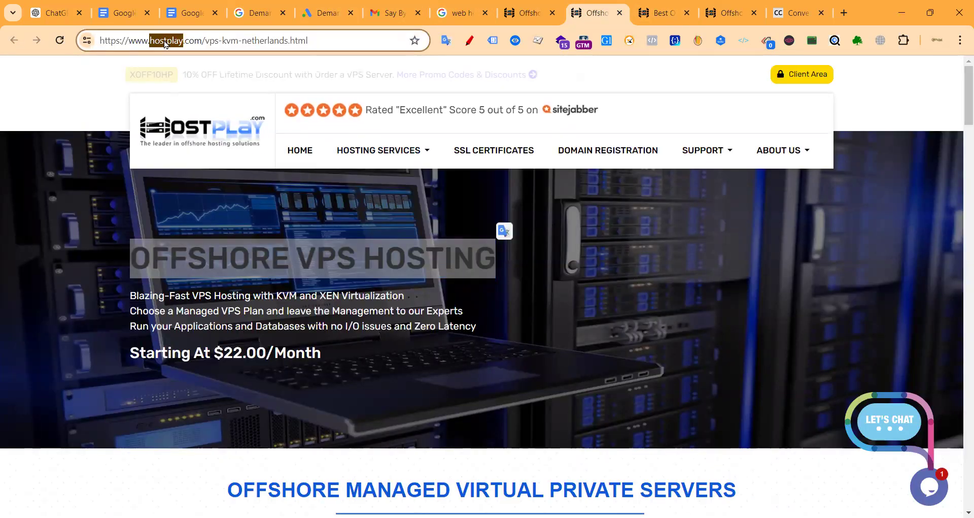
click(328, 13)
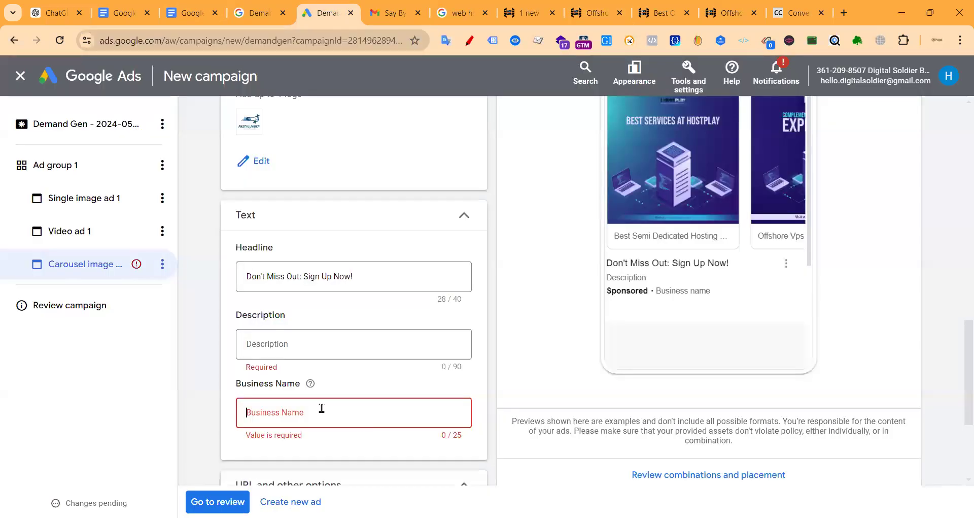
key(ctrl+v)
click(246, 412)
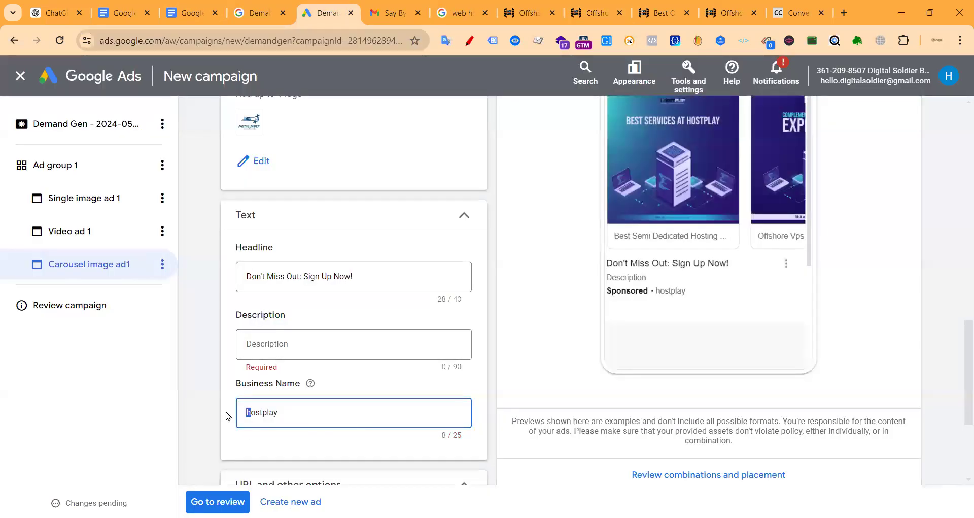
Step: Copy "Join Thousands of Satisfied Customers with Our Top-rated Web Hosting." from ChatGPT's fourth description into the carousel ad's description
click(278, 343)
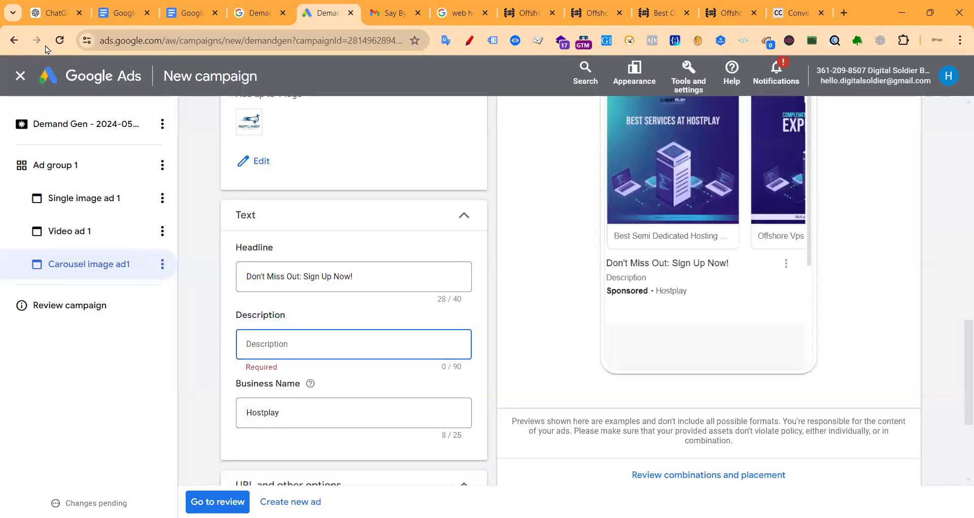
click(50, 13)
scroll(451, 370, down, 8)
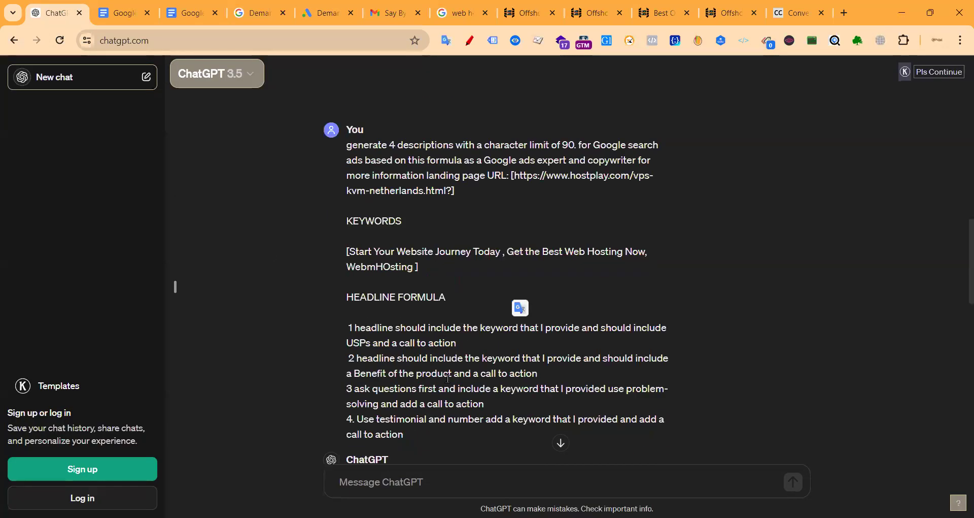
drag(358, 285, 390, 302)
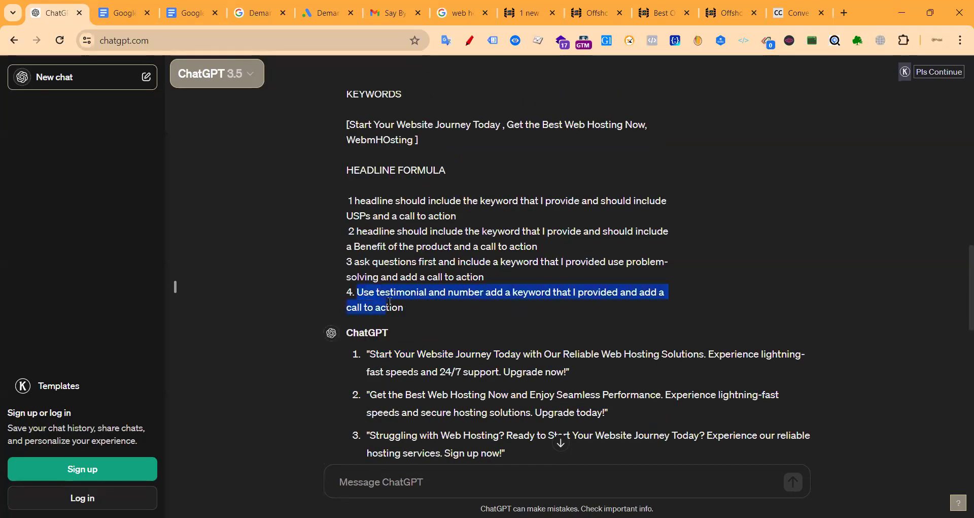
scroll(400, 312, up, 6)
drag(370, 221, 689, 222)
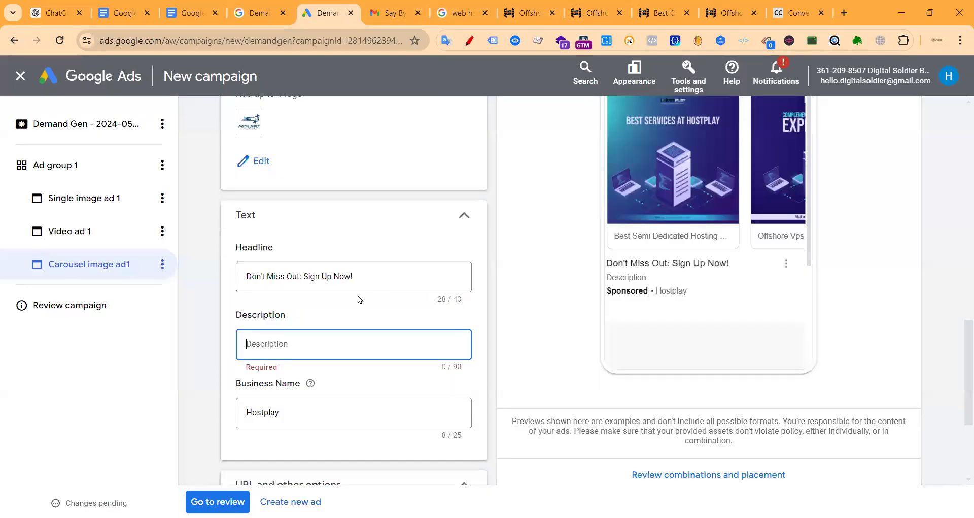
text(Join Thousands of Satisfied Customers with Our Top-rated Web Hosting.)
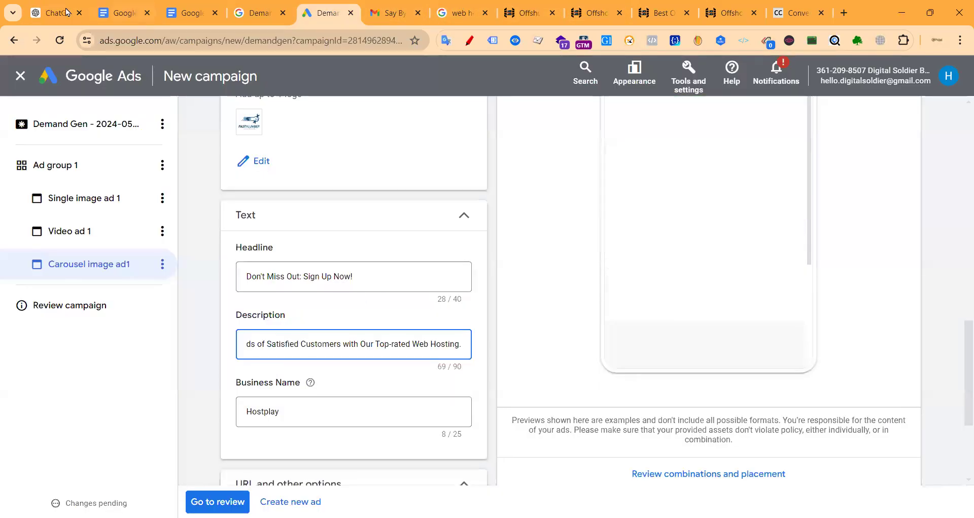
Step: Append the call to action "Get started now!" from ChatGPT's fourth description to the end of the ad description
key(ctrl+1)
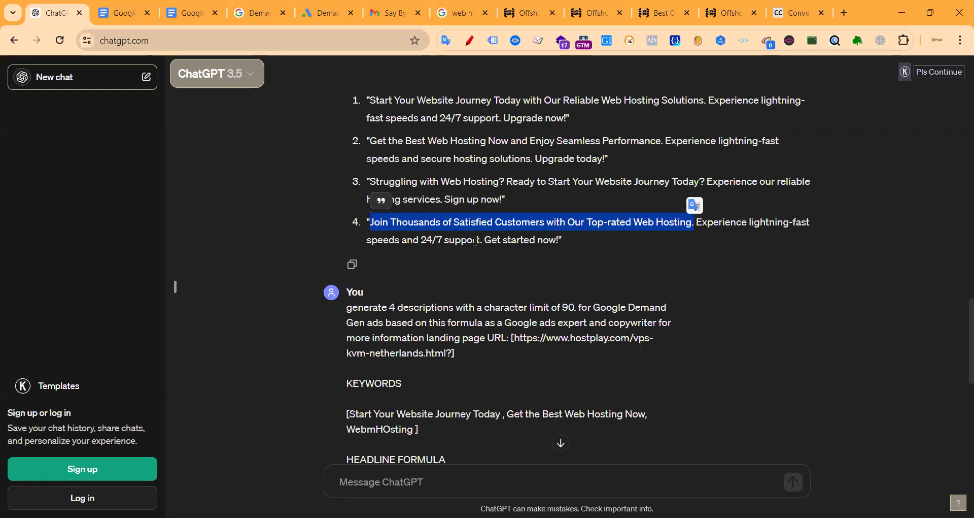
drag(485, 240, 559, 240)
key(ctrl+c)
key(ctrl+5)
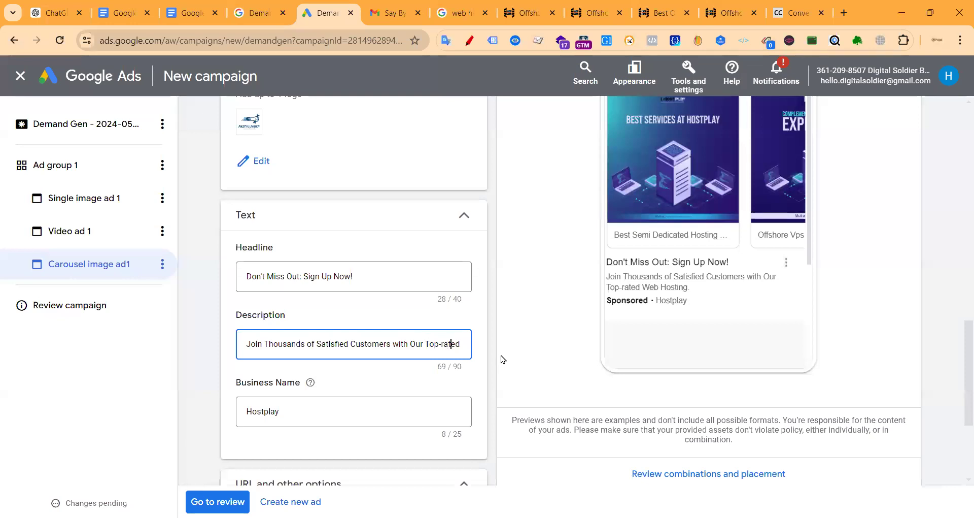
key(End)
key(ctrl+v)
Step: Replace the carousel ad's headline with "Best Web Hosting: Unbeatable Deals", copied from the ChatGPT headline list
click(331, 276)
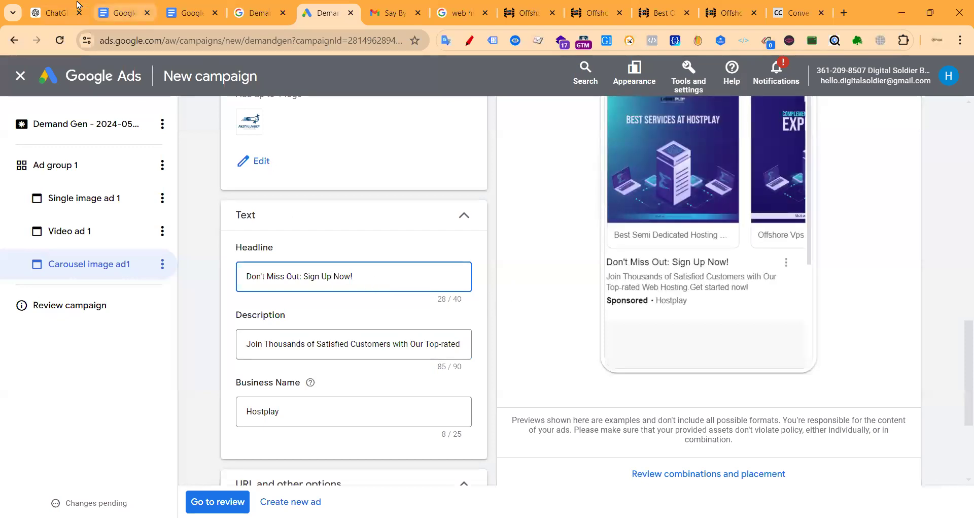
click(54, 12)
scroll(502, 304, up, 15)
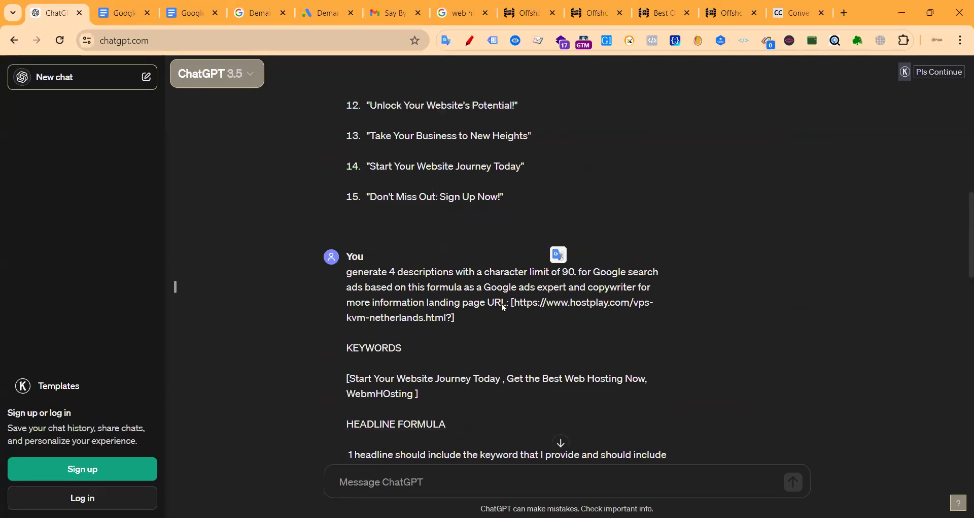
drag(369, 148, 539, 151)
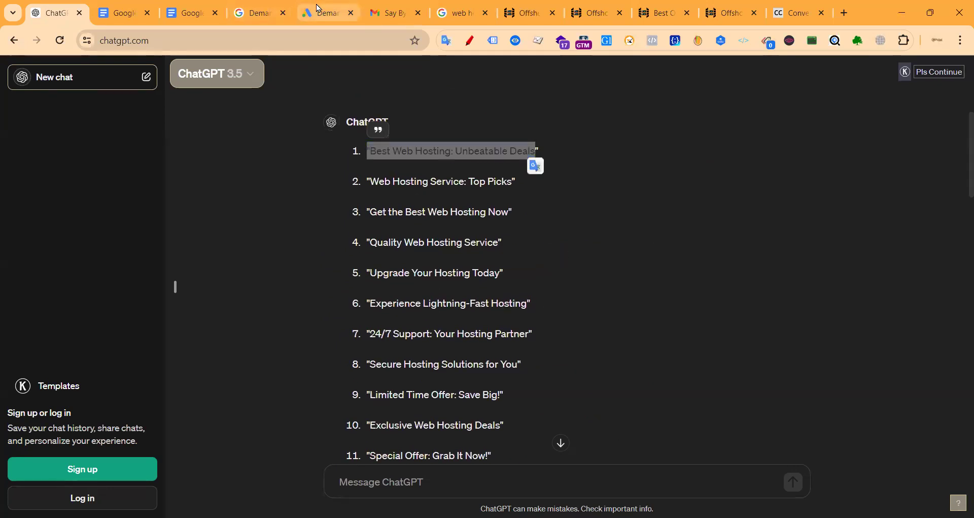
click(321, 11)
triple_click(343, 287)
key(ctrl+v)
scroll(270, 346, down, 4)
click(337, 343)
scroll(370, 375, up, 9)
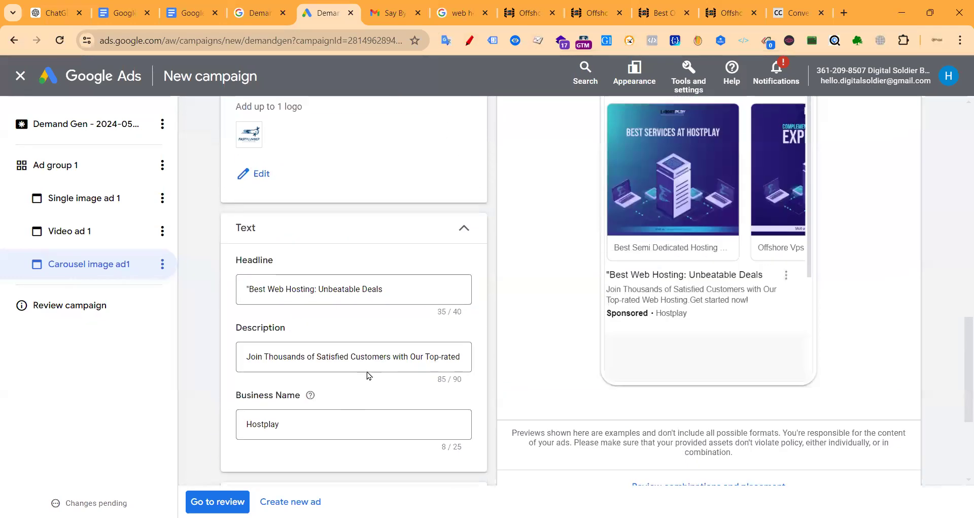
scroll(329, 303, down, 9)
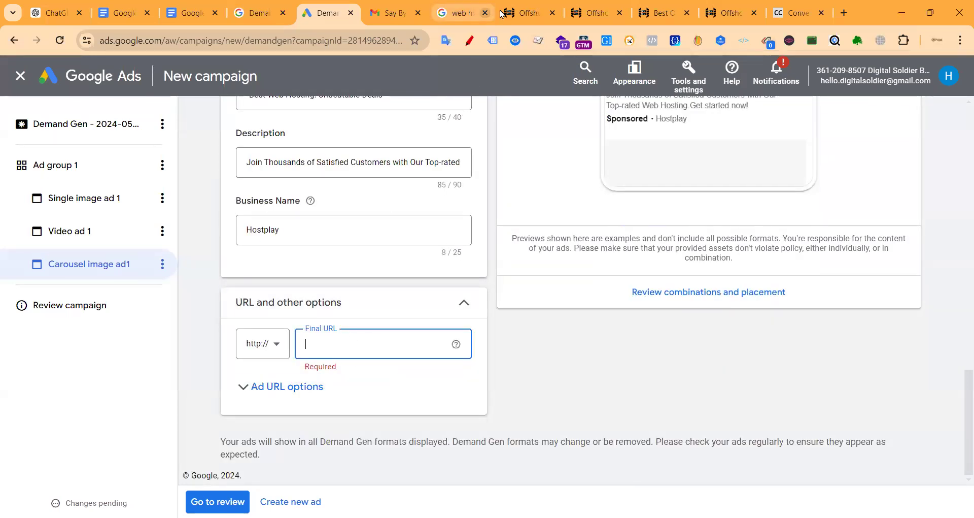
click(595, 12)
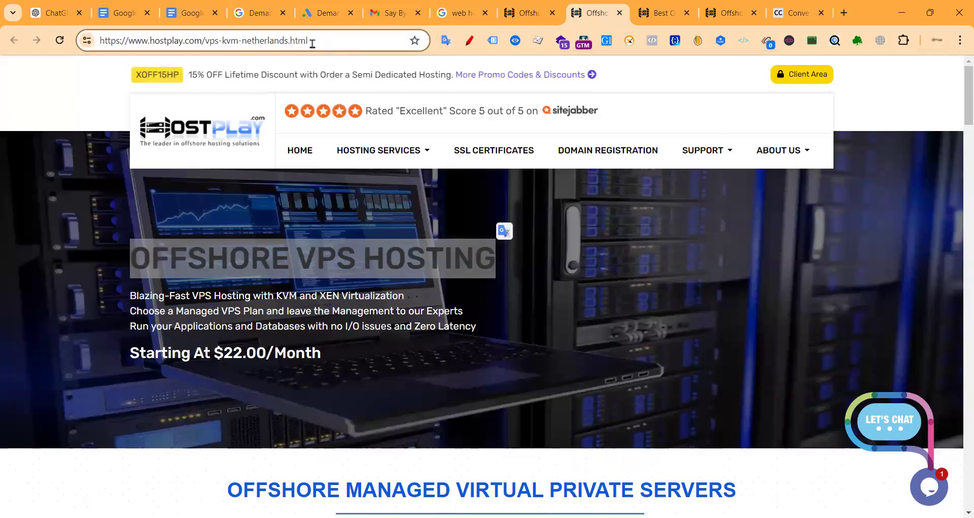
click(311, 40)
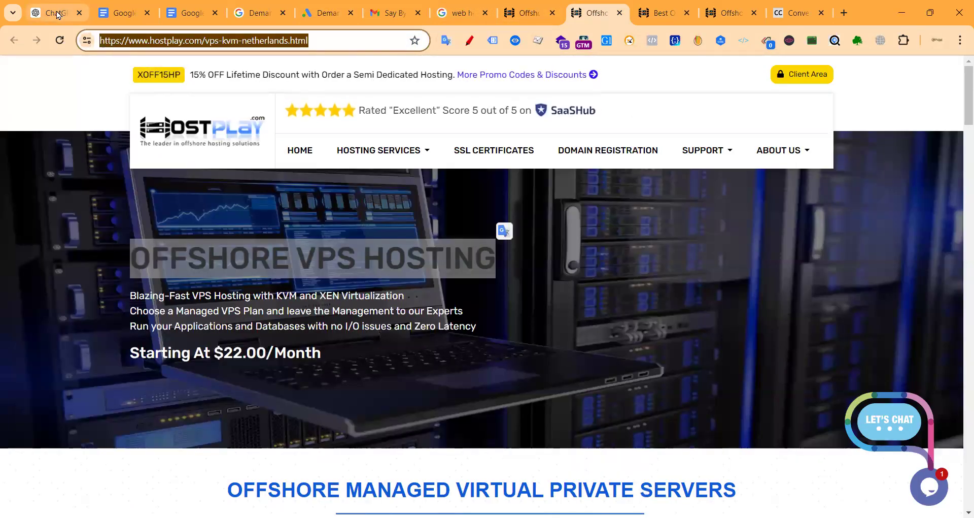
click(328, 13)
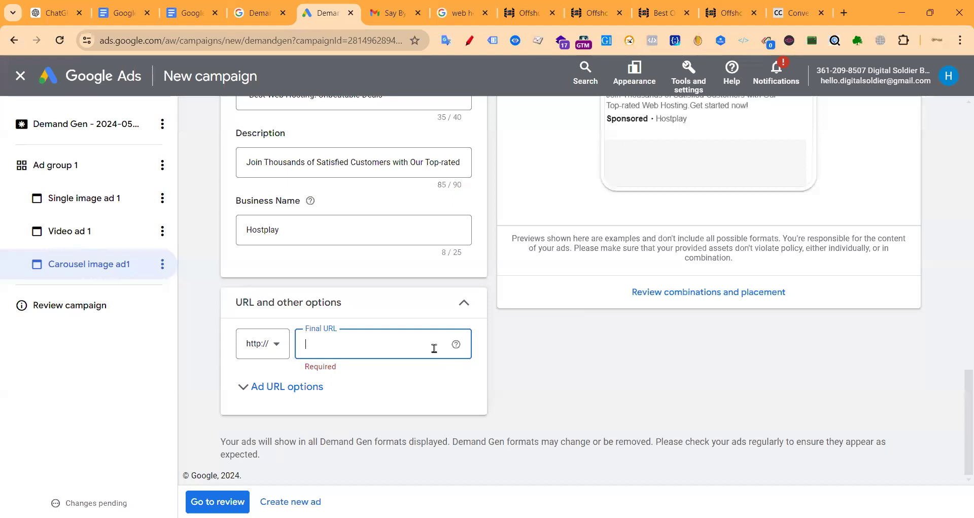
key(ctrl+v)
Step: Expand the carousel ad's additional URL options to look at the tracking and parameter settings, and collapse them again
click(341, 388)
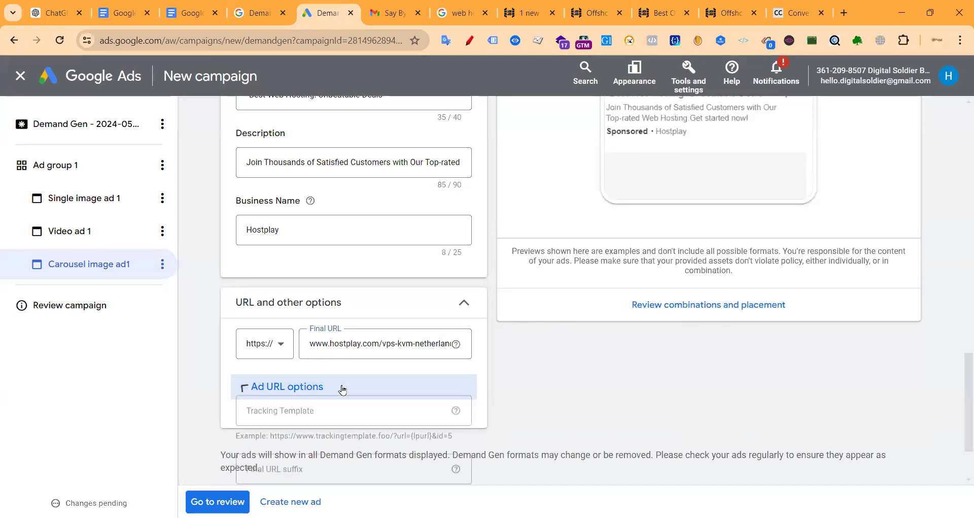
scroll(343, 389, down, 3)
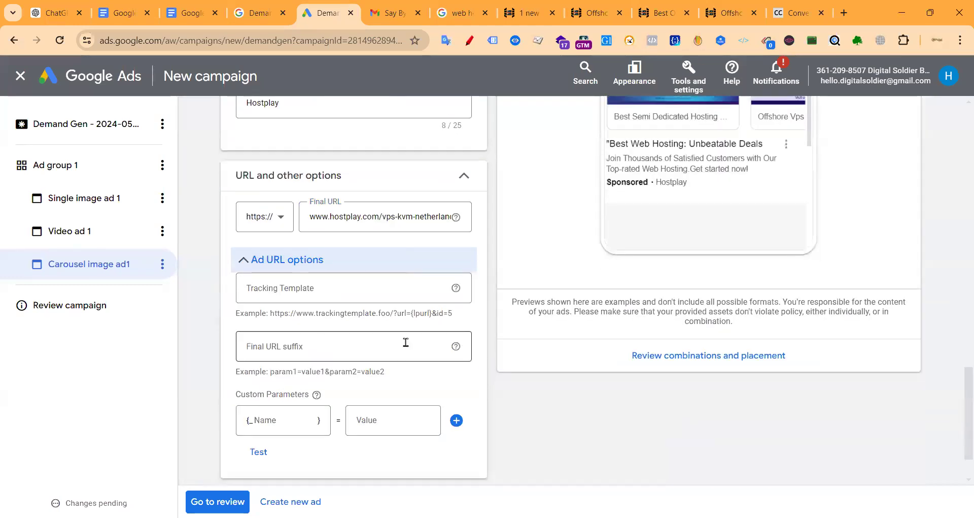
click(268, 268)
Step: Review the carousel image ad's strength checklist together with the headlines and final URLs of its cards
scroll(489, 348, up, 12)
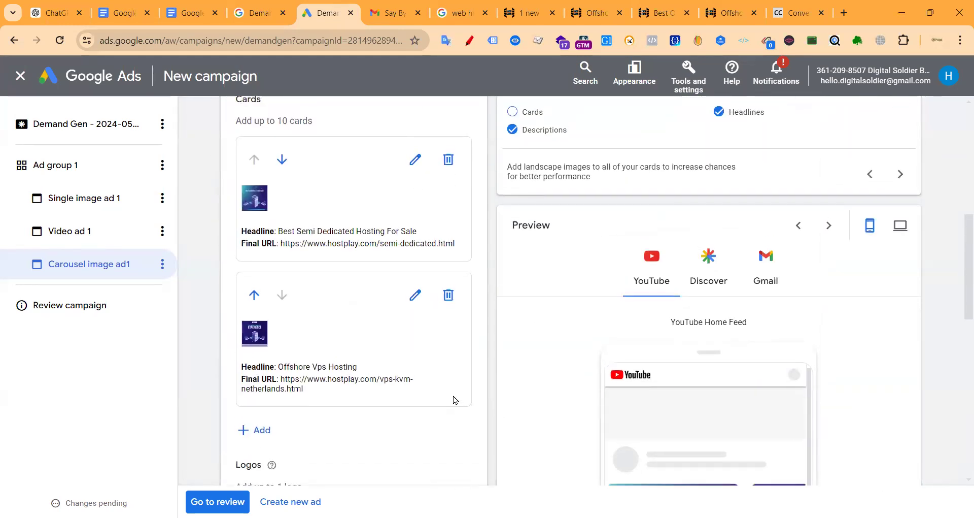
scroll(558, 289, up, 7)
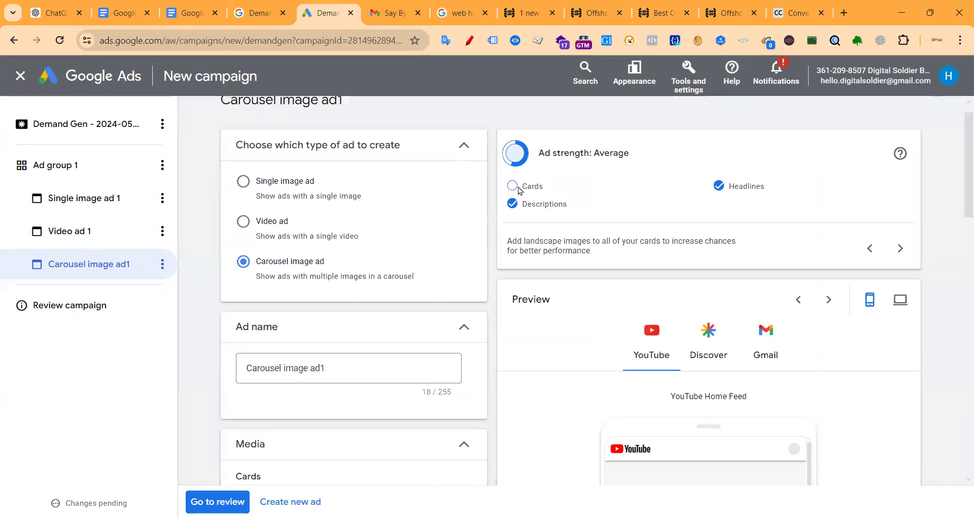
scroll(304, 314, down, 5)
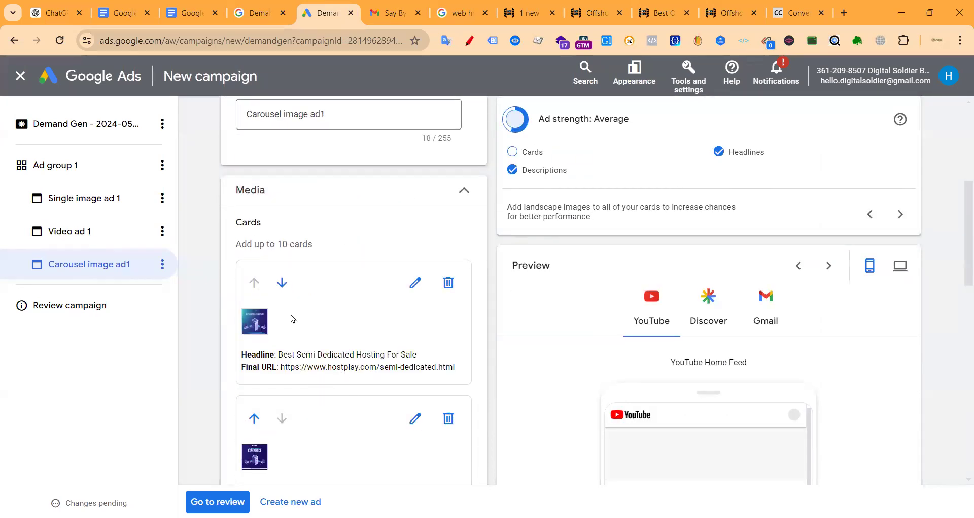
scroll(307, 367, up, 3)
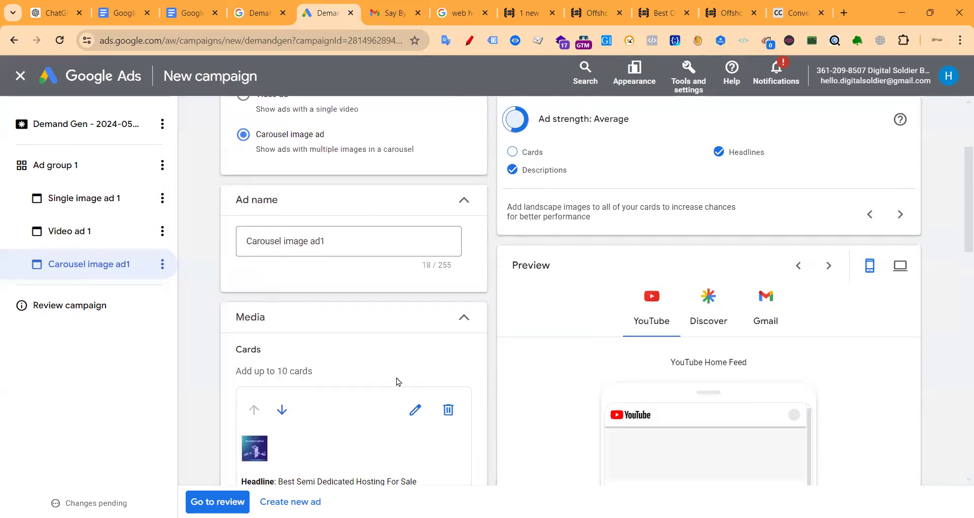
scroll(398, 380, down, 5)
scroll(369, 335, up, 5)
scroll(614, 297, down, 8)
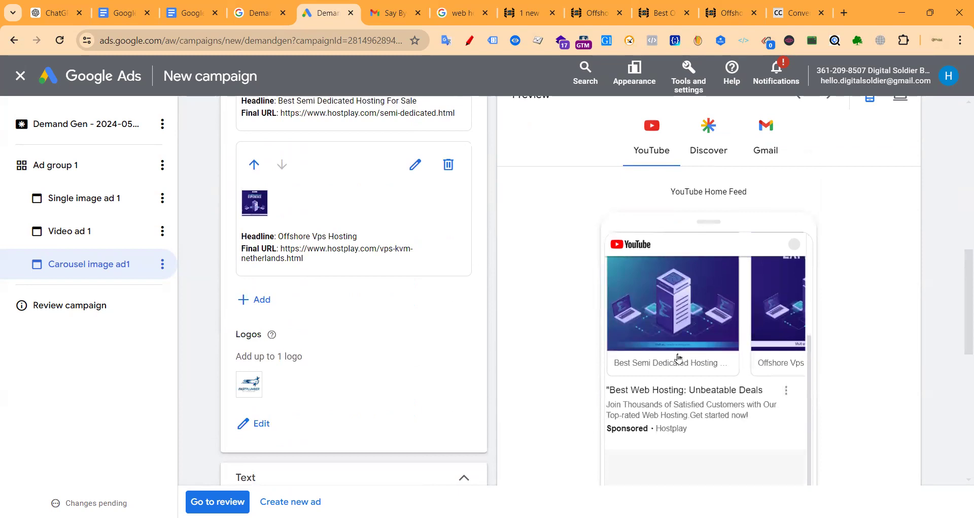
Step: Examine the carousel ad's YouTube Home Feed preview, swiping through the cards and checking the desktop view
scroll(678, 358, down, 3)
scroll(753, 358, up, 3)
drag(773, 371, 734, 376)
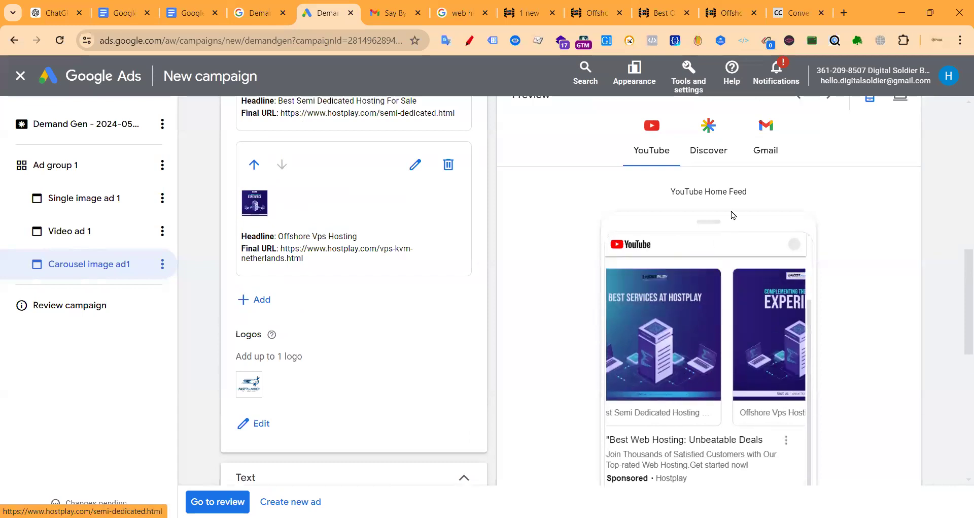
scroll(829, 166, up, 3)
click(897, 226)
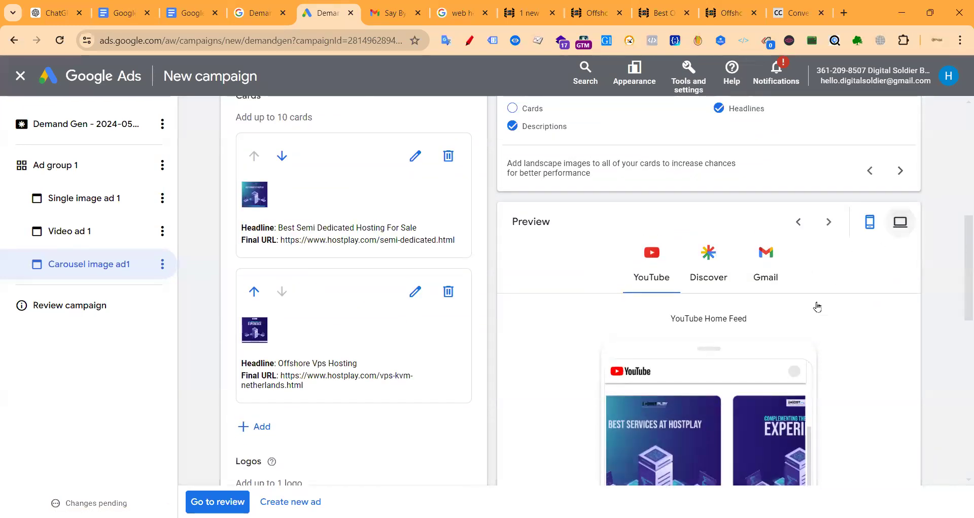
scroll(725, 325, down, 3)
scroll(735, 233, up, 3)
Step: Examine the carousel ad's mobile Discover preview, including its image, text and business name
click(869, 221)
click(714, 268)
scroll(718, 279, down, 3)
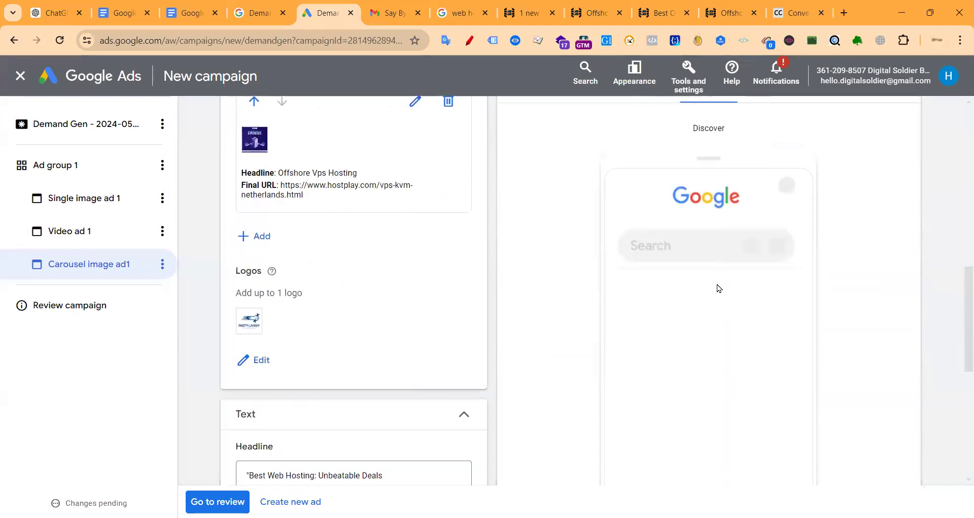
scroll(683, 340, up, 1)
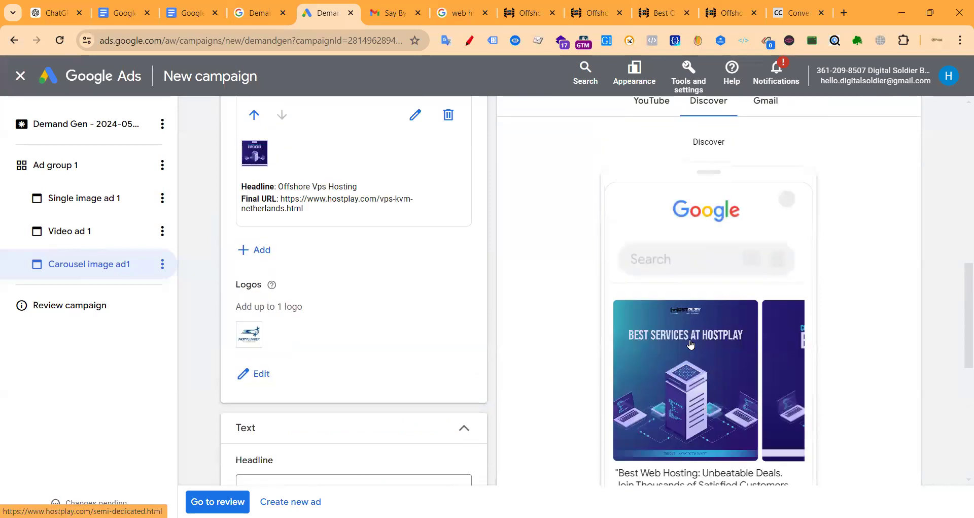
scroll(705, 403, down, 1)
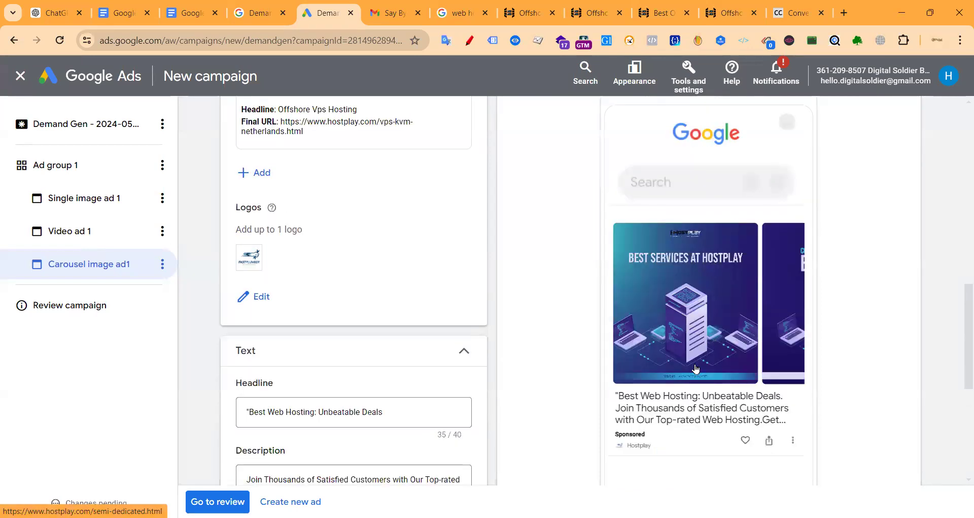
scroll(619, 363, down, 3)
scroll(583, 381, up, 2)
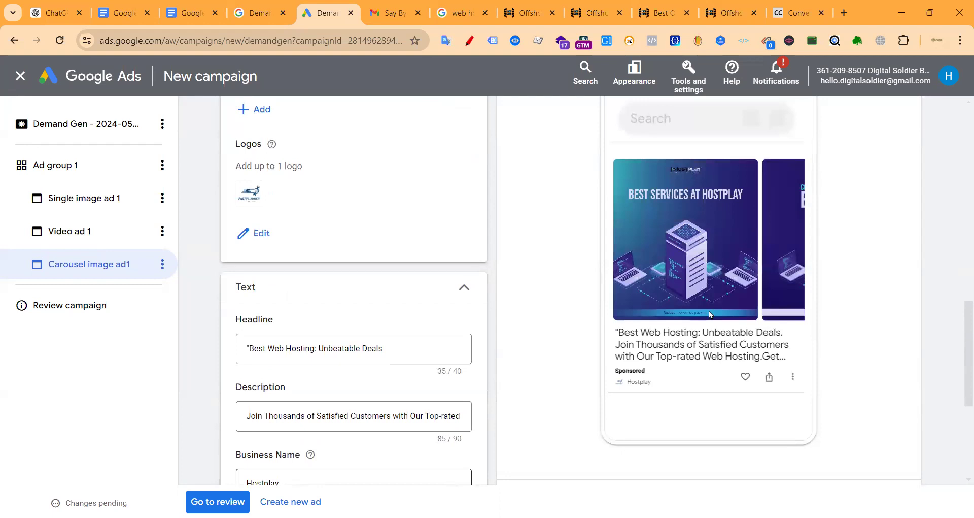
scroll(709, 314, up, 8)
Step: Examine the carousel ad's mobile Gmail preview, both as an inbox entry and as the opened message with its cards
click(894, 272)
click(871, 267)
click(766, 304)
scroll(736, 324, down, 3)
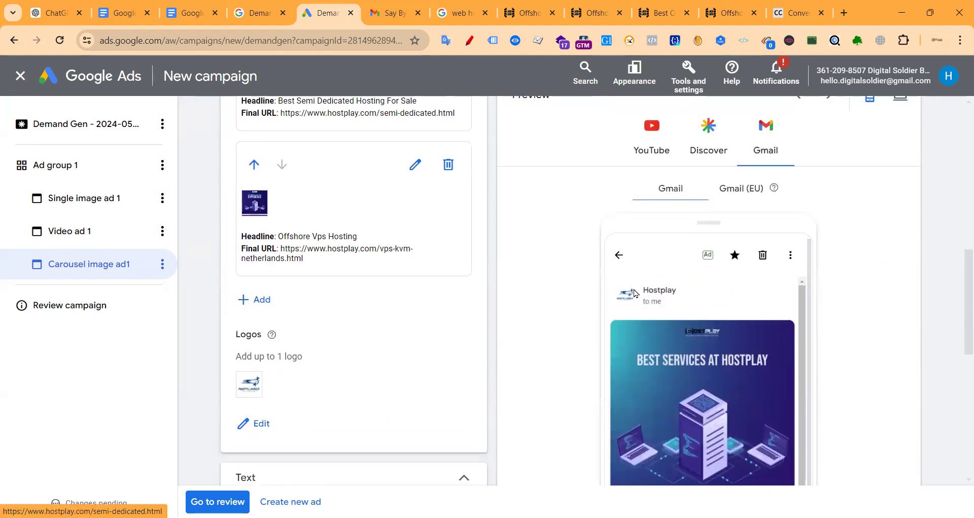
click(619, 256)
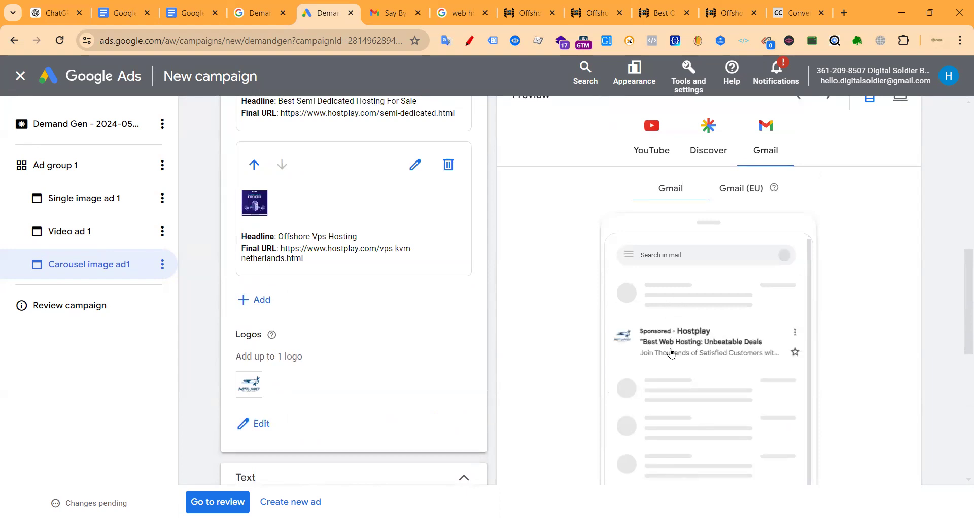
click(703, 345)
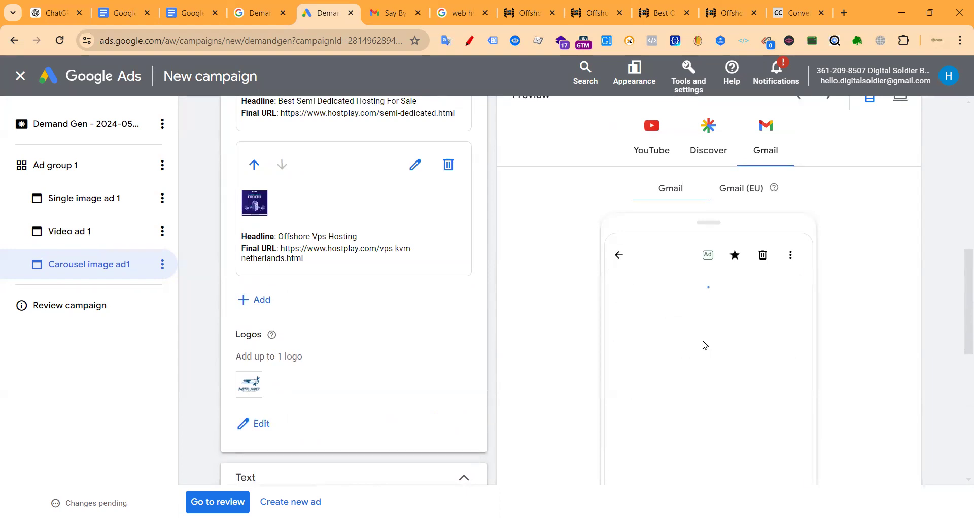
scroll(702, 339, down, 3)
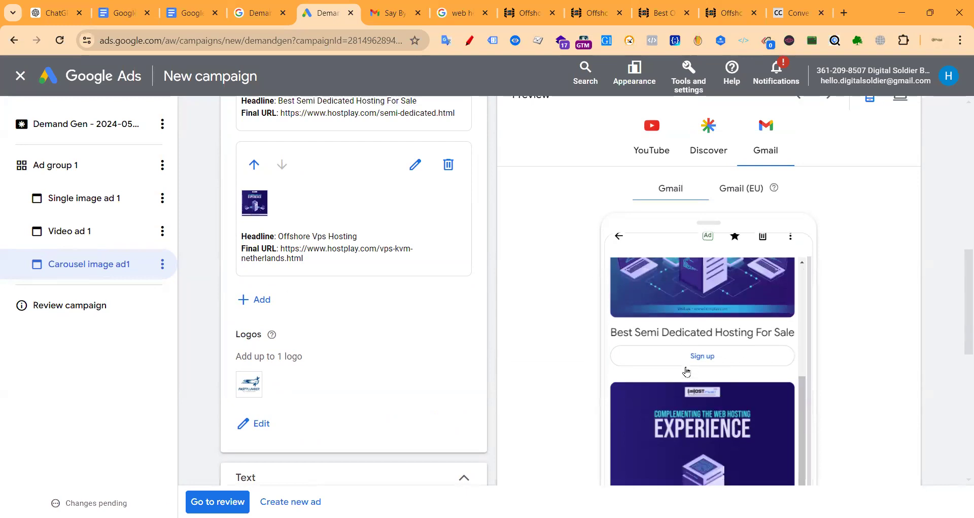
scroll(686, 371, down, 6)
scroll(703, 315, up, 5)
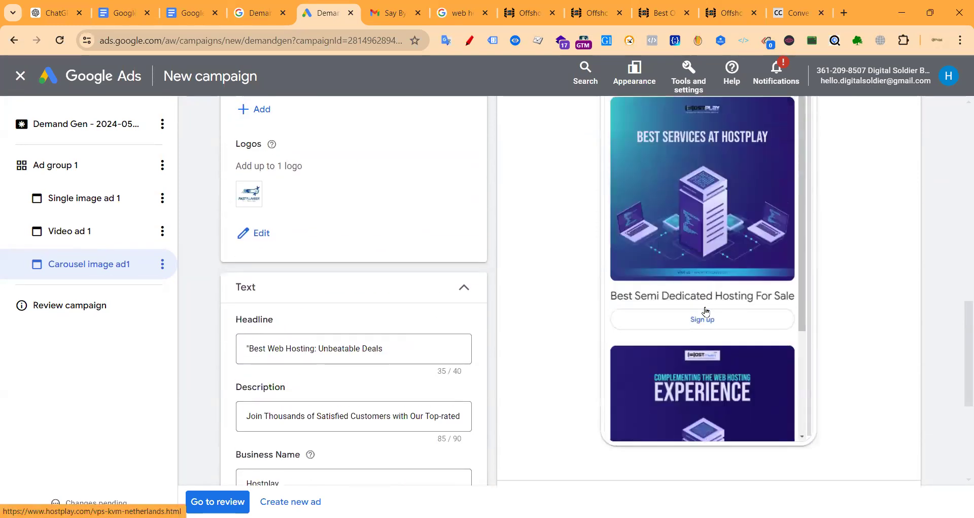
scroll(705, 312, down, 2)
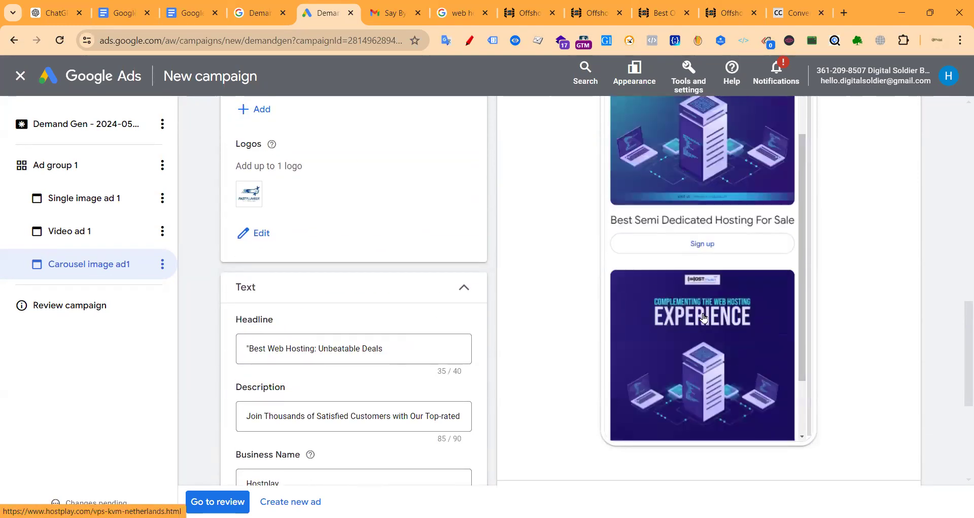
scroll(704, 318, up, 2)
scroll(822, 272, up, 8)
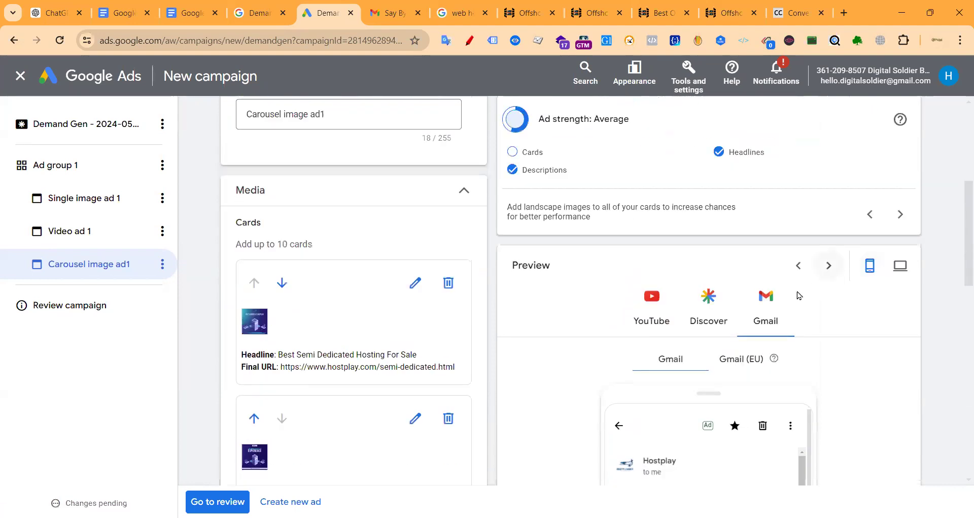
Step: Create another new ad in Ad group 1 and delete it again
scroll(461, 294, down, 15)
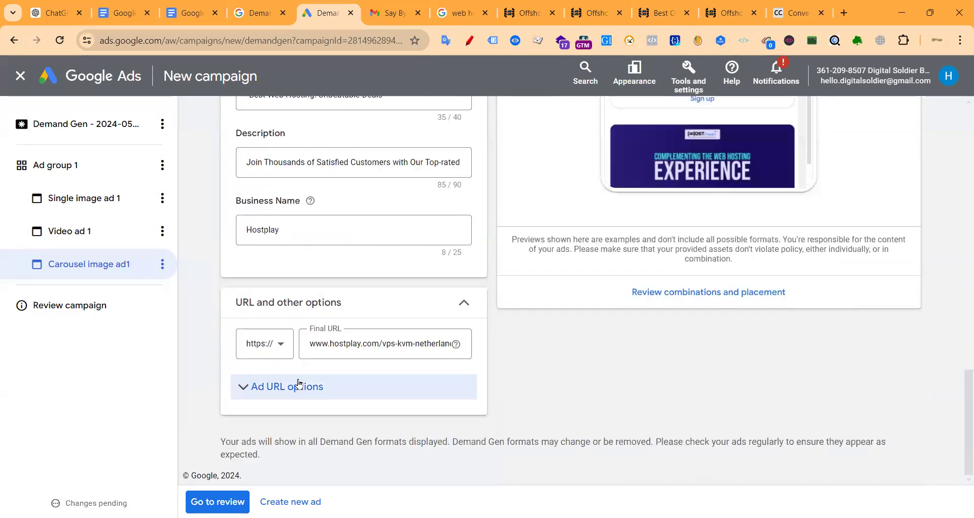
click(284, 502)
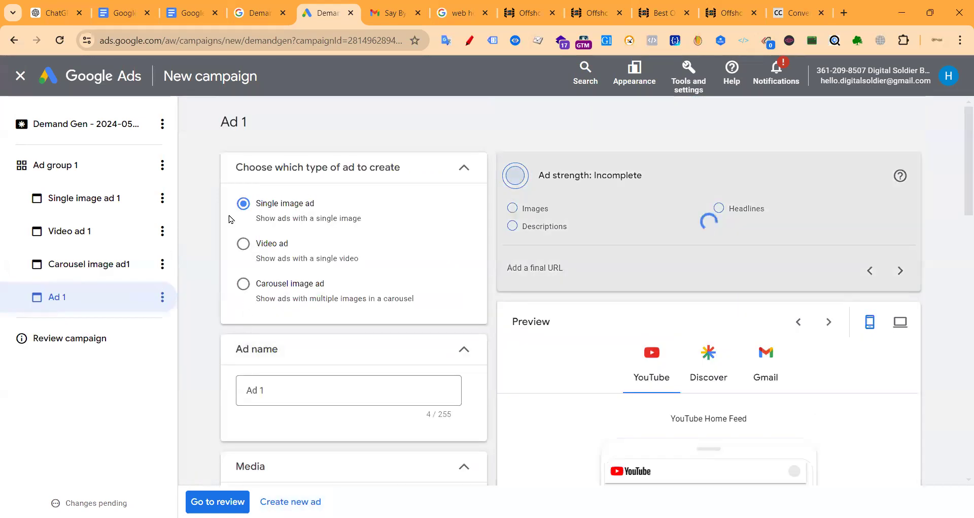
click(163, 297)
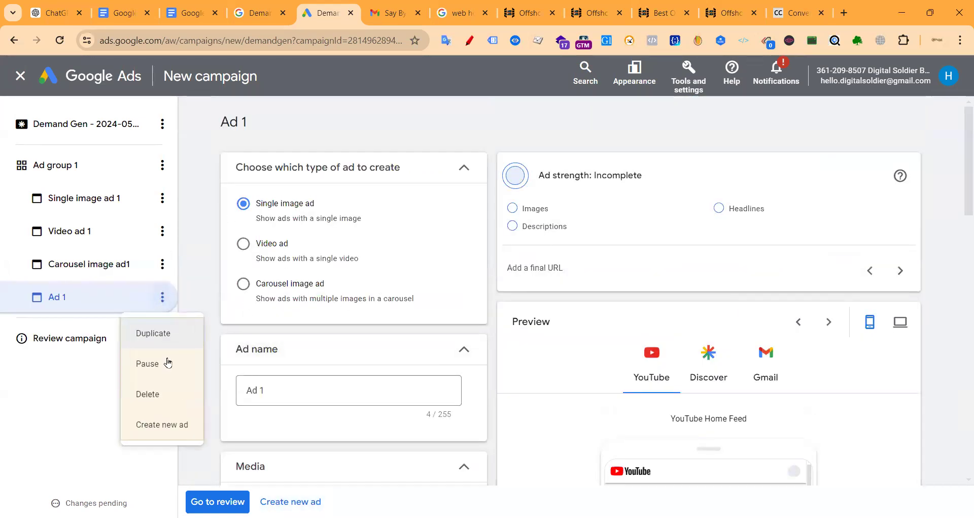
click(156, 392)
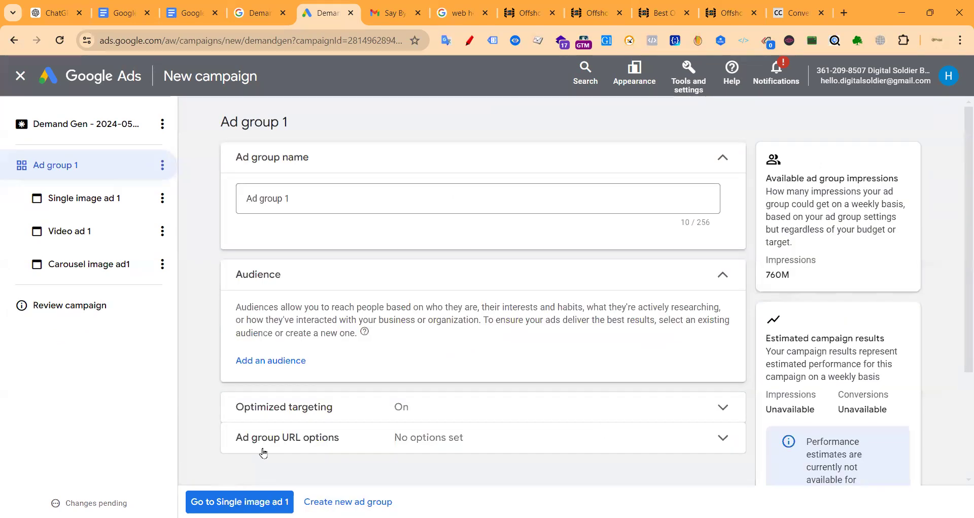
Step: Open the campaign review and expand the details of both the campaign settings and Ad group 1
click(218, 501)
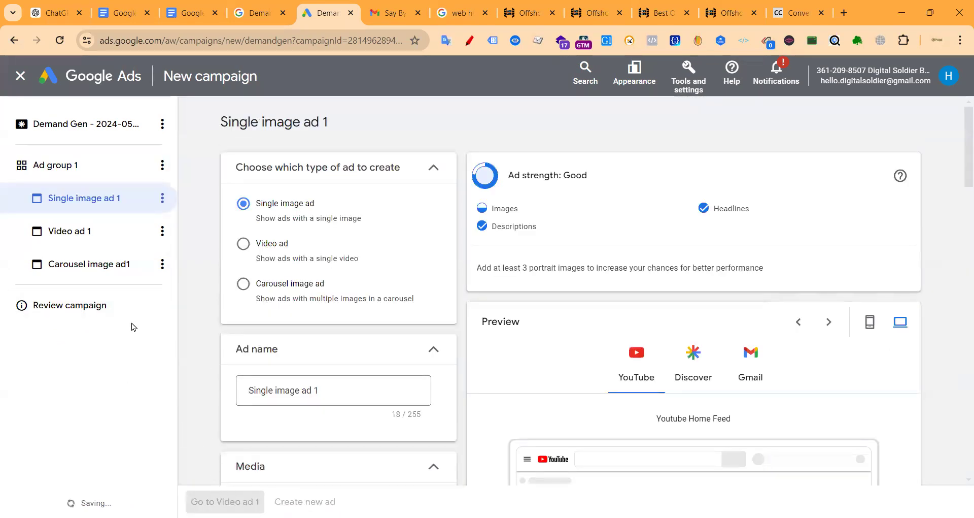
click(80, 305)
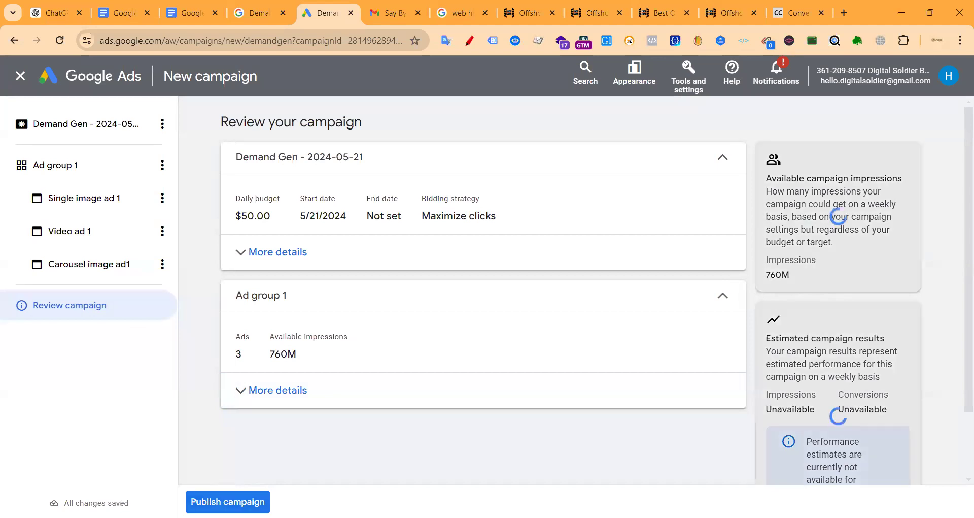
click(280, 258)
scroll(350, 324, down, 3)
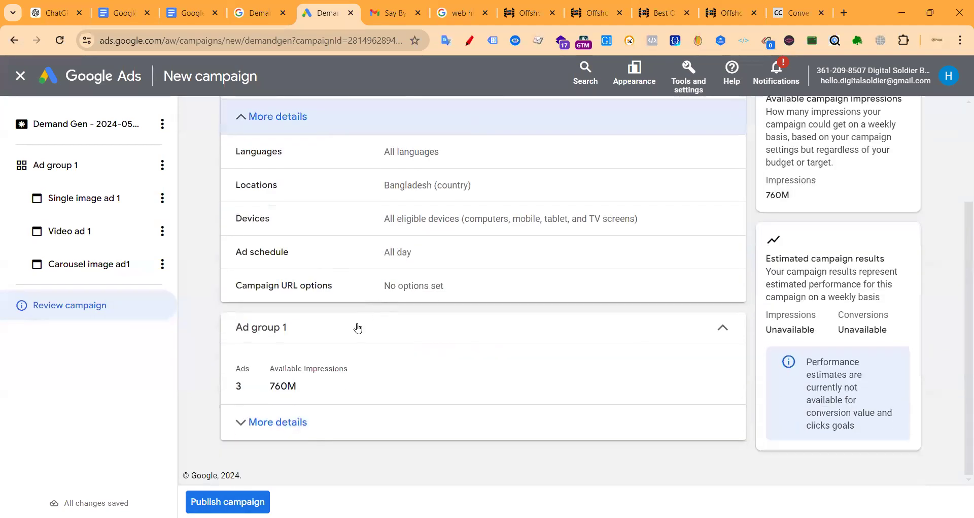
click(280, 415)
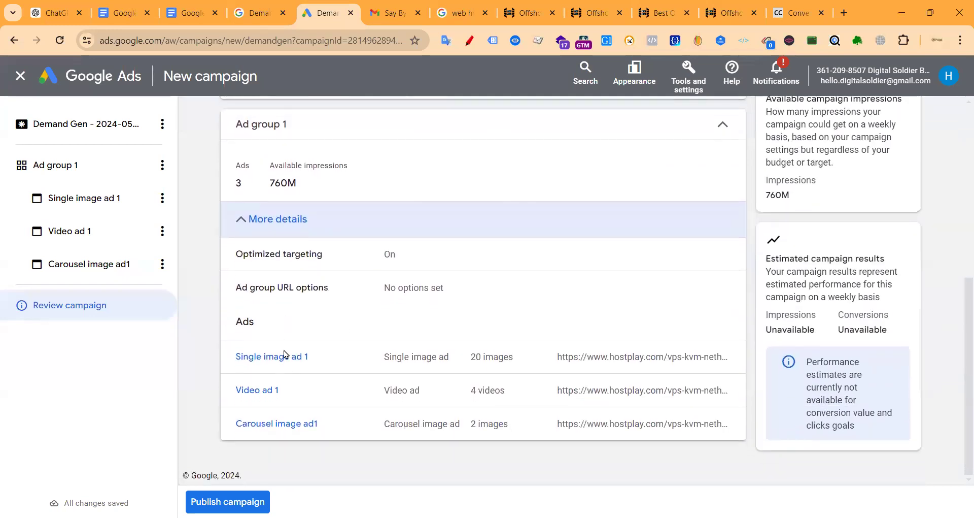
Step: Try to publish the campaign and open the carousel image ad's flagged error for fixing
click(213, 498)
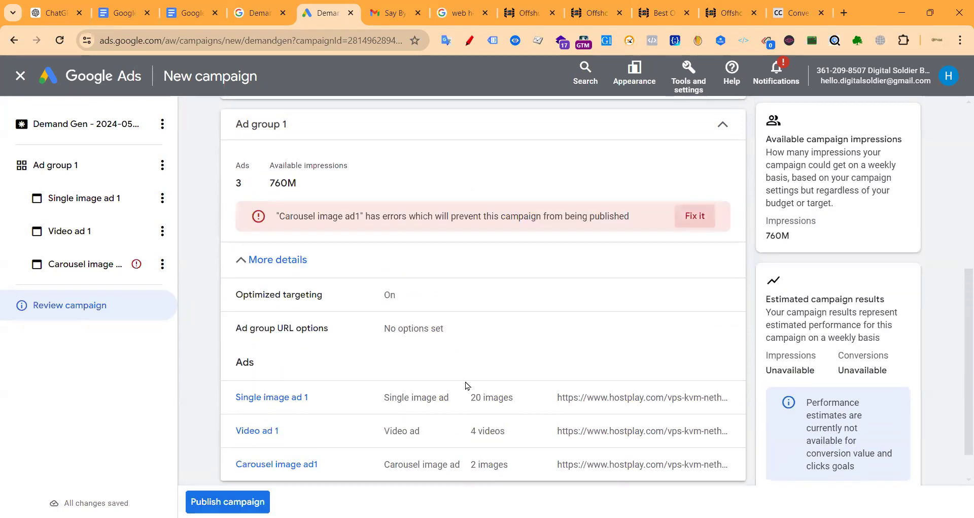
click(693, 219)
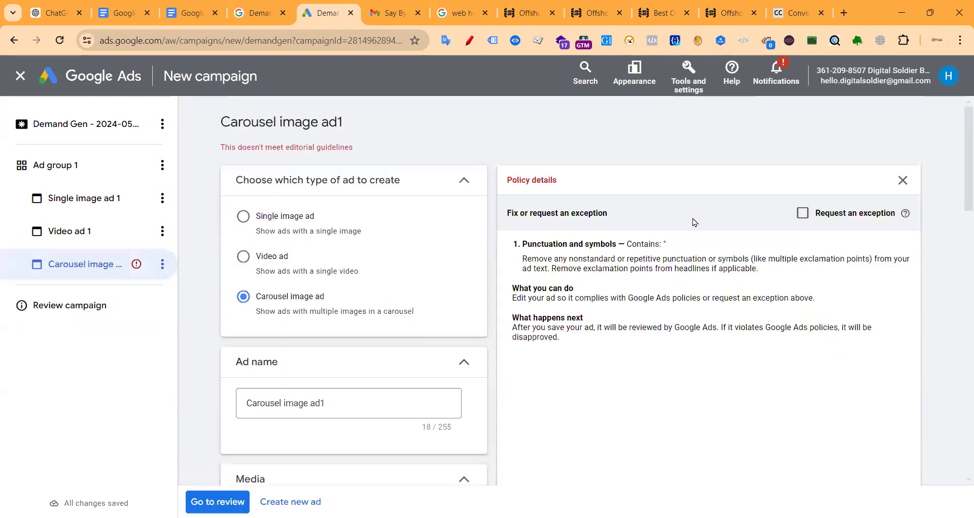
Step: Review the carousel image ad's text and punctuation policy details, and request an exception for the flagged issue
scroll(315, 394, down, 15)
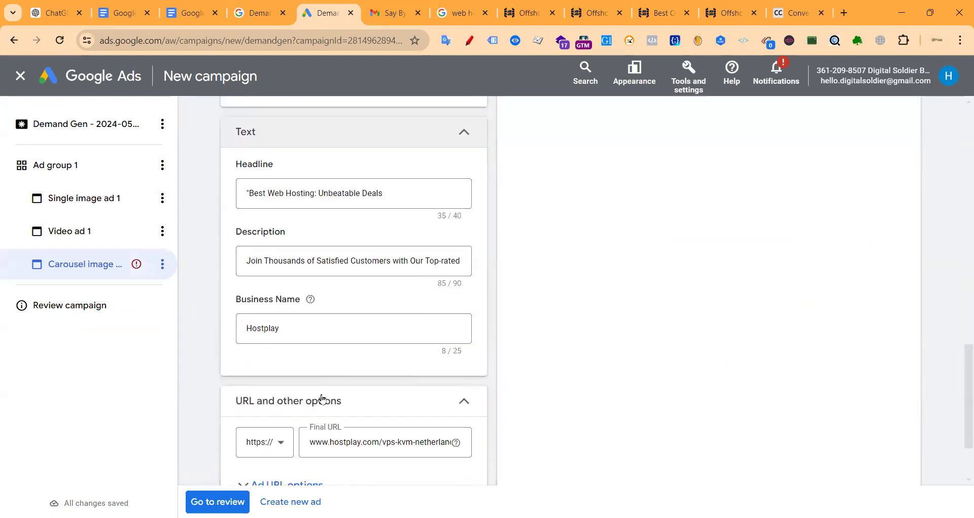
scroll(308, 392, up, 12)
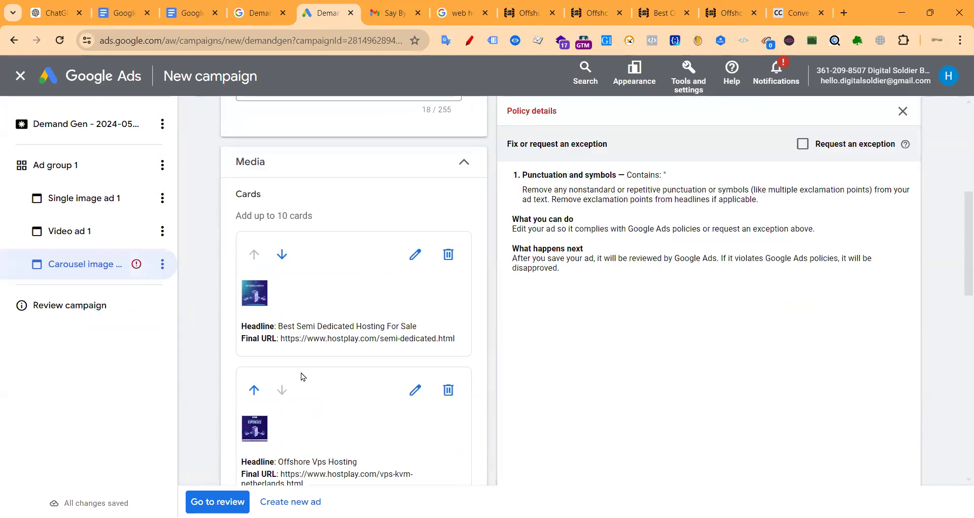
scroll(494, 203, up, 3)
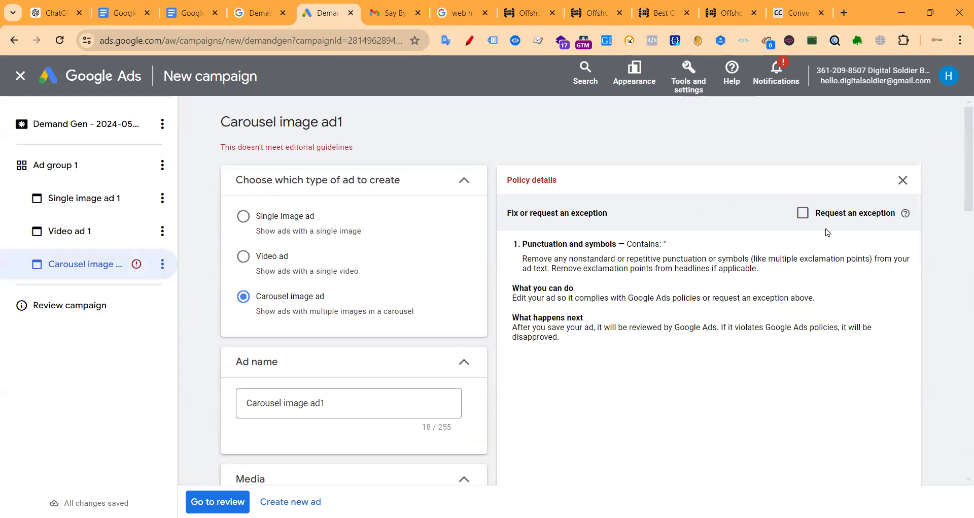
click(803, 214)
scroll(533, 394, down, 4)
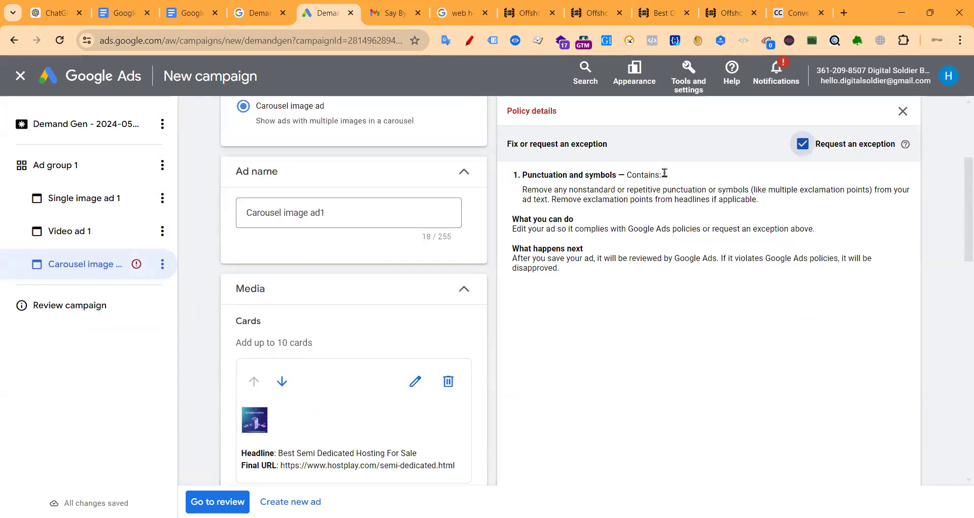
drag(661, 174, 673, 175)
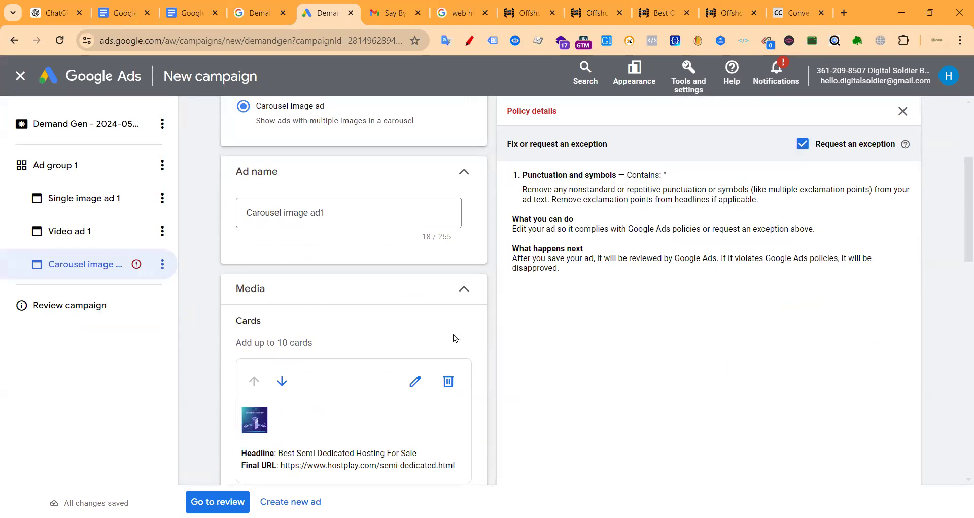
Step: Remove the leading quotation mark from the carousel image ad's headline so it reads "Best Web Hosting: Unbeatable Deals"
scroll(452, 337, down, 15)
scroll(405, 330, up, 1)
click(437, 287)
click(247, 221)
drag(249, 221, 222, 224)
key(BackSpace)
Step: Return to the campaign review, recheck the carousel image ad's flagged error, and publish the campaign
click(217, 501)
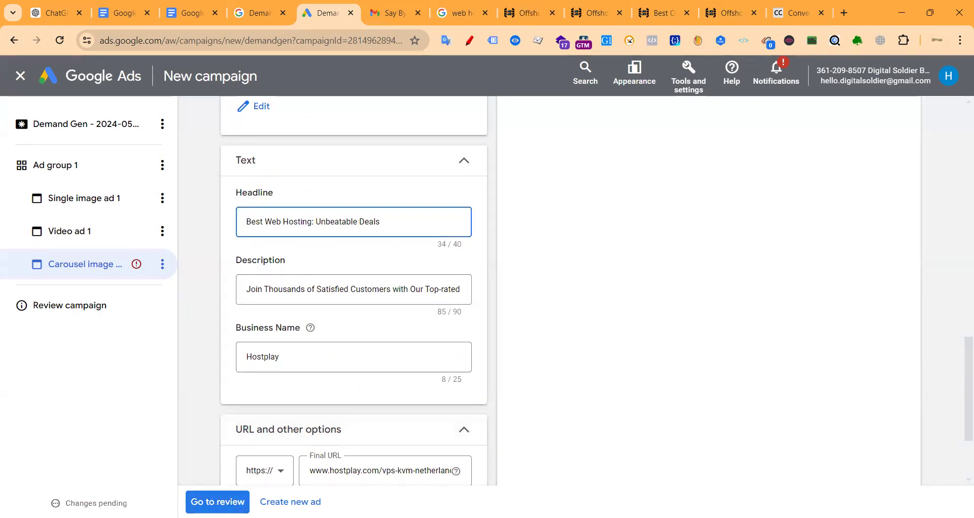
click(689, 298)
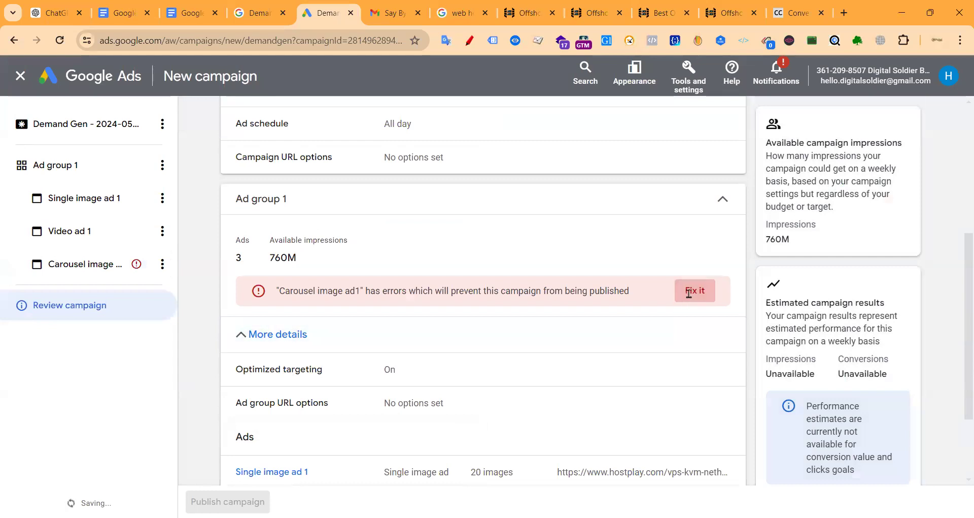
click(217, 501)
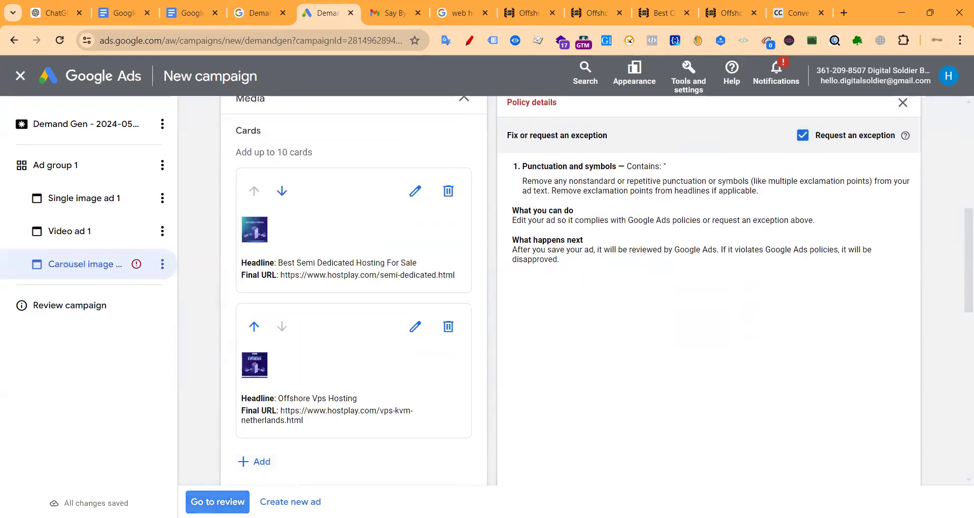
scroll(320, 402, down, 2)
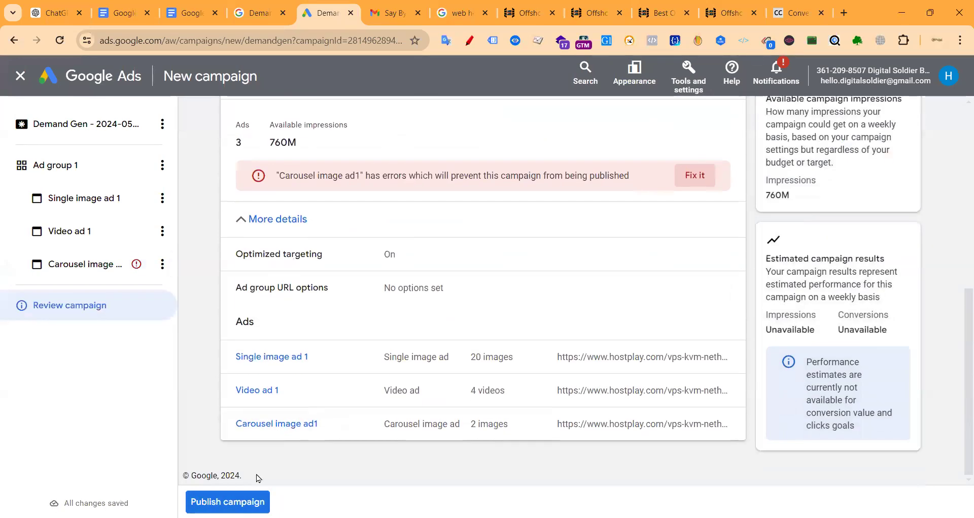
click(213, 499)
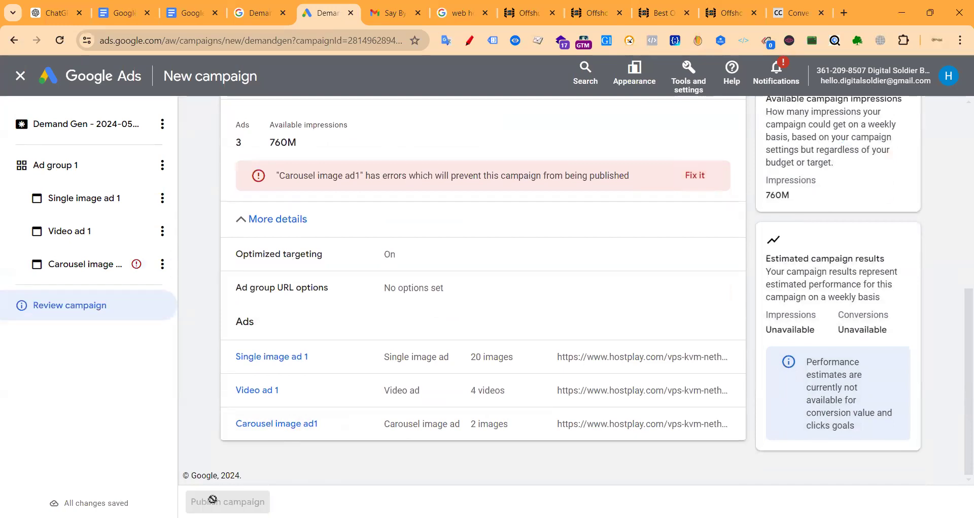
scroll(326, 382, up, 10)
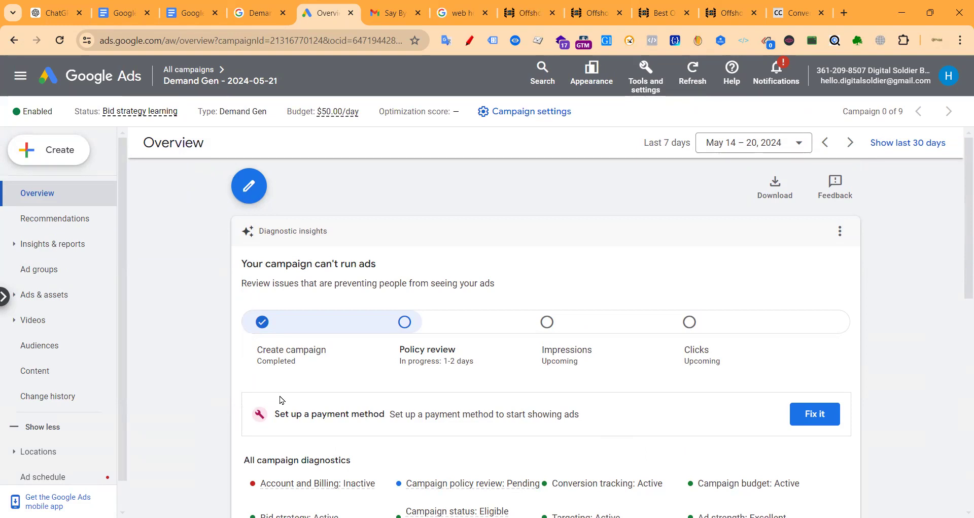
Step: Examine the published campaign's diagnostic insights, including its policy review and account and billing diagnostics
mouse_move(490, 487)
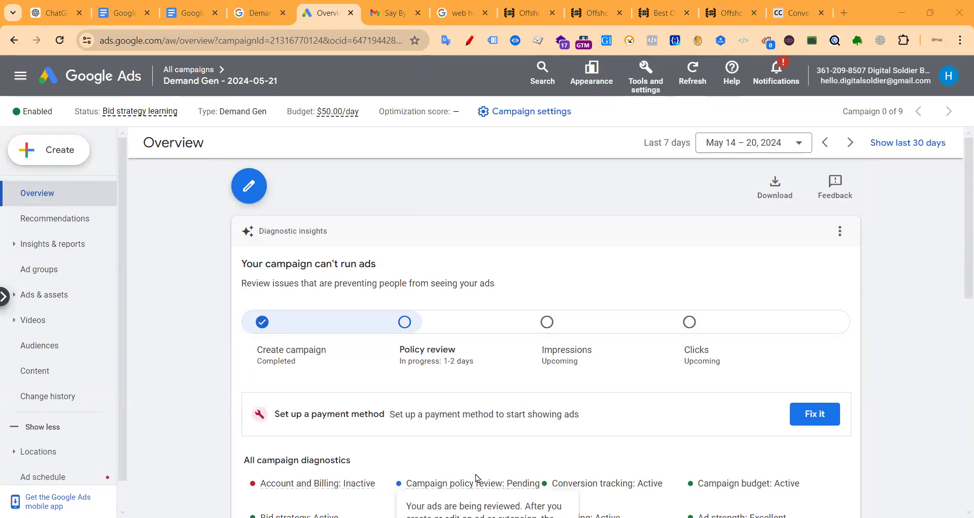
mouse_move(343, 500)
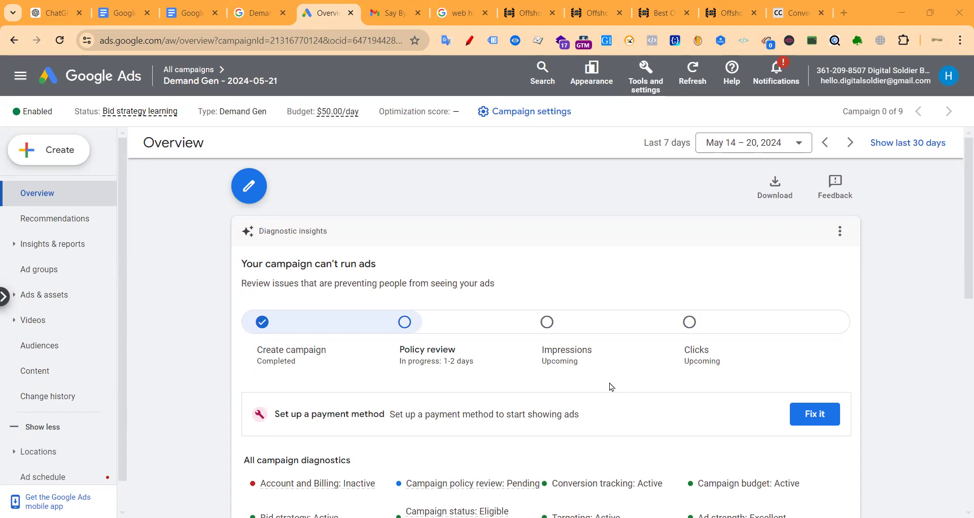
scroll(300, 448, down, 8)
scroll(212, 461, up, 7)
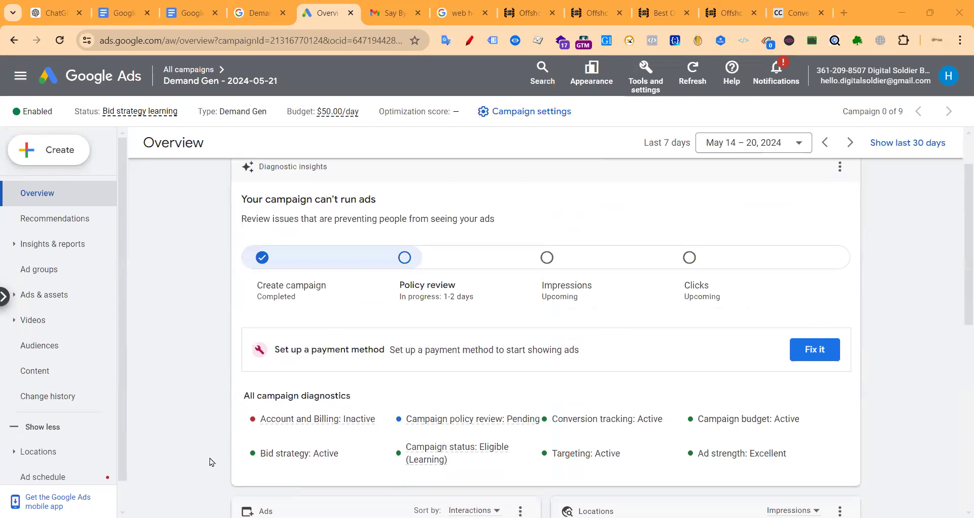
scroll(212, 462, up, 1)
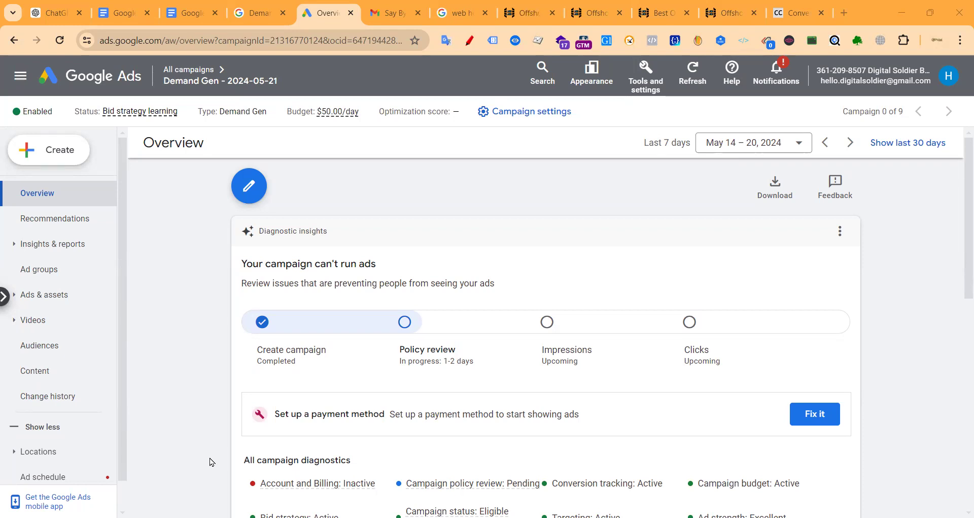
Step: Look through the whole campaign overview, from the diagnostics to the Ads card and the Locations map
scroll(323, 389, down, 10)
scroll(326, 413, up, 10)
scroll(258, 412, down, 6)
scroll(174, 400, down, 4)
scroll(175, 403, up, 5)
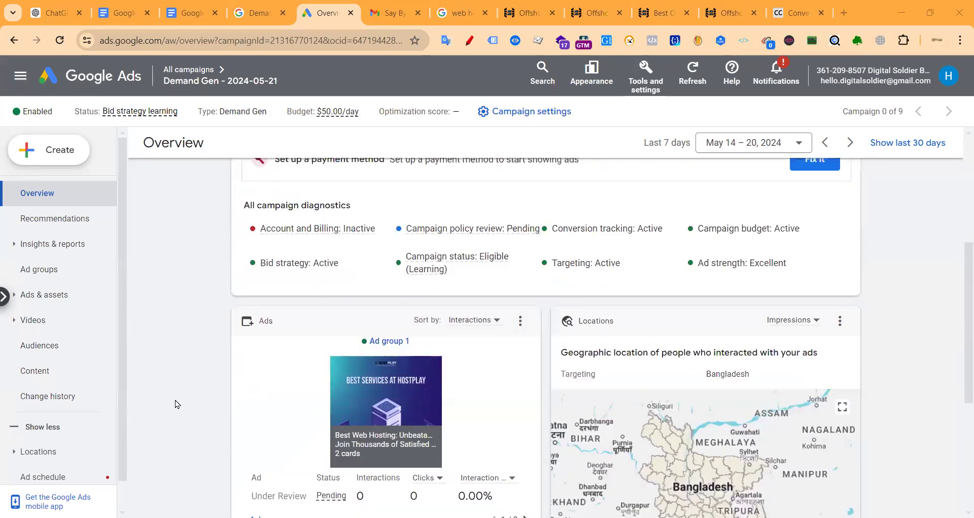
scroll(181, 396, down, 5)
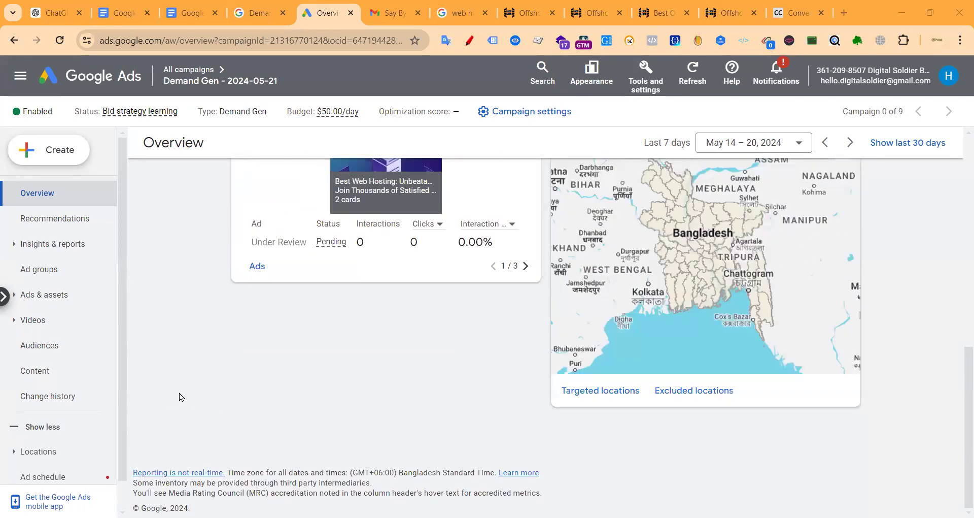
scroll(181, 396, up, 10)
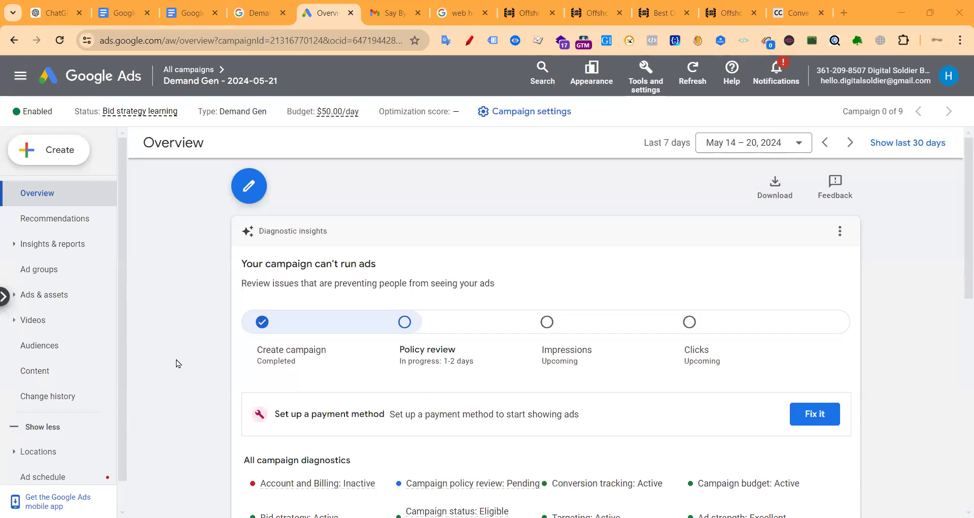
scroll(177, 363, down, 8)
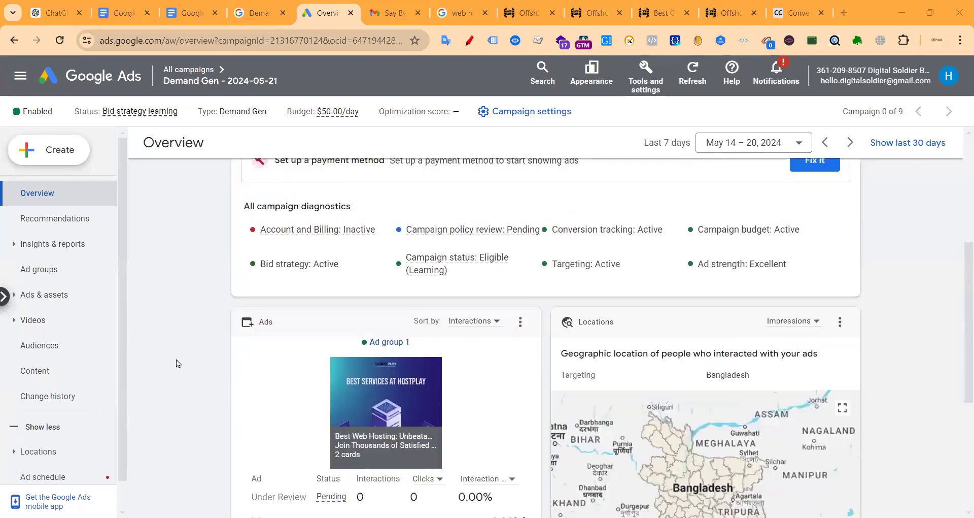
scroll(176, 363, up, 8)
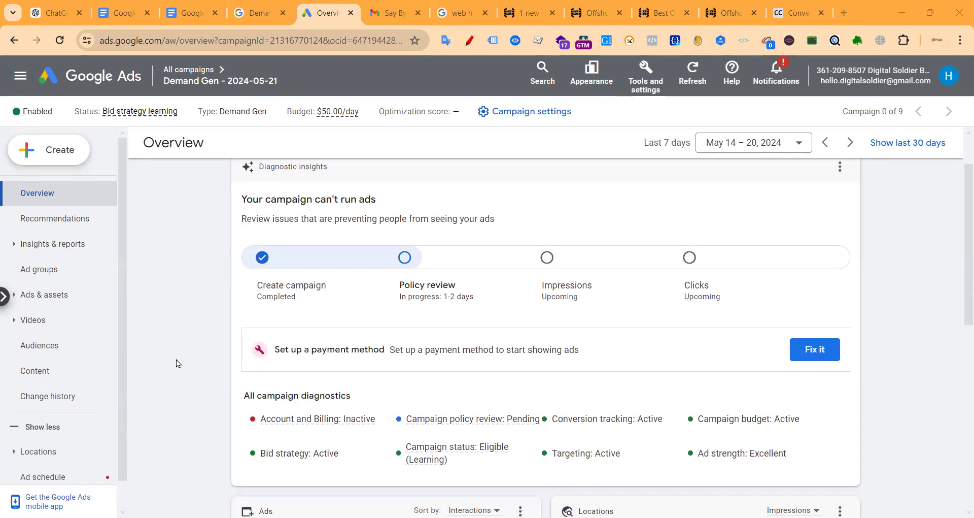
scroll(176, 363, up, 2)
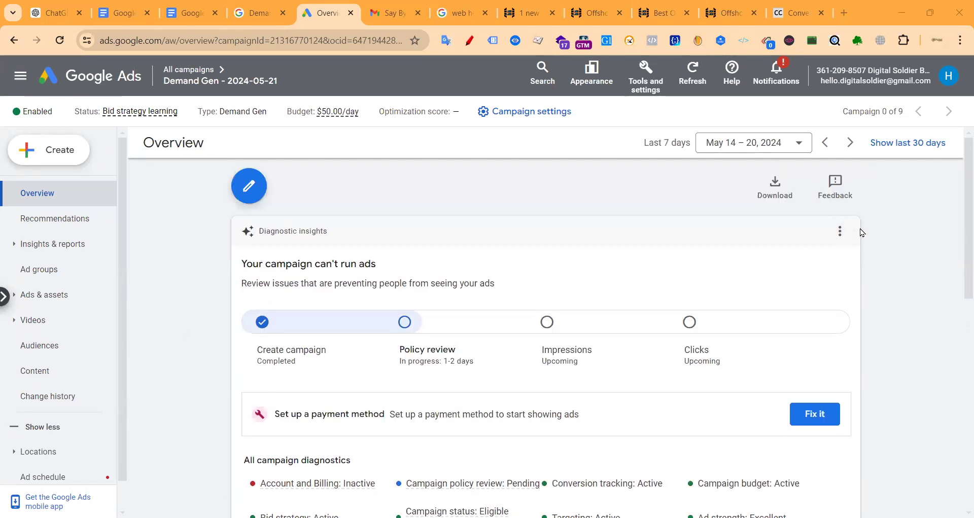
click(840, 231)
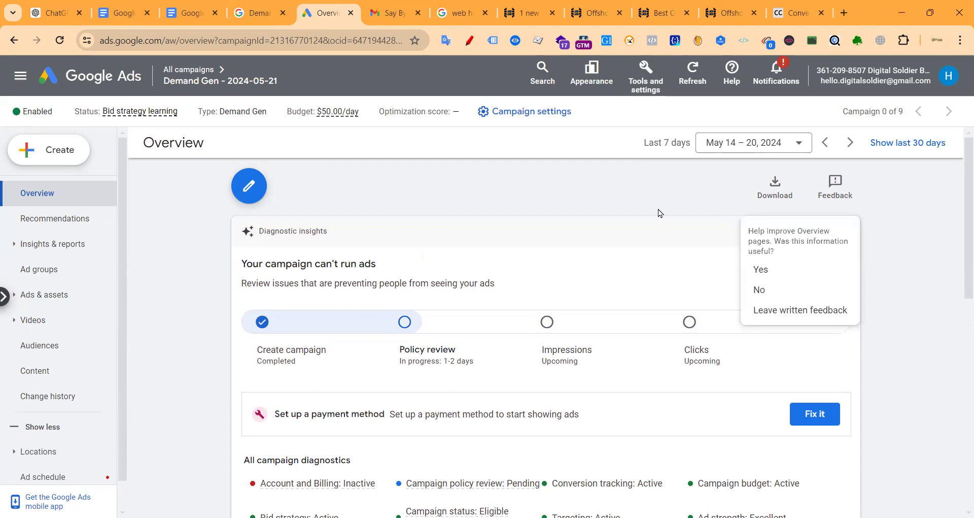
click(481, 201)
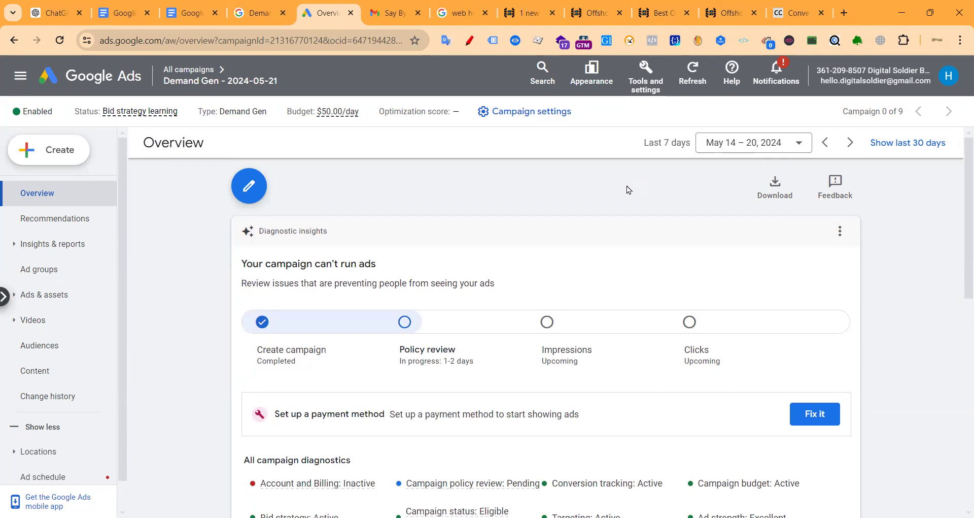
Step: Switch to the Google Ads Help article on Demand Gen asset specs and examine its single image and carousel ad placements and specifications
click(170, 13)
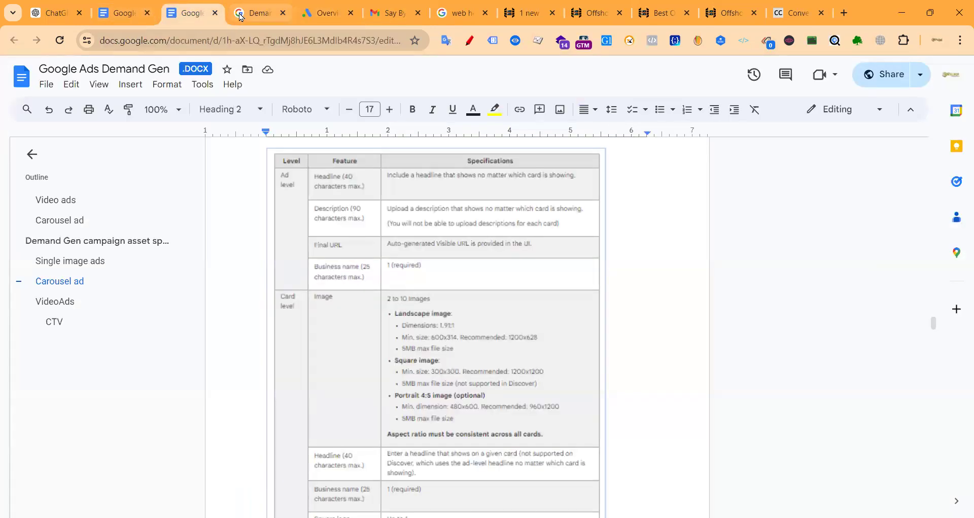
click(256, 12)
scroll(249, 213, down, 4)
scroll(249, 213, up, 3)
click(152, 292)
scroll(199, 216, down, 9)
scroll(199, 216, down, 5)
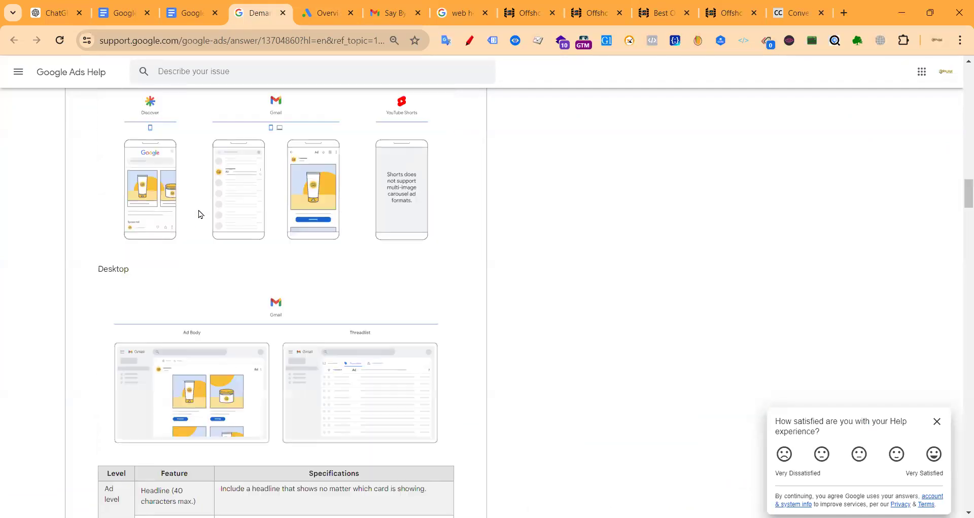
scroll(118, 237, up, 14)
scroll(127, 249, up, 20)
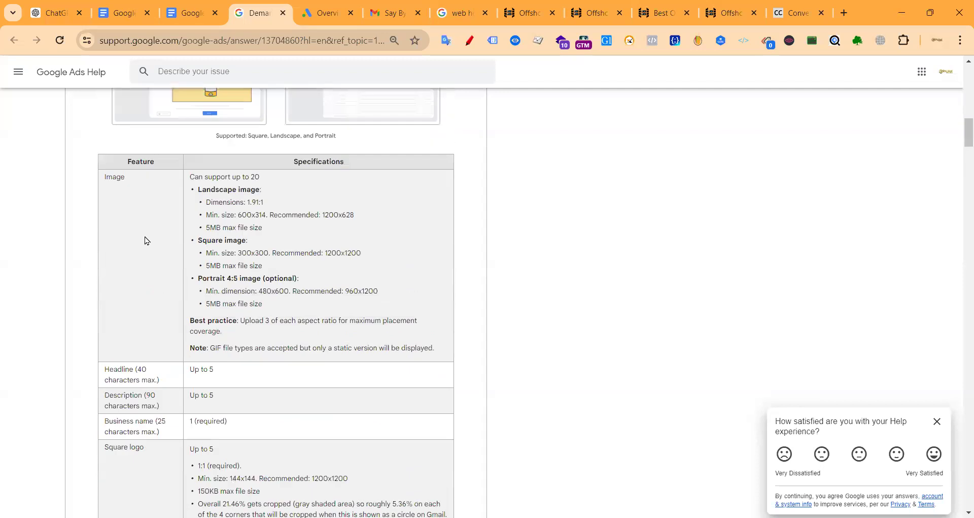
scroll(168, 260, down, 2)
scroll(169, 258, down, 13)
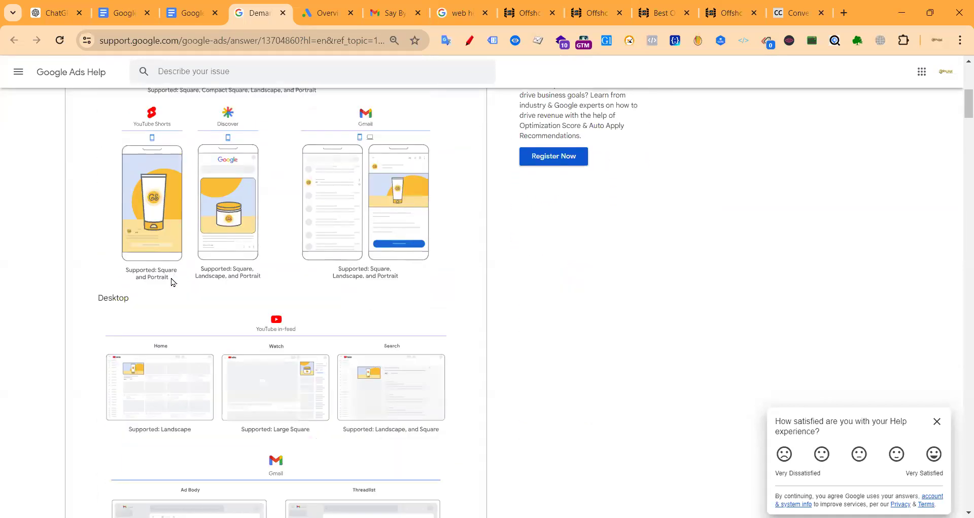
scroll(164, 243, up, 12)
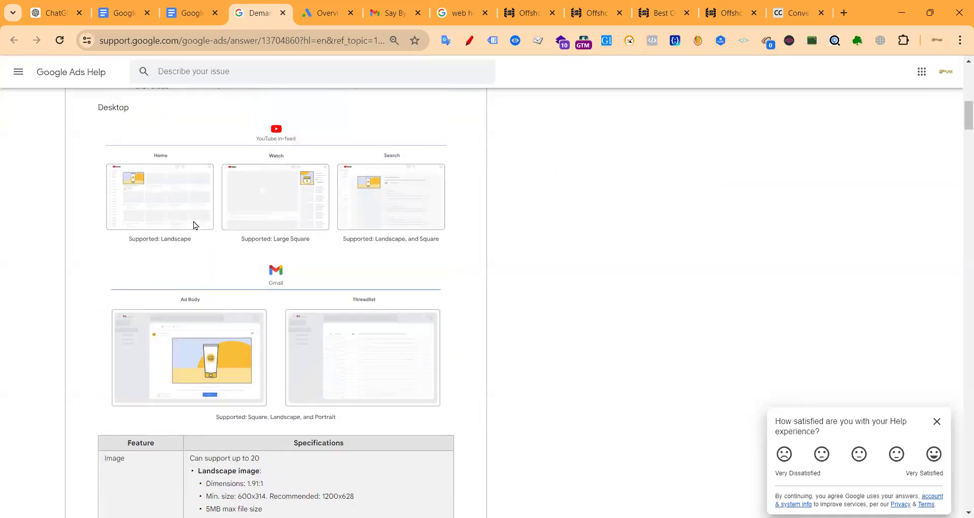
scroll(152, 192, up, 4)
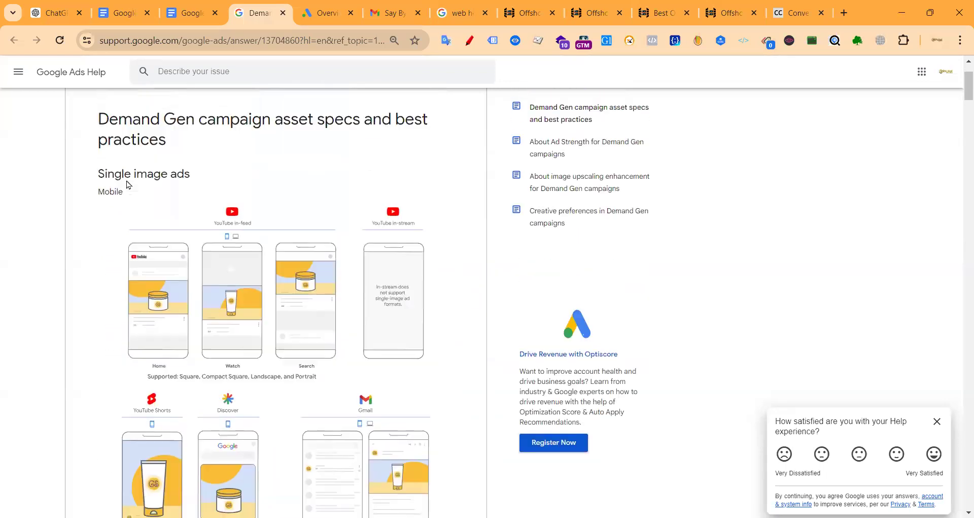
Step: Examine the article's video ad section, covering specifications, auto-play defaults, optimization tips and mobile placements
scroll(124, 239, down, 16)
scroll(137, 295, down, 15)
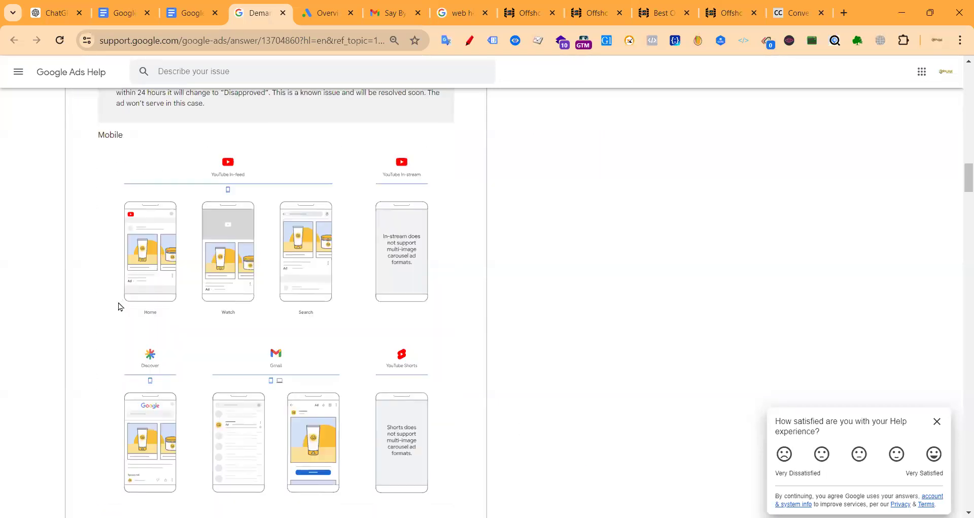
scroll(127, 320, down, 20)
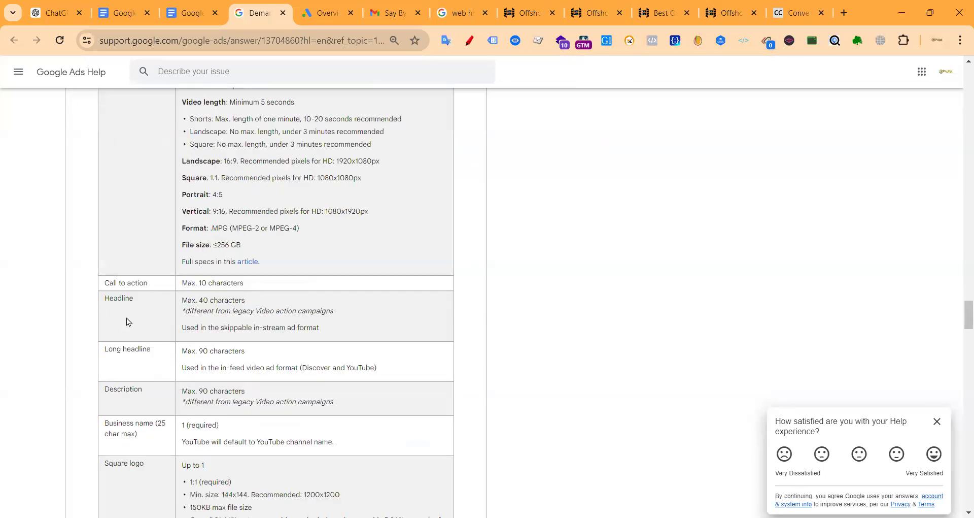
scroll(132, 310, up, 6)
scroll(136, 294, up, 4)
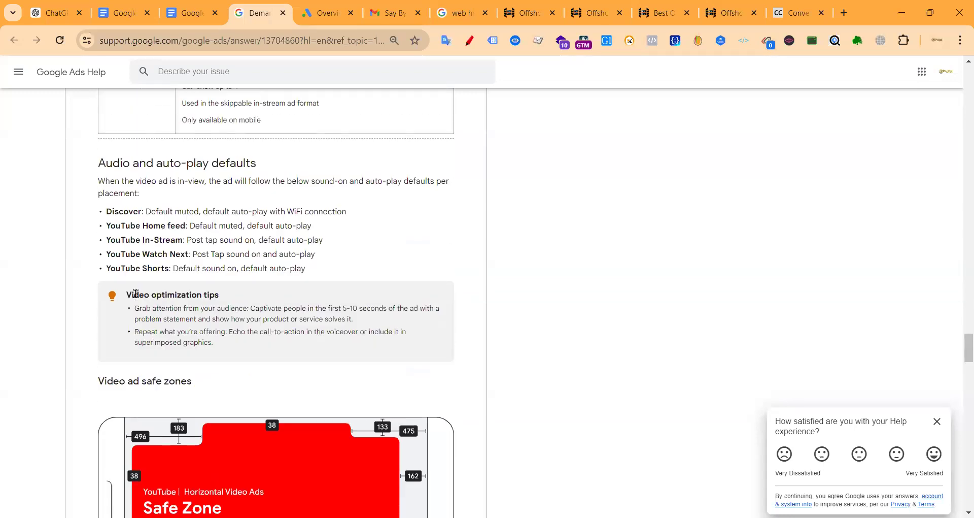
scroll(141, 274, up, 10)
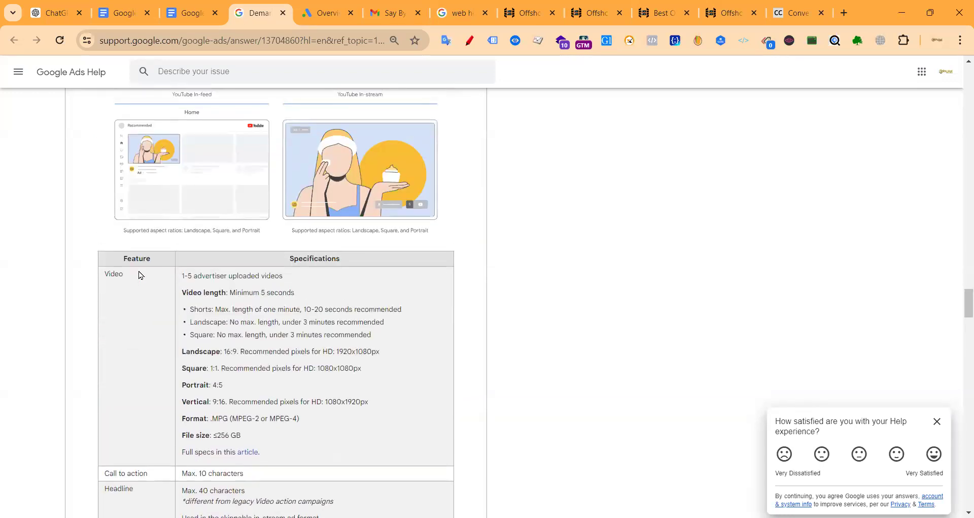
scroll(141, 266, up, 12)
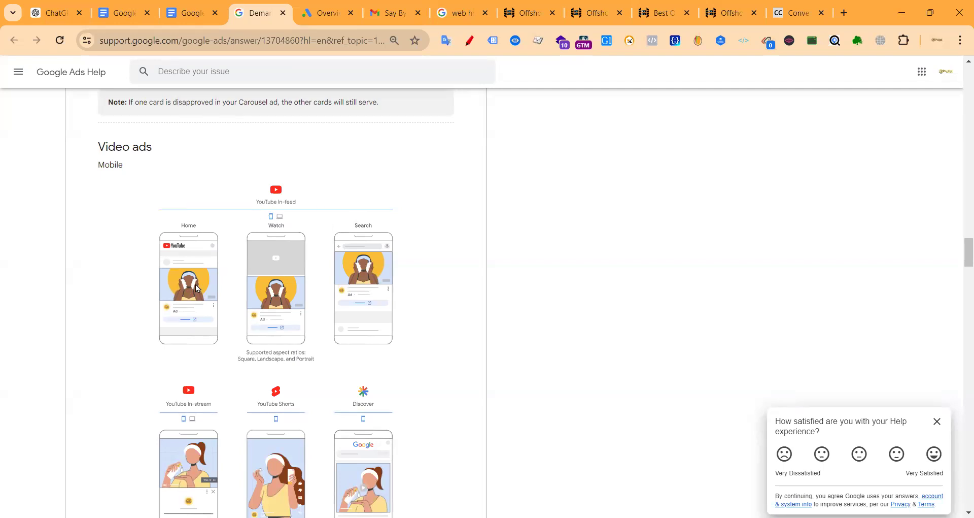
scroll(326, 276, down, 2)
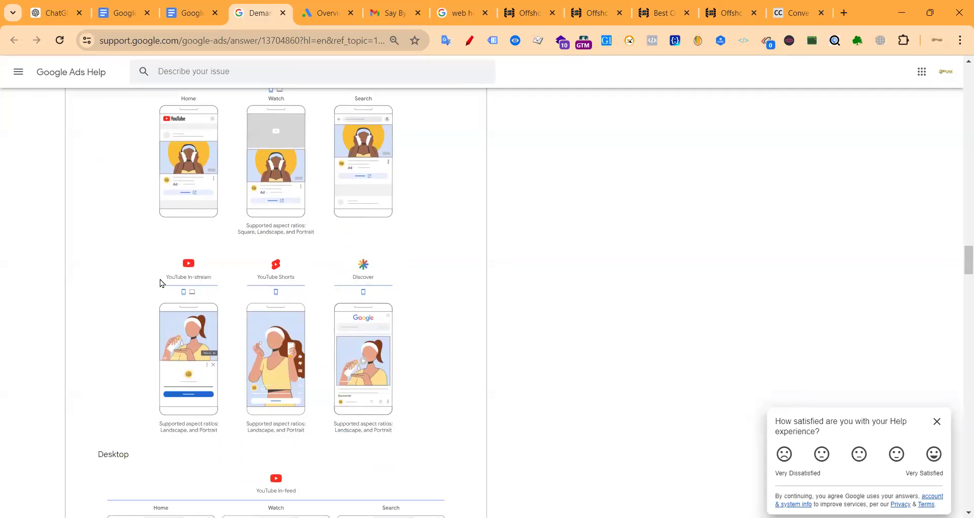
Step: Examine the article's video ad placements on mobile, desktop and CTV, down to the start of the video specifications table
scroll(179, 264, up, 1)
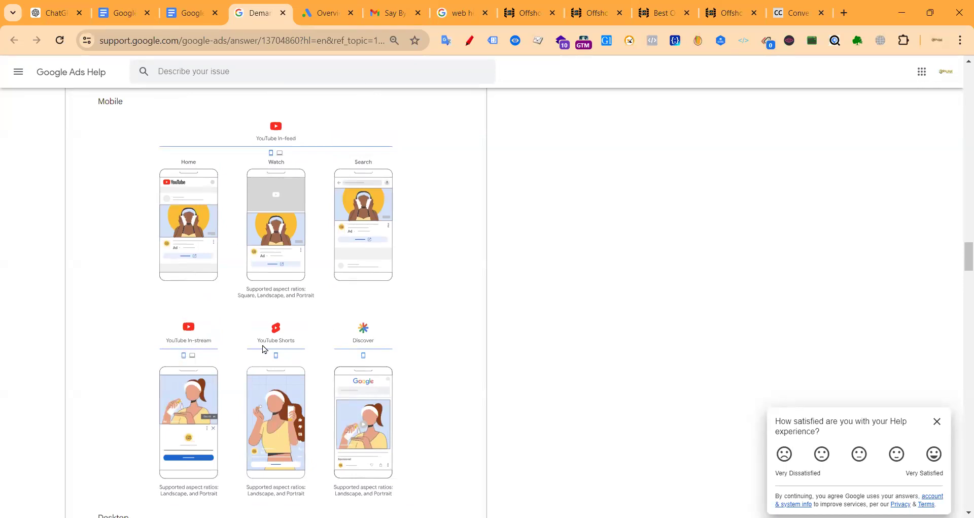
scroll(324, 332, down, 1)
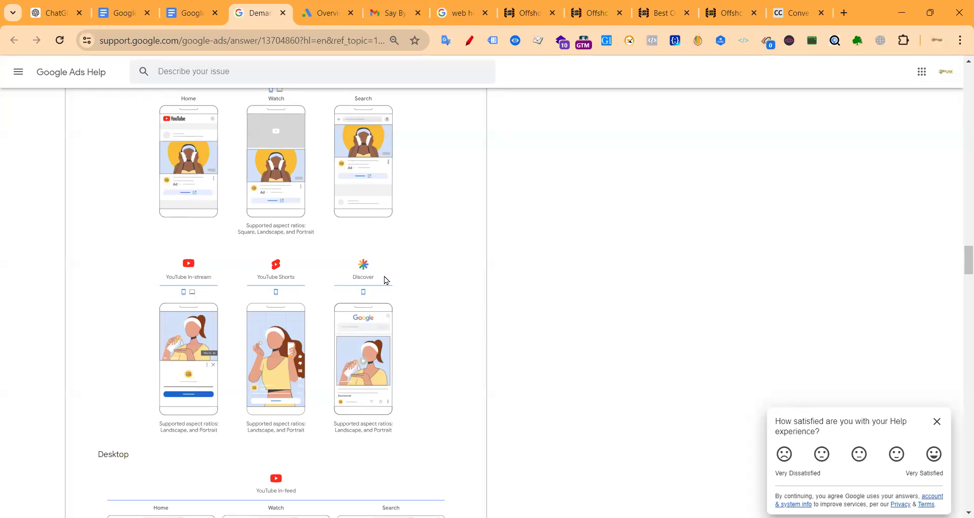
scroll(385, 279, down, 3)
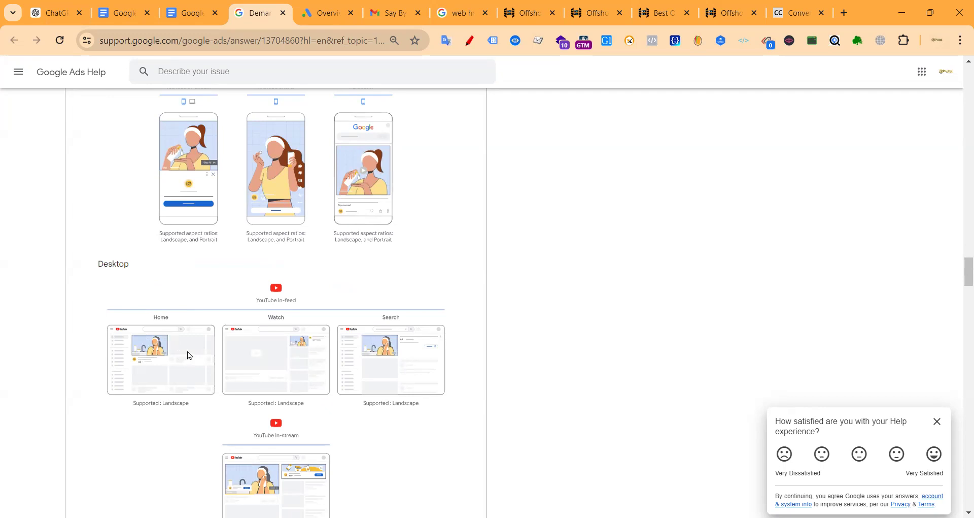
scroll(304, 373, down, 2)
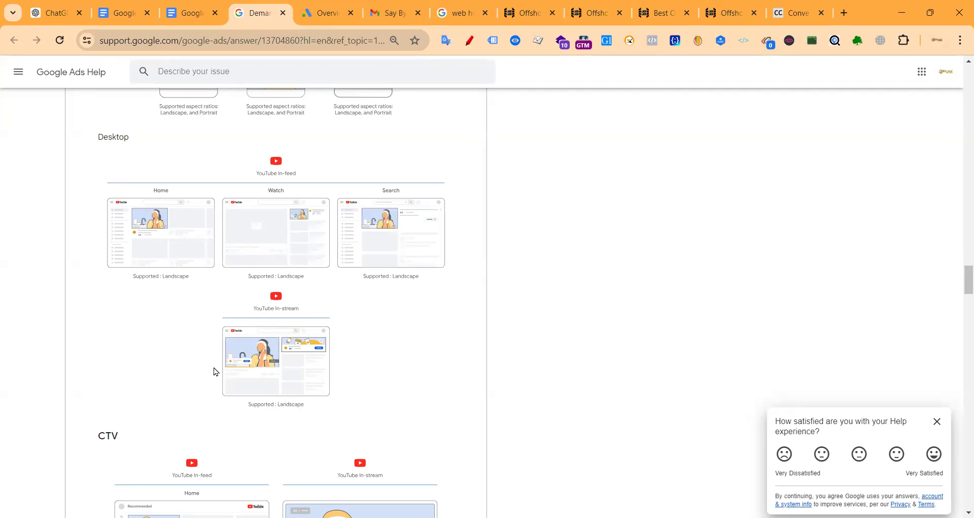
scroll(238, 380, down, 2)
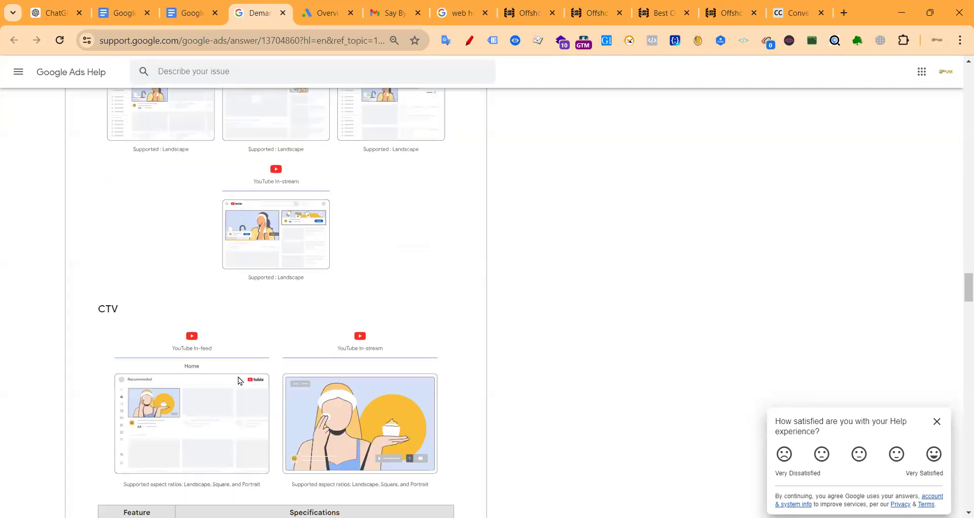
scroll(241, 380, down, 2)
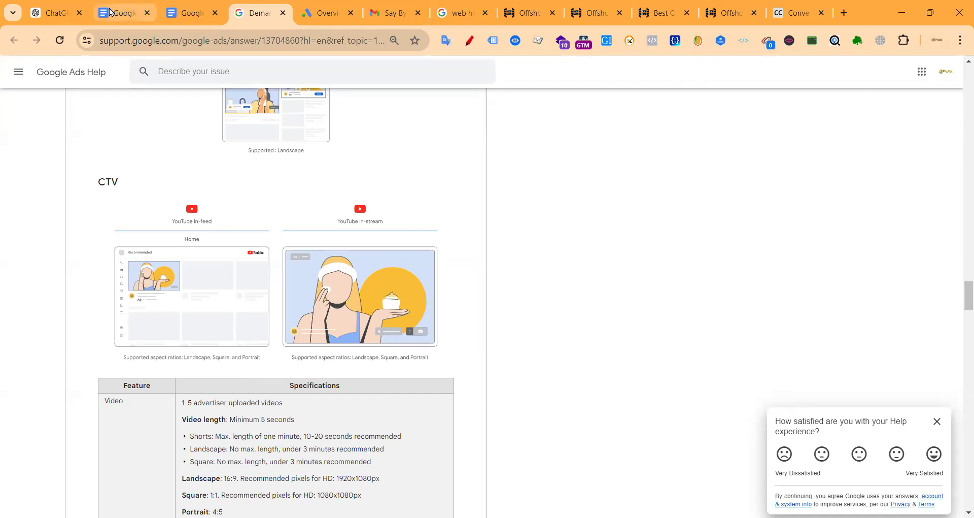
Step: Open a new browser tab
click(842, 14)
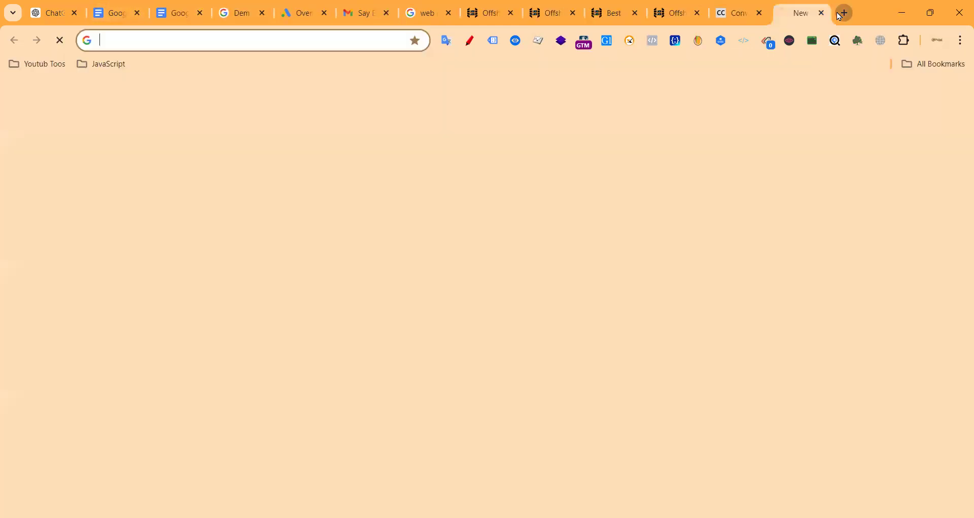
text(g)
key(BackSpace)
key(BackSpace)
text(goo)
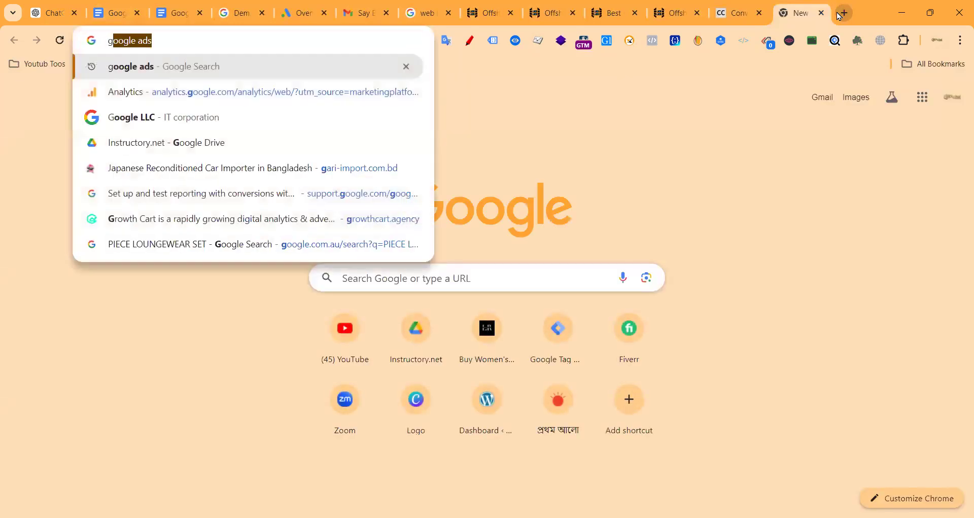
text(gle ads)
key(BackSpace)
key(BackSpace)
key(BackSpace)
key(BackSpace)
key(BackSpace)
key(BackSpace)
key(BackSpace)
key(BackSpace)
key(BackSpace)
key(BackSpace)
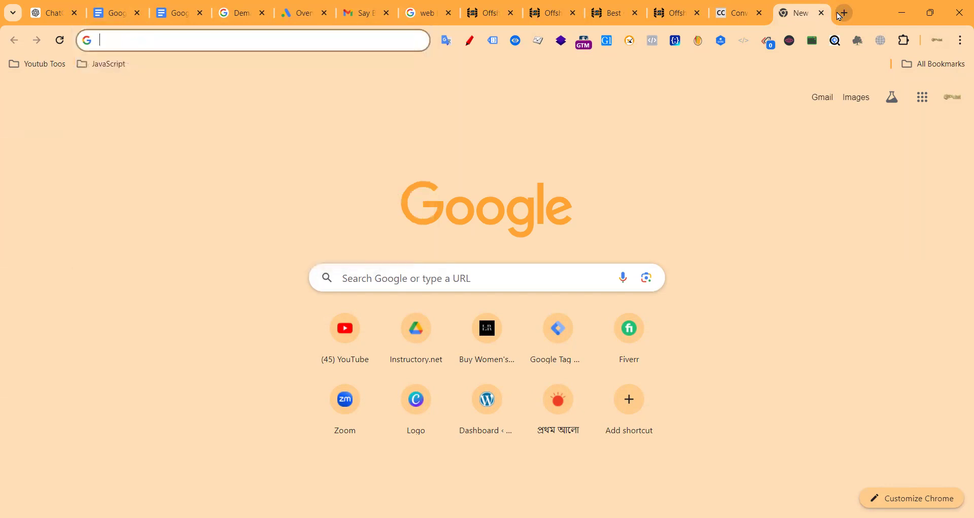
Step: Go to Google Drive and open the Home Work document from the Class All Video folder inside the Course folder
click(410, 333)
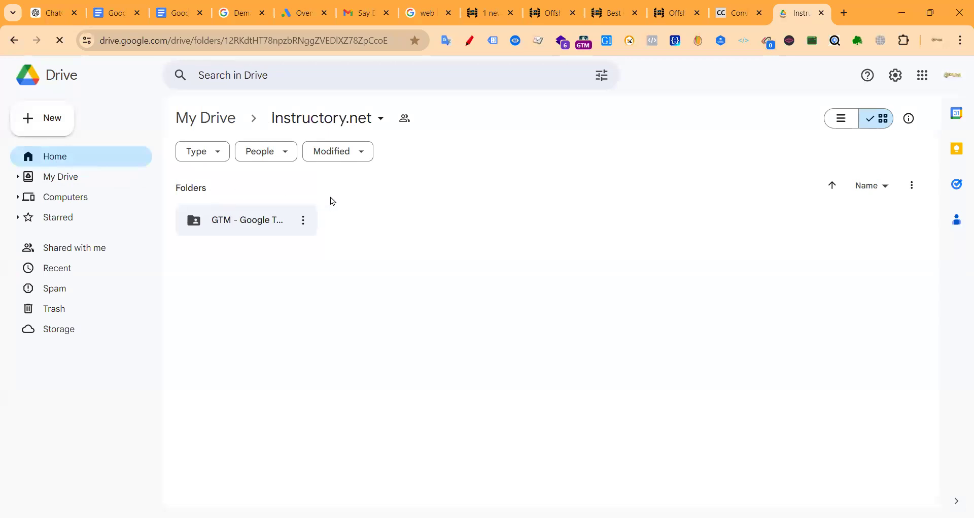
click(89, 162)
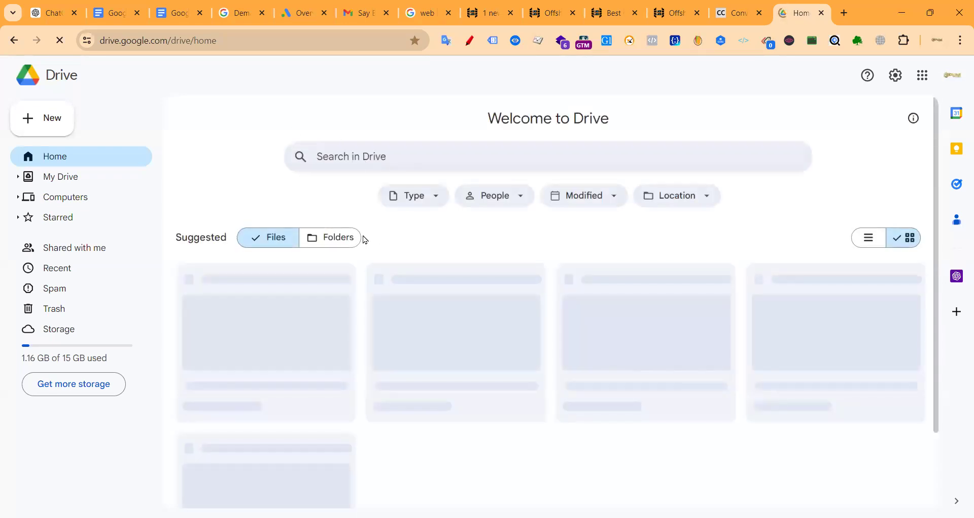
click(355, 238)
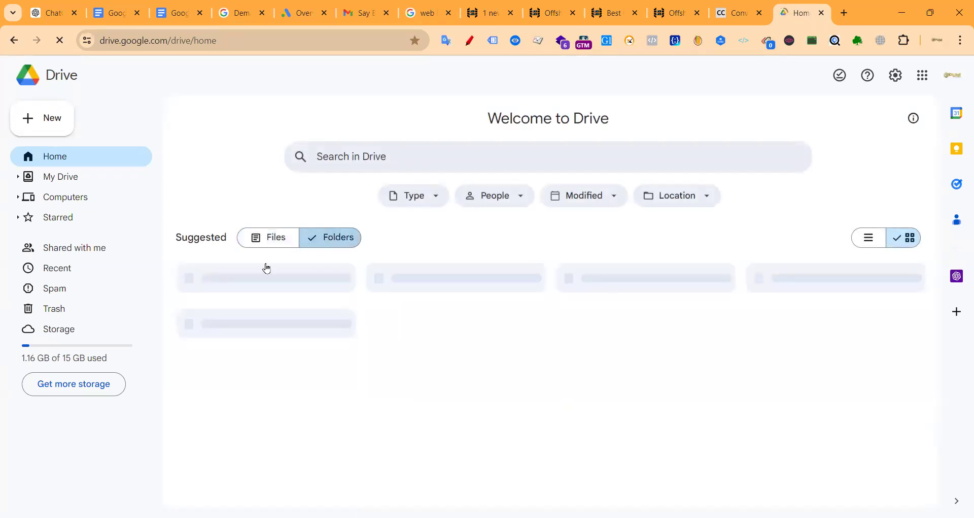
click(266, 281)
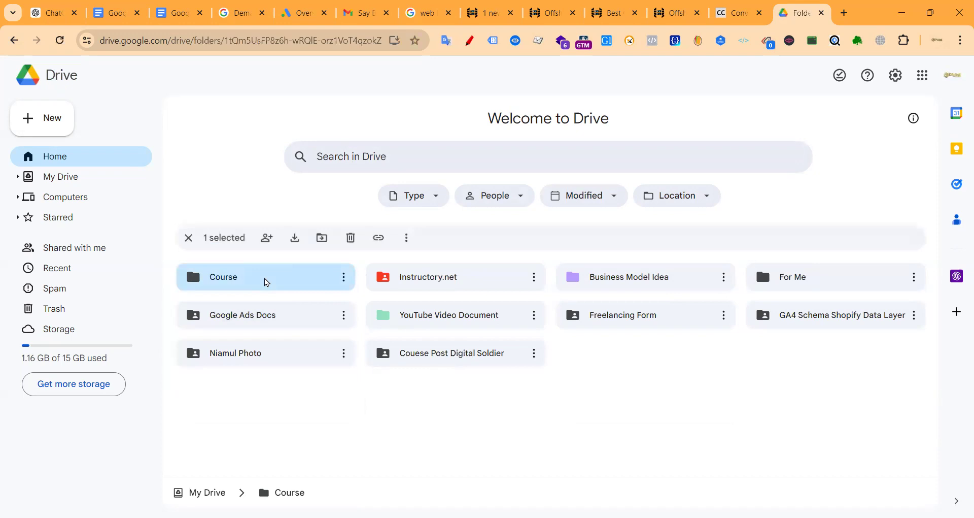
double_click(265, 281)
click(516, 231)
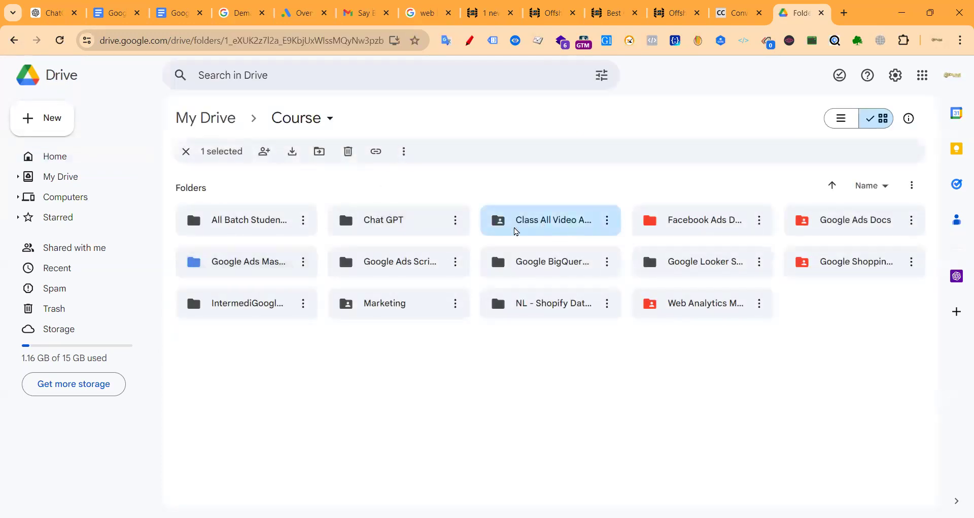
double_click(516, 231)
double_click(409, 274)
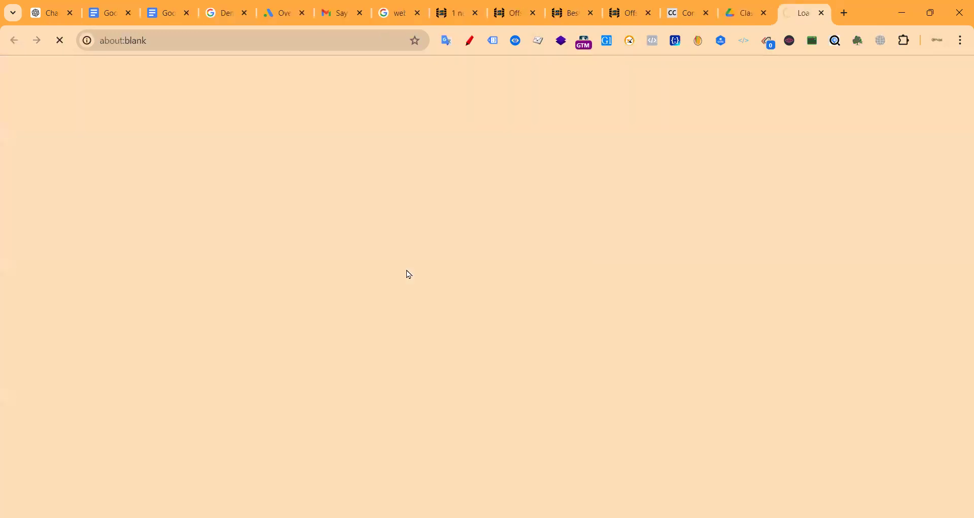
Step: Switch to the Google Ads Demand Gen document and copy its title text, "Google Ads Demand Gen"
click(167, 13)
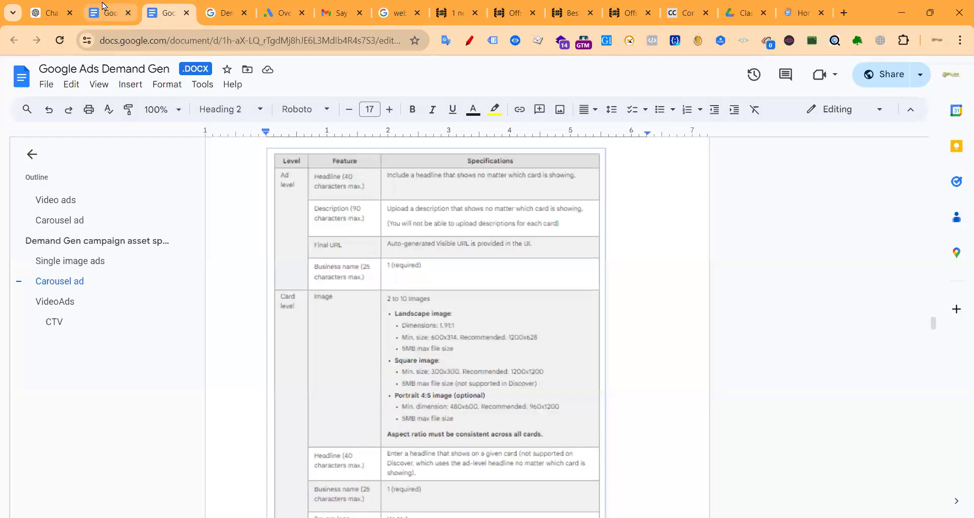
scroll(298, 226, up, 15)
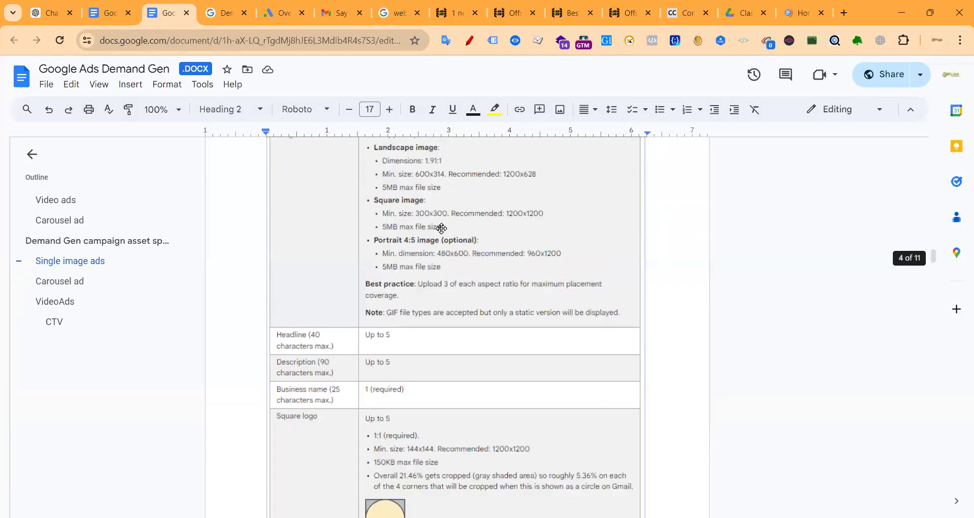
scroll(441, 228, up, 20)
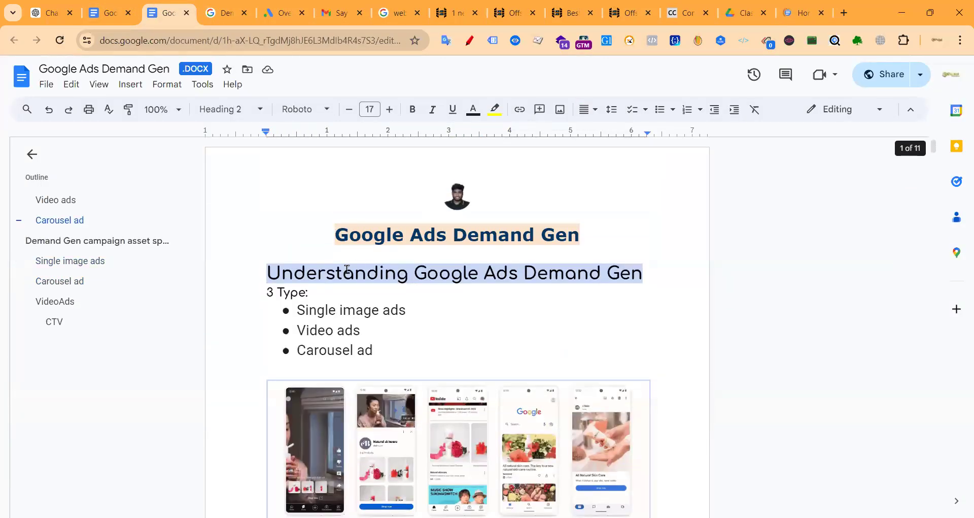
drag(333, 233, 578, 231)
key(ctrl+c)
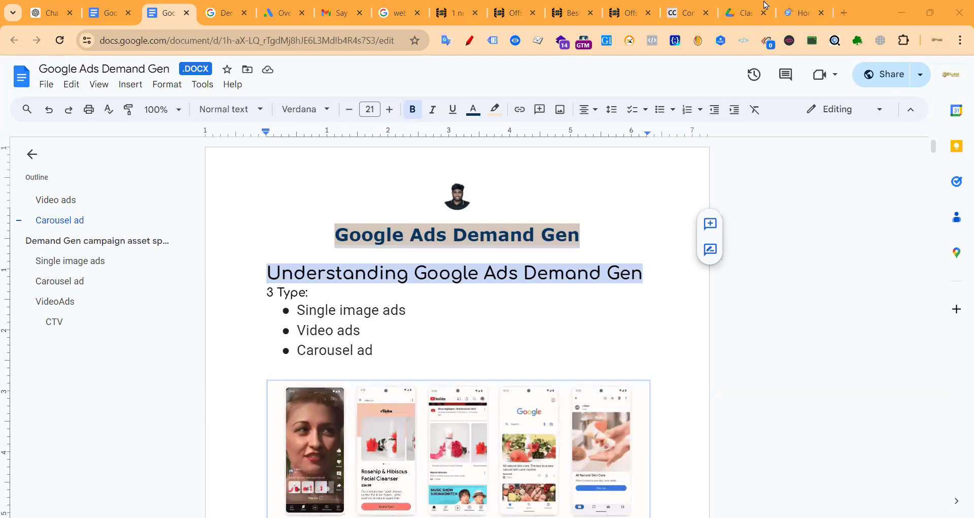
key(shift+Down)
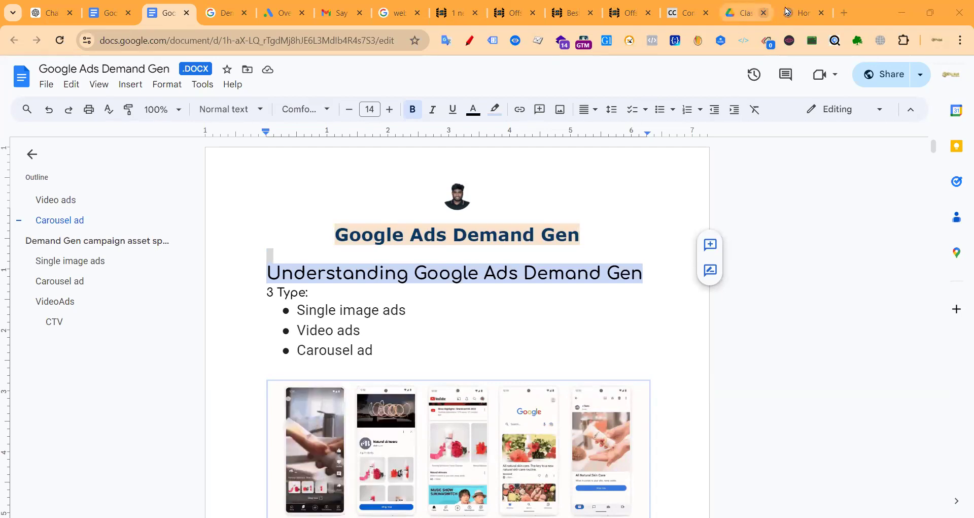
Step: Return to the Home Work document and duplicate the whole Homework 23 block, including its dotted line, above the existing entry
key(ctrl+9)
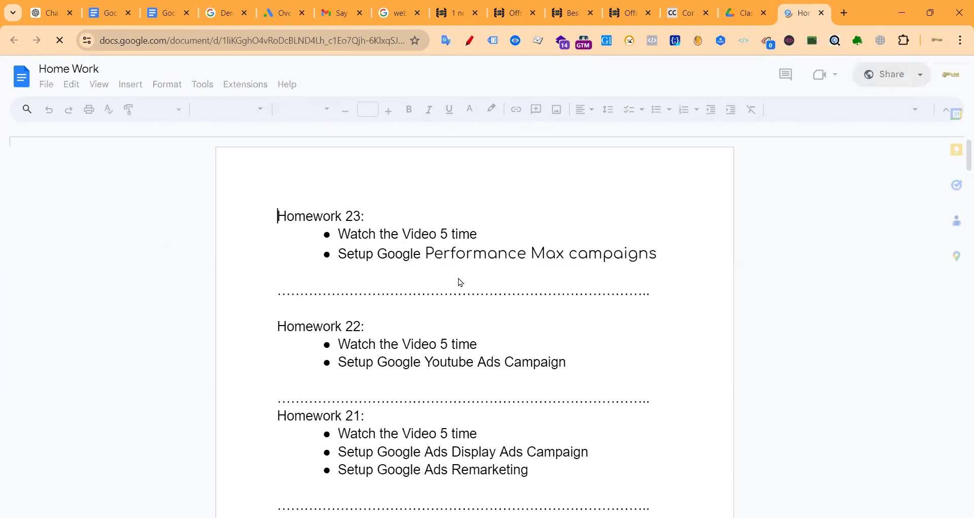
drag(657, 293, 272, 207)
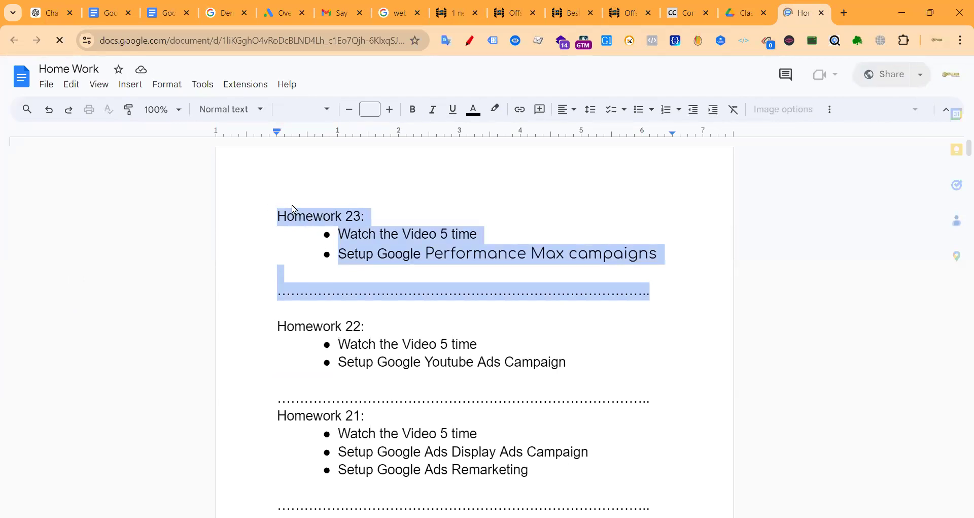
click(292, 206)
click(271, 209)
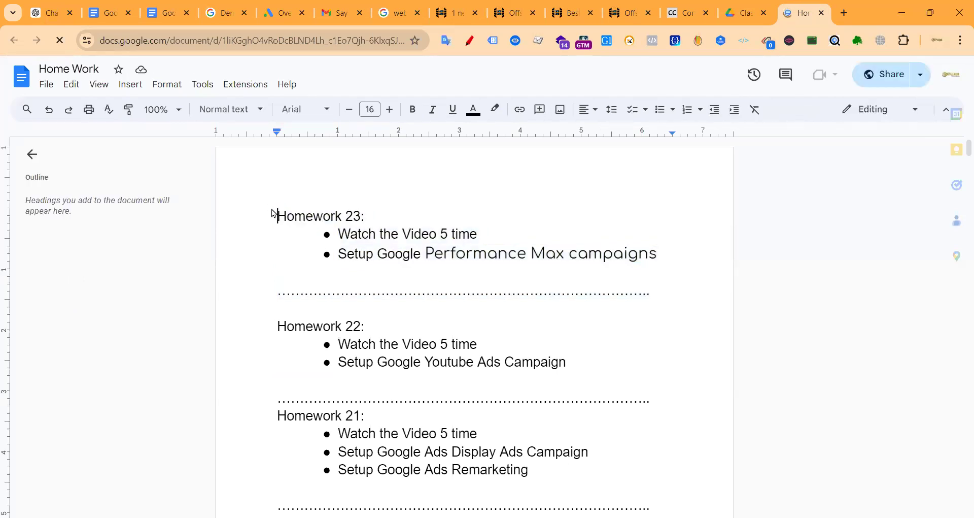
key(Return)
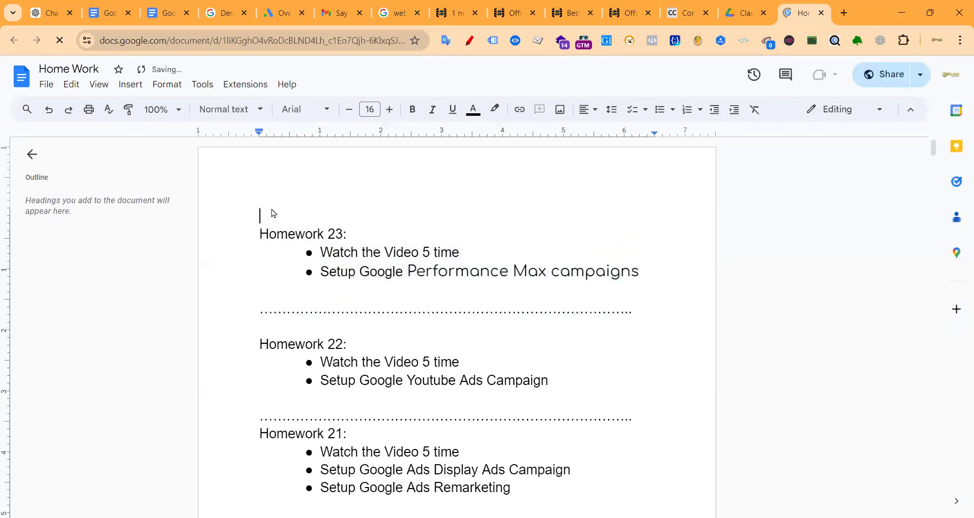
key(ctrl+v)
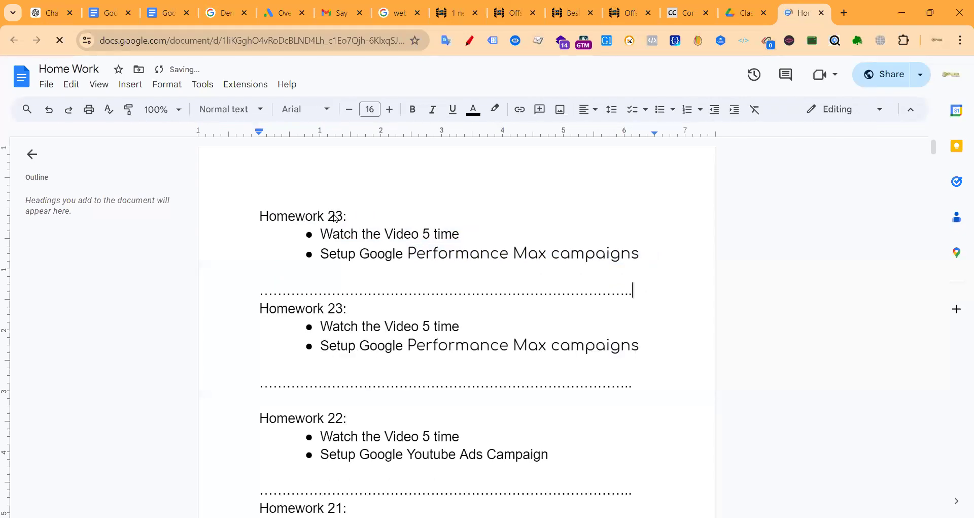
Step: Renumber the duplicated entry as Homework 24 and change its second bullet to "Setup Google Ads Demand Gen Campaign"
key(shift+Right)
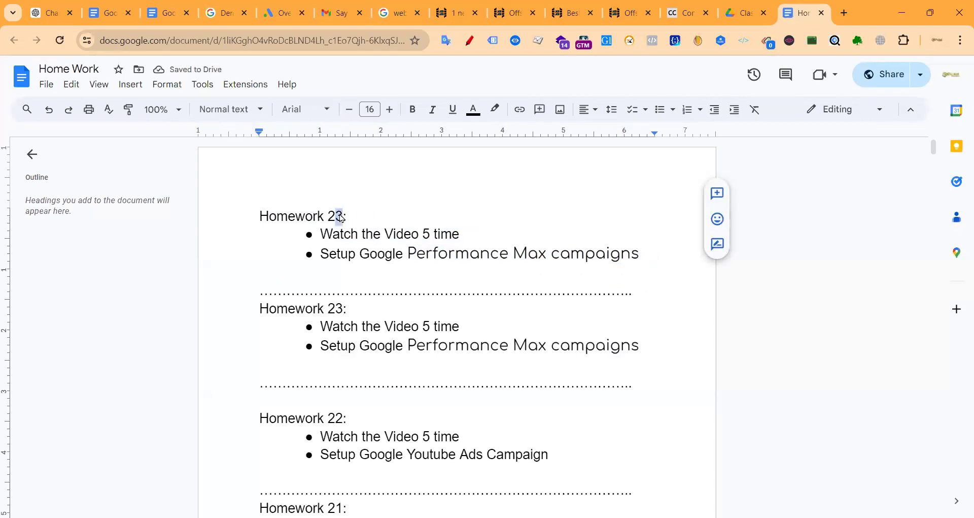
text(4)
click(361, 255)
drag(395, 261, 639, 260)
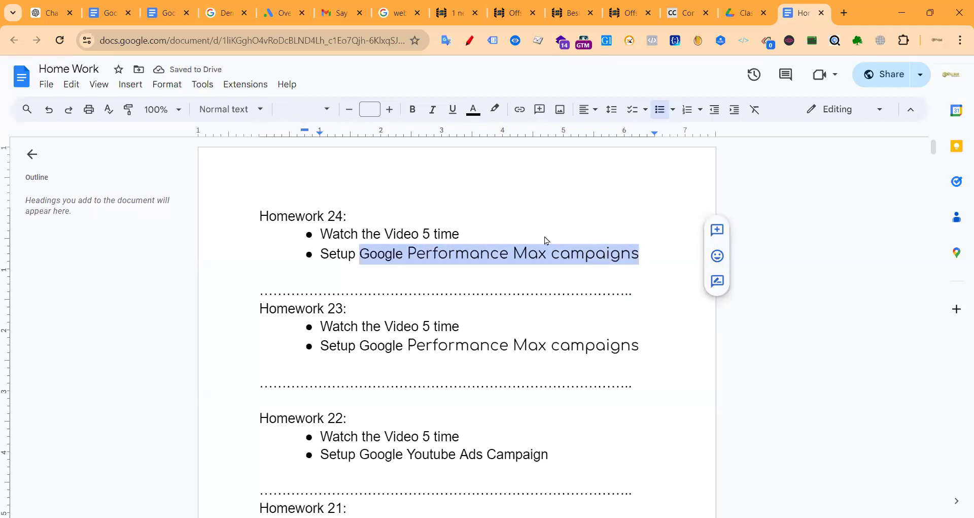
key(ctrl+v)
text(Cam)
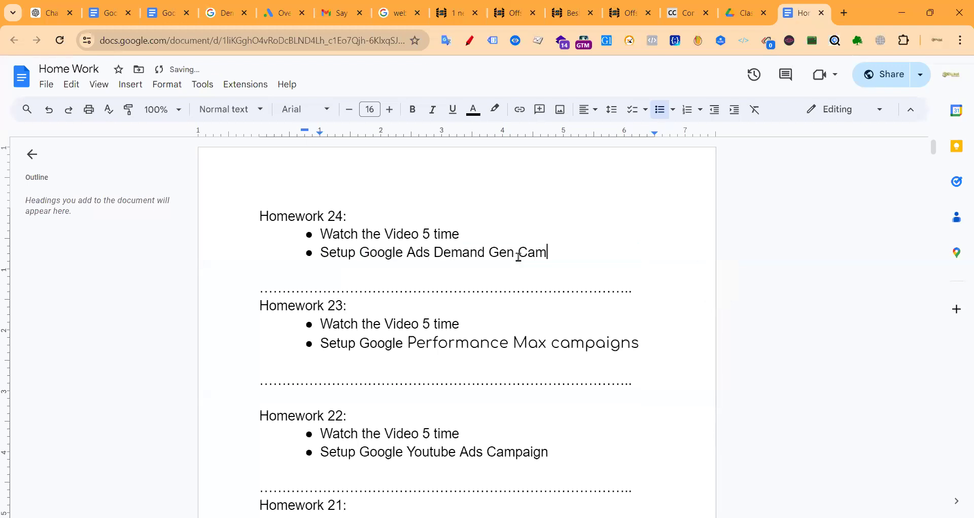
text(paign)
drag(599, 251, 232, 231)
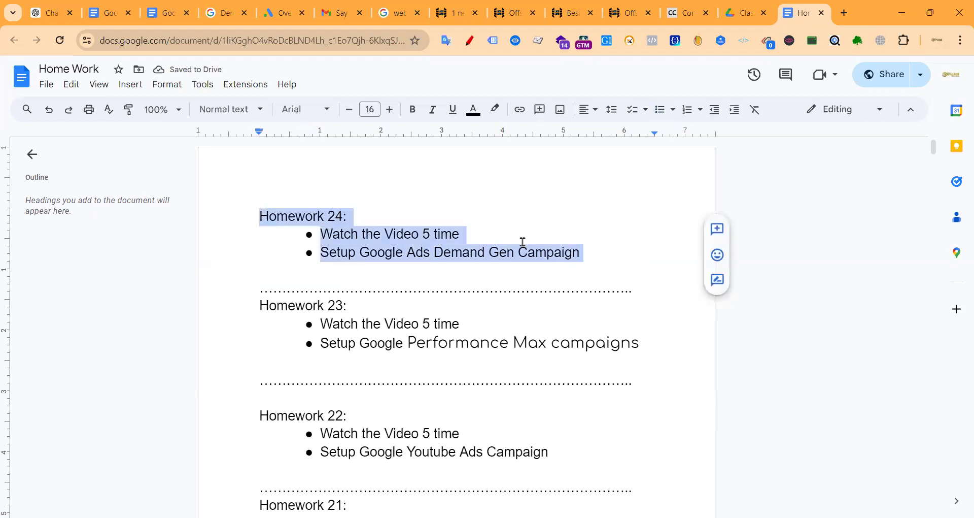
click(590, 235)
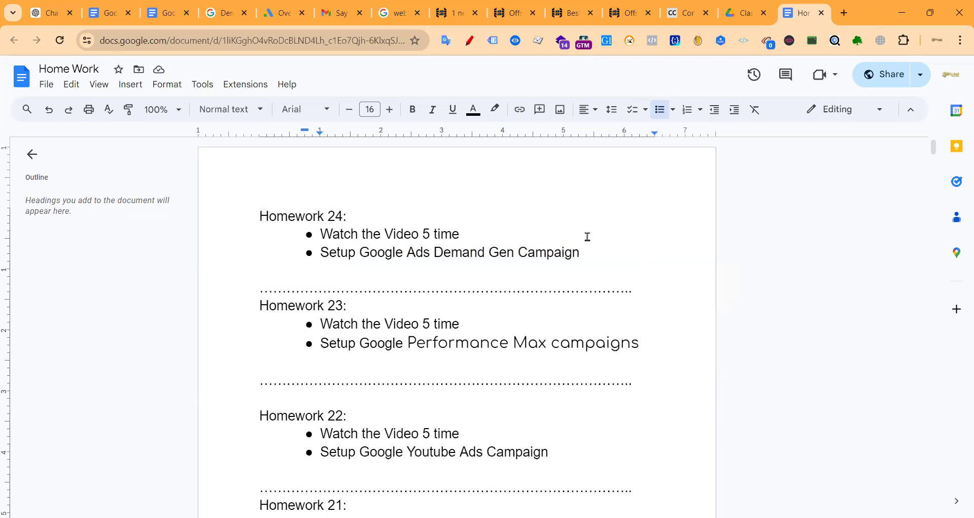